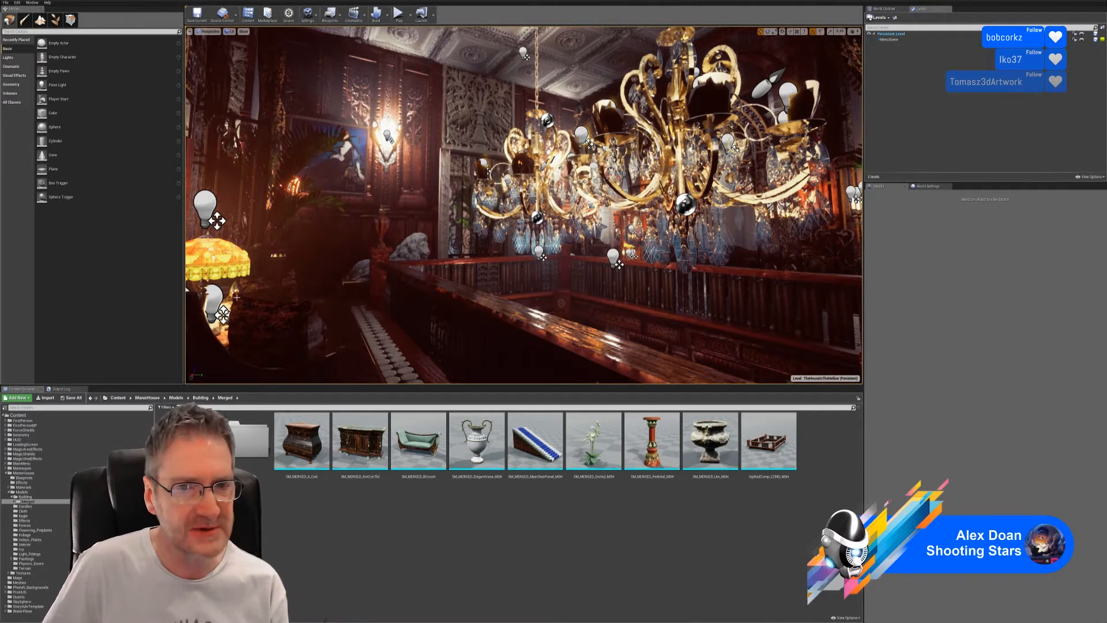
Tour the mansion interior from the chandeliers above the balustrade, past the curtained hallway, to the entrance doors.
right_drag(524, 205, 594, 231)
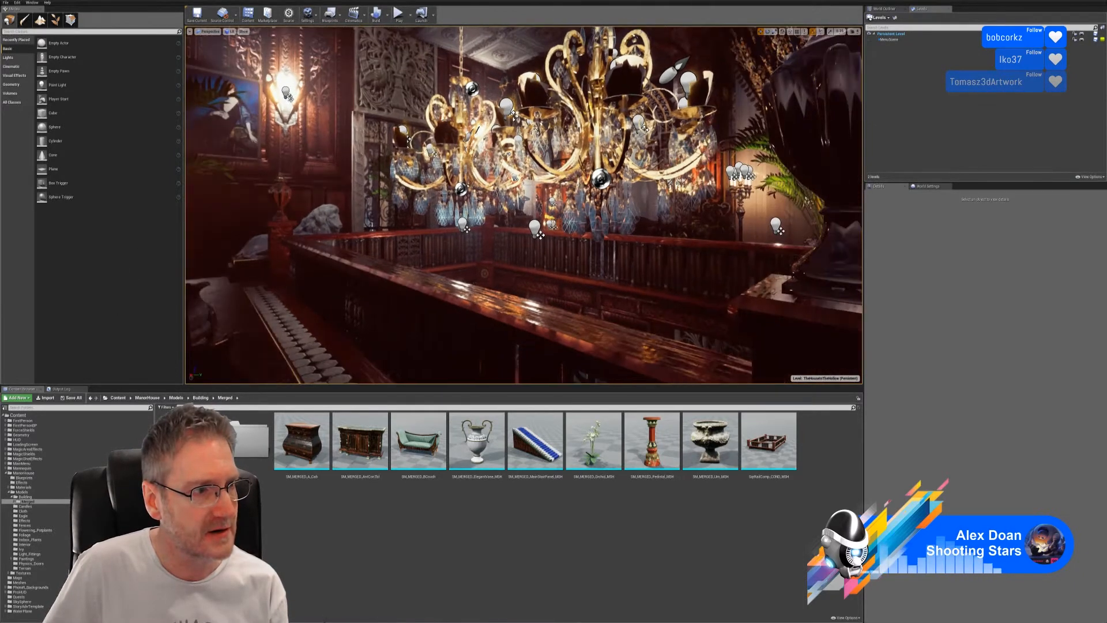
mouse_move(523, 205)
right_down()
mouse_move(605, 190)
mouse_move(640, 170)
mouse_move(552, 173)
mouse_move(444, 222)
mouse_move(501, 199)
mouse_move(536, 201)
mouse_move(507, 208)
mouse_move(519, 210)
right_up()
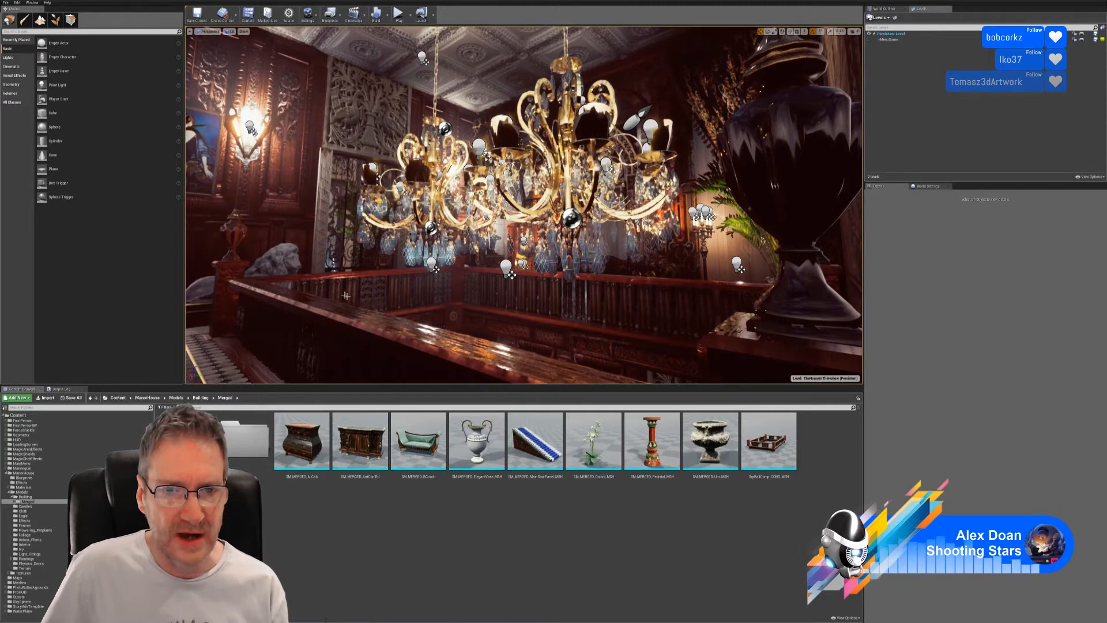
right_drag(523, 204, 807, 288)
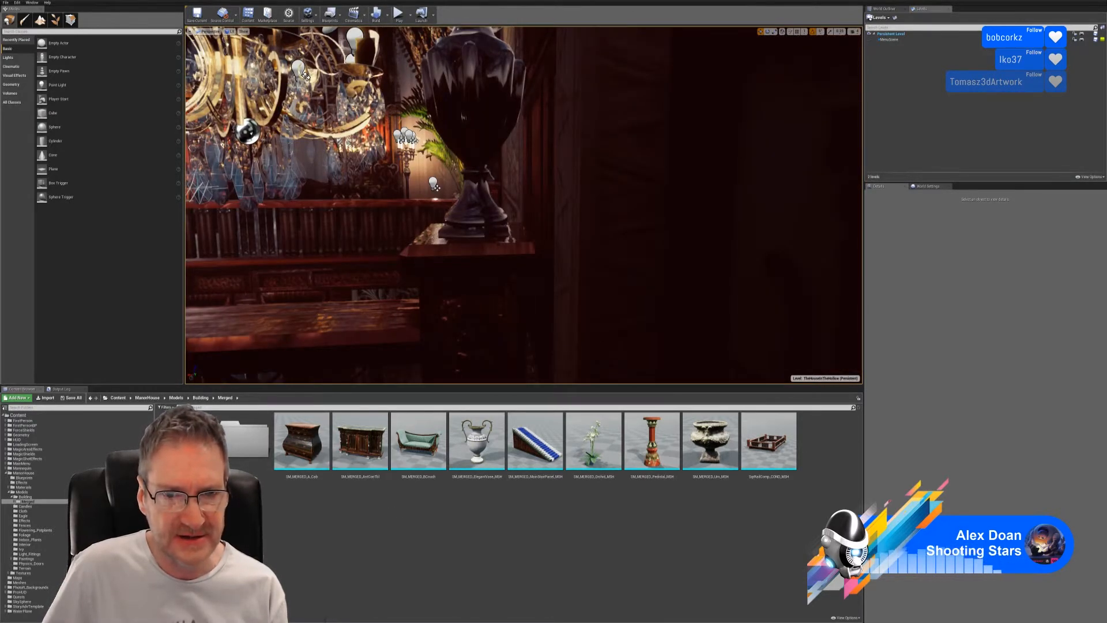
right_drag(523, 205, 789, 294)
key(w)
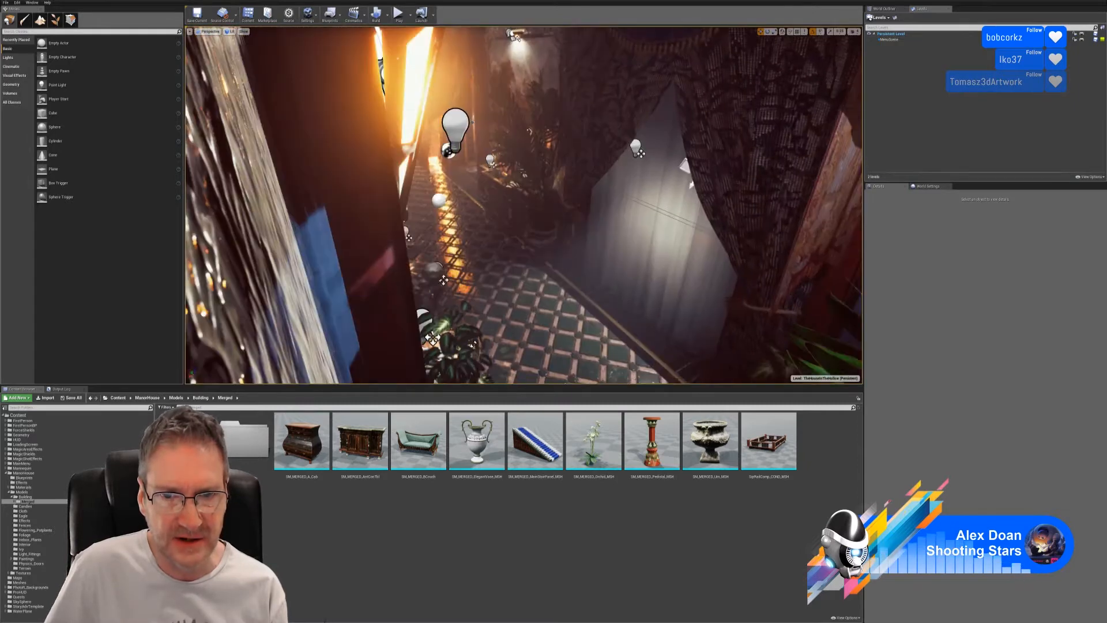
right_drag(524, 204, 490, 147)
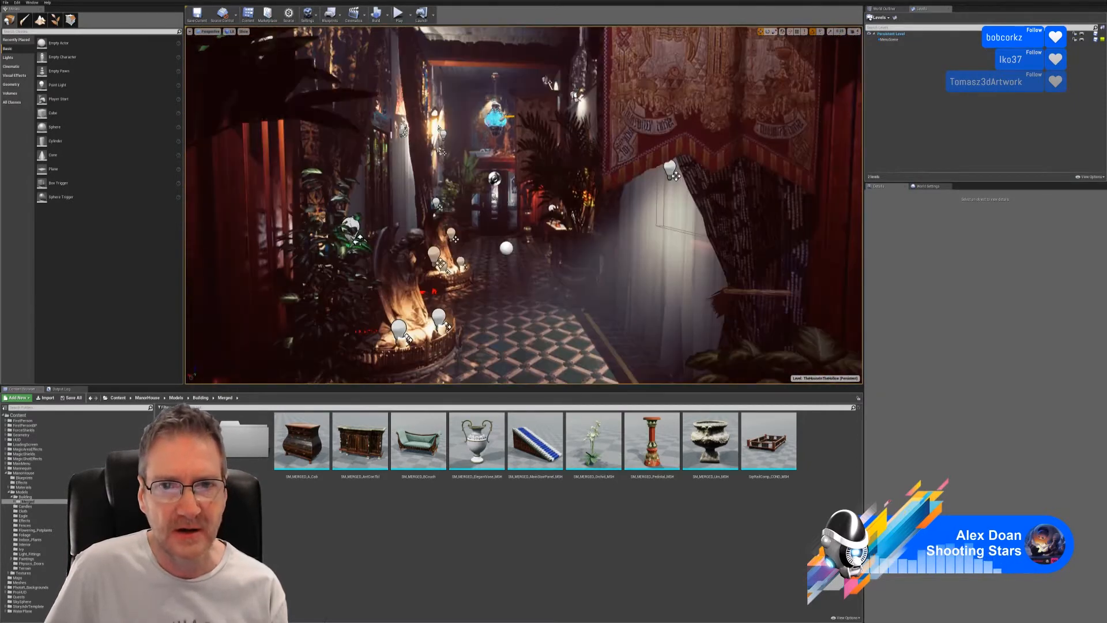
right_drag(524, 205, 545, 178)
key(w)
key(w)
key(w)
right_drag(447, 271, 421, 266)
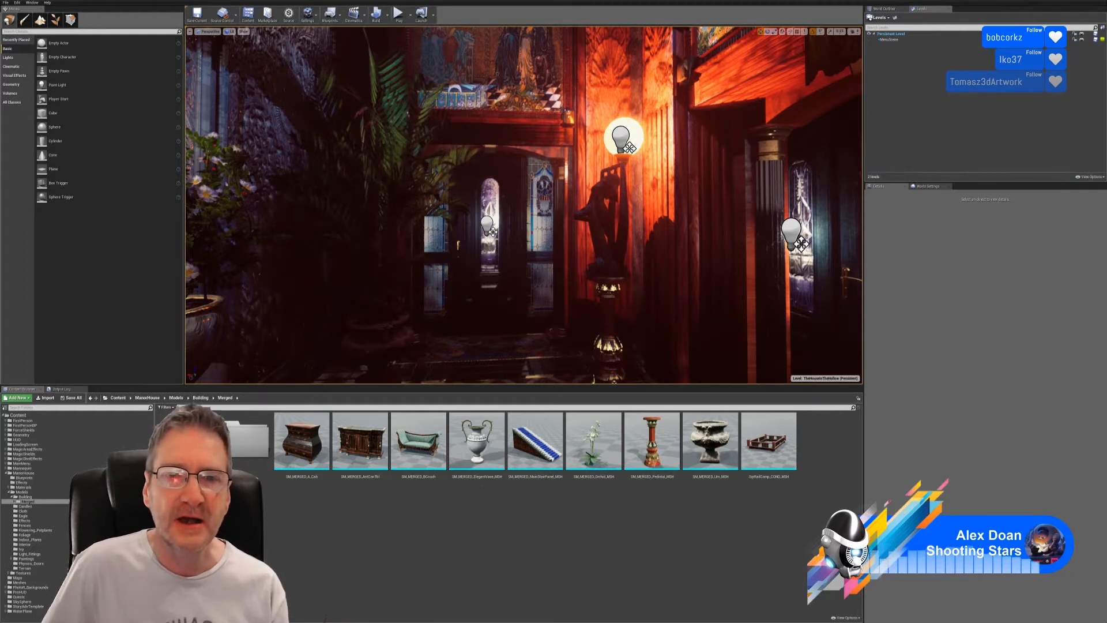
Select the painting prefab above the entrance door and examine the mesh and materials of its three static mesh components.
click(522, 118)
right_drag(523, 118, 503, 84)
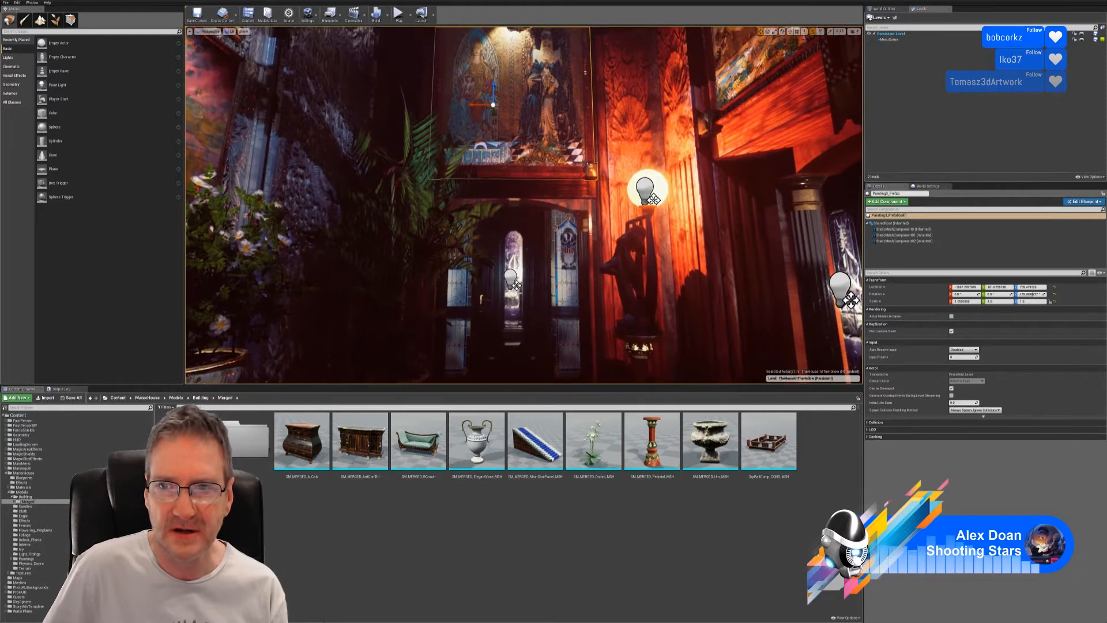
click(927, 230)
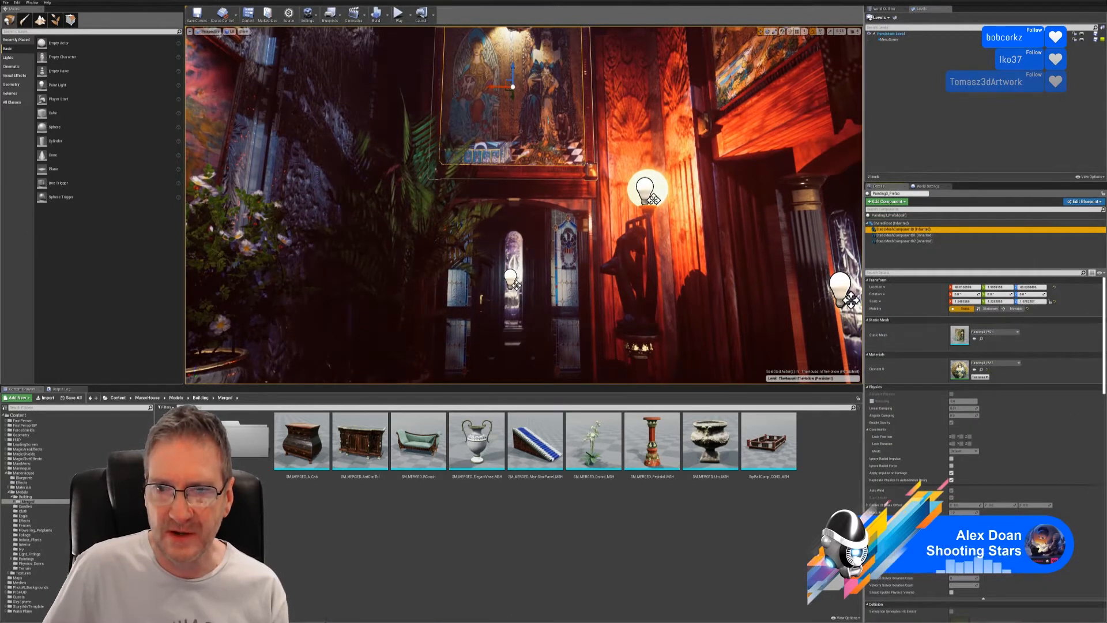
click(902, 235)
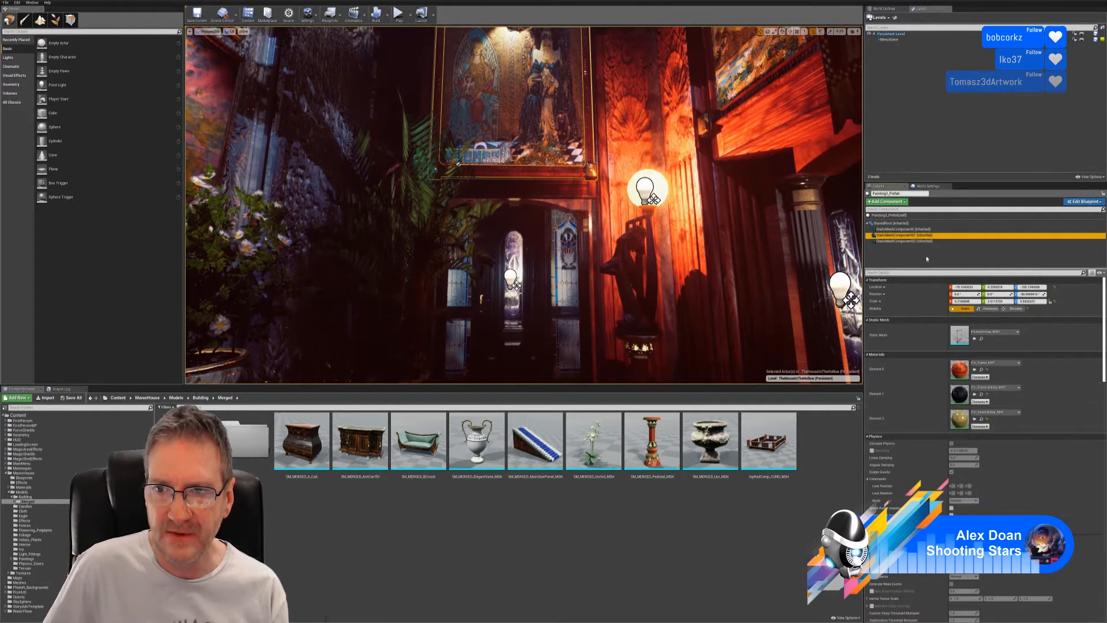
click(918, 242)
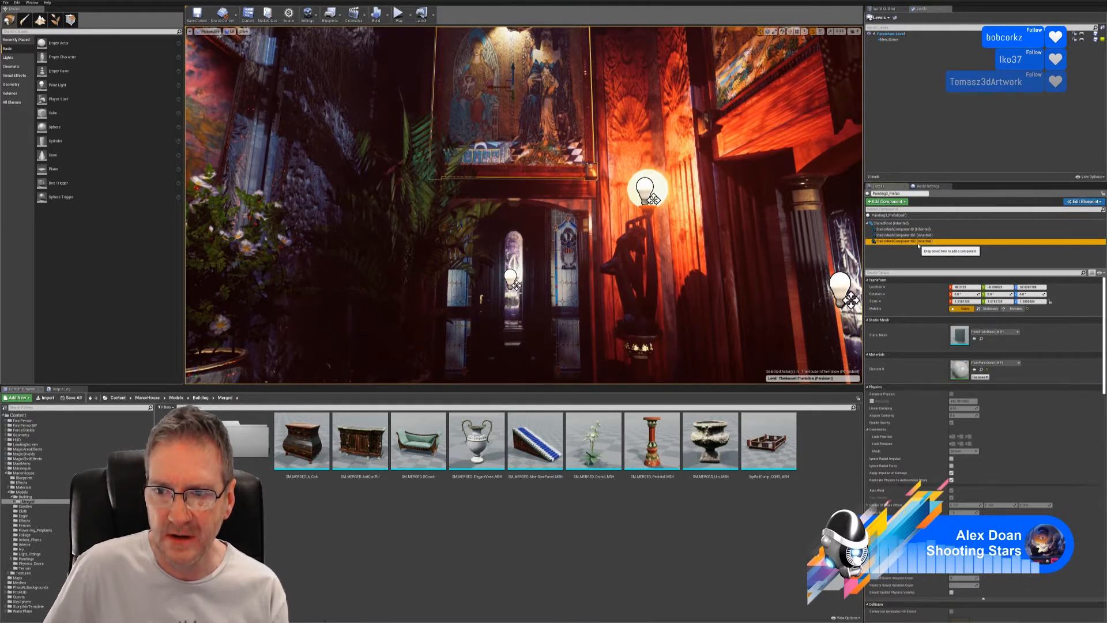
click(917, 235)
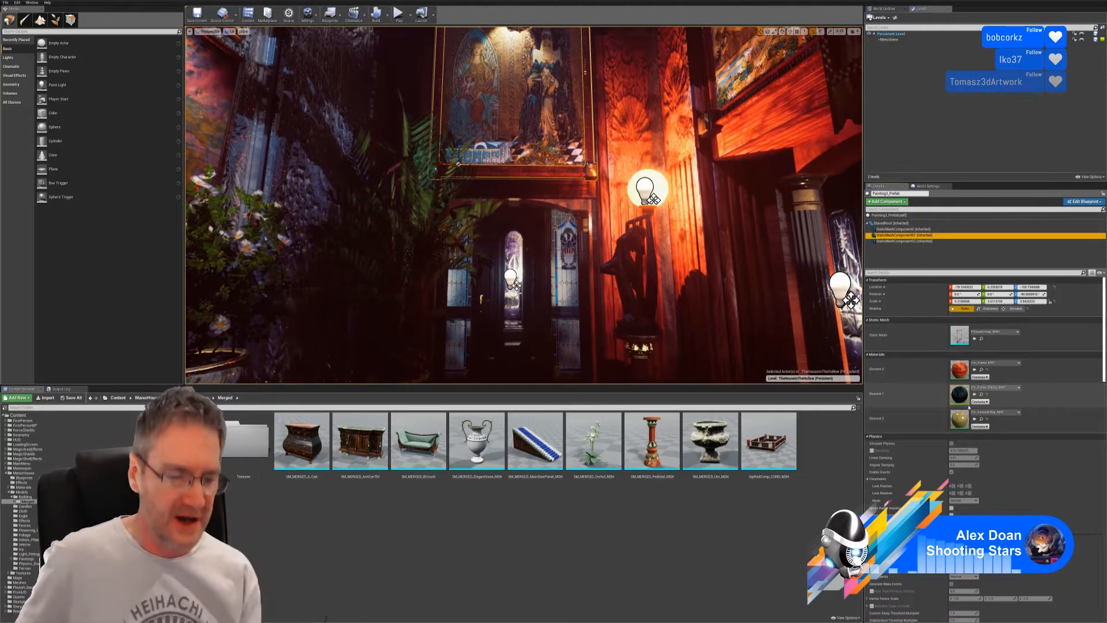
Deselect the painting and tour the iron gate, the main staircase, and the harp beside the stained-glass lamp.
key(Escape)
right_drag(490, 203, 173, 270)
key(w)
right_drag(532, 241, 532, 241)
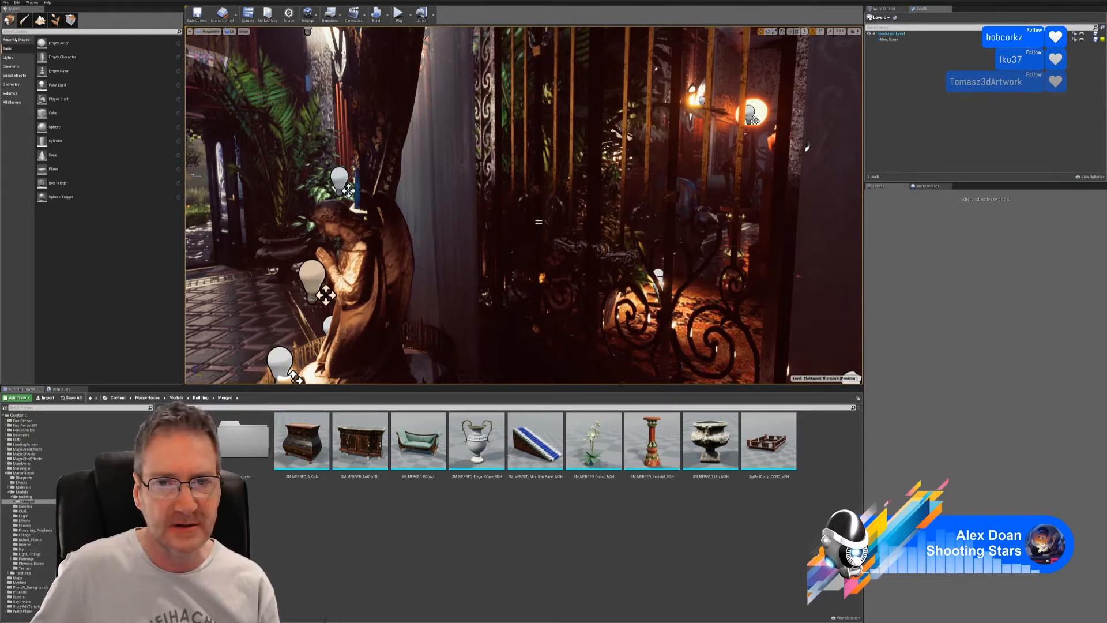
right_drag(524, 230, 600, 185)
key(w)
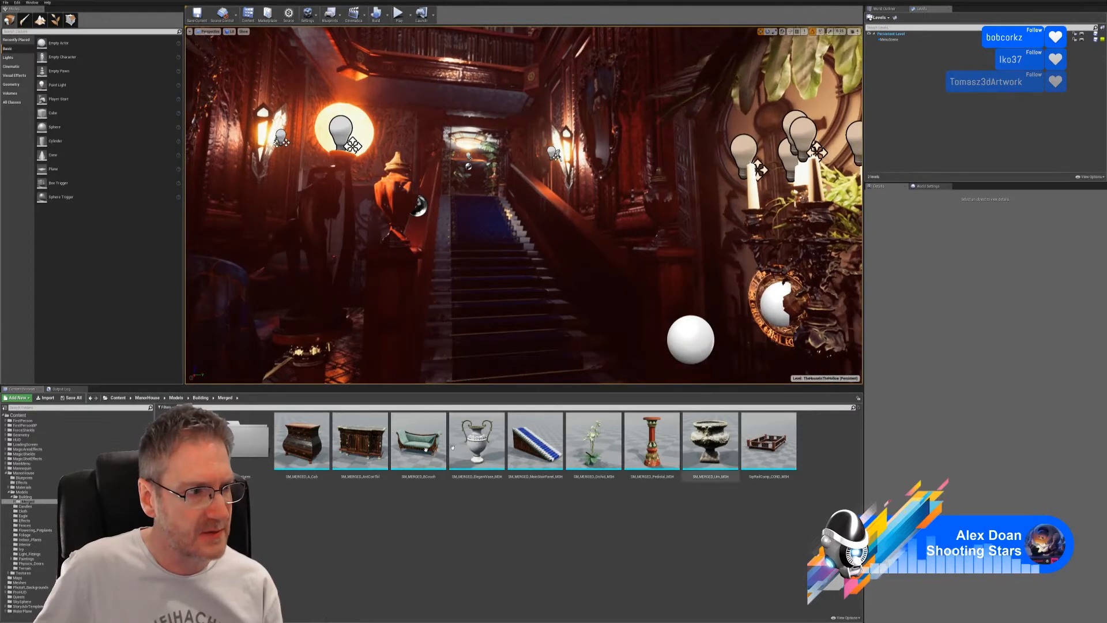
right_drag(416, 205, 398, 204)
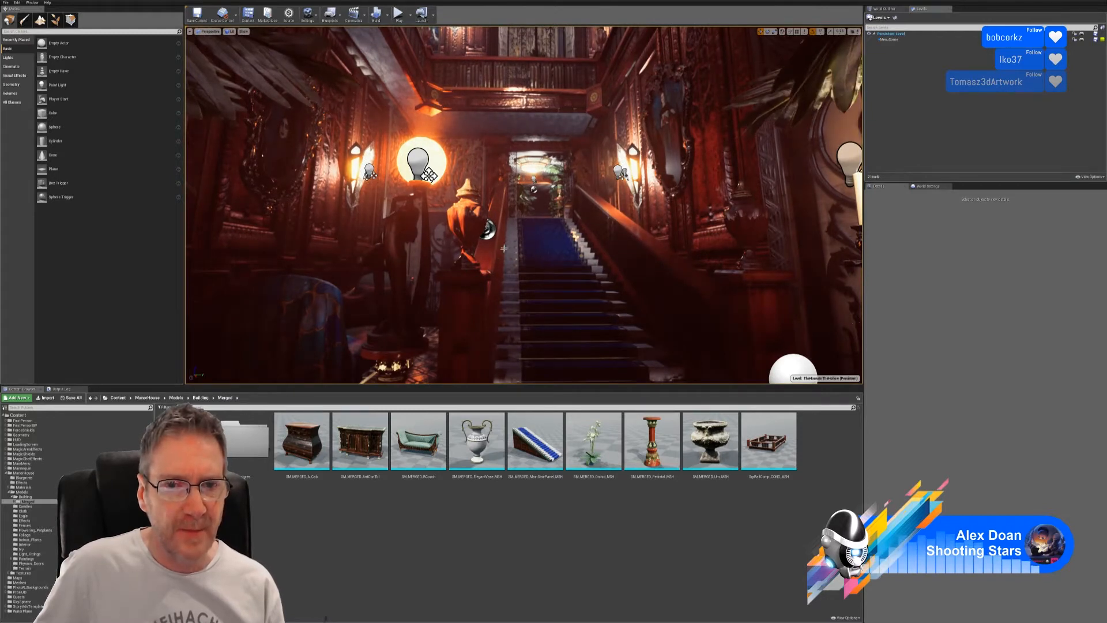
right_drag(397, 204, 533, 278)
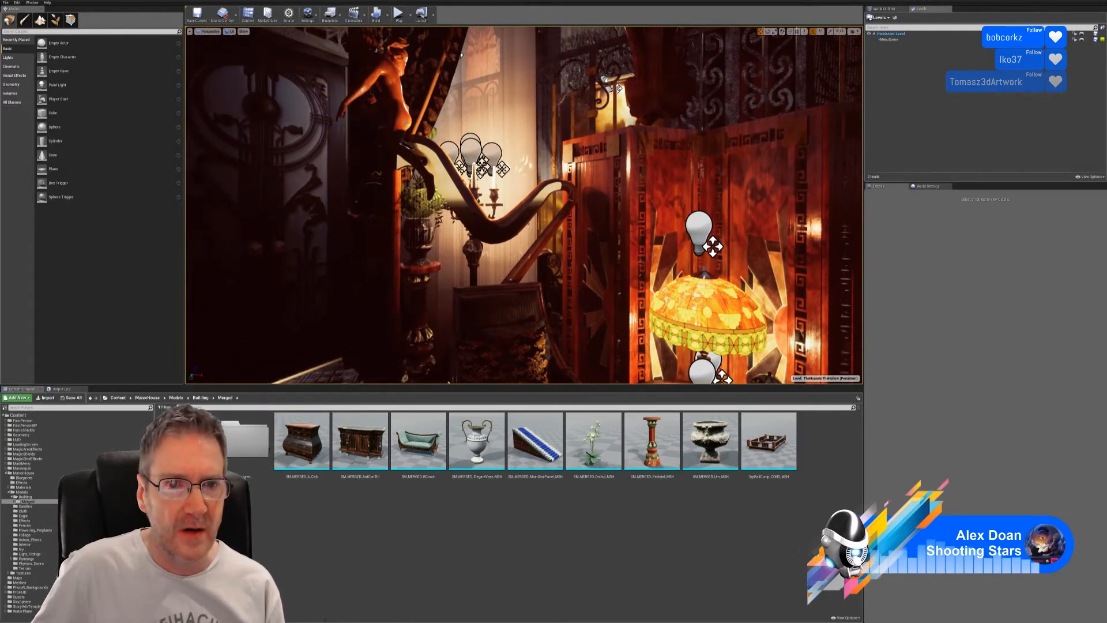
Select the harp mesh and look through the list of all actors in the level.
click(461, 55)
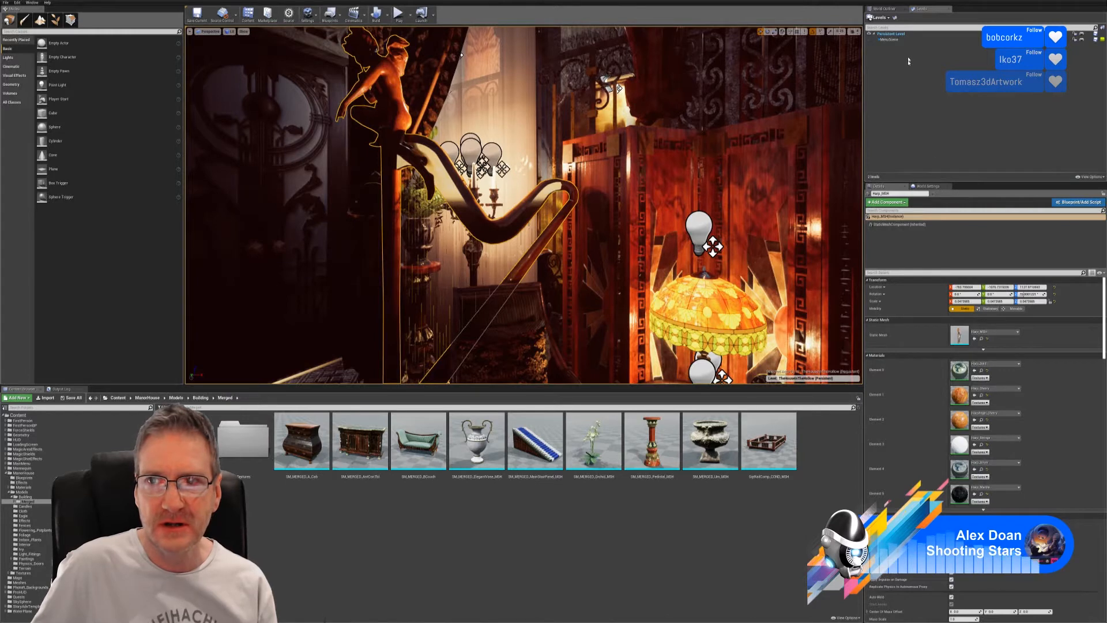
click(888, 9)
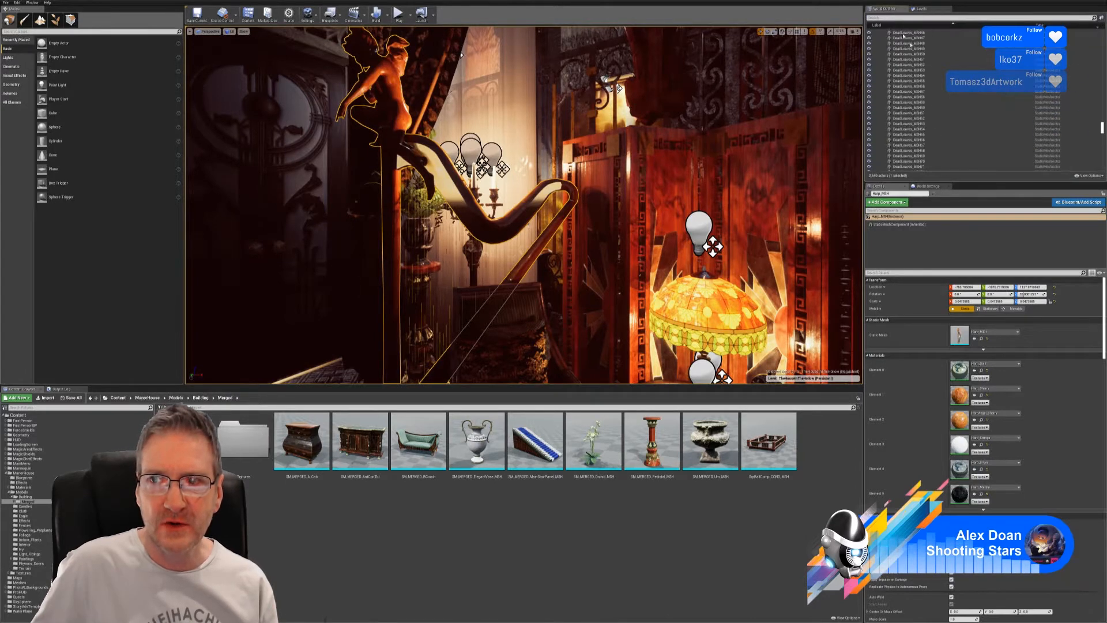
scroll(1018, 155, down, 8)
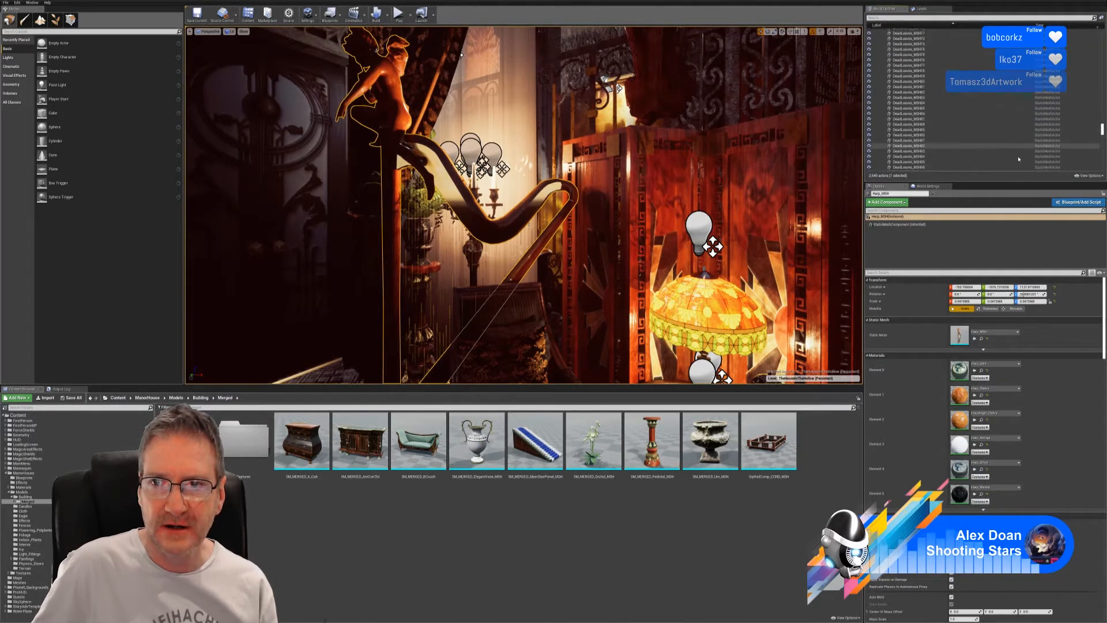
scroll(1018, 159, down, 13)
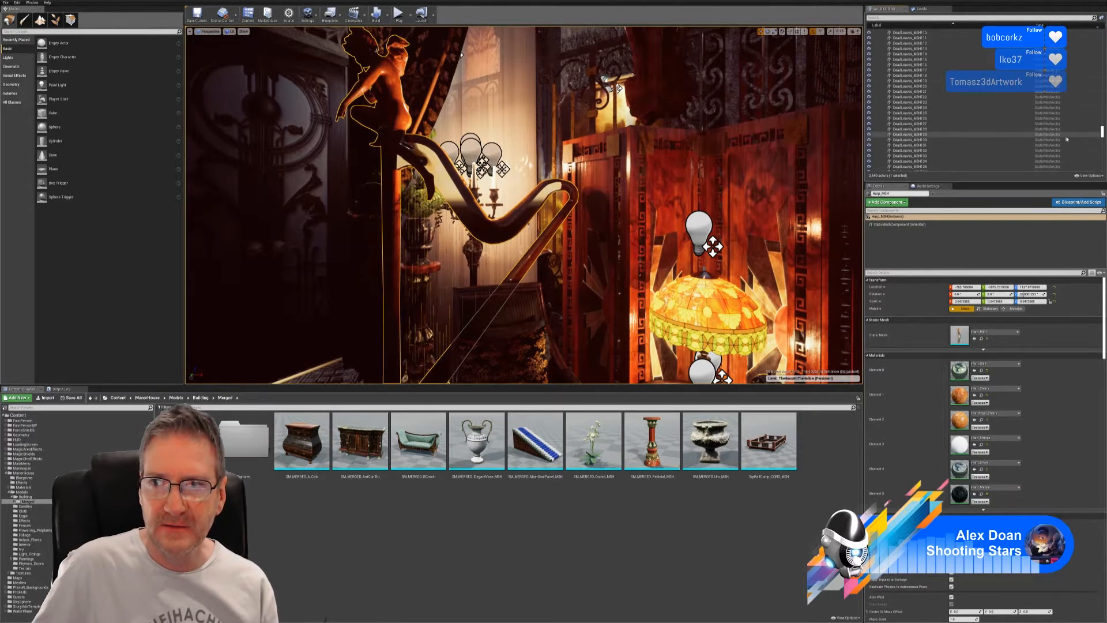
Collapse the expanded folders in the level's actor list, from the arch window frames through the grey curtains.
drag(1102, 133, 1101, 33)
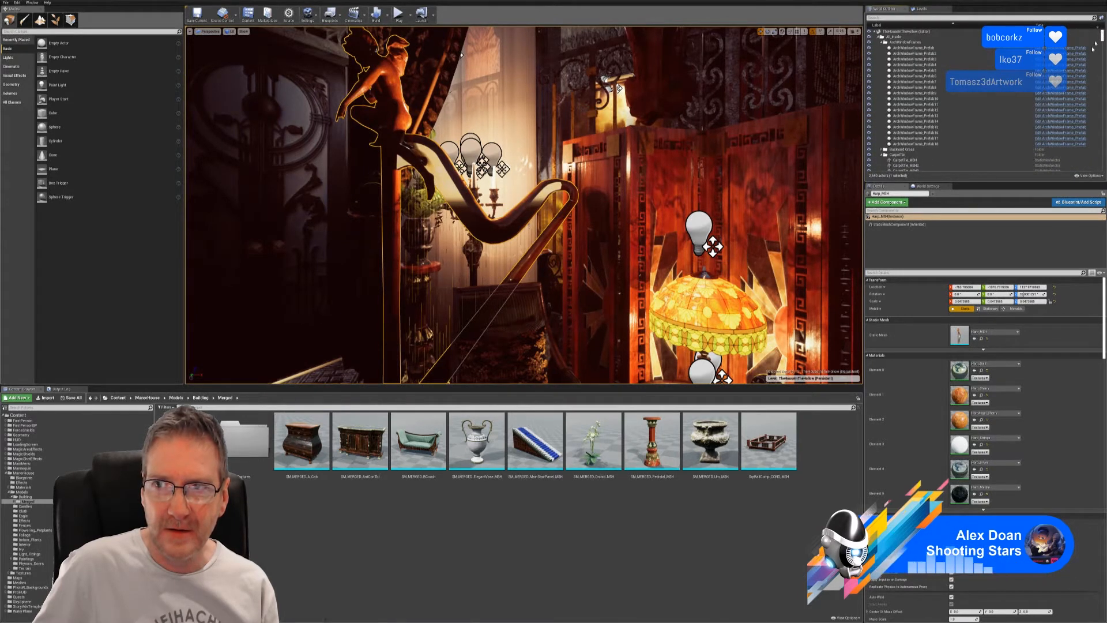
click(884, 43)
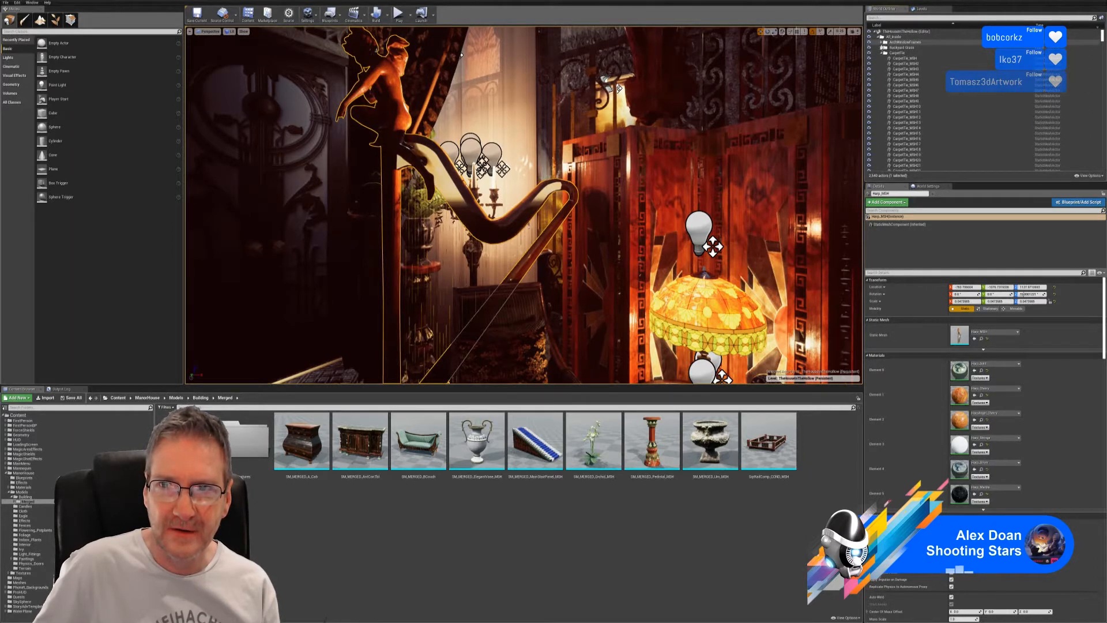
click(883, 54)
scroll(1001, 97, down, 4)
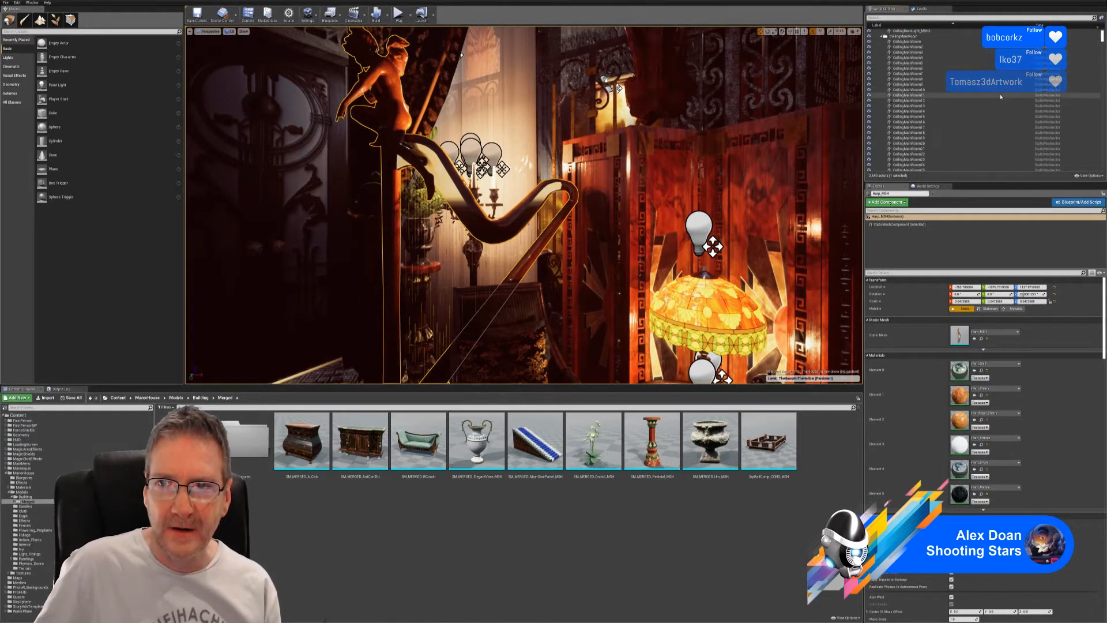
click(882, 37)
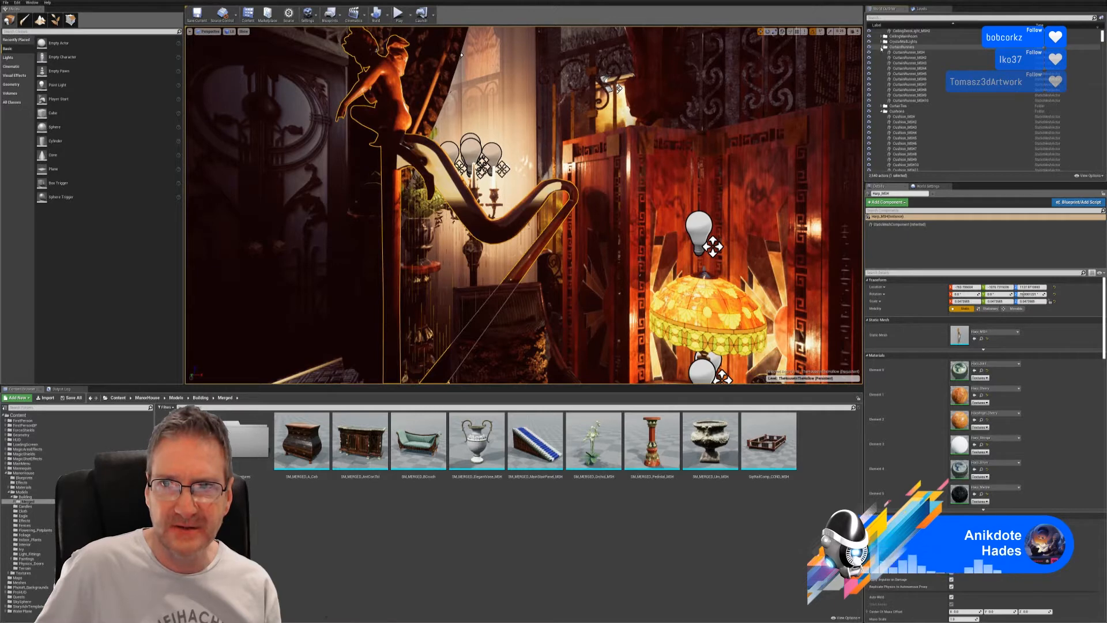
click(881, 47)
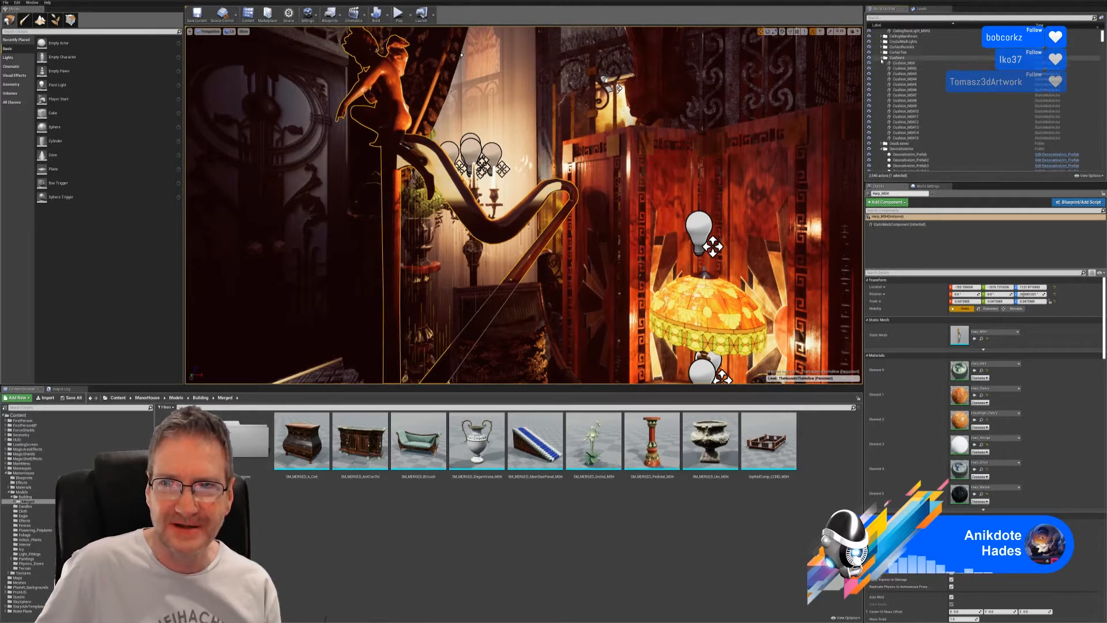
click(882, 58)
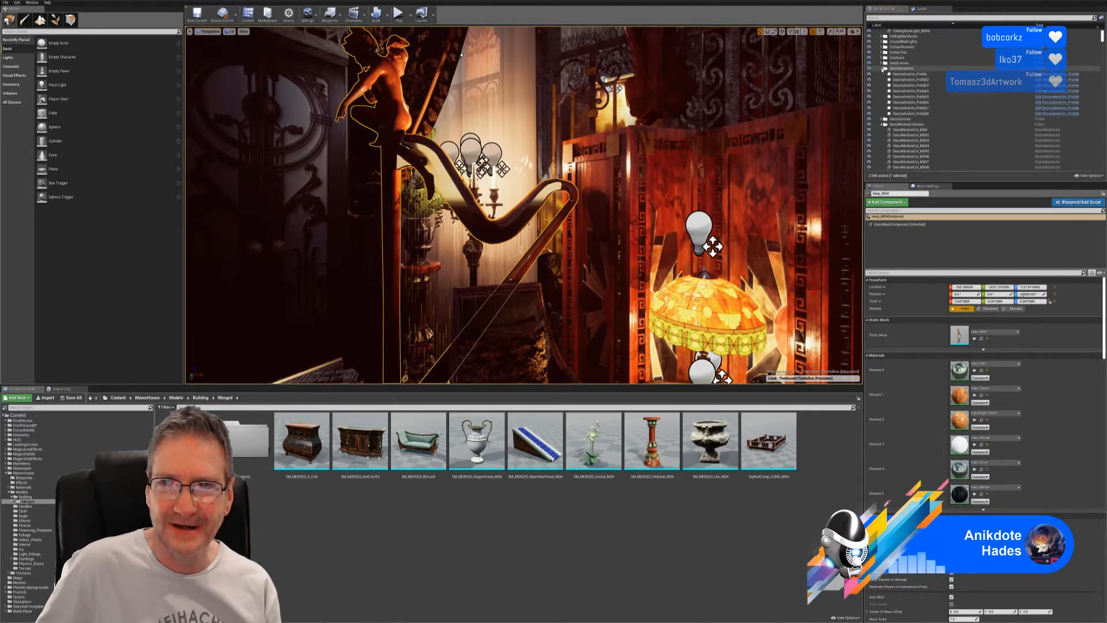
click(882, 69)
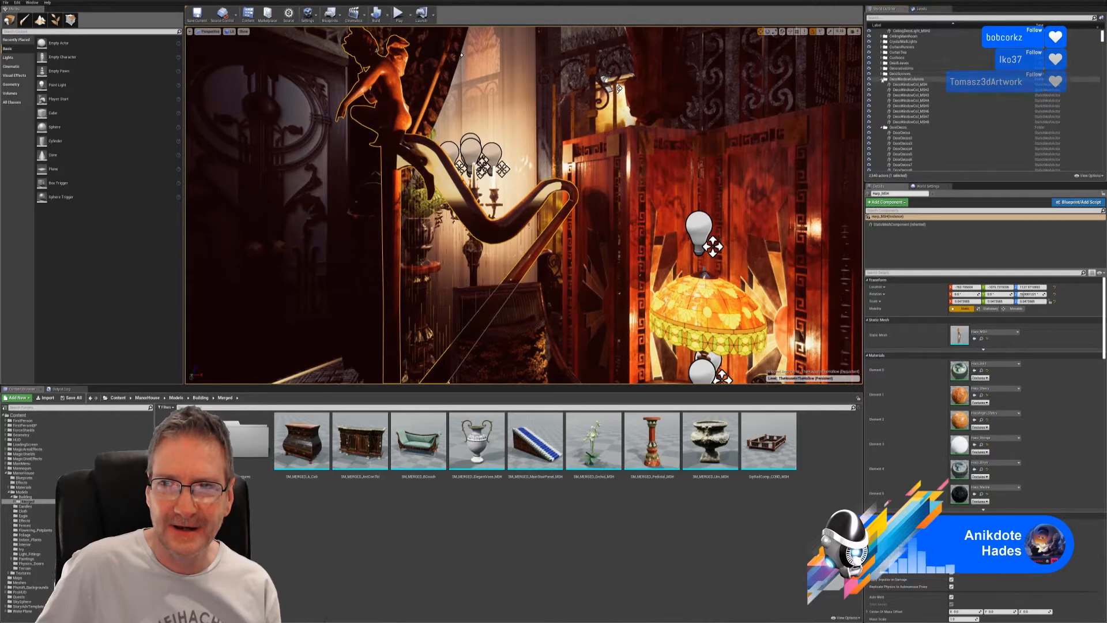
click(882, 79)
click(882, 85)
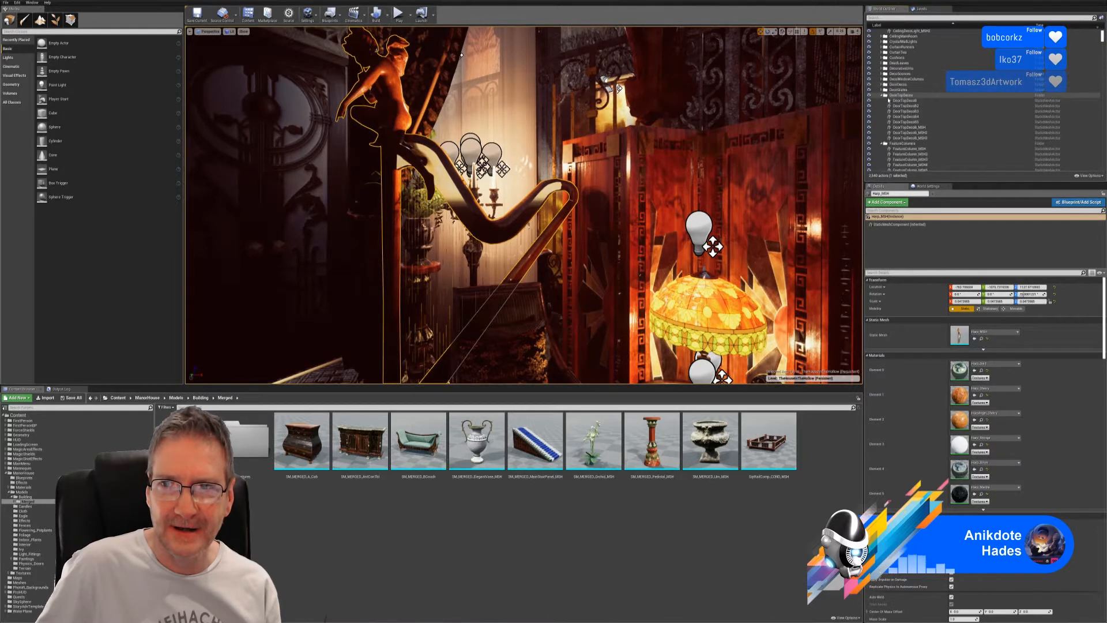
click(882, 95)
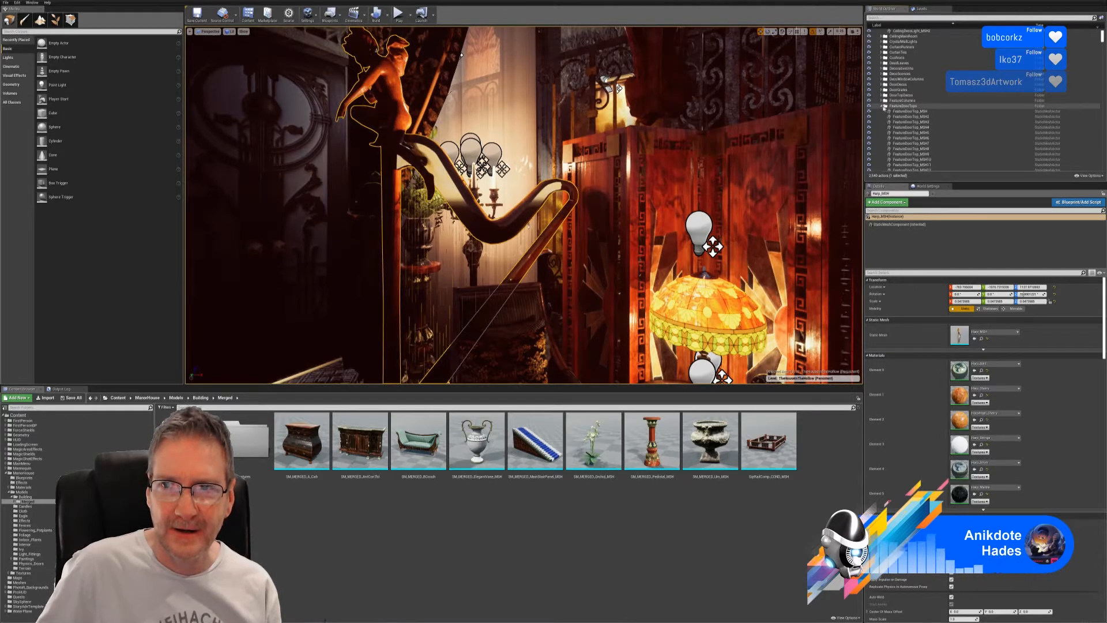
click(882, 106)
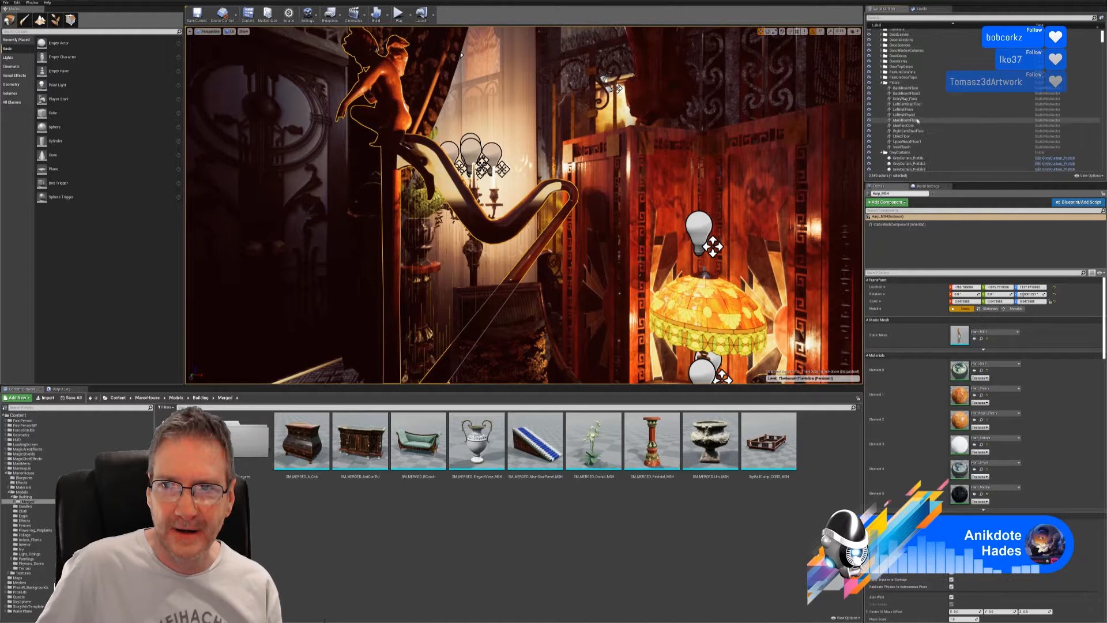
click(881, 83)
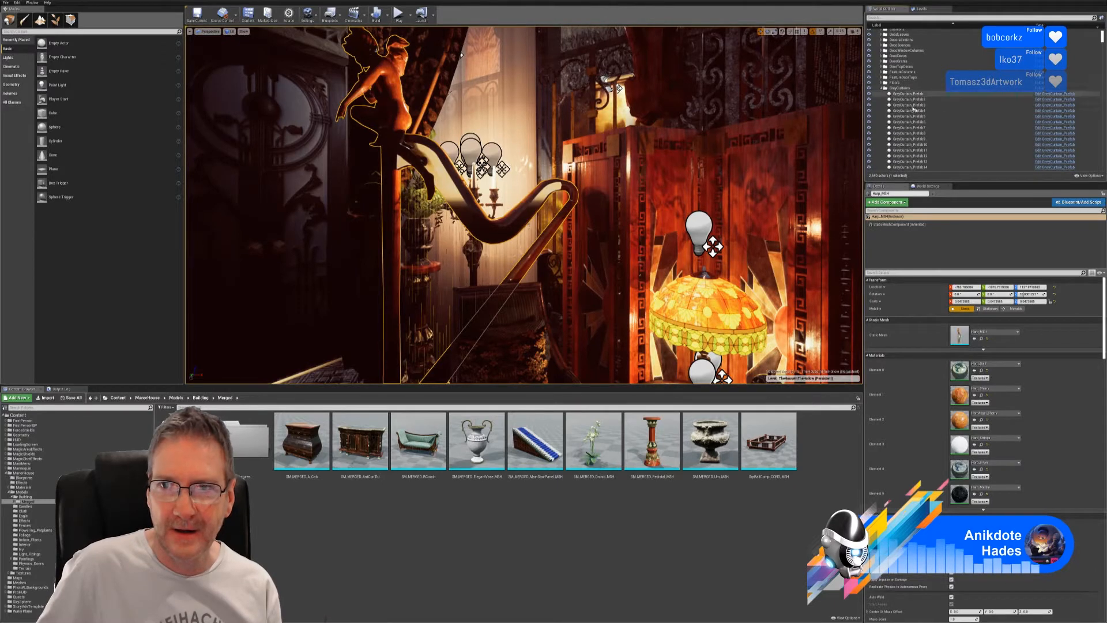
click(882, 88)
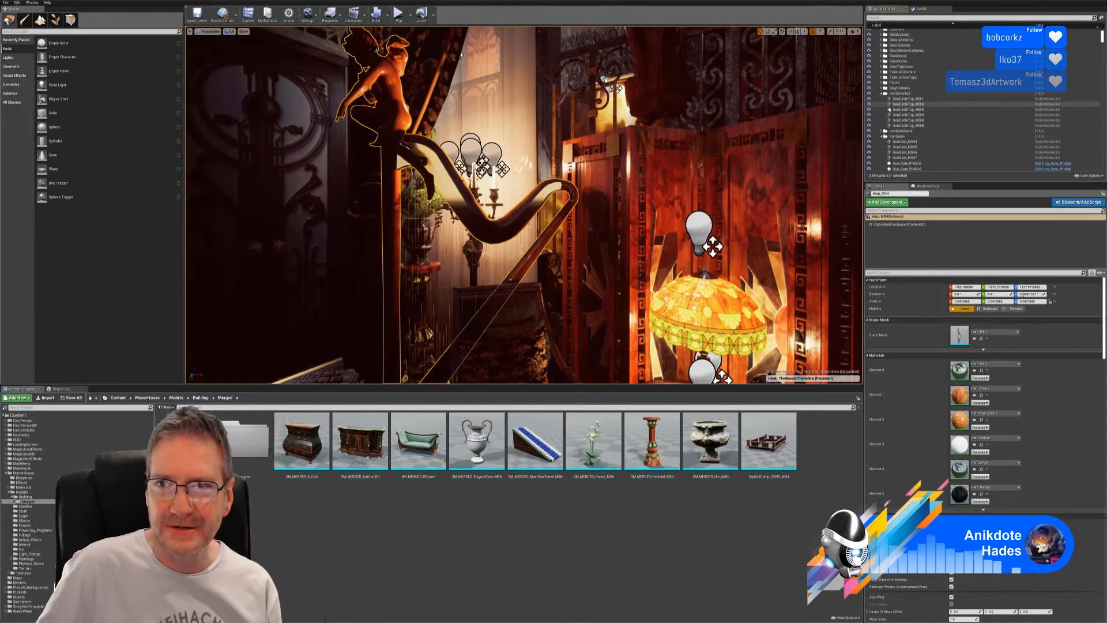
Look through the level's actor list from the iron circle top meshes down to the selected harp.
scroll(1011, 116, down, 10)
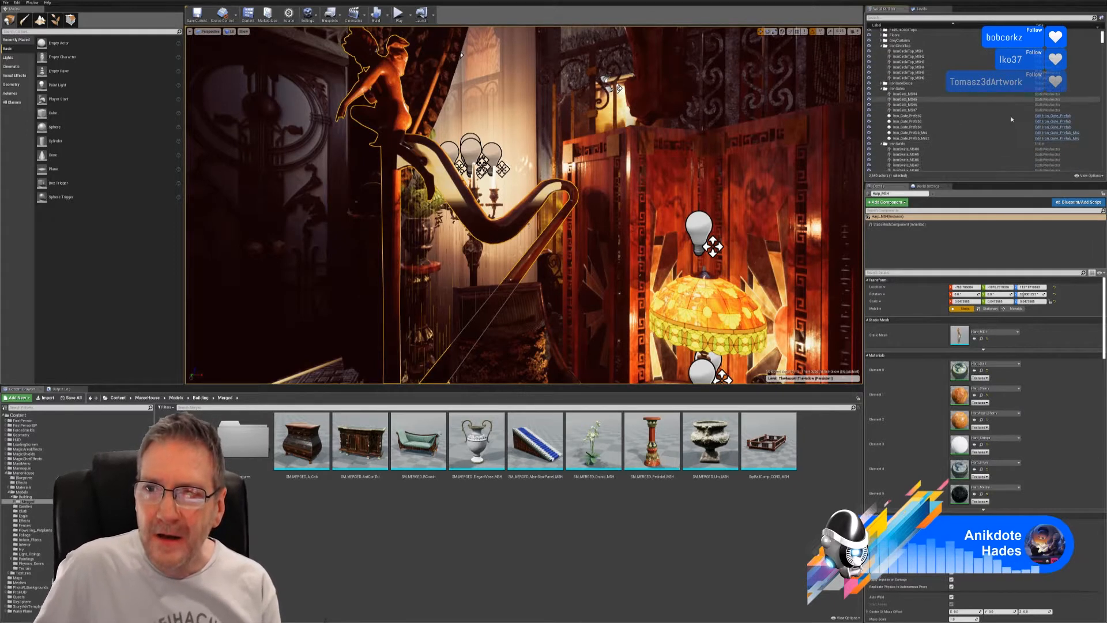
scroll(1012, 121, down, 15)
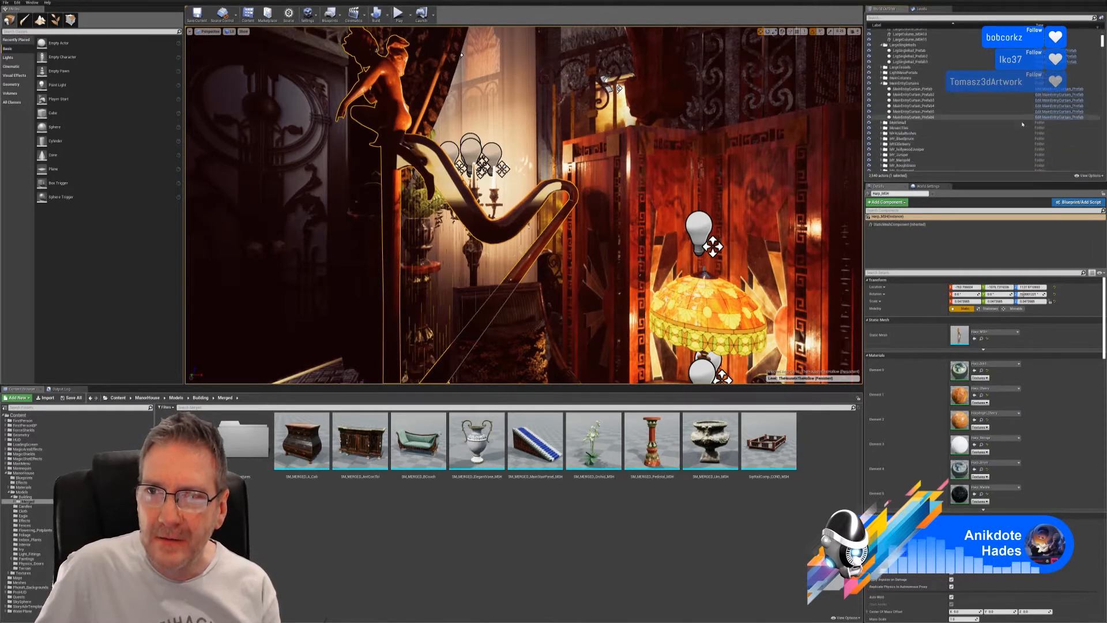
scroll(1025, 125, down, 15)
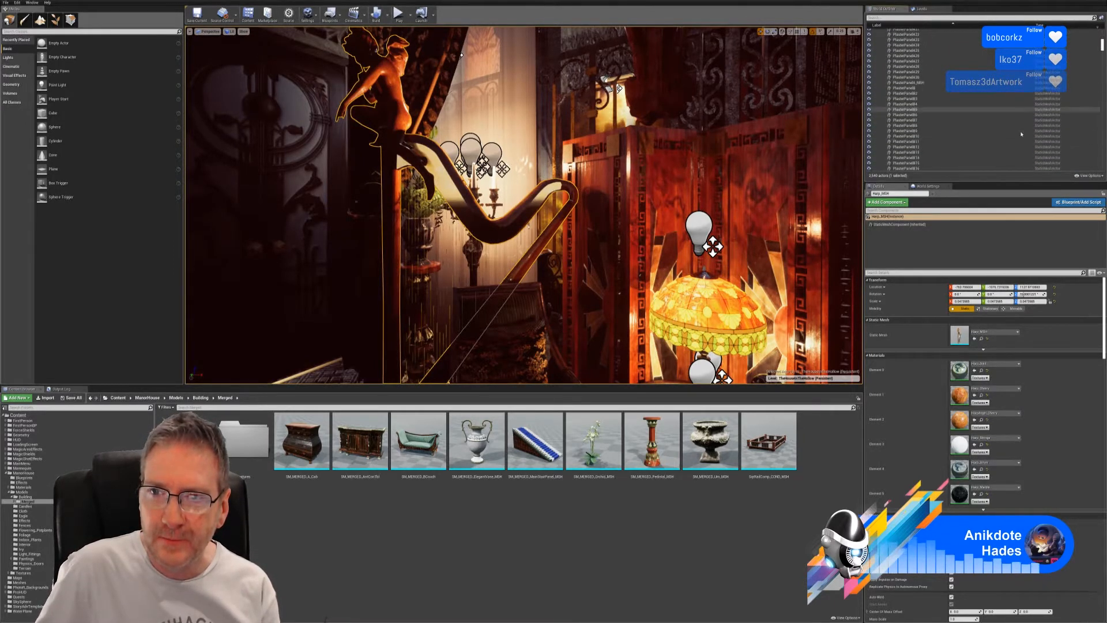
scroll(1019, 133, down, 15)
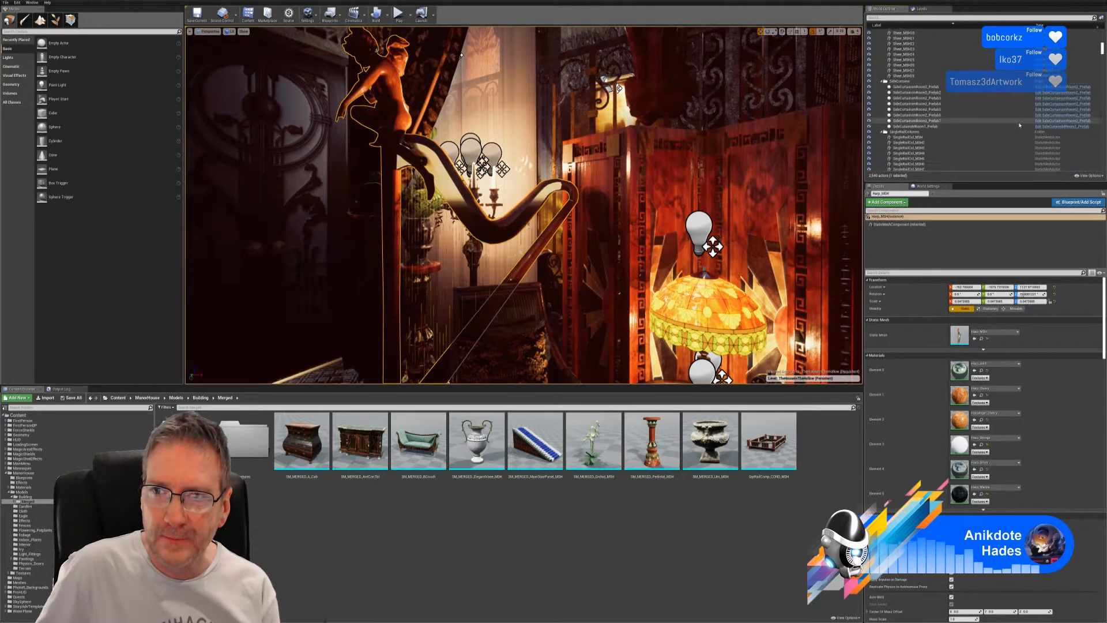
scroll(1019, 125, down, 15)
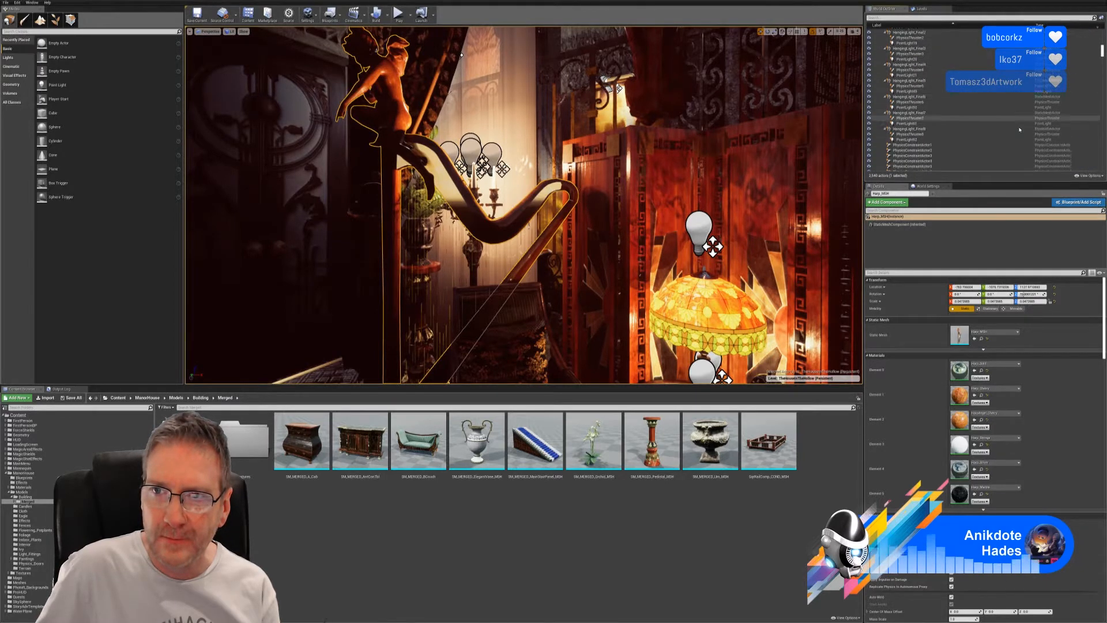
scroll(1020, 126, down, 8)
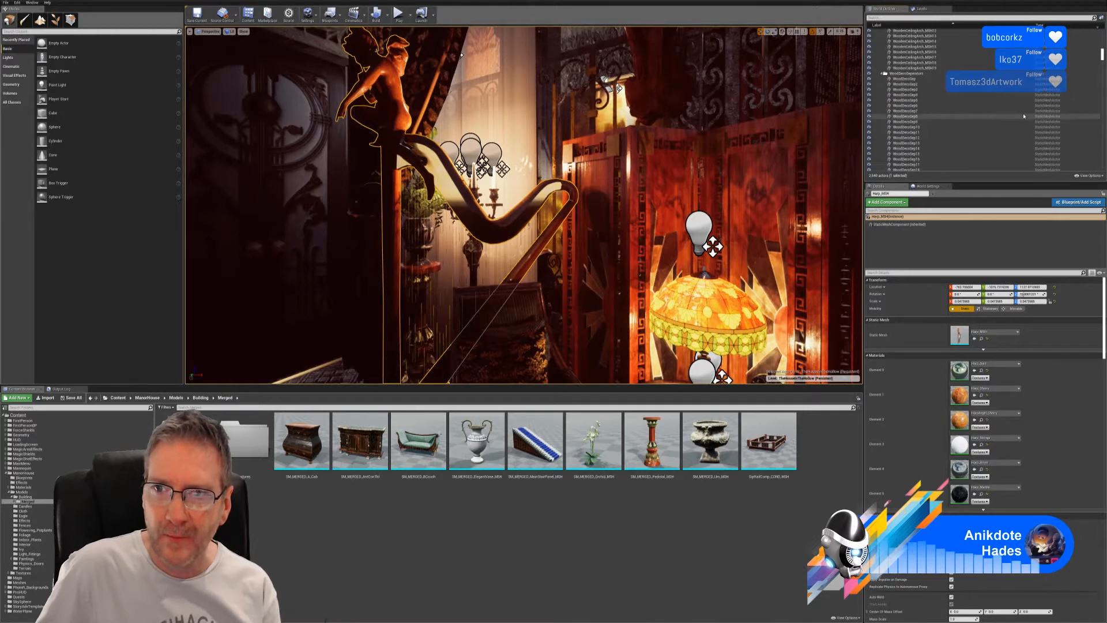
scroll(976, 111, down, 10)
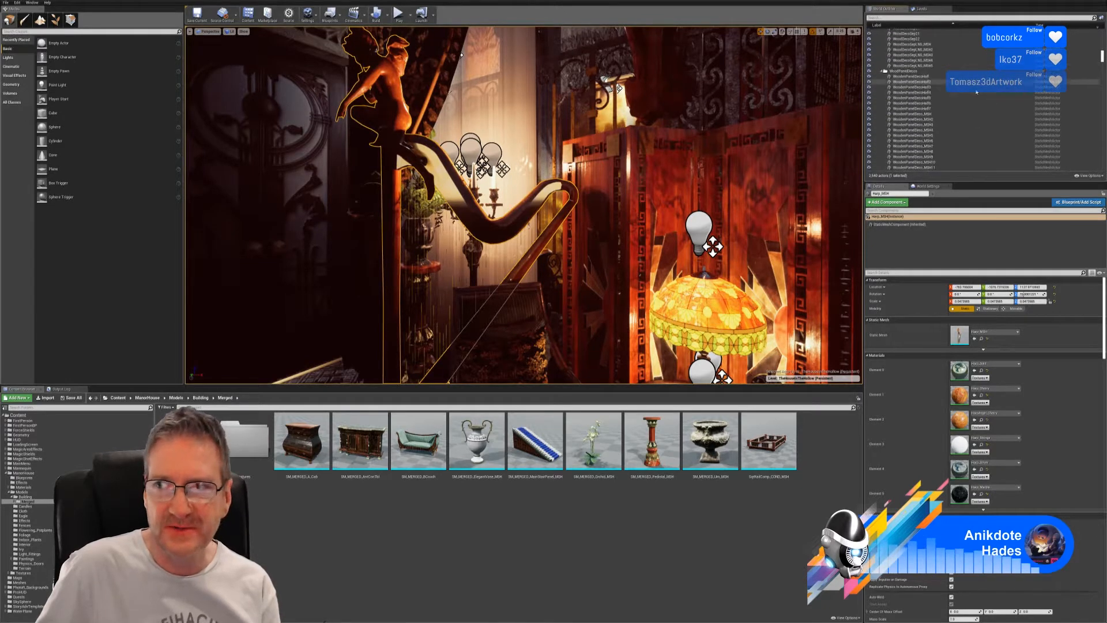
scroll(976, 92, down, 15)
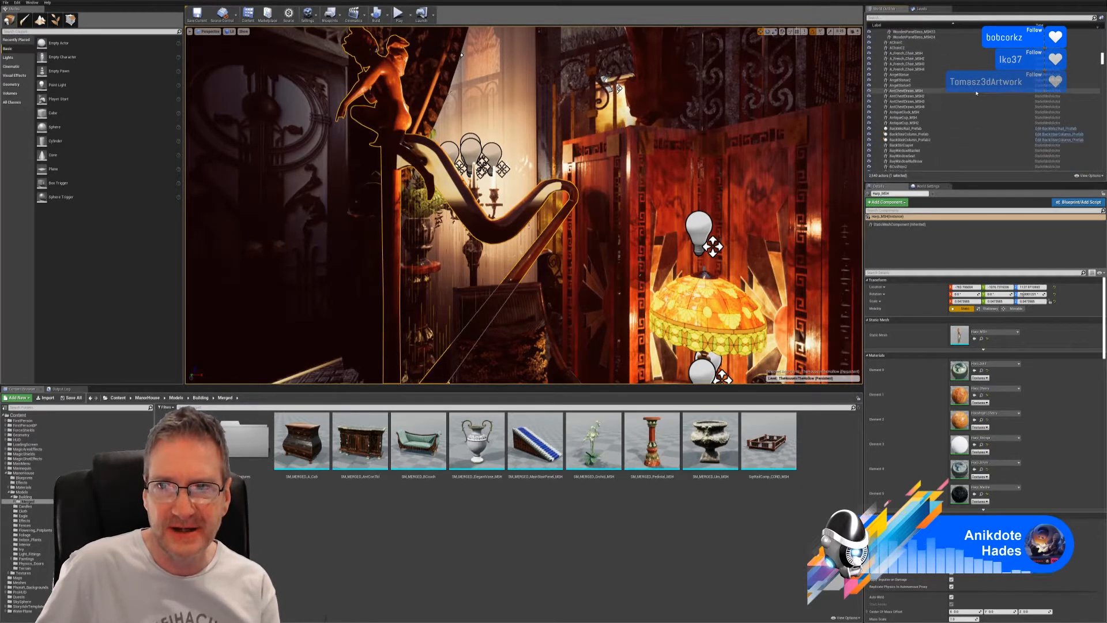
scroll(977, 98, down, 15)
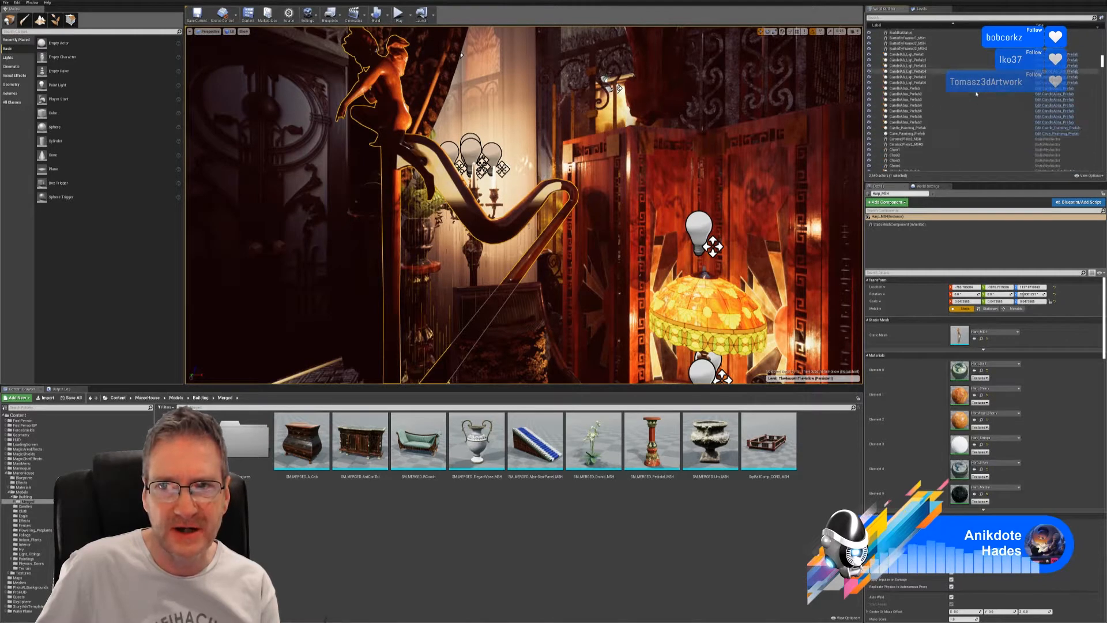
scroll(982, 105, down, 12)
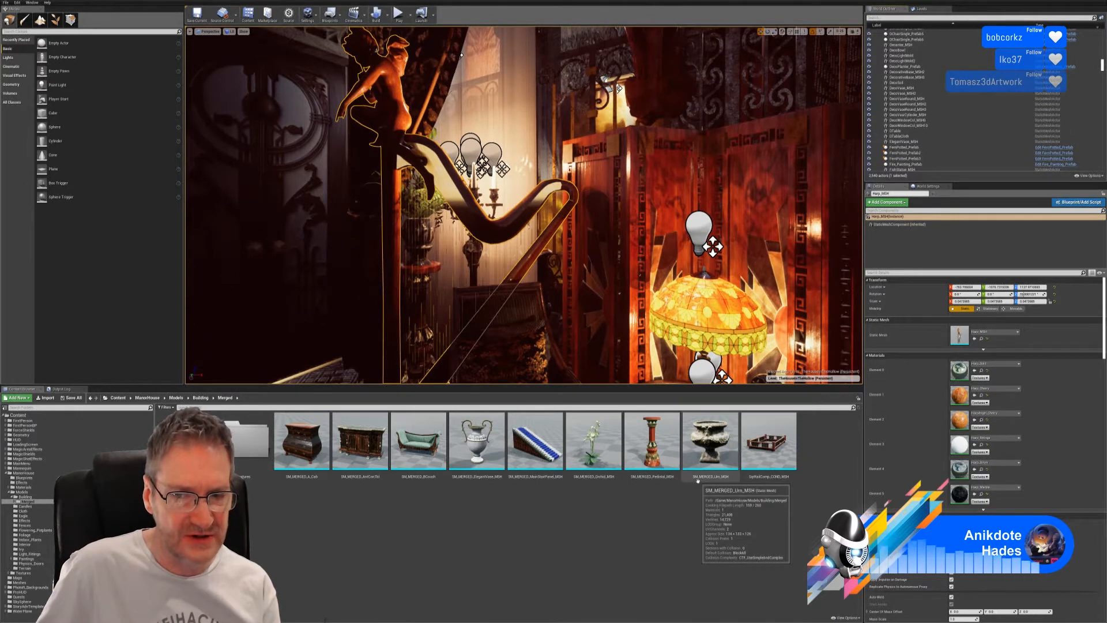
scroll(993, 82, down, 10)
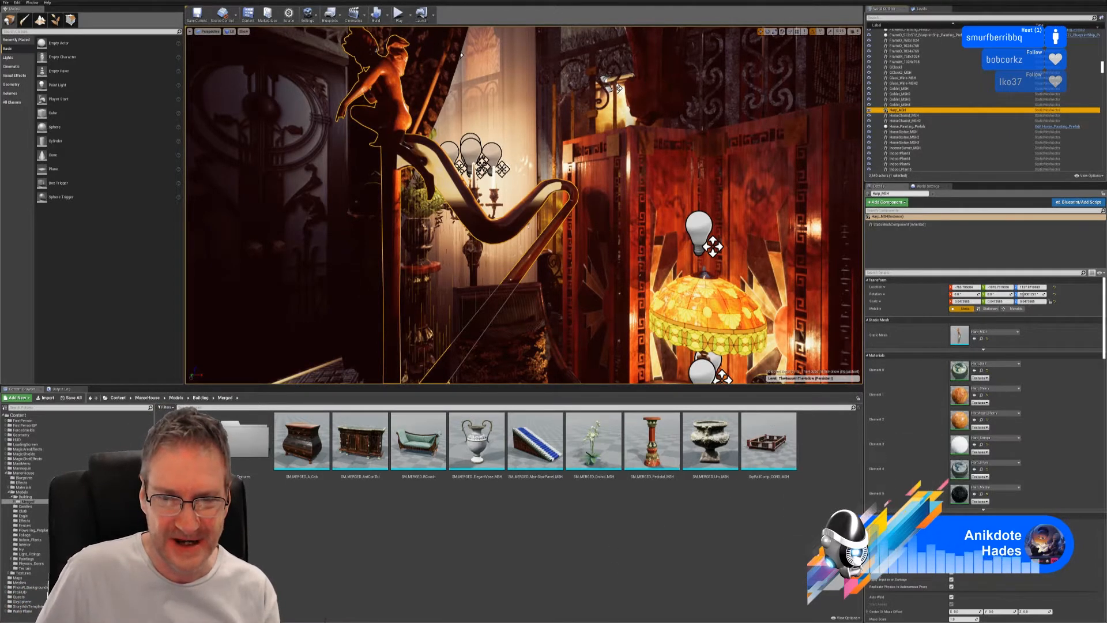
Locate the selected harp's static mesh in the project content, open it in the mesh editor and inspect it from several angles.
right_drag(528, 224, 265, 269)
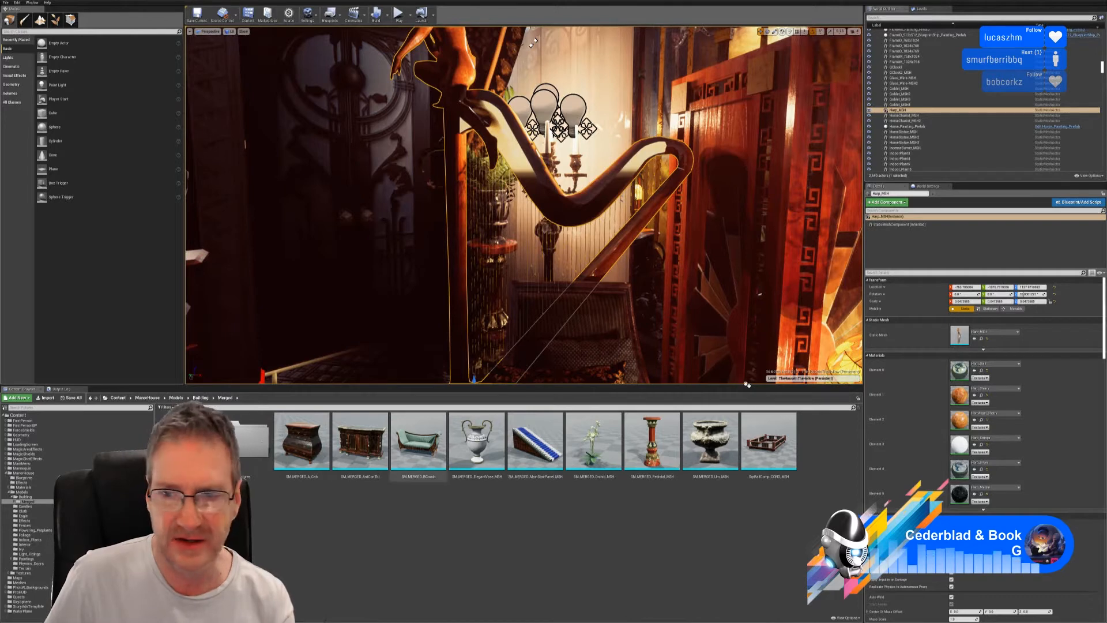
click(982, 339)
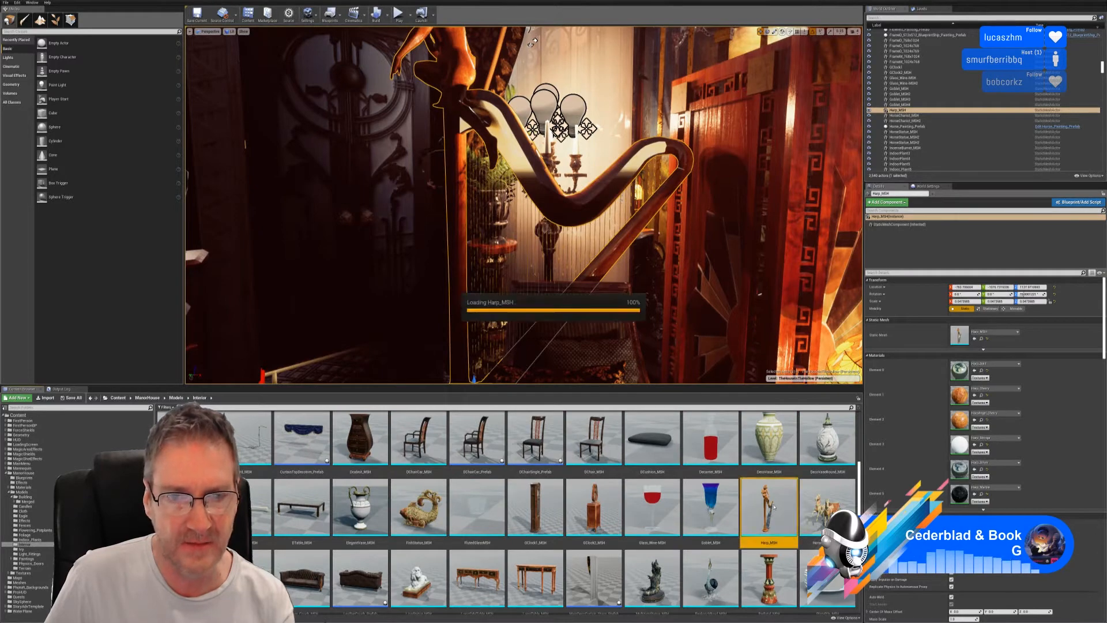
double_click(771, 504)
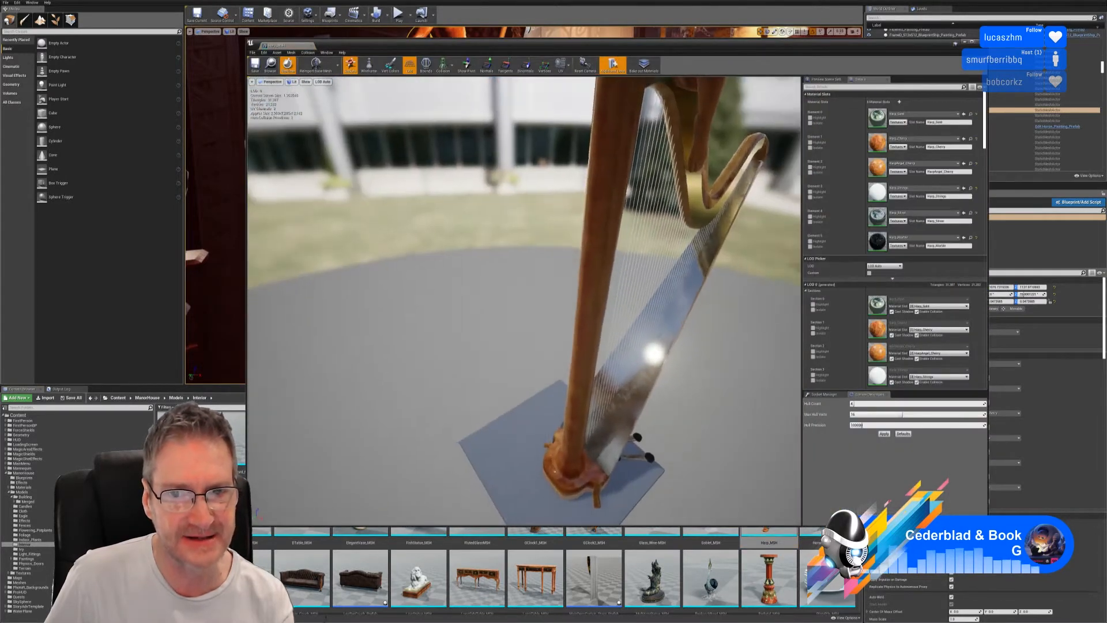
right_drag(524, 300, 744, 299)
drag(743, 300, 572, 362)
right_drag(573, 250, 584, 181)
Open the size map of the harp mesh, compare its memory size with its disk size, and close the map.
click(277, 53)
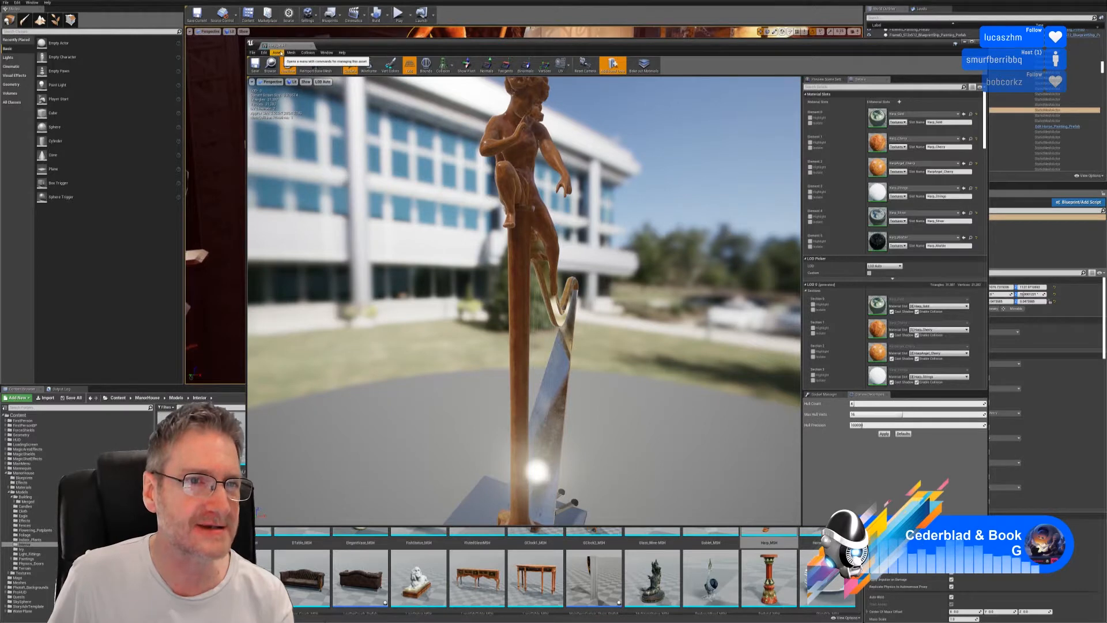
click(283, 76)
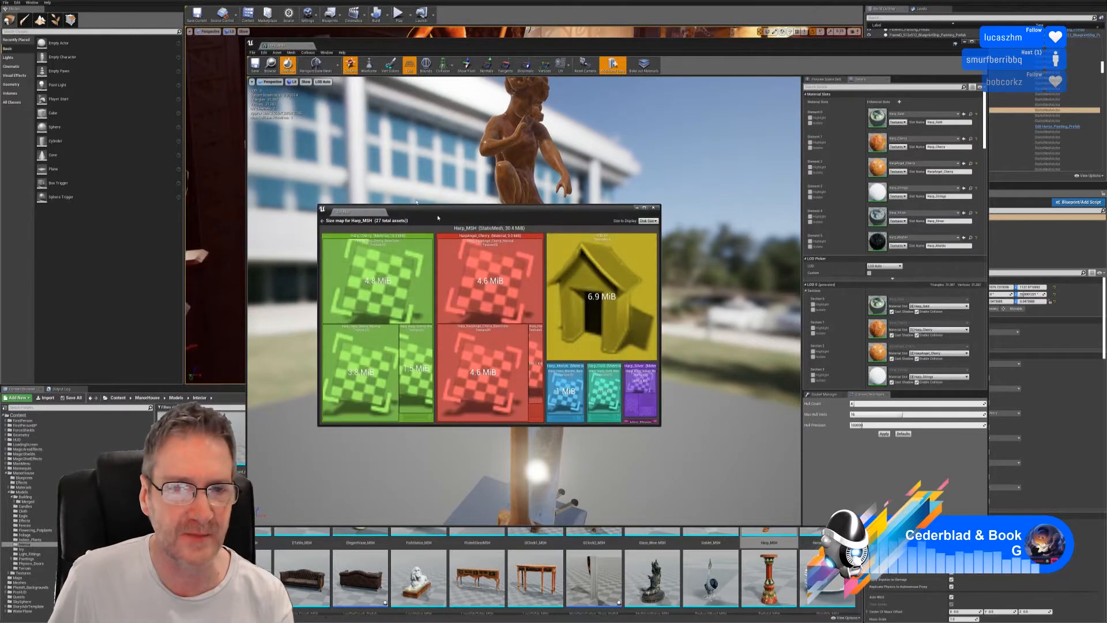
drag(485, 211, 576, 184)
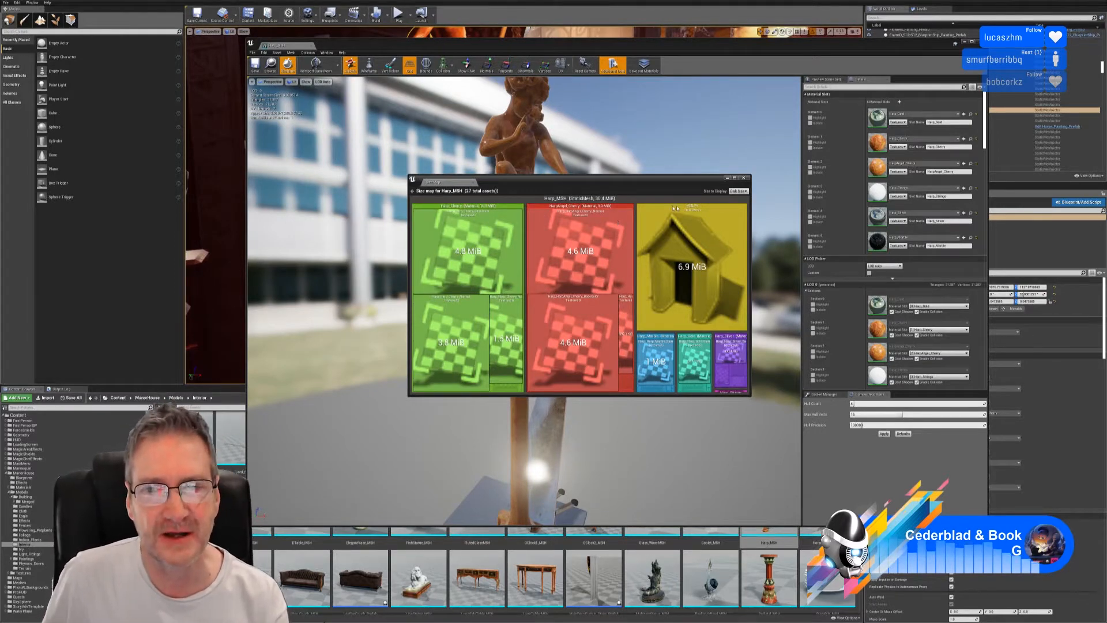
click(747, 192)
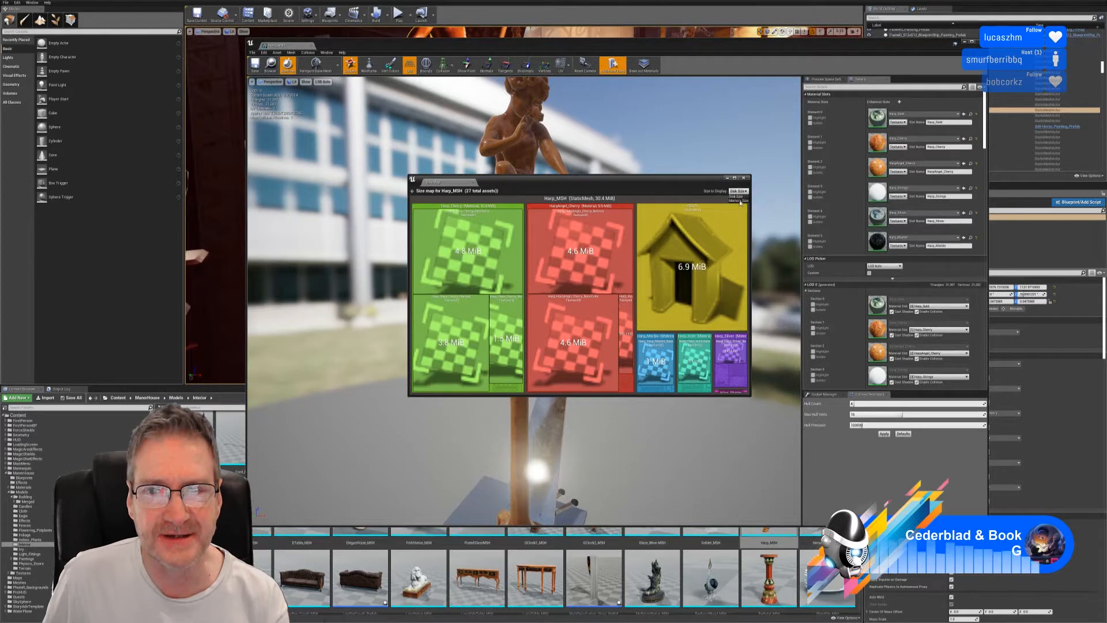
click(738, 201)
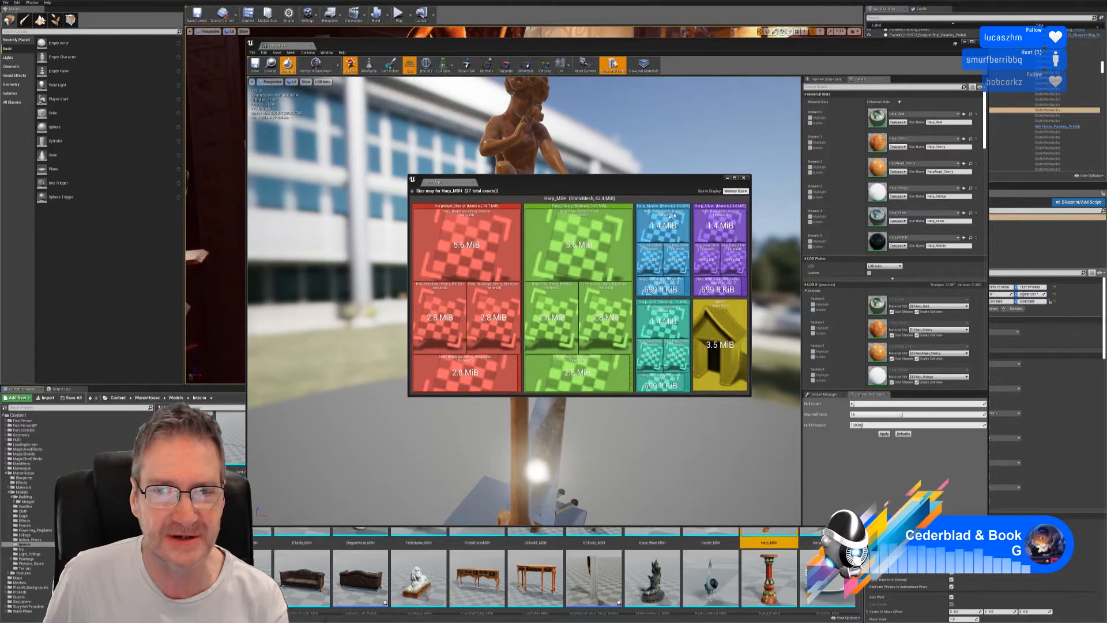
click(735, 190)
click(730, 197)
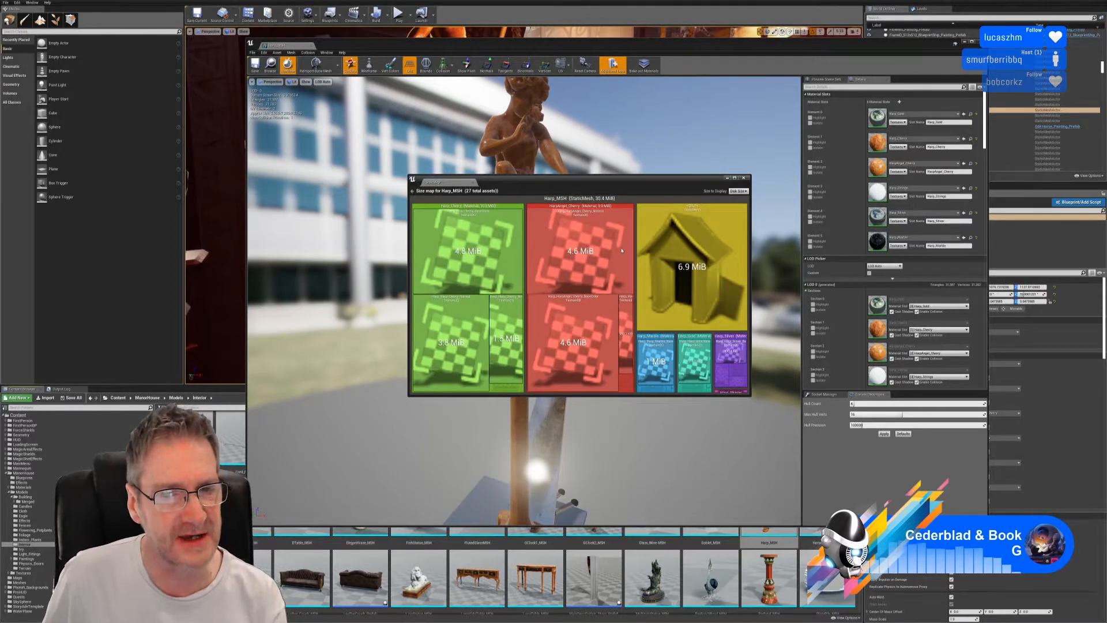
click(744, 177)
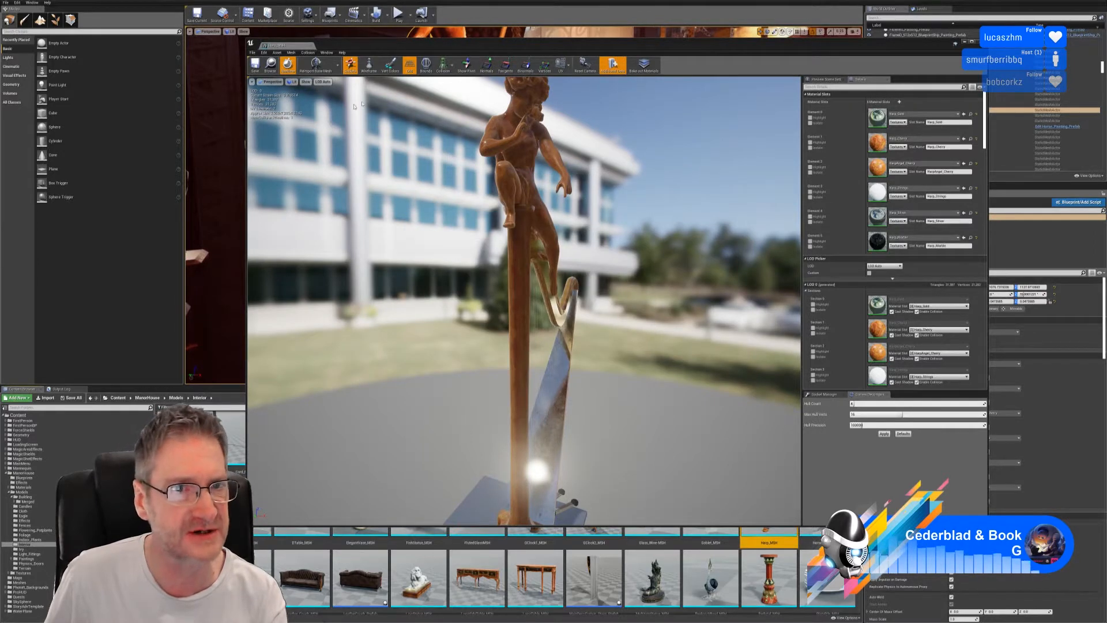
Reopen the harp mesh's size map to review its total assets, close it and put the mesh editor away.
click(277, 52)
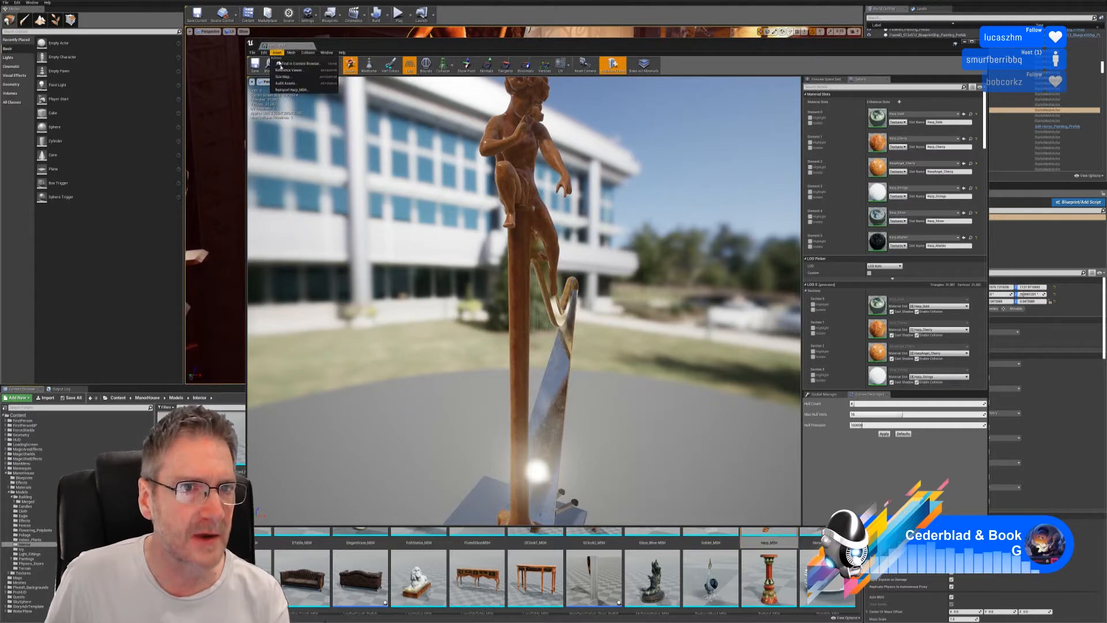
click(283, 77)
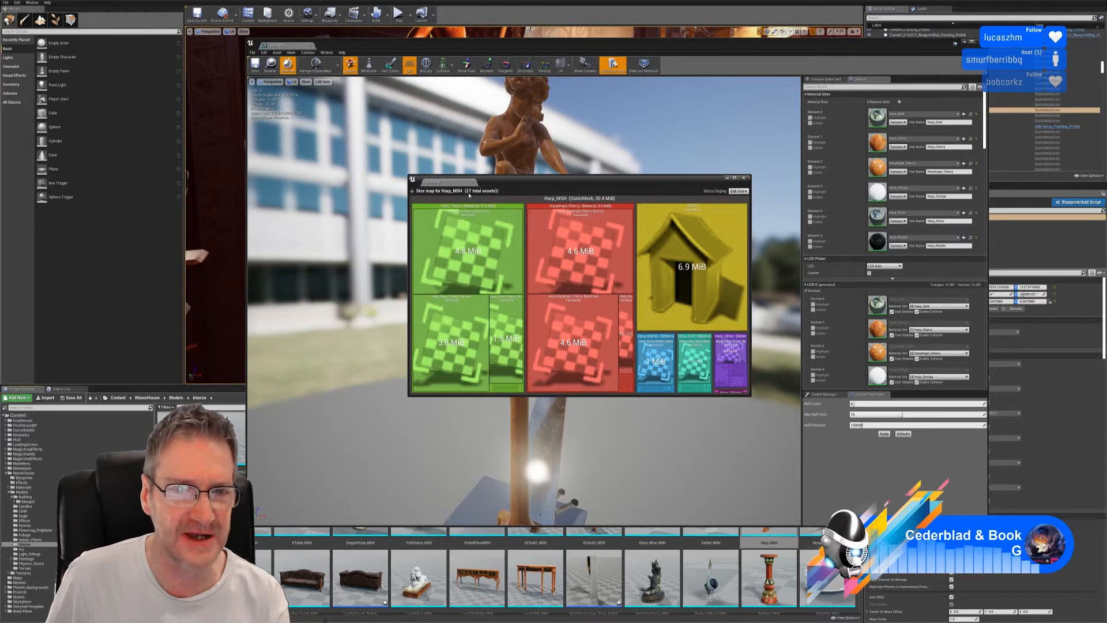
click(743, 178)
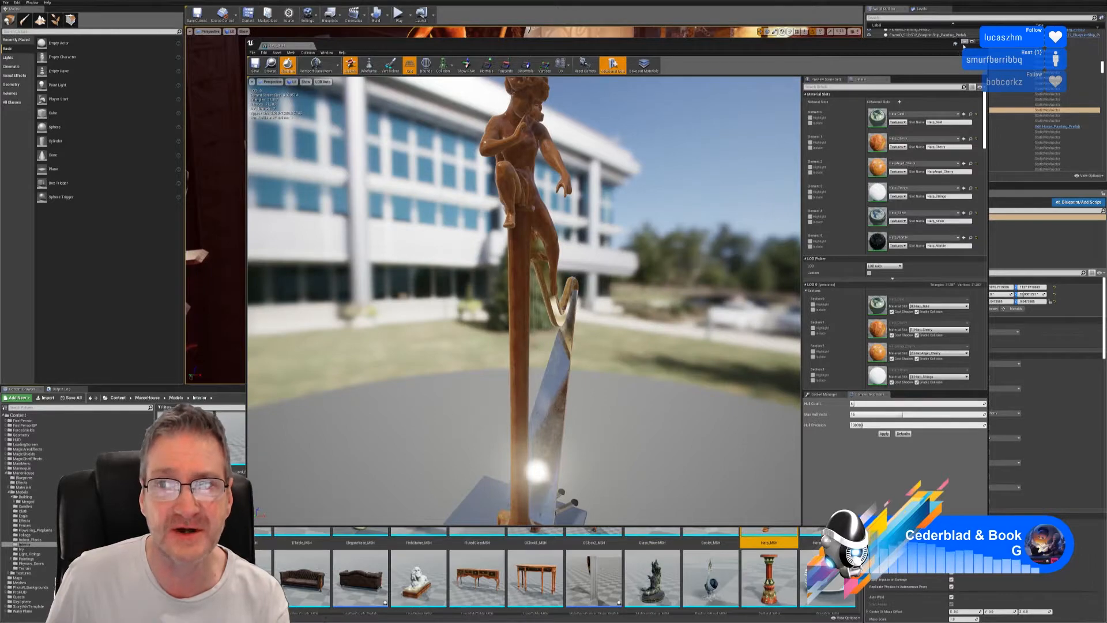
click(971, 43)
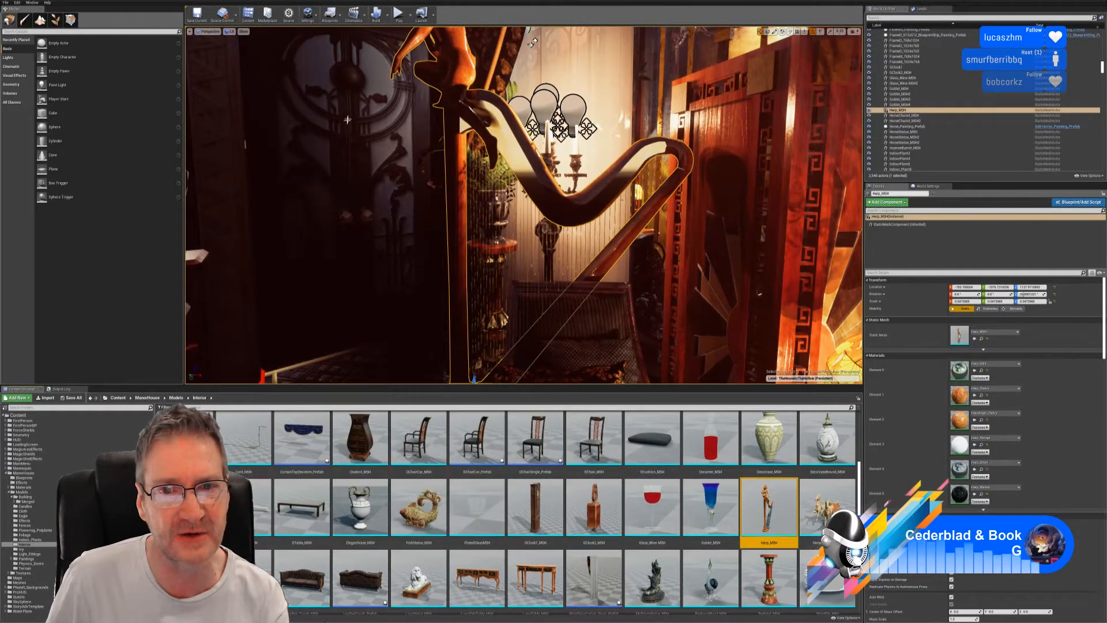
Show the building models' Merged folder and open the Merge Actors tool with the harp still selected.
right_drag(347, 120, 307, 71)
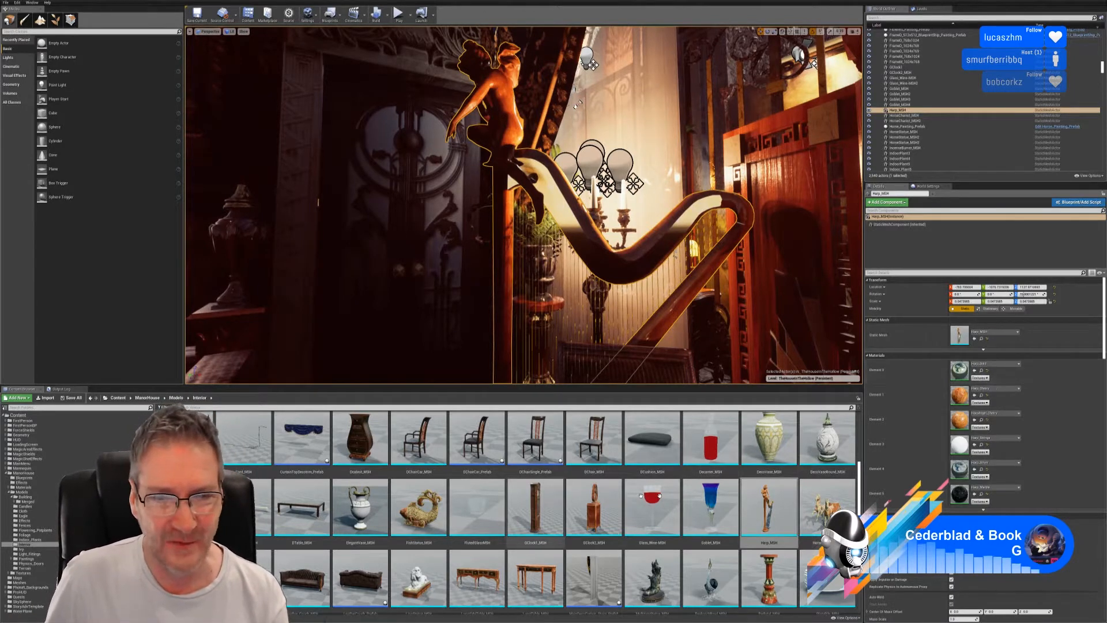
click(32, 501)
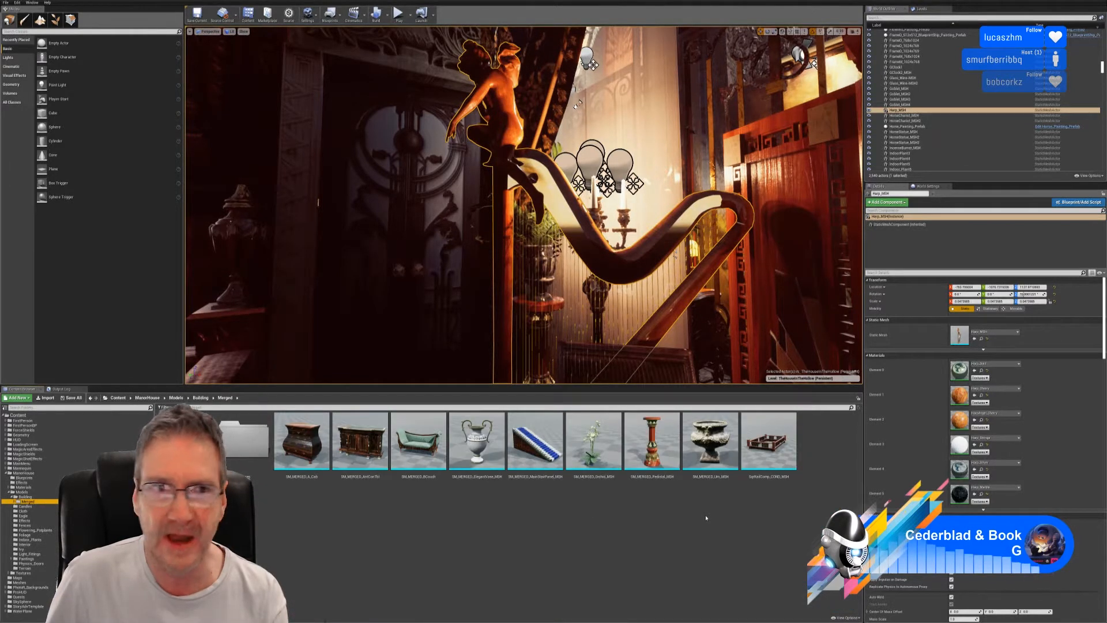
click(16, 2)
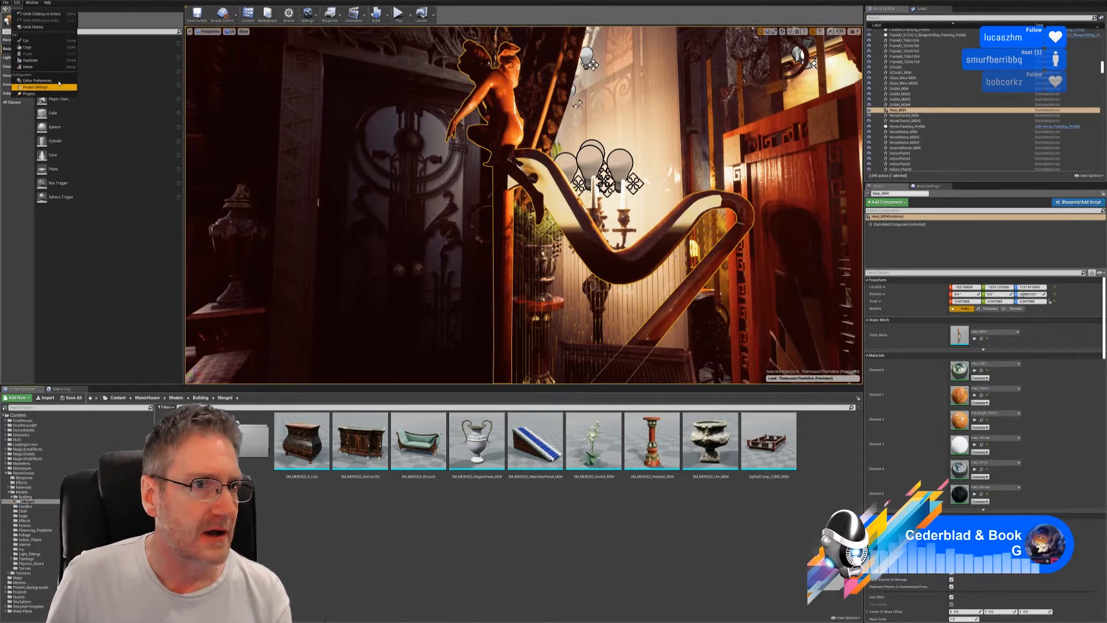
click(33, 3)
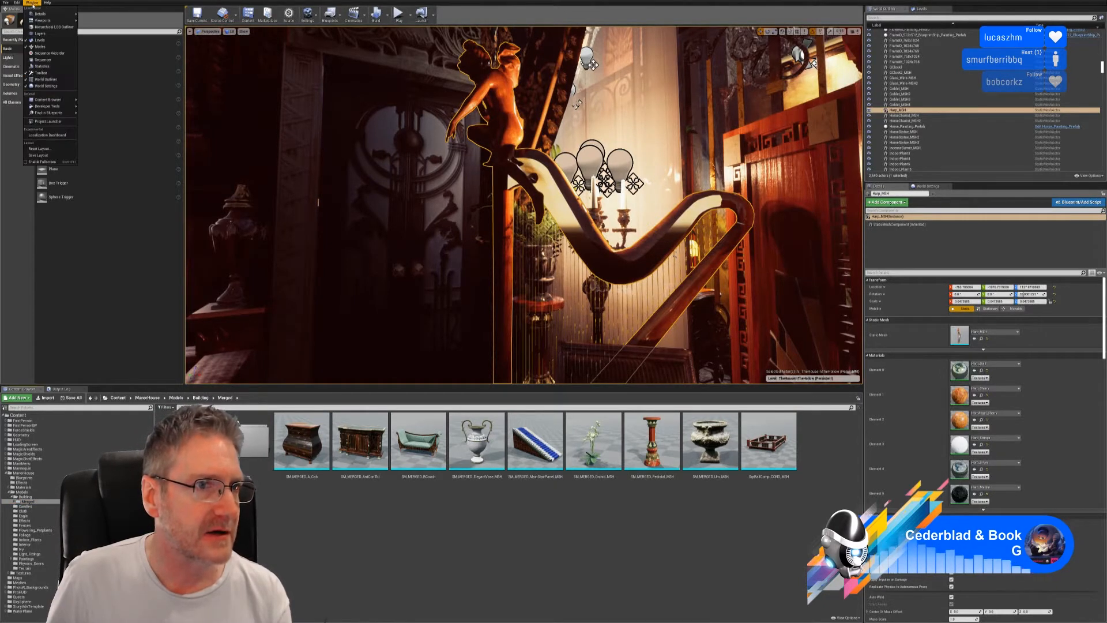
mouse_move(58, 107)
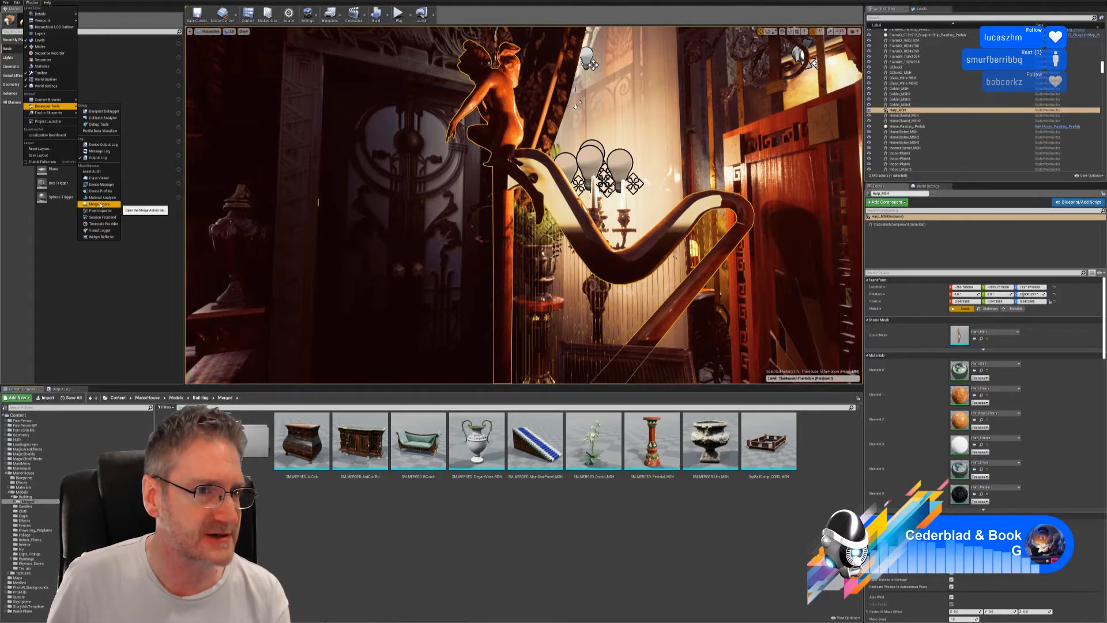
click(100, 204)
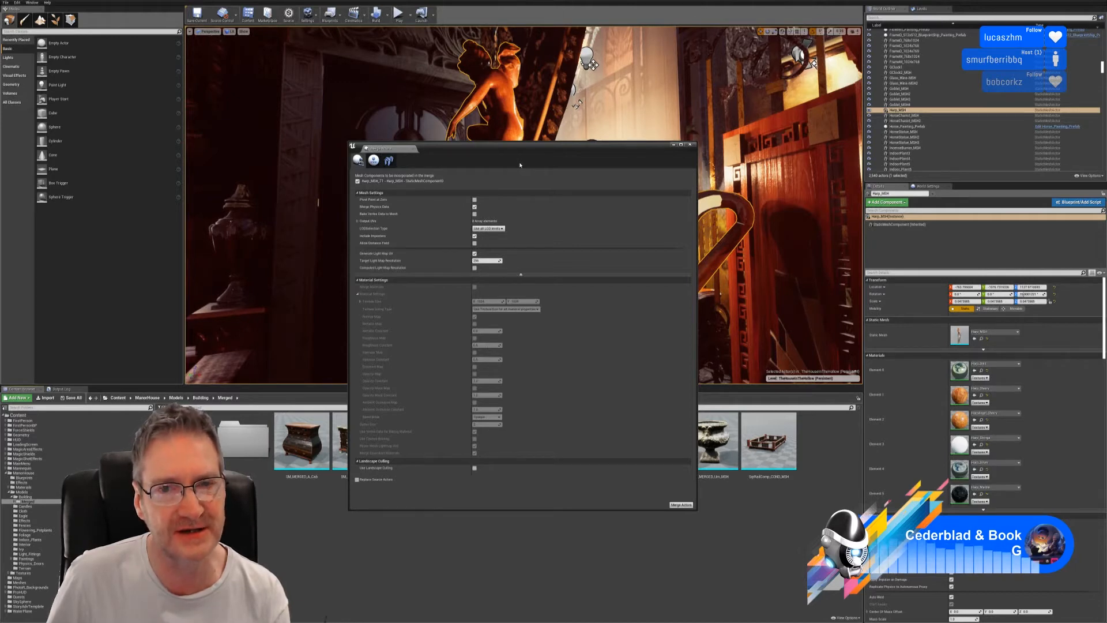
Compare the Merge Actors tool's proxy and instancing modes, return to mesh merging and turn on Bake Vertex Data to Mesh.
click(374, 161)
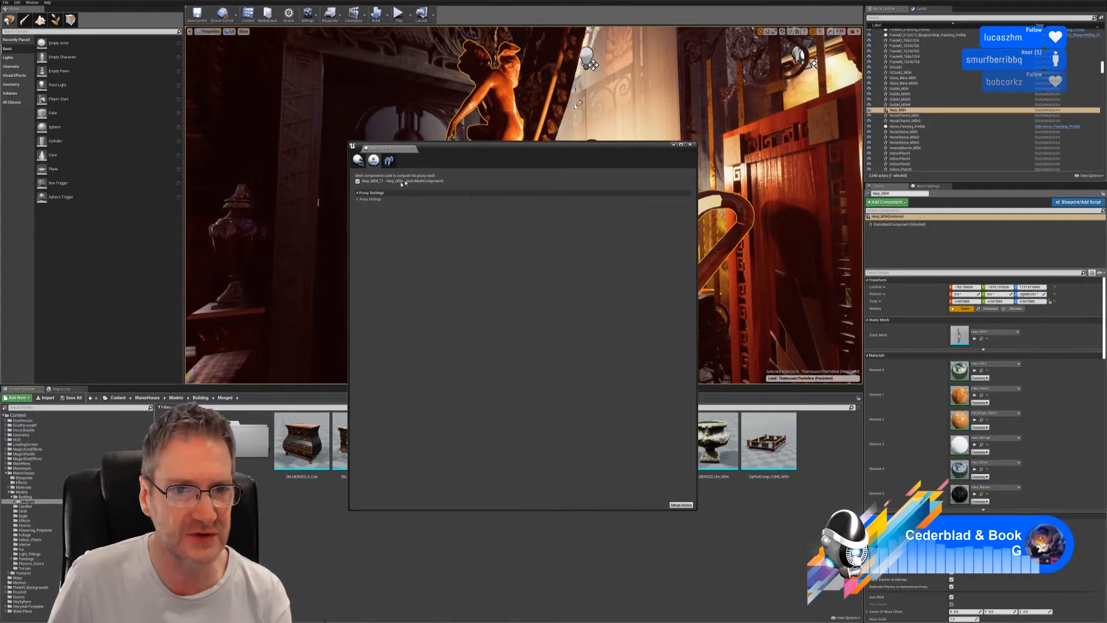
click(390, 161)
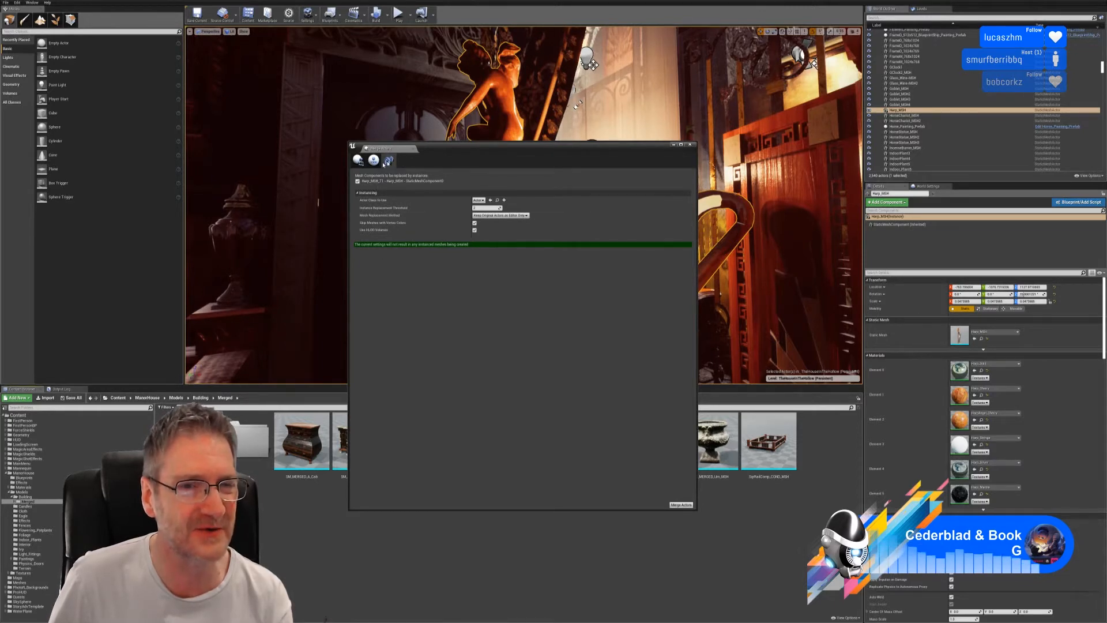
click(358, 161)
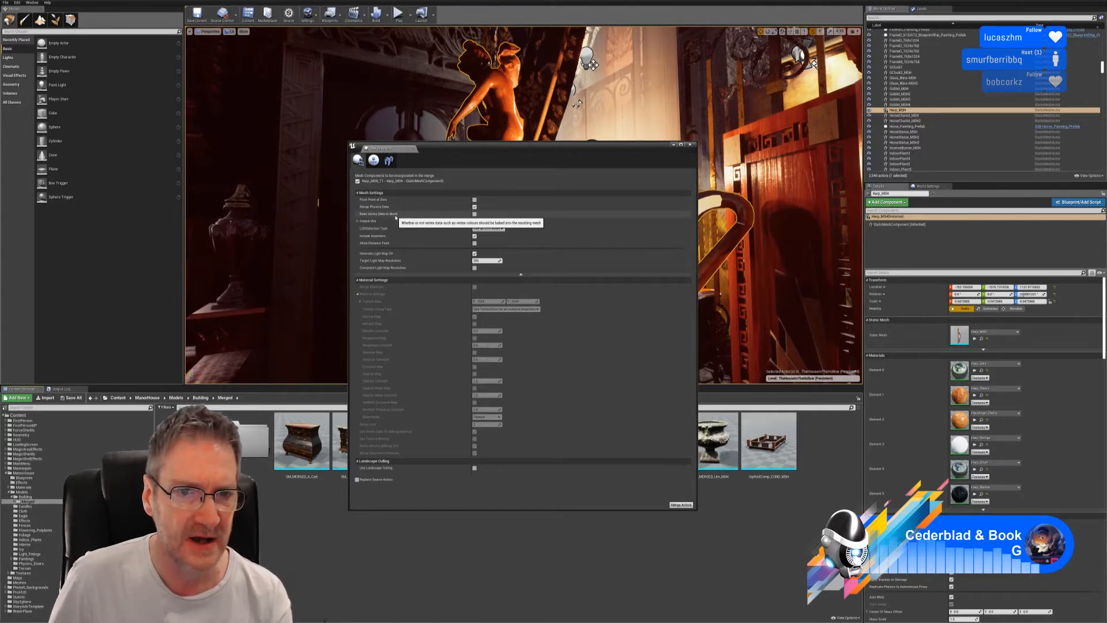
click(474, 214)
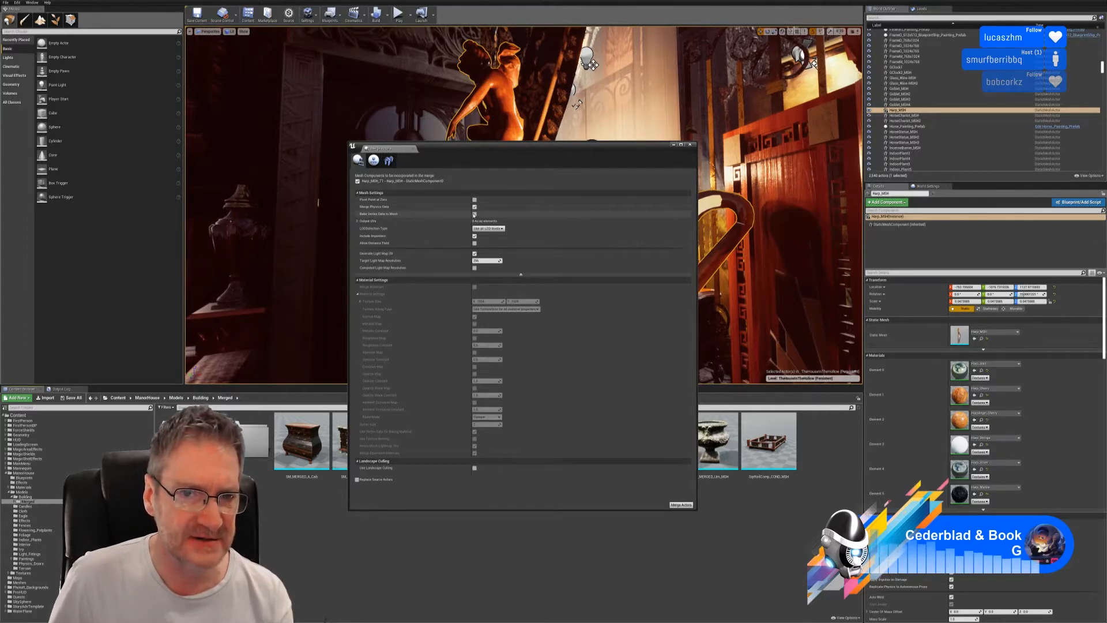
Set the merge to use a specific LOD level, change the target light map resolution, and turn on Merge Materials.
click(487, 228)
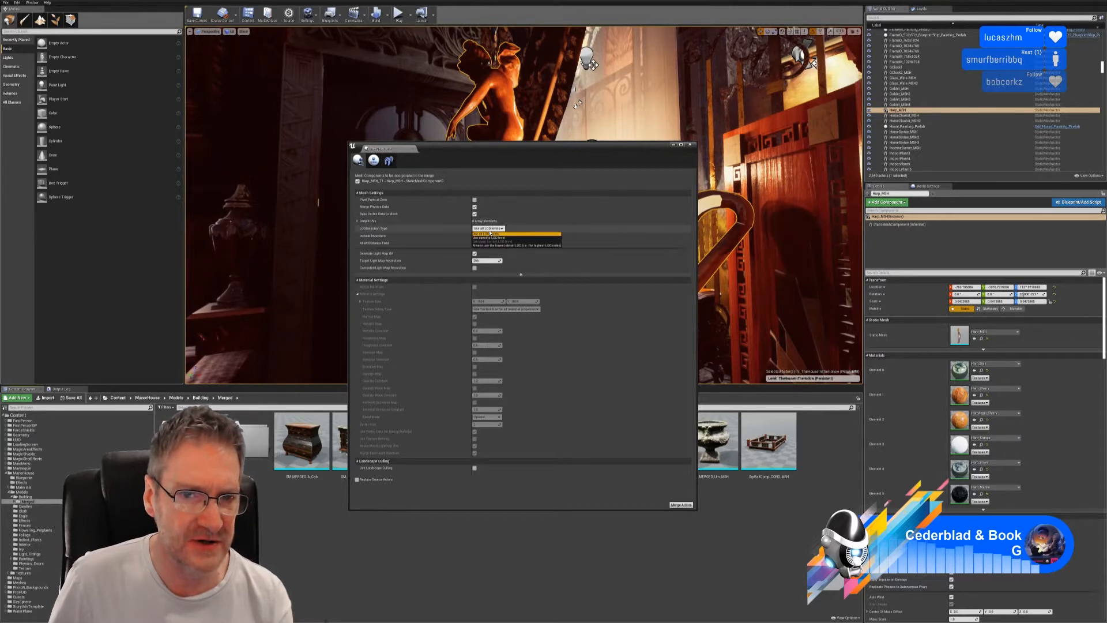
click(493, 237)
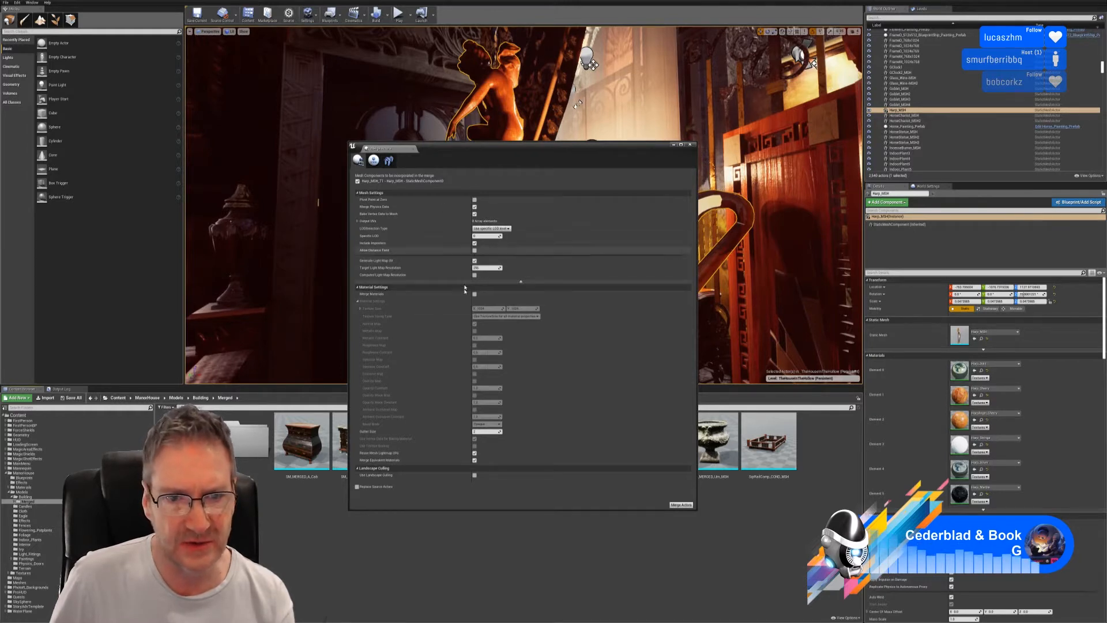
scroll(1062, 449, down, 5)
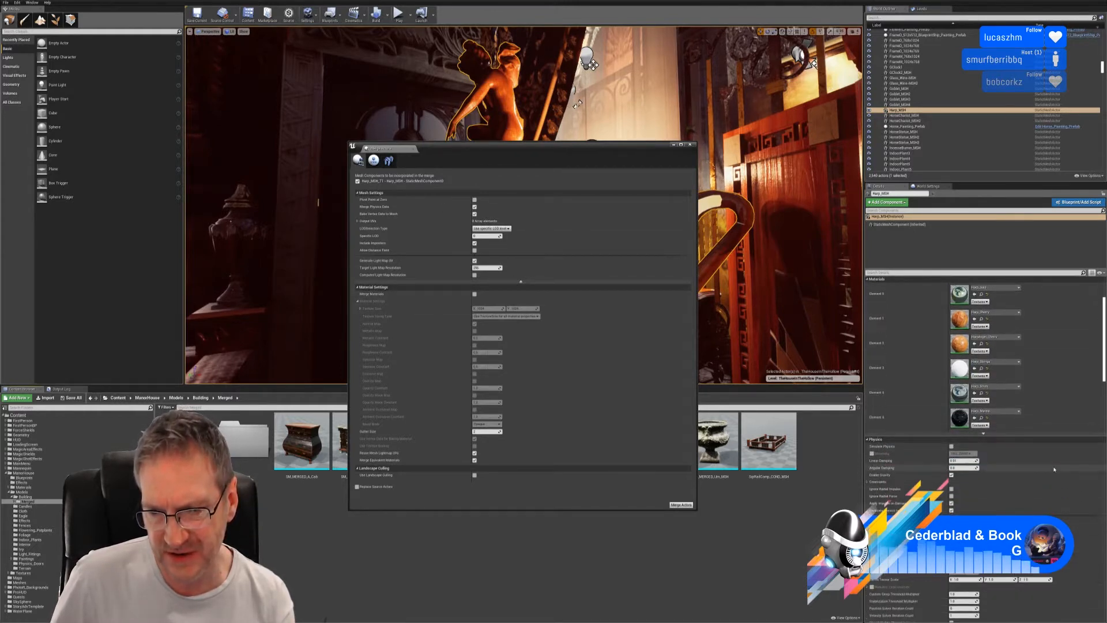
scroll(1056, 471, down, 5)
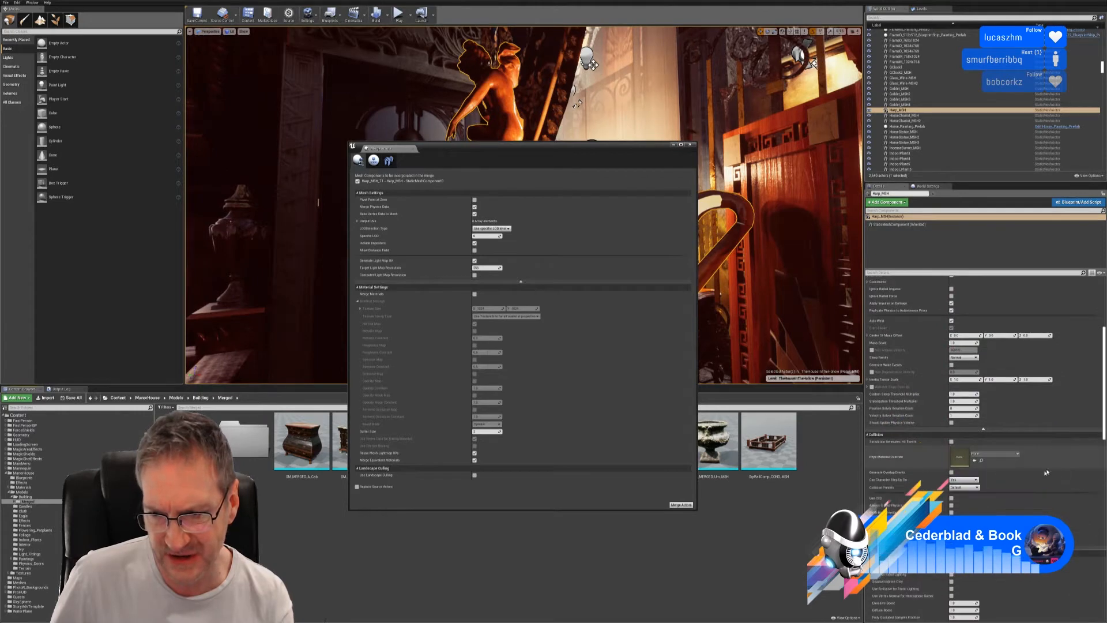
click(479, 269)
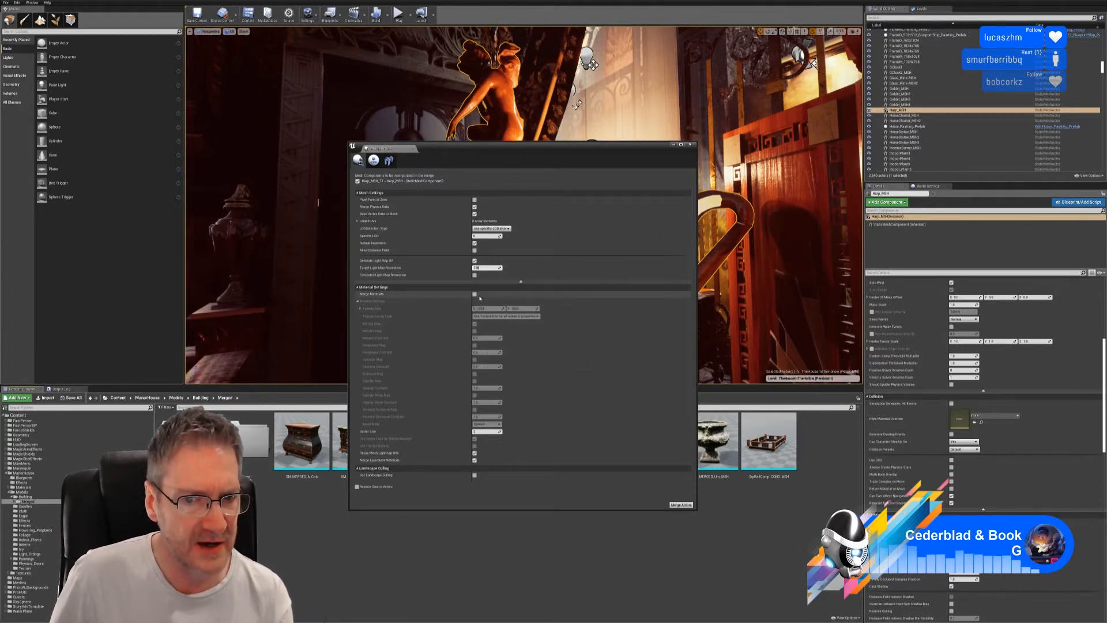
click(475, 295)
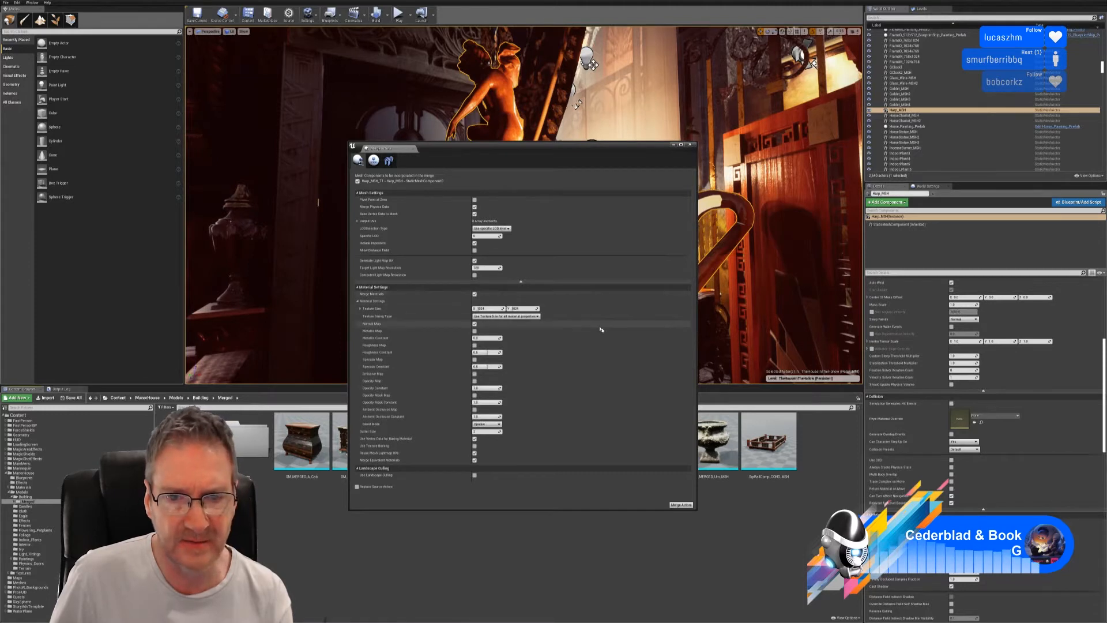
Put the Merge Actors tool aside, inspect the base color texture of the harp's gold material and its size, and close the editor.
click(673, 145)
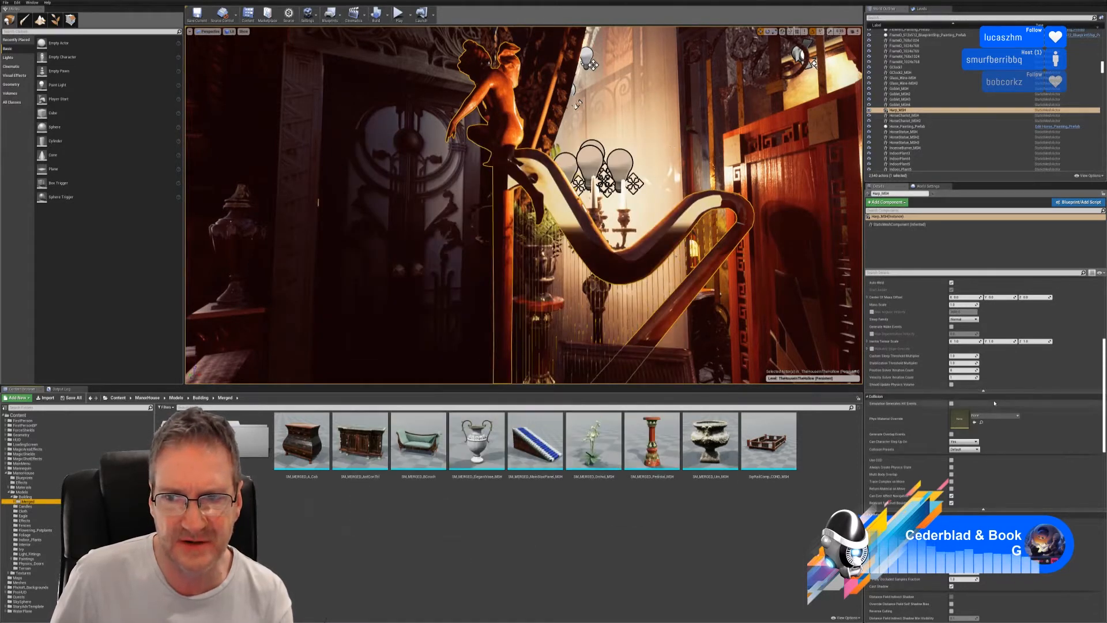
scroll(1015, 402, up, 8)
scroll(1016, 403, up, 2)
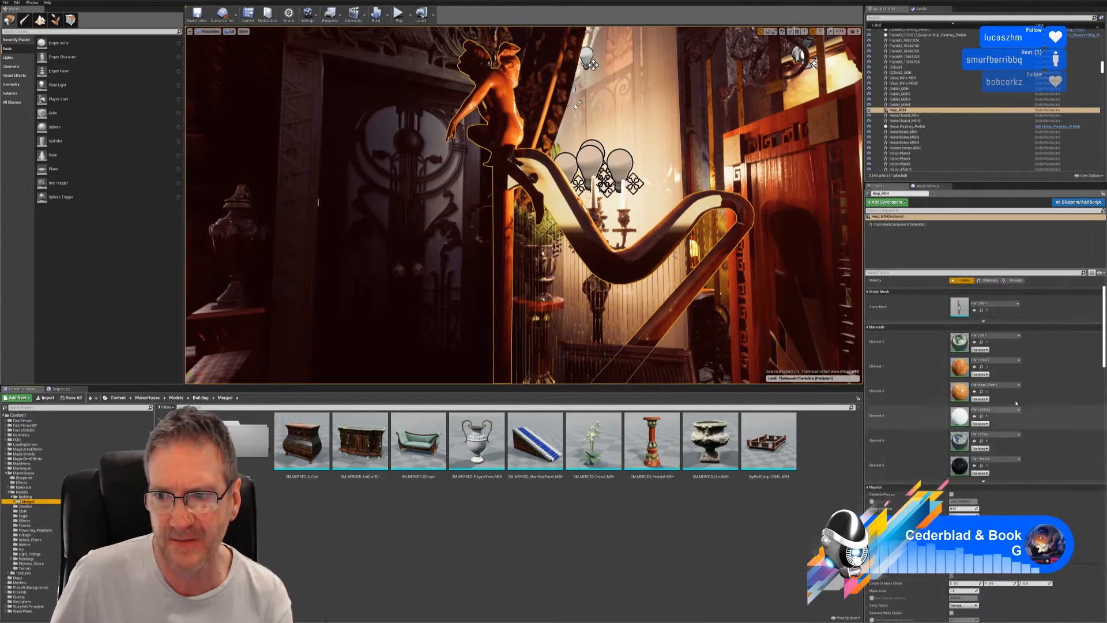
double_click(958, 353)
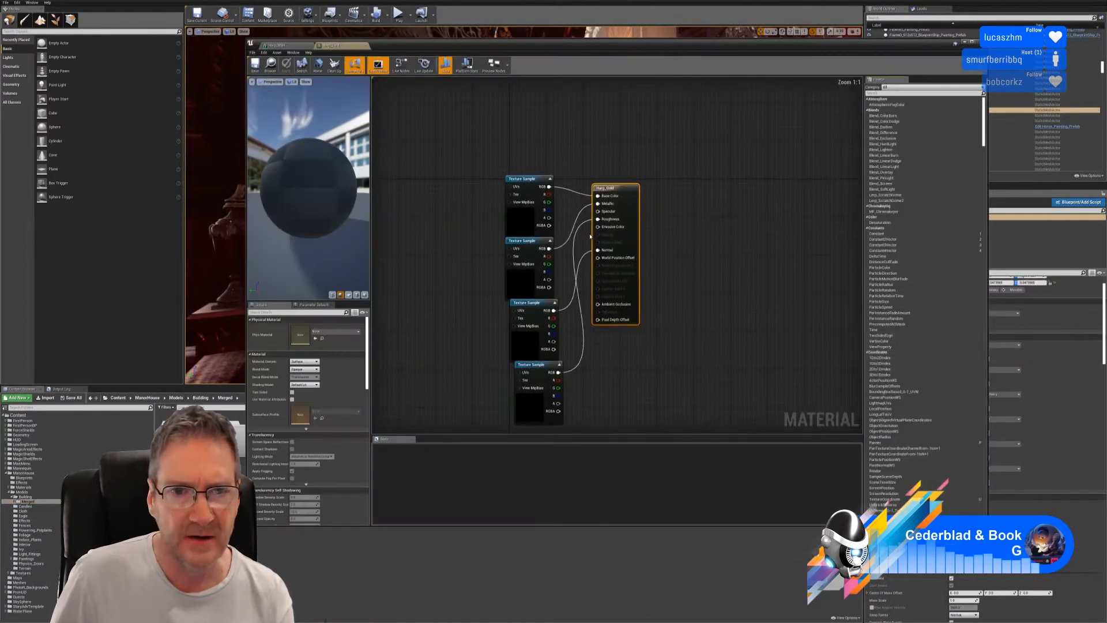
click(525, 227)
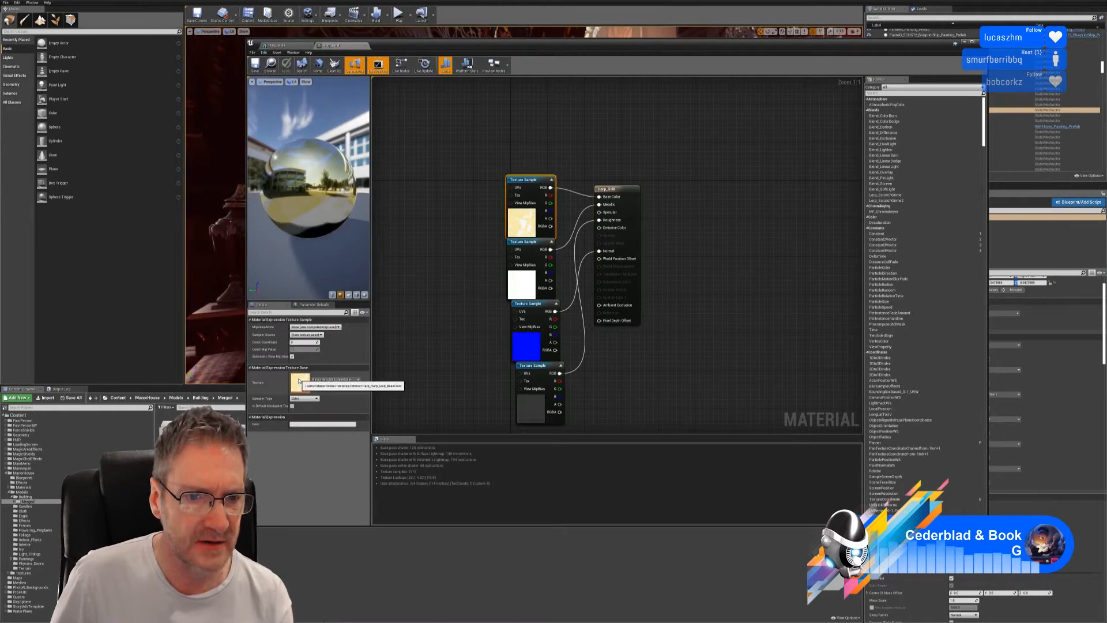
double_click(299, 382)
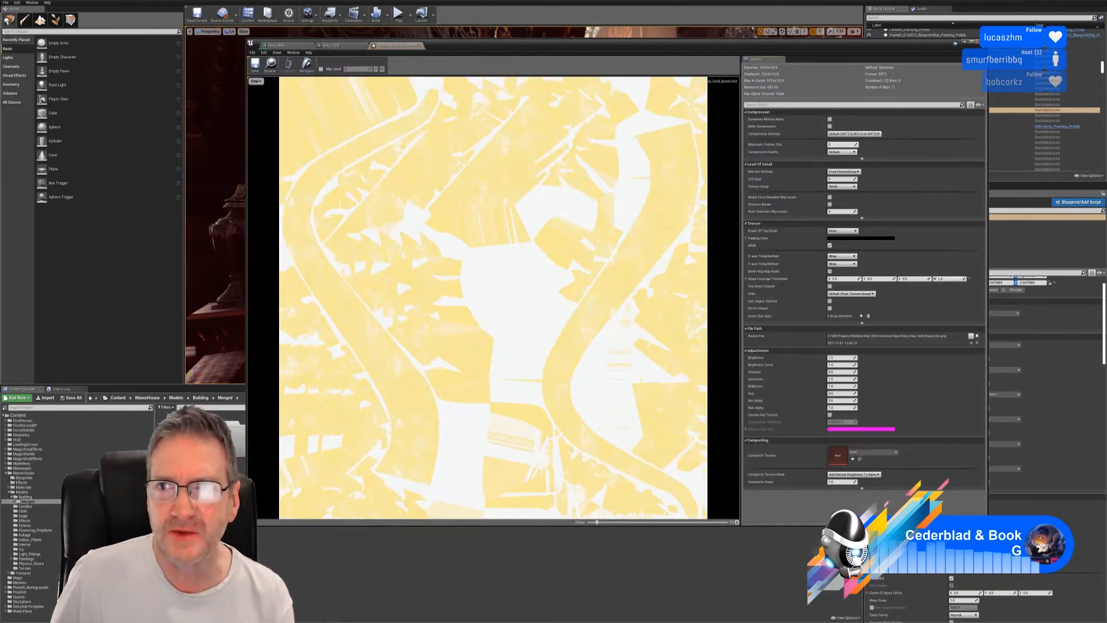
click(978, 43)
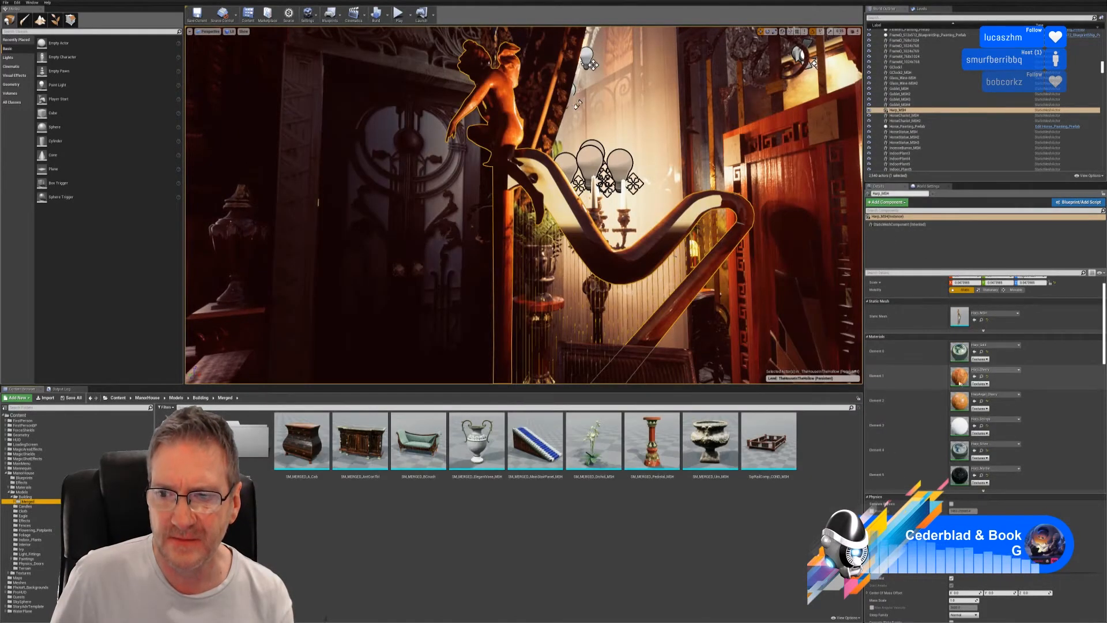
Inspect the base color texture of the Harp_Cherry material for its resolution and close the editor.
double_click(957, 378)
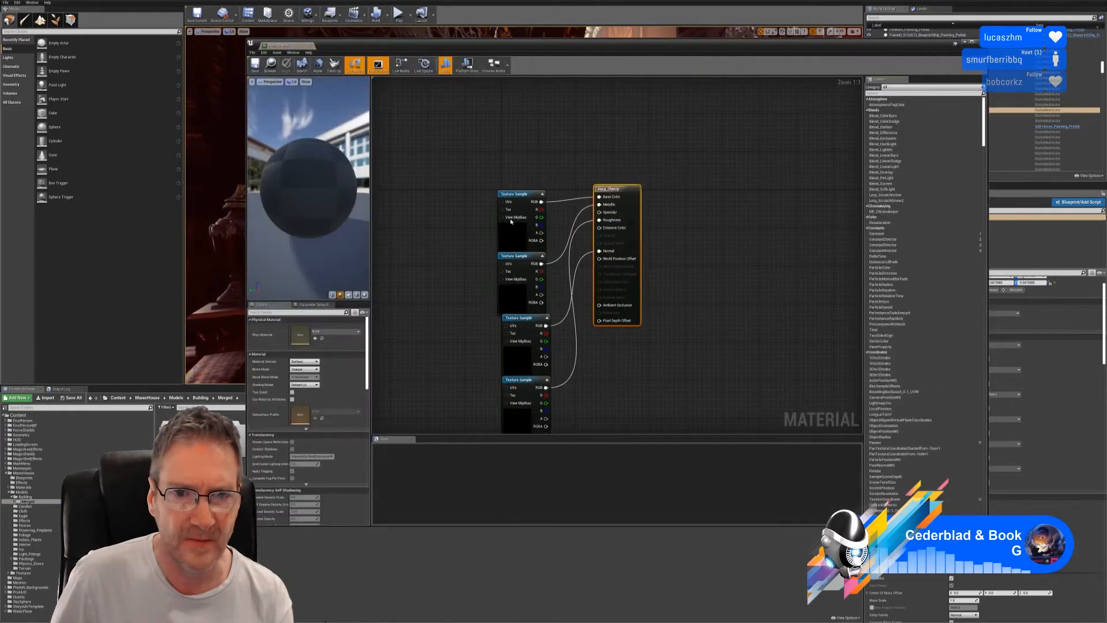
click(511, 235)
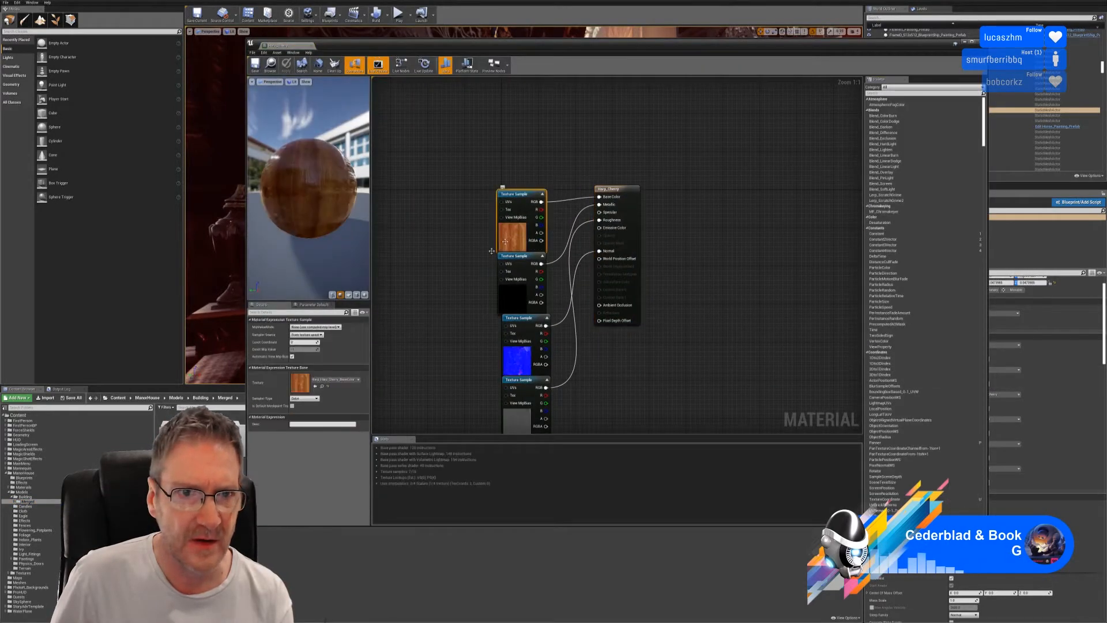
double_click(301, 378)
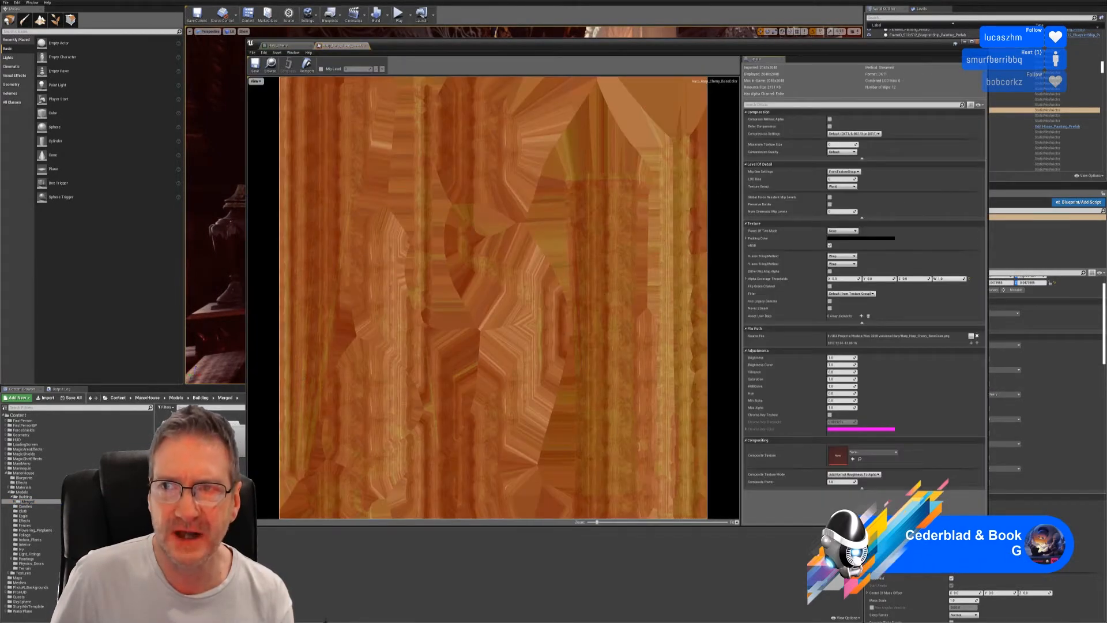
click(981, 42)
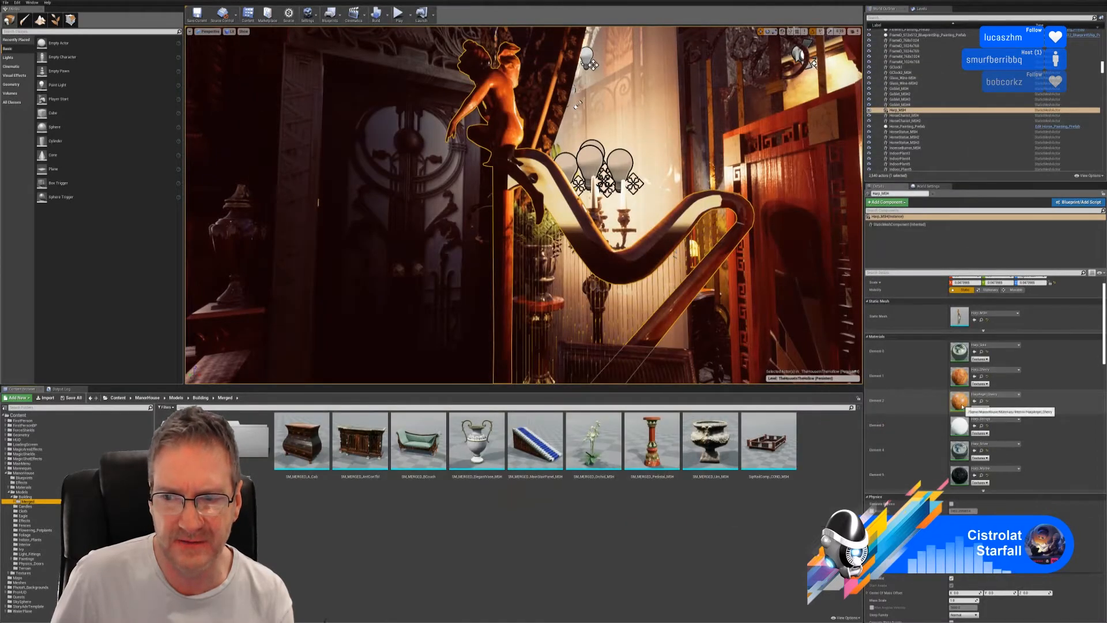
Check the resolution and resource size of the HarpAngel_Cherry material's base color texture, and close the editor.
double_click(962, 406)
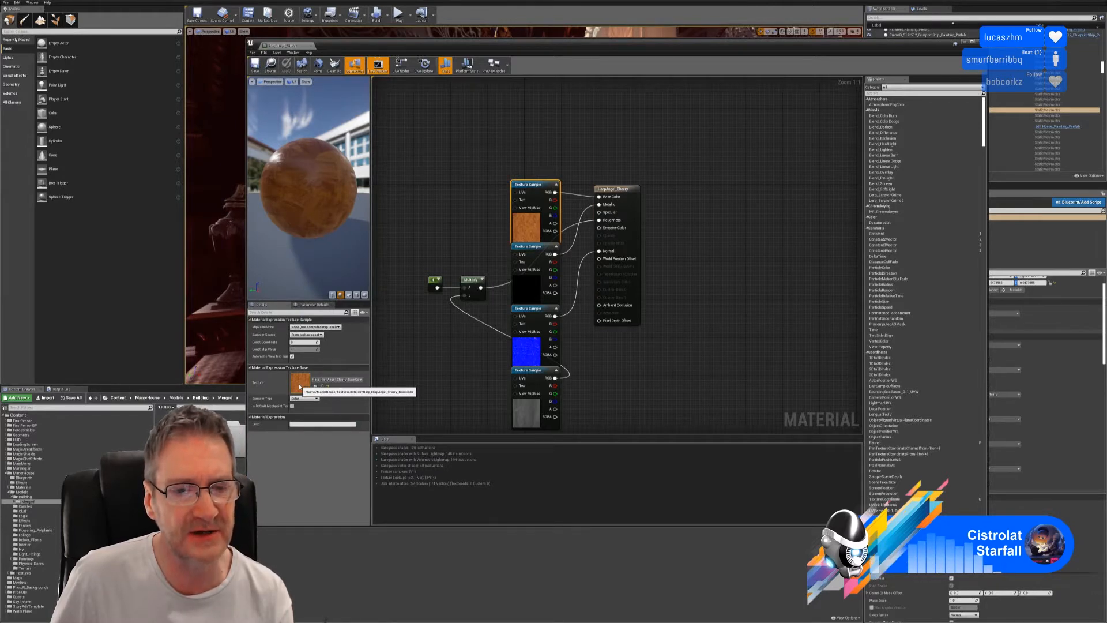
double_click(299, 384)
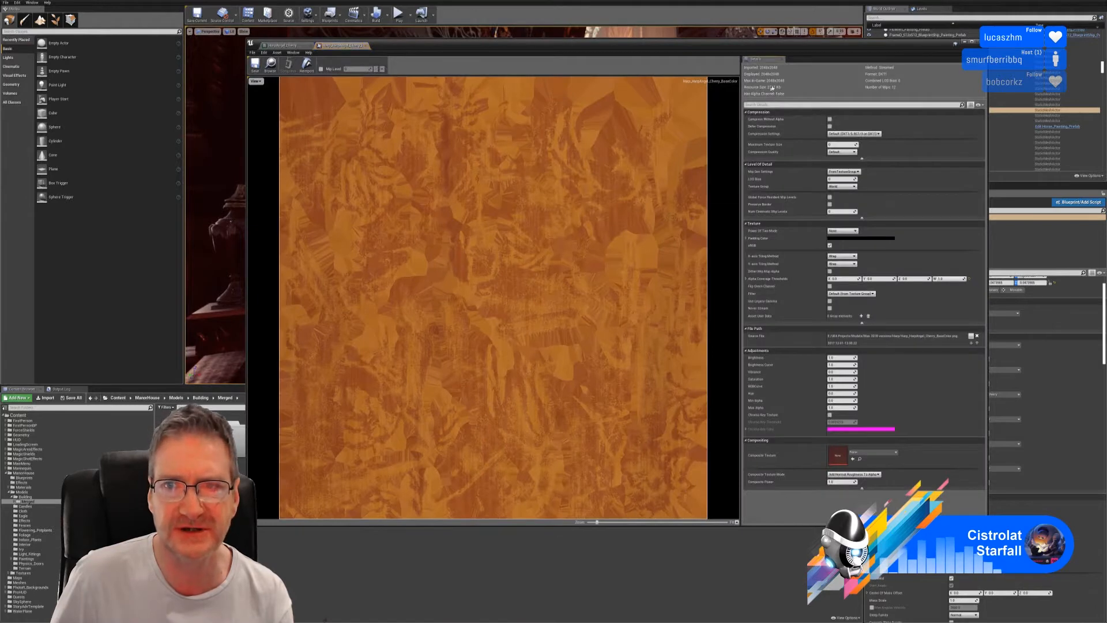
click(980, 42)
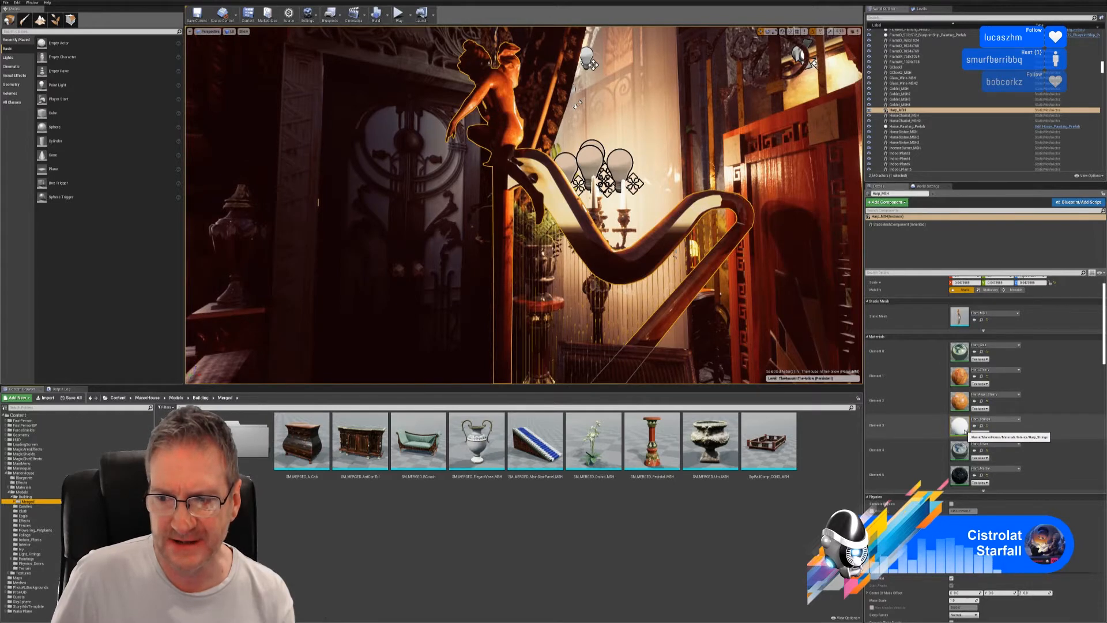
Examine the Harp_Strings material by moving its result node off the color parameter, and close it without applying the changes.
double_click(960, 427)
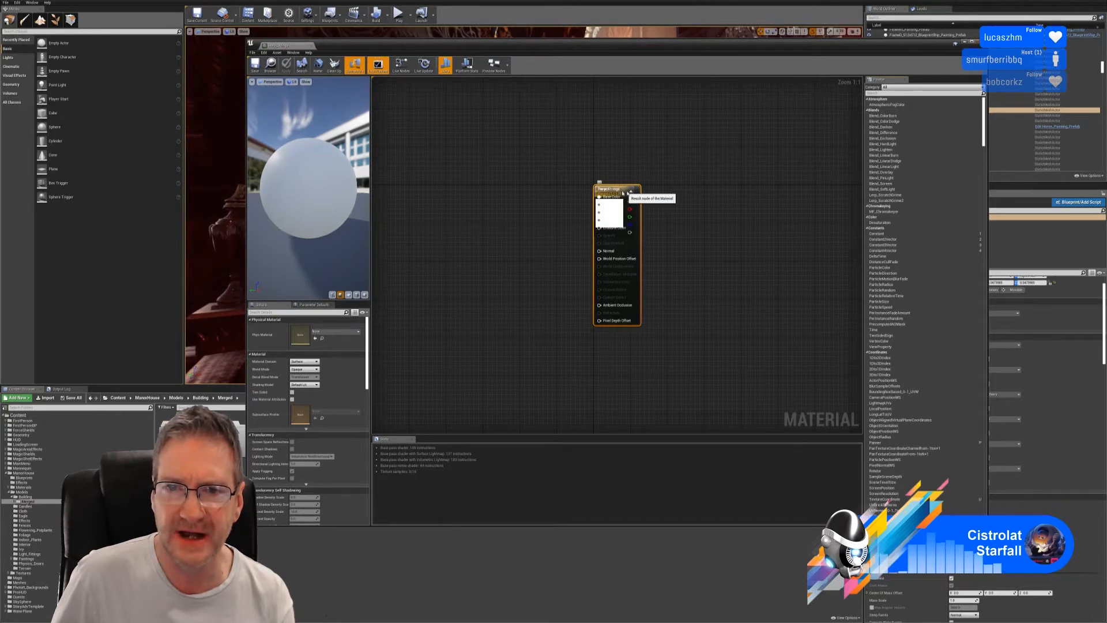
drag(624, 191, 702, 200)
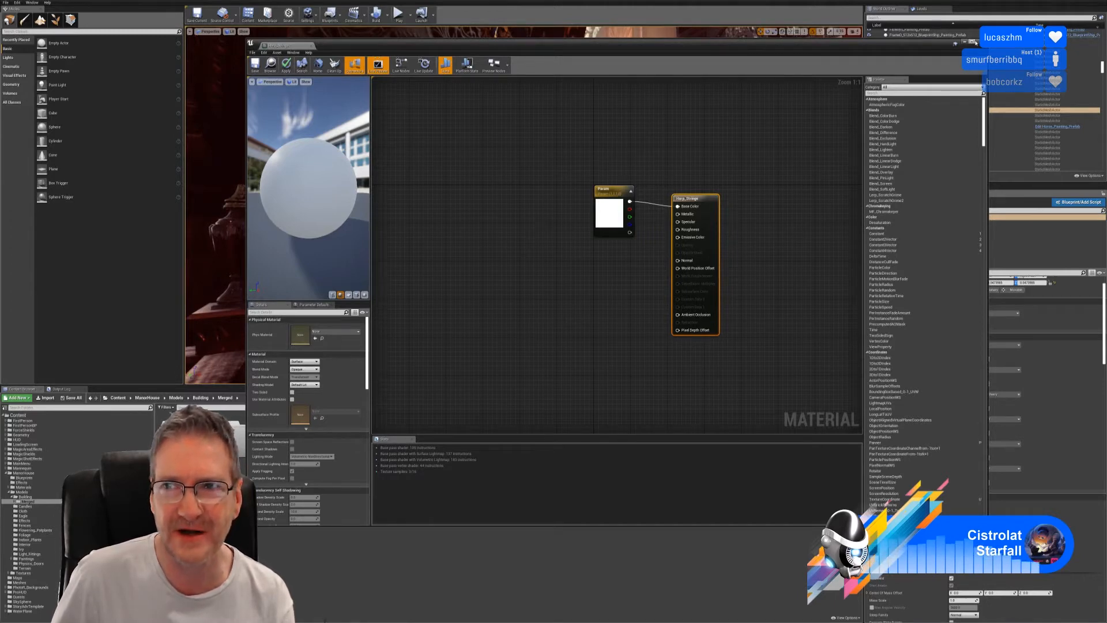
click(979, 42)
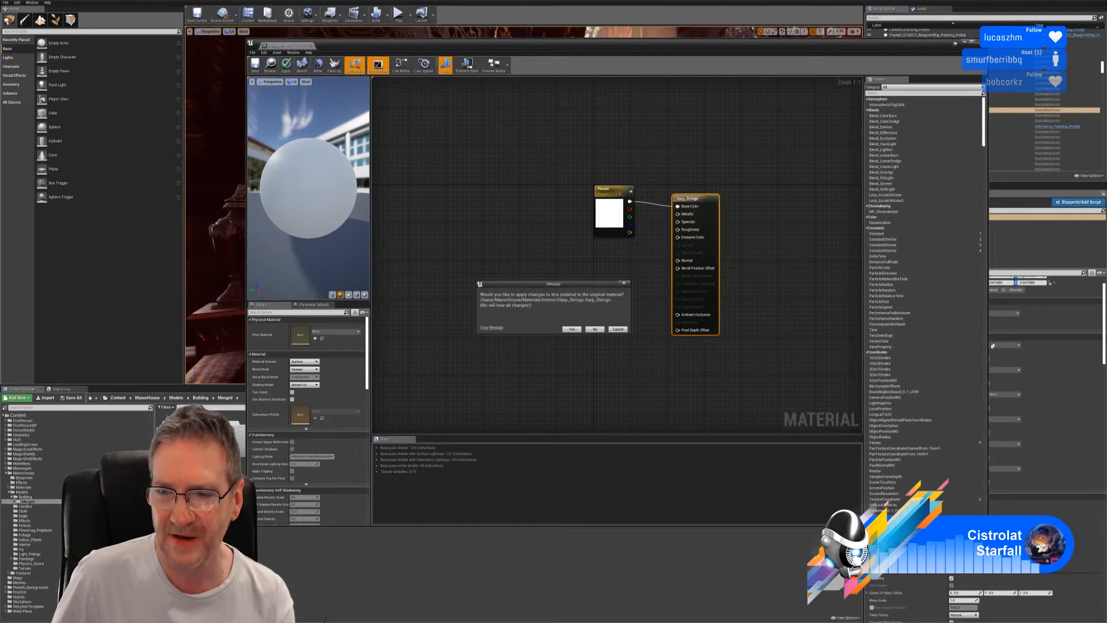
click(594, 329)
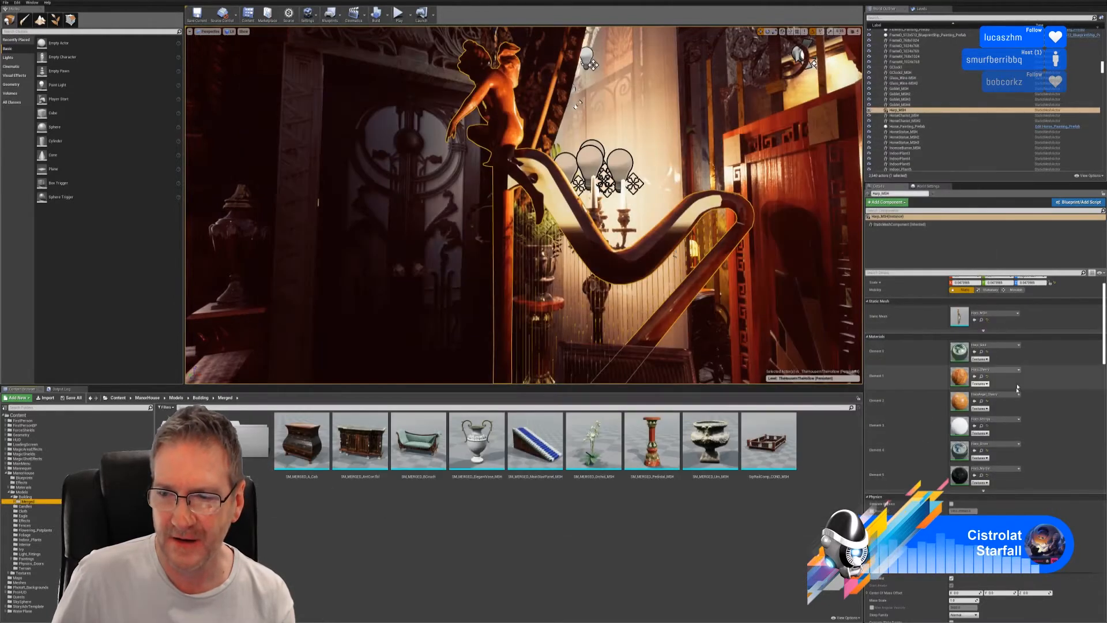
Open the Harp_Silver material, view its base color texture and dimensions, and close the editor.
double_click(960, 451)
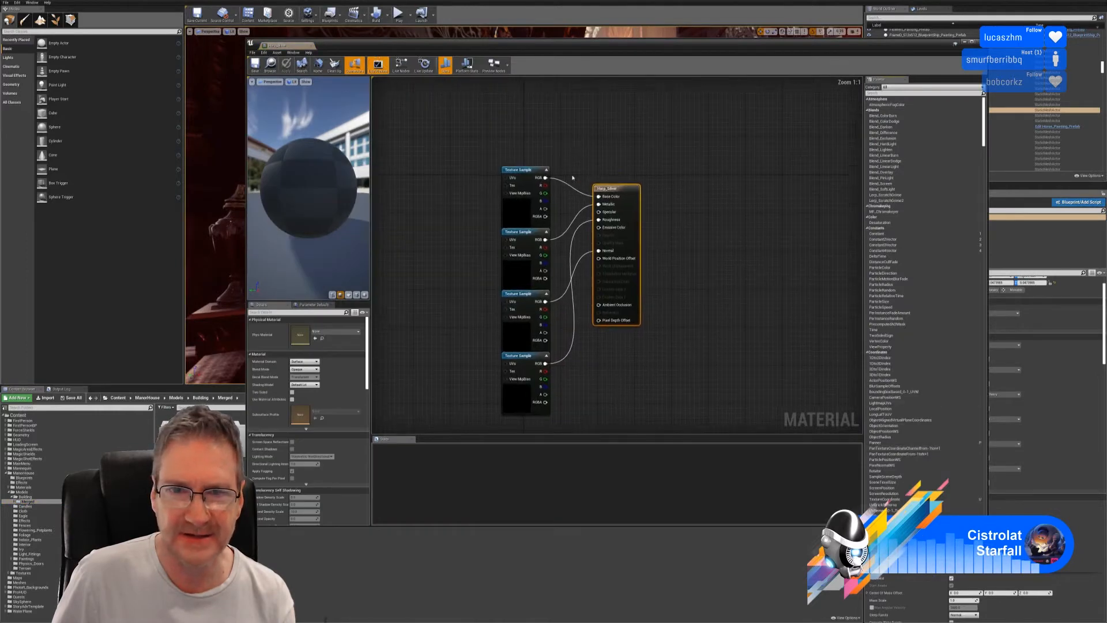
click(519, 204)
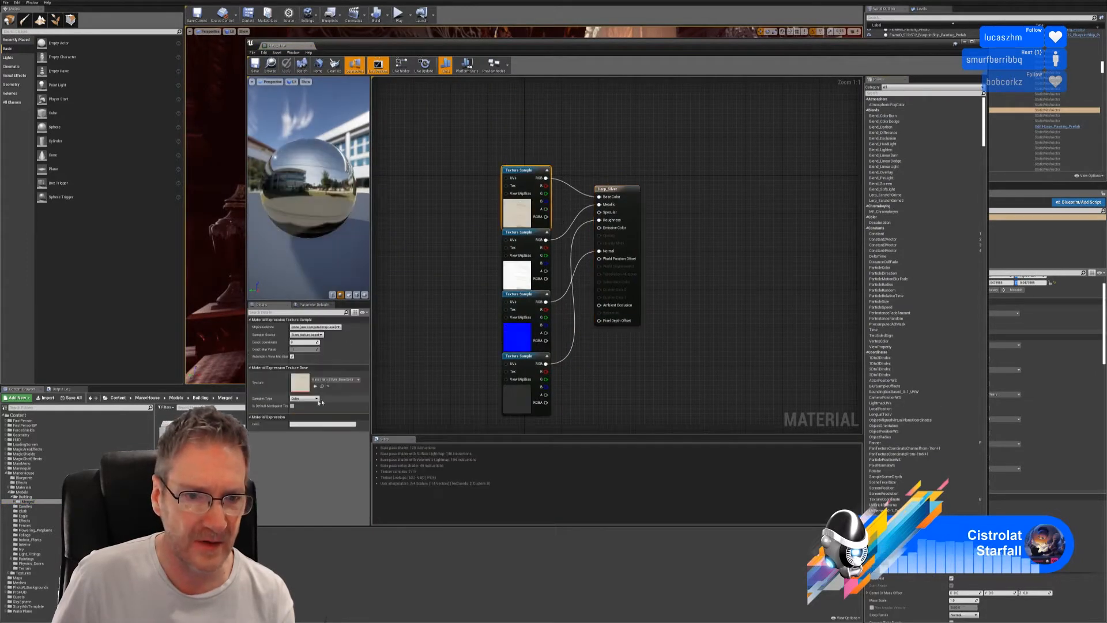
double_click(297, 386)
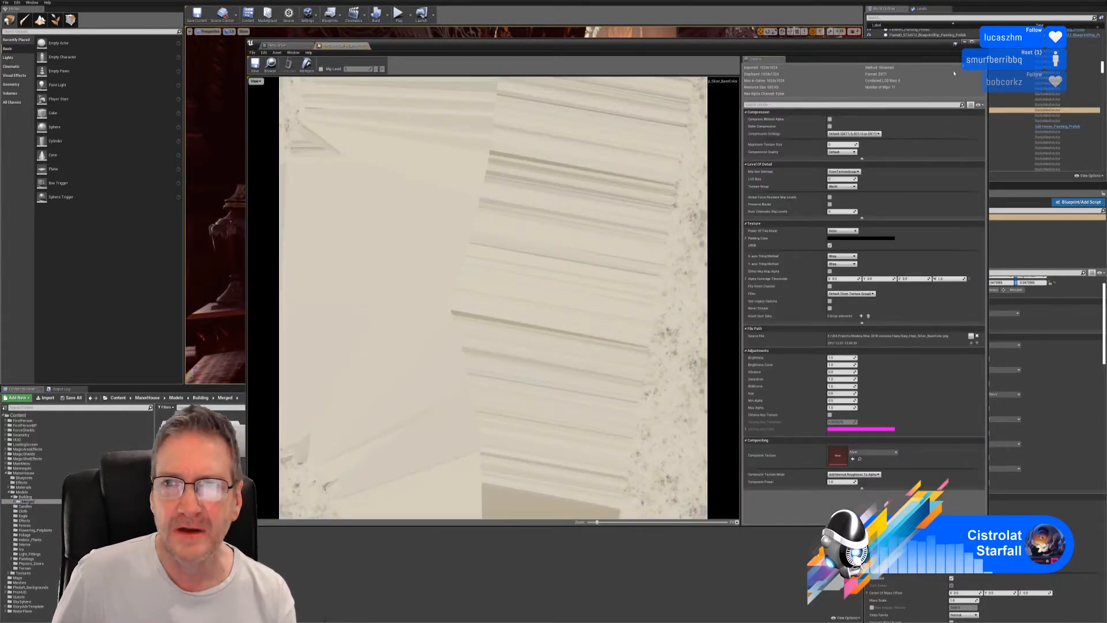
click(979, 42)
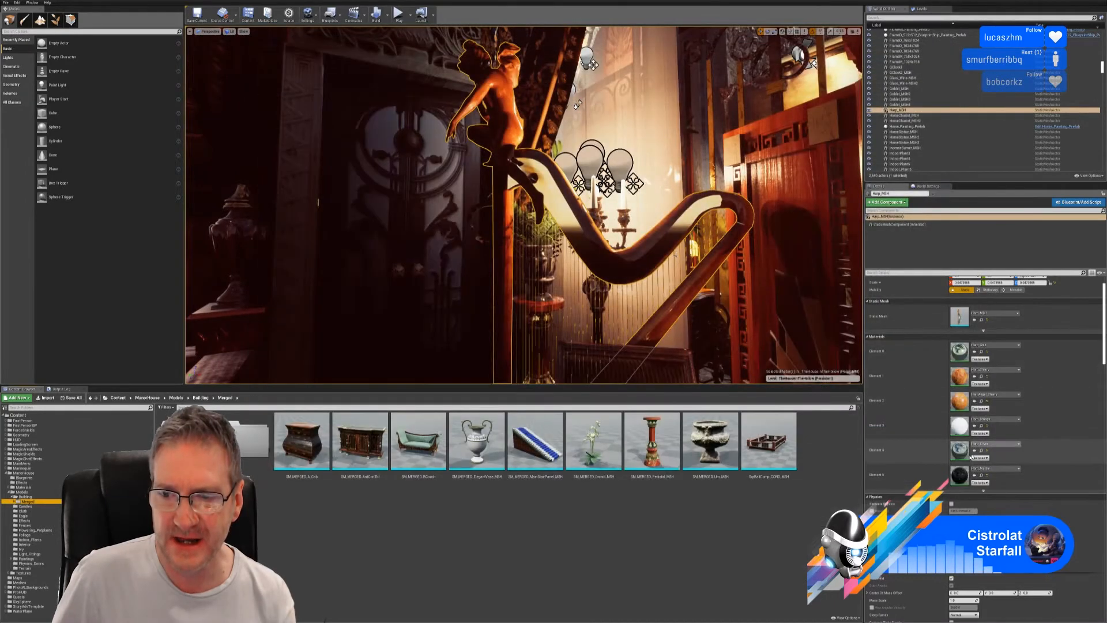
Open the Harp_Marble material, review its base color texture and resolution, and close the editor.
double_click(959, 474)
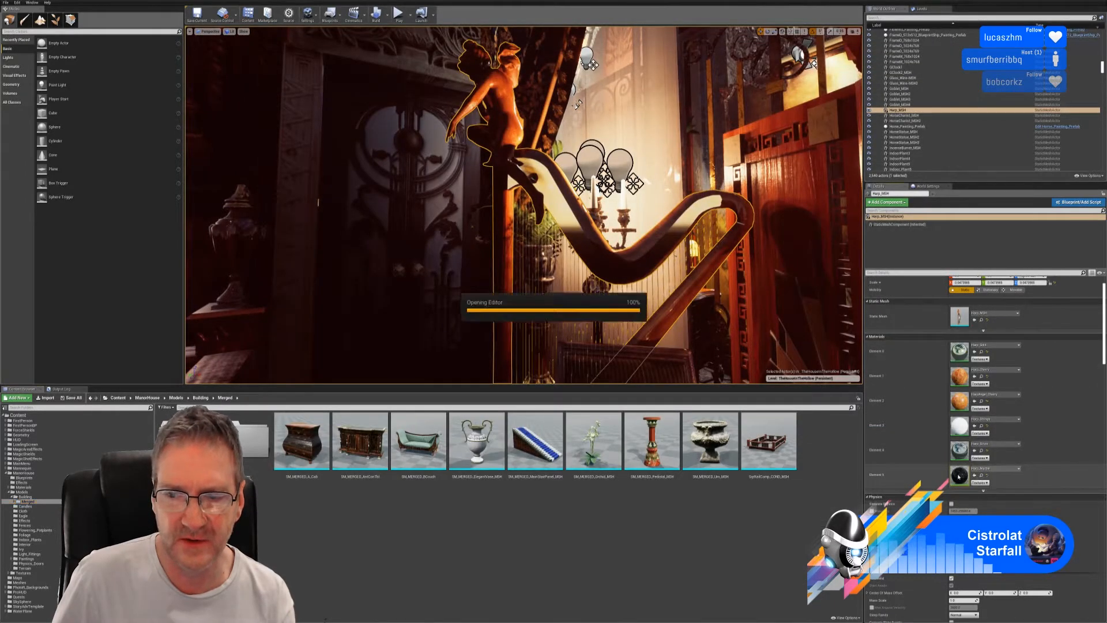
click(519, 231)
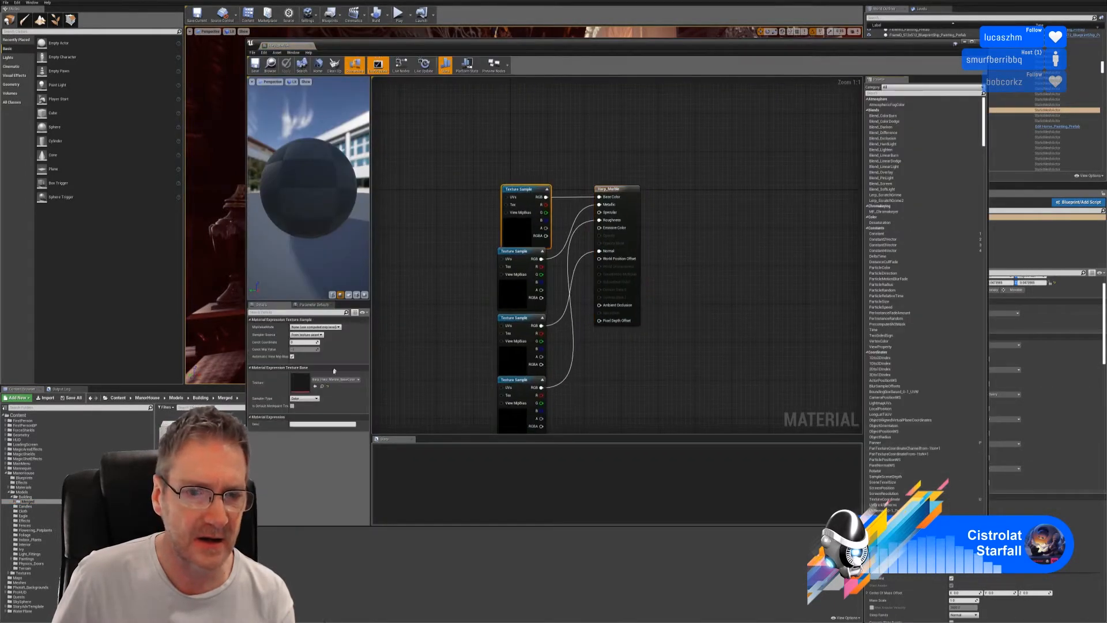
double_click(304, 384)
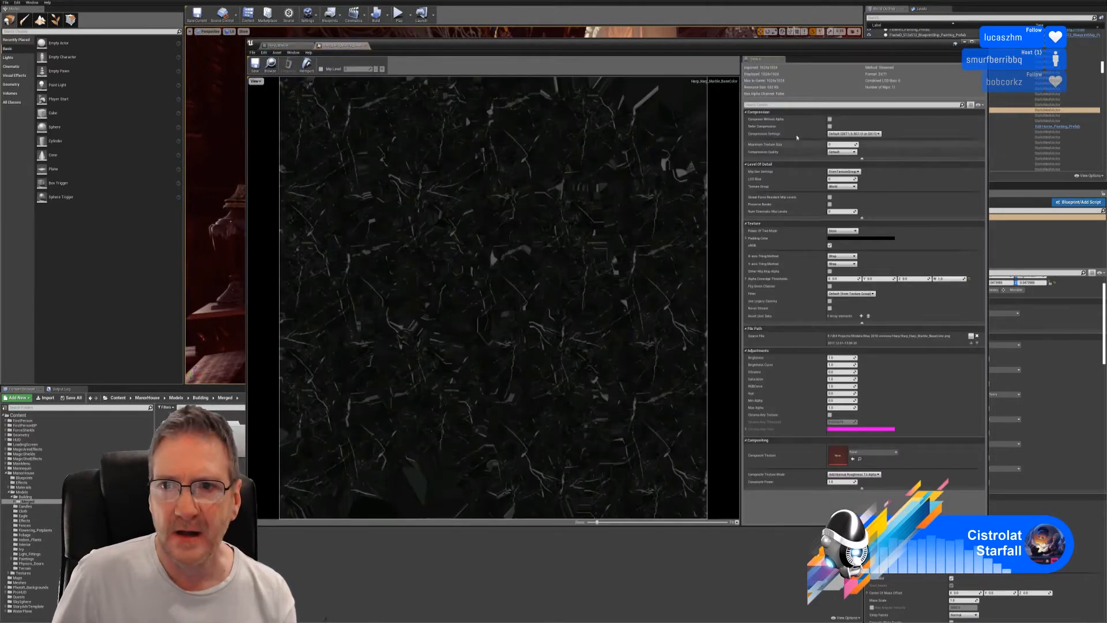
click(978, 42)
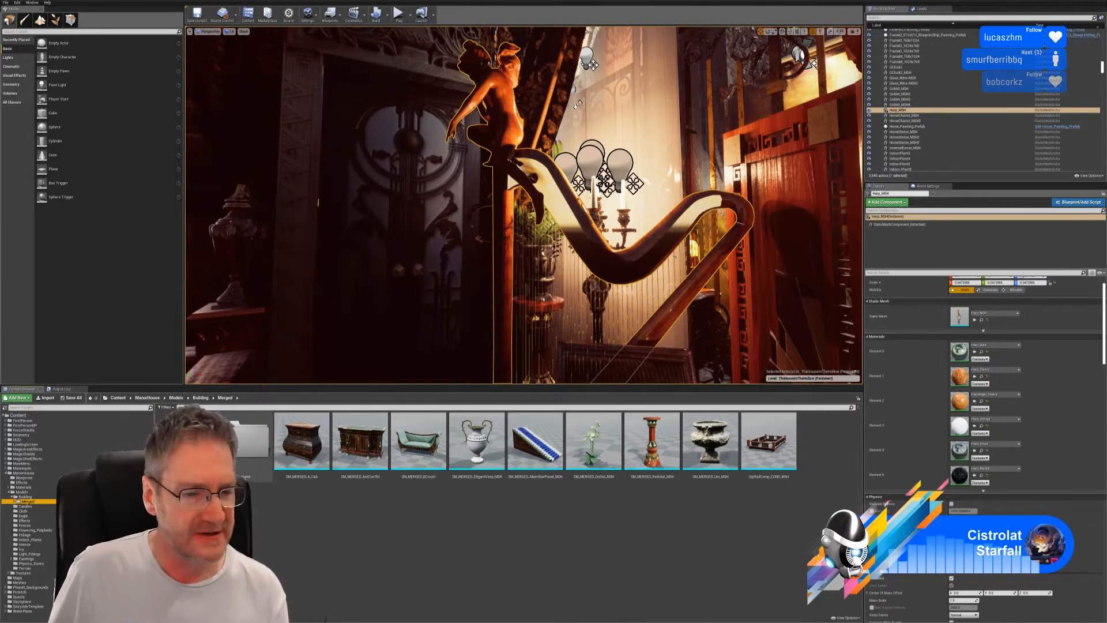
Set the Merge Actors texture size to 4096 by 4096 and enable the metallic and roughness maps.
key(alt+Tab)
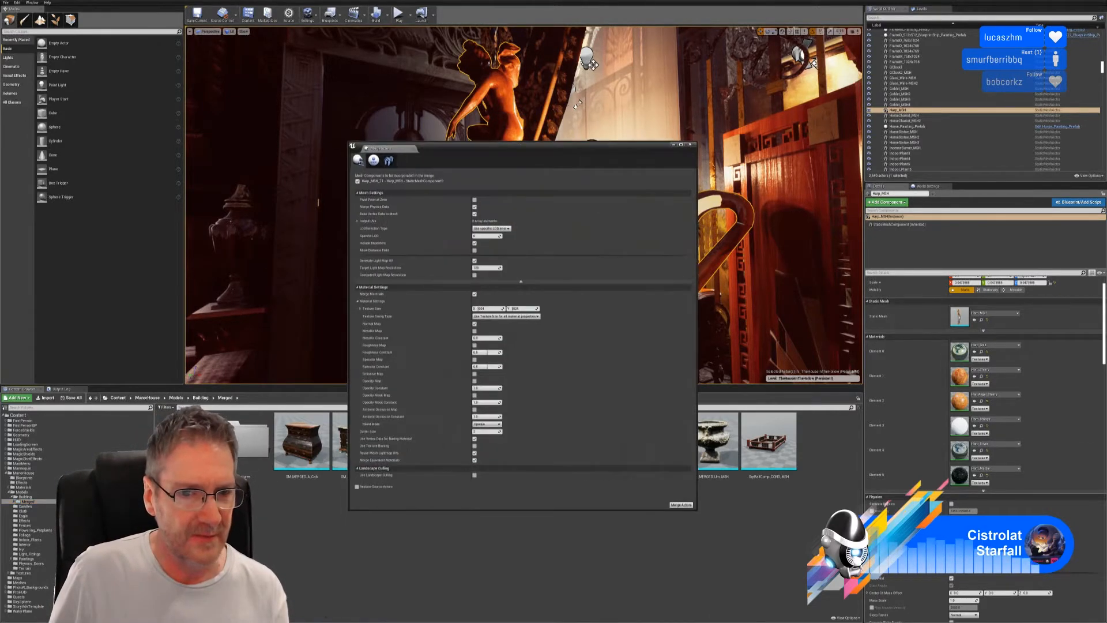
click(485, 307)
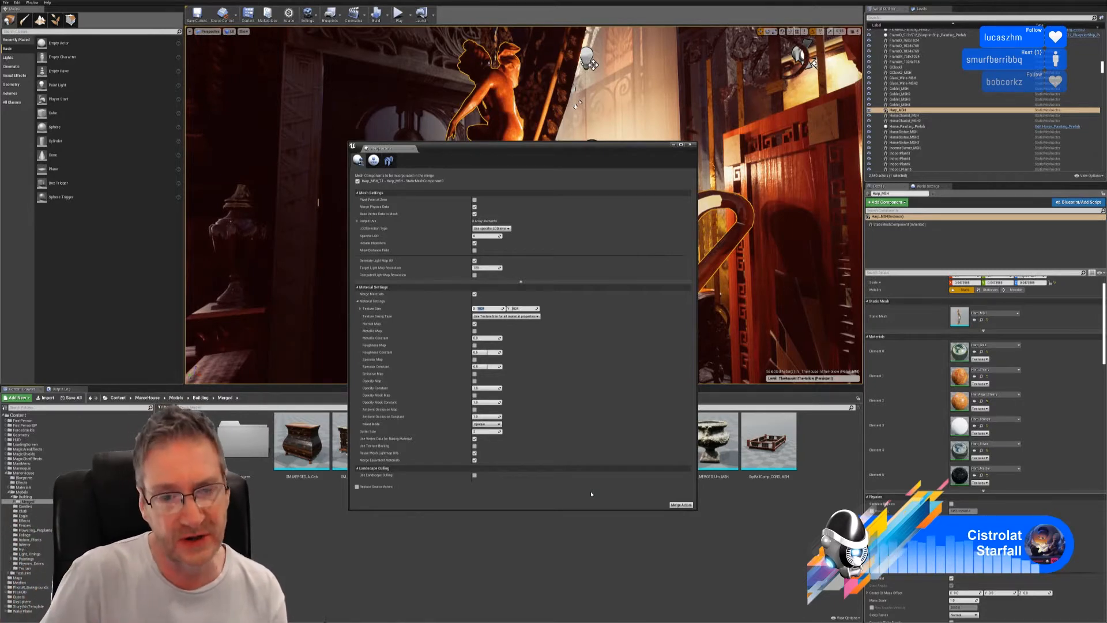
text(4096)
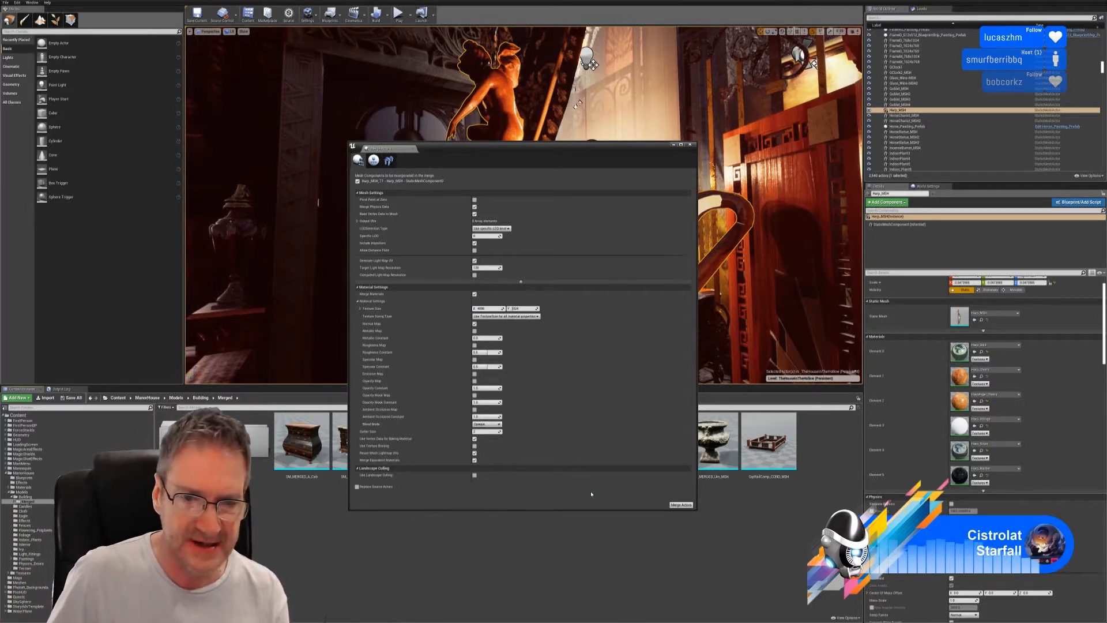
click(517, 308)
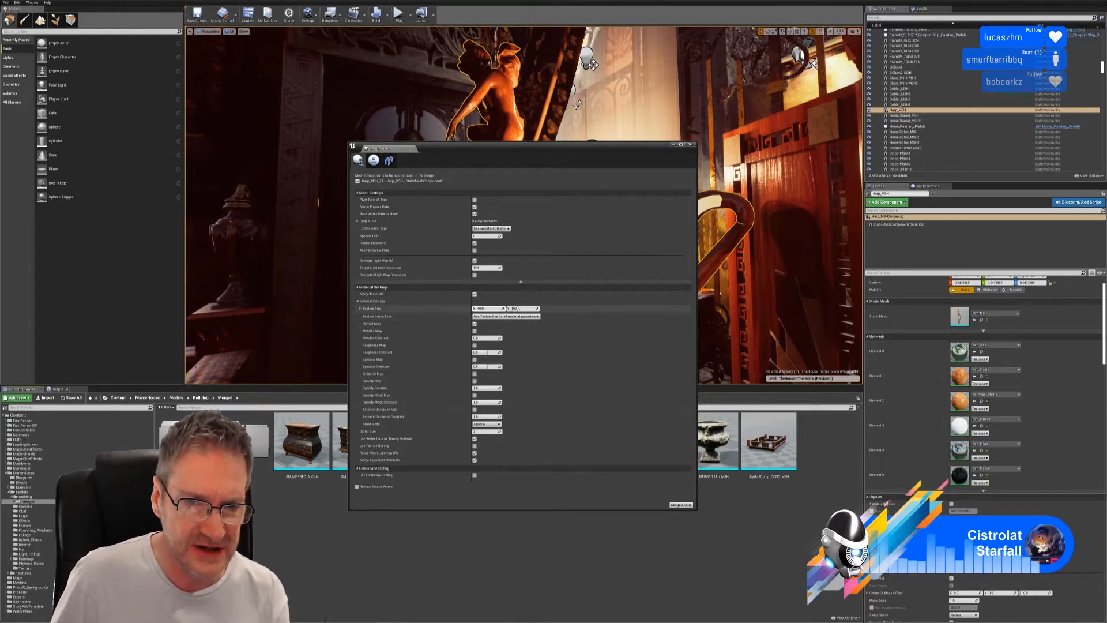
text(4096)
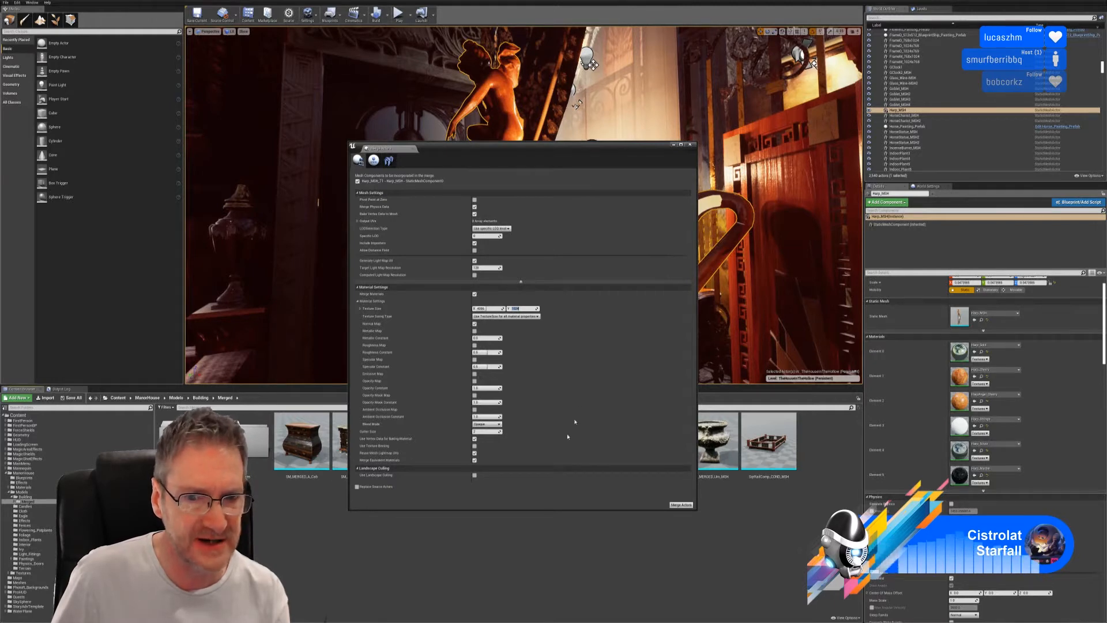
text(4096)
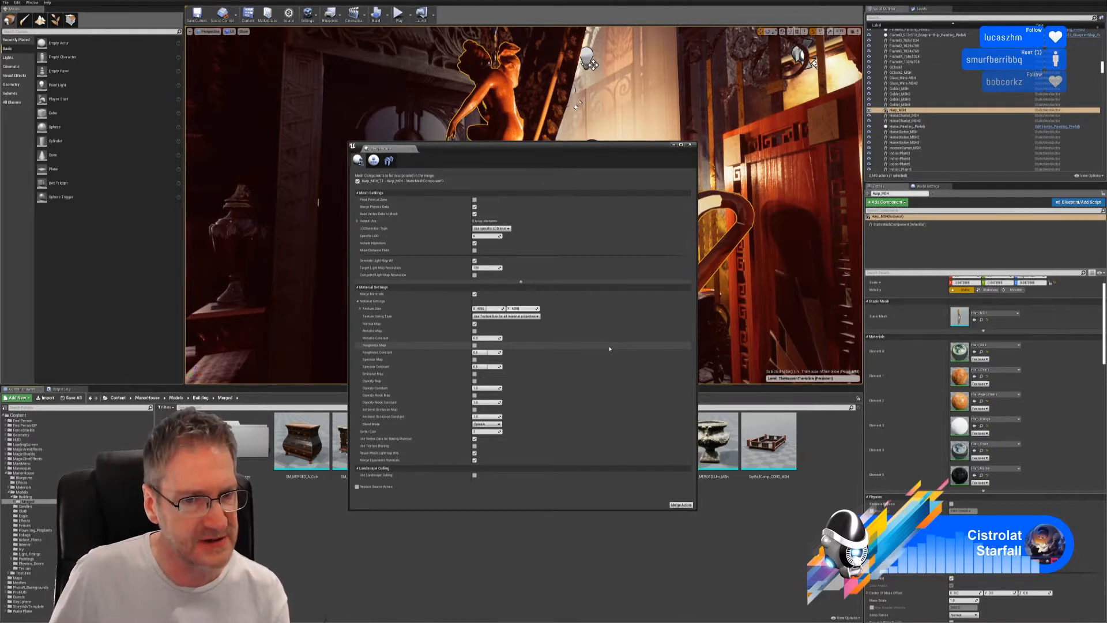
click(474, 332)
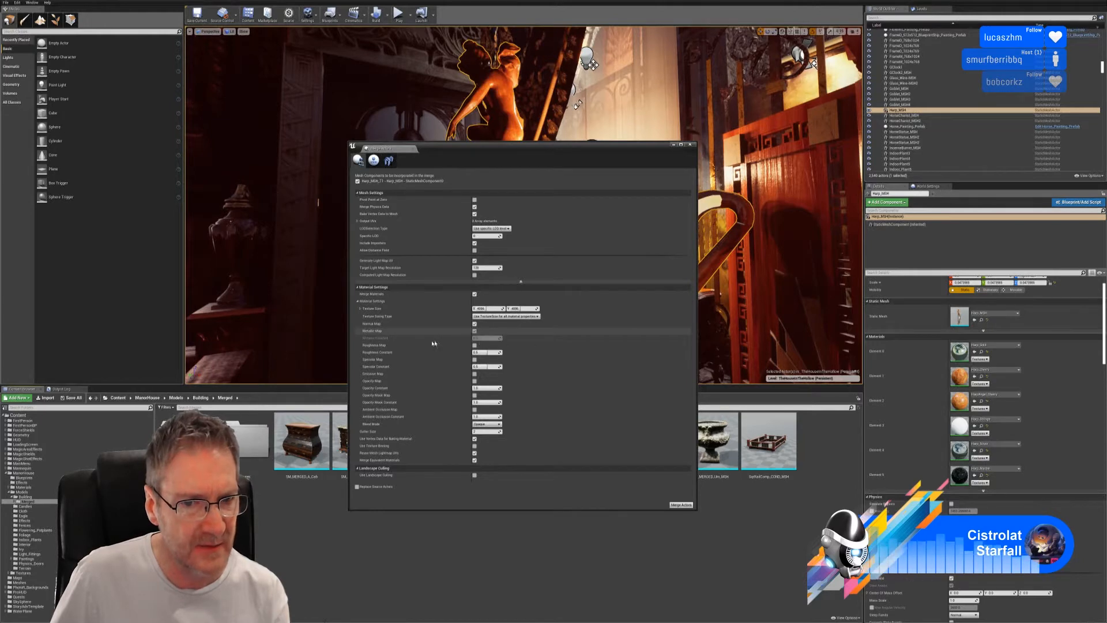
click(474, 345)
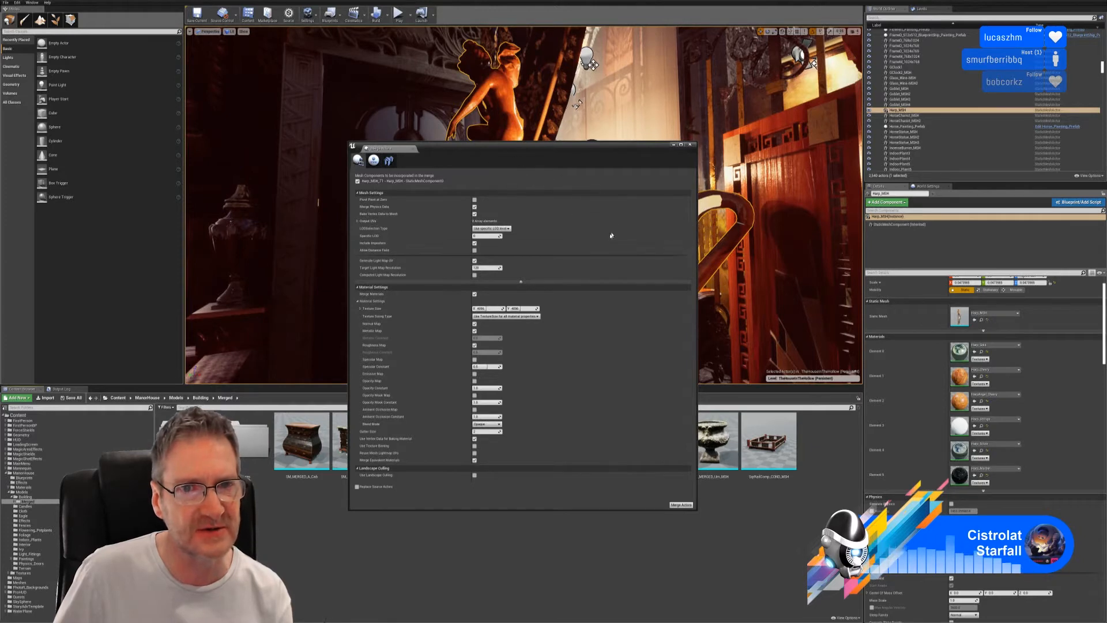
Merge the harp into a new mesh saved as SM_MERGED_Harp_MSH in the ManorHouse Models/Building/Merged folder, and put the merge window away.
click(680, 505)
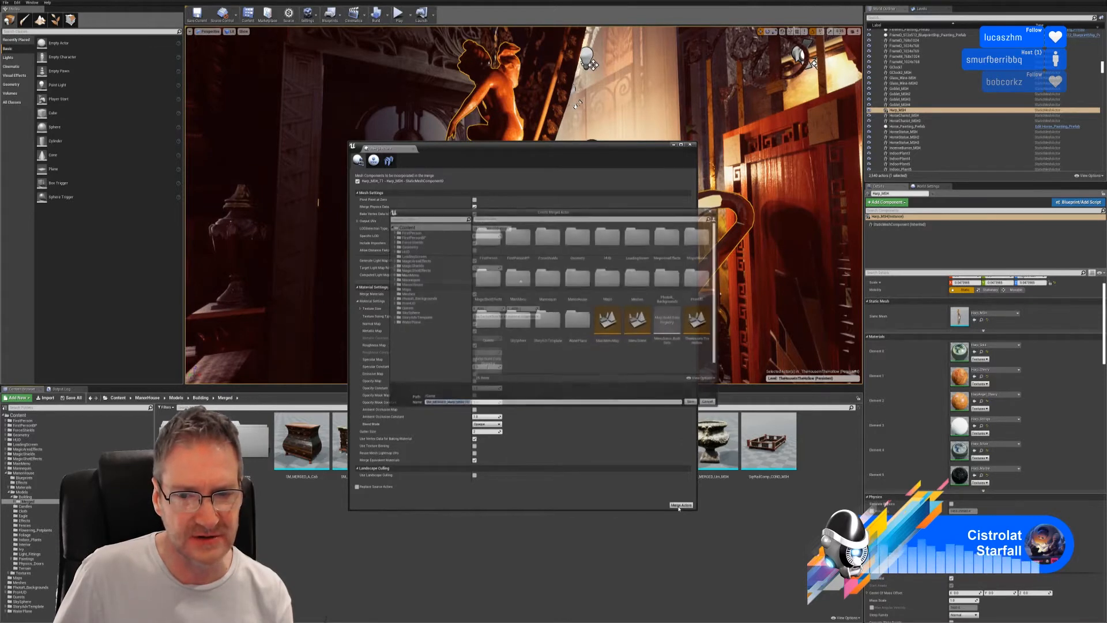
click(393, 284)
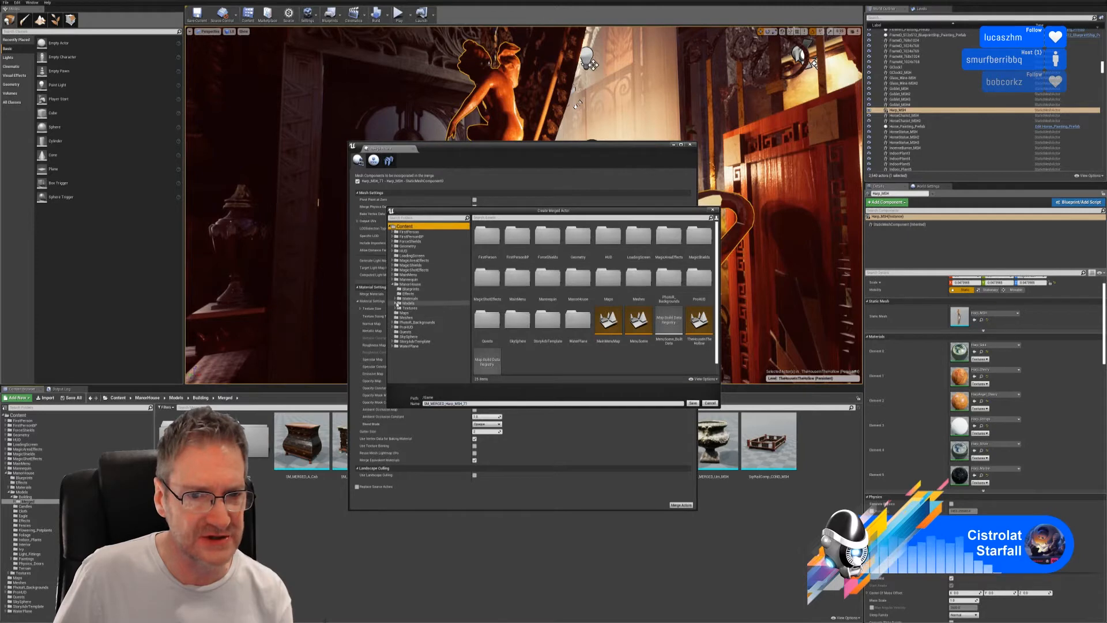
click(395, 303)
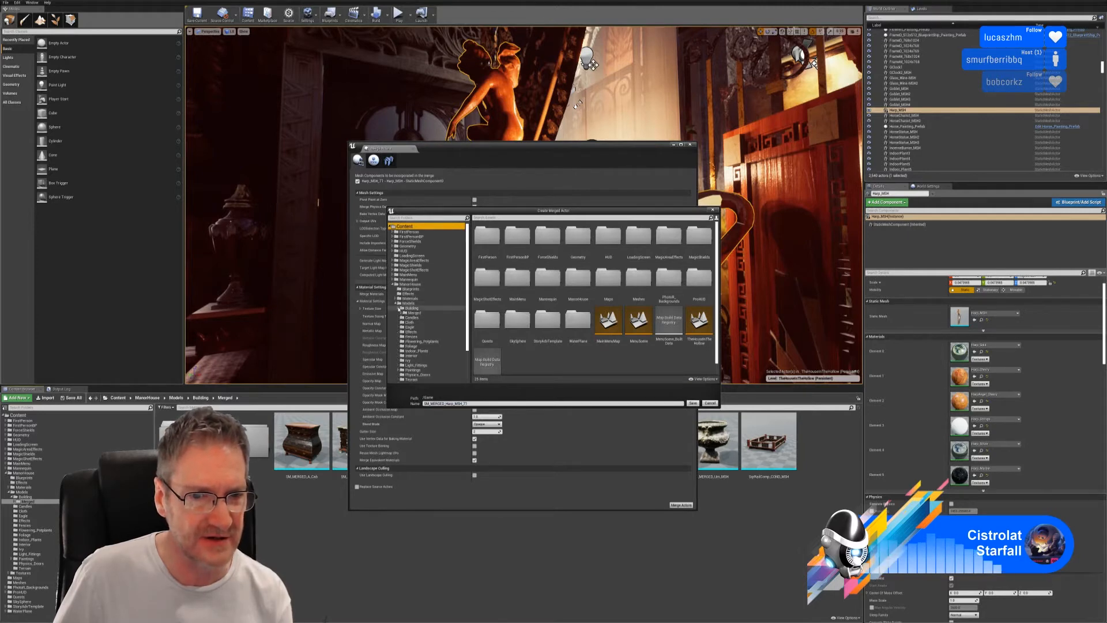
click(415, 313)
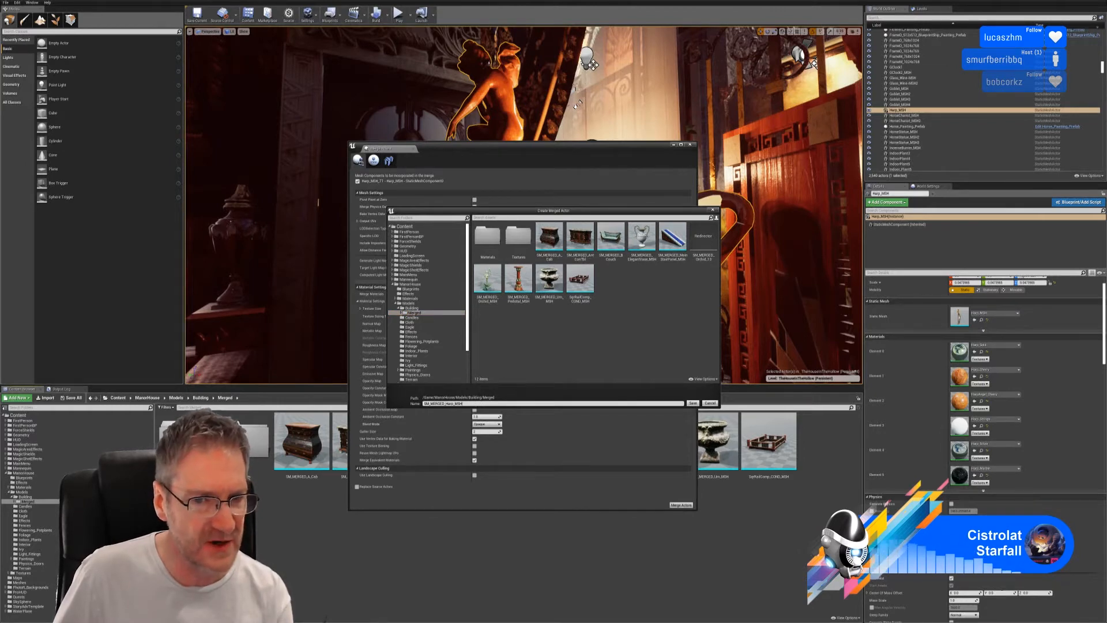
click(693, 403)
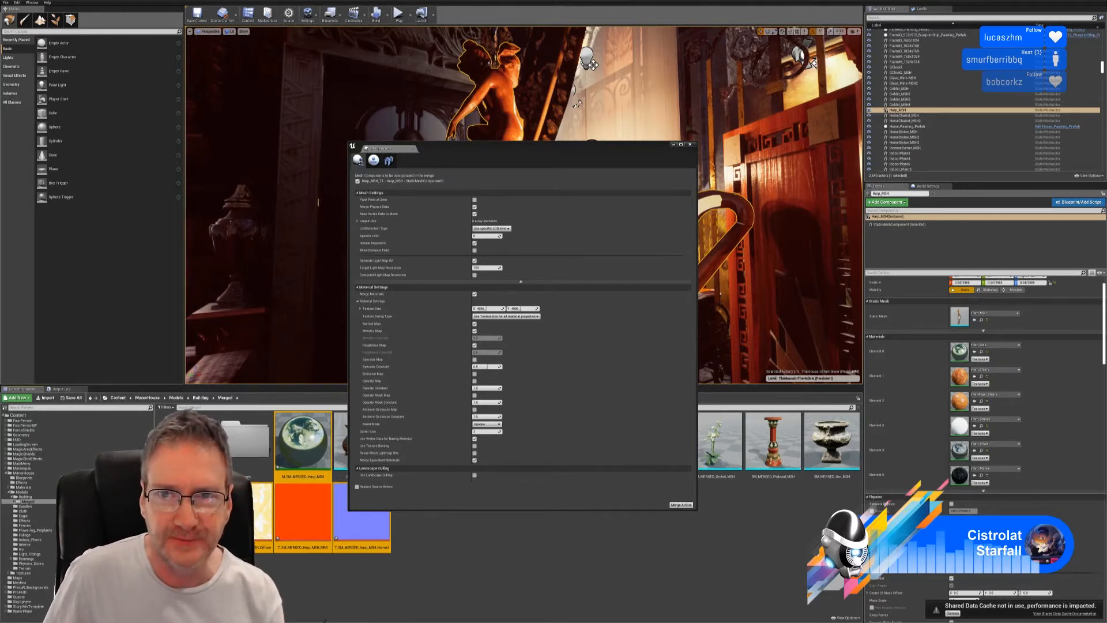
click(673, 145)
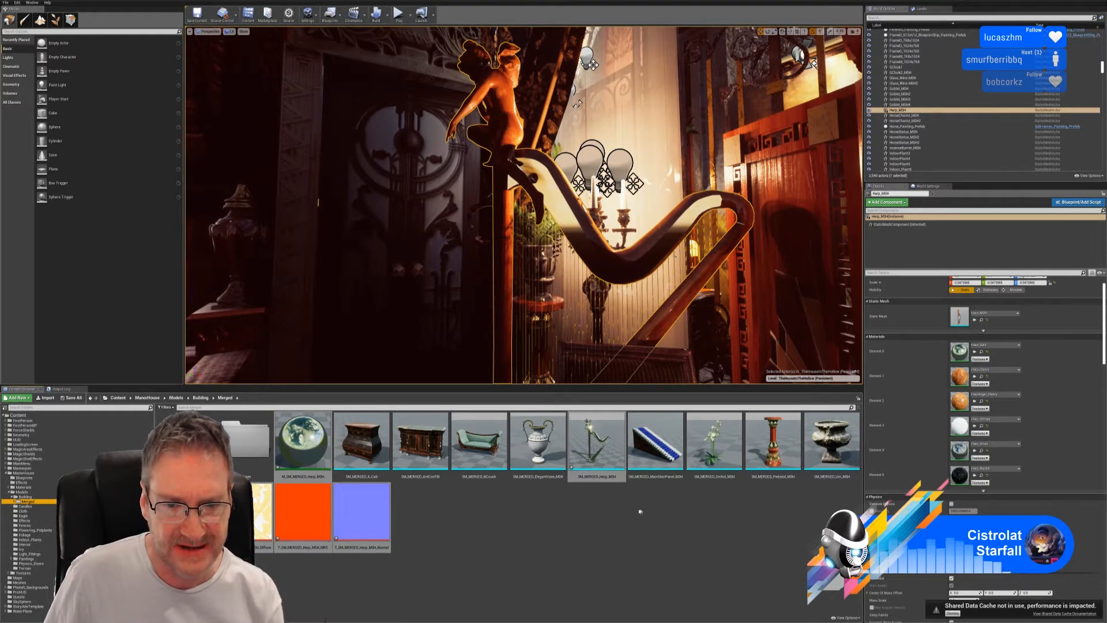
Inspect the merged harp mesh up close and as a whole in the mesh editor, and close the editor.
double_click(596, 444)
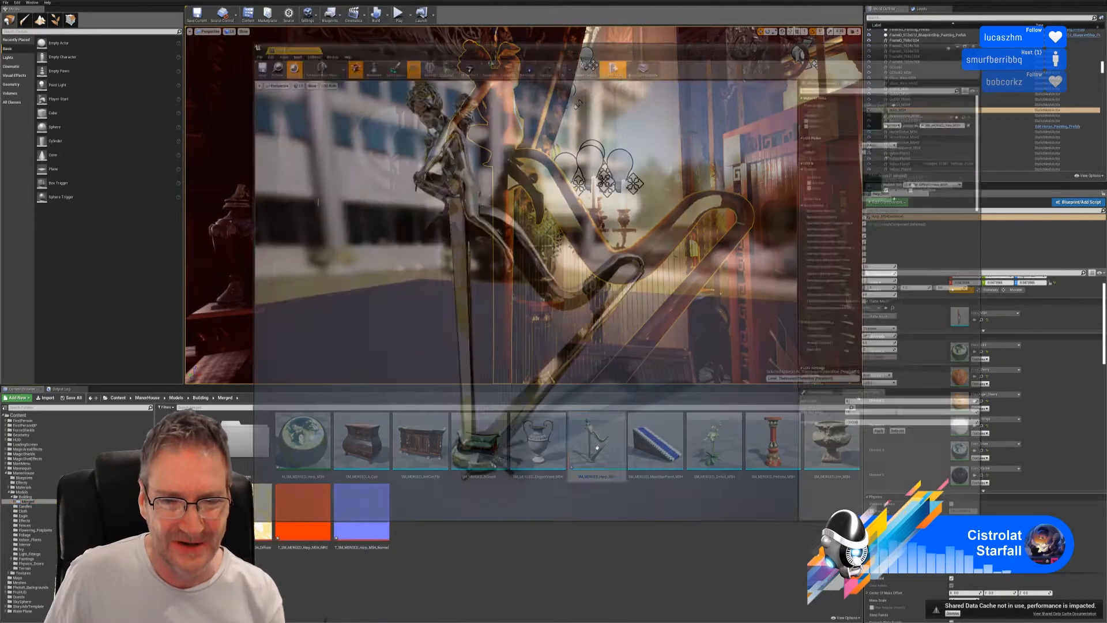
drag(519, 293, 481, 249)
middle_drag(481, 249, 489, 294)
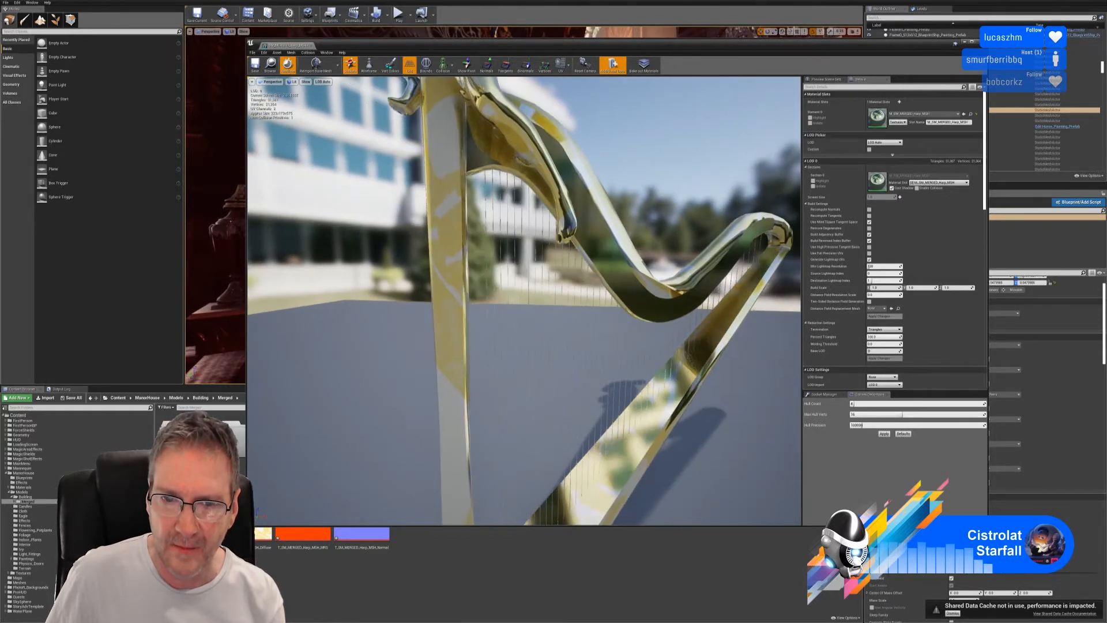
drag(489, 294, 494, 323)
middle_drag(494, 322, 482, 288)
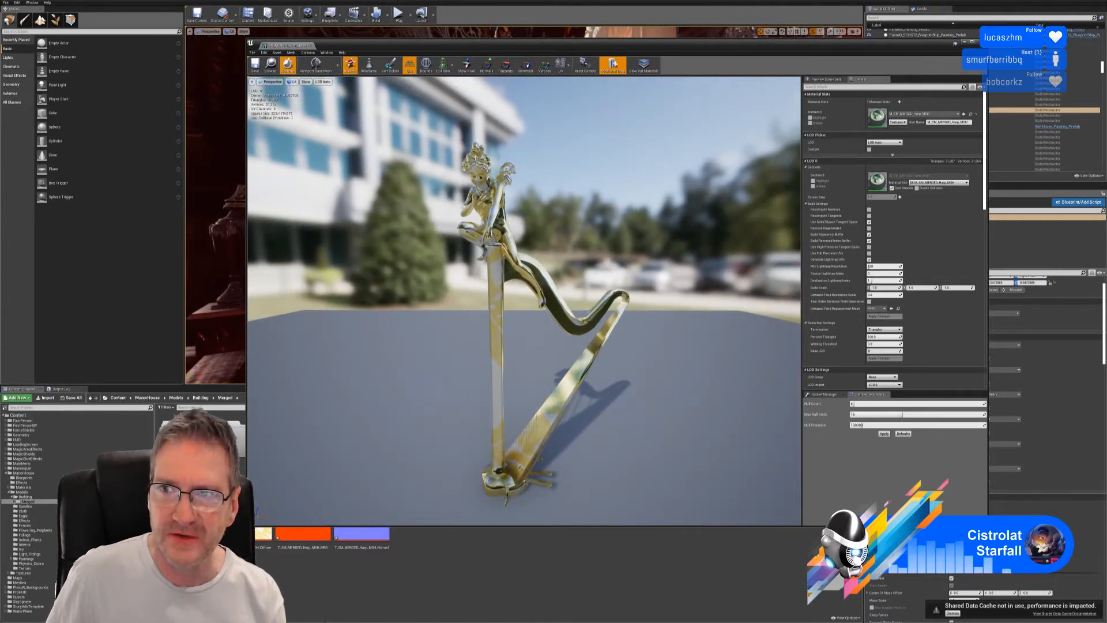
click(981, 42)
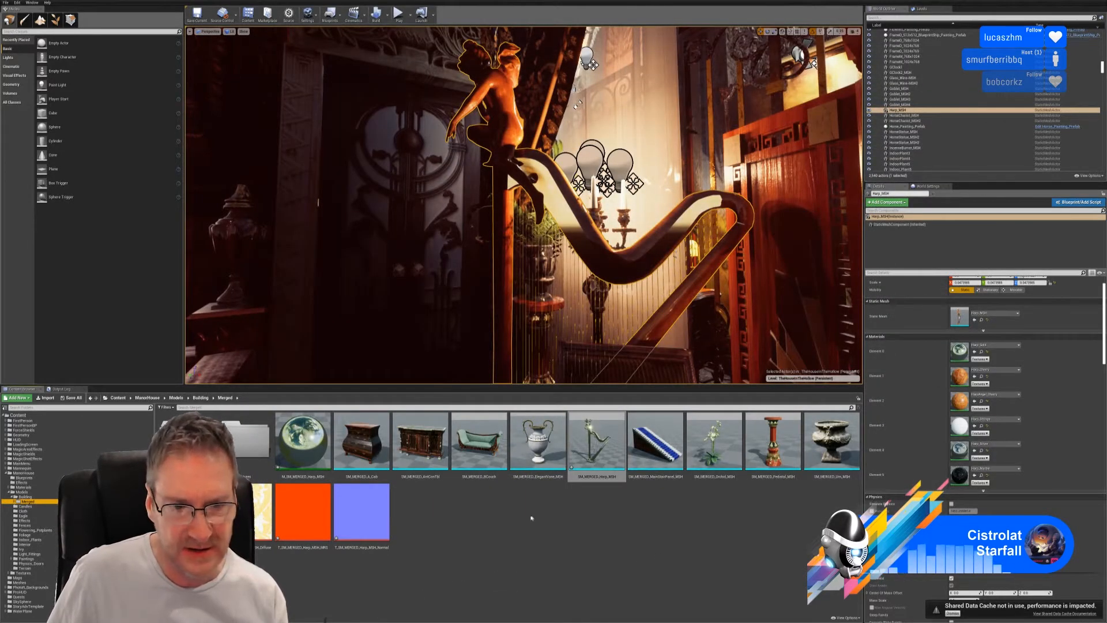
Delete the merged harp mesh together with its merged material and generated textures from the Merged folder.
ctrl+click(304, 456)
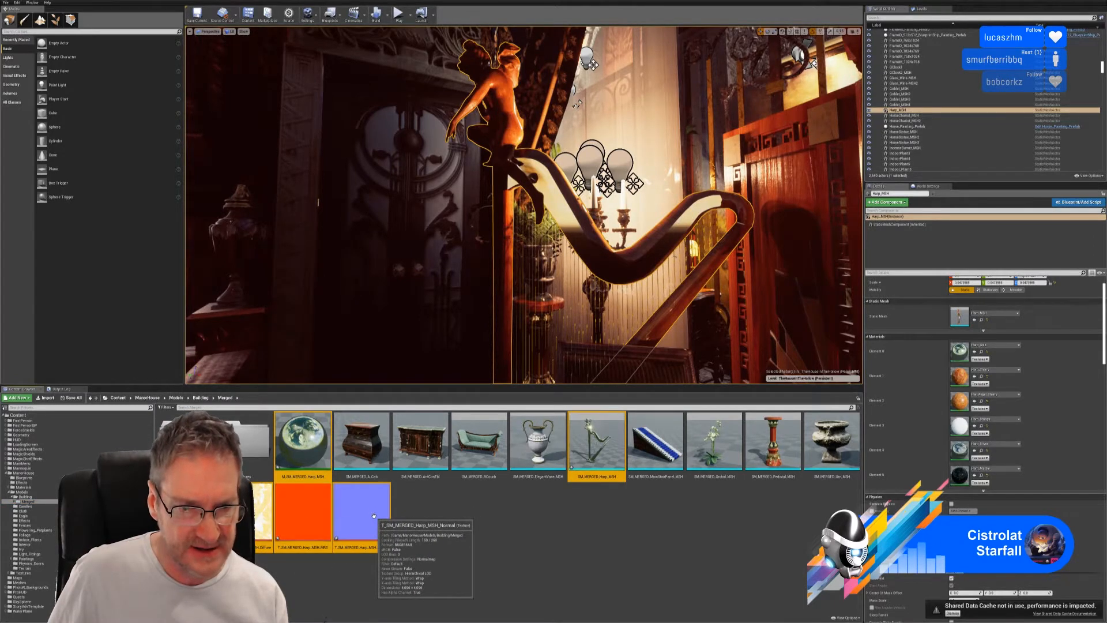
right_click(374, 516)
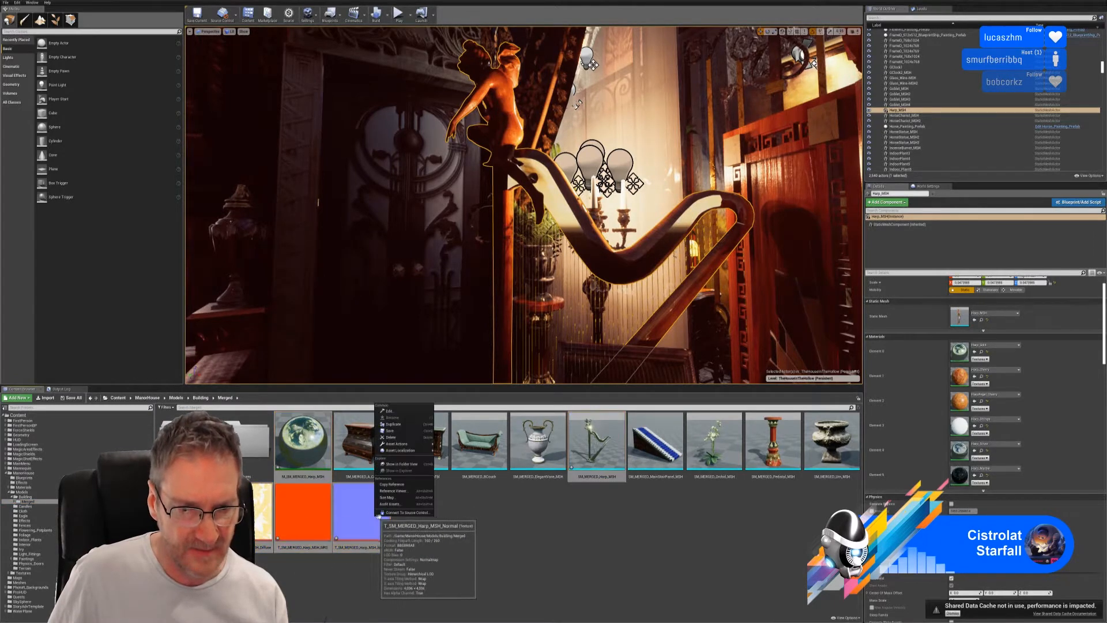
click(390, 437)
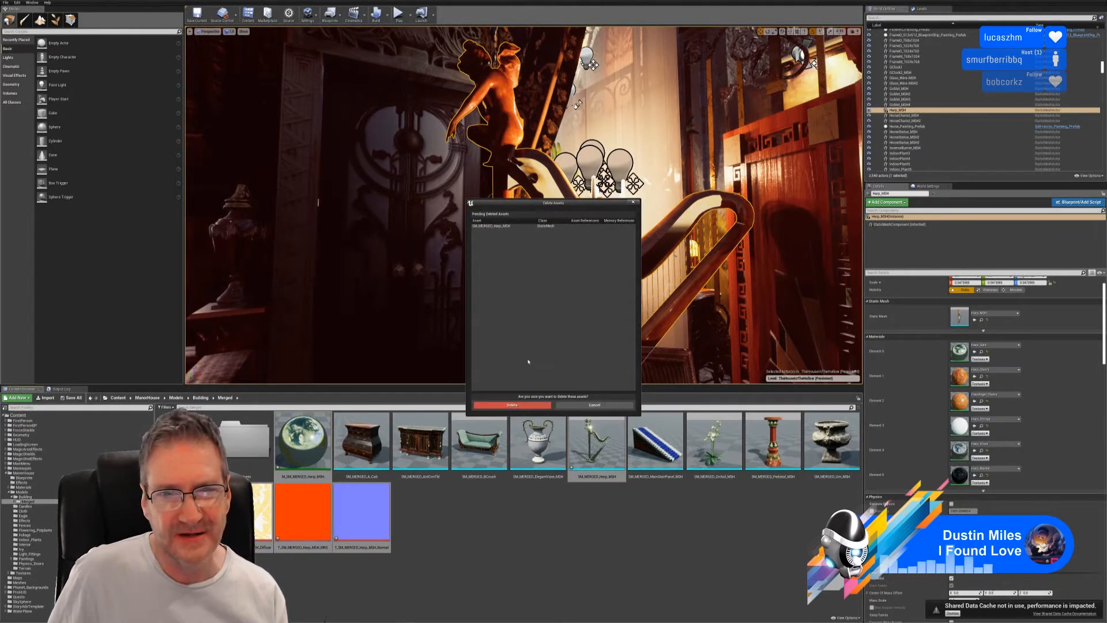
click(512, 404)
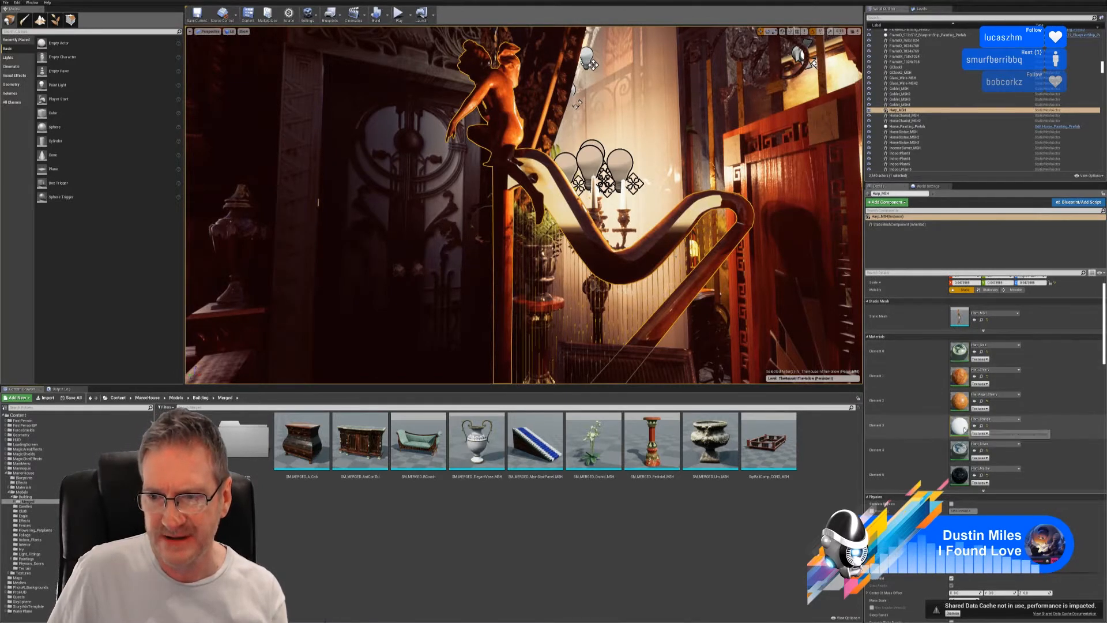
Review the harp's gold material and the color parameter of its Harp_Strings material, closing both without applying changes.
double_click(959, 350)
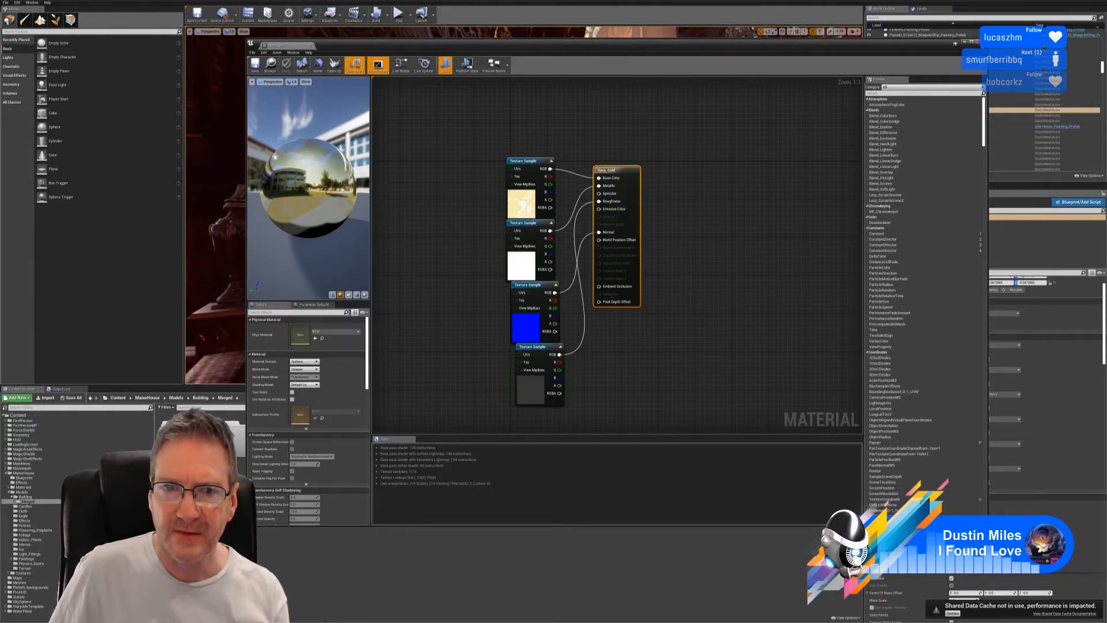
click(981, 42)
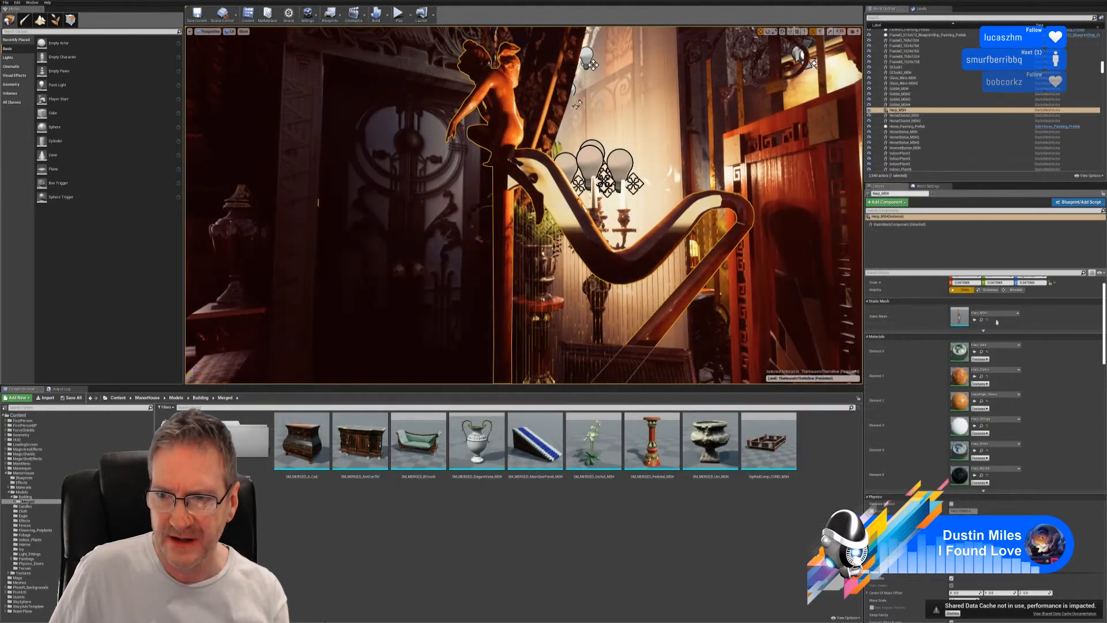
double_click(960, 426)
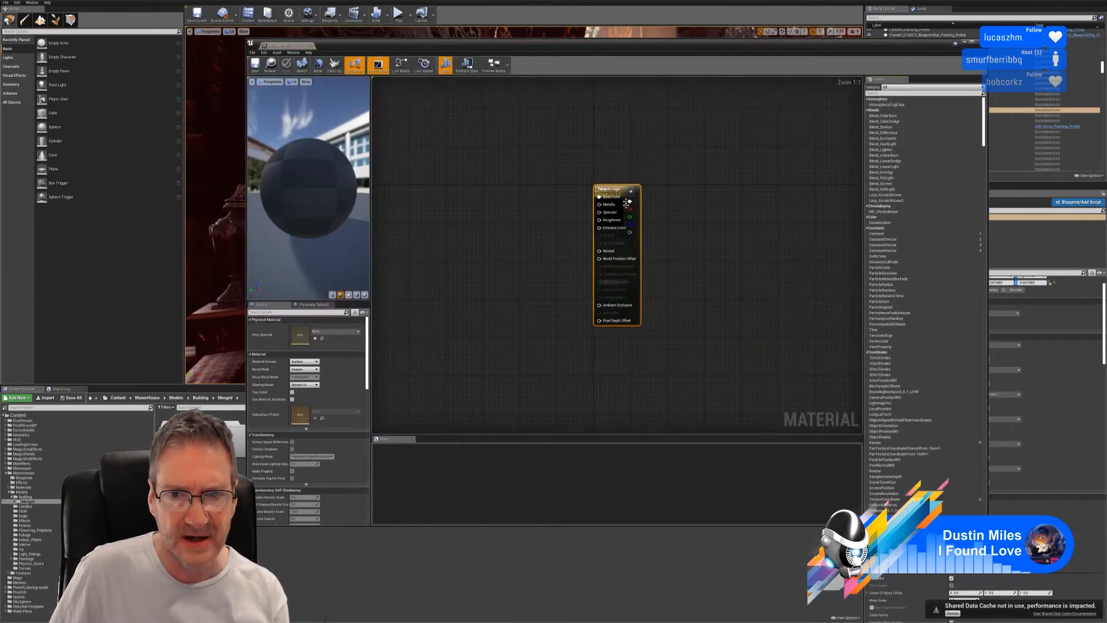
drag(636, 190, 706, 199)
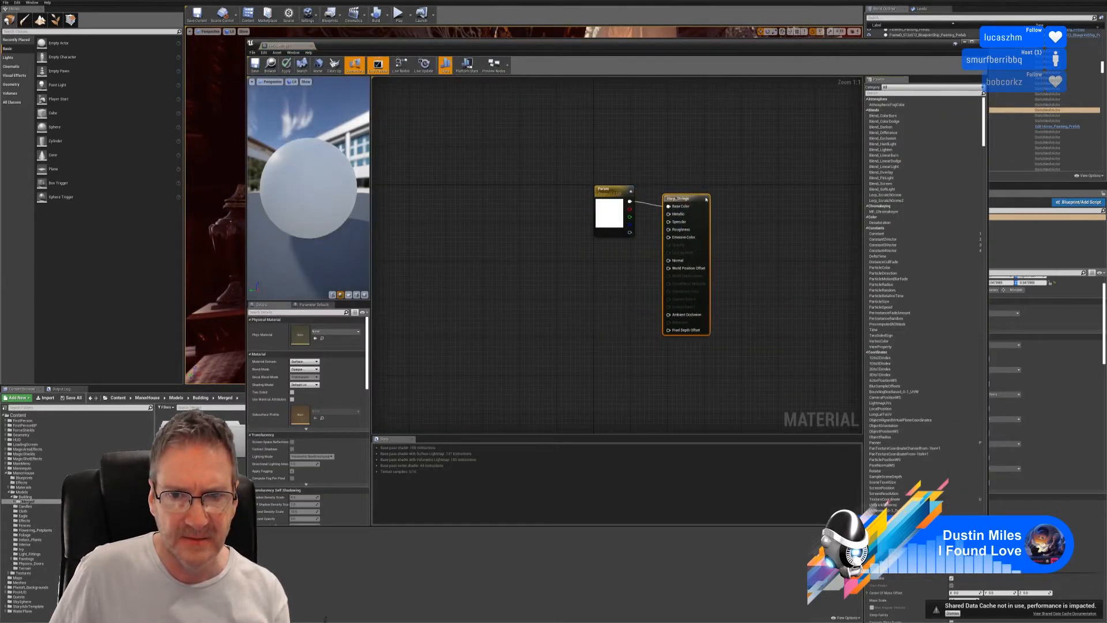
click(620, 196)
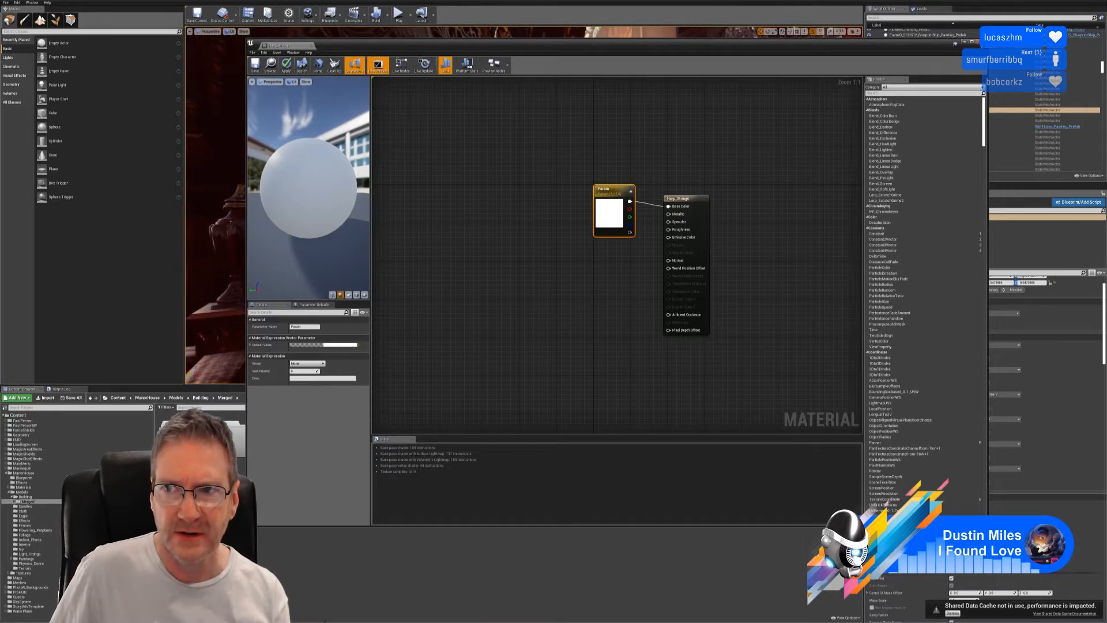
click(981, 42)
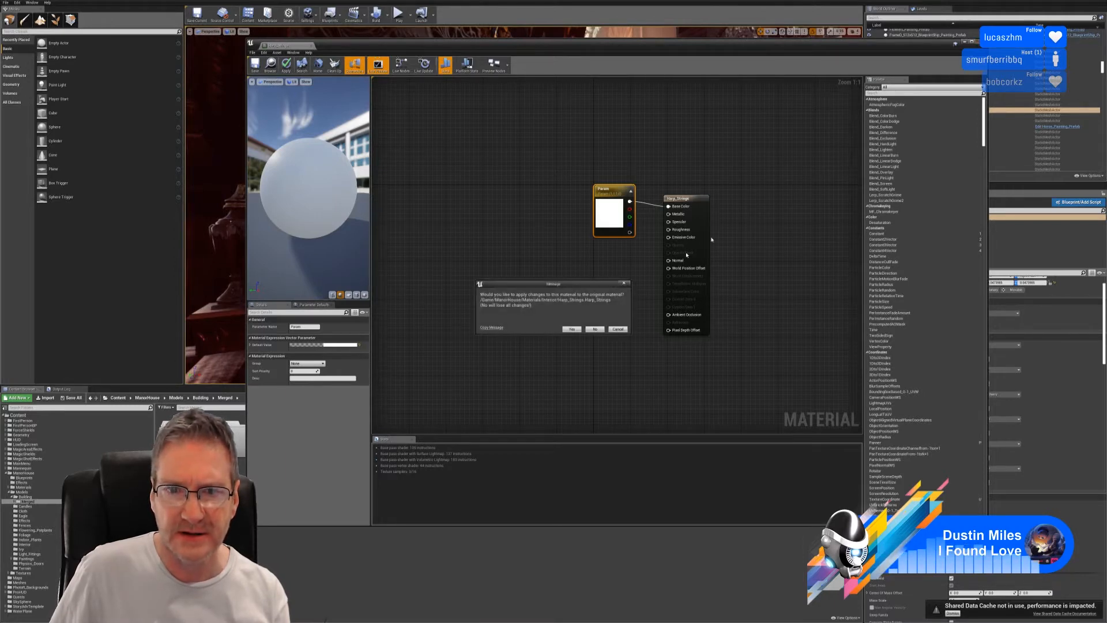
click(597, 331)
Switch the viewport to Unlit and examine the original harp's base, wooden frame and strings.
right_drag(597, 323, 614, 353)
key(s)
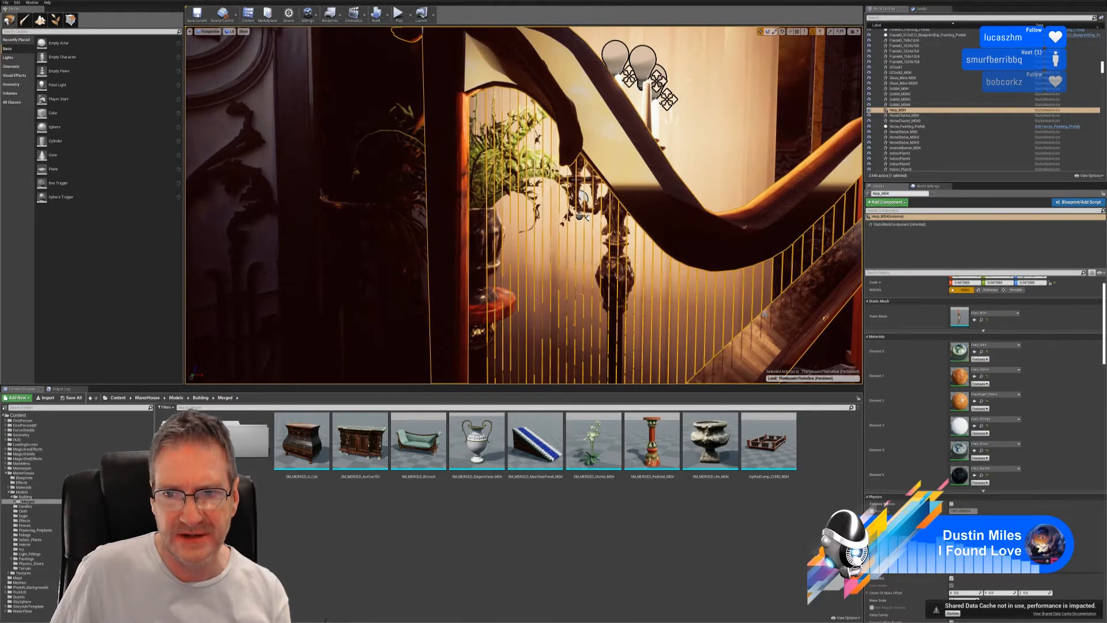
right_drag(684, 314, 692, 406)
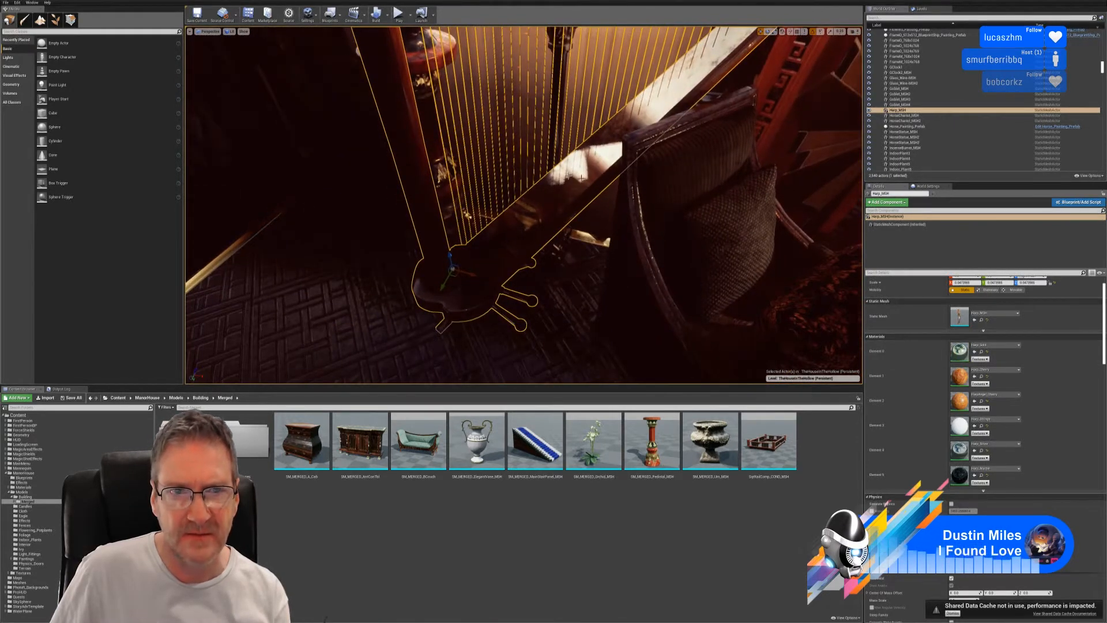
click(230, 32)
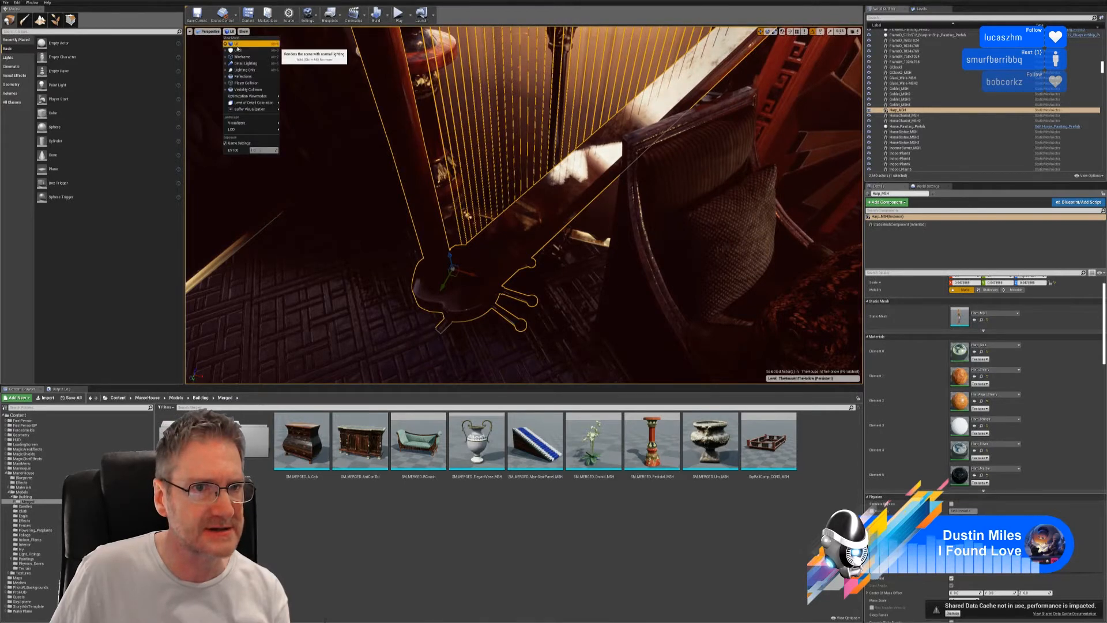
click(241, 51)
right_drag(519, 208, 564, 185)
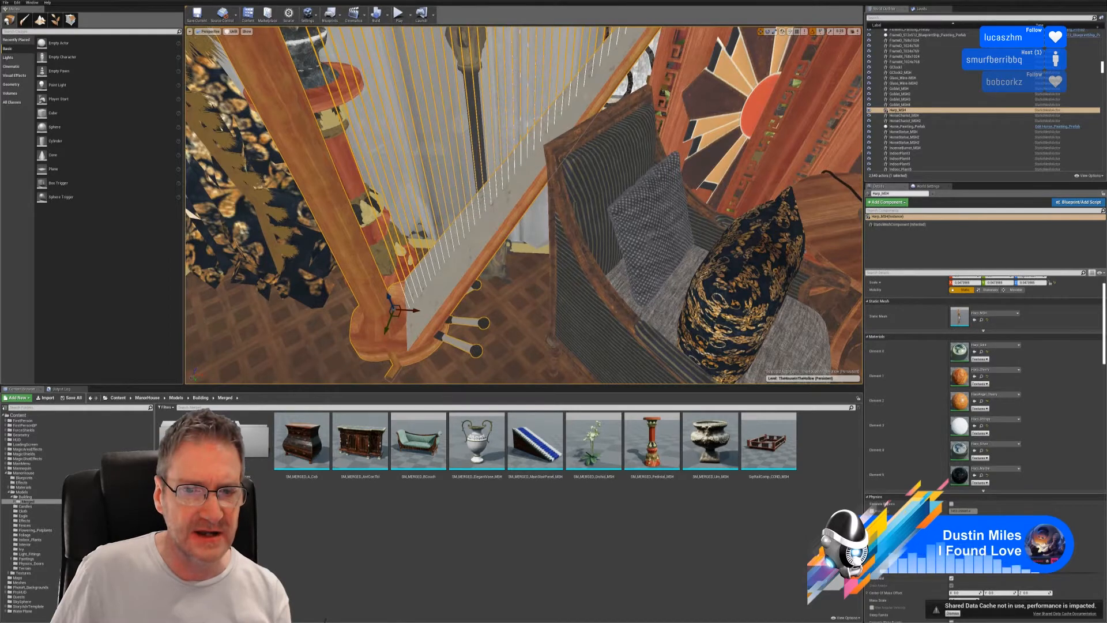
right_drag(490, 195, 451, 124)
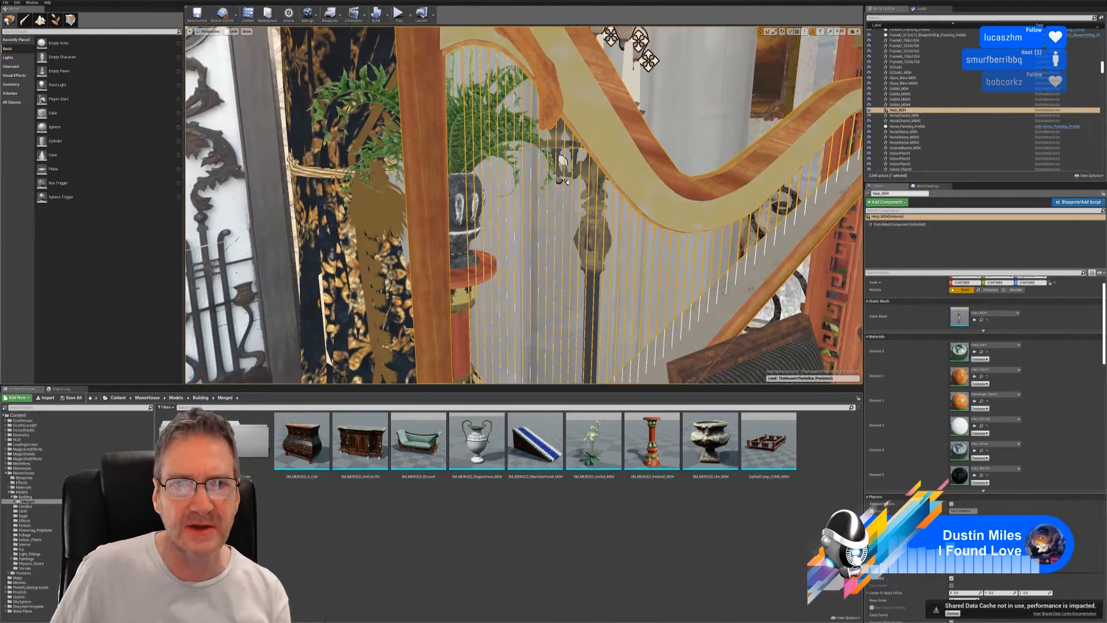
right_drag(651, 197, 623, 205)
right_drag(629, 154, 575, 130)
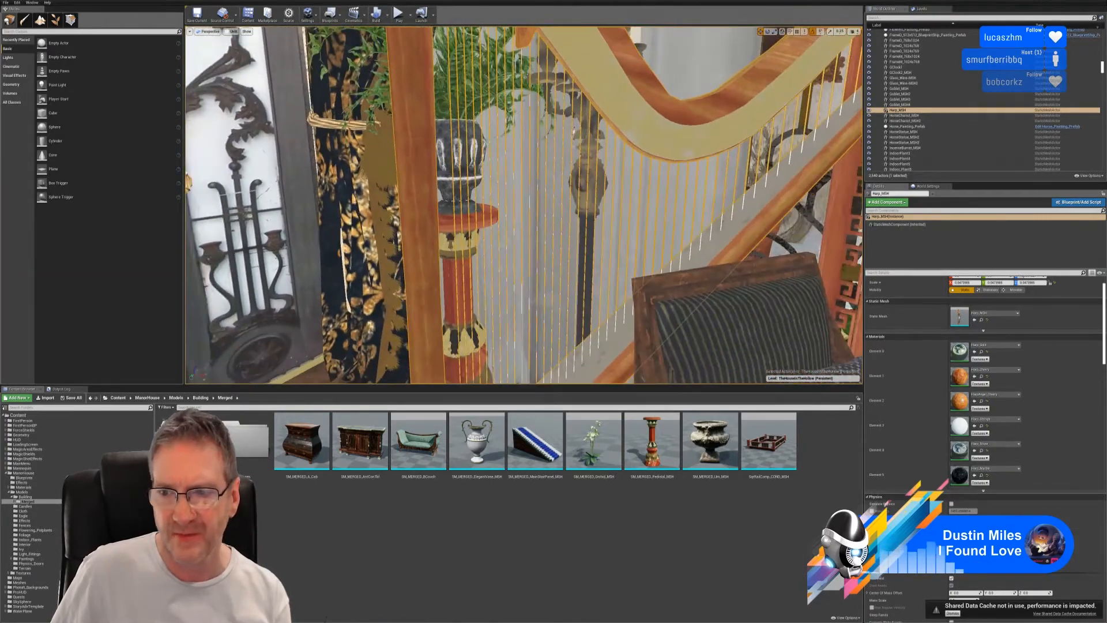
Copy the harp's Harp_Gold material reference, locate its source mesh Harp_MSH in the Content Browser, and open it for editing.
right_click(960, 355)
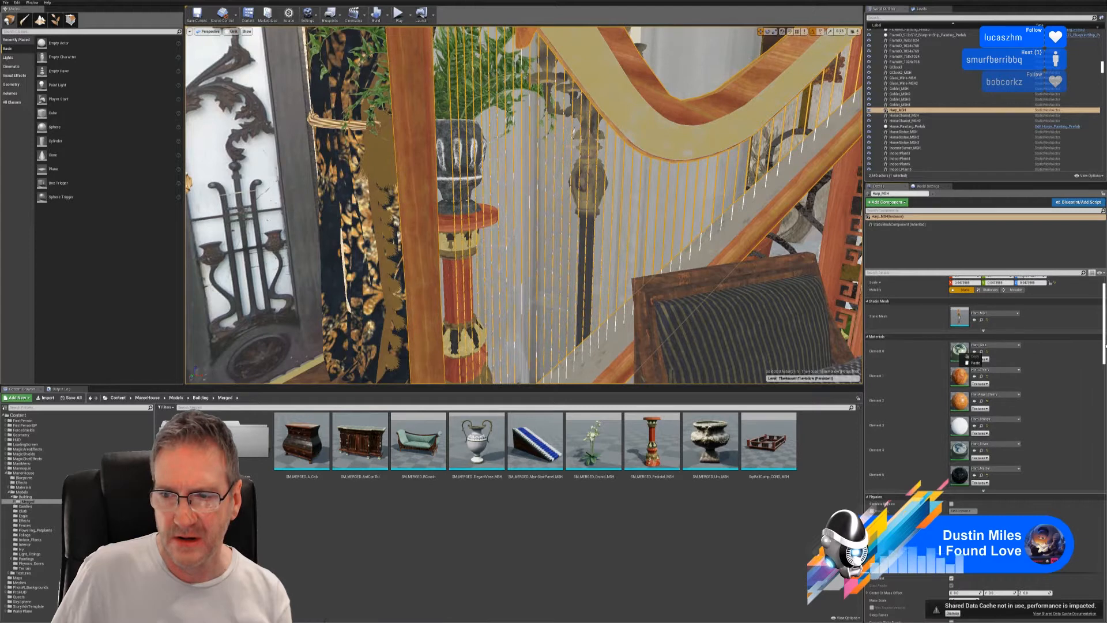
right_click(967, 376)
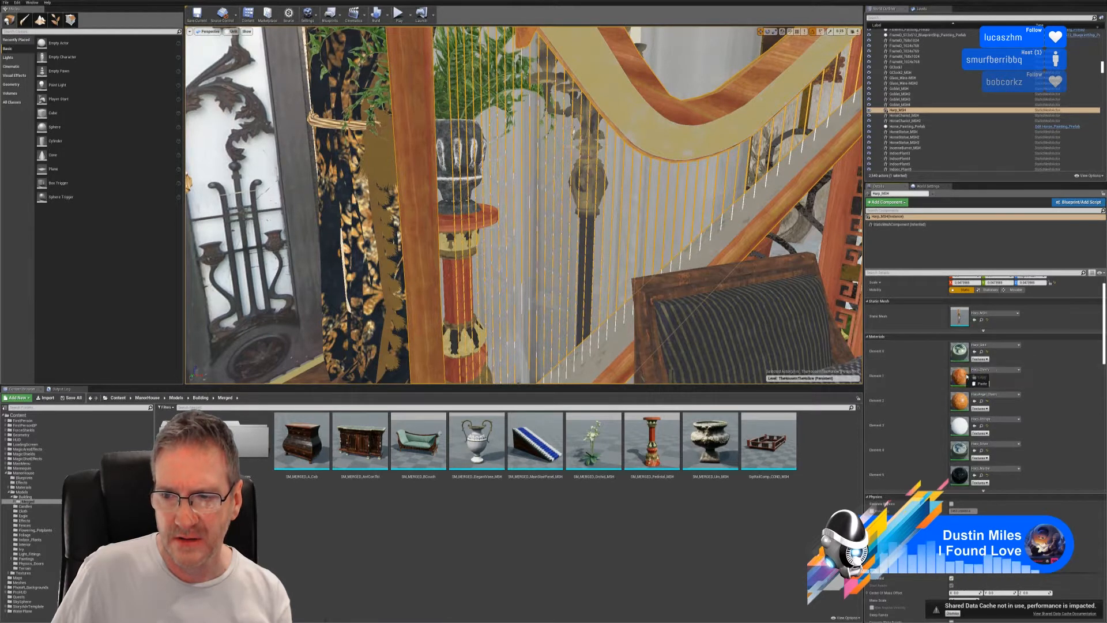
click(983, 383)
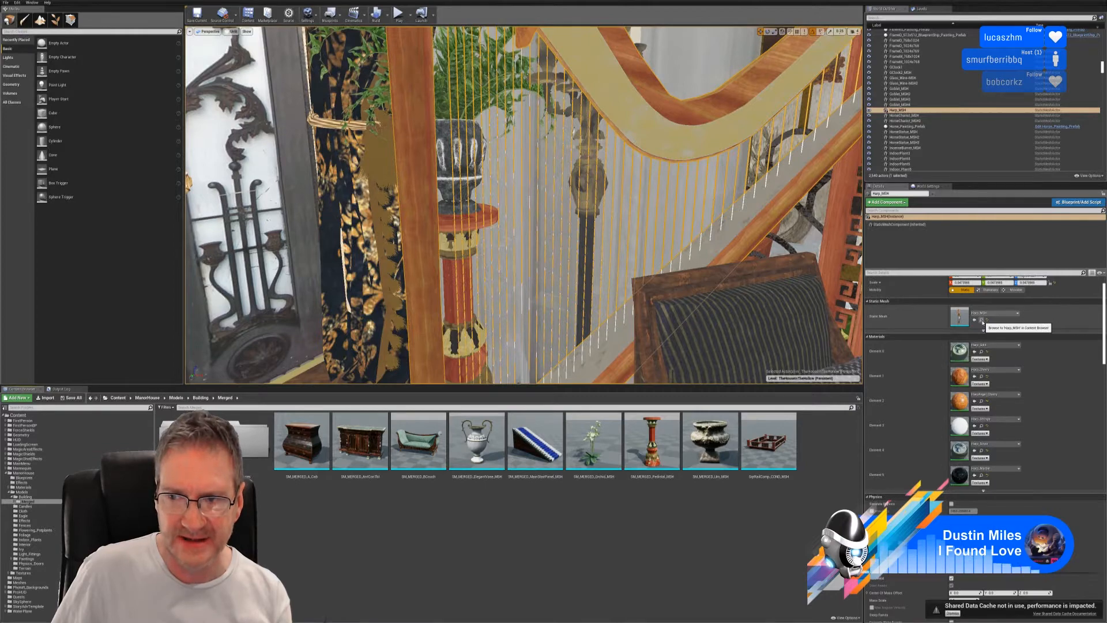
click(981, 320)
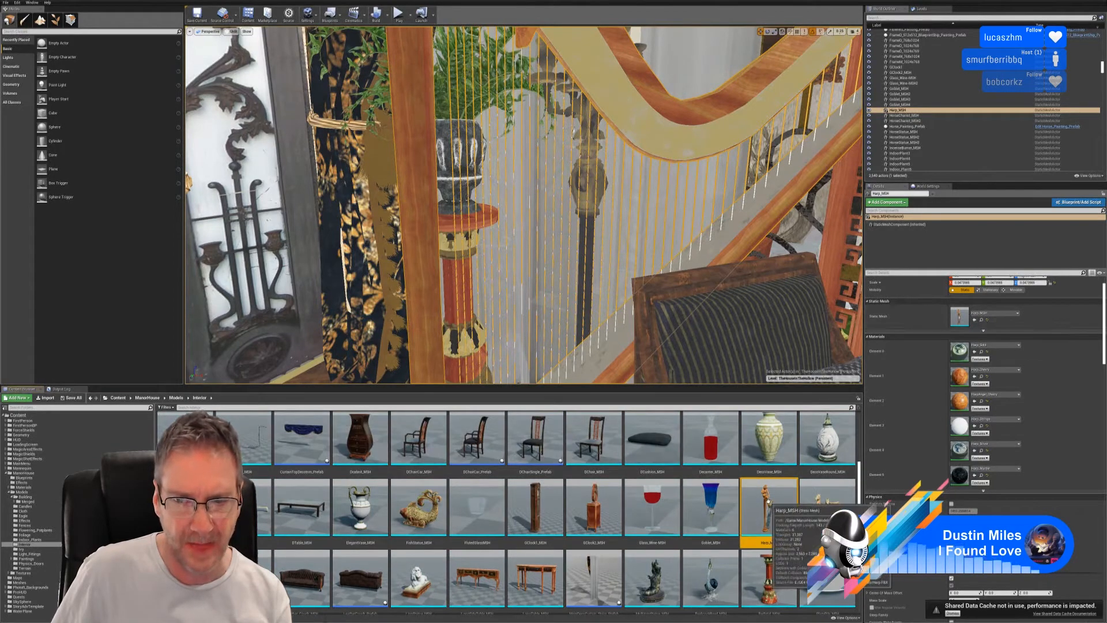
double_click(768, 500)
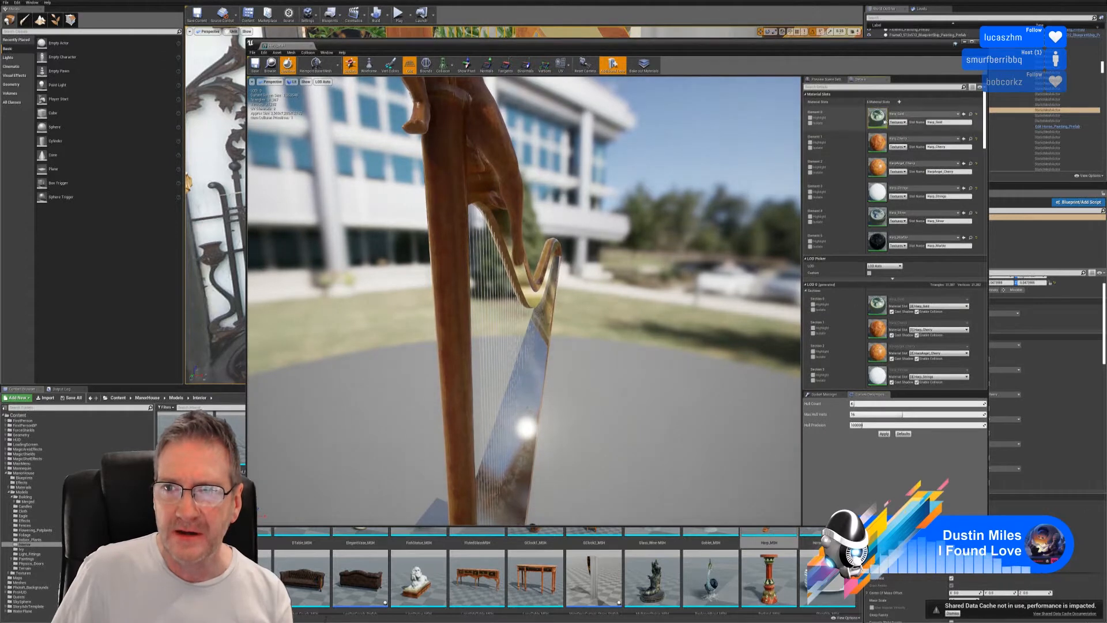
Assign the copied Harp_Gold material to the Harp_Strings slot, check the strings, and save and close the mesh.
right_click(882, 193)
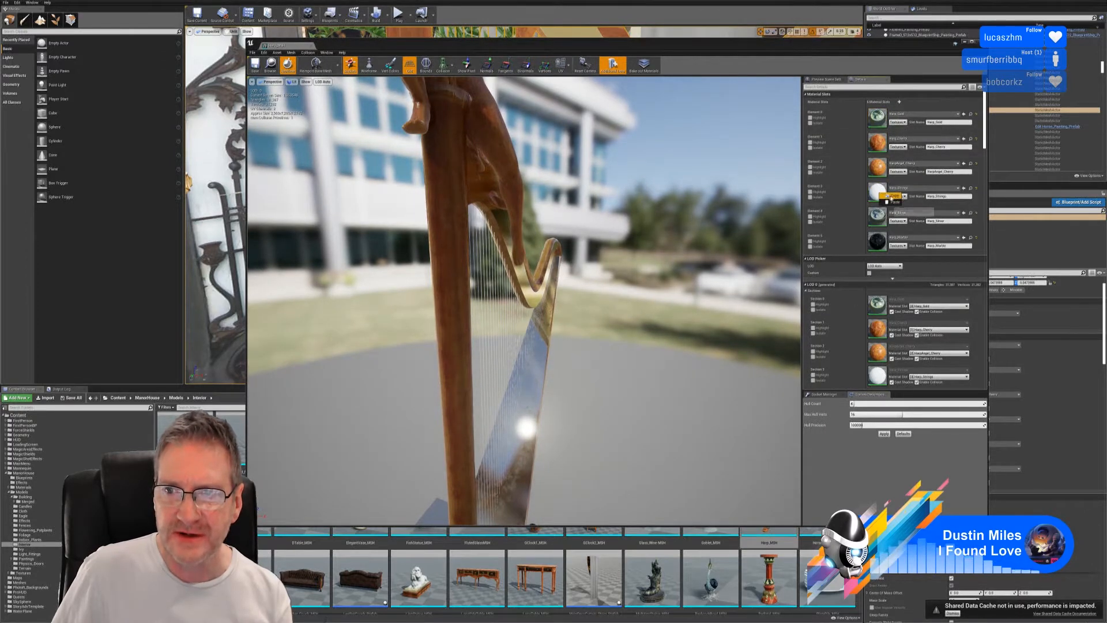
click(895, 201)
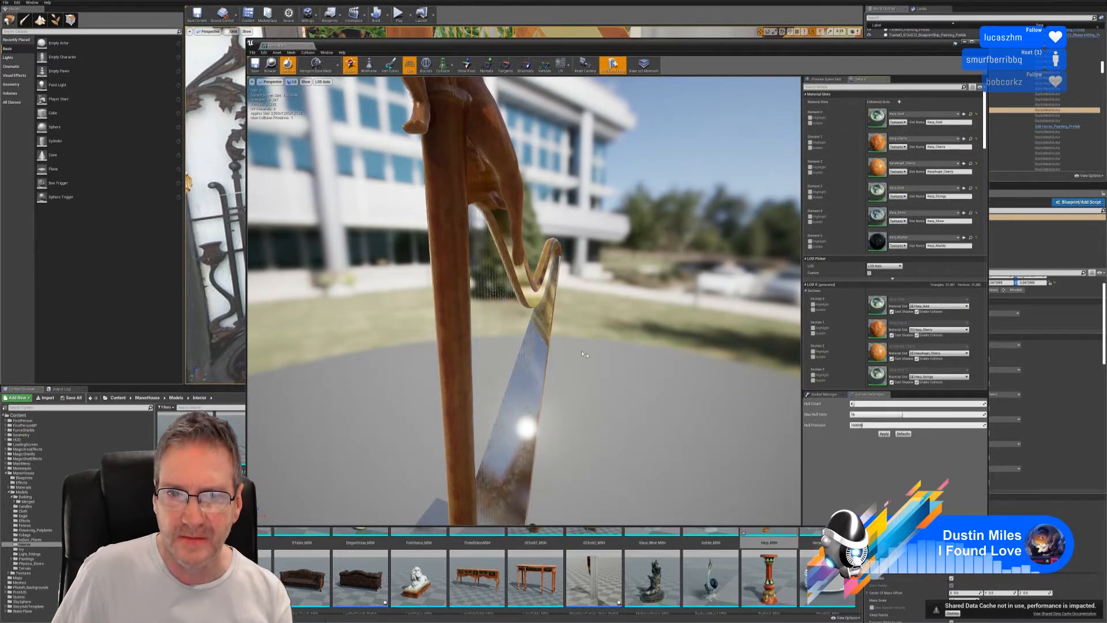
right_drag(582, 353, 477, 373)
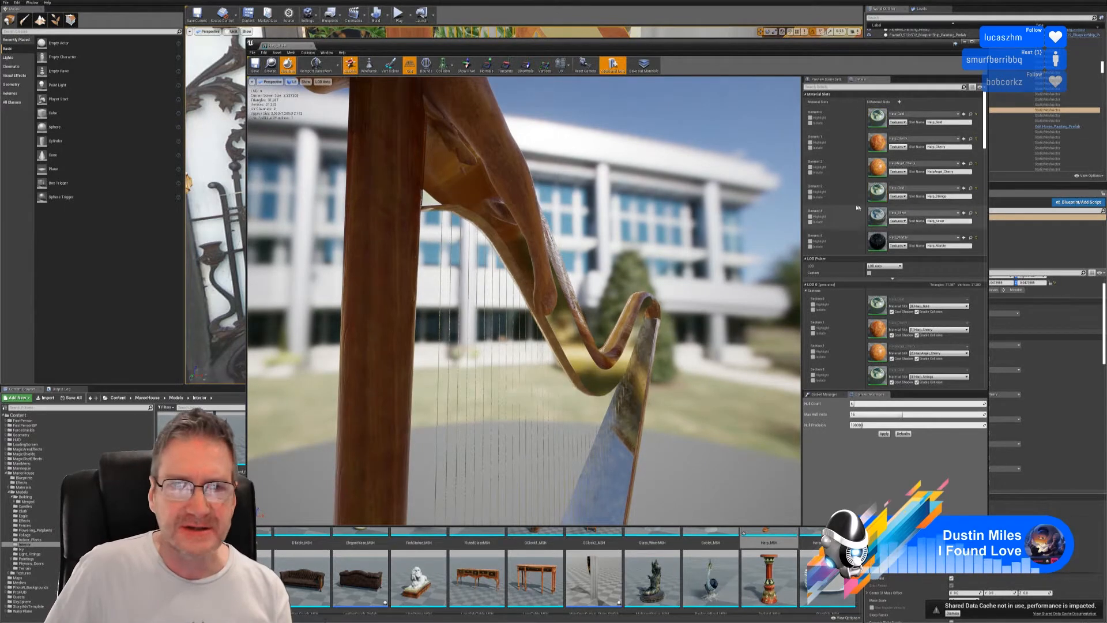
click(255, 63)
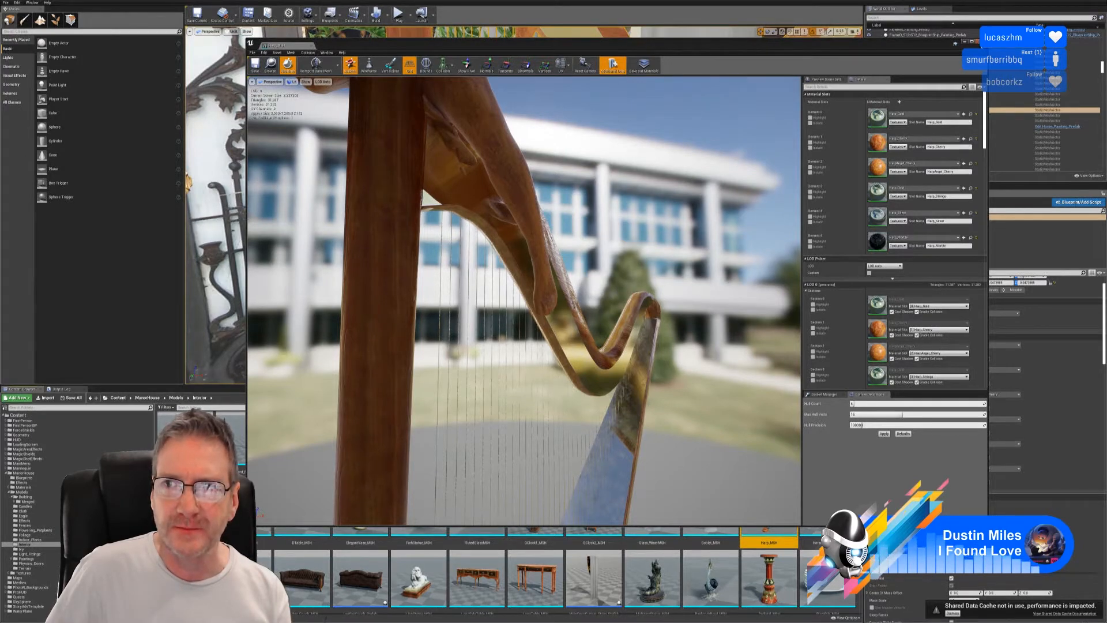
click(979, 41)
Merge the harp again with Merge Actors, saving it as SM_MERGED_Harp_MSH in the Models/Building/Merged folder.
mouse_move(489, 301)
right_down()
mouse_move(519, 305)
mouse_move(497, 332)
mouse_move(494, 290)
right_up()
key(s)
key(w)
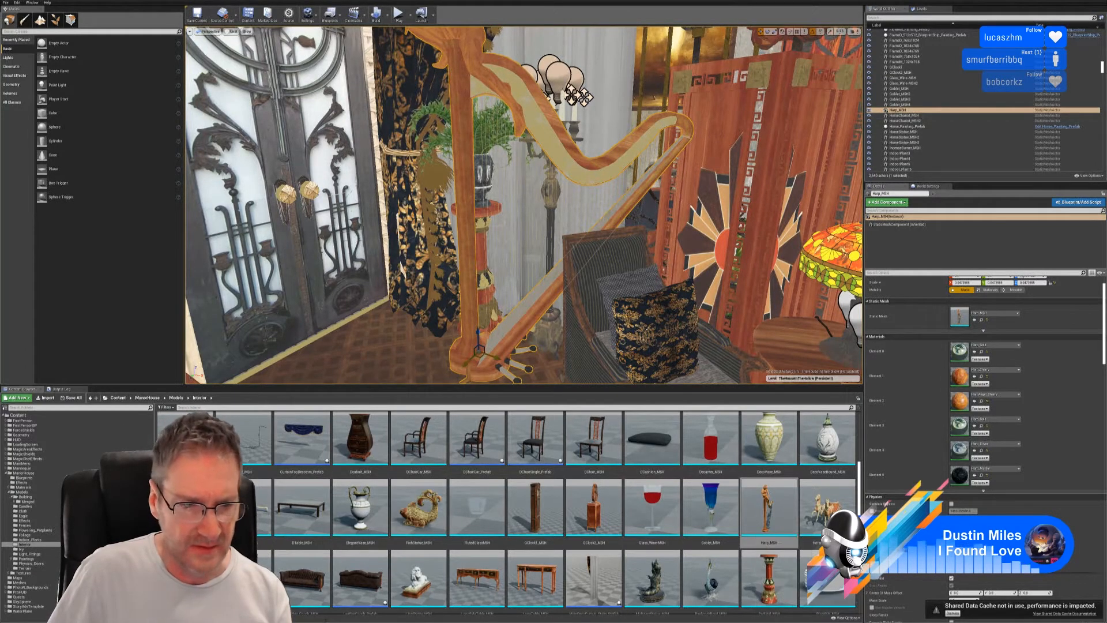
key(alt+Tab)
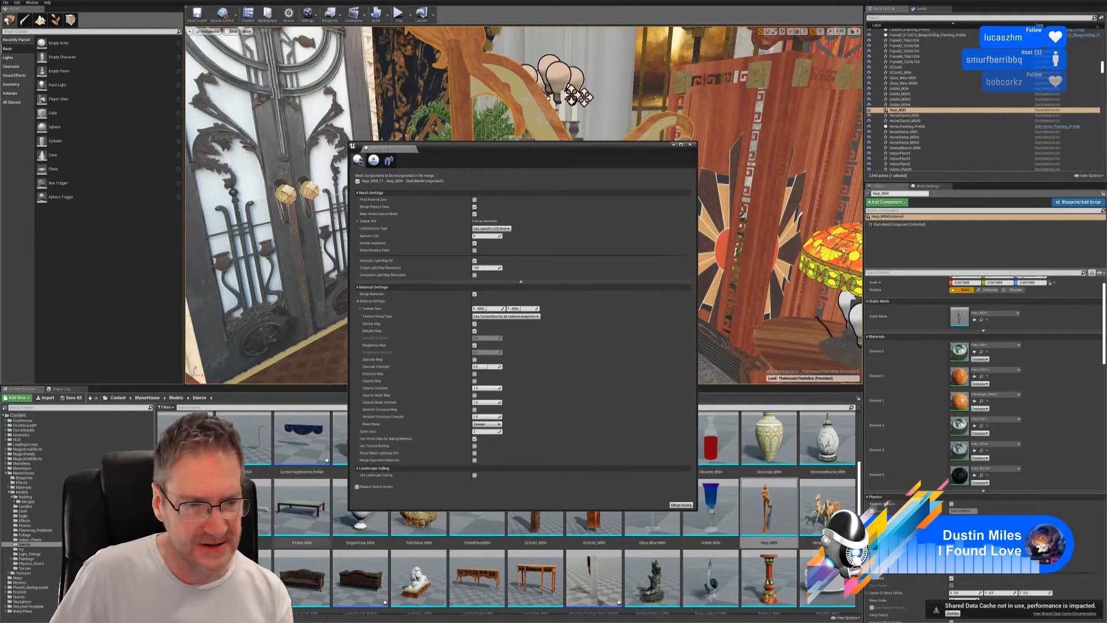
click(30, 501)
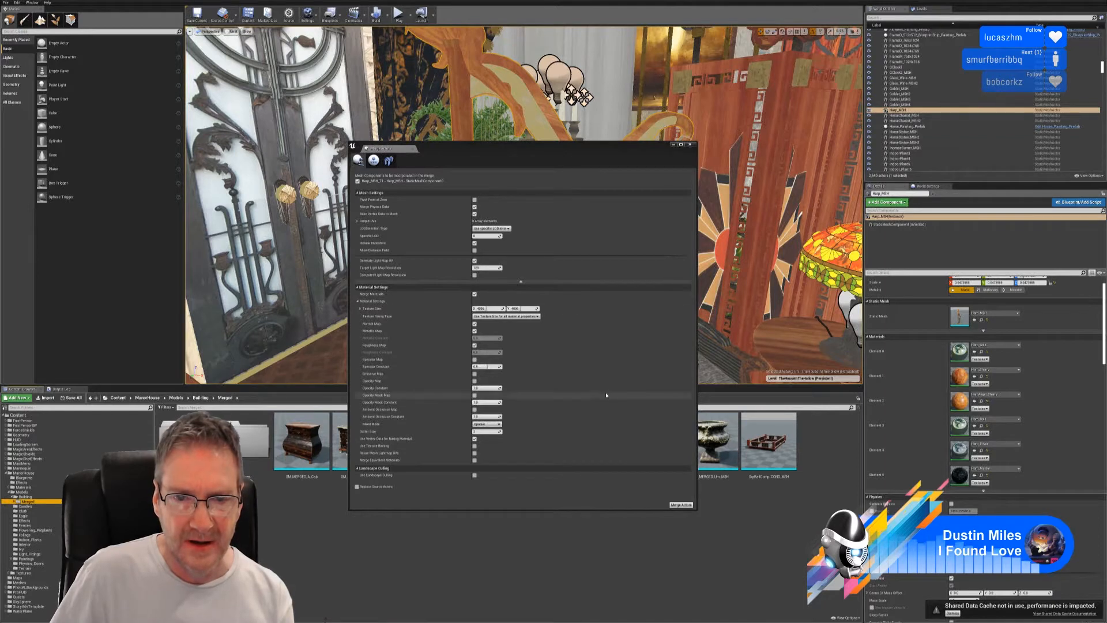
click(681, 505)
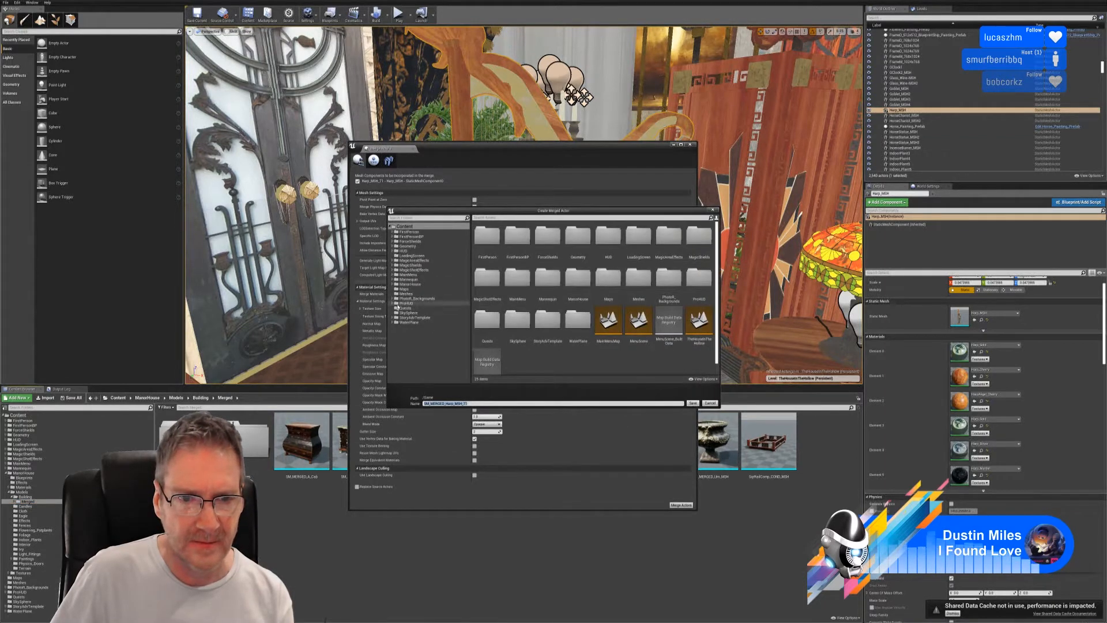
click(392, 285)
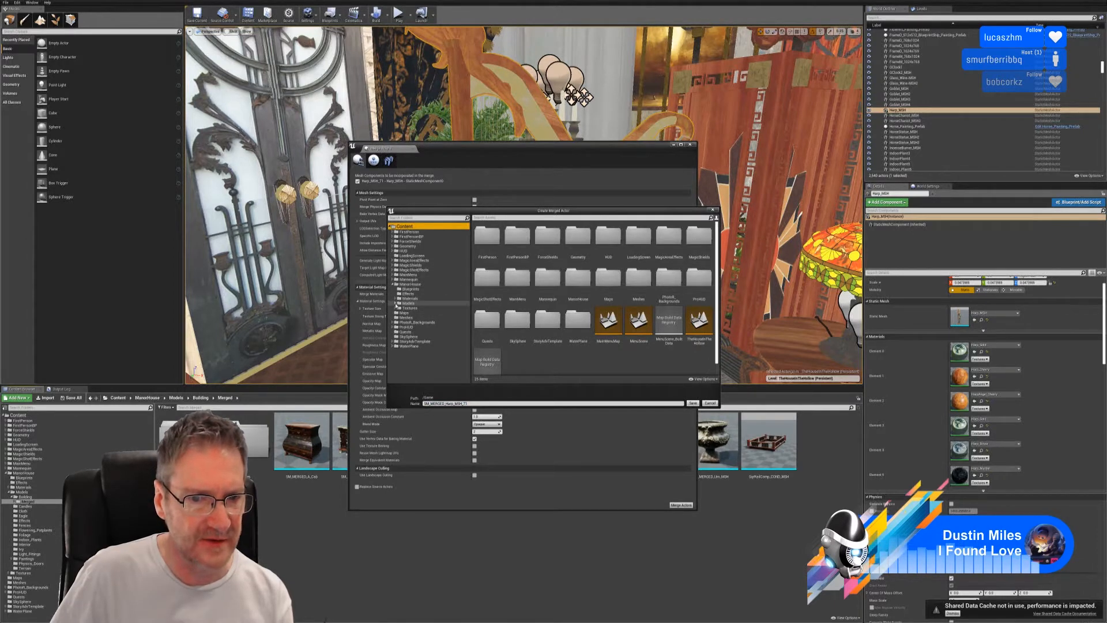
click(395, 303)
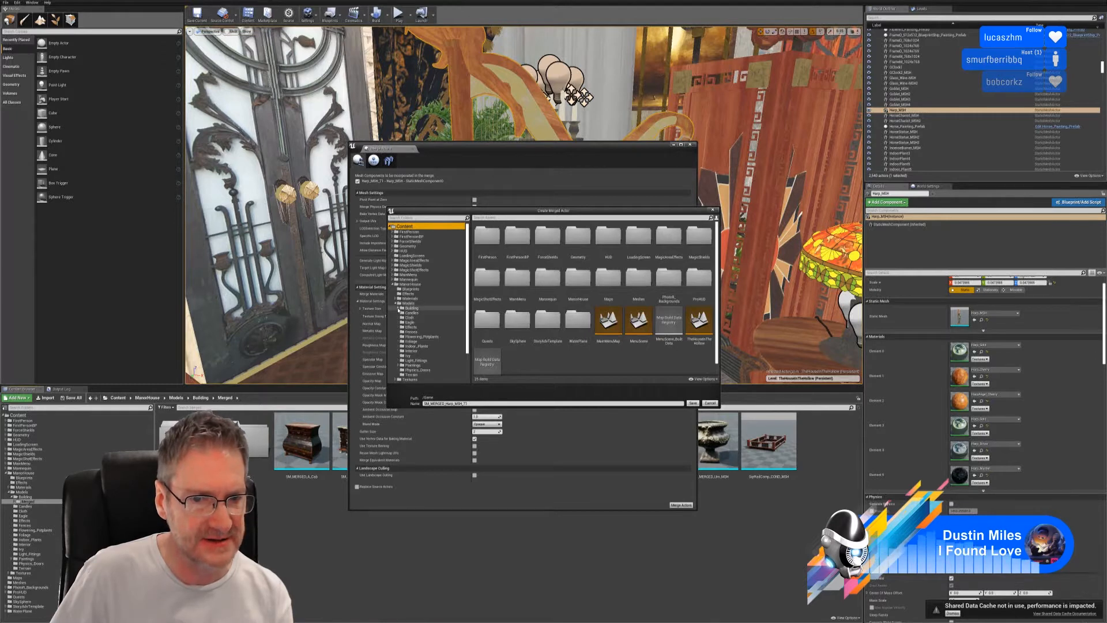
click(398, 308)
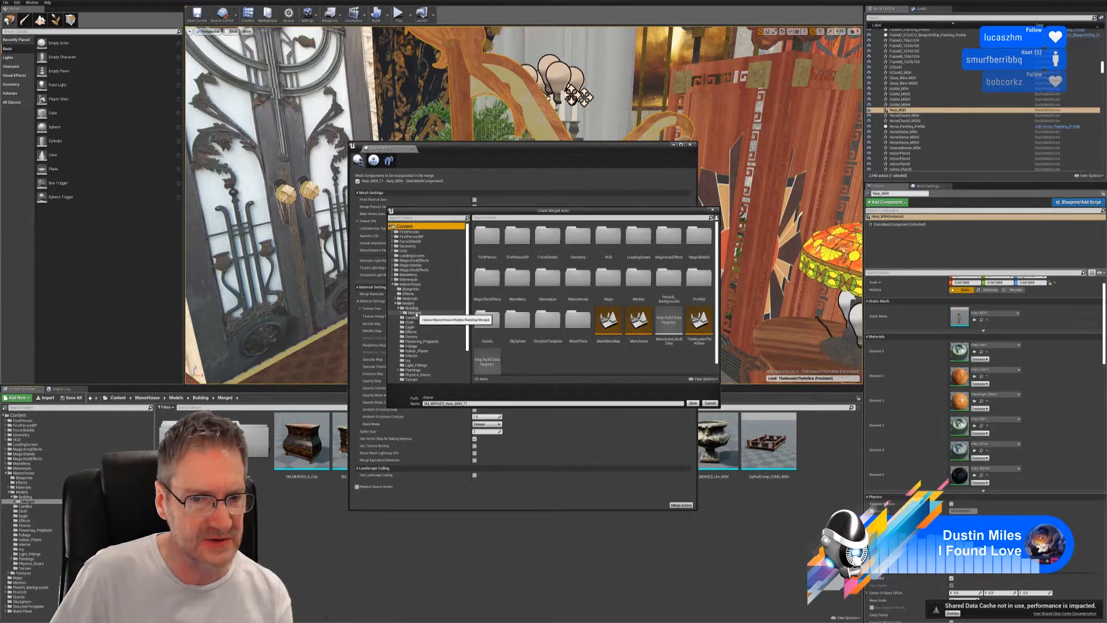
click(414, 313)
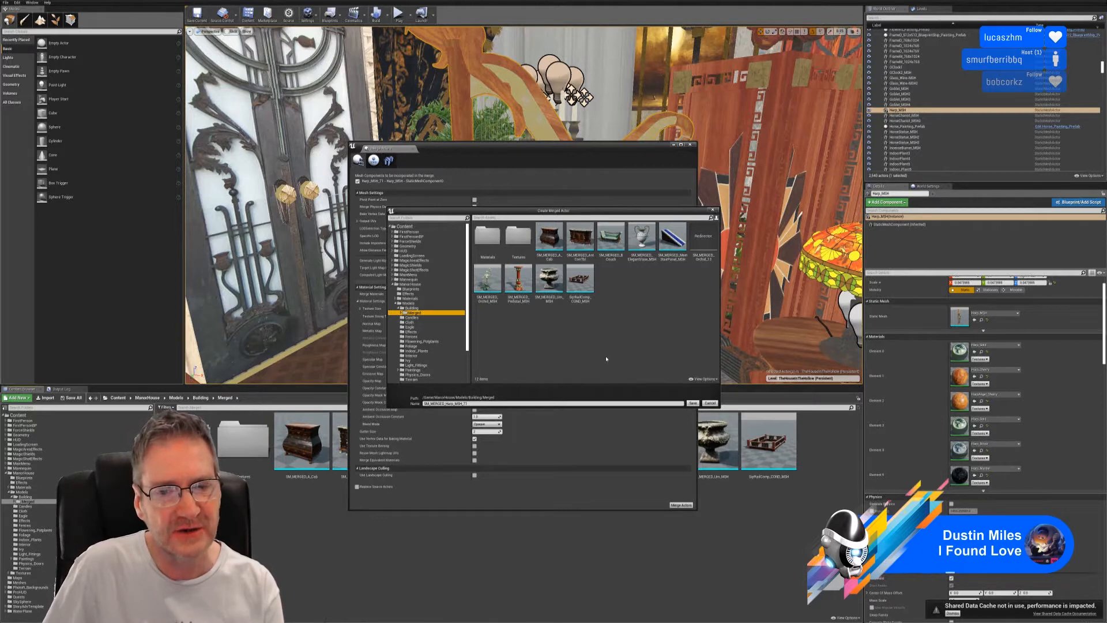
click(487, 403)
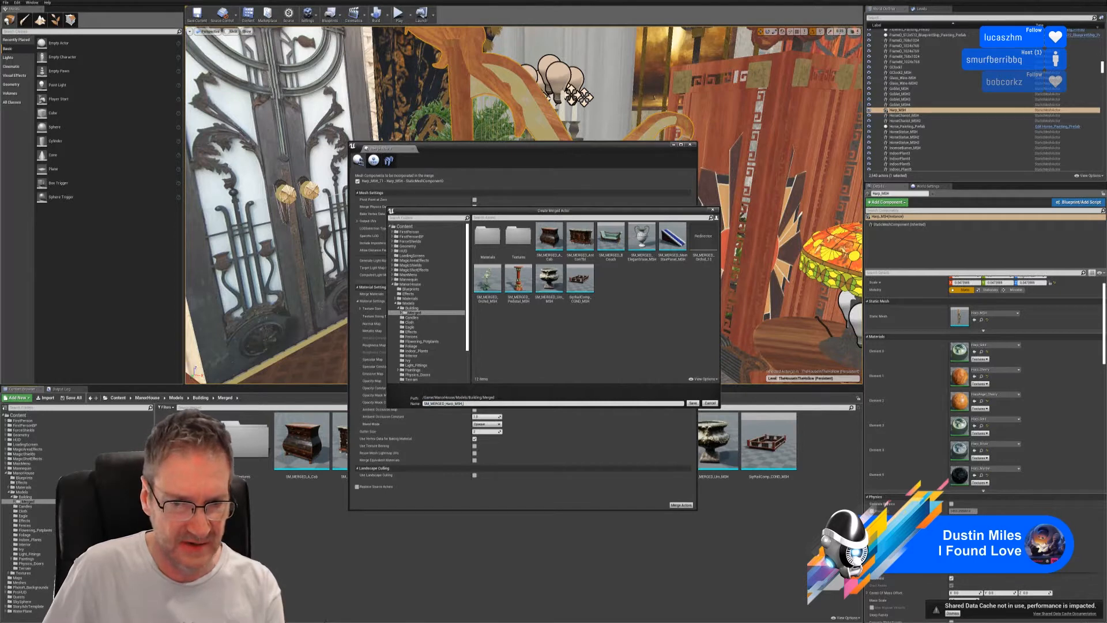
click(693, 403)
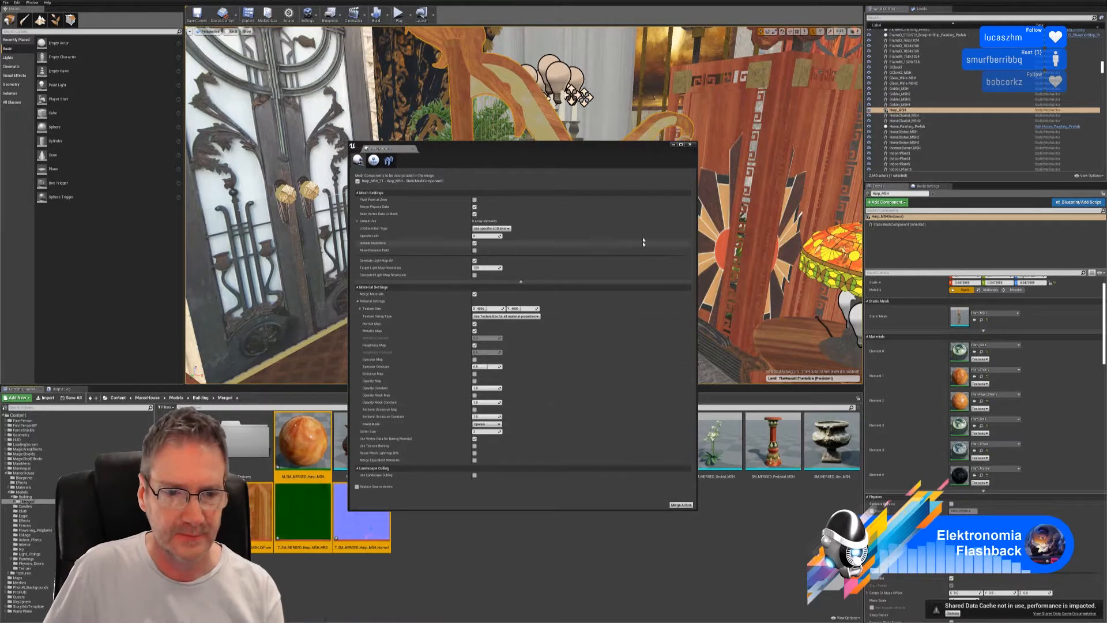
Inspect the newly merged harp mesh's frame and strings from several angles in the mesh editor, and close the editor.
click(674, 145)
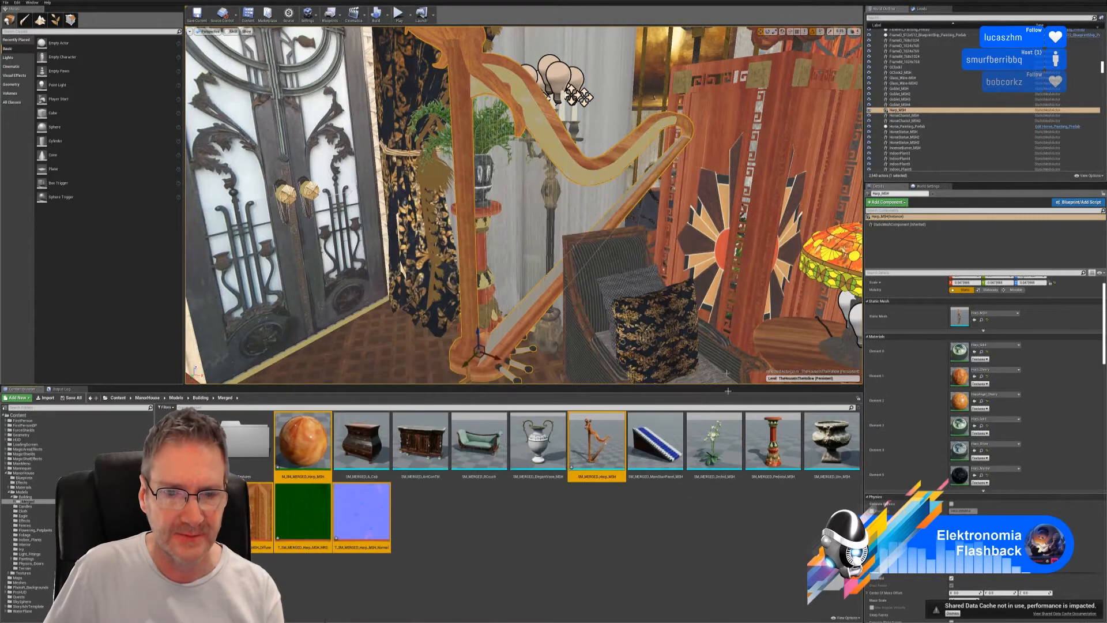
double_click(600, 447)
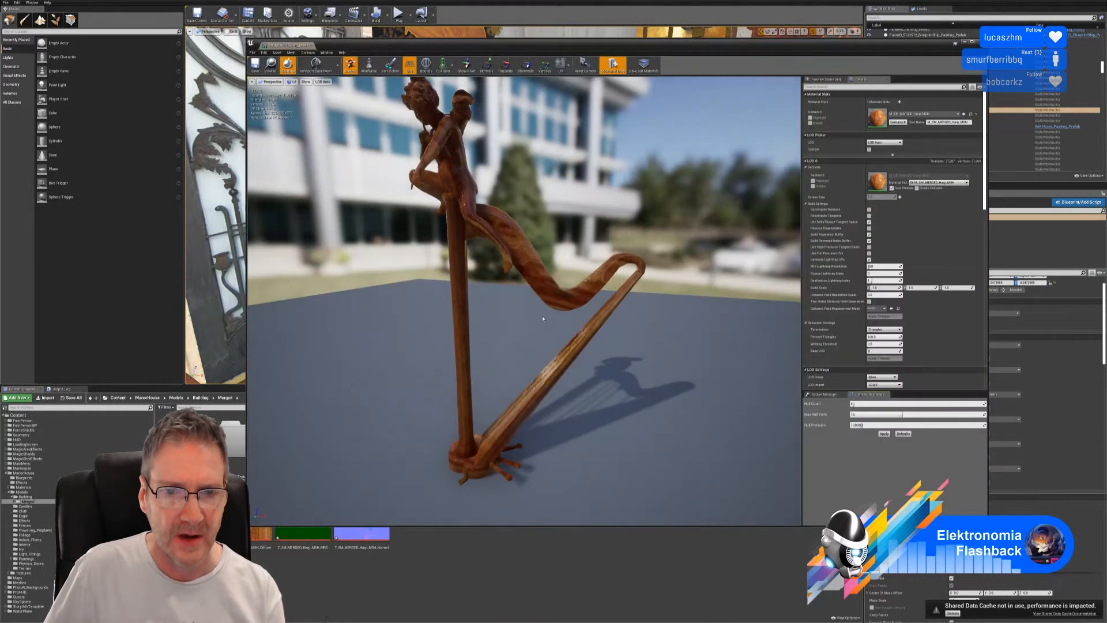
right_drag(524, 300, 522, 282)
mouse_move(522, 283)
middle_down()
mouse_move(588, 308)
mouse_move(516, 265)
middle_up()
scroll(524, 299, up, 5)
drag(516, 266, 554, 282)
middle_drag(524, 300, 515, 363)
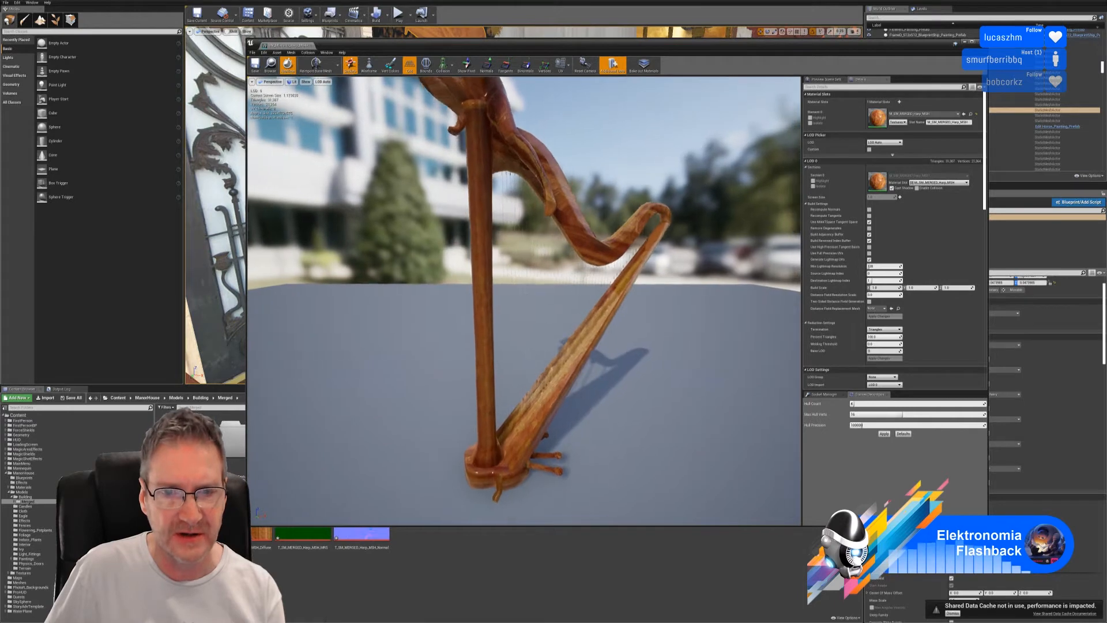
scroll(524, 300, up, 5)
drag(524, 300, 533, 348)
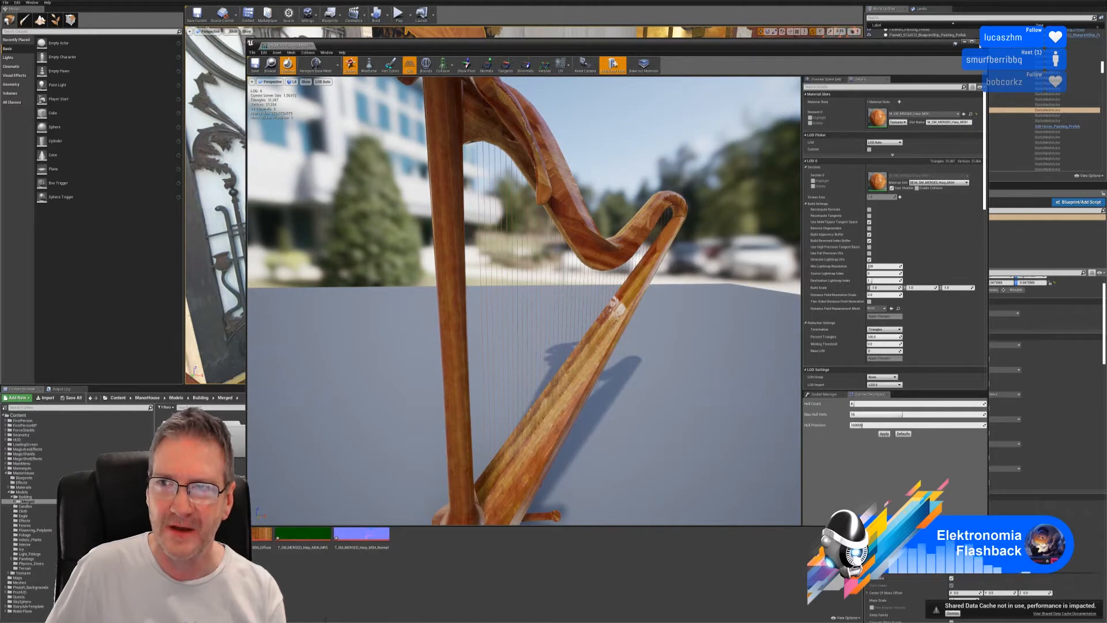
click(980, 44)
Delete the merged harp mesh with its merged material and its diffuse, MRS and normal textures from the Merged folder.
right_drag(544, 351, 571, 341)
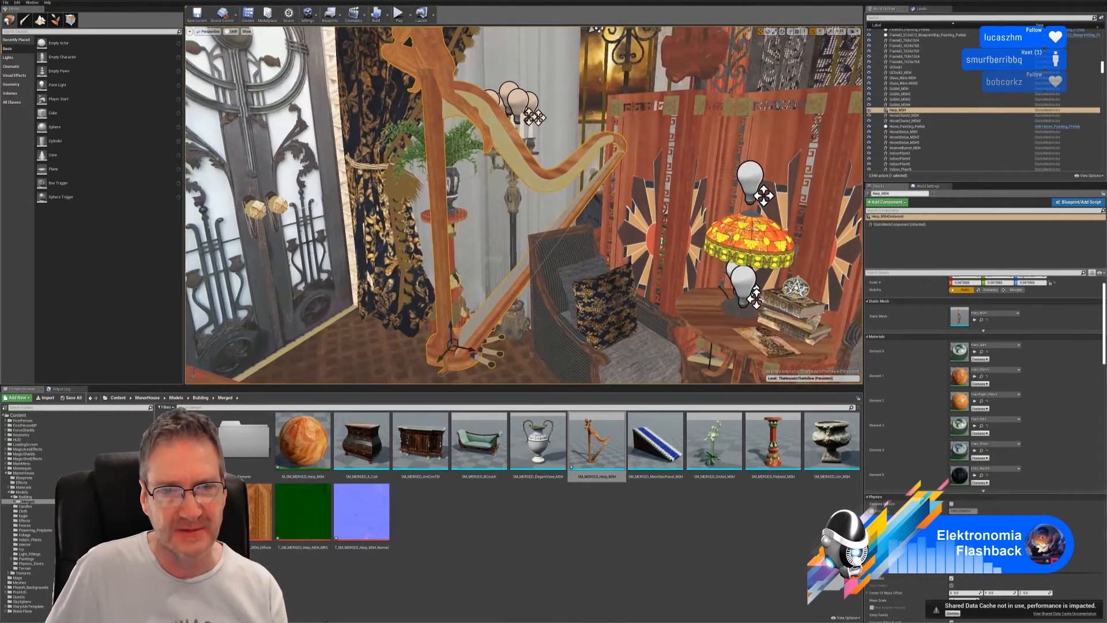
ctrl+click(307, 460)
ctrl+click(260, 506)
ctrl+click(311, 503)
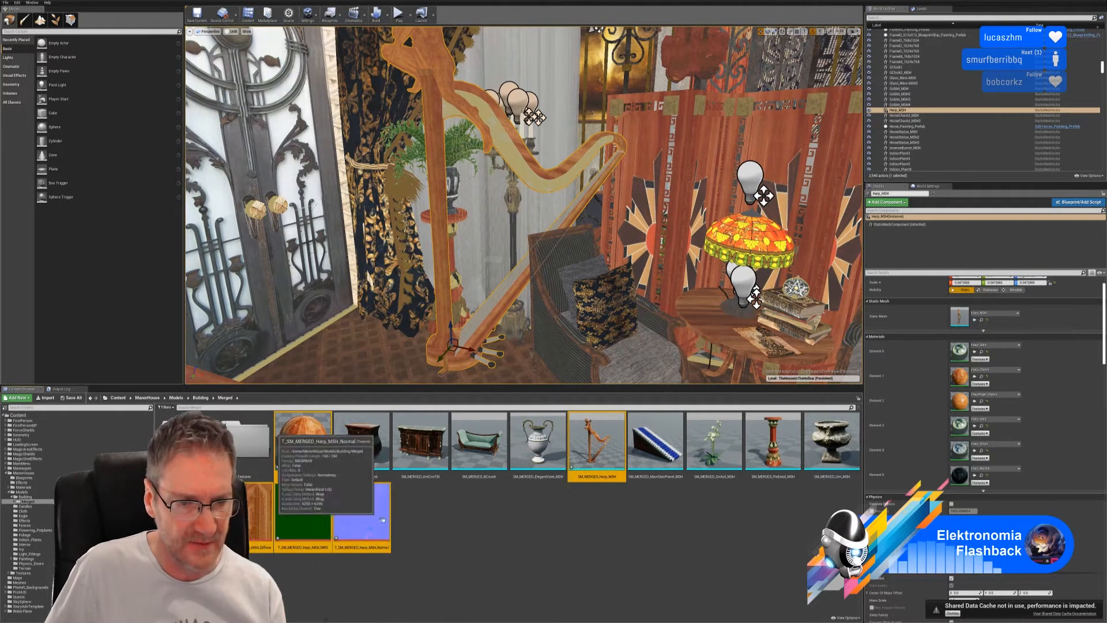
ctrl+click(362, 510)
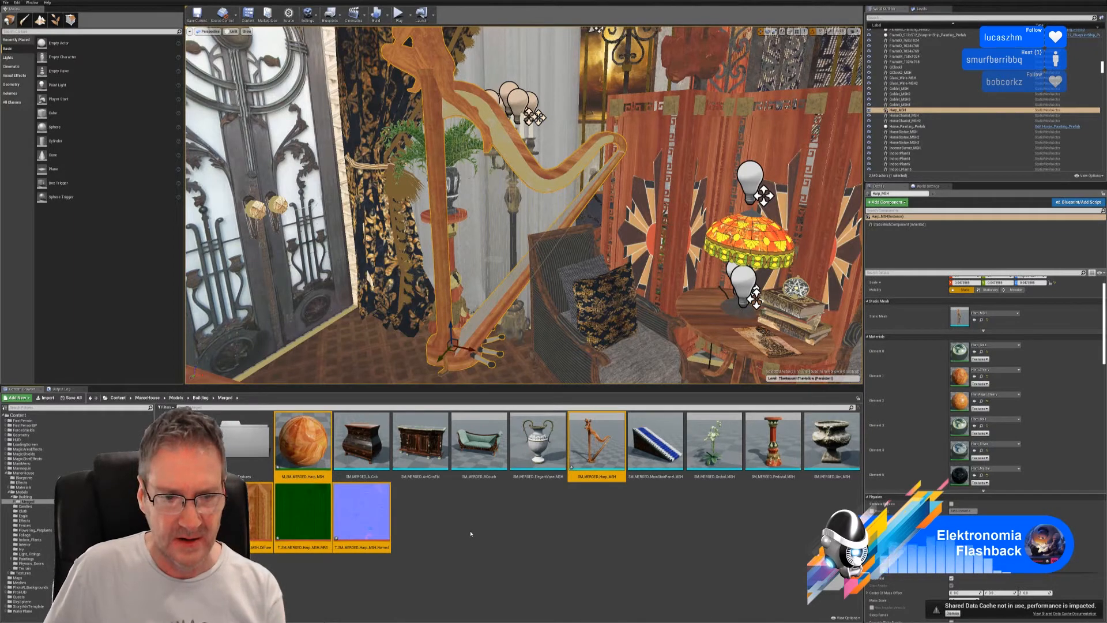
right_click(372, 414)
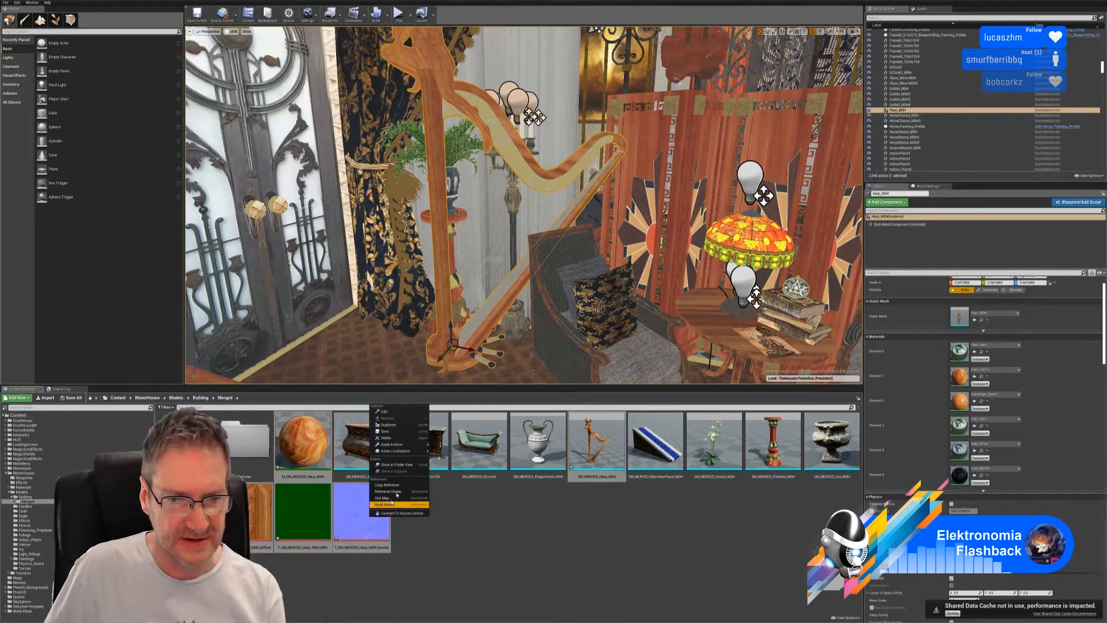
click(385, 438)
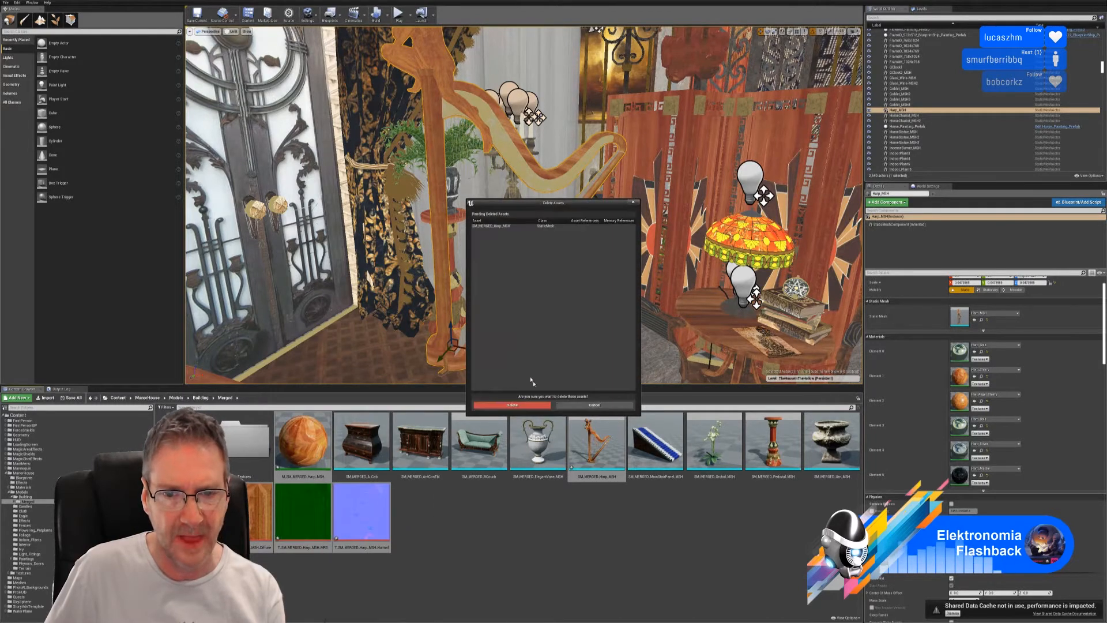
click(510, 405)
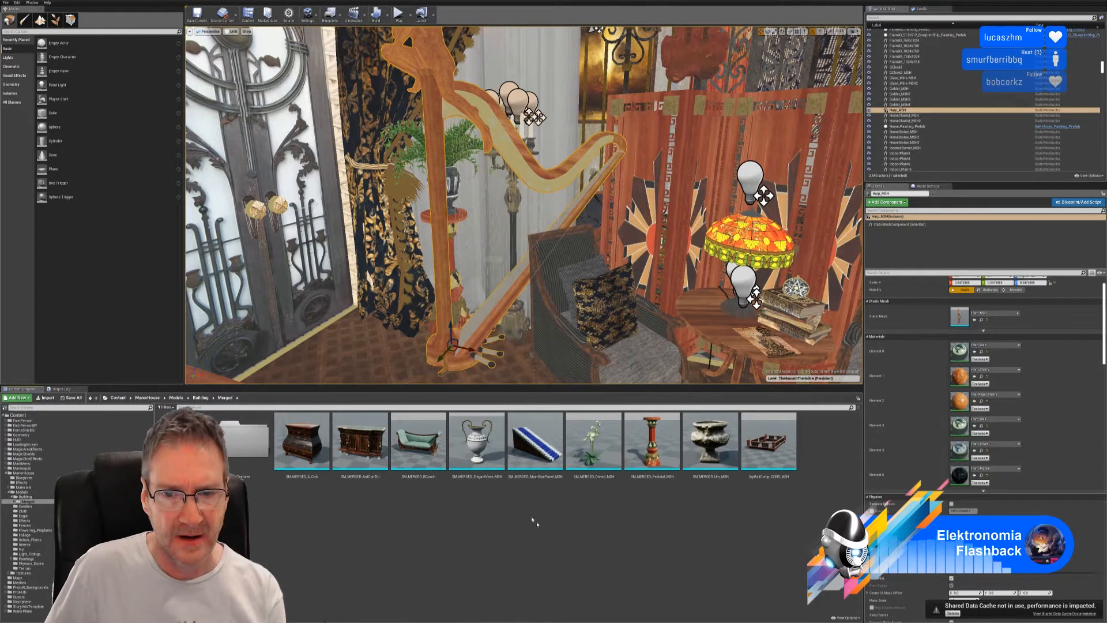
Select the French armchair standing beside the harp near the stained-glass lamp and examine it up close.
key(s)
right_drag(396, 306, 443, 354)
click(272, 151)
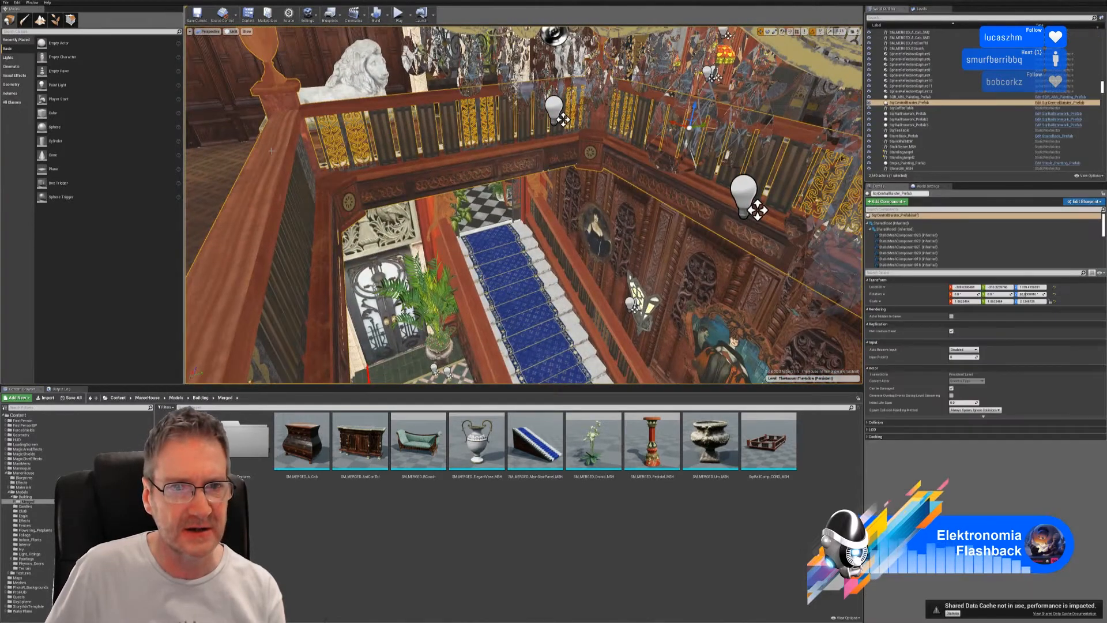
key(Escape)
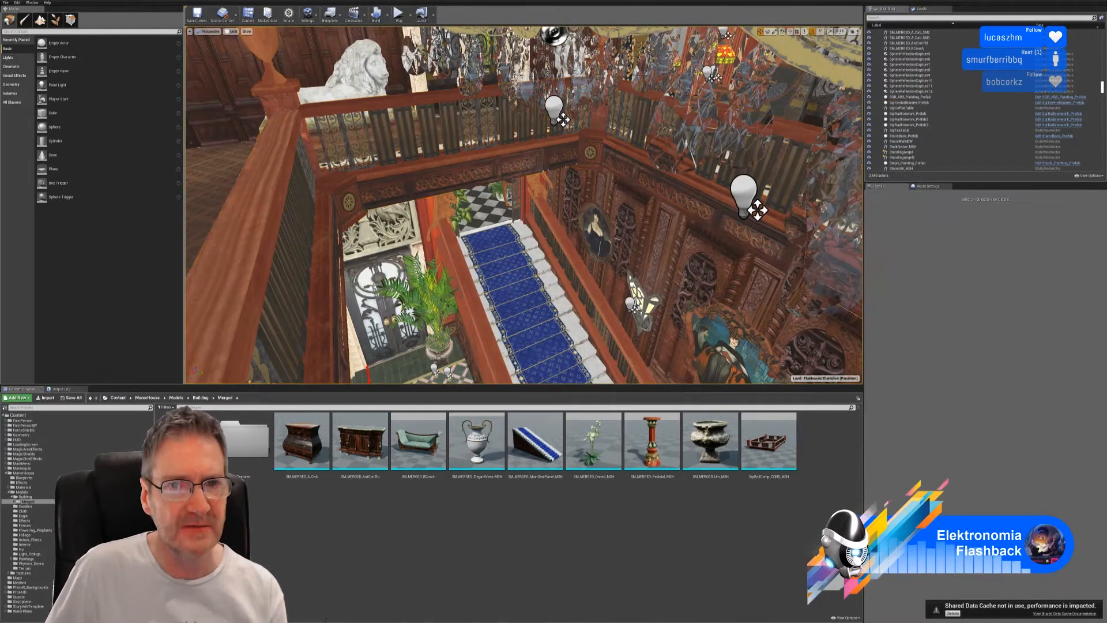
right_drag(523, 205, 398, 193)
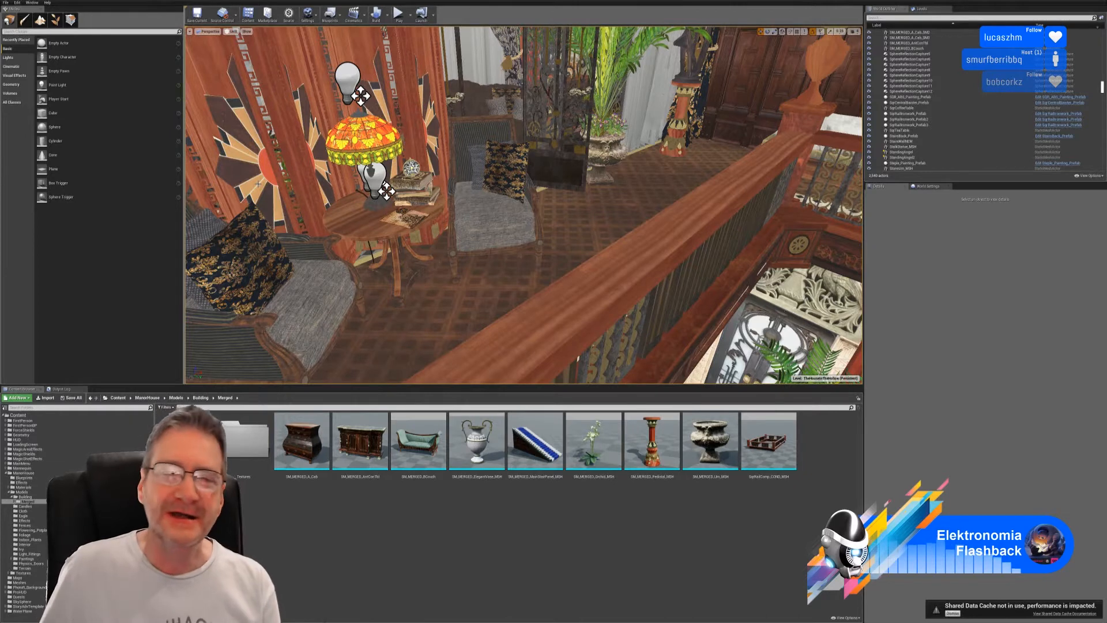
right_drag(464, 282, 403, 302)
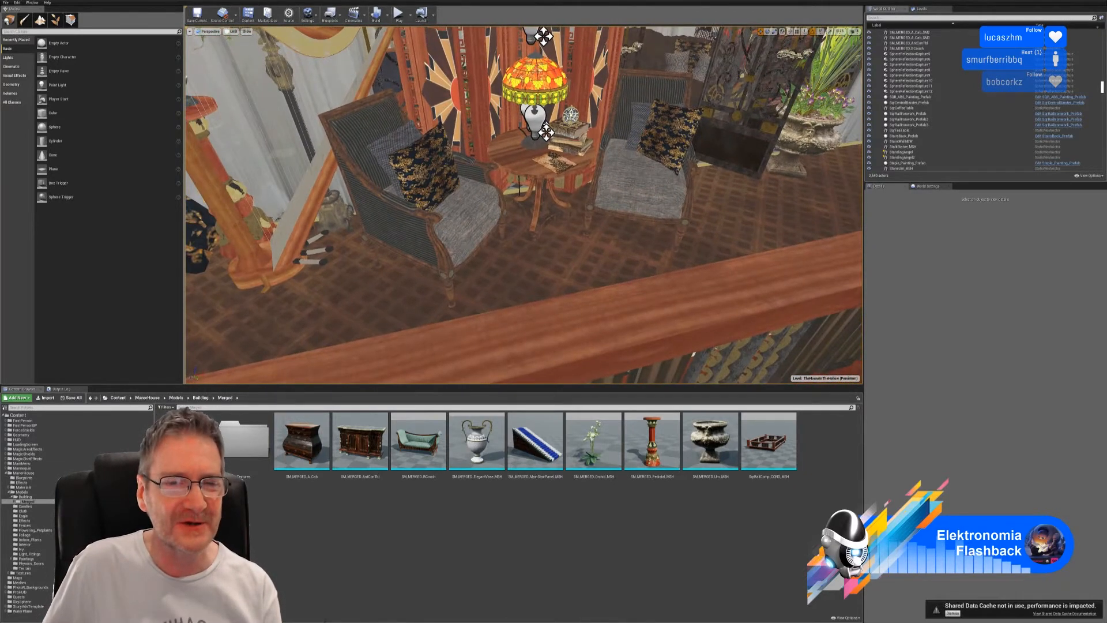
click(435, 241)
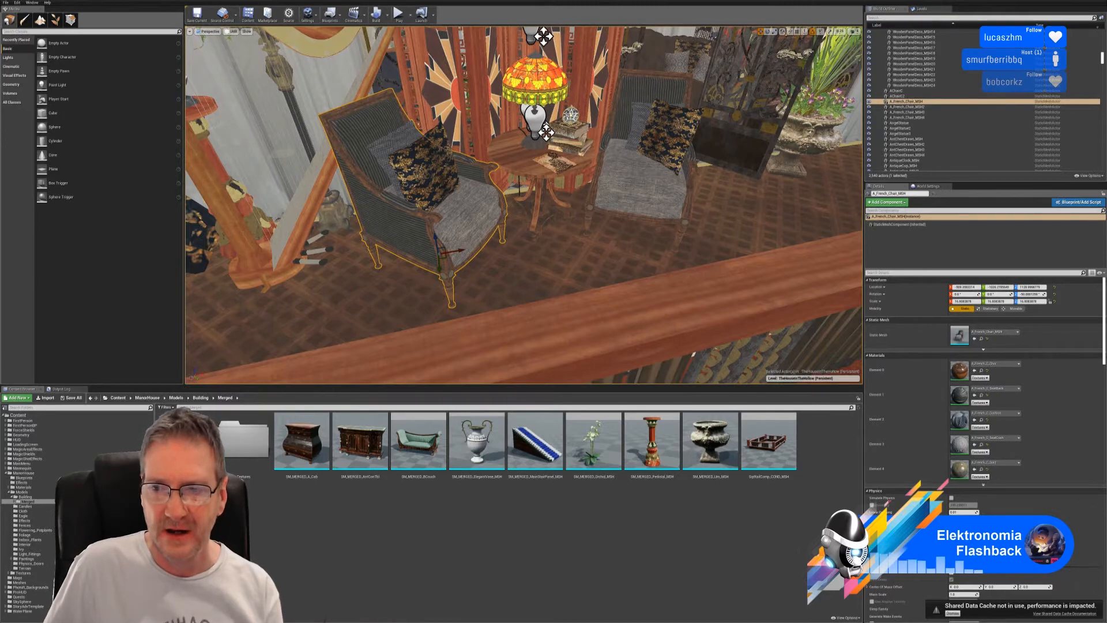
right_drag(548, 285, 478, 291)
key(w)
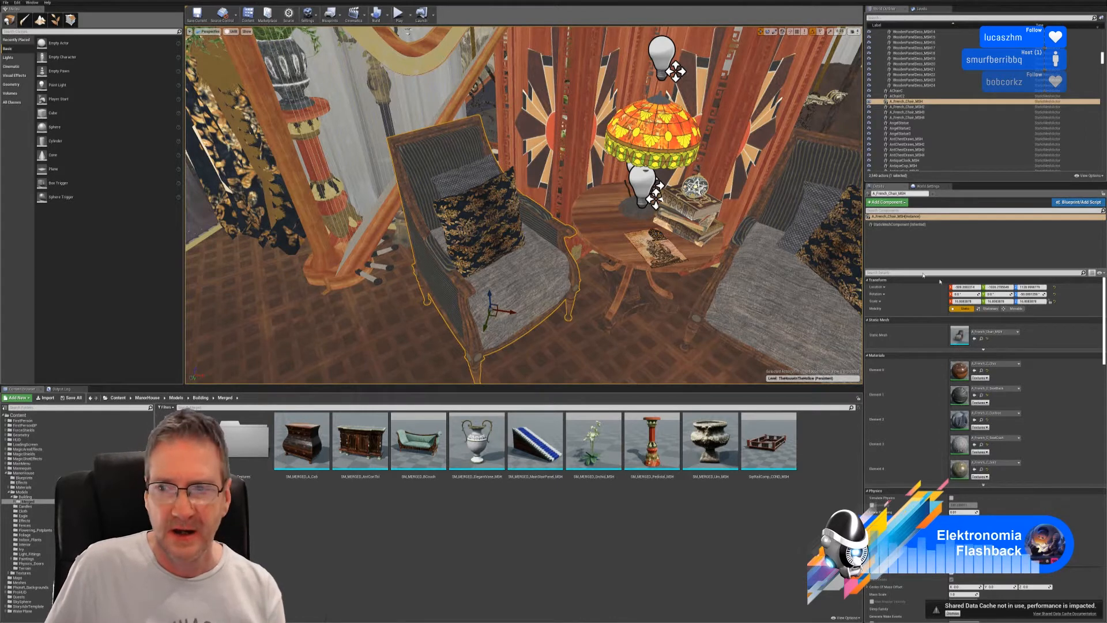
Open the French armchair's wooden frame material, view its base color texture full size, and close the editor.
double_click(959, 369)
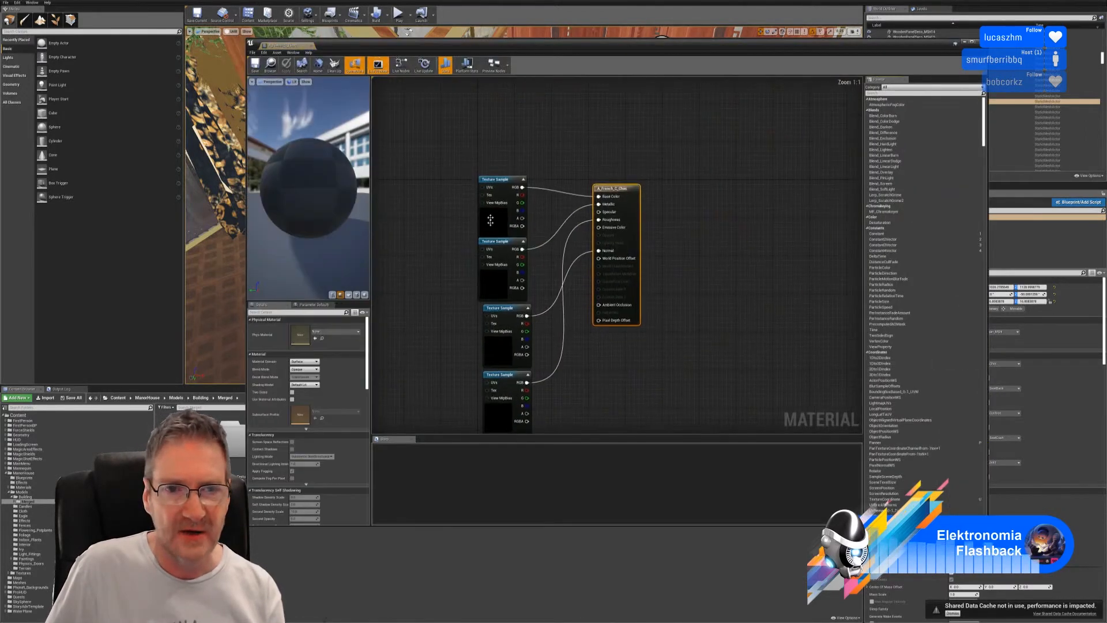
click(490, 222)
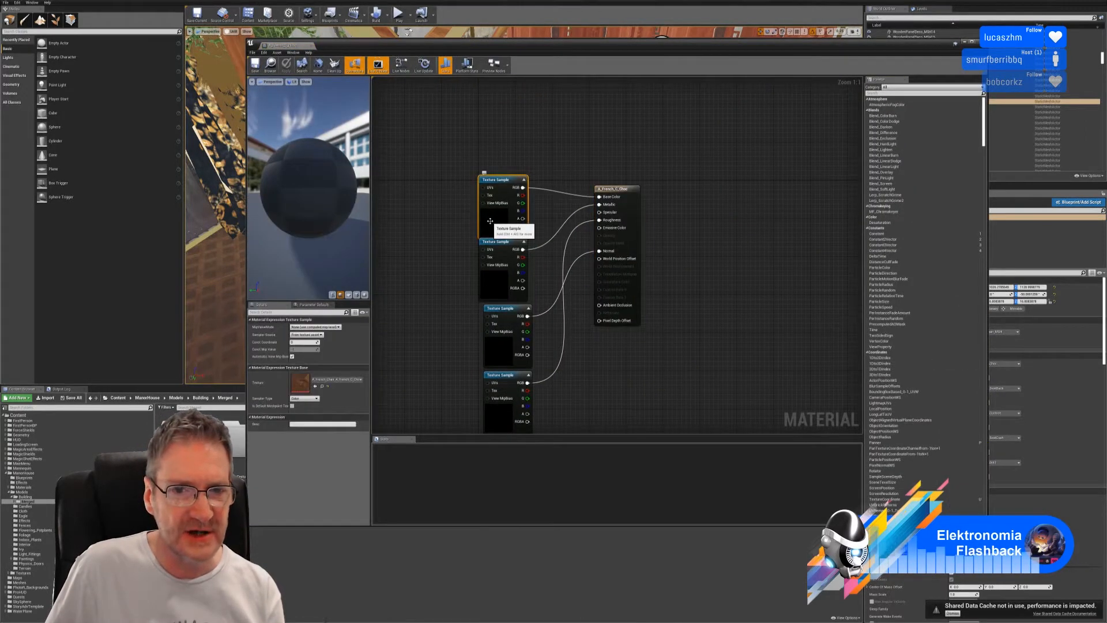
double_click(299, 382)
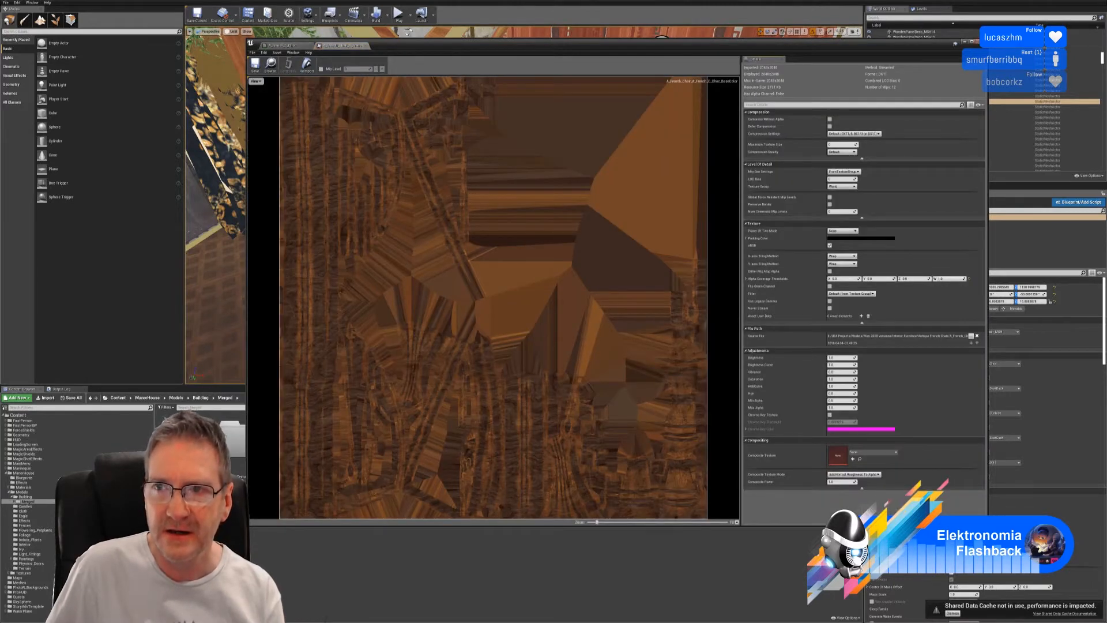
click(978, 42)
Open the armchair's seat back material, view its striped base color texture full size, and close the editor.
double_click(957, 395)
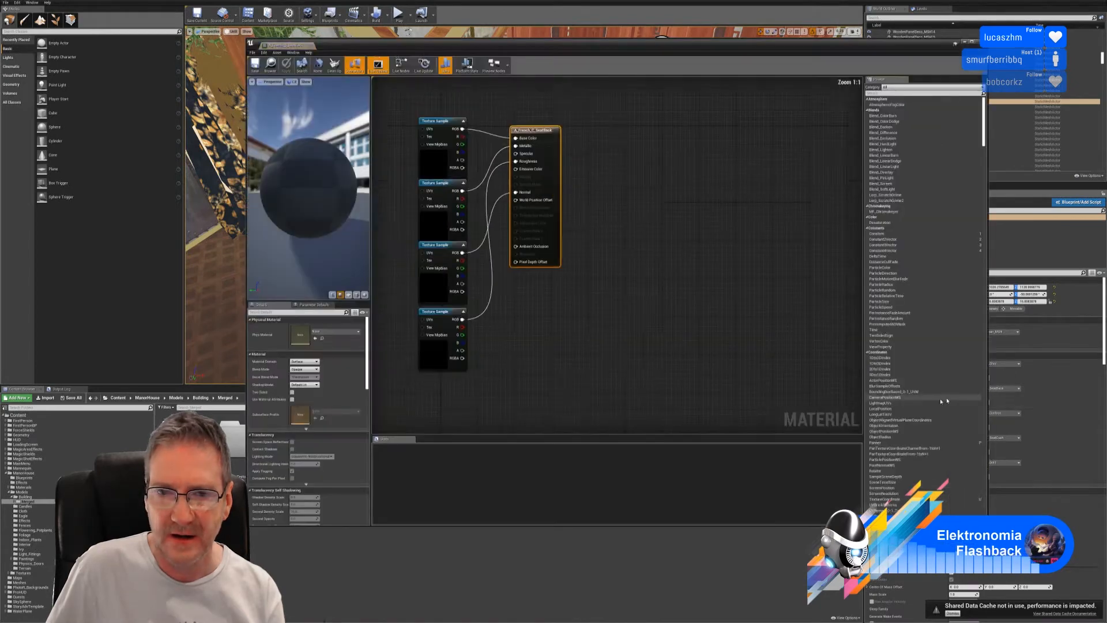
click(519, 216)
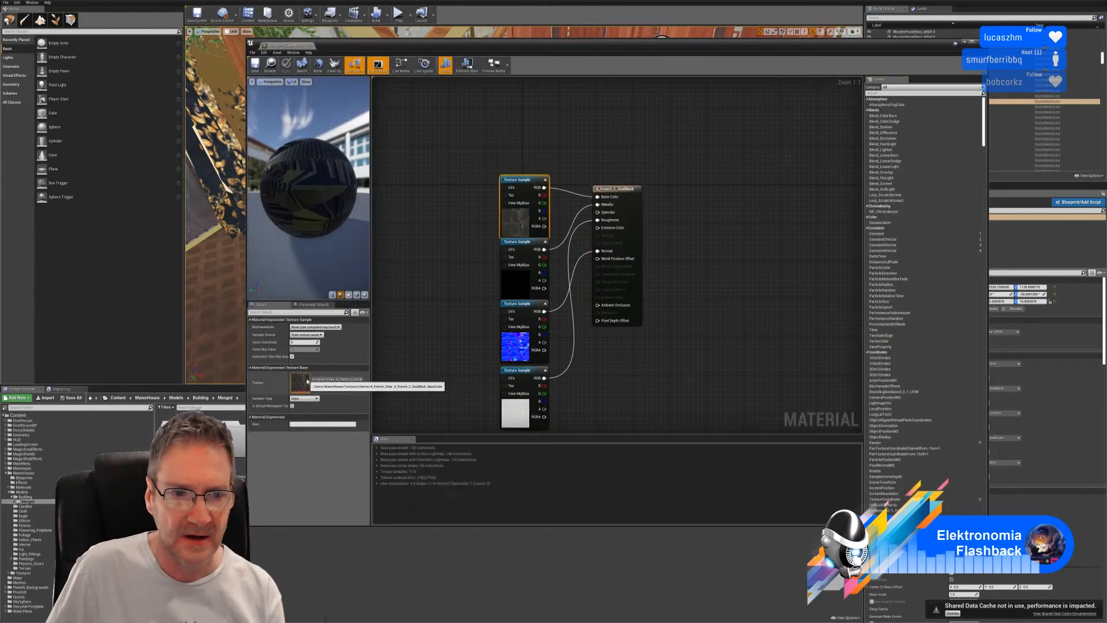
double_click(307, 382)
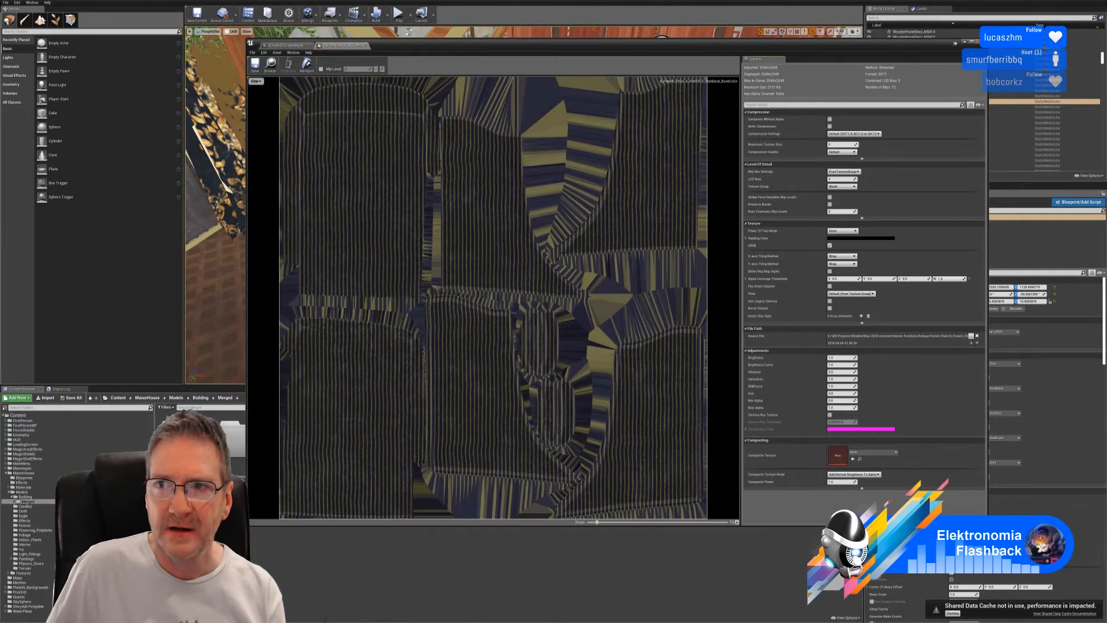
click(979, 42)
Open the armchair's cushion material, view its base color texture full size, and close the editor.
double_click(958, 418)
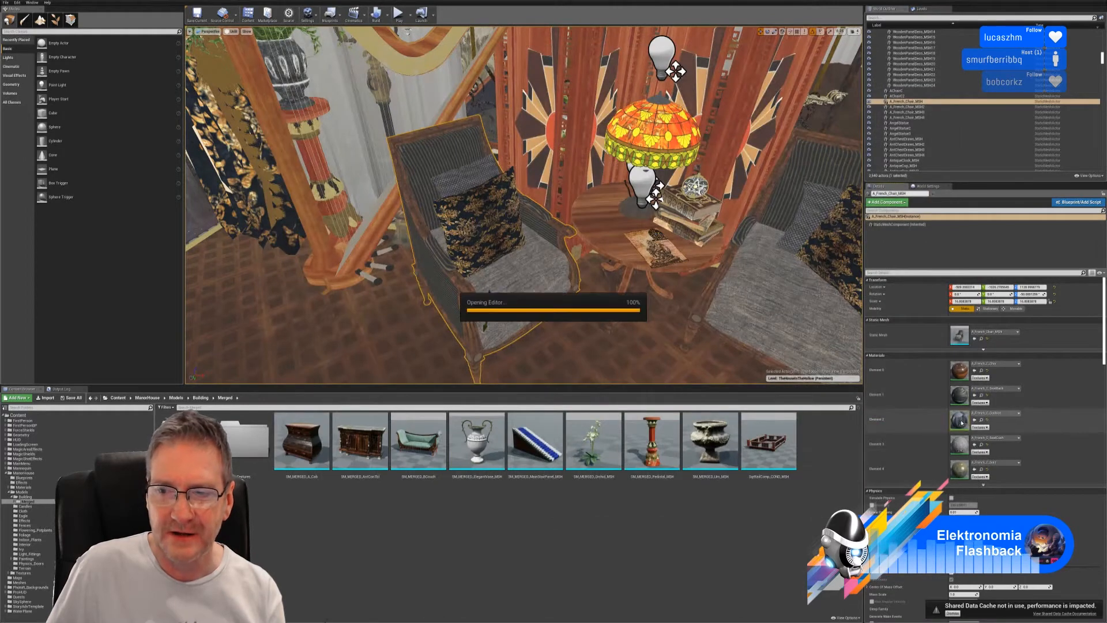
click(530, 212)
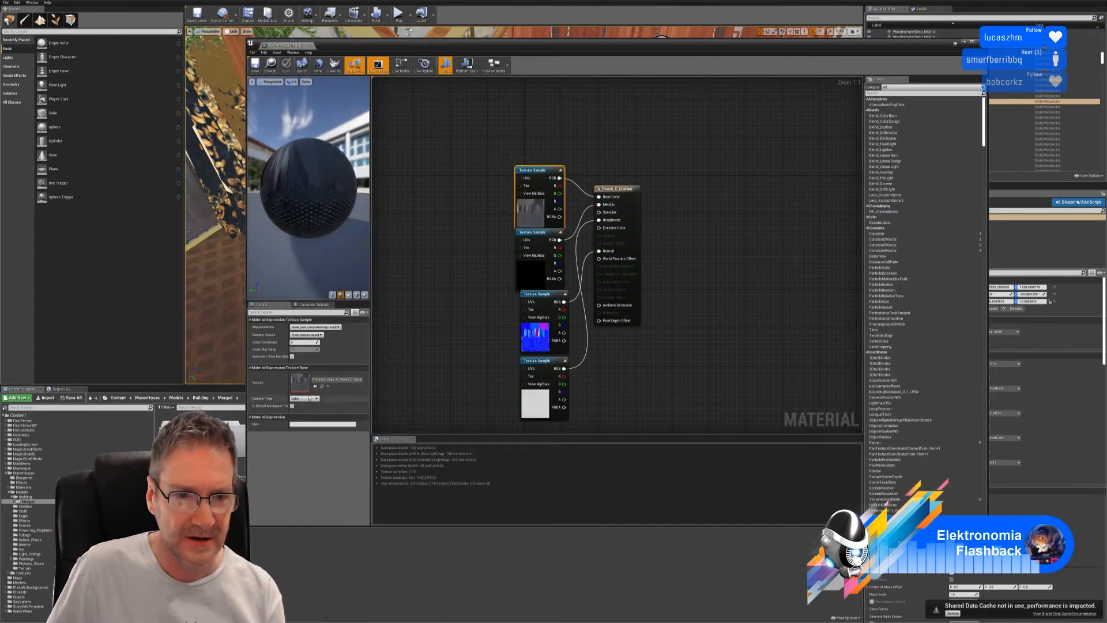
double_click(300, 381)
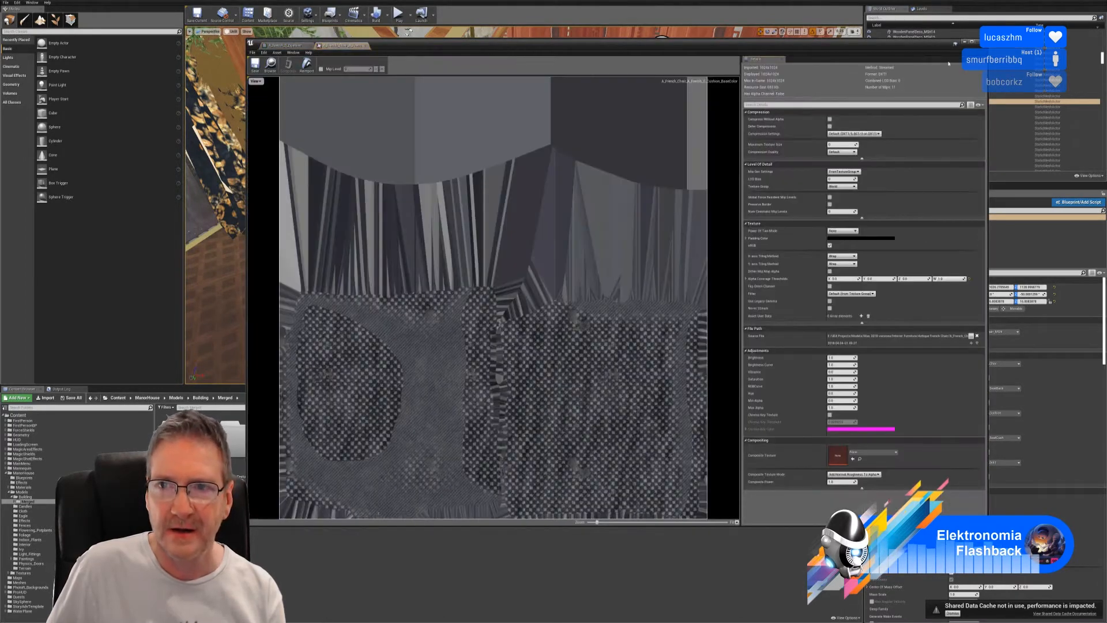
click(979, 41)
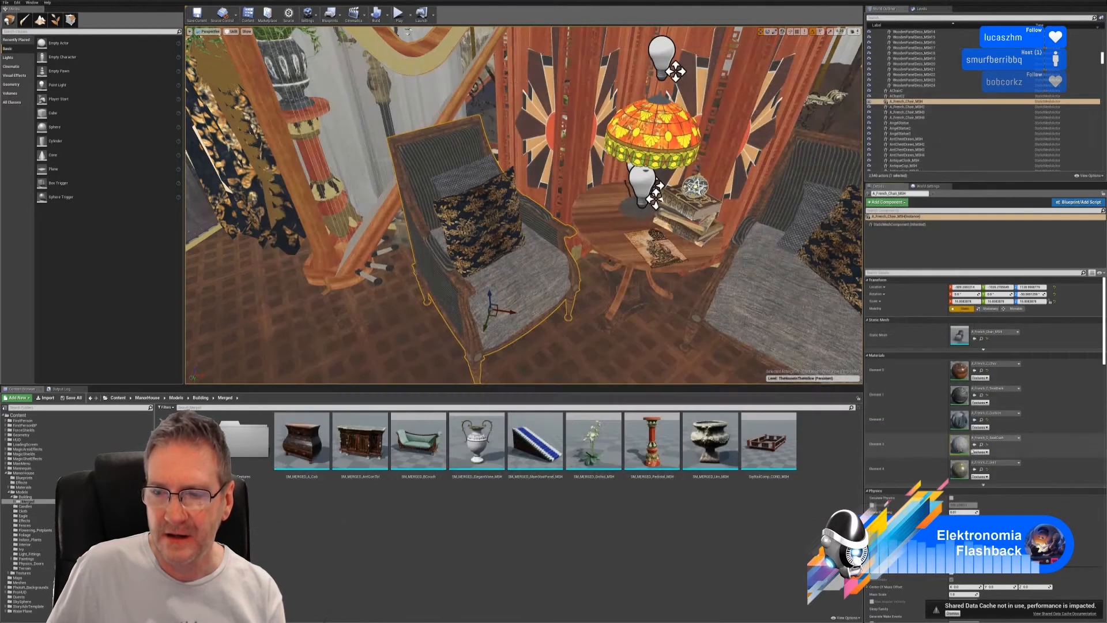
Open the armchair's seat cloth material and view its base color texture full size.
double_click(960, 444)
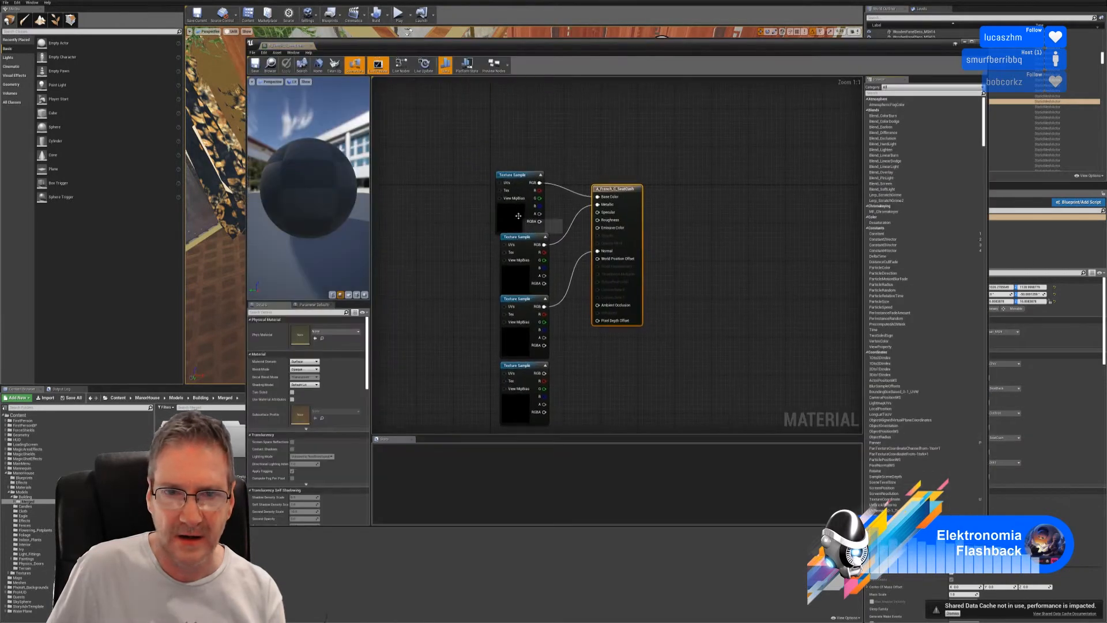
click(518, 216)
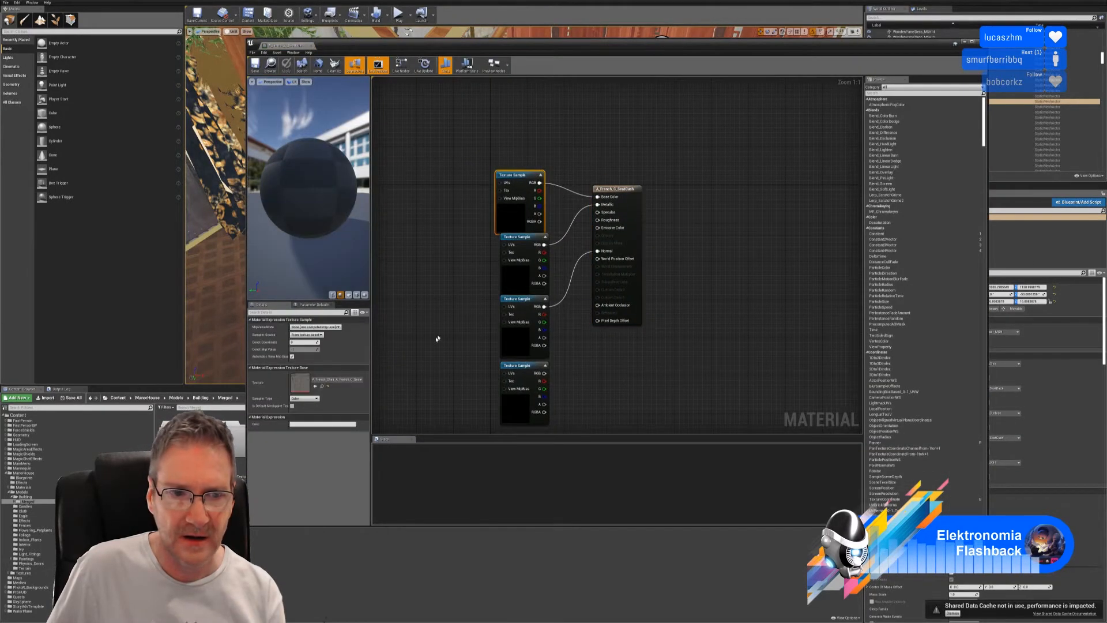
double_click(303, 391)
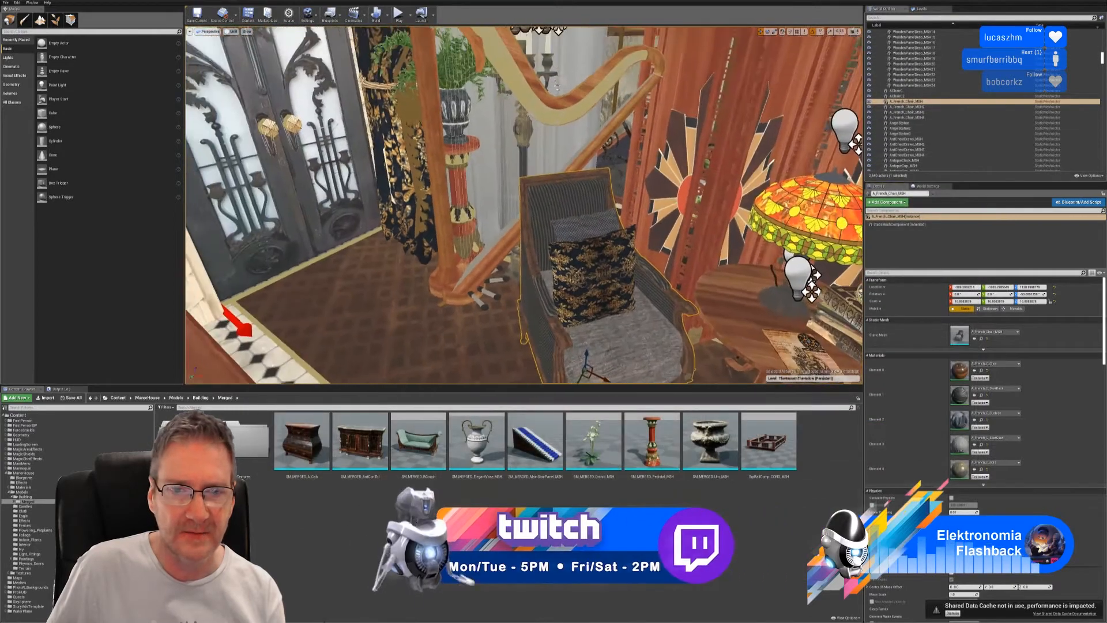
Try lowering the French armchair through the floor away from its patterned pillow, undo the move, and clear the selection.
drag(587, 354, 584, 503)
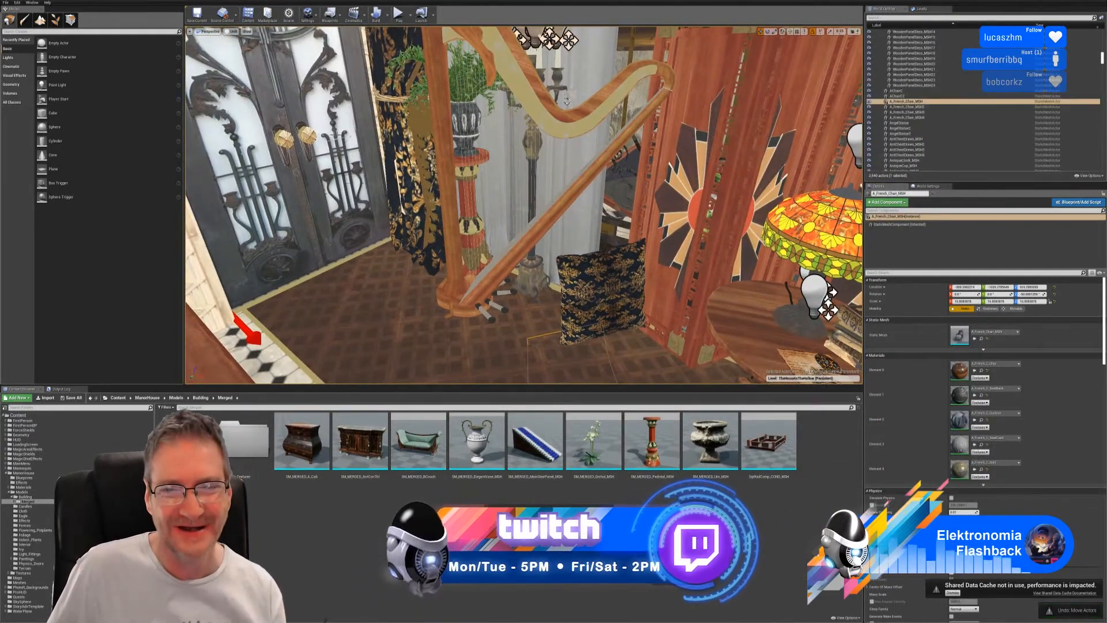
right_drag(506, 288, 527, 304)
key(ctrl+z)
key(Escape)
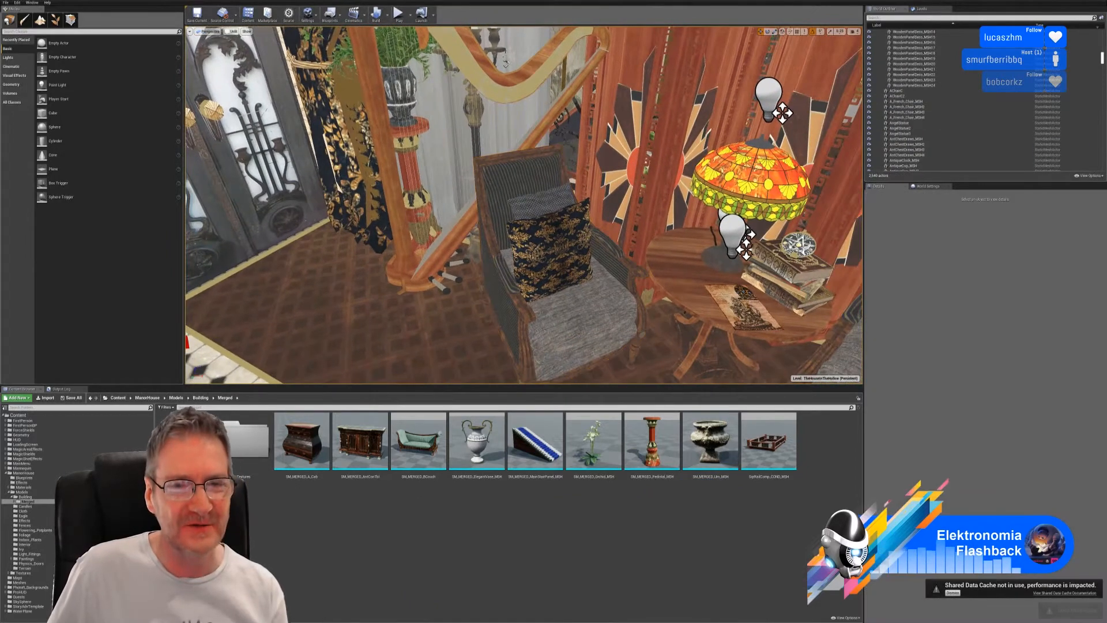
Examine the French armchair's frame, backrest and seat up close from the front beside the lamp table.
right_drag(506, 62, 511, 98)
key(w)
key(a)
key(s)
right_drag(786, 132, 801, 135)
key(w)
key(s)
key(s)
mouse_move(524, 205)
right_down()
mouse_move(502, 209)
mouse_move(522, 209)
right_up()
key(w)
key(s)
mouse_move(425, 221)
right_down()
mouse_move(409, 222)
mouse_move(425, 221)
right_up()
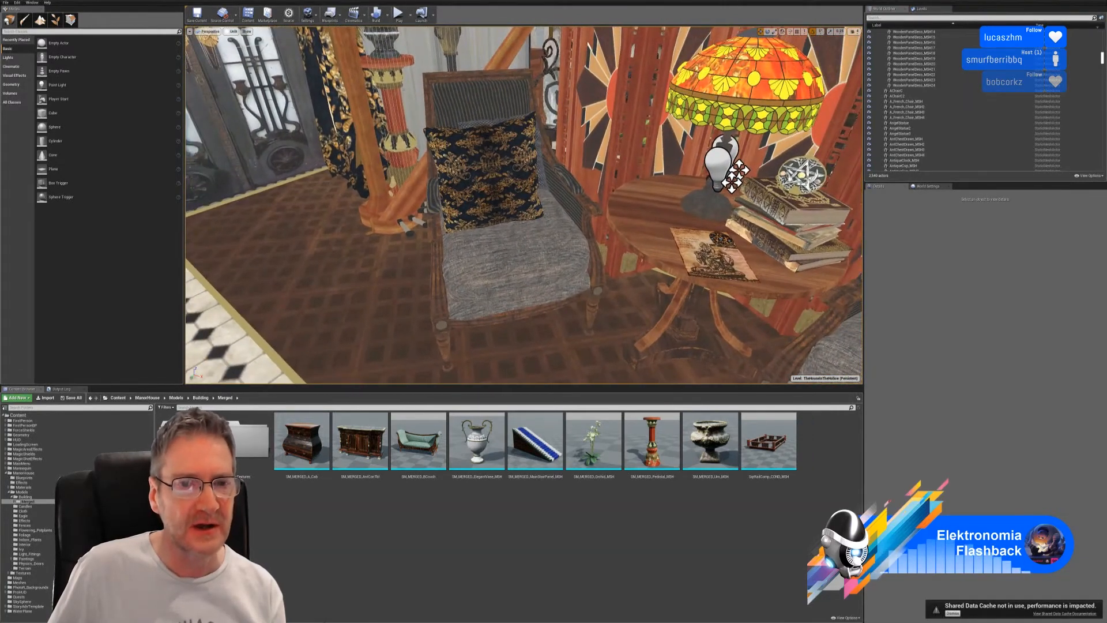
Select the French armchair, bring up the Merge Actors settings for it, and review the chair's detail properties.
click(435, 228)
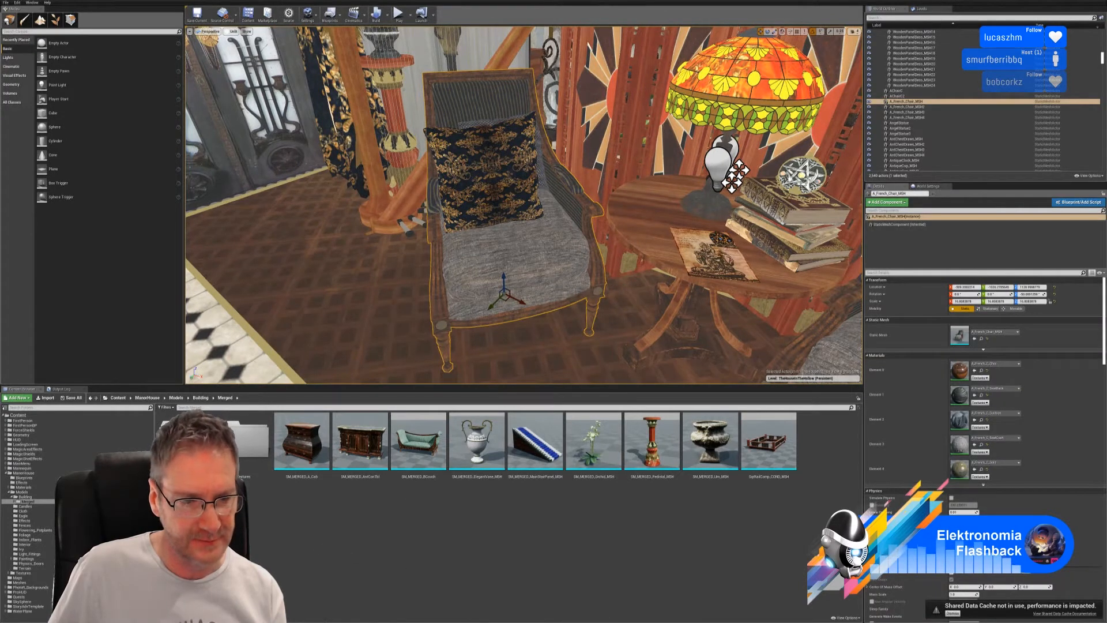
key(alt+Tab)
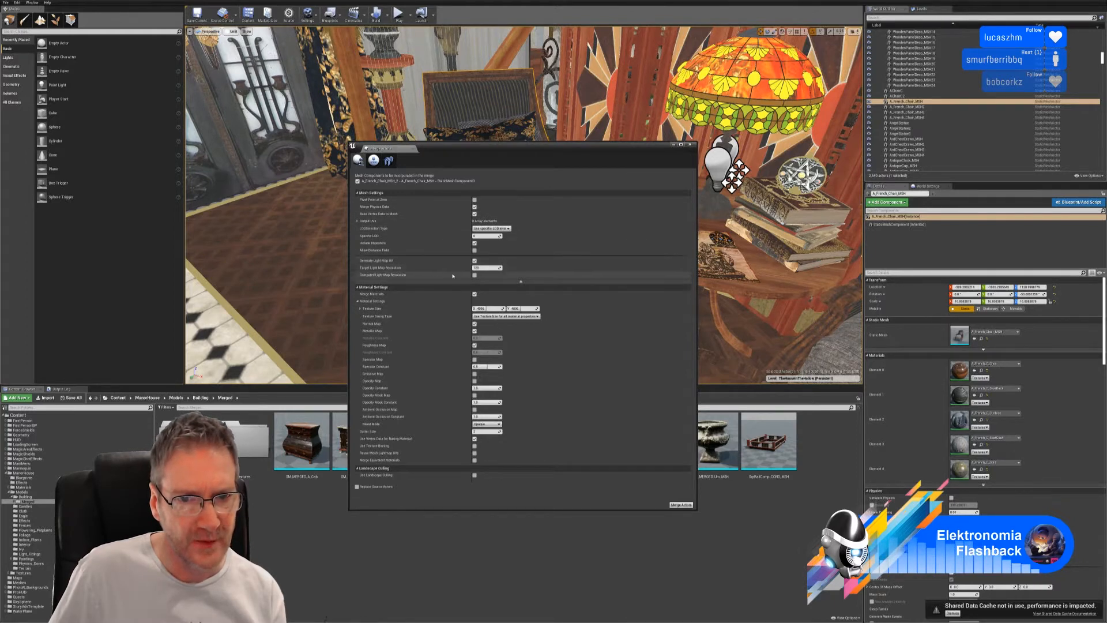
scroll(1058, 438, down, 3)
scroll(1058, 438, down, 12)
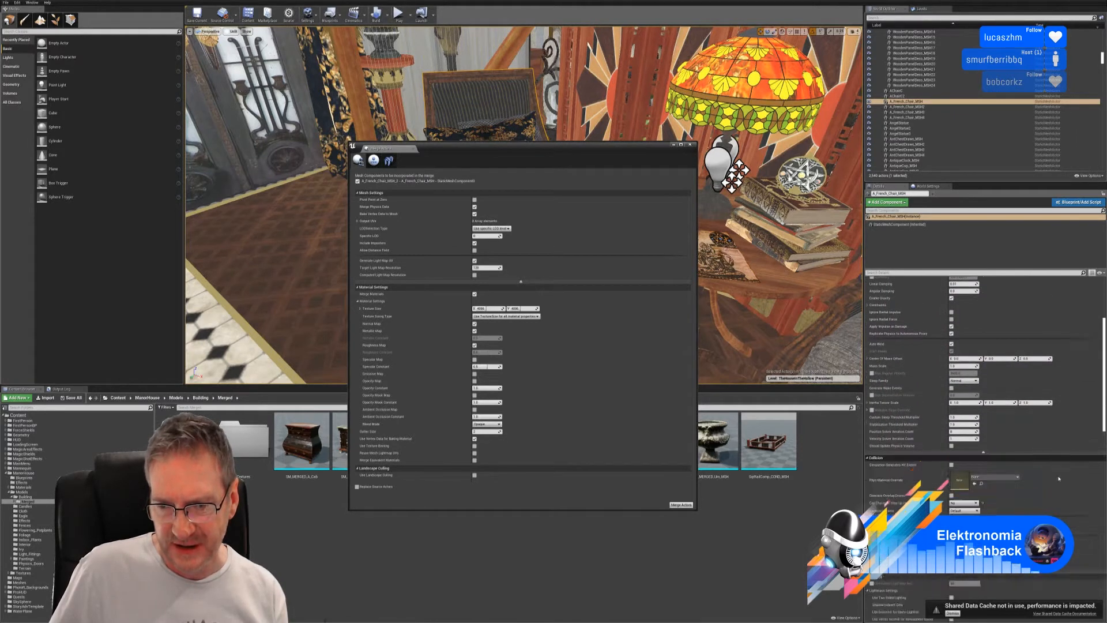
scroll(1053, 477, up, 15)
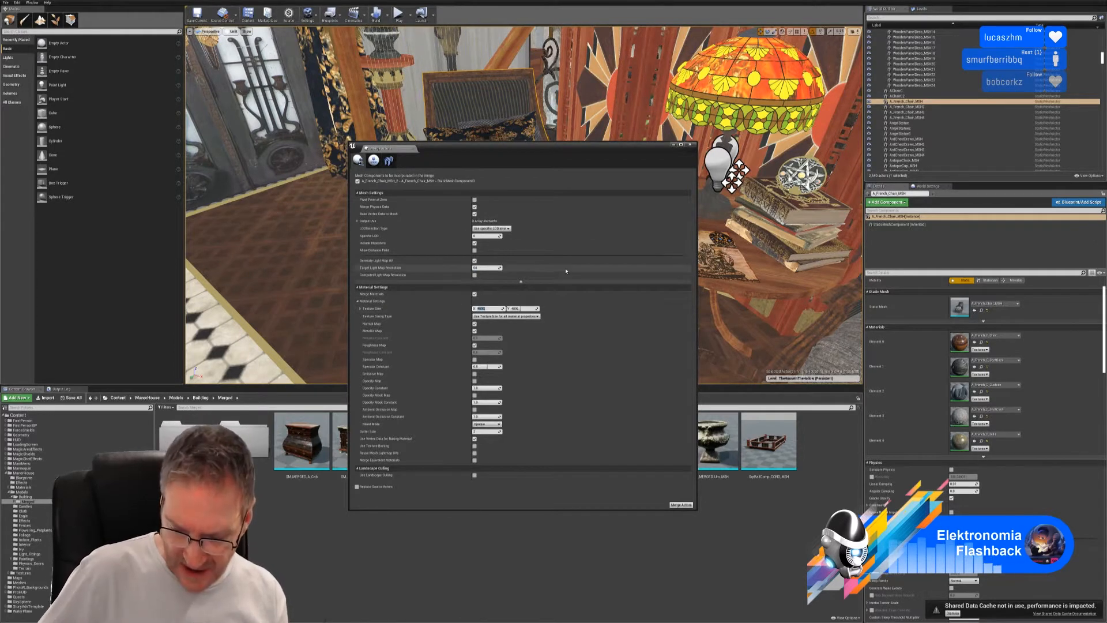
Set the merged material's texture size to 2048 by 2048 and enable Merge Equivalent Materials.
text(2048)
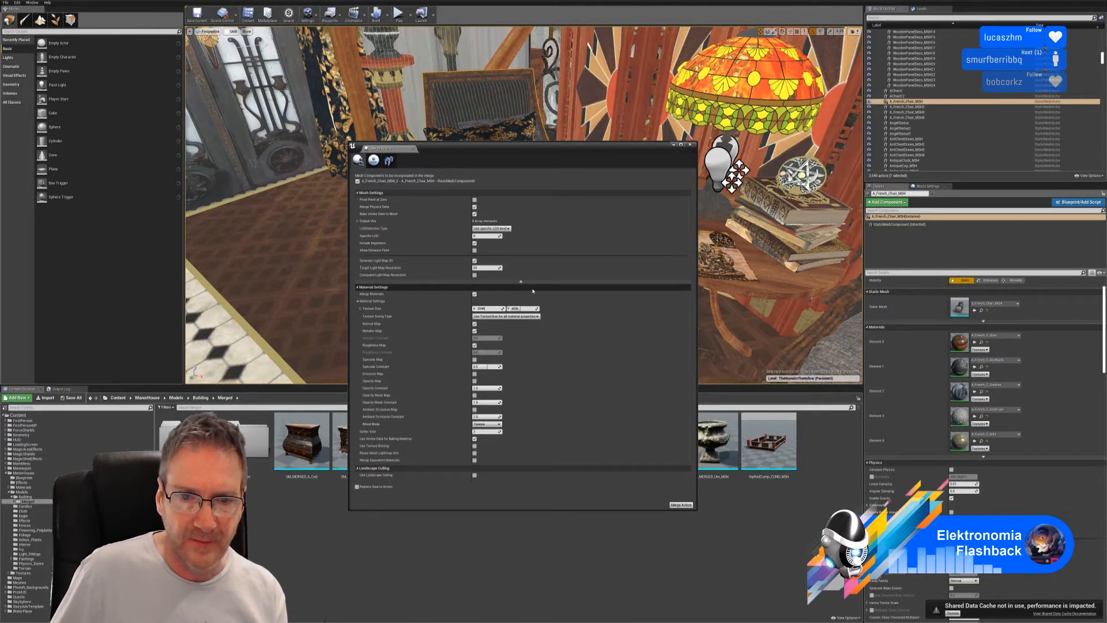
click(517, 309)
text(2048)
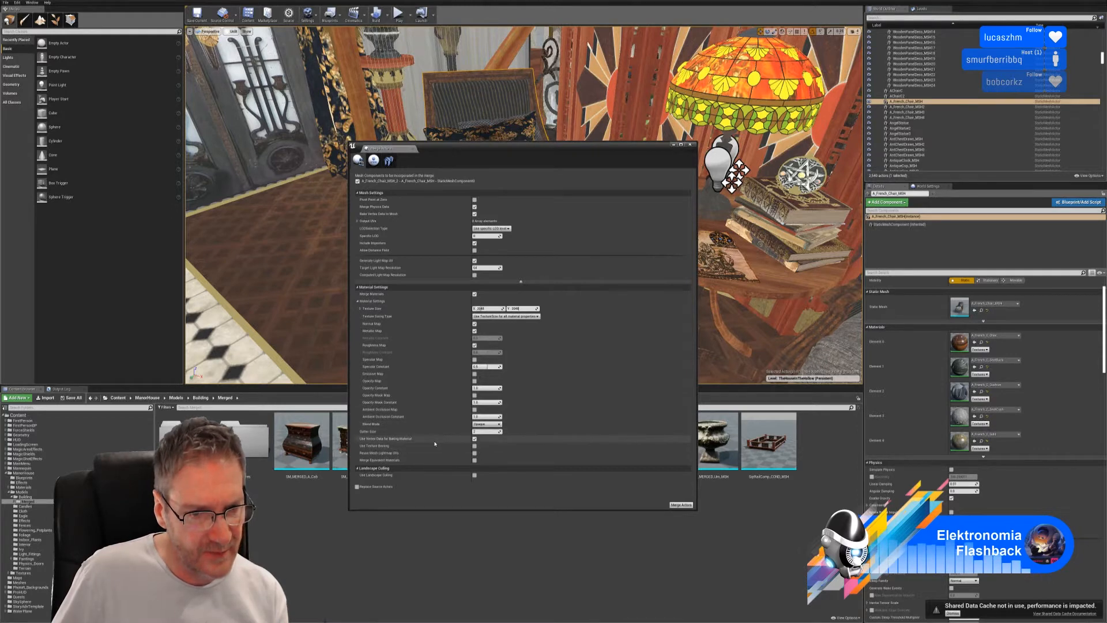
mouse_move(408, 442)
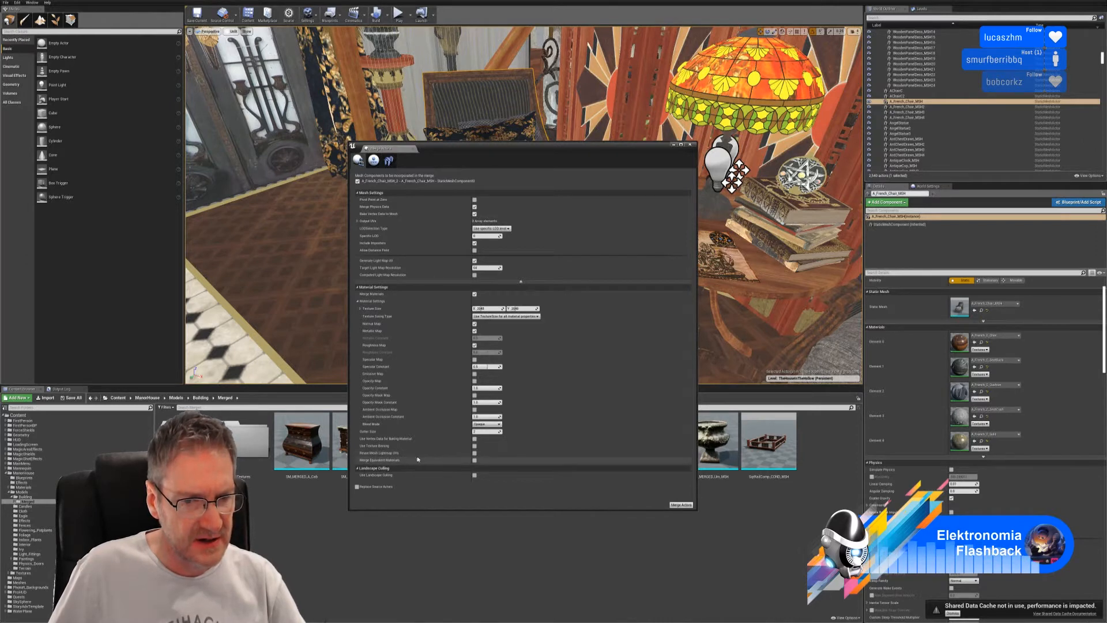
click(475, 460)
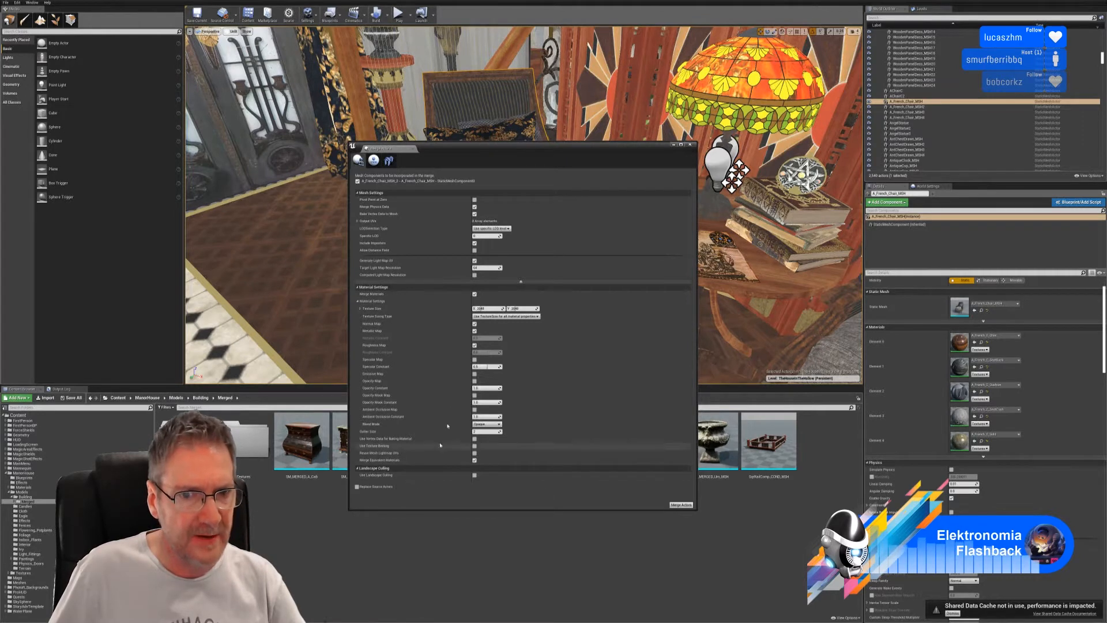
Merge the armchair, saving it as SM_MERGED_A_French_Chair_MSH in the ManorHouse/Models/Building/Merged folder.
click(681, 504)
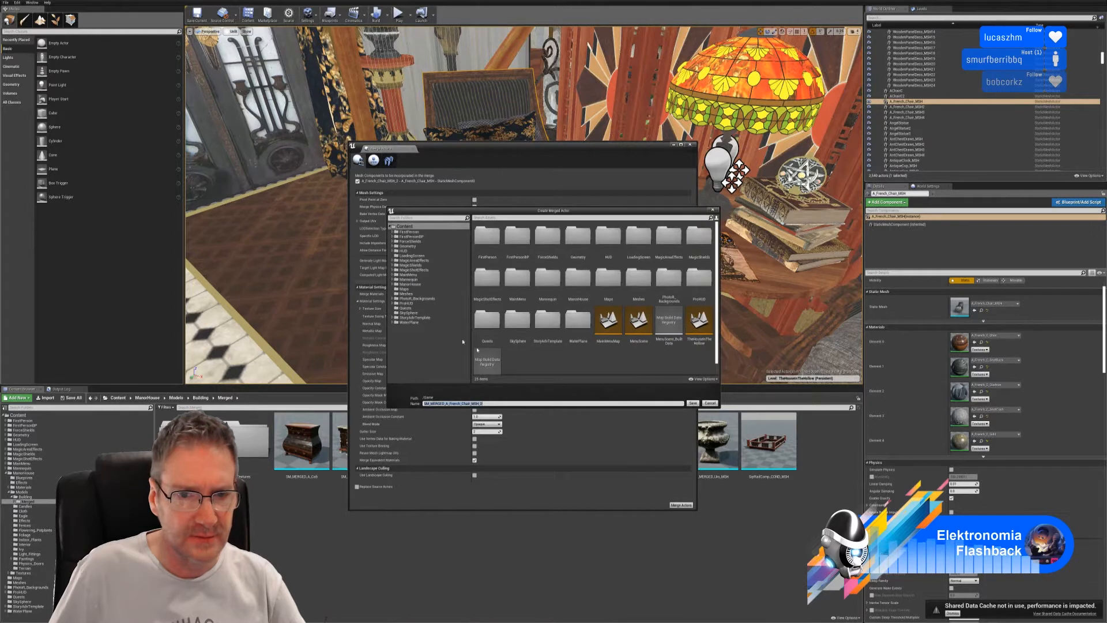
click(392, 284)
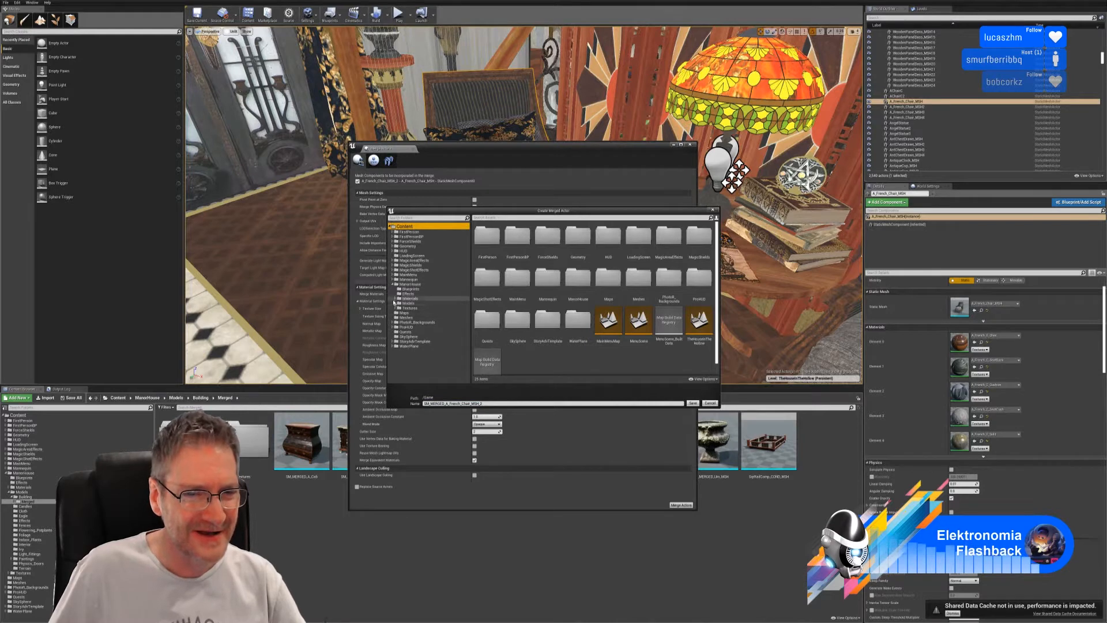
click(395, 303)
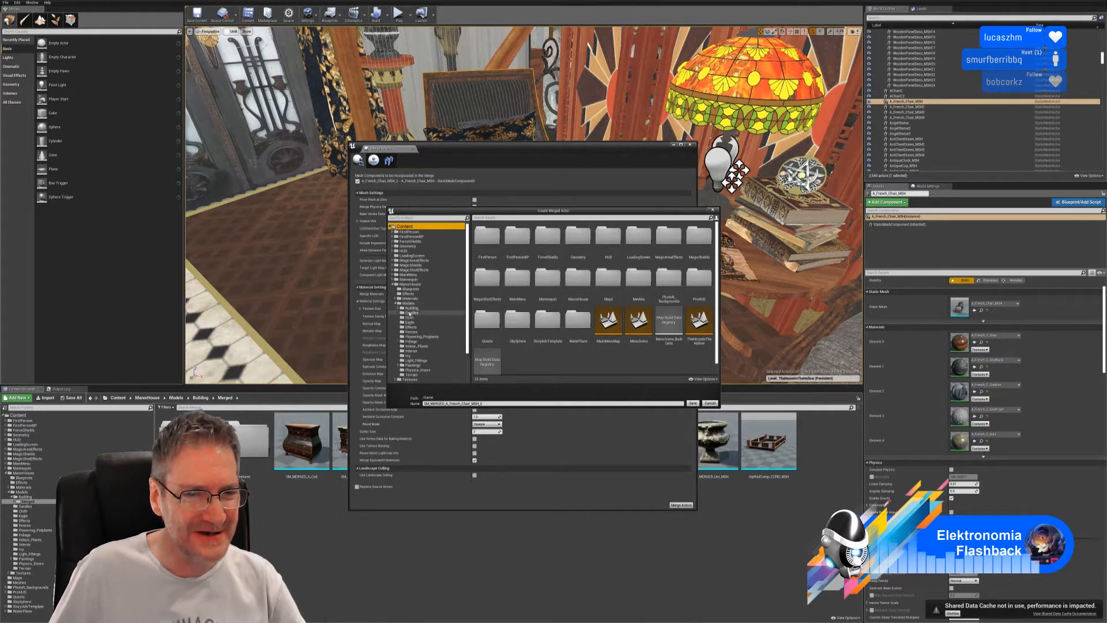
click(402, 307)
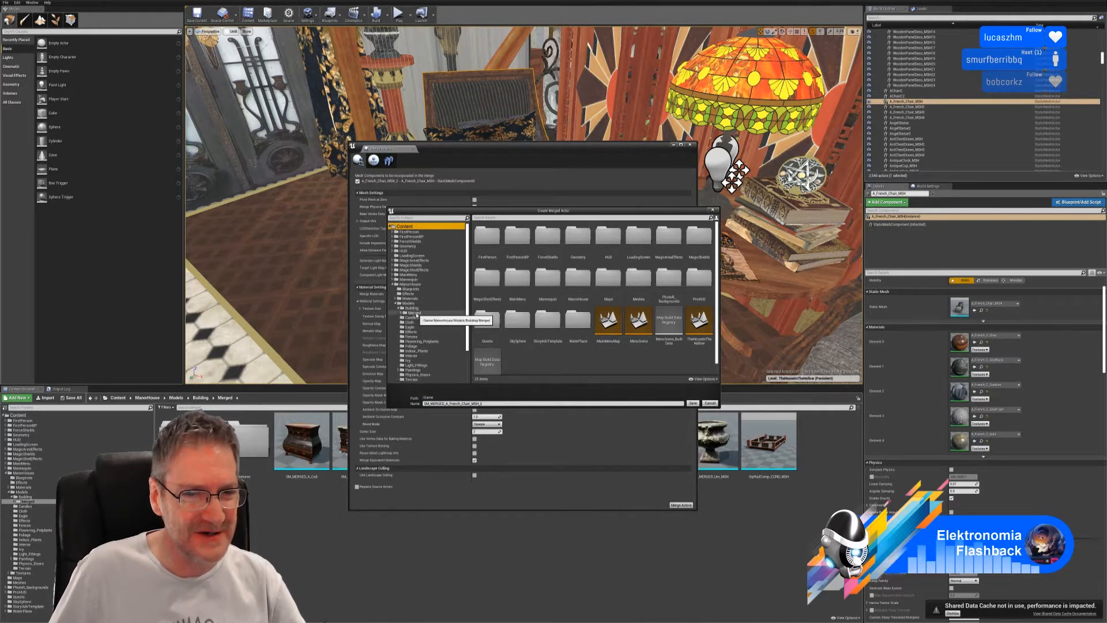
click(414, 313)
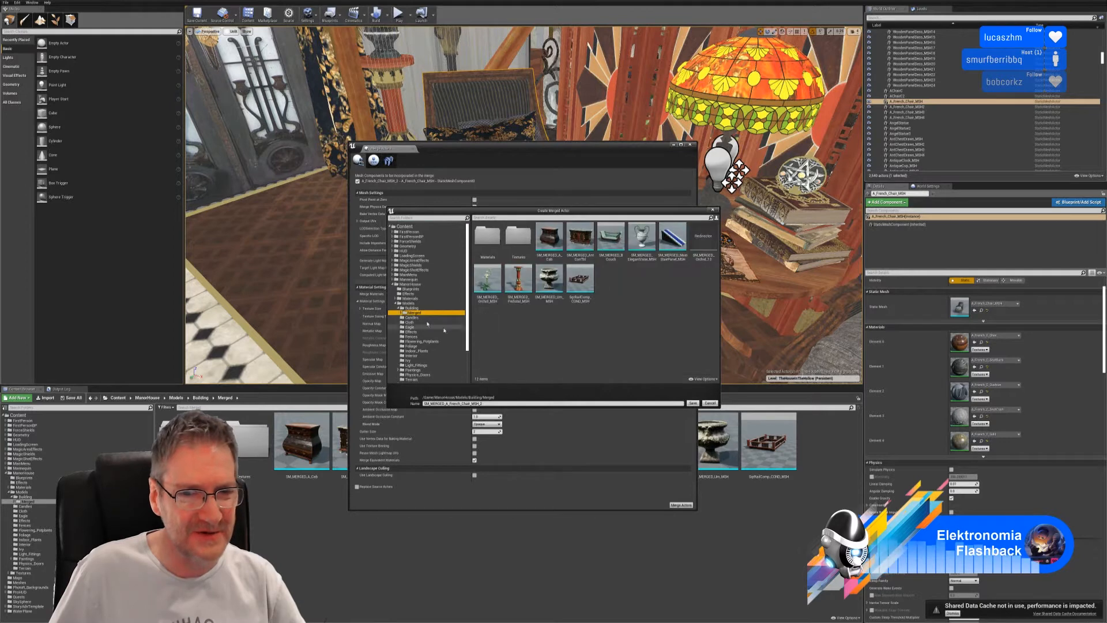
click(488, 404)
click(487, 404)
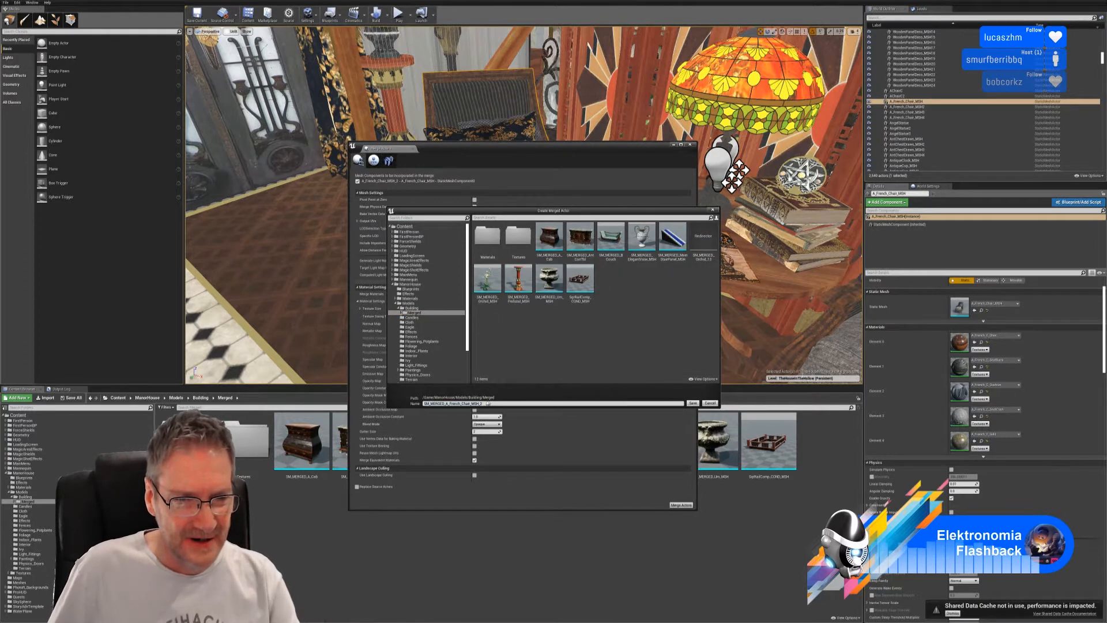
key(BackSpace)
key(BackSpace)
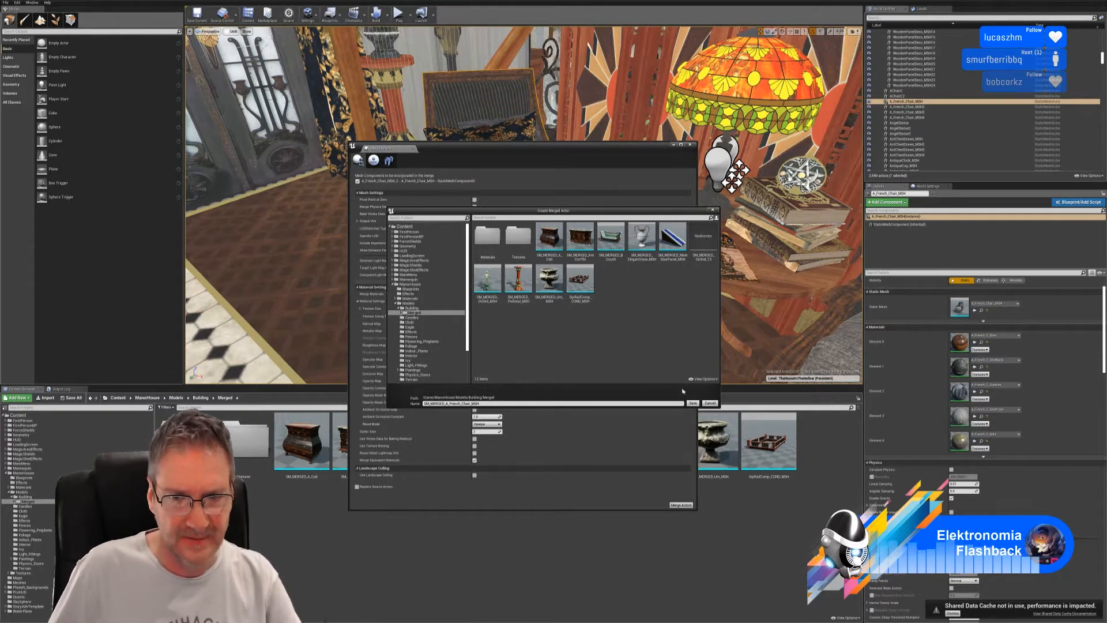
click(692, 403)
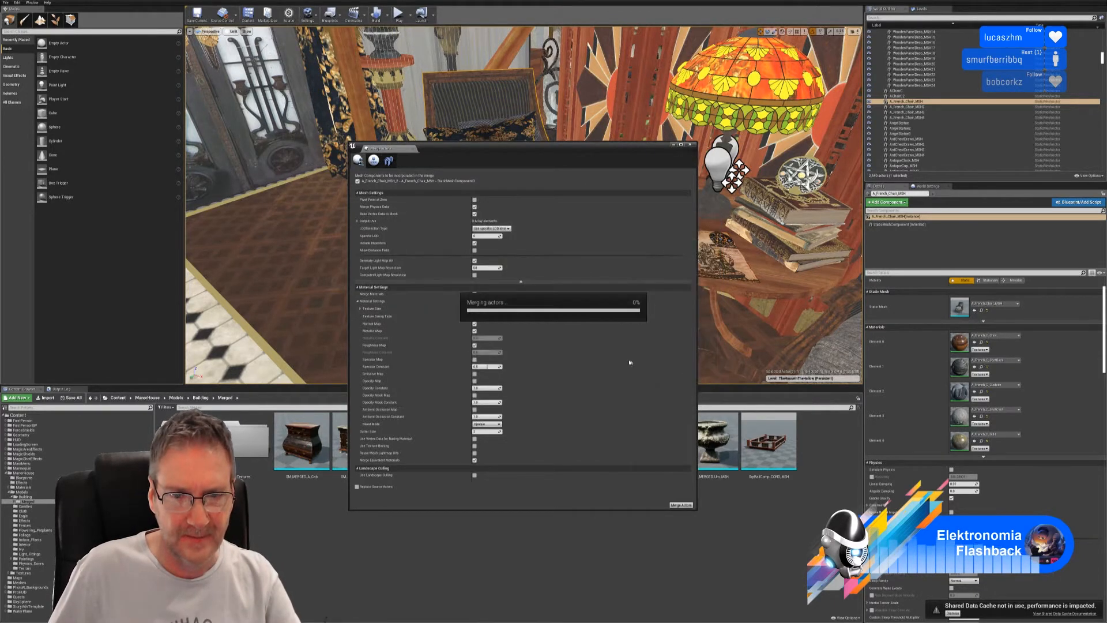
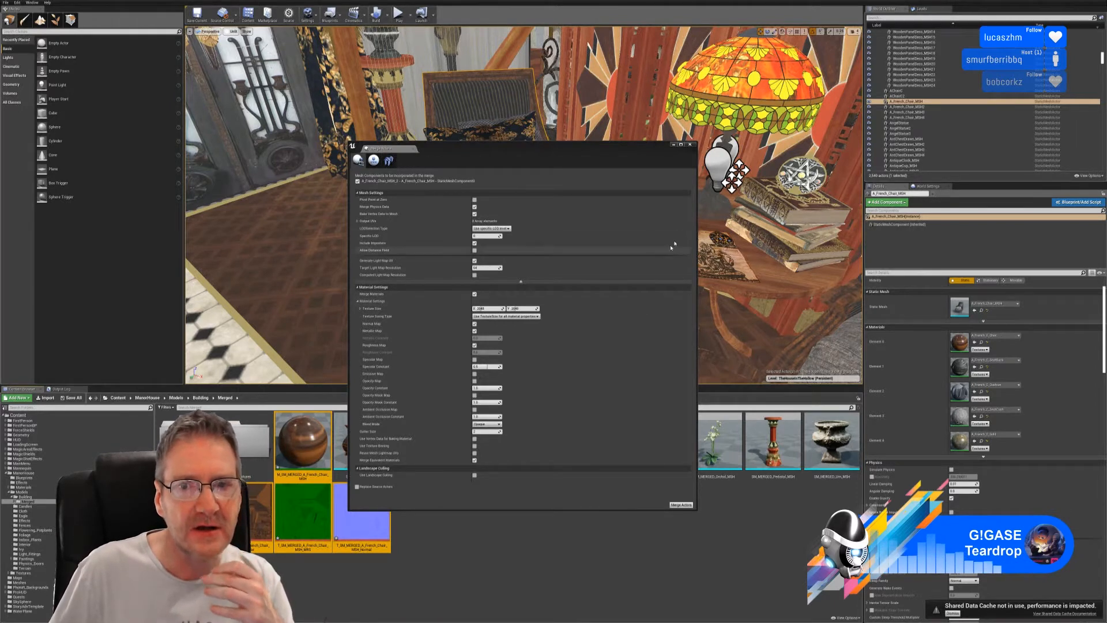
Close Merge Actors and inspect the newly merged French armchair in the mesh editor.
click(689, 144)
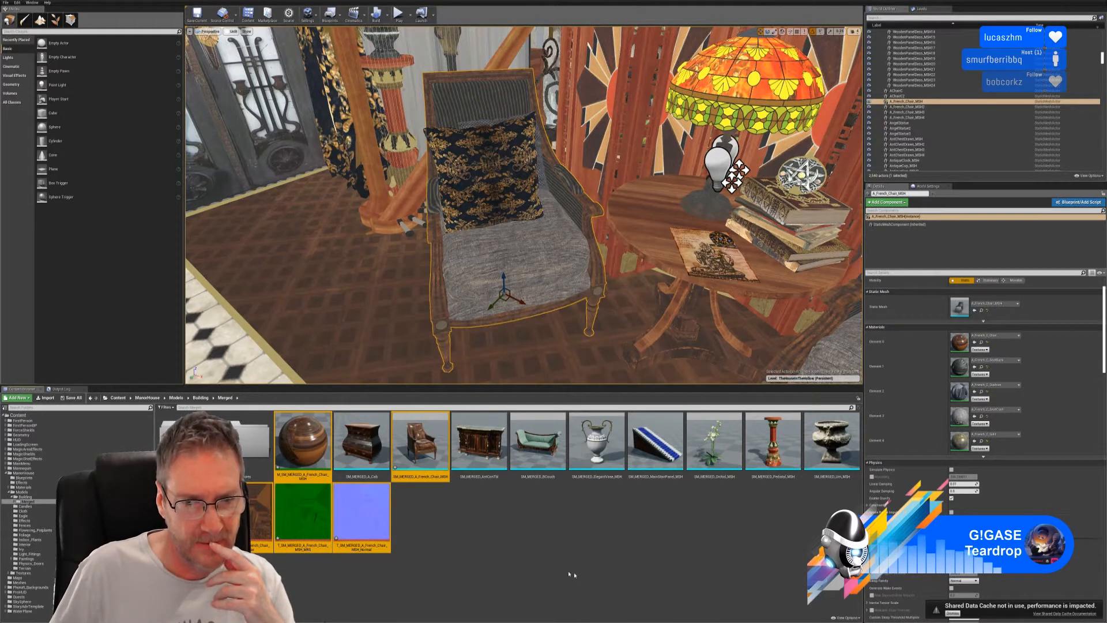
double_click(428, 446)
right_drag(540, 334, 570, 340)
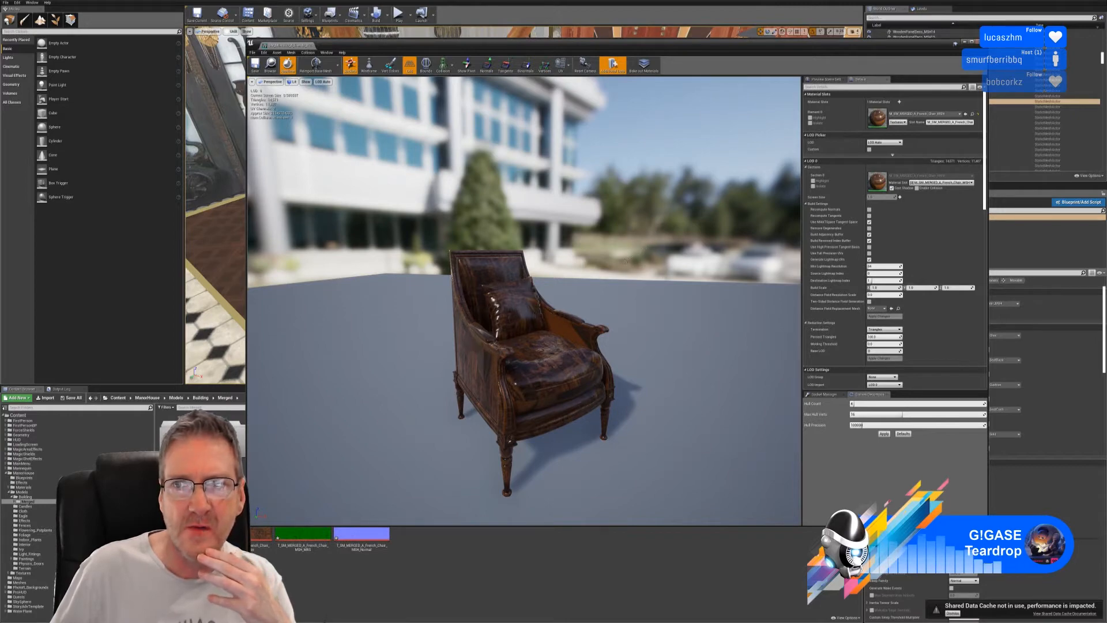
Close the mesh editor and Merge Actors, and delete the merged French armchair mesh together with its merged material and three textures.
click(980, 43)
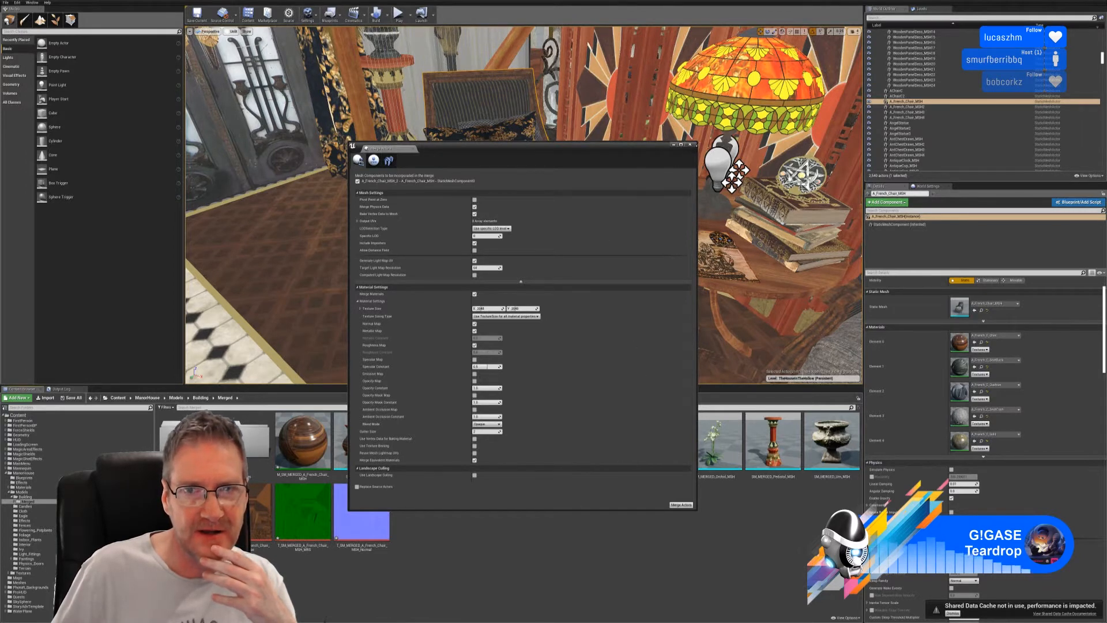
click(690, 145)
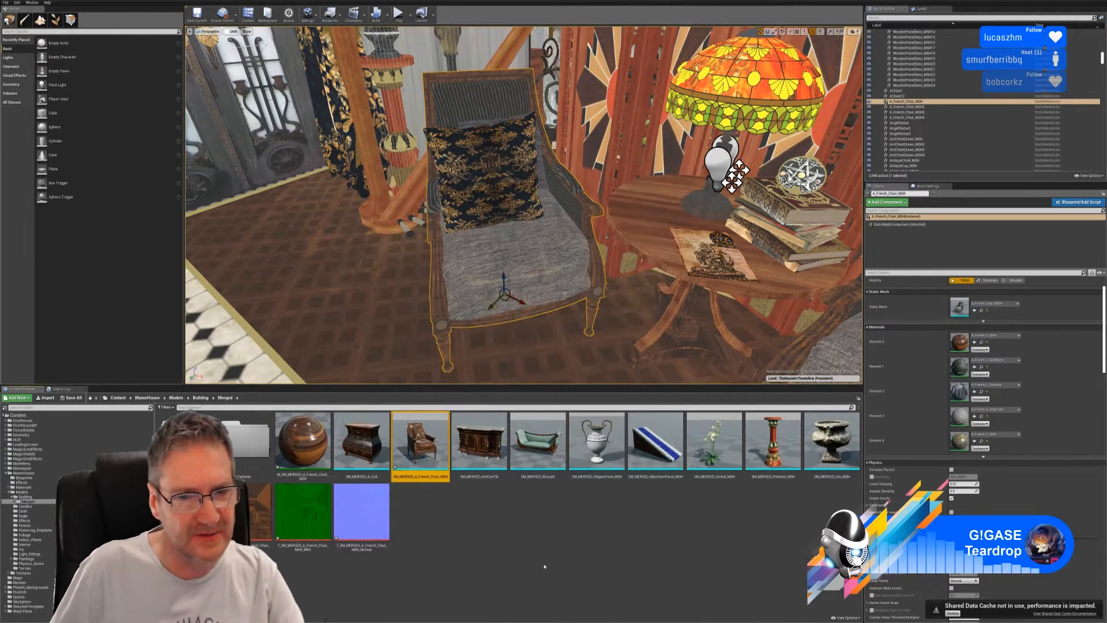
ctrl+click(305, 446)
ctrl+click(254, 516)
ctrl+click(306, 513)
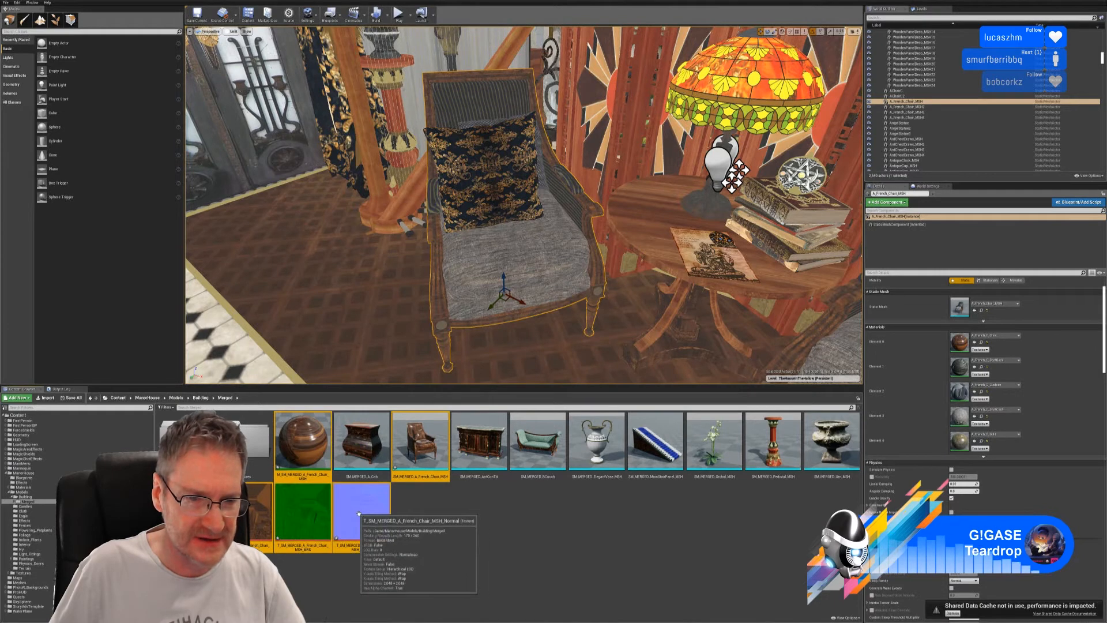
ctrl+click(356, 510)
right_click(360, 514)
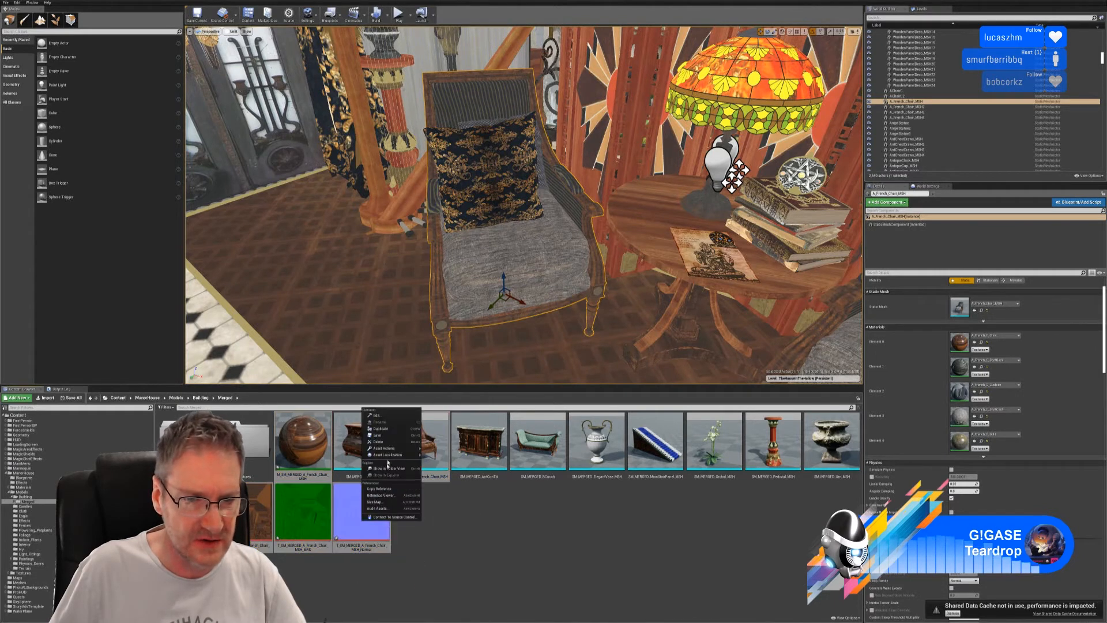
click(378, 441)
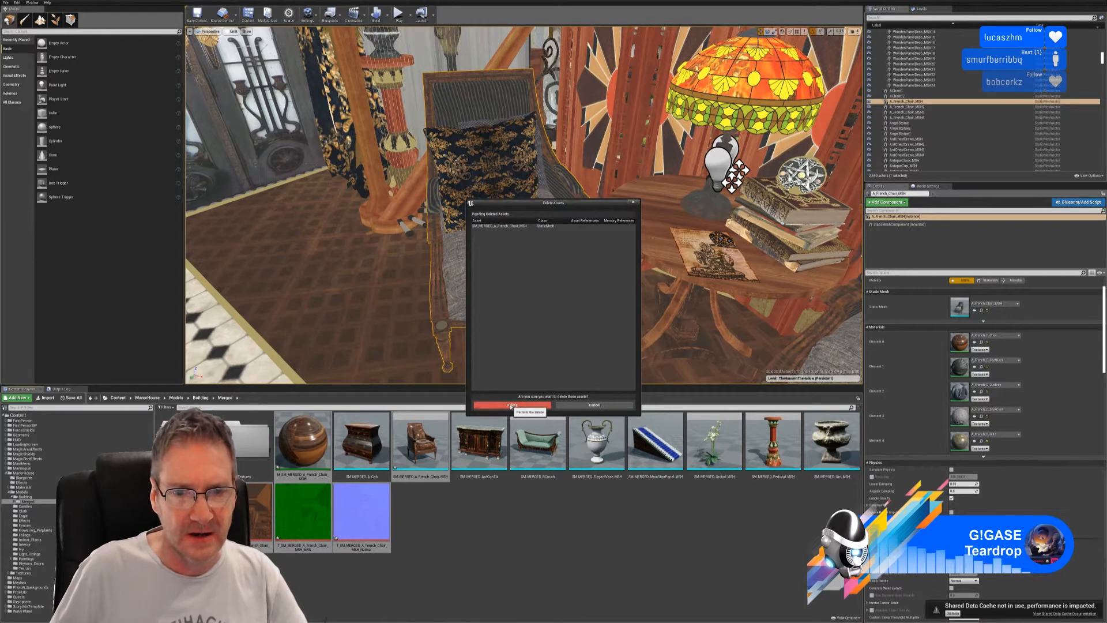
click(511, 406)
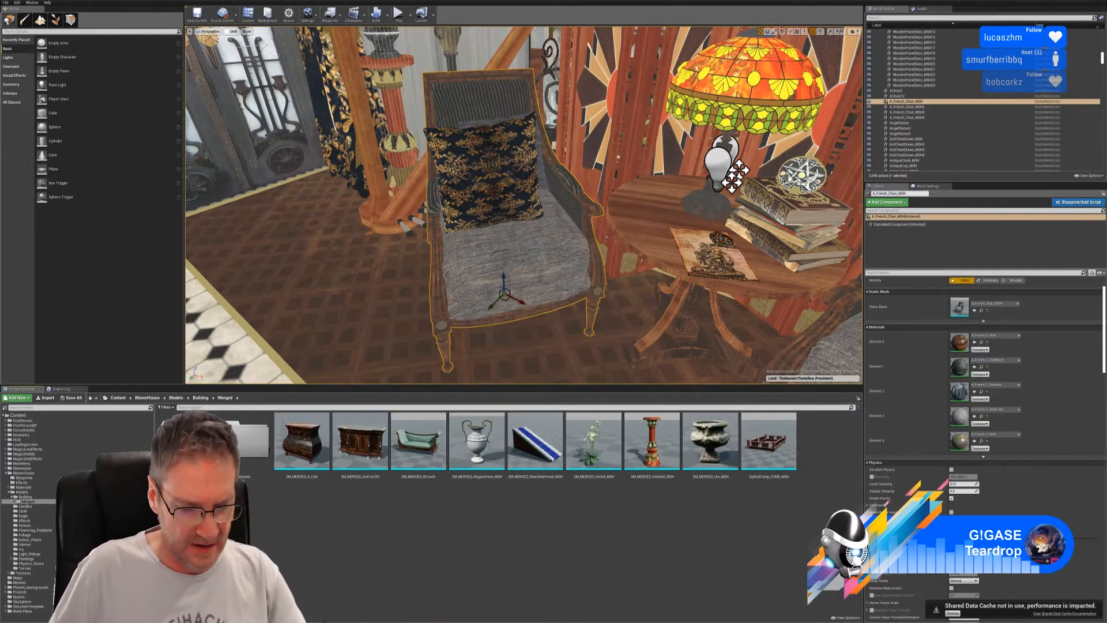
Deselect the armchair, dismiss the data cache notice, restart the Unreal editor and open the second TheHouseInTheHollow project.
key(Escape)
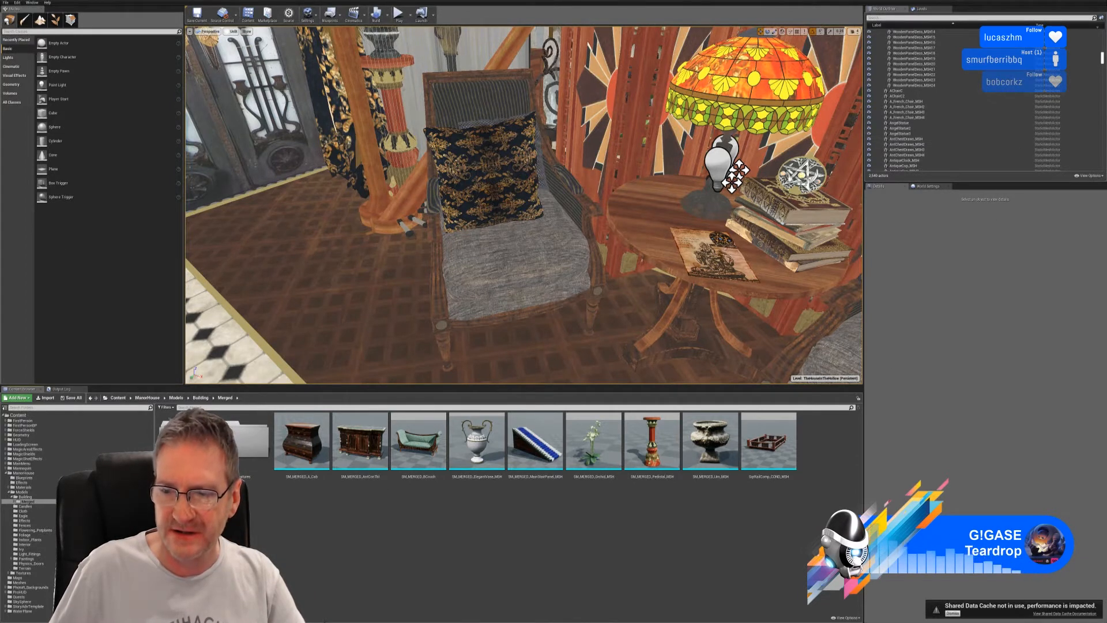
click(952, 613)
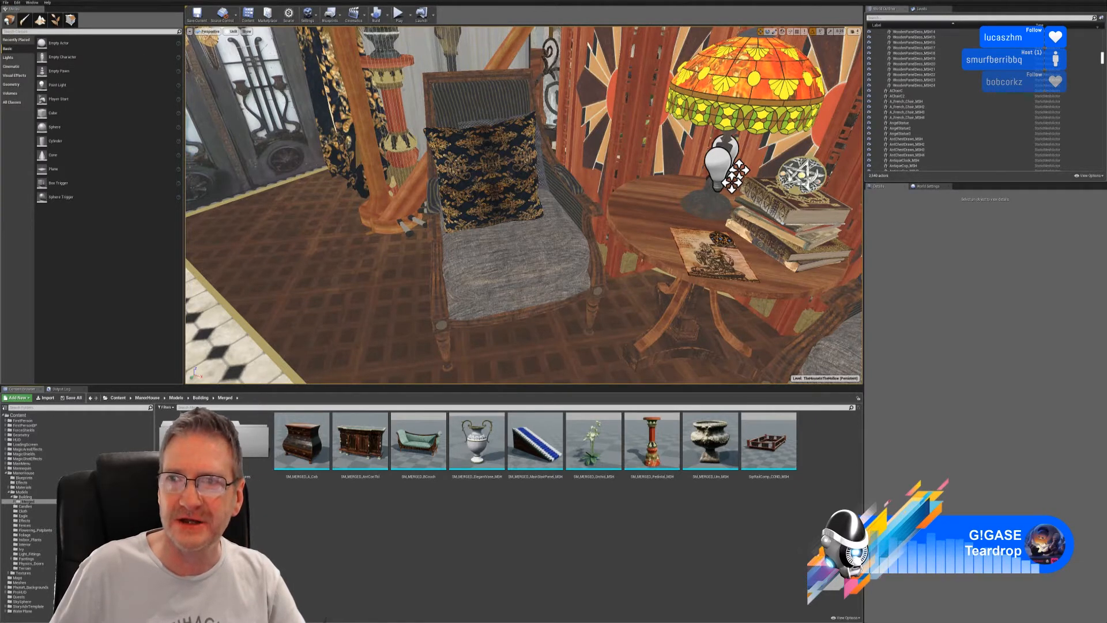
click(1088, 1)
key(super)
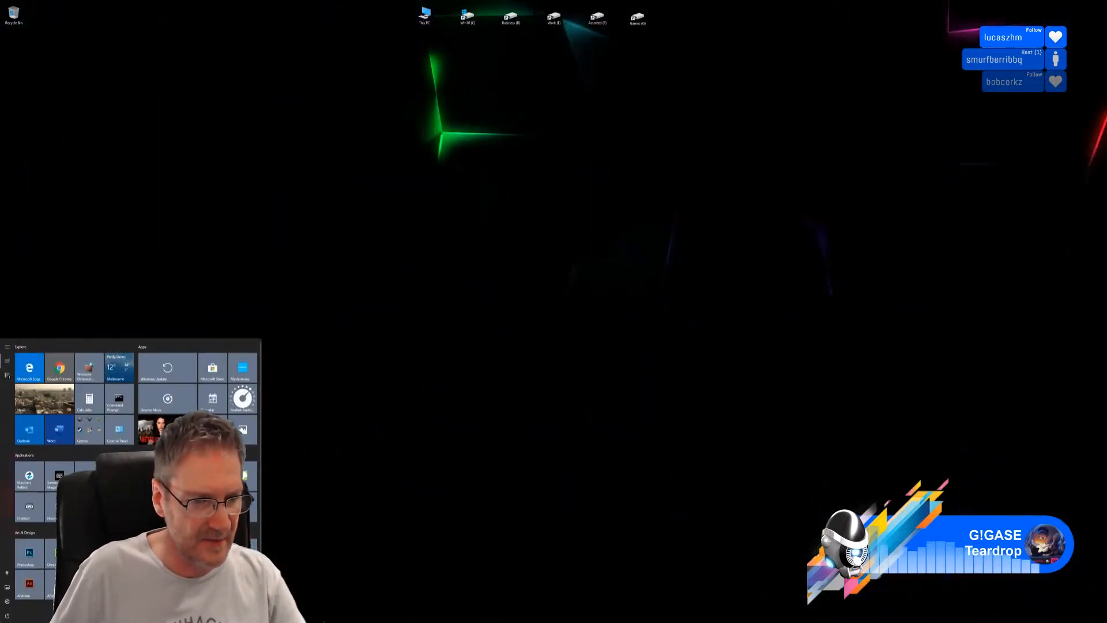
click(183, 506)
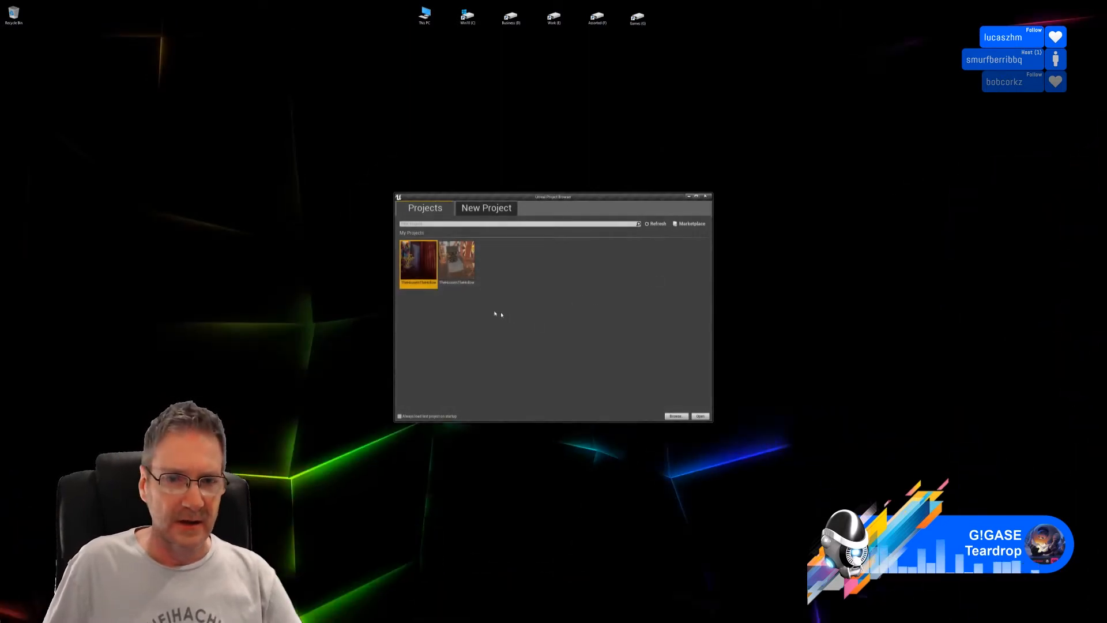
click(455, 263)
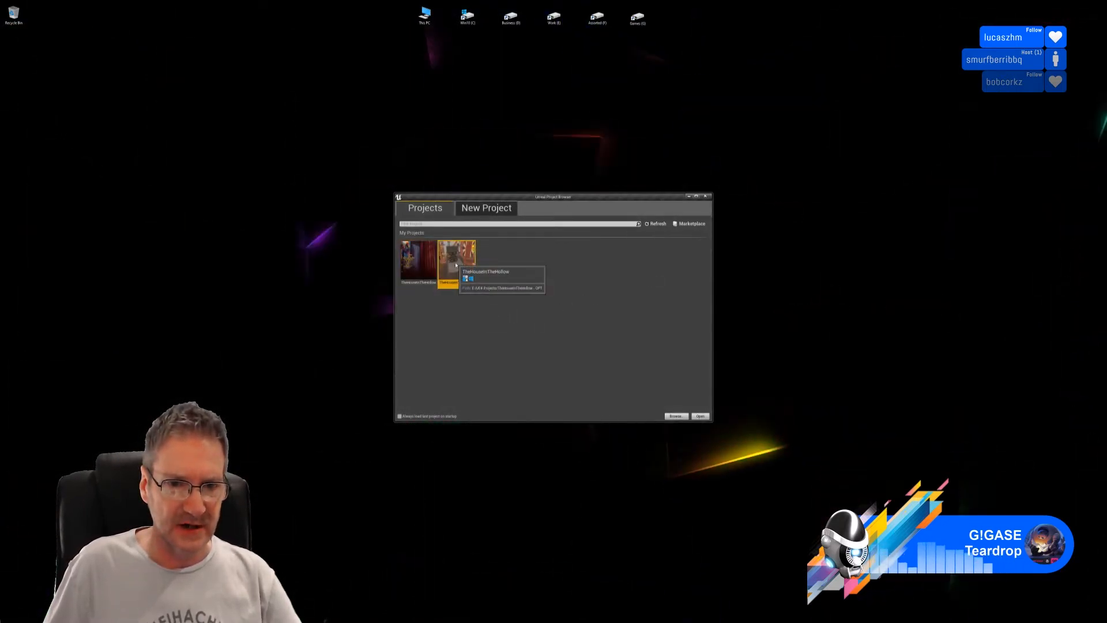
double_click(455, 263)
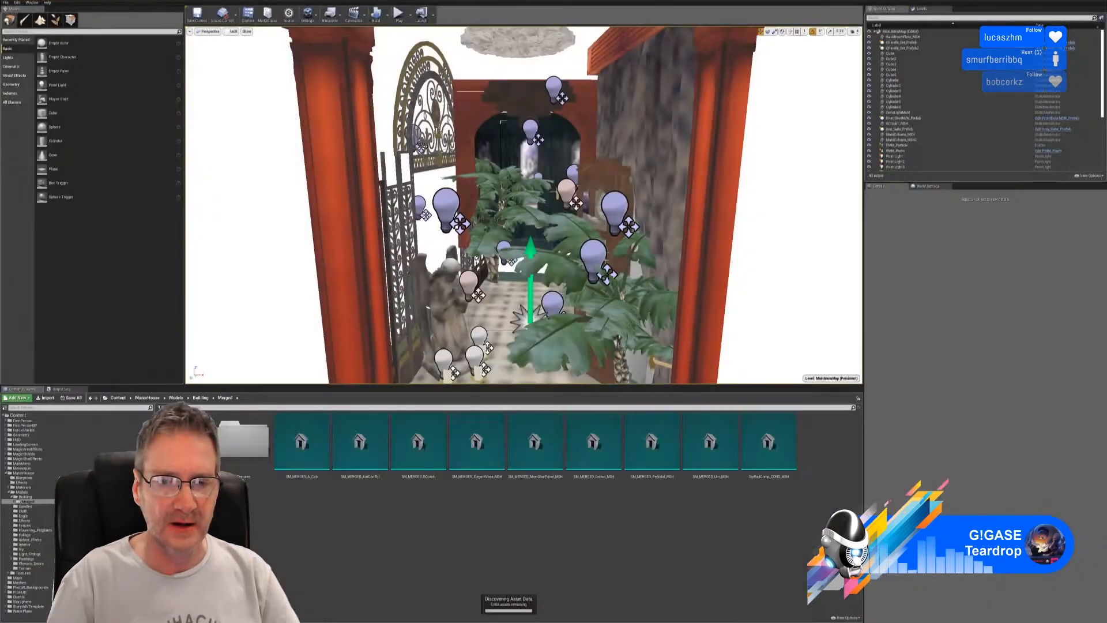
Load the TheHouseInTheHollow level from the root Content folder.
scroll(523, 205, up, 3)
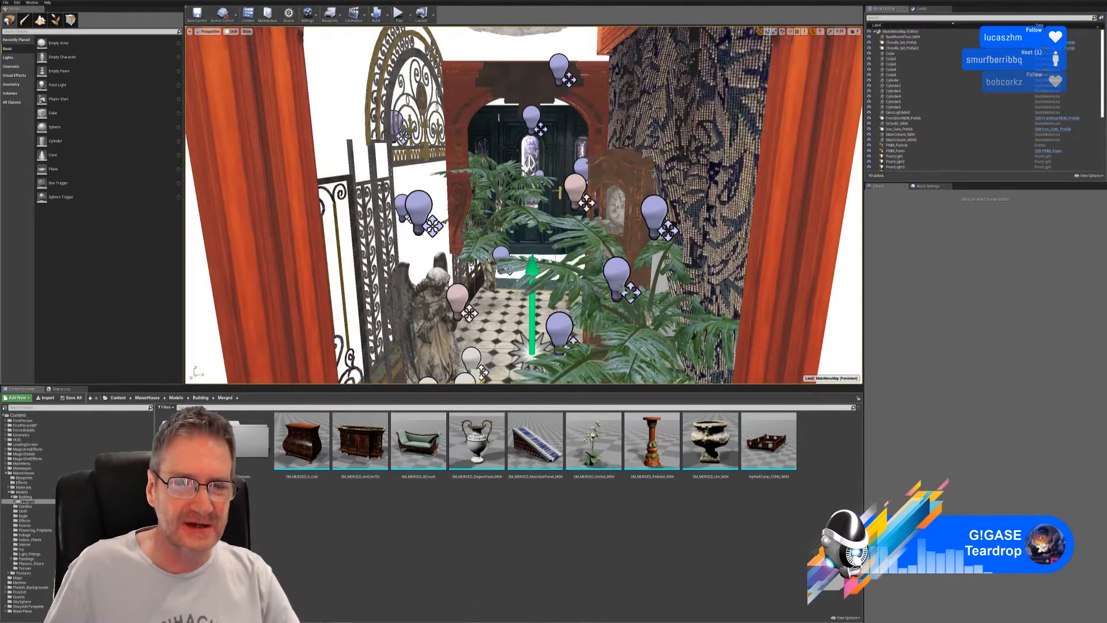
scroll(523, 204, down, 3)
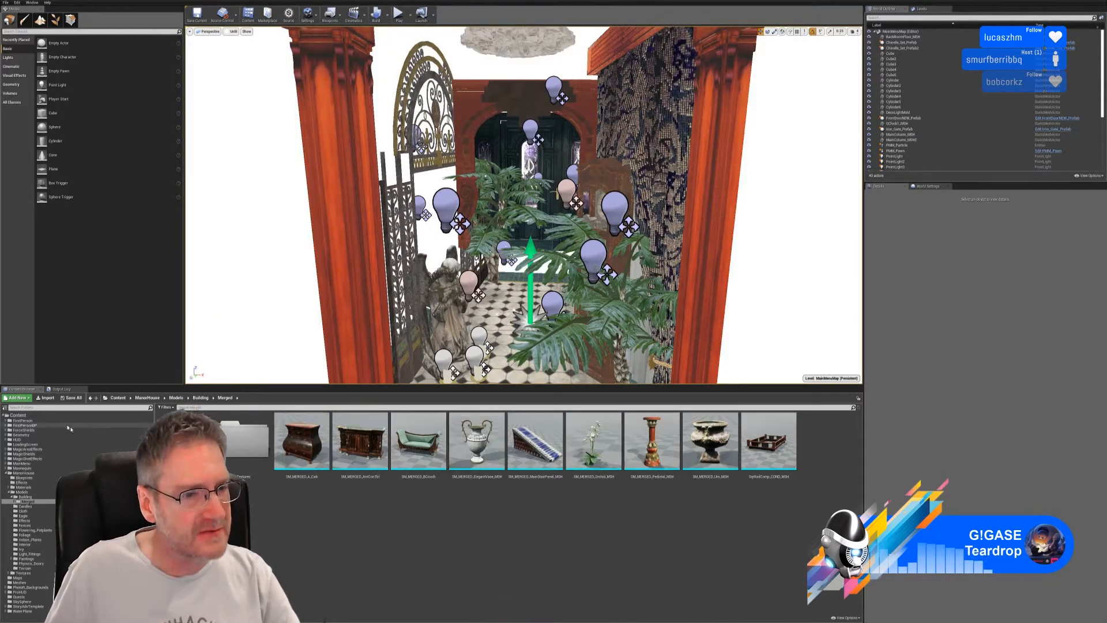
click(17, 415)
double_click(819, 507)
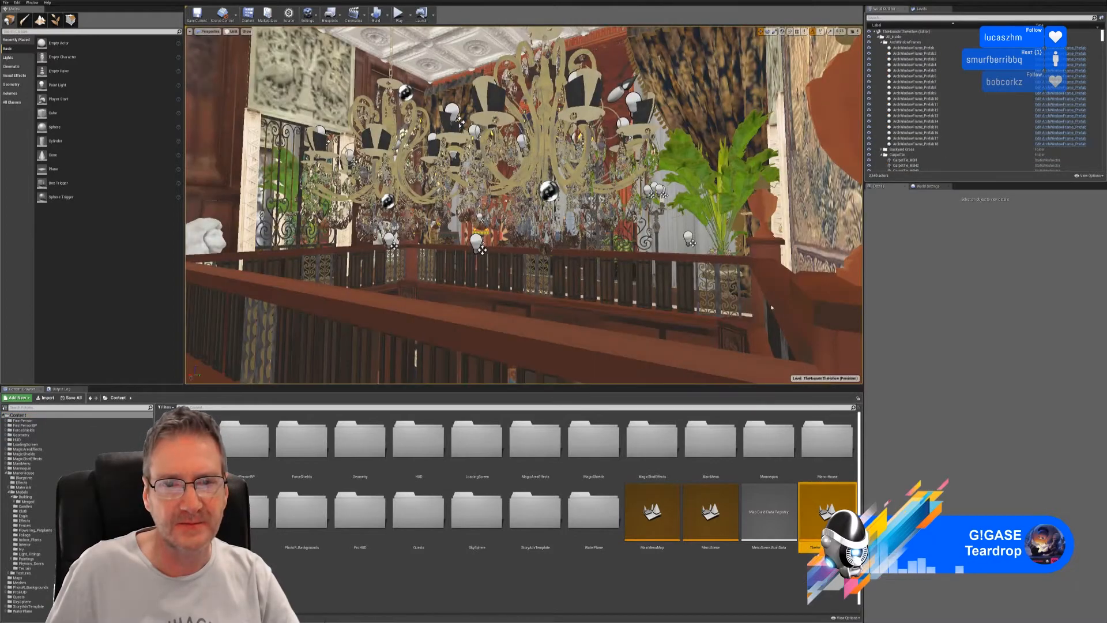
Select the leather couch prefab behind the armchair and step through its static mesh components to the Leather_Couch_MSH couch body.
mouse_move(528, 298)
right_down()
mouse_move(525, 340)
mouse_move(421, 340)
mouse_move(544, 297)
mouse_move(424, 298)
mouse_move(519, 300)
right_up()
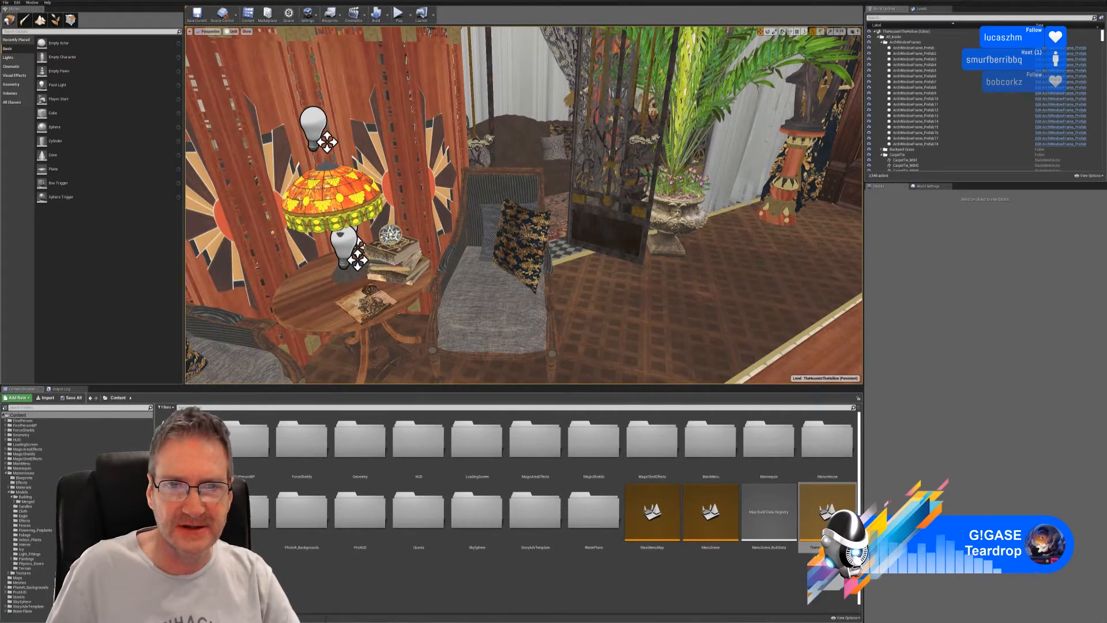
click(538, 161)
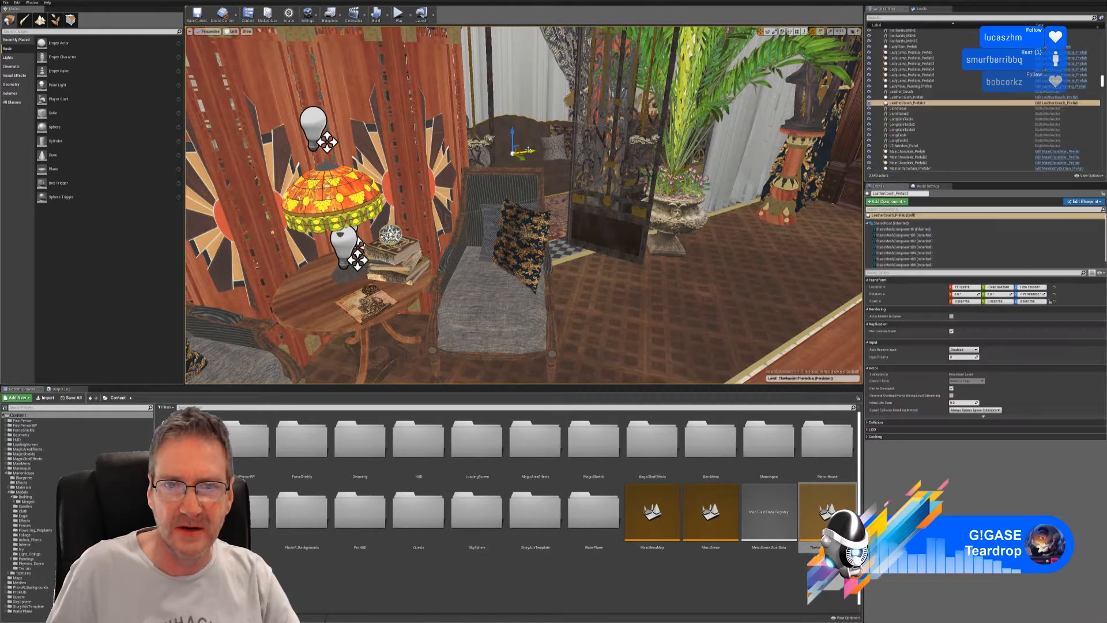
click(903, 235)
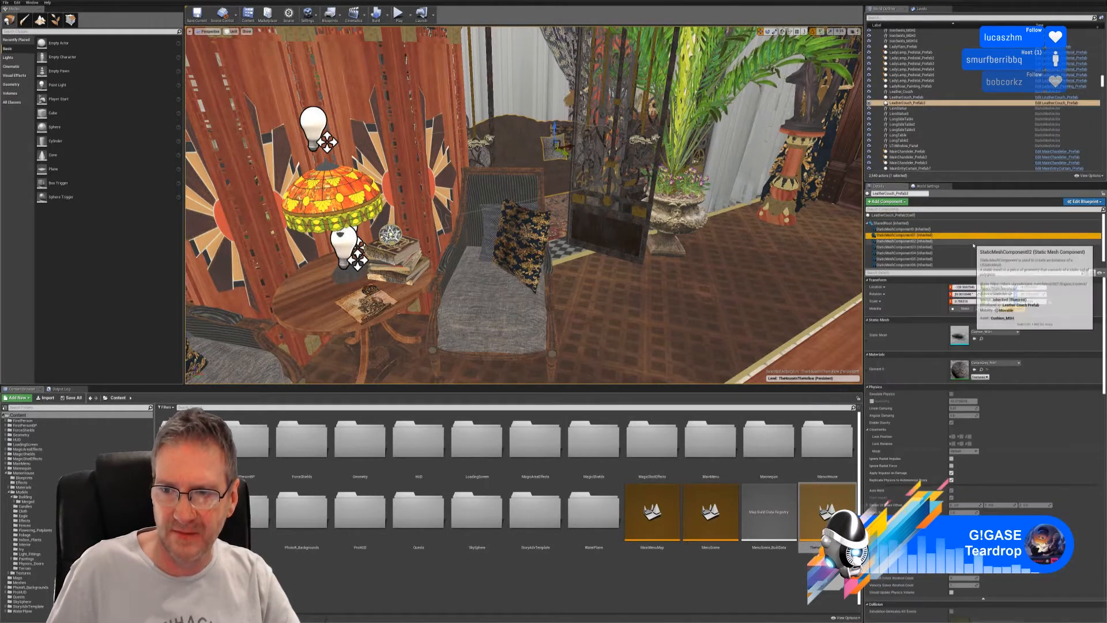
key(Down)
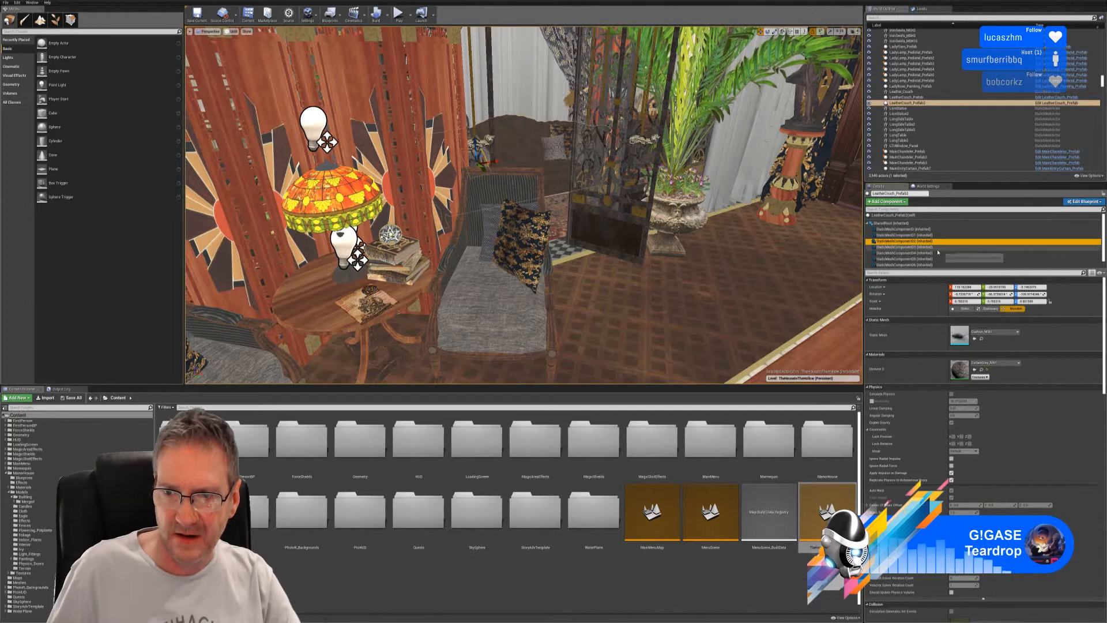
key(Down)
key(Down)
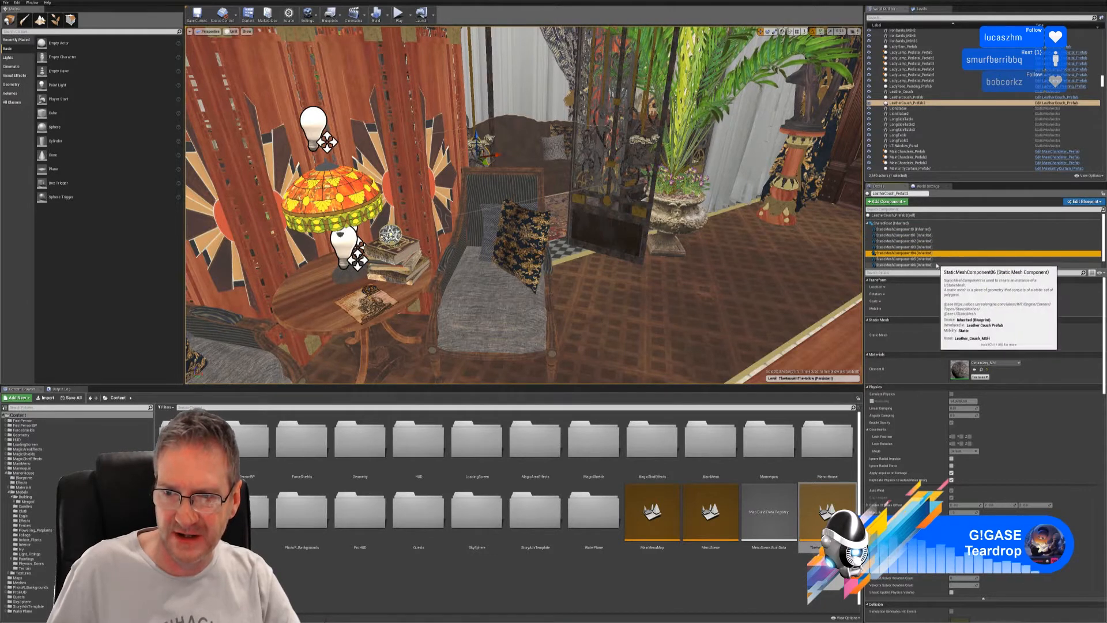
key(Down)
key(Down)
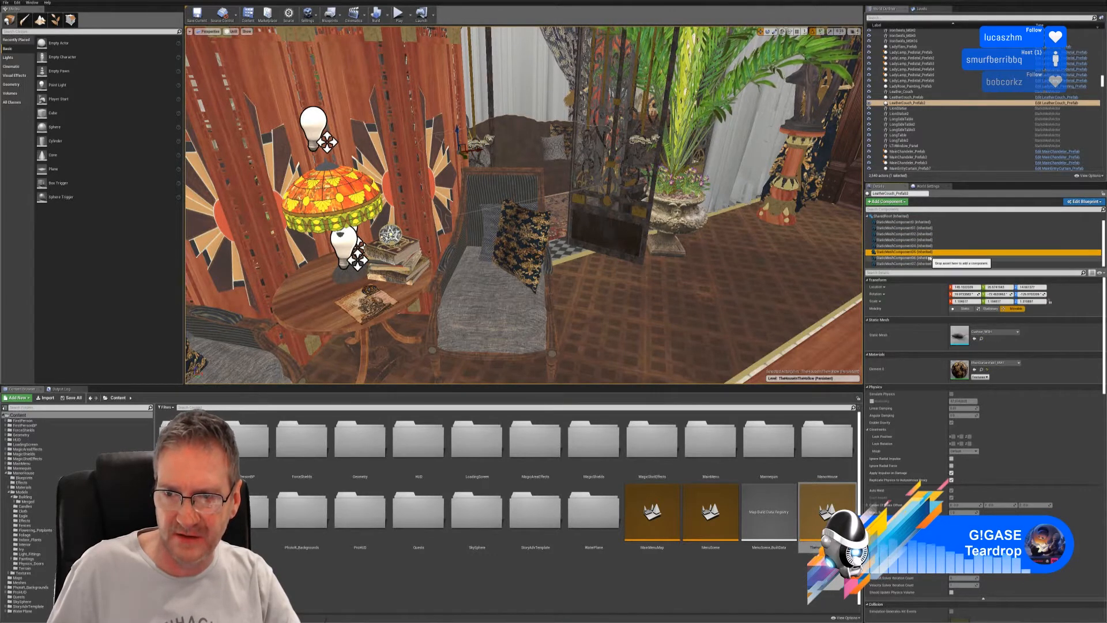
key(Down)
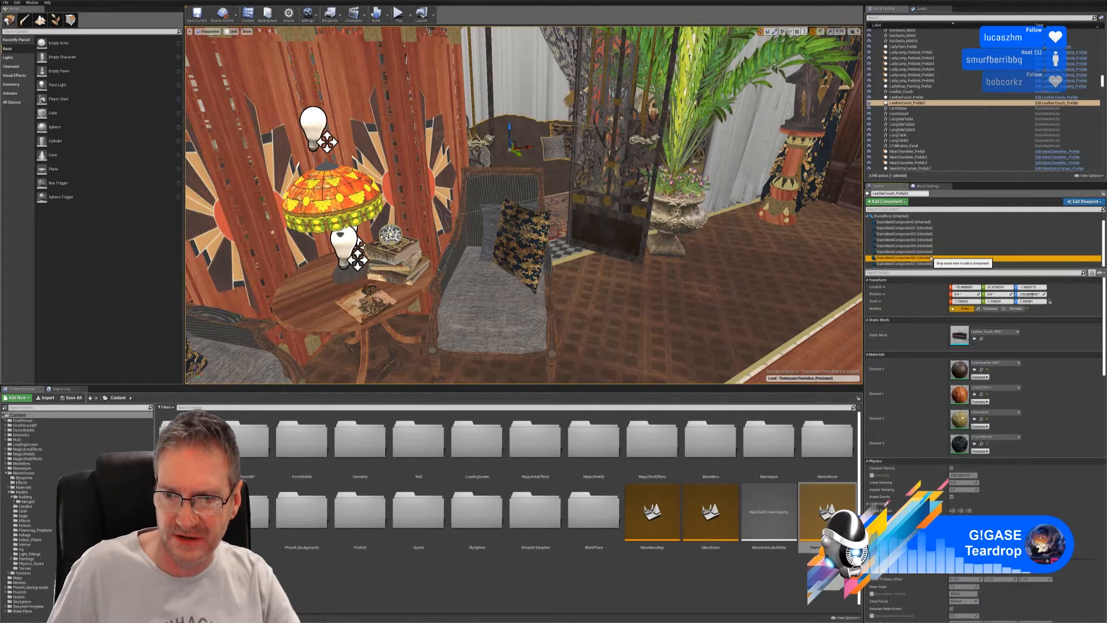
Locate the couch body's source mesh among the assets, open it in the mesh editor and inspect its material slots.
click(982, 339)
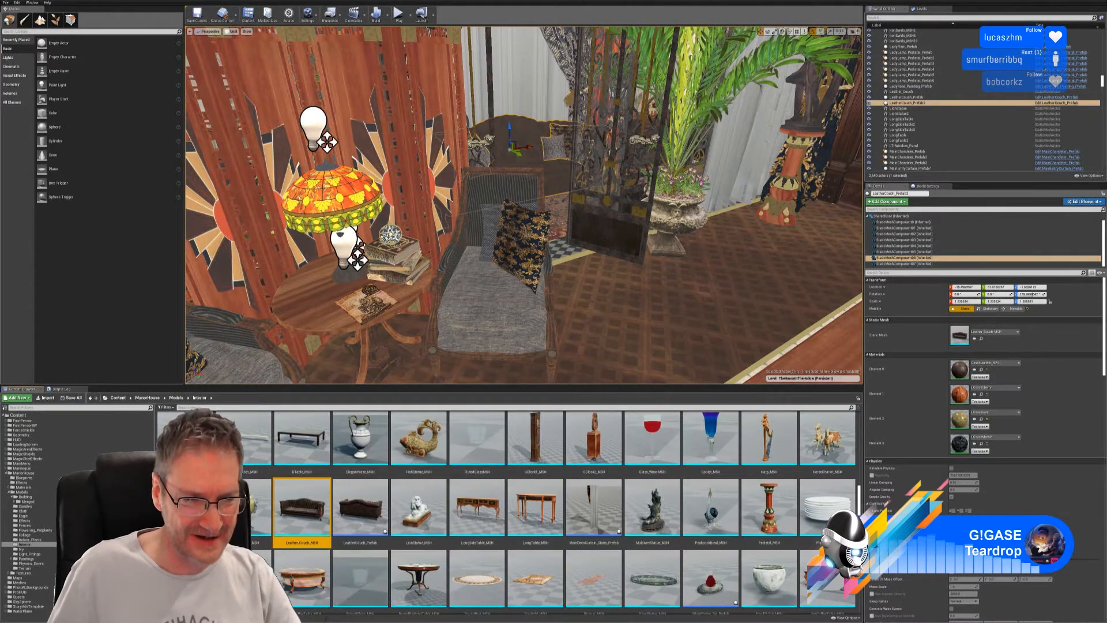
double_click(317, 518)
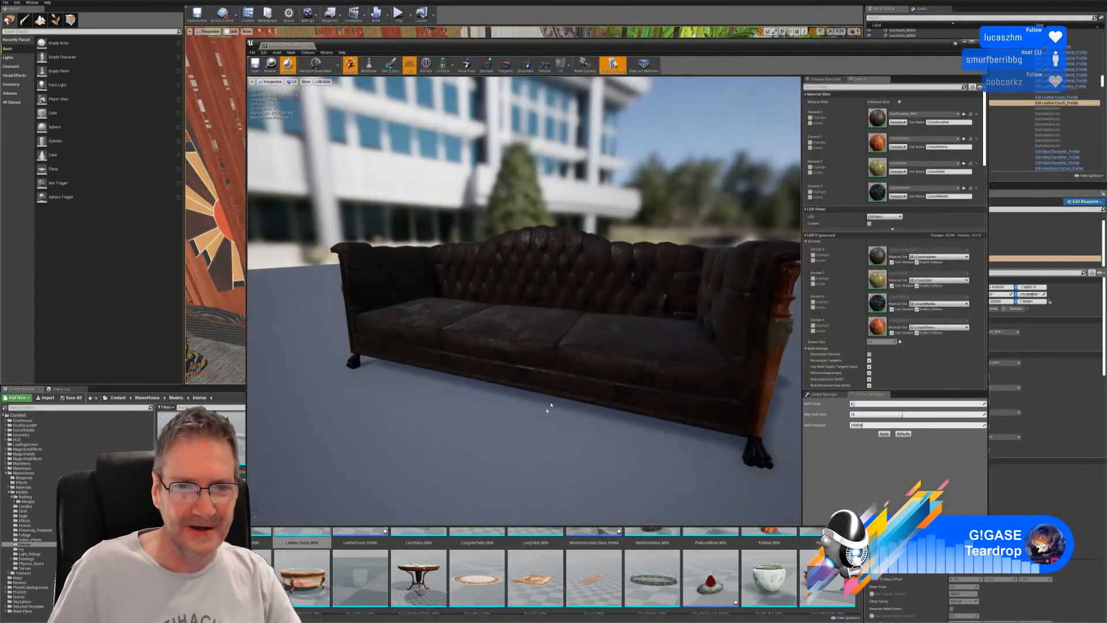
drag(549, 406, 513, 406)
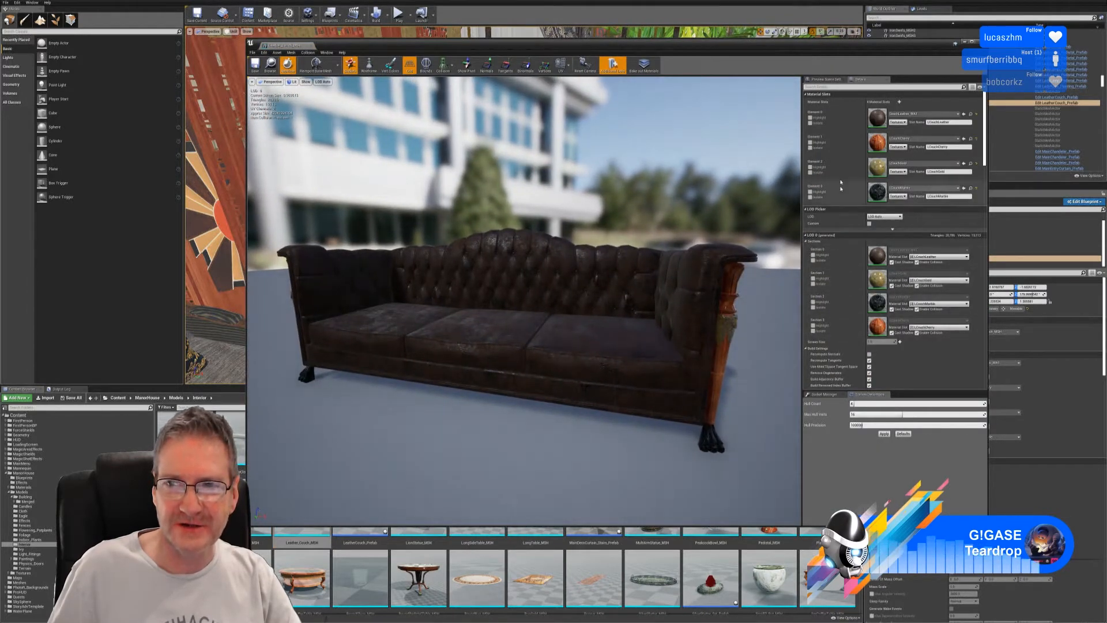
drag(542, 231, 535, 136)
right_drag(535, 136, 542, 199)
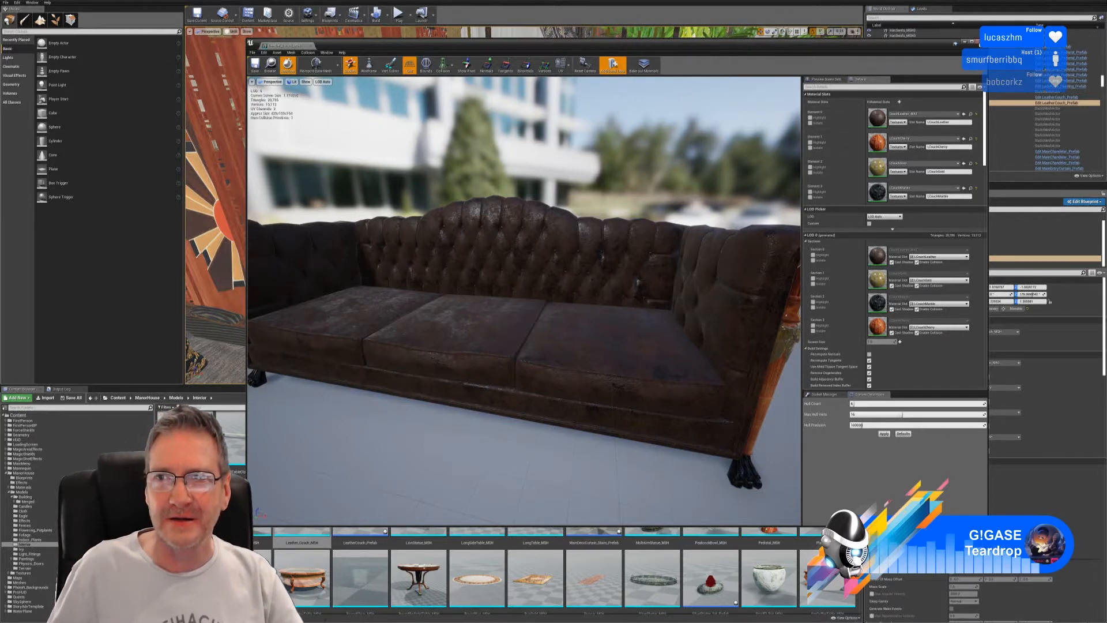
Close the mesh editor, review the Merge Actors components and settings for the leather couch prefab, and close Merge Actors without merging.
click(979, 43)
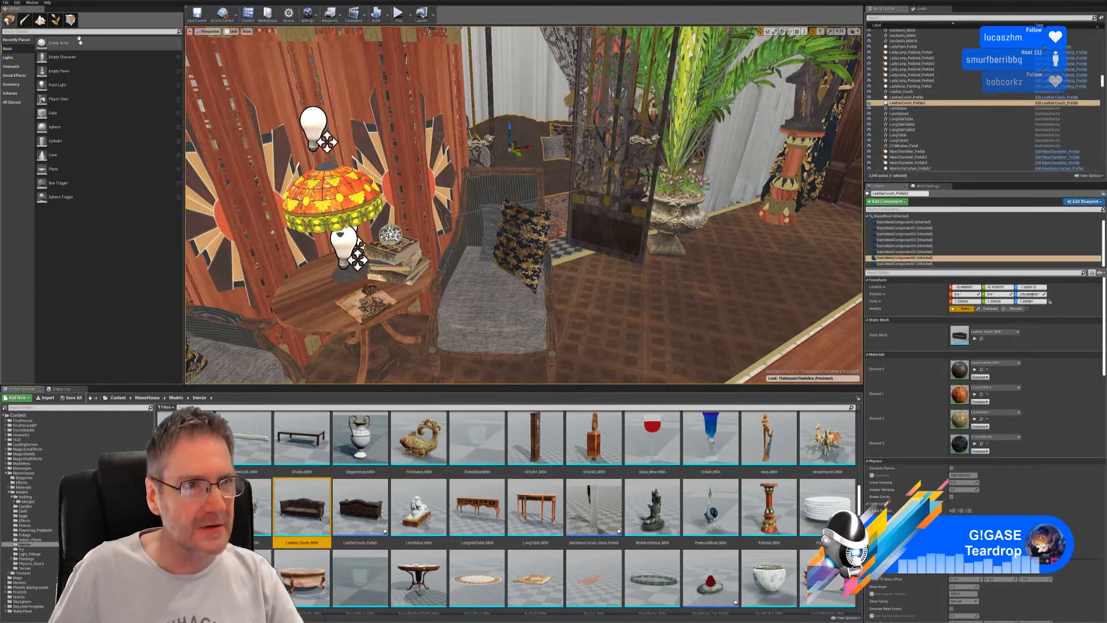
click(38, 4)
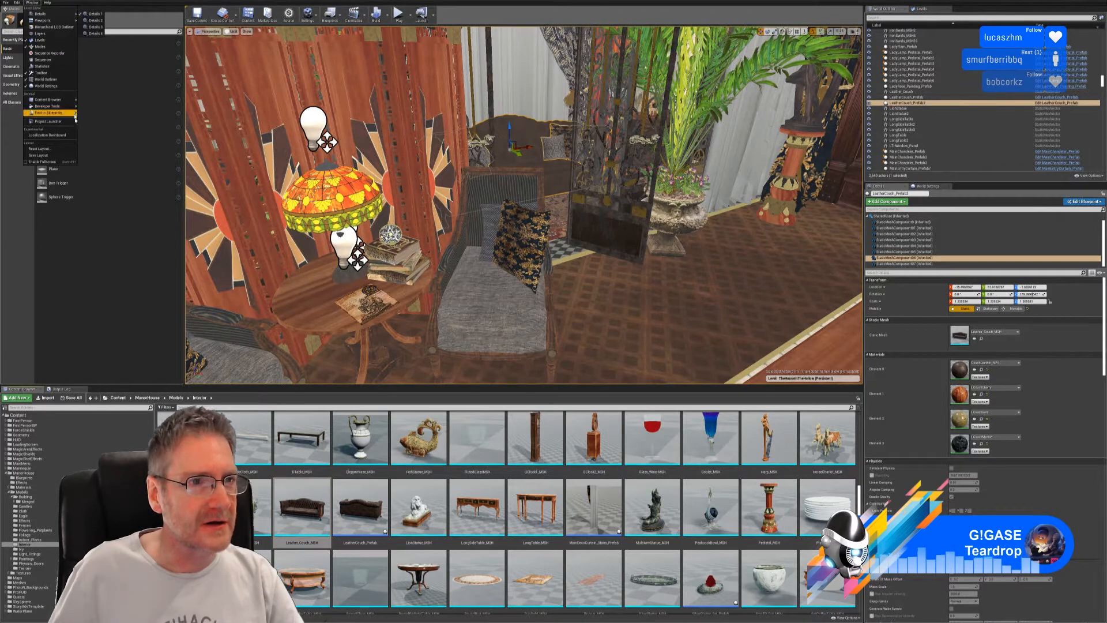
mouse_move(85, 105)
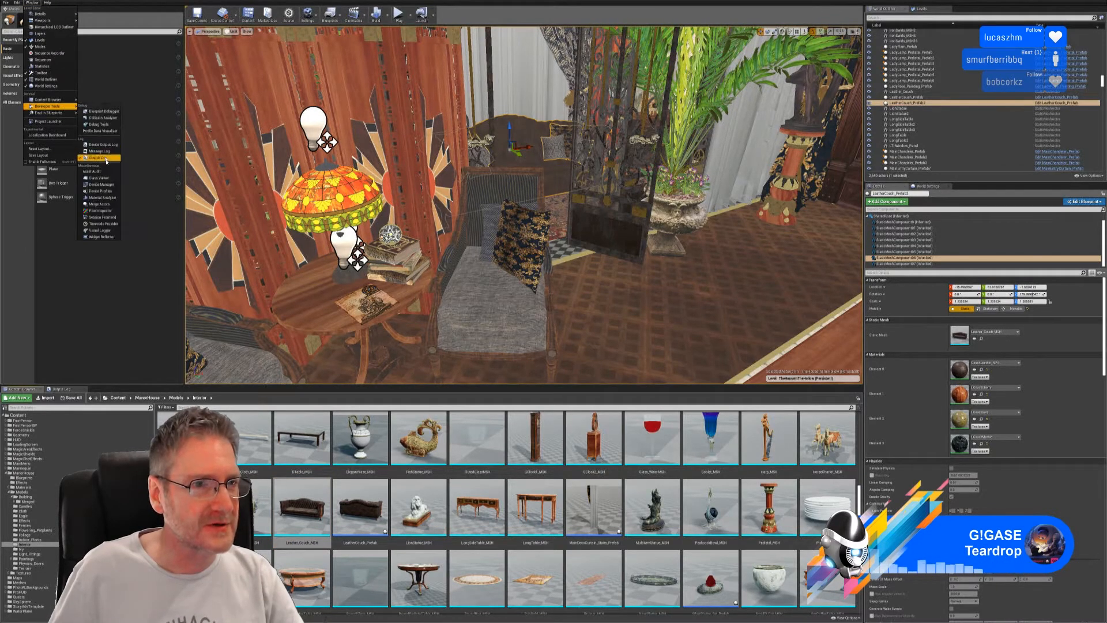
click(98, 204)
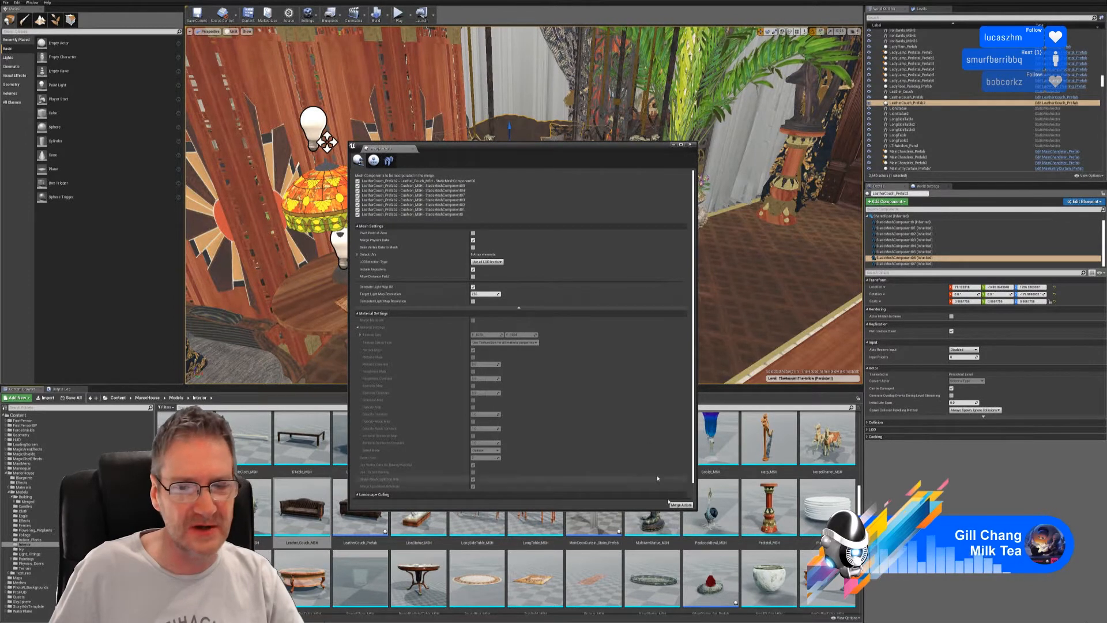
click(693, 145)
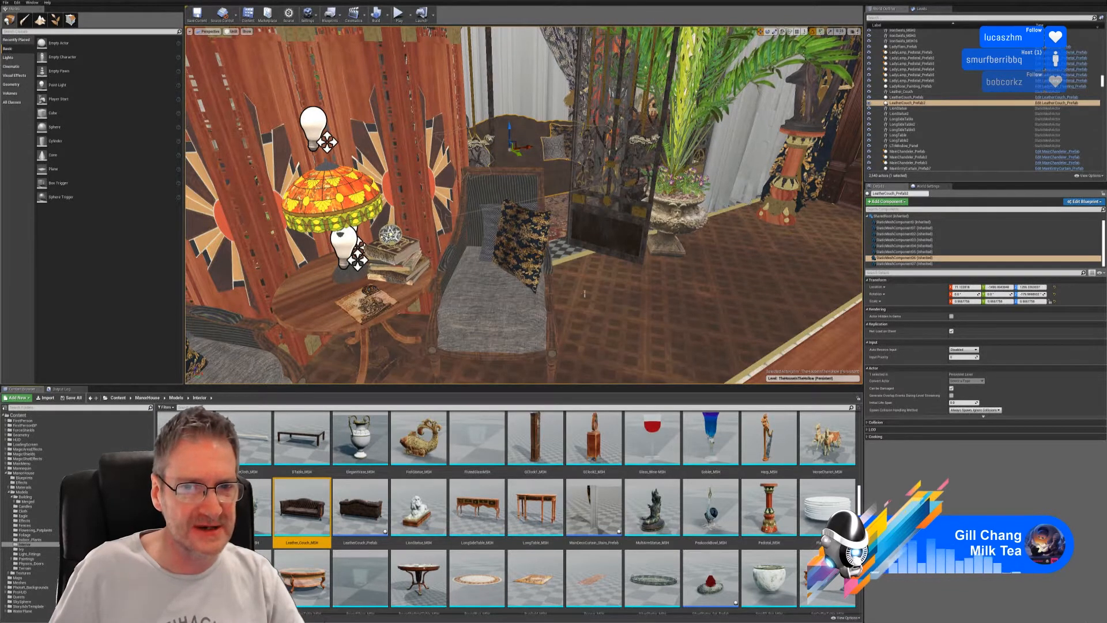
Switch the level viewport to Lit shading, clear the selection and view the armchairs beside the table lamp.
click(231, 32)
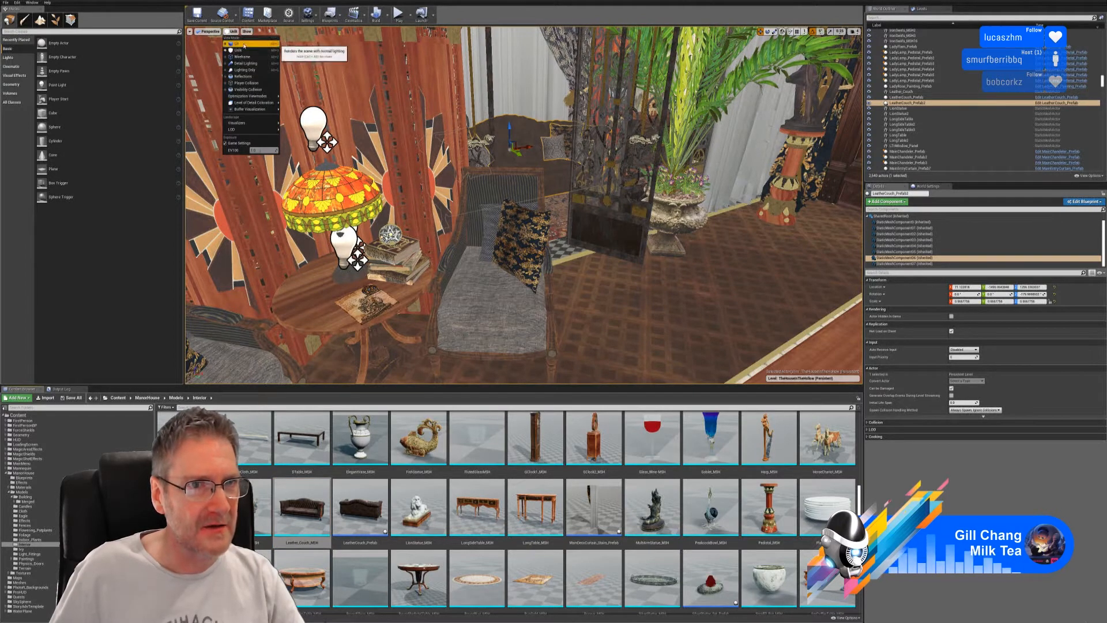
click(243, 45)
right_drag(519, 202, 634, 196)
key(Escape)
right_drag(478, 173, 470, 261)
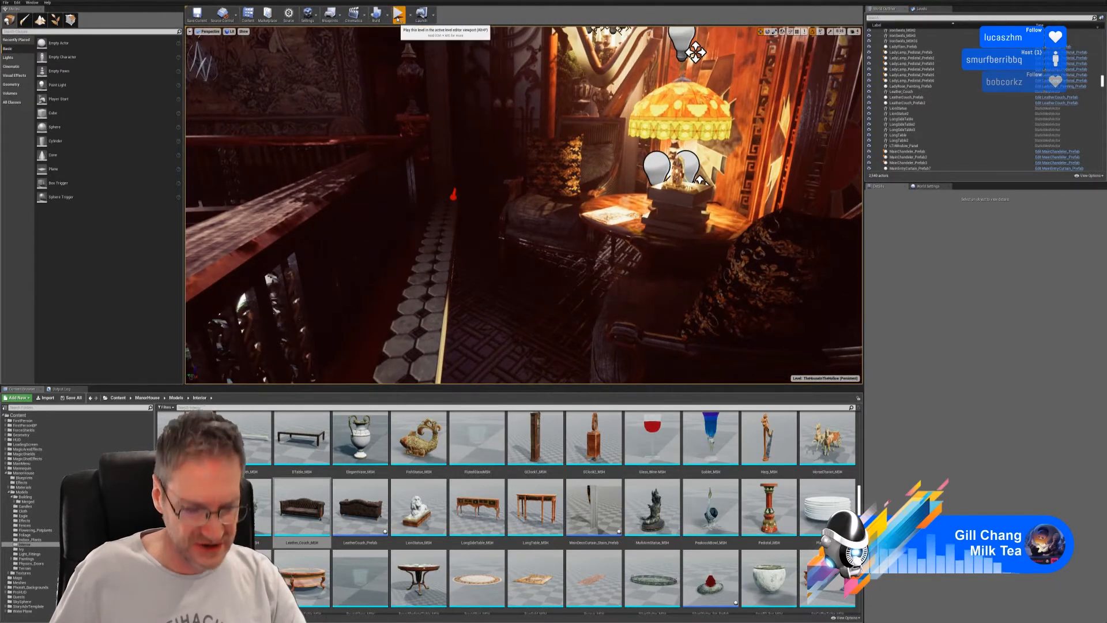
Play the level to inspect the table lamp and the drawing beside it in game, and stop playing.
click(399, 13)
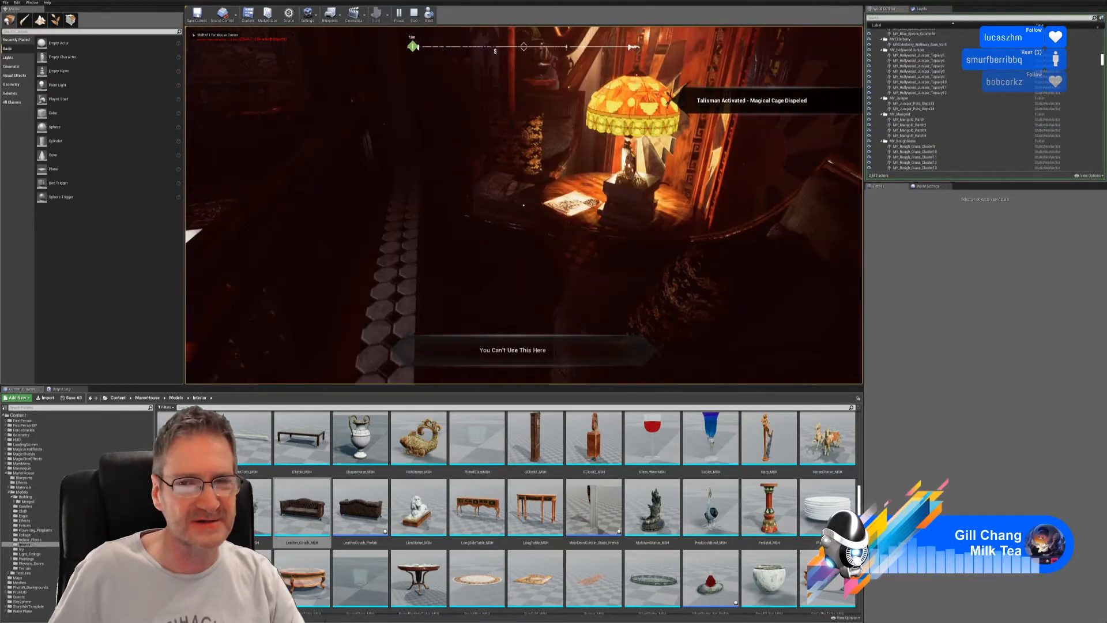
key(w)
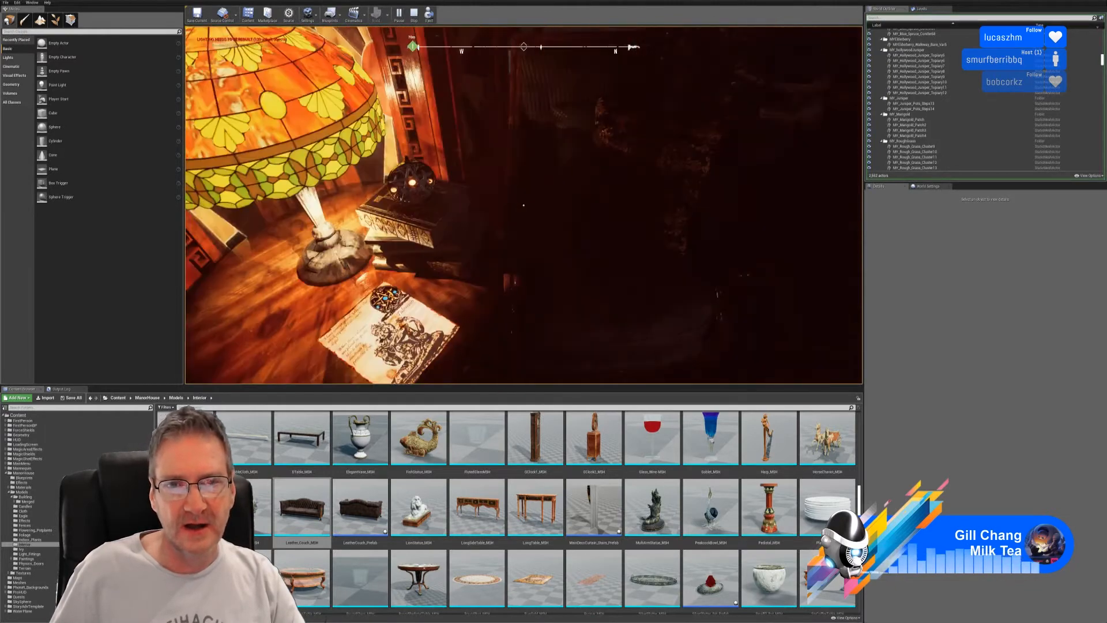
key(e)
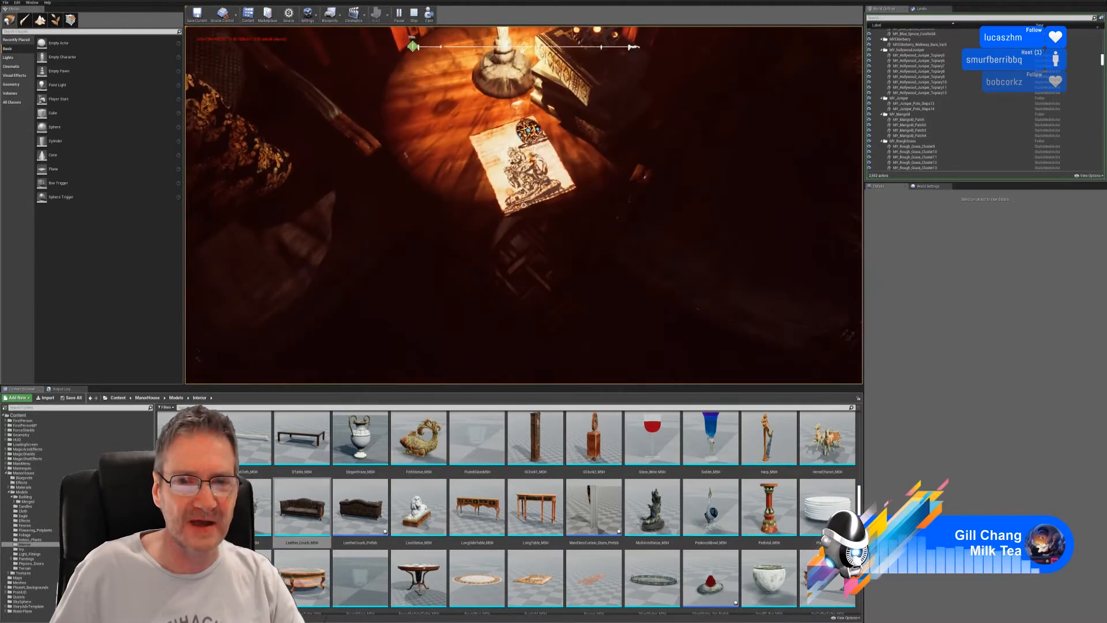
click(523, 205)
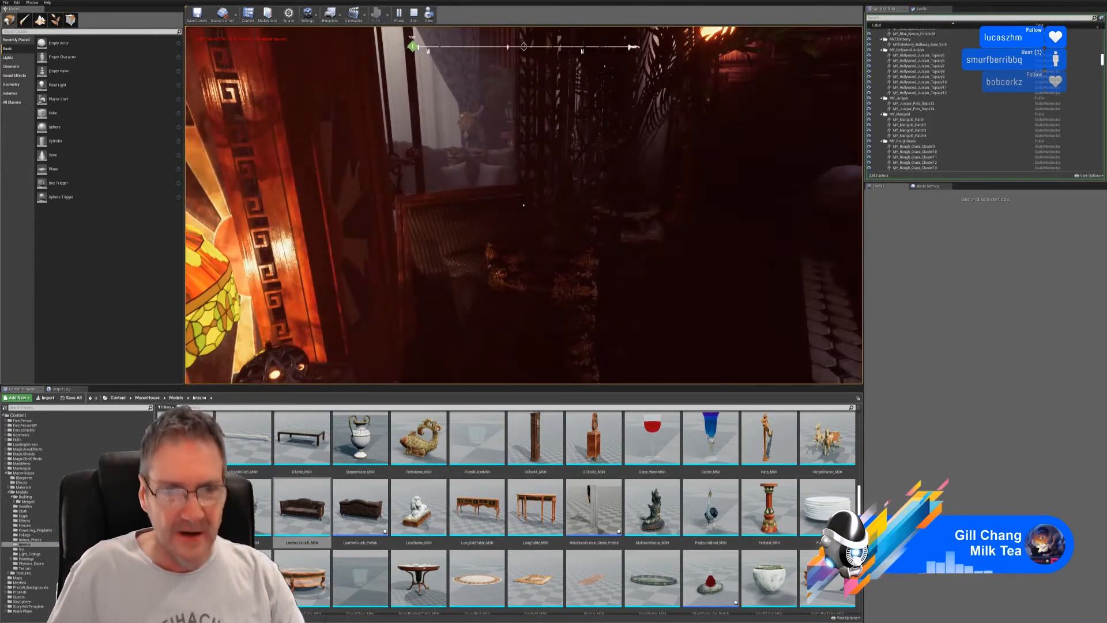
key(Escape)
Place the Leather_Couch_MSH mesh outdoors on the stone path beside the orange flowers.
right_drag(665, 262, 608, 233)
key(w)
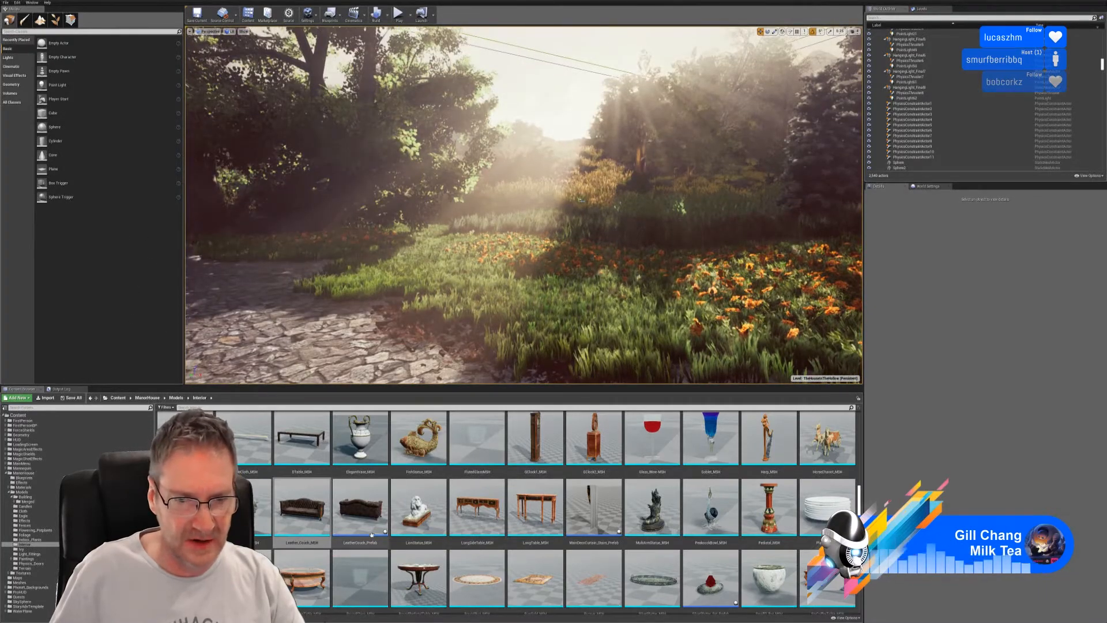
drag(302, 507, 408, 267)
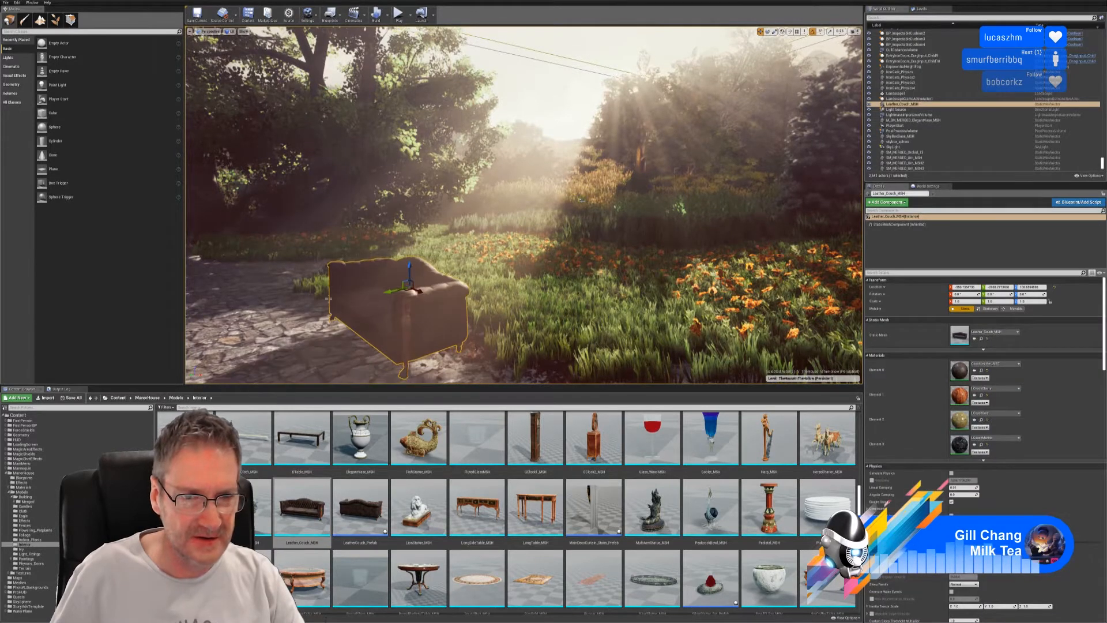
mouse_move(328, 299)
right_down()
mouse_move(369, 337)
mouse_move(398, 335)
mouse_move(331, 302)
right_up()
key(a)
key(w)
right_drag(412, 312, 372, 323)
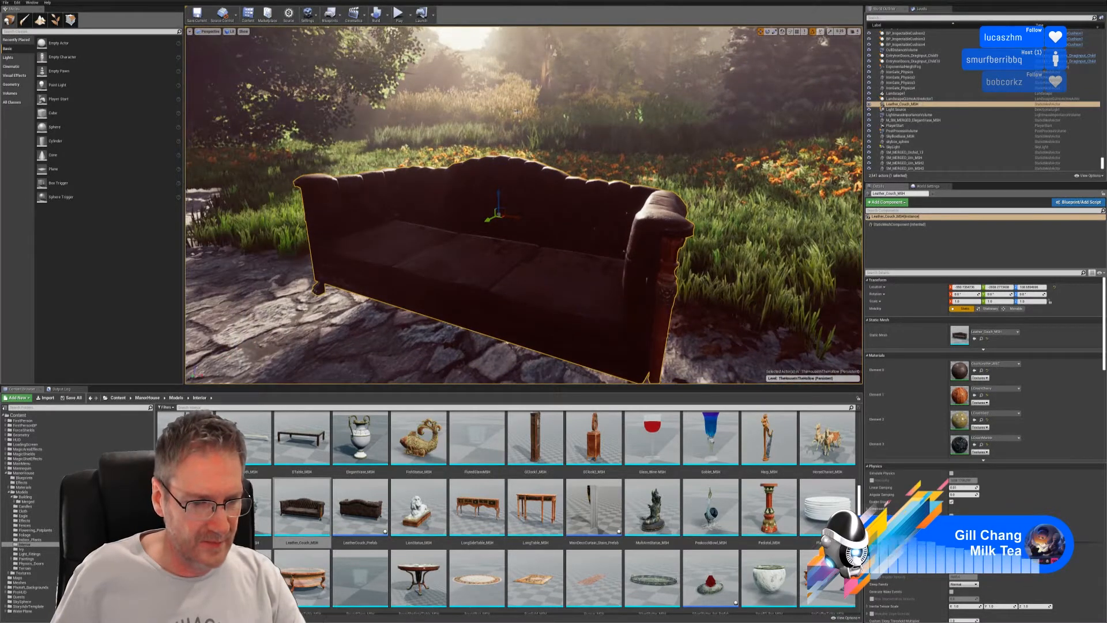
Open Merge Actors for the placed couch, set LOD selection to a specific LOD level and adjust the target light map resolution.
click(33, 2)
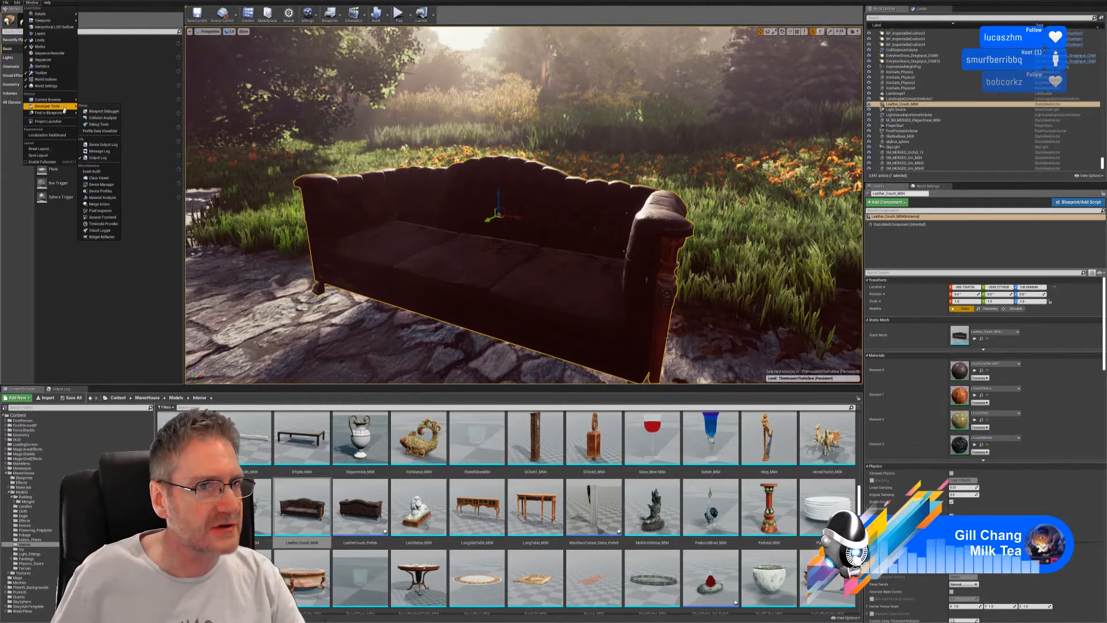
mouse_move(63, 106)
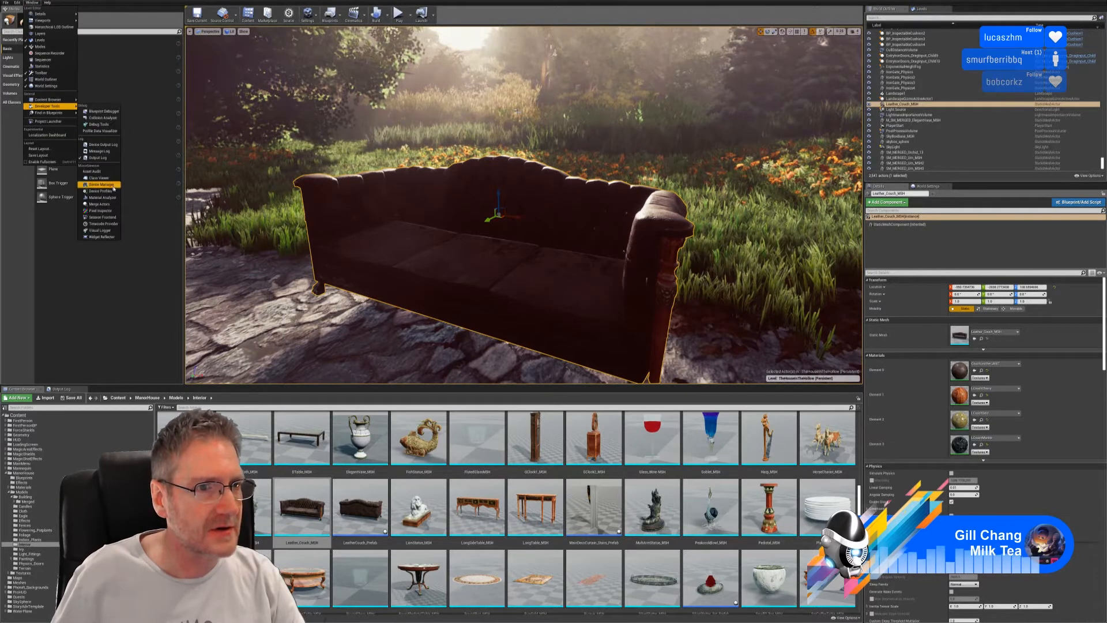
click(106, 207)
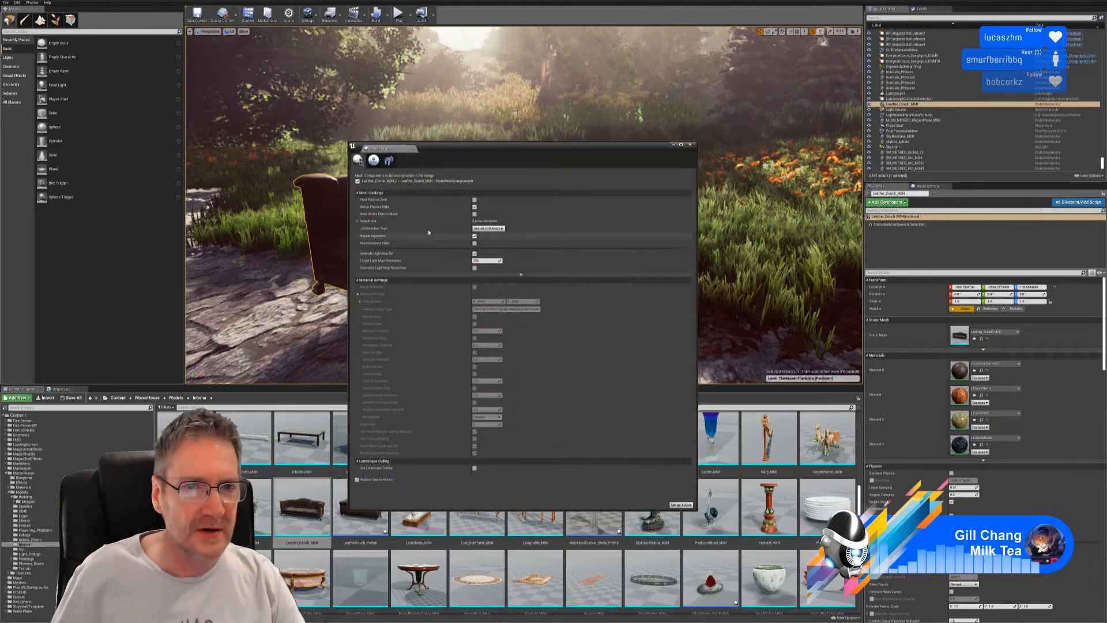
click(493, 229)
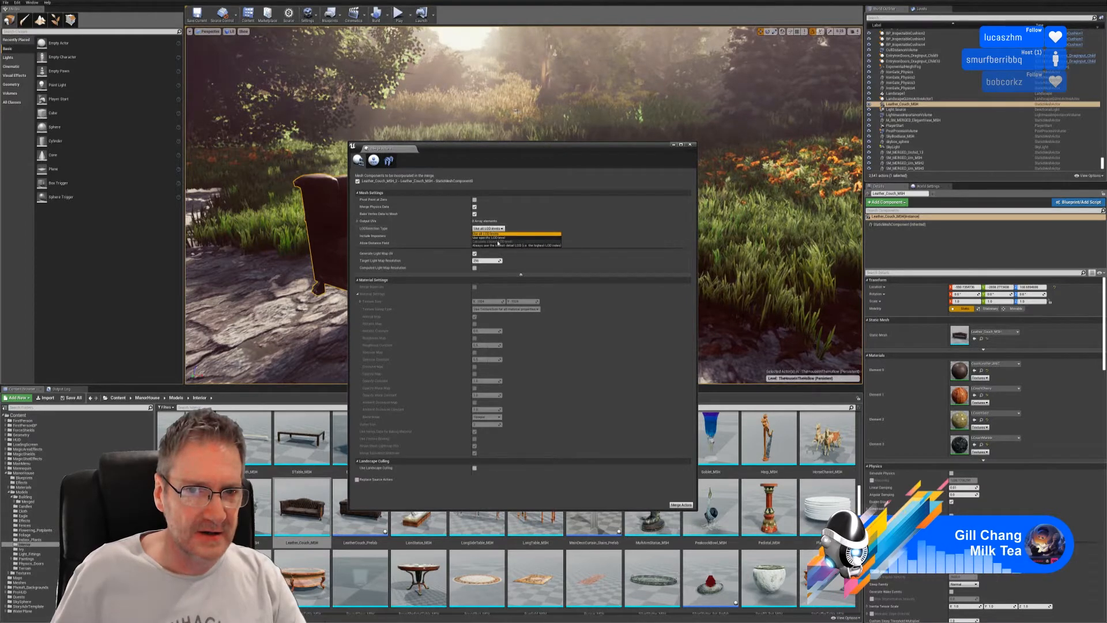
click(501, 248)
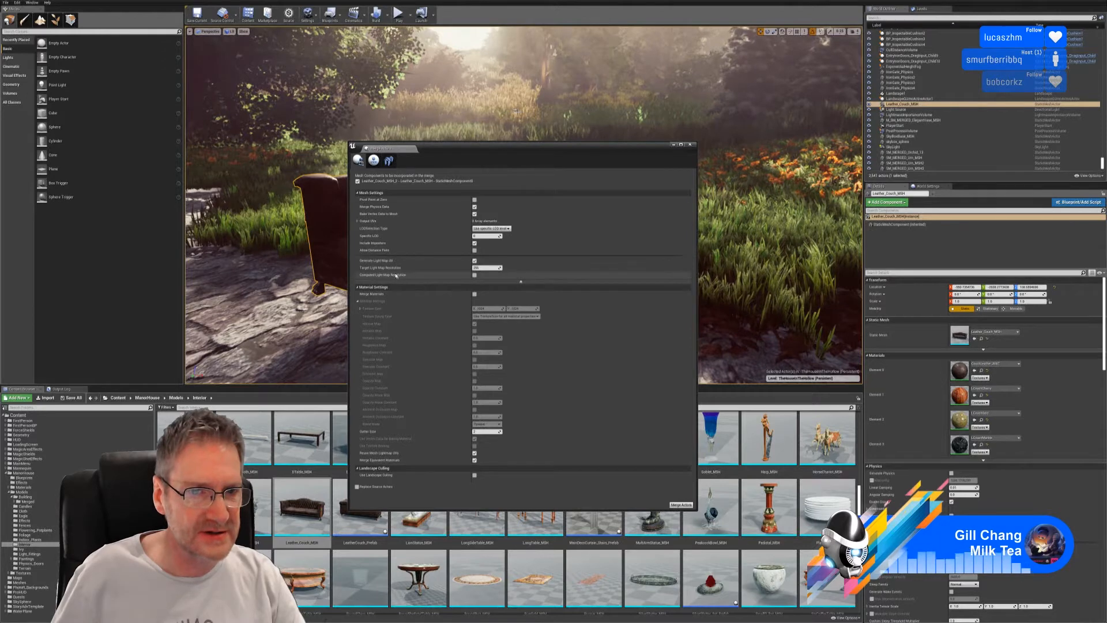
scroll(972, 463, down, 5)
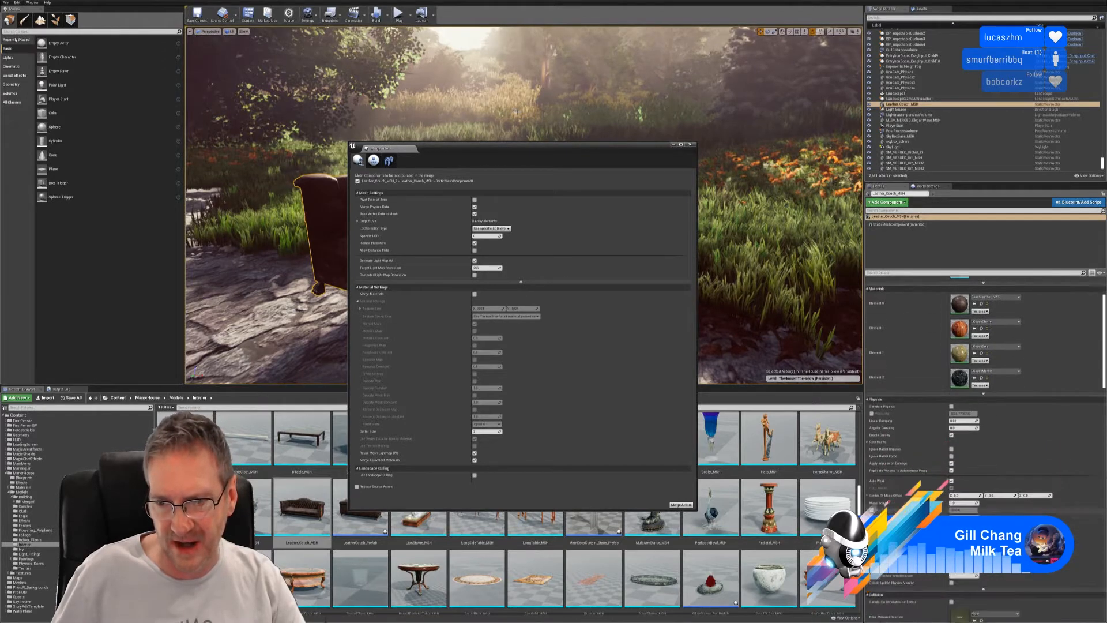
scroll(980, 403, down, 3)
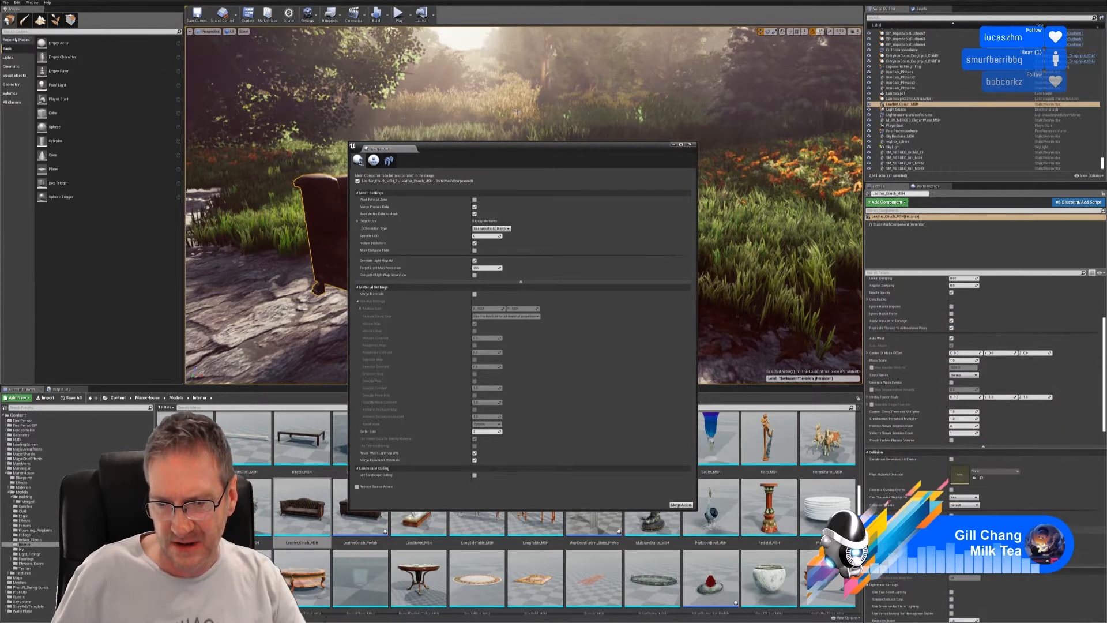
scroll(737, 456, up, 1)
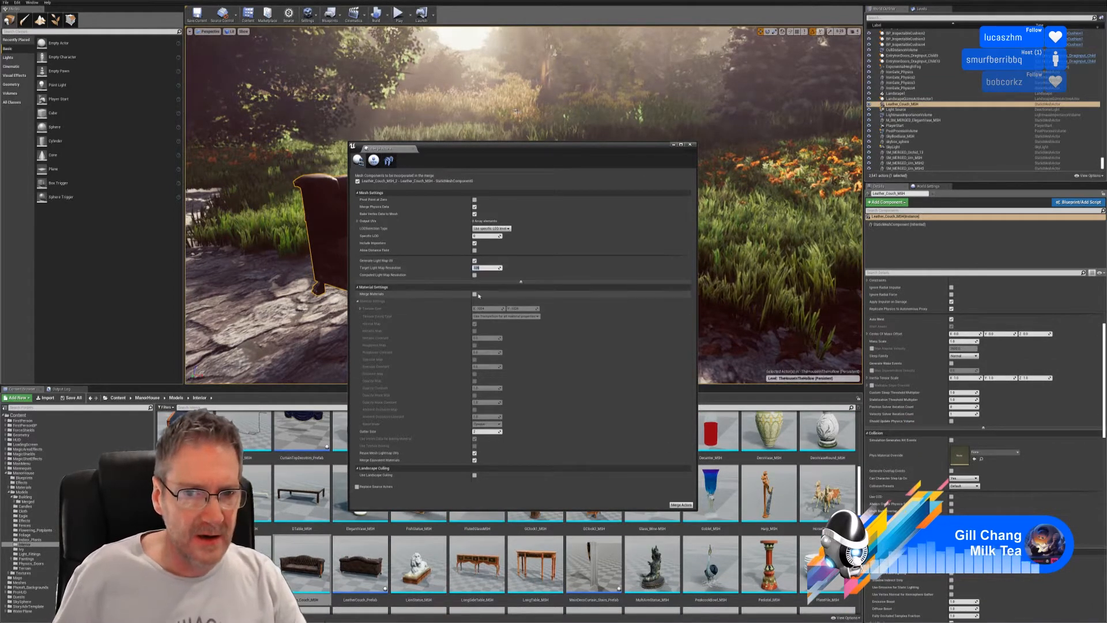
Enable Merge Materials with a 4096 by 4096 texture size and turn on the metallic and roughness maps.
click(475, 294)
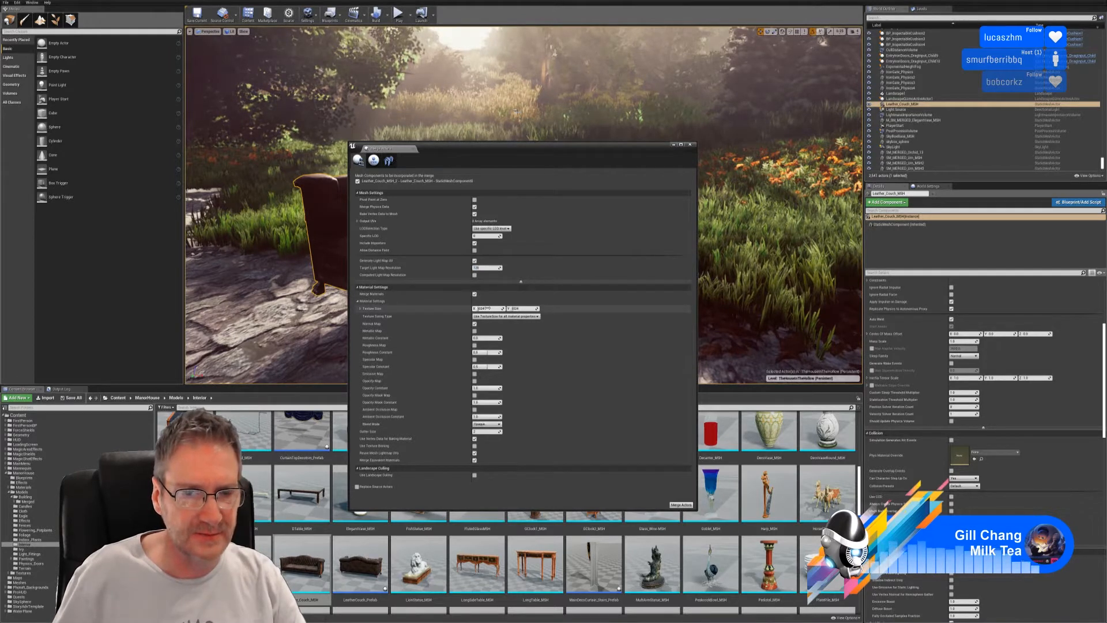
click(487, 309)
text(40)
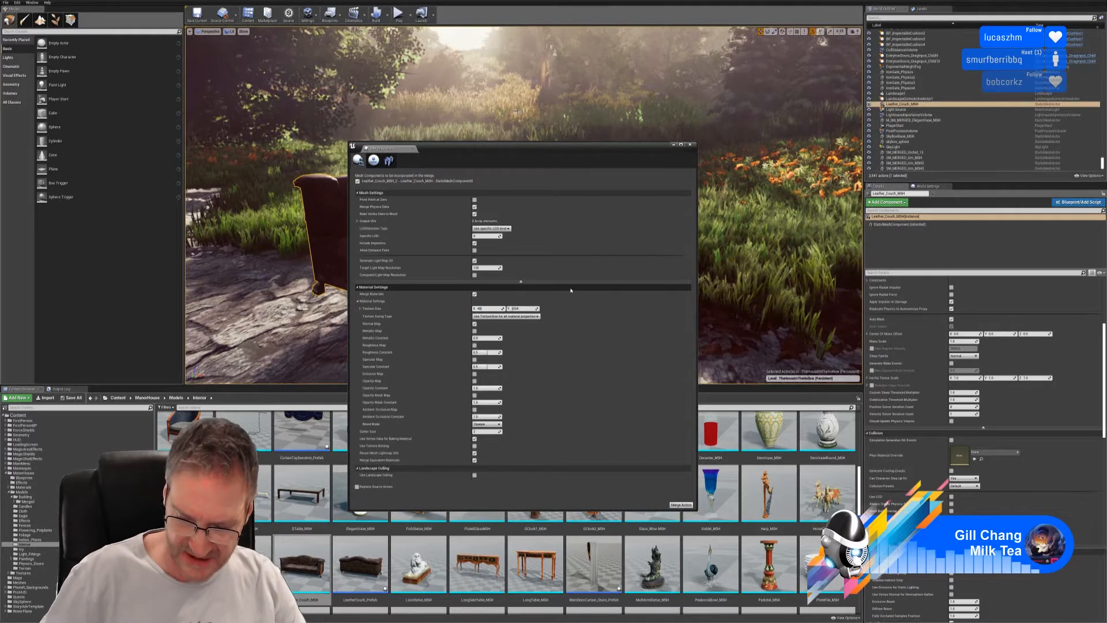
text(96)
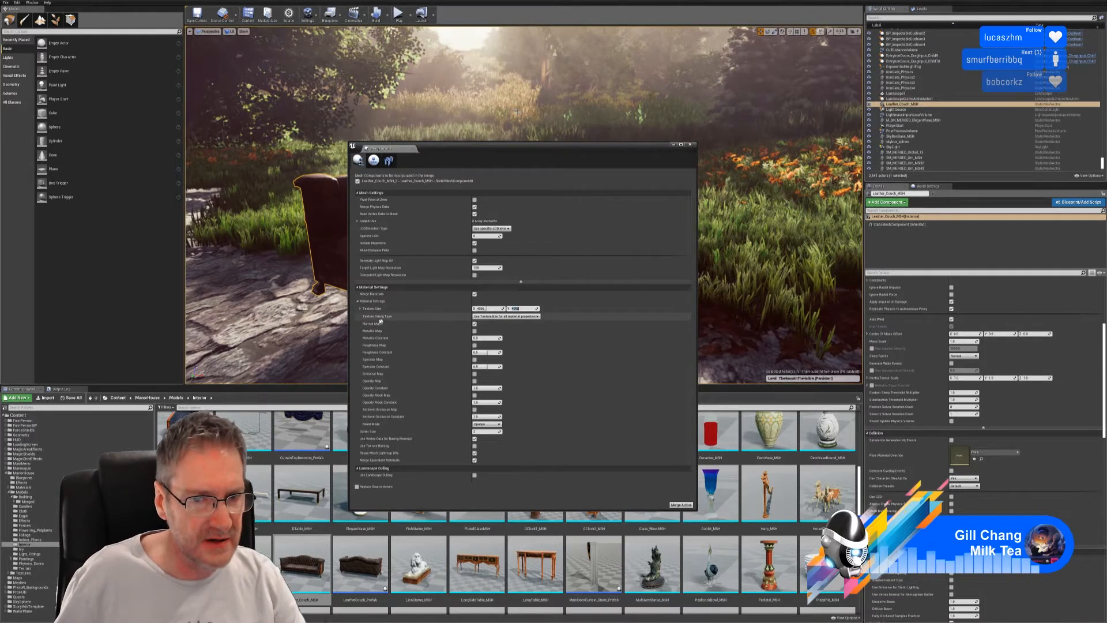
click(474, 331)
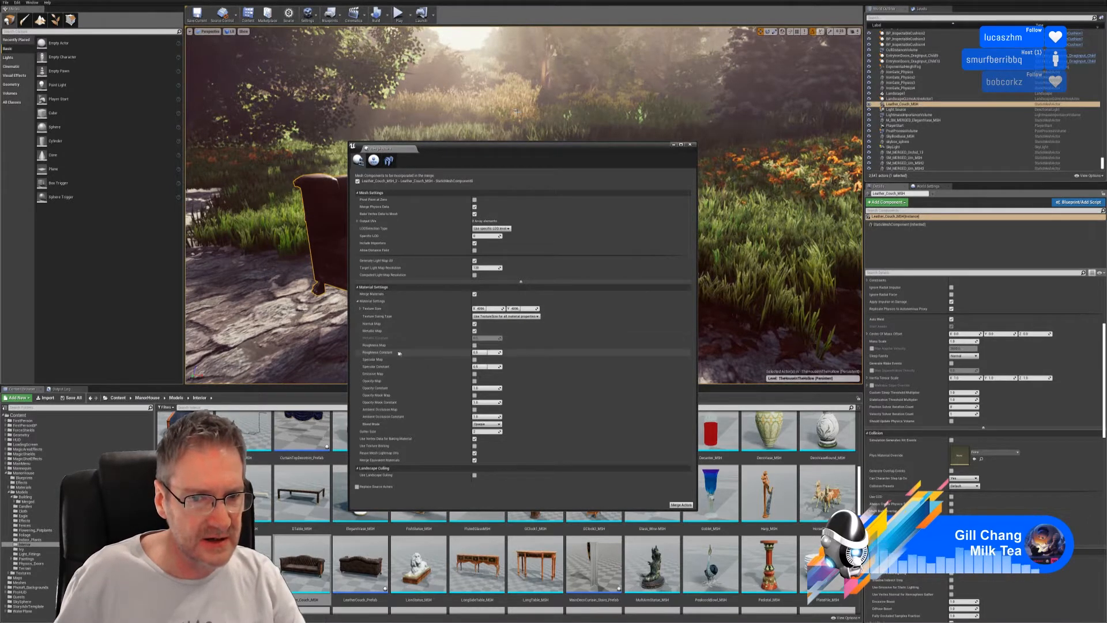
click(474, 345)
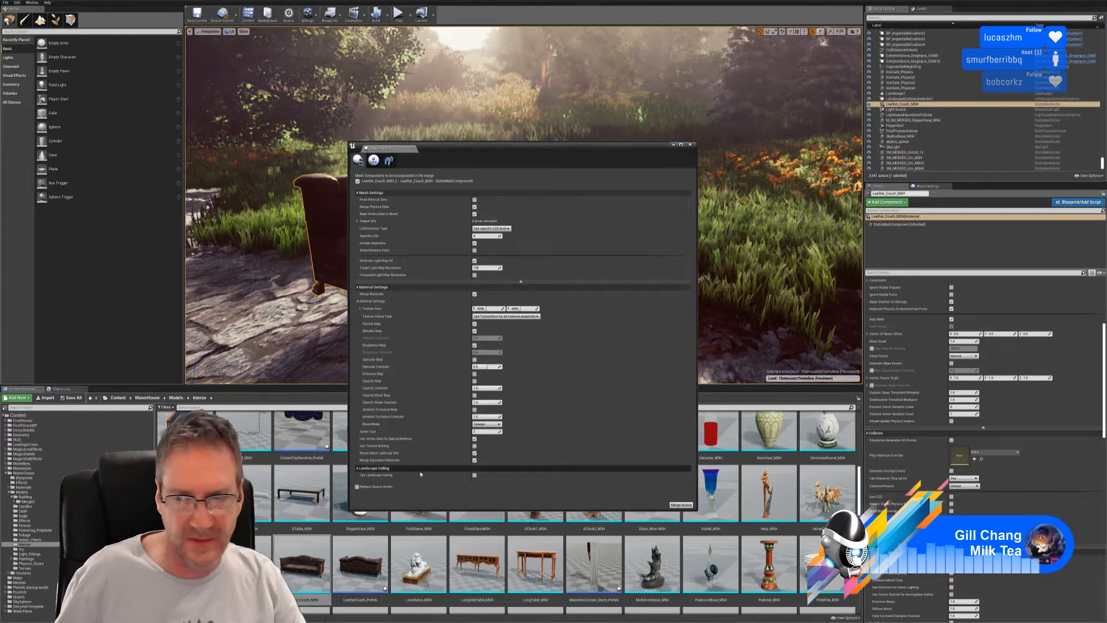
Inspect the node graphs of the couch's four materials one at a time, closing each material editor.
scroll(1033, 410, up, 5)
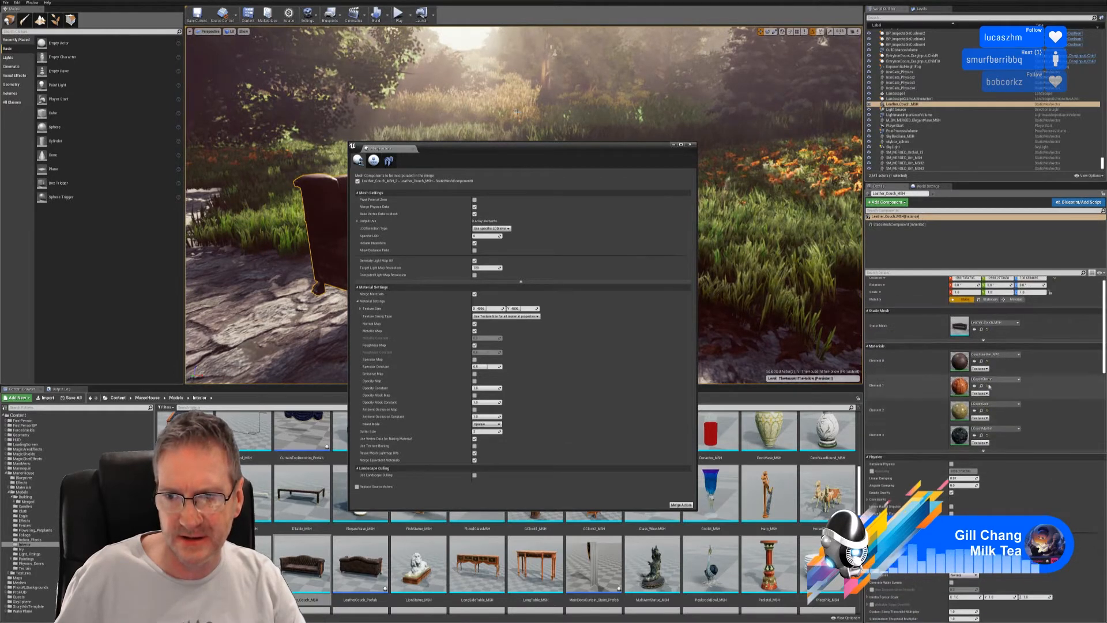
double_click(960, 362)
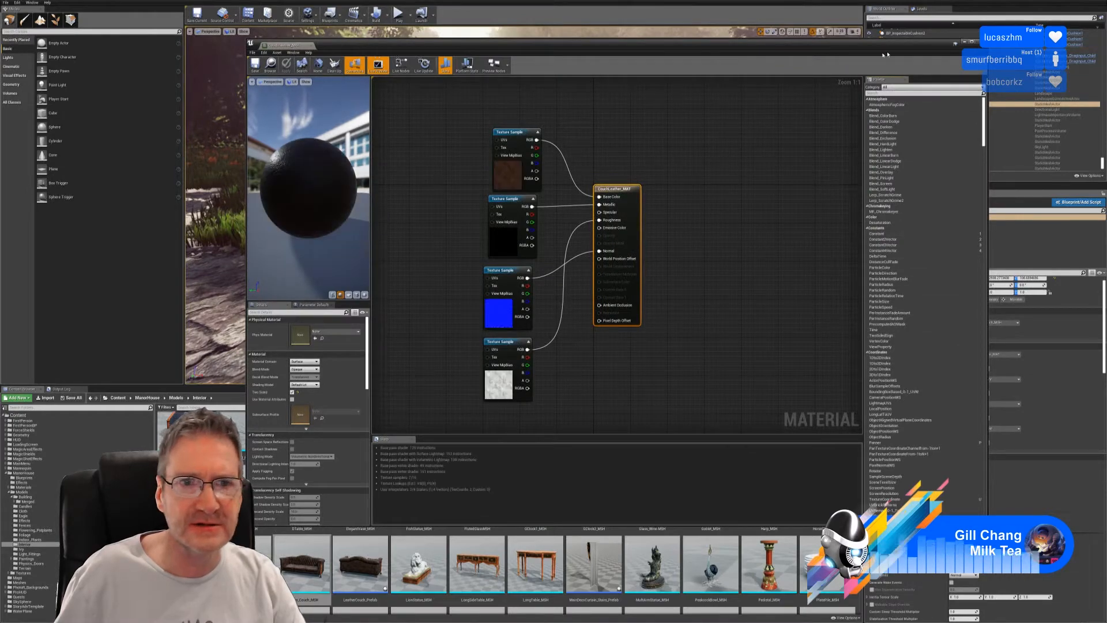
click(982, 42)
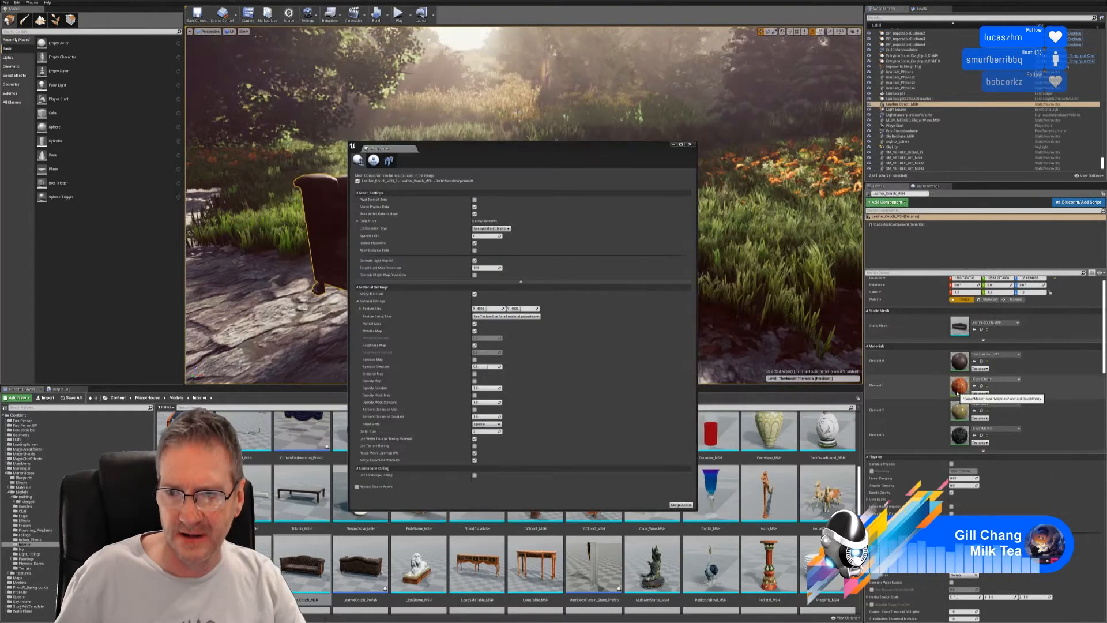
double_click(956, 392)
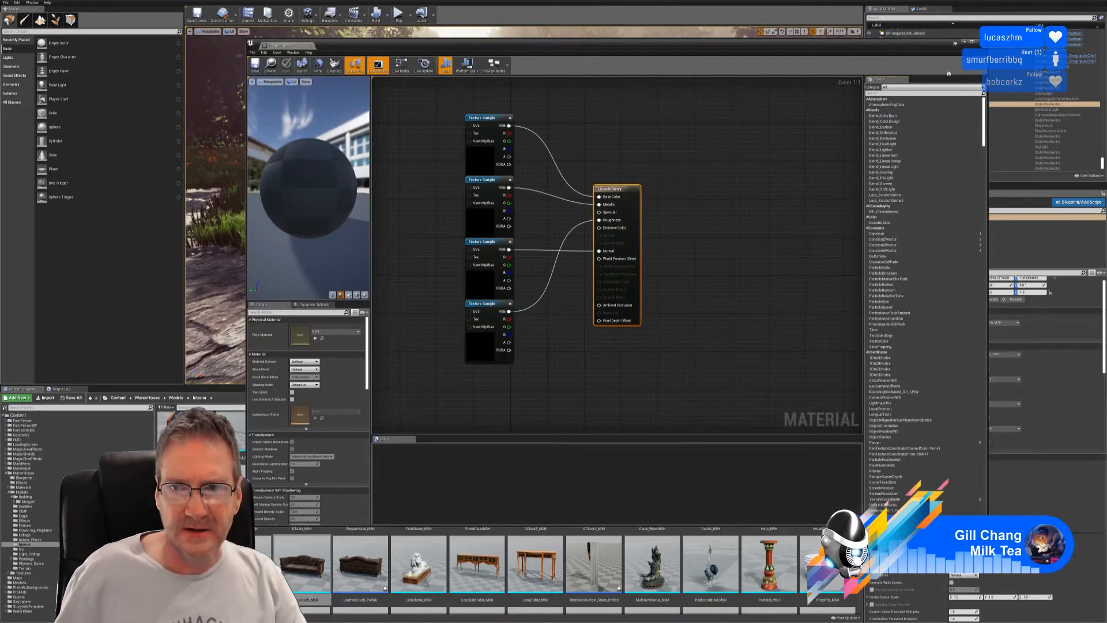
click(980, 42)
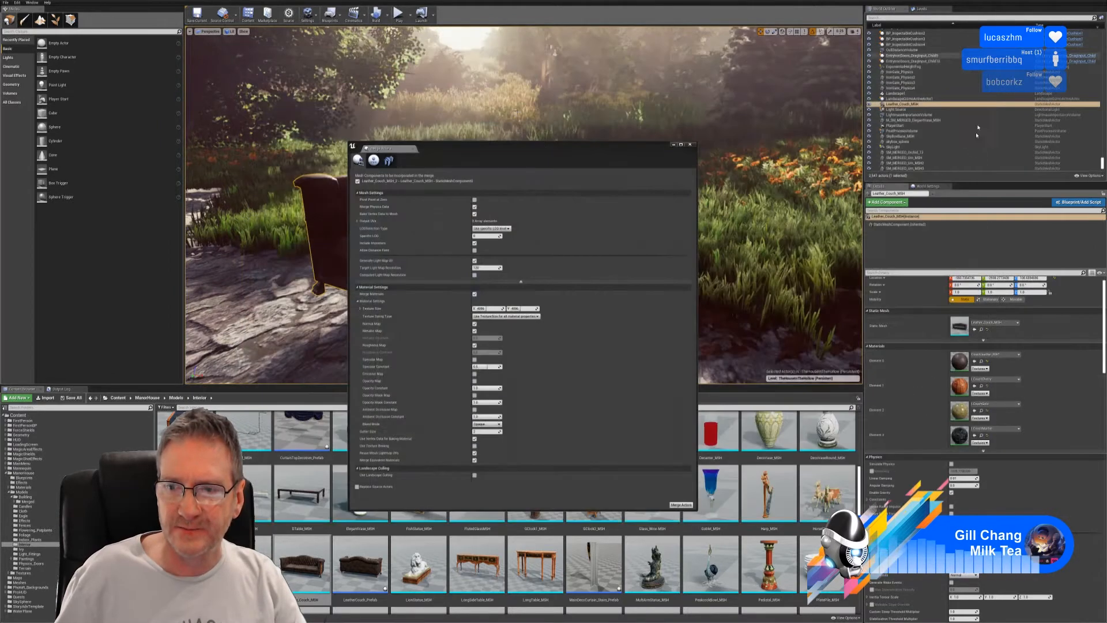
double_click(955, 416)
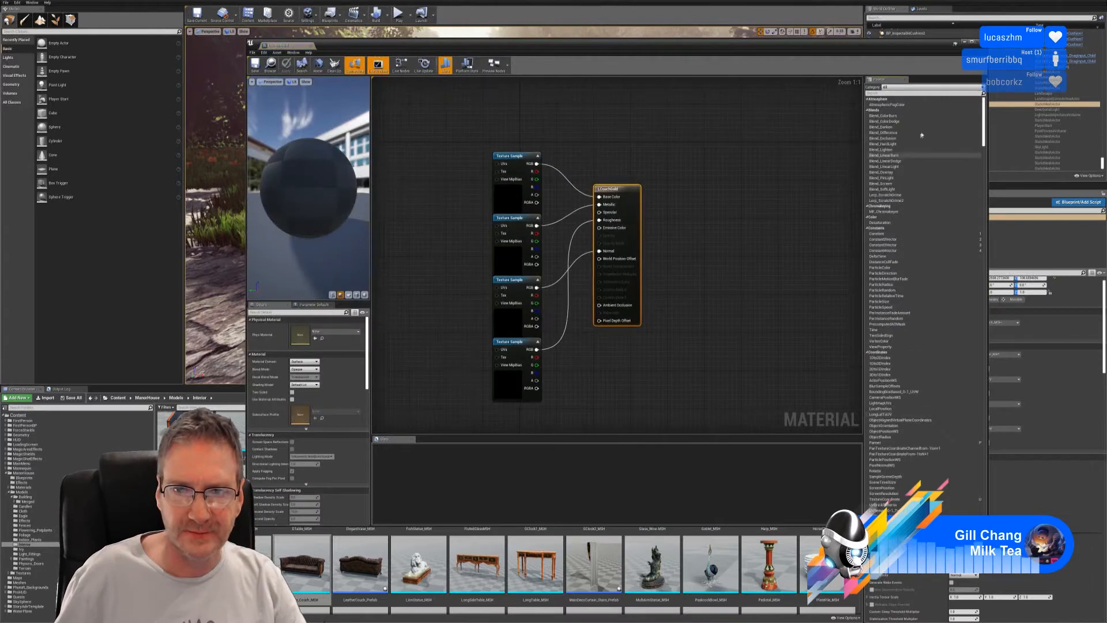
click(979, 42)
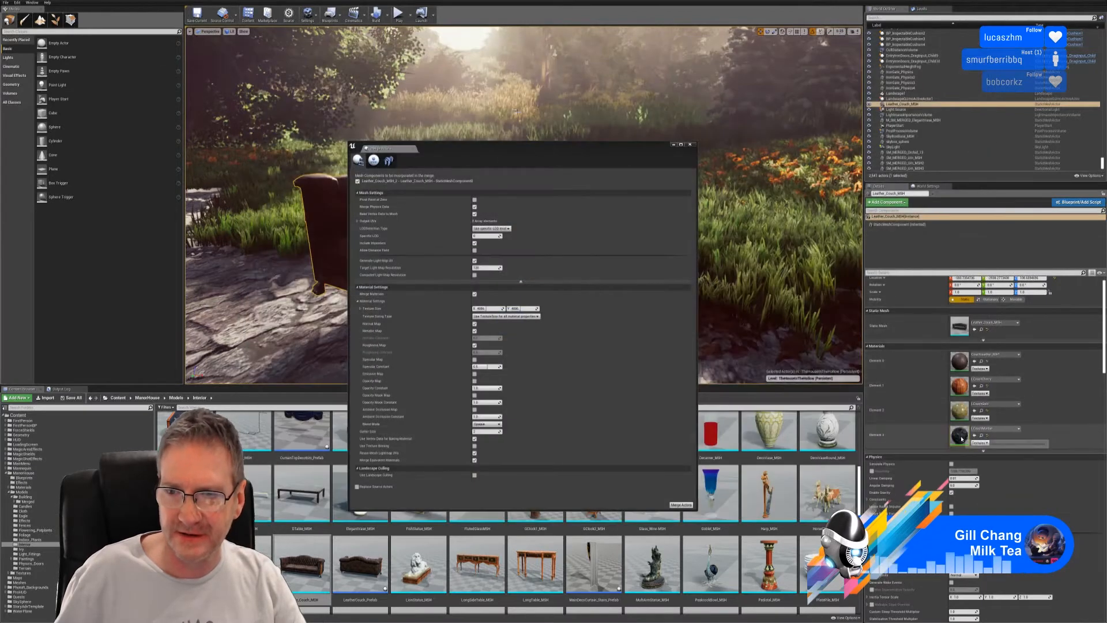
double_click(959, 437)
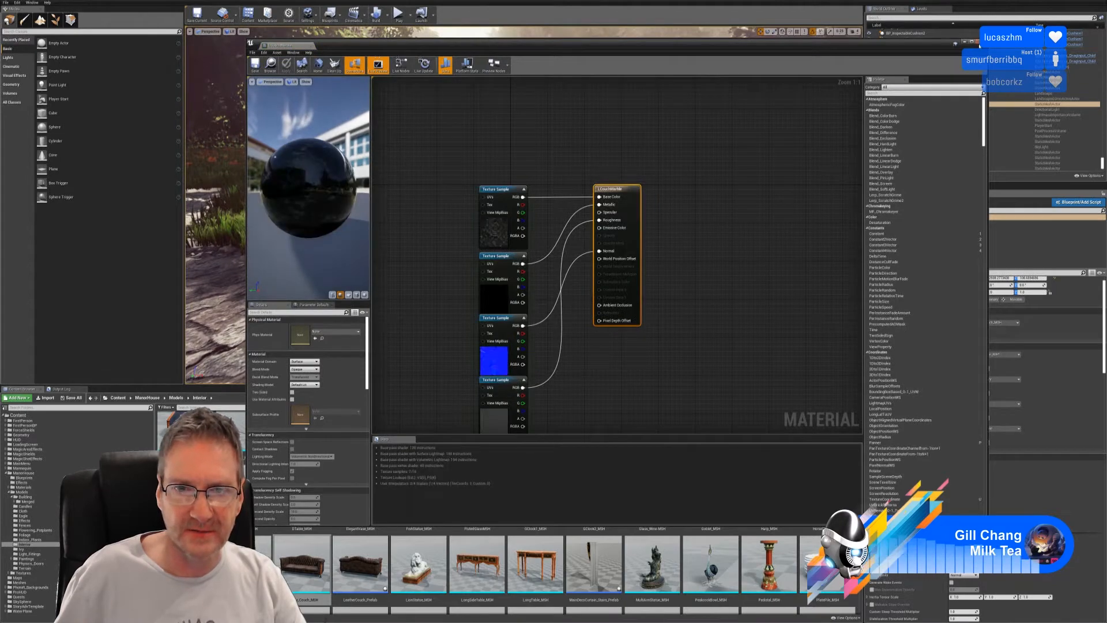
click(979, 43)
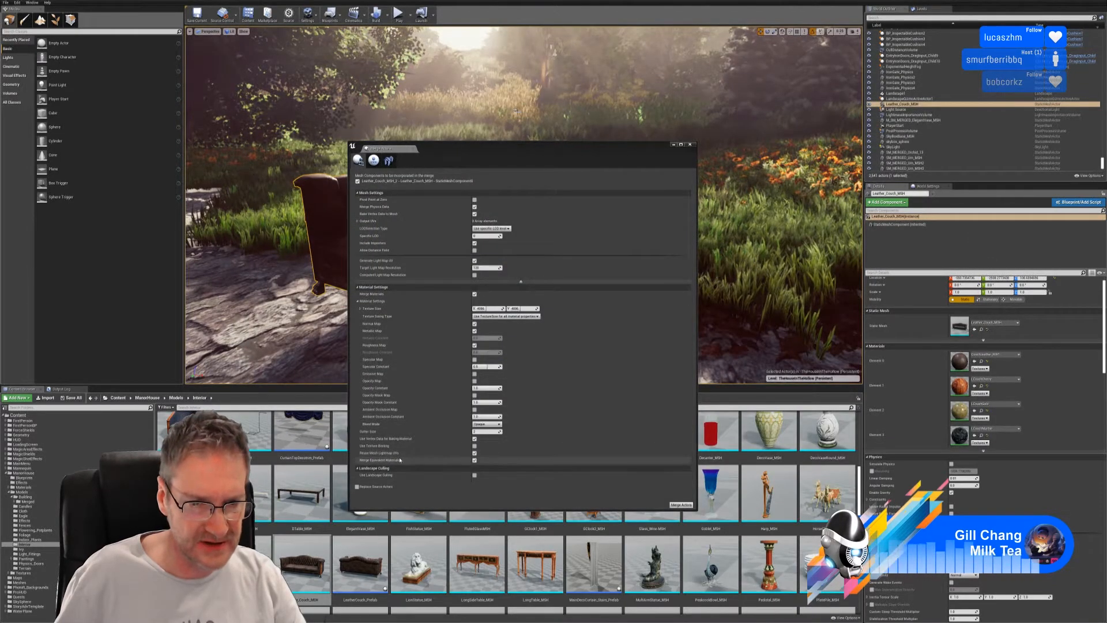
Turn off Reuse Mesh Lightmap UVs and merge the couch into SM_MERGED_Leather_Couch_MSH in the ManorHouse/Models/Building/Merged folder.
click(474, 453)
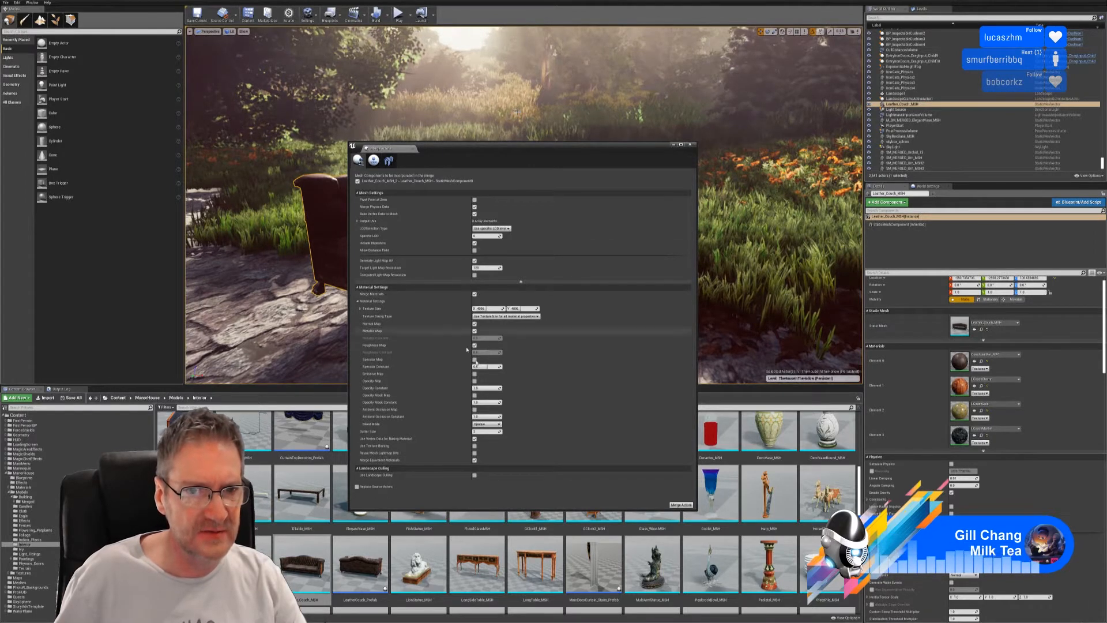
click(681, 505)
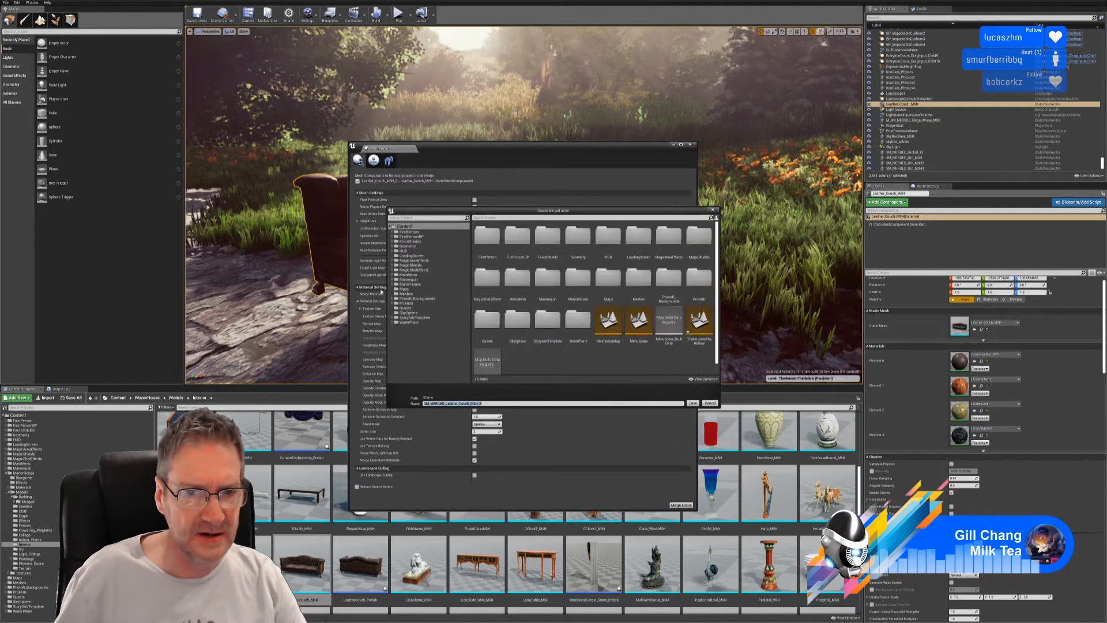
click(393, 284)
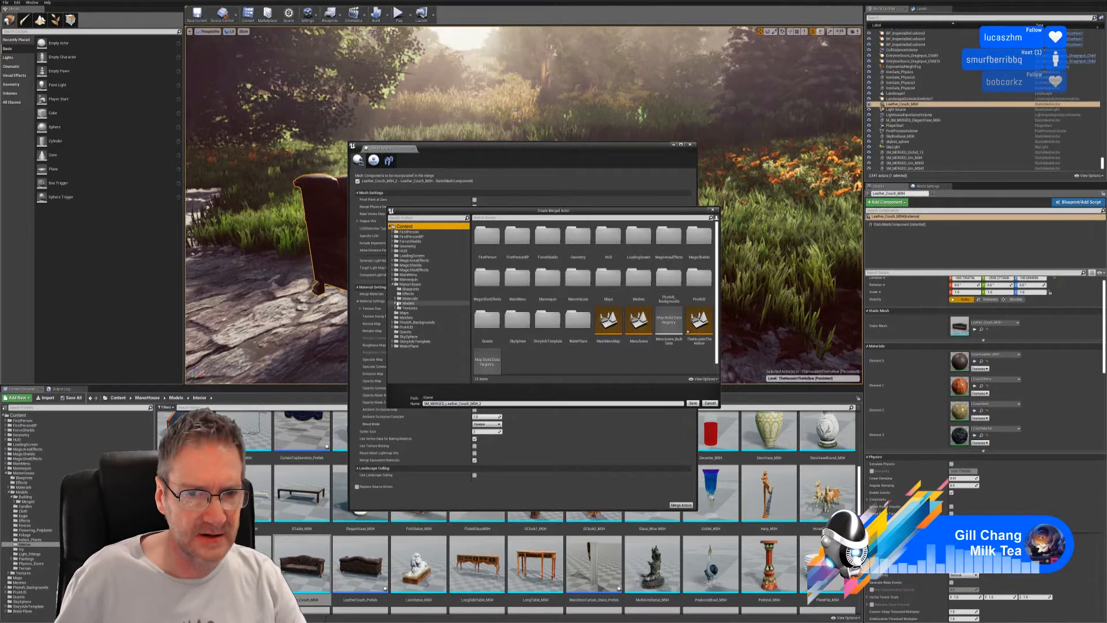
click(395, 304)
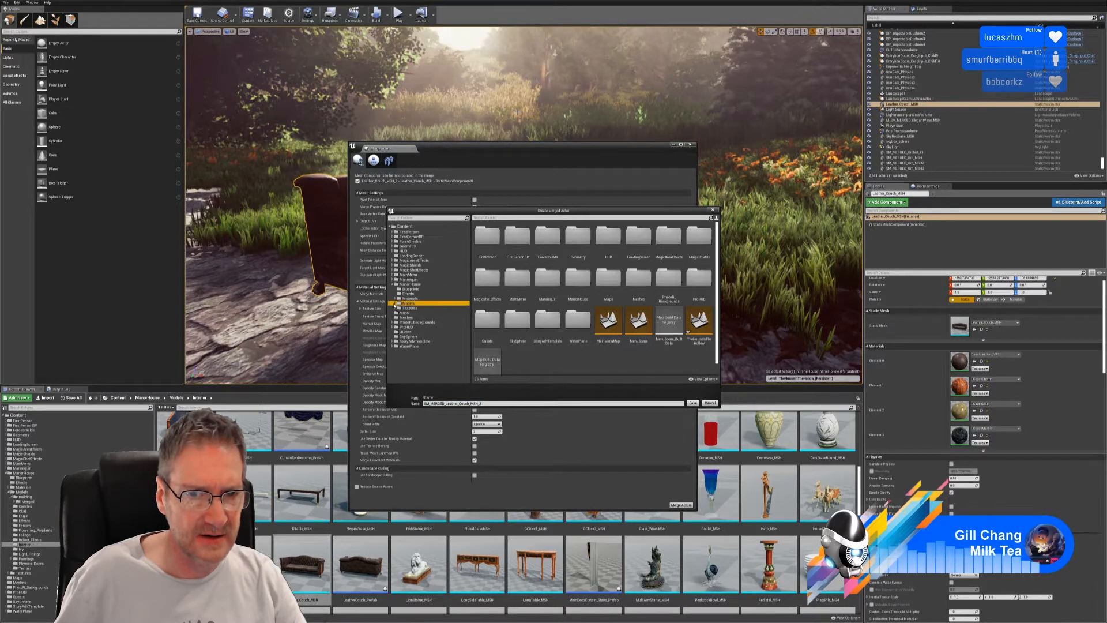
click(396, 304)
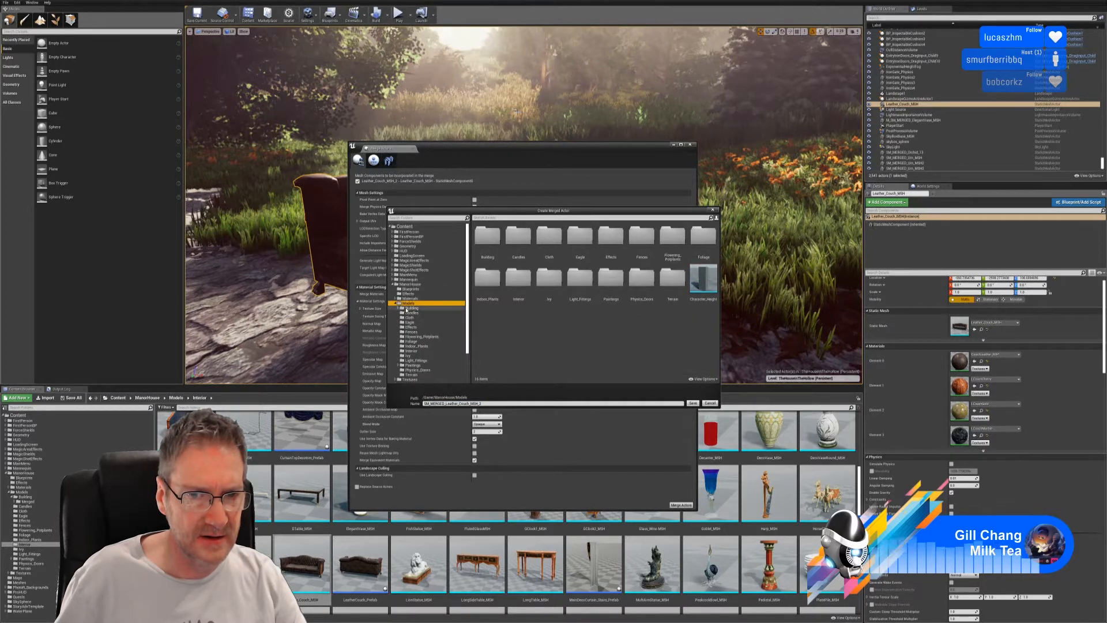
click(397, 307)
click(413, 312)
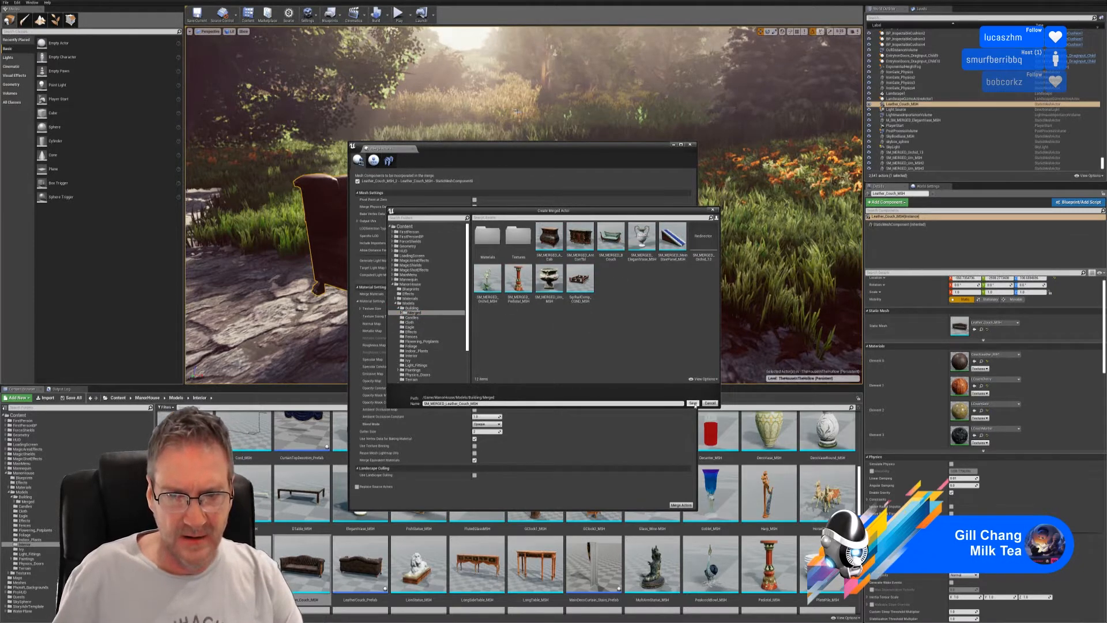
click(693, 403)
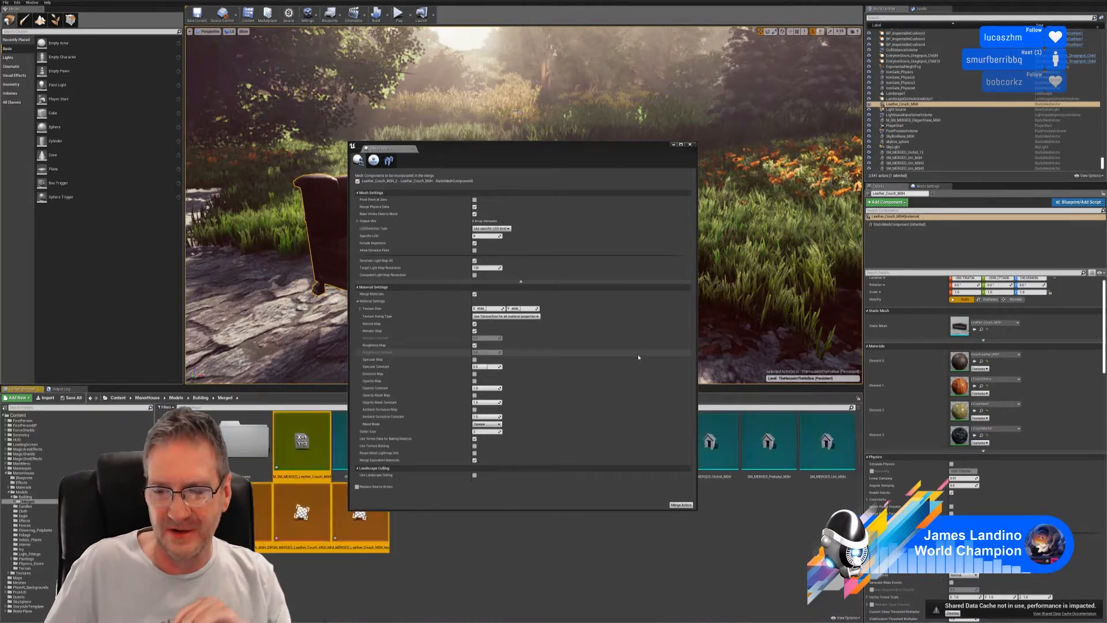
click(953, 613)
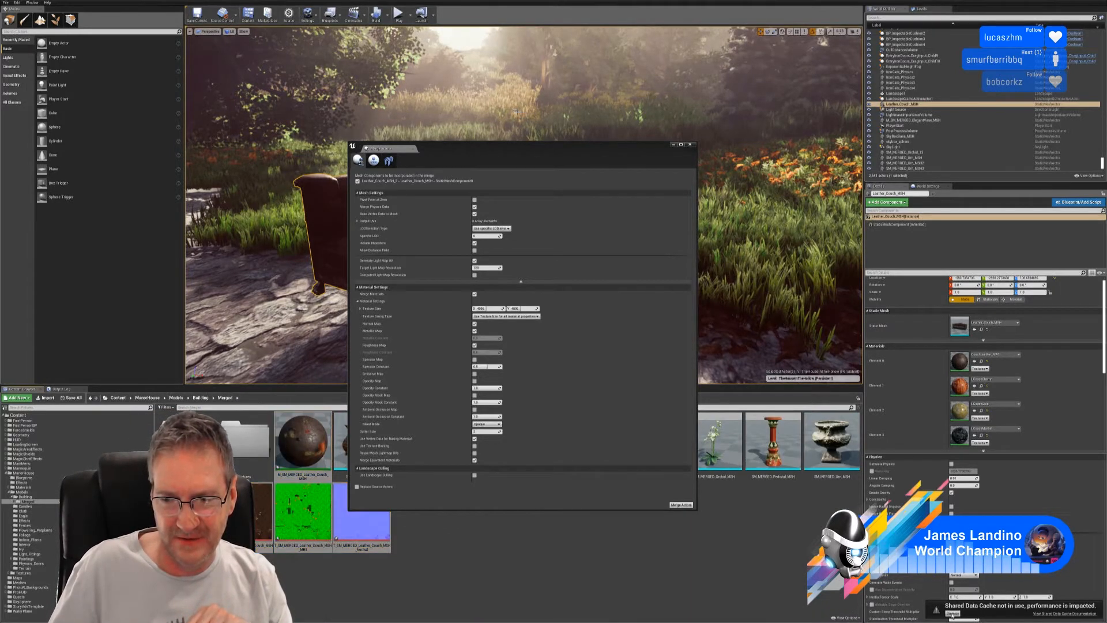
Place the merged SM_MERGED_Leather_Couch_MSH mesh on the stone path beside the original couch.
click(674, 145)
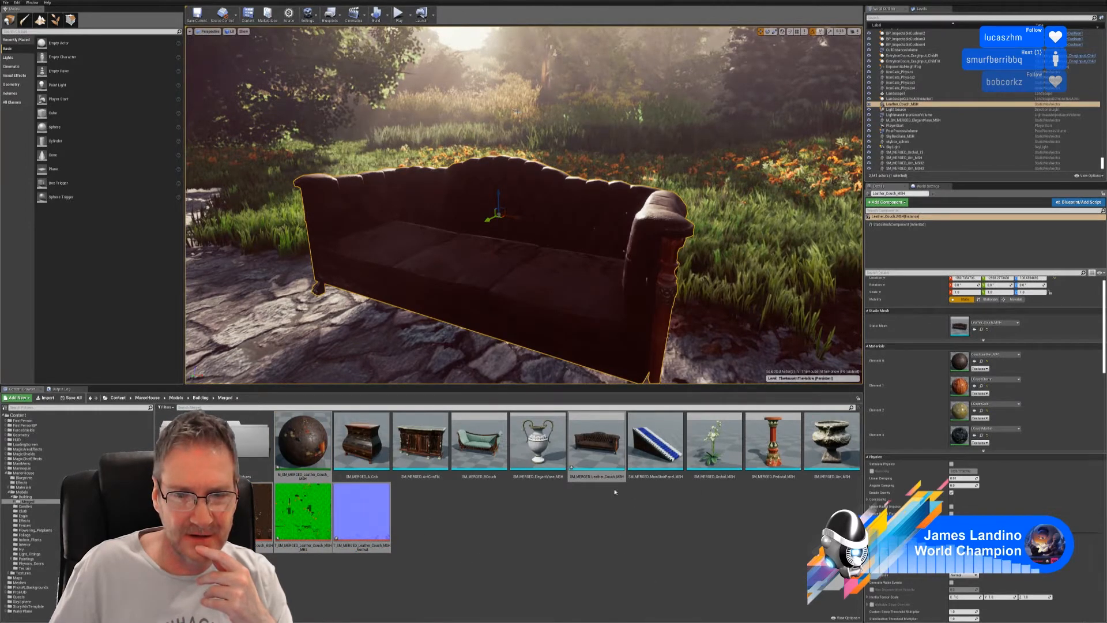
right_drag(516, 111, 608, 138)
drag(592, 457, 641, 163)
right_drag(641, 163, 587, 137)
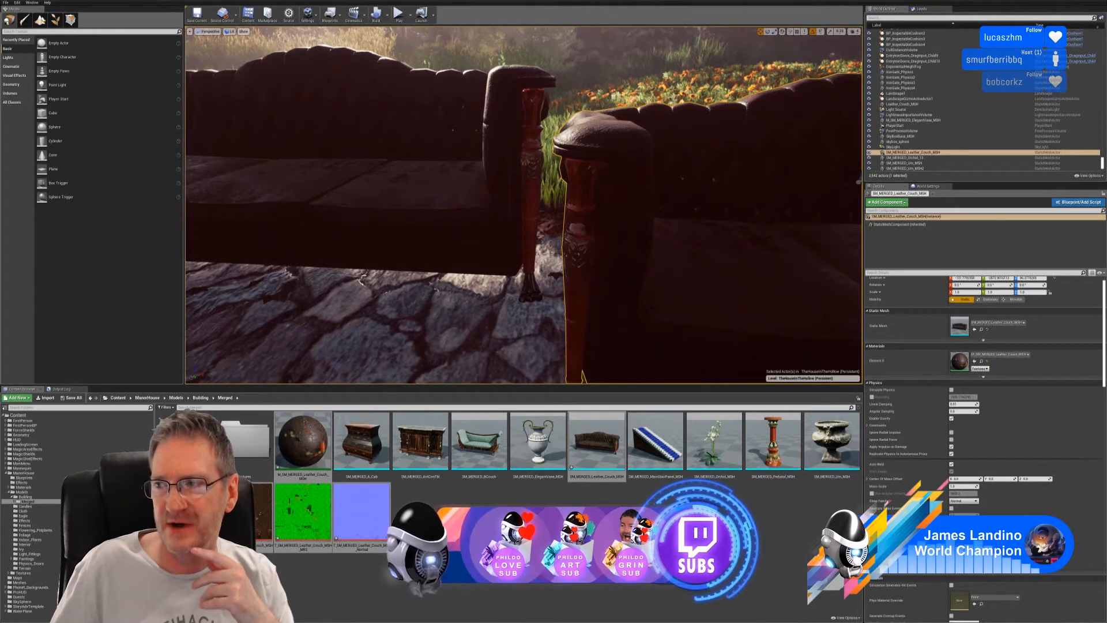
Switch the viewport to Unlit and compare the legs and leather of the merged couch with the original couch beside it.
right_drag(524, 205, 441, 128)
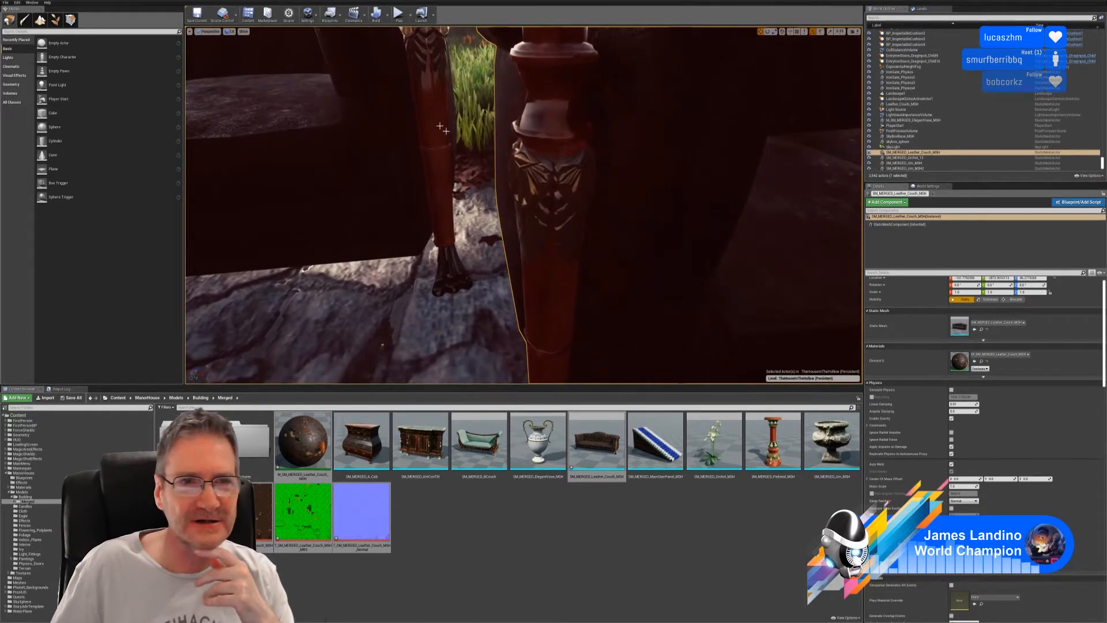
click(230, 32)
click(234, 46)
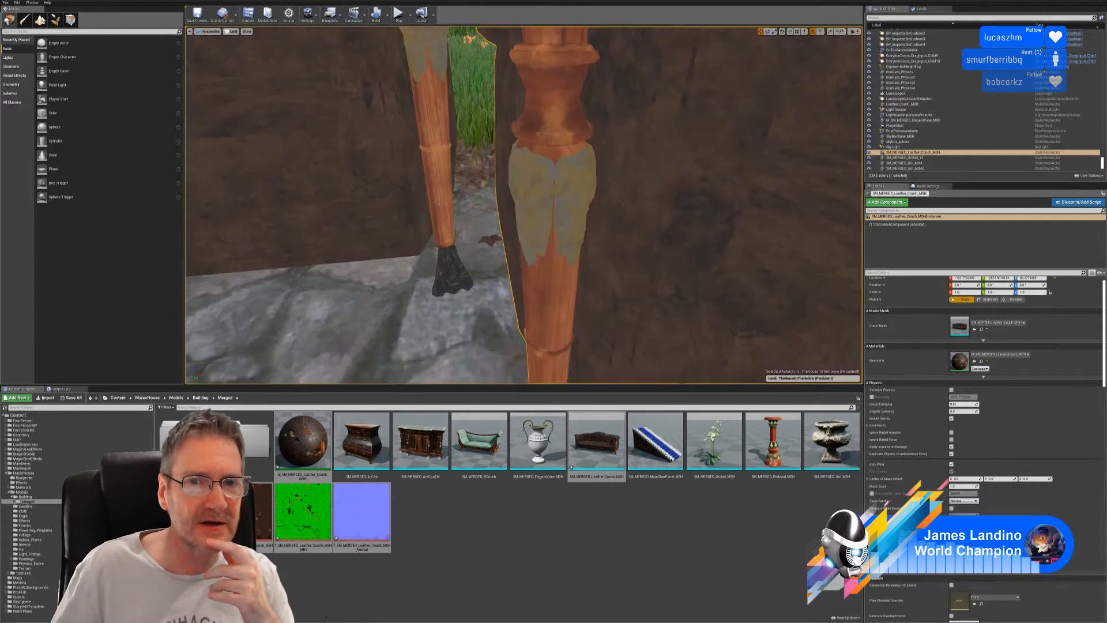
right_drag(511, 243, 493, 166)
key(w)
key(q)
key(s)
key(w)
key(s)
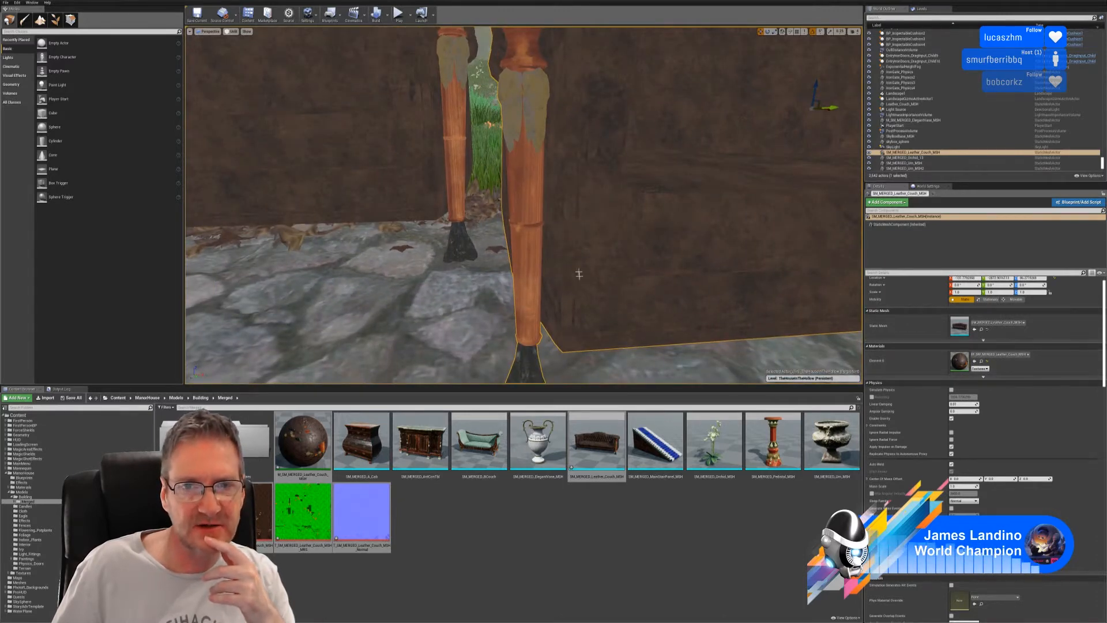
mouse_move(578, 273)
right_down()
mouse_move(597, 266)
mouse_move(580, 268)
right_up()
key(s)
key(s)
key(a)
key(w)
key(s)
key(a)
key(w)
key(d)
key(s)
key(d)
key(w)
key(d)
key(a)
key(e)
key(s)
key(a)
key(e)
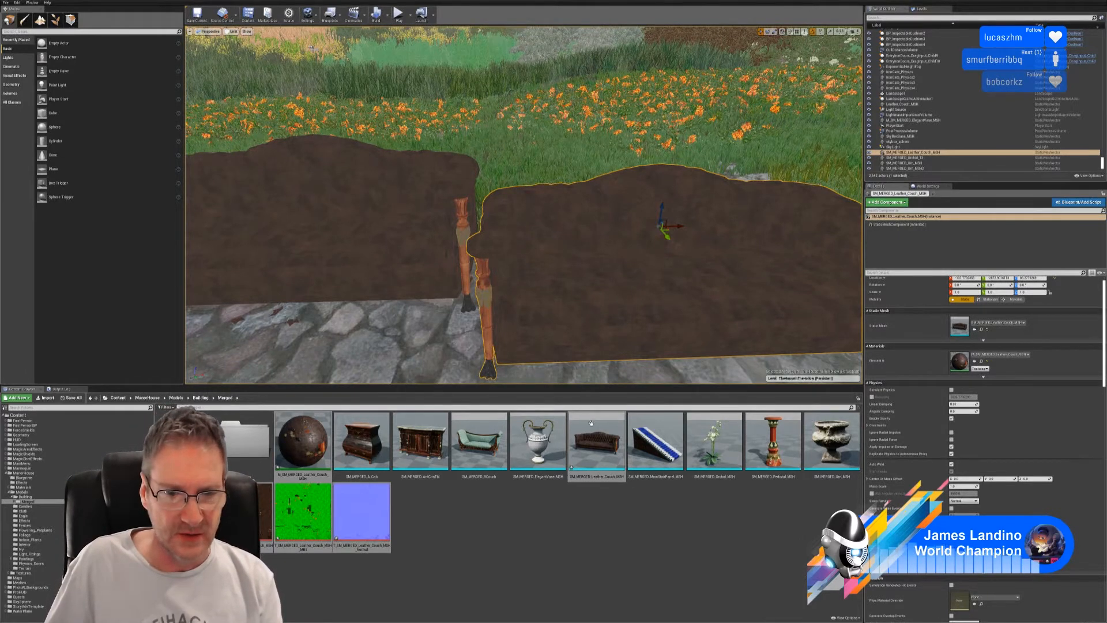
Open SM_MERGED_Leather_Couch_MSH in the static mesh editor to check its material slots.
mouse_move(594, 429)
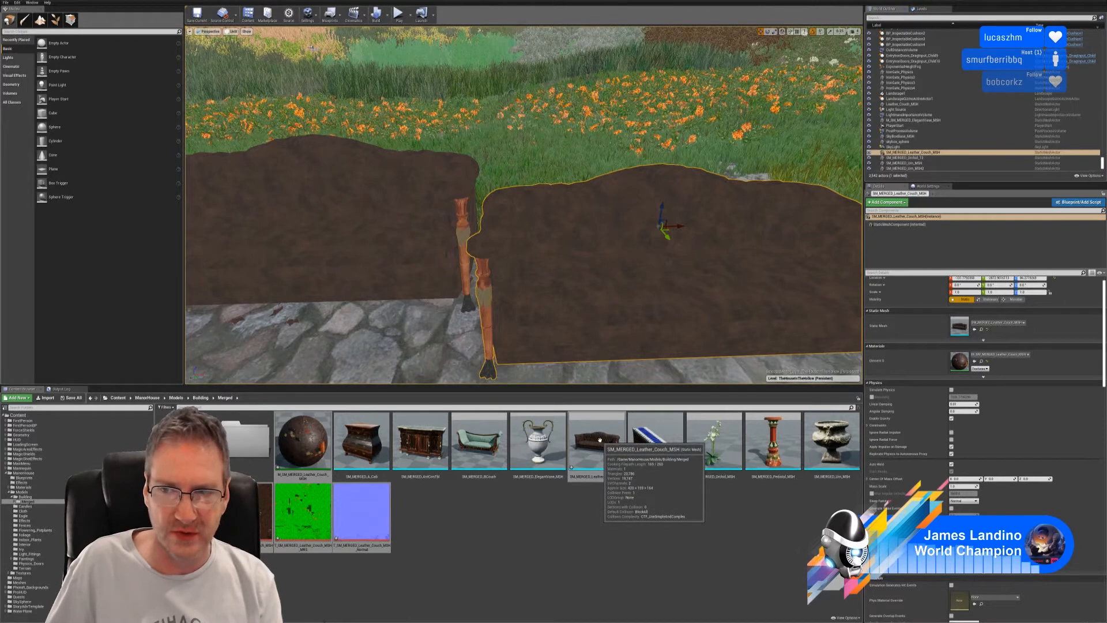
double_click(597, 441)
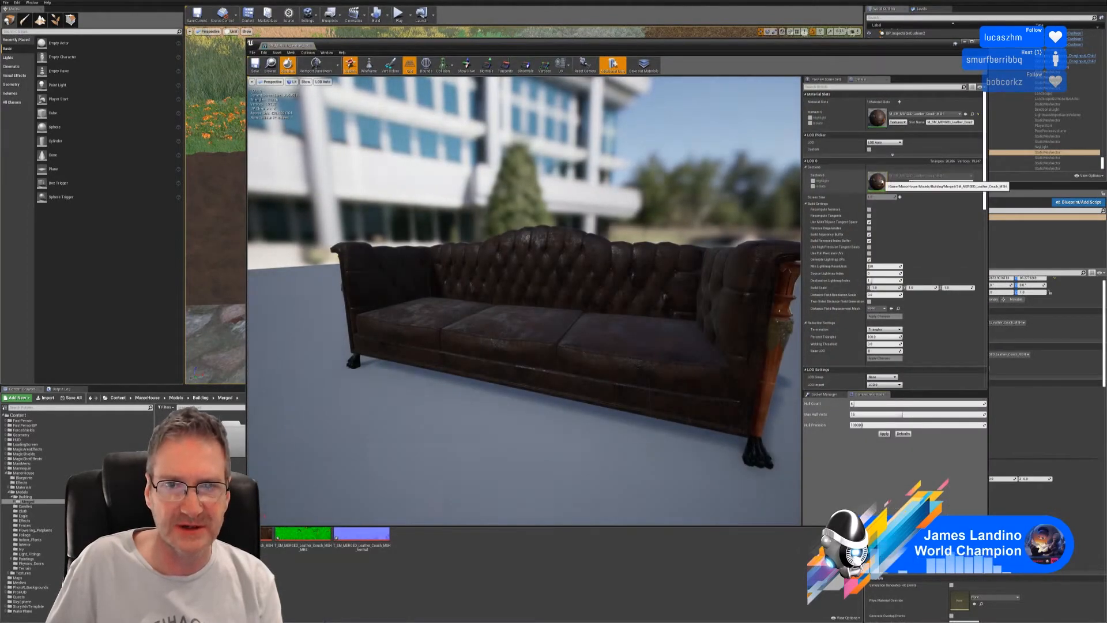
click(962, 42)
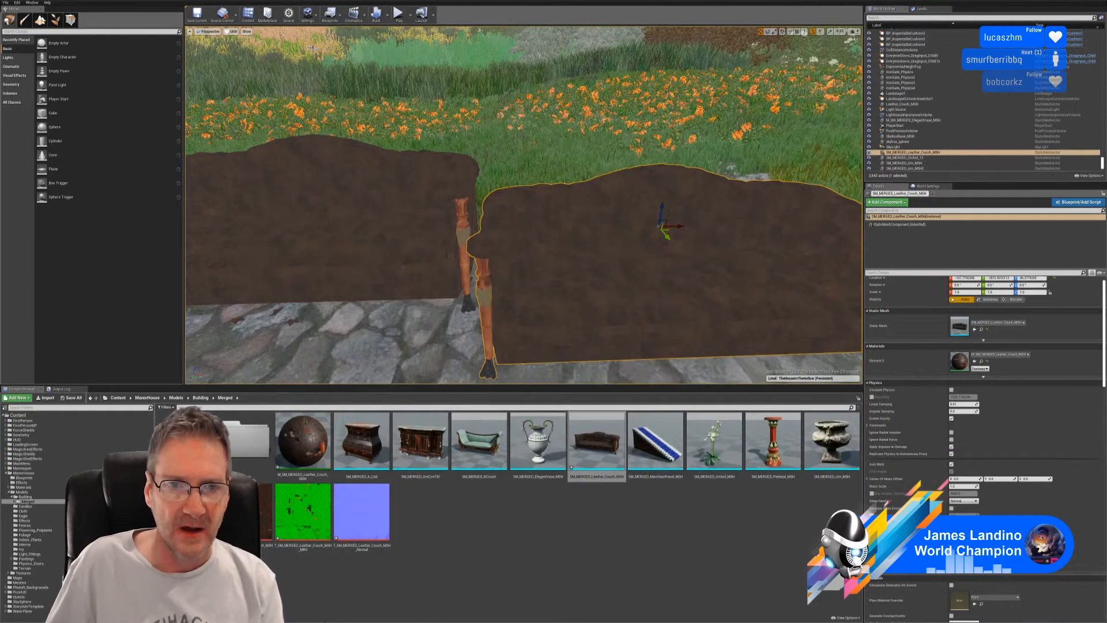
Locate and open the original couch's static mesh, then compare its appearance and material slots with the merged mesh.
click(403, 268)
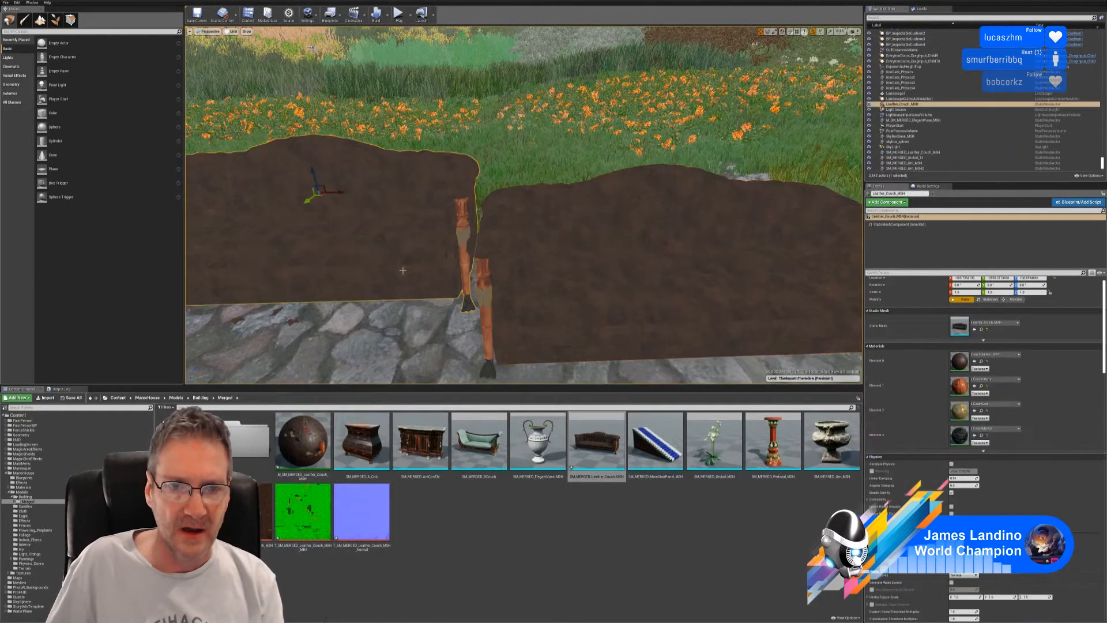
click(982, 330)
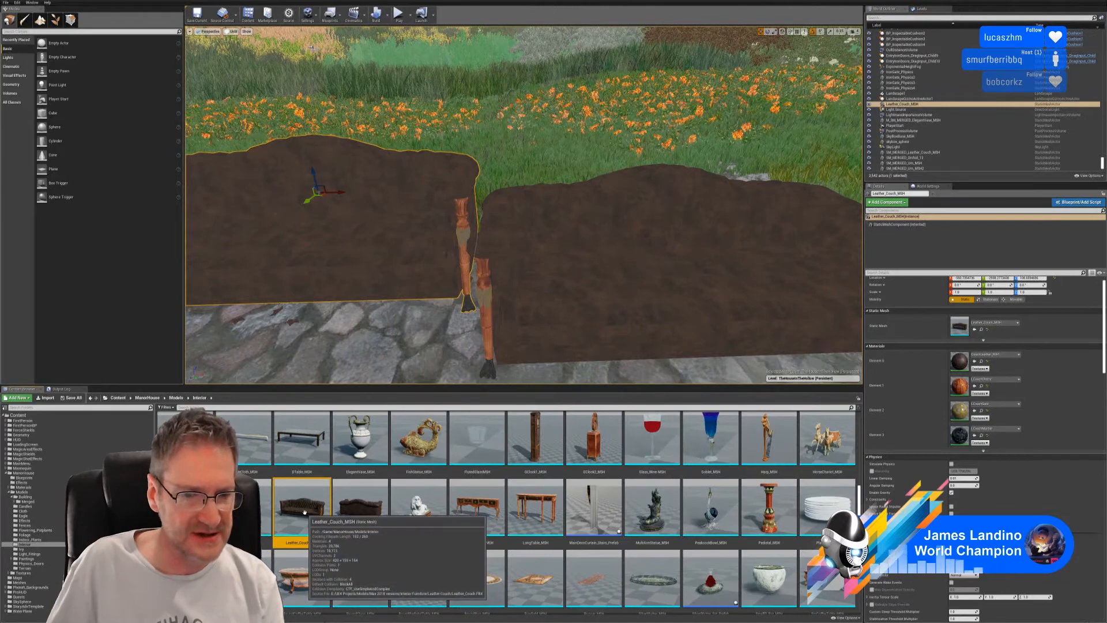
double_click(302, 507)
right_drag(556, 309, 546, 297)
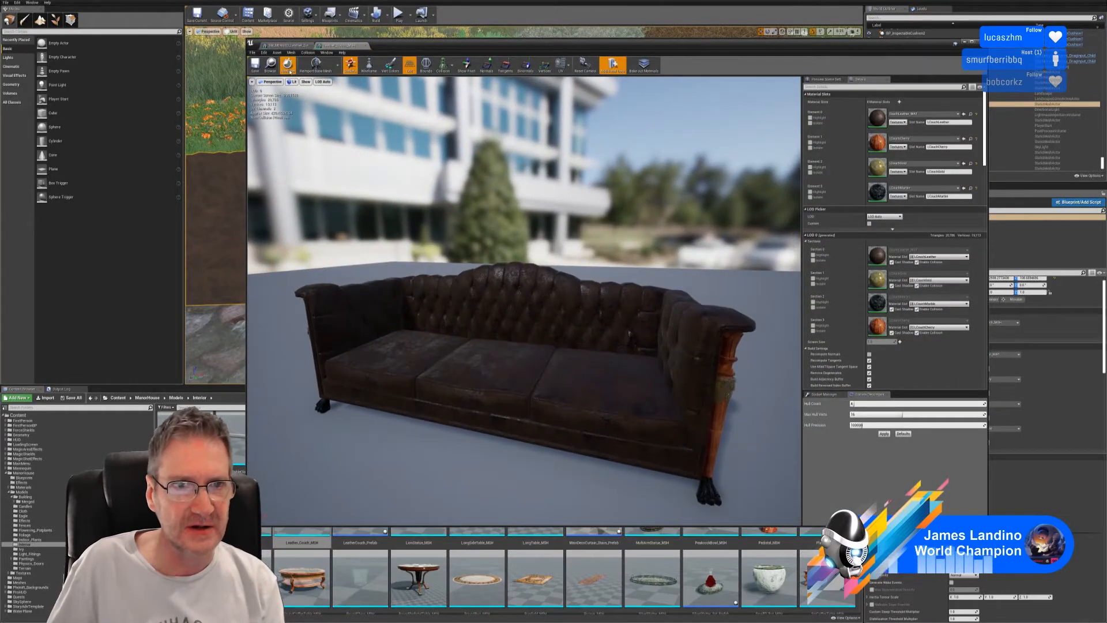
click(286, 46)
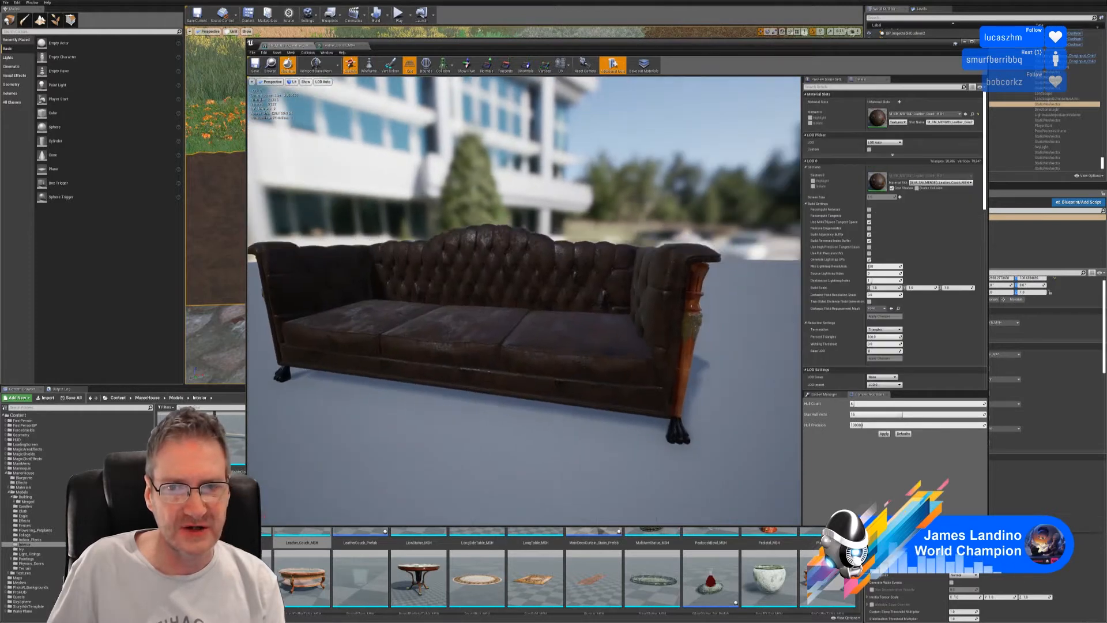
right_drag(524, 301, 500, 301)
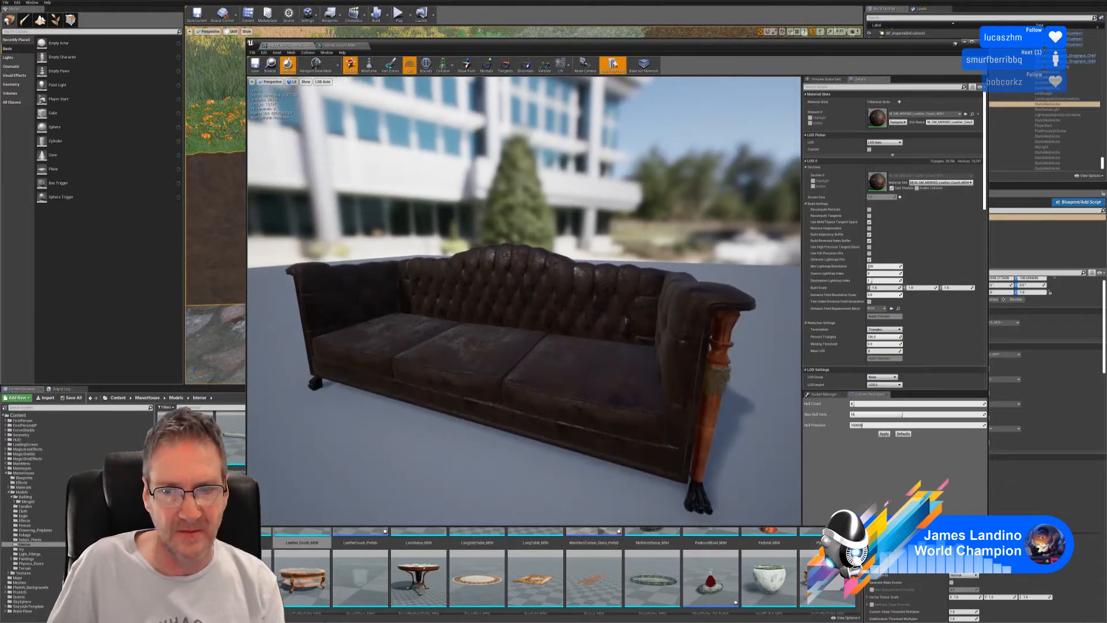
Show the size map of the original Leather_Couch_MSH and set it to display memory size.
click(340, 45)
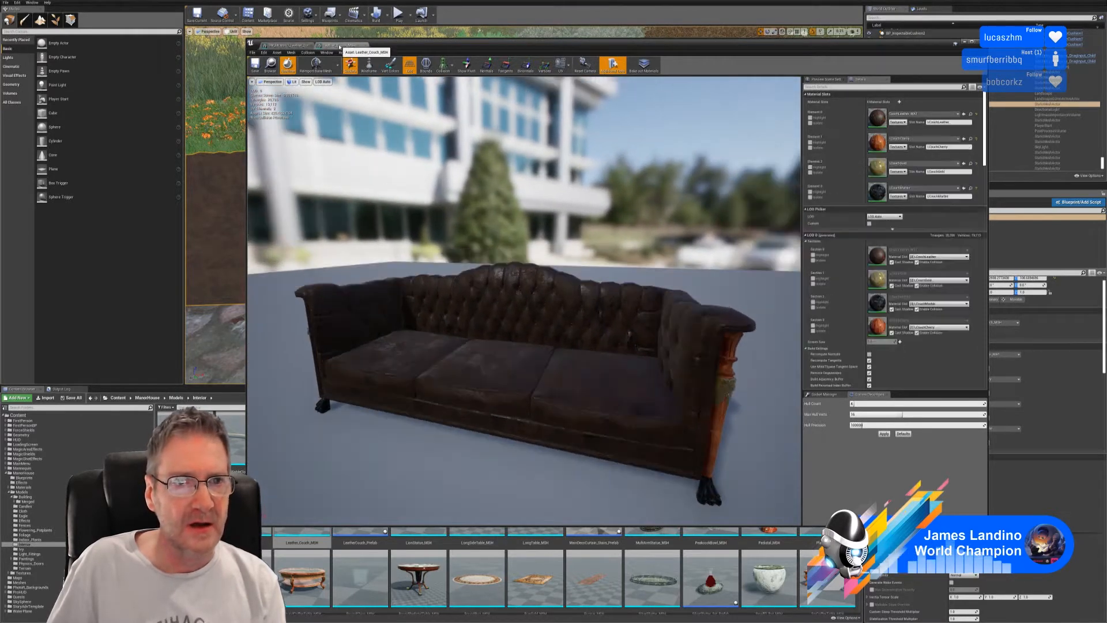
click(277, 53)
click(308, 99)
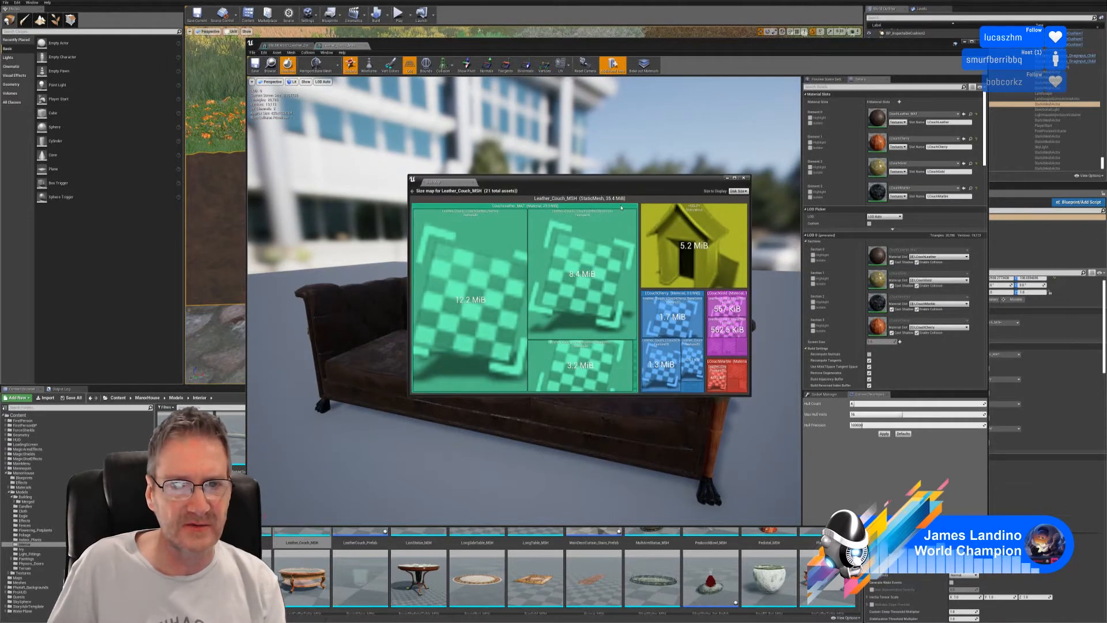
click(738, 191)
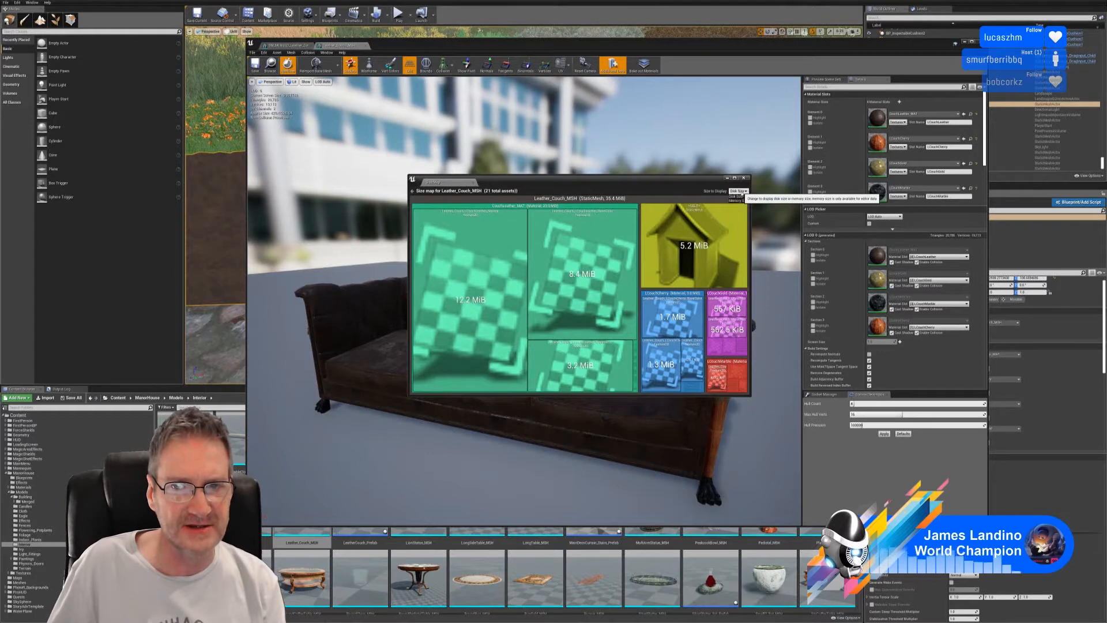
click(739, 201)
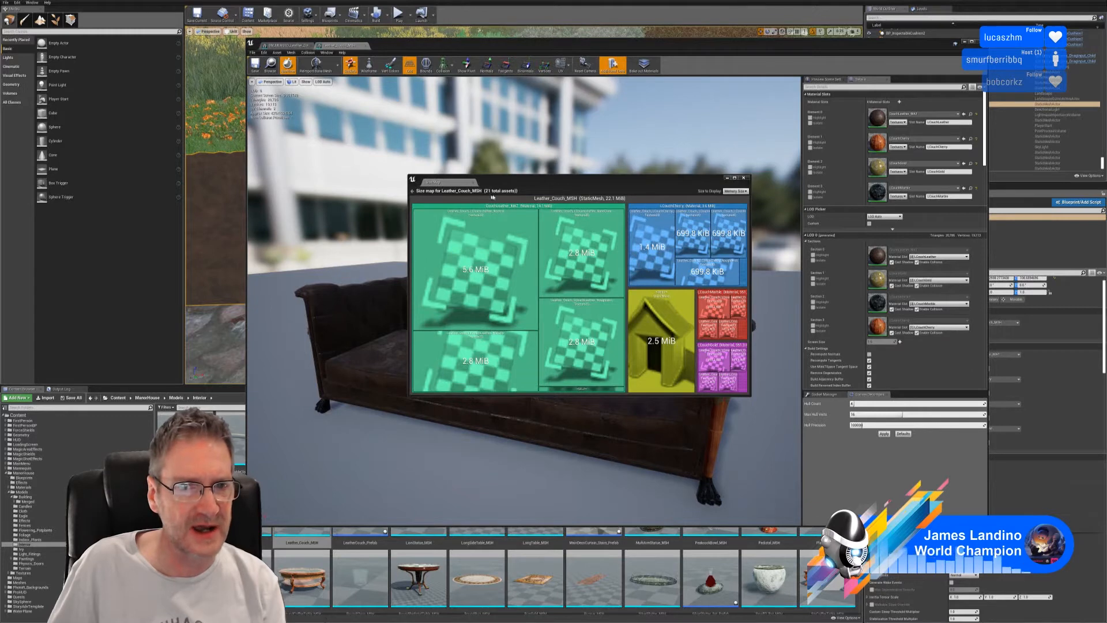
Check the size map of SM_MERGED_Leather_Couch_MSH and close it.
click(287, 45)
click(277, 53)
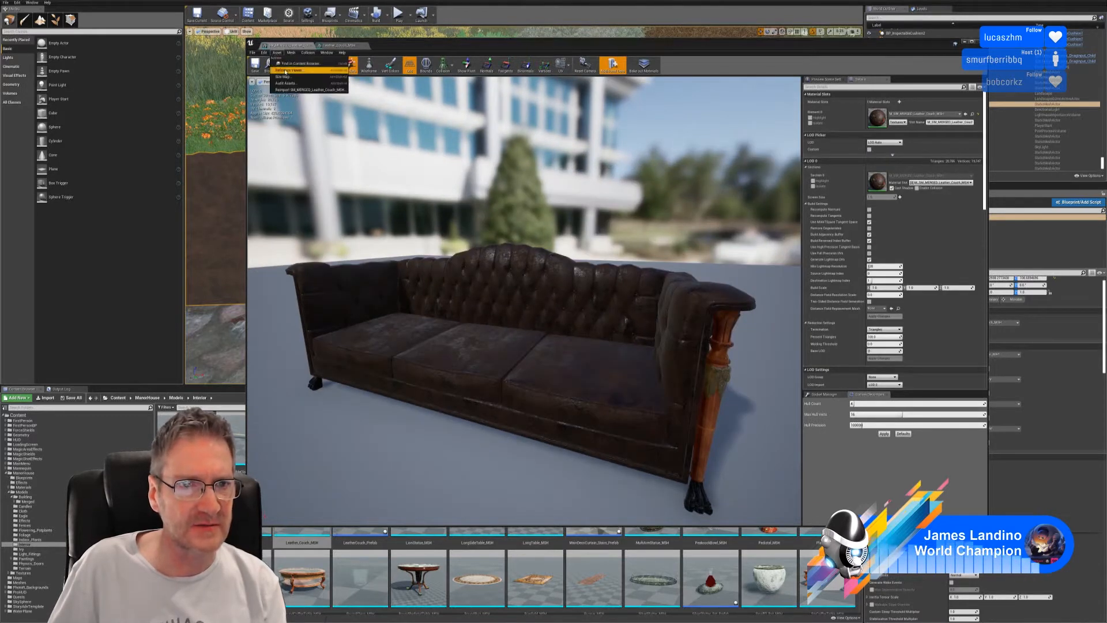
click(314, 100)
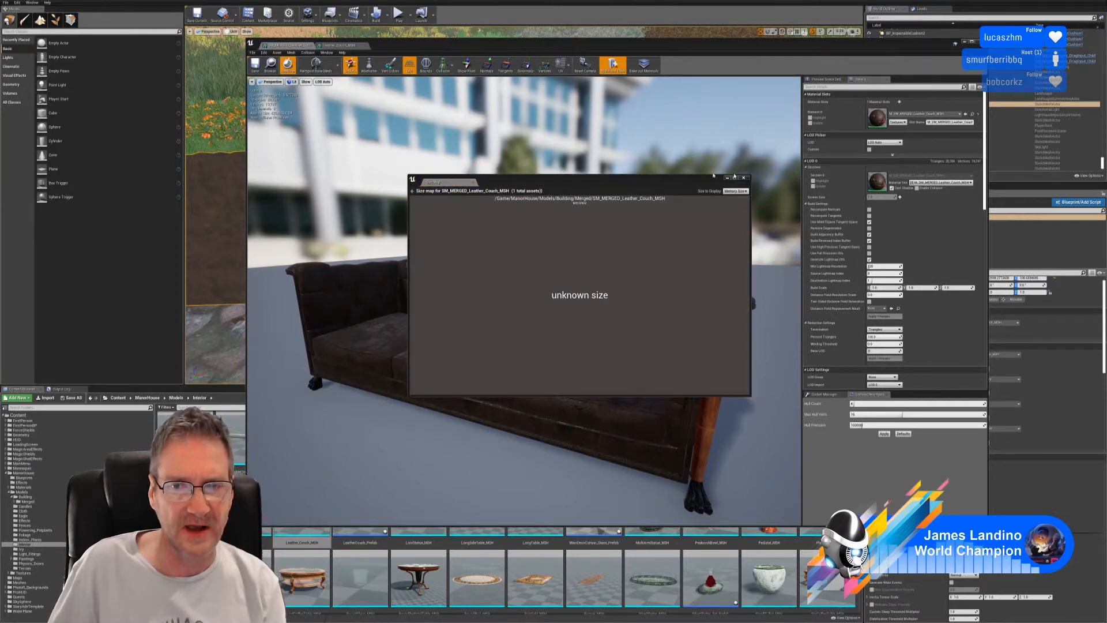
click(745, 179)
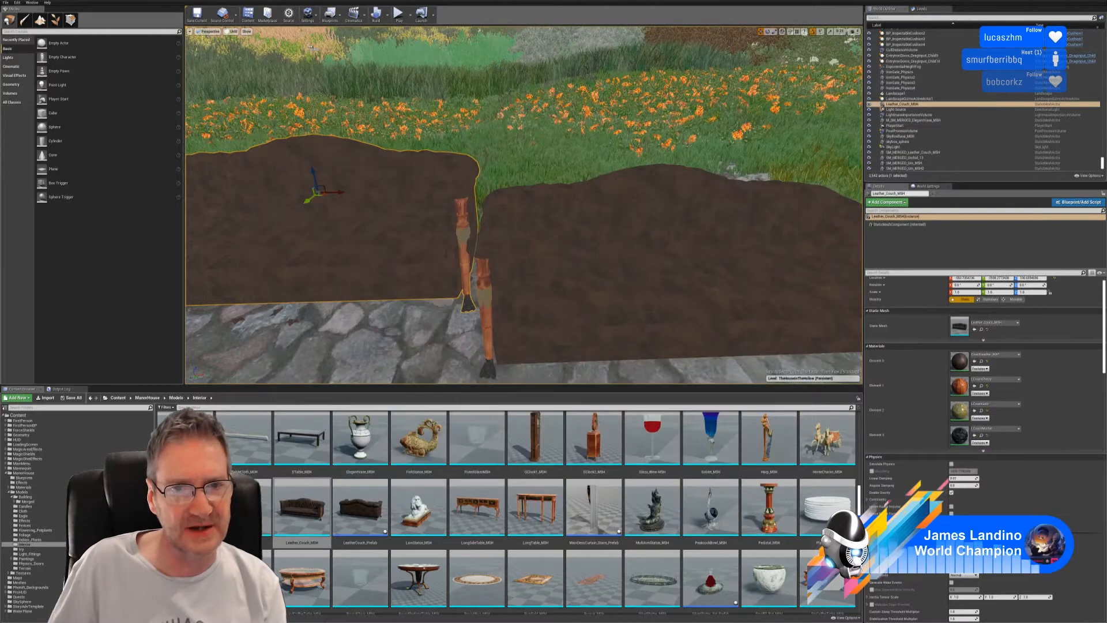
Delete the original Leather_Couch_MSH actor from the level, save all assets and close Merge Actors.
key(f)
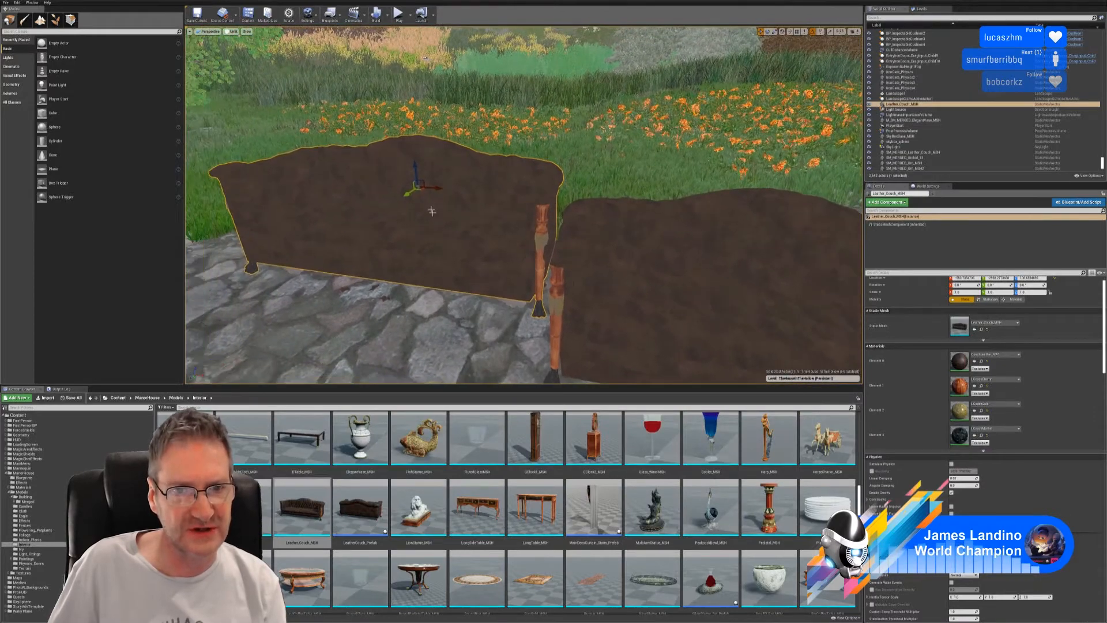
key(Delete)
right_drag(622, 272, 646, 277)
click(6, 2)
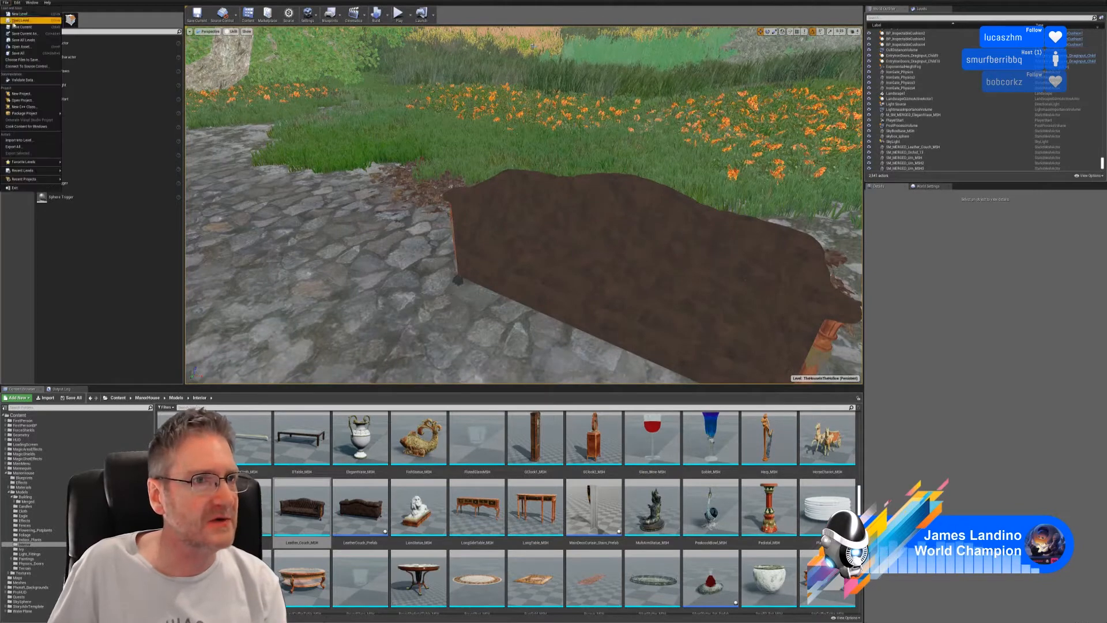
click(22, 54)
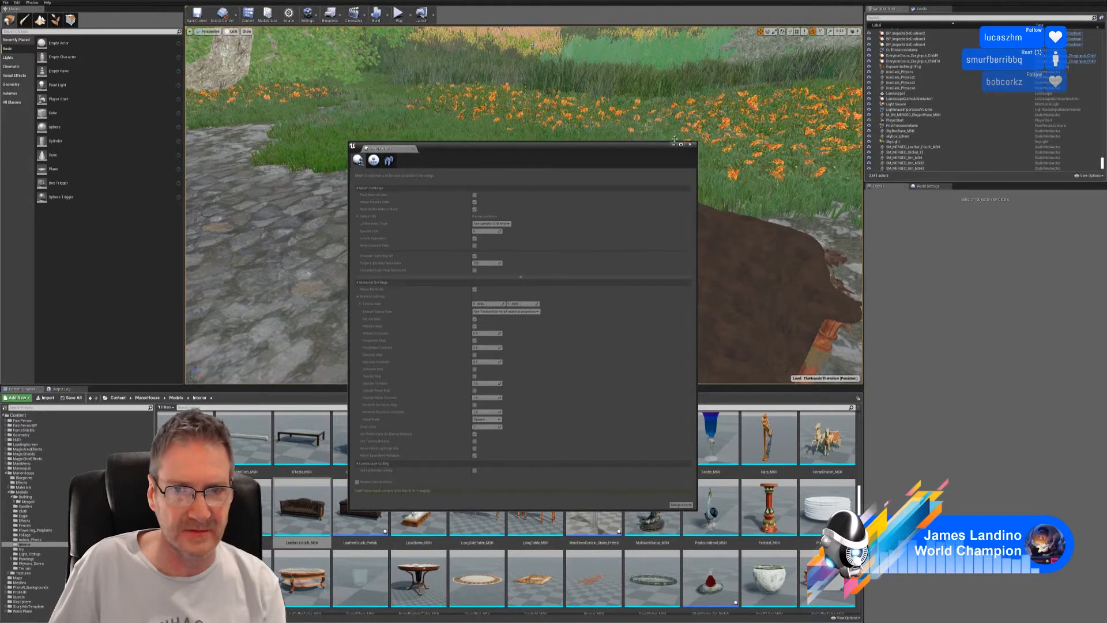
click(690, 144)
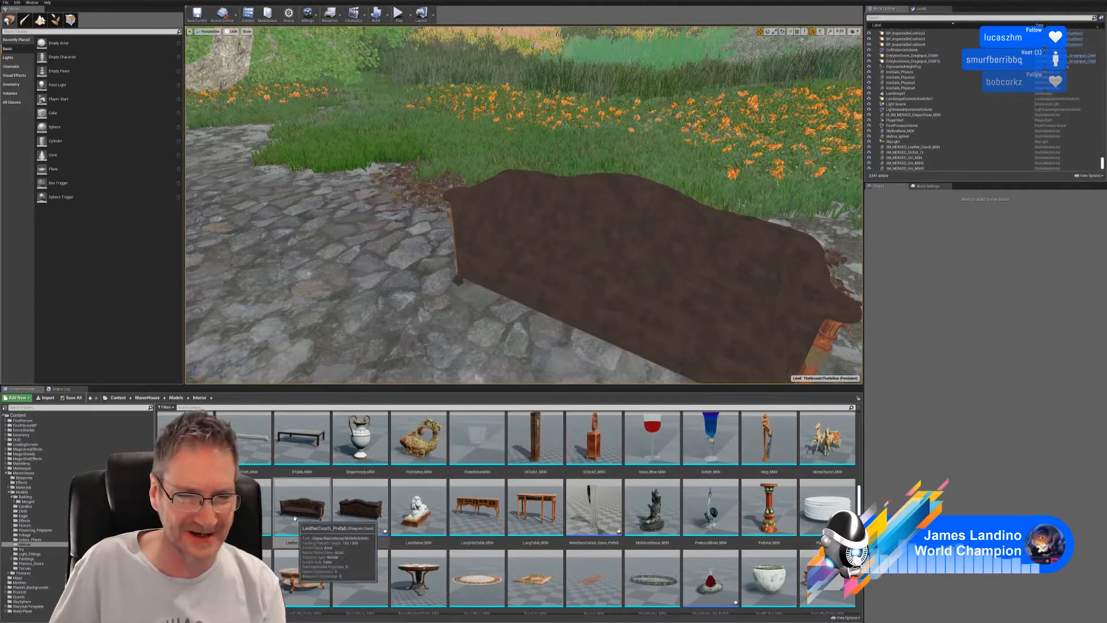
Open the original Leather_Couch_MSH asset and the merged couch's static mesh for another comparison.
double_click(295, 517)
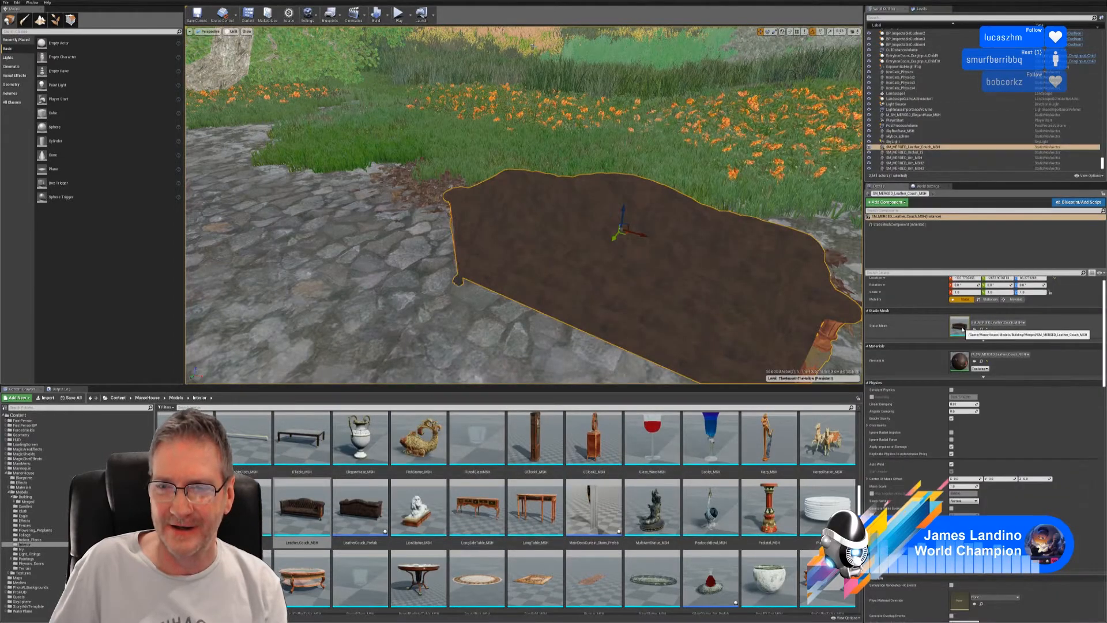
double_click(960, 327)
right_drag(681, 323, 715, 340)
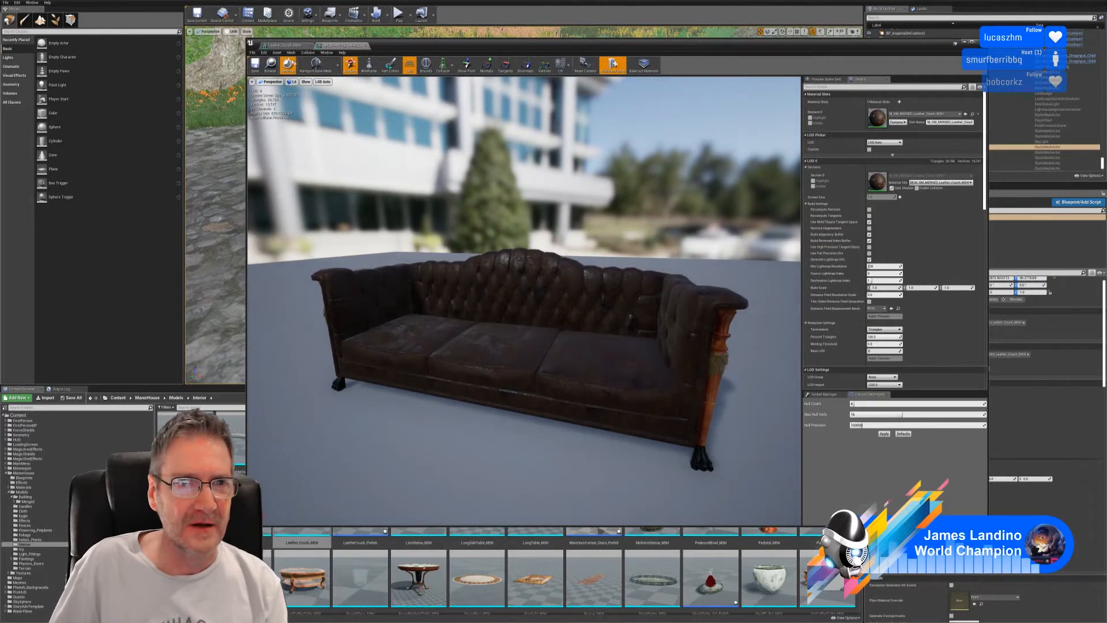
Show the size map of SM_MERGED_Leather_Couch_MSH and set it to display memory size.
click(277, 53)
click(287, 76)
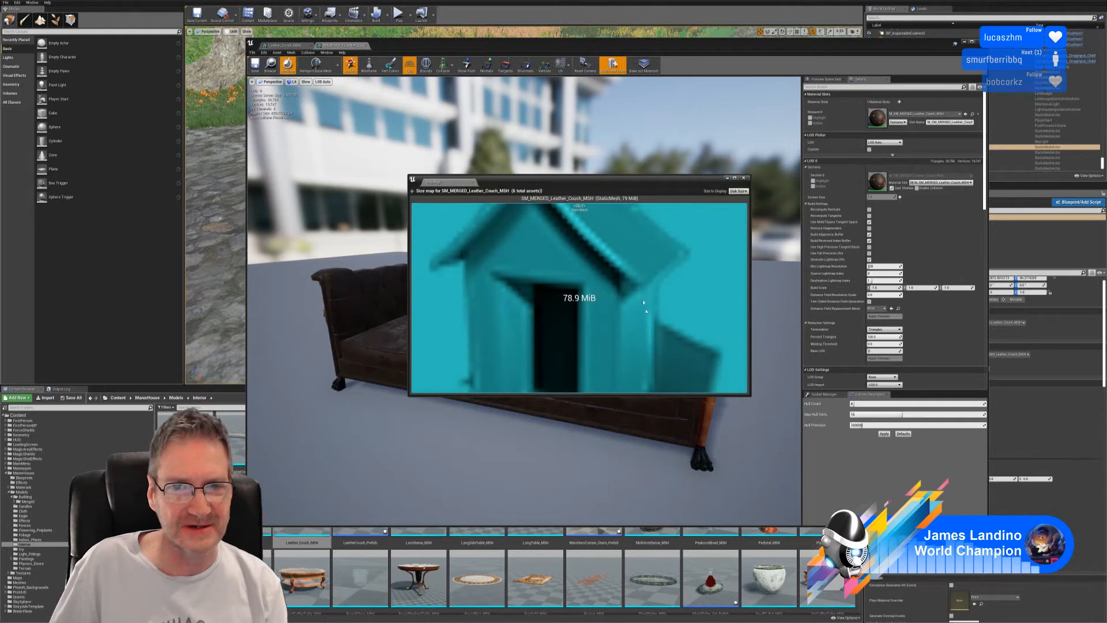
click(739, 191)
click(738, 200)
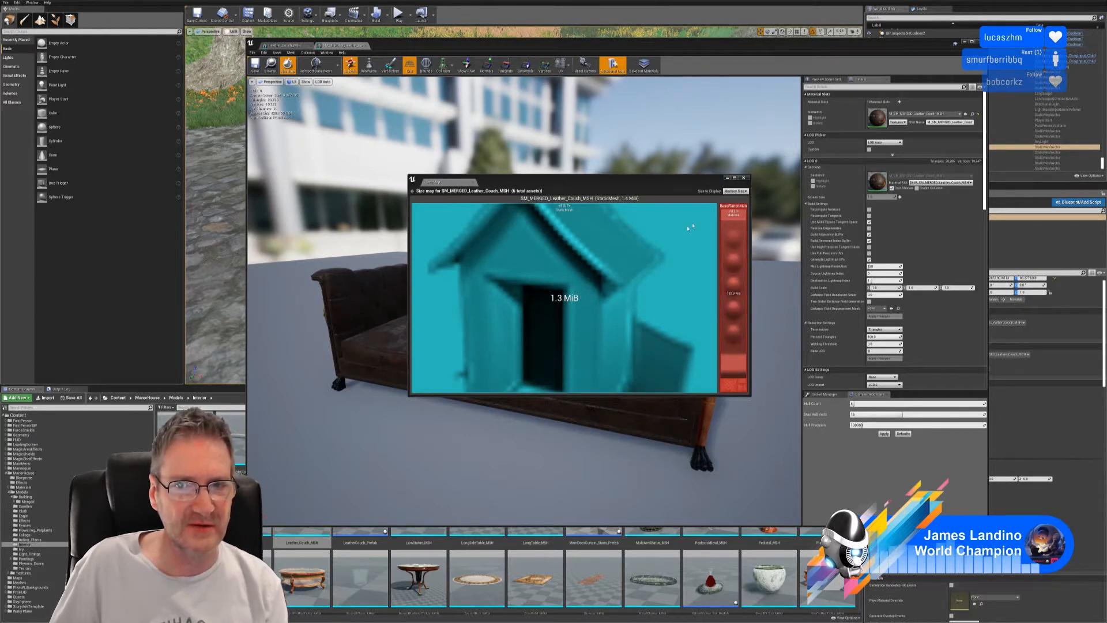
Check the size map of the original Leather_Couch_MSH, followed by the merged couch's size map.
click(284, 45)
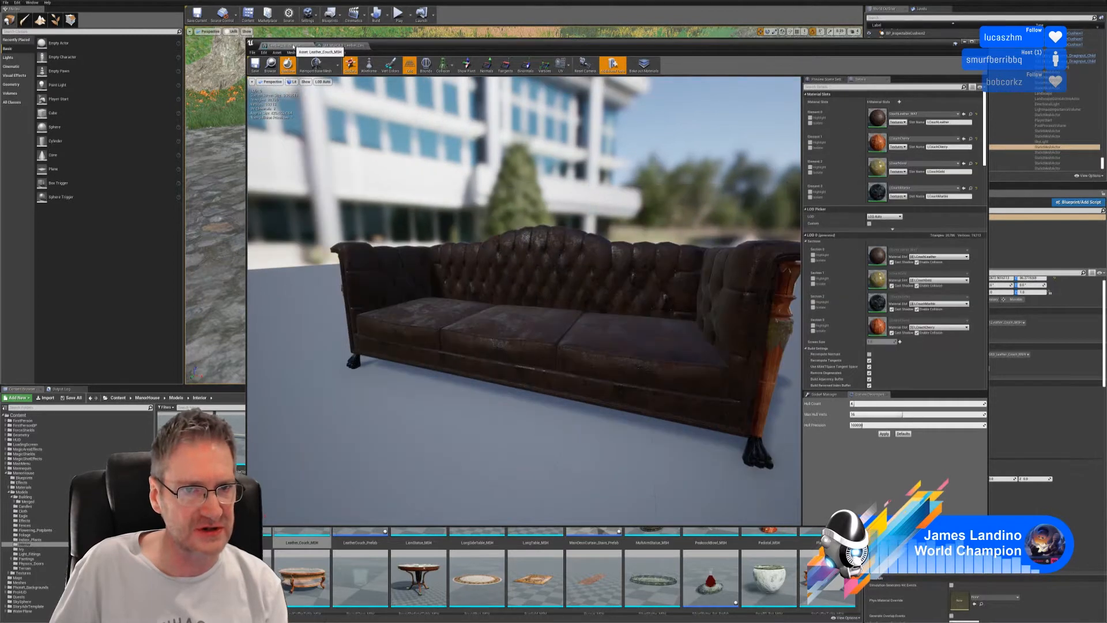
click(278, 53)
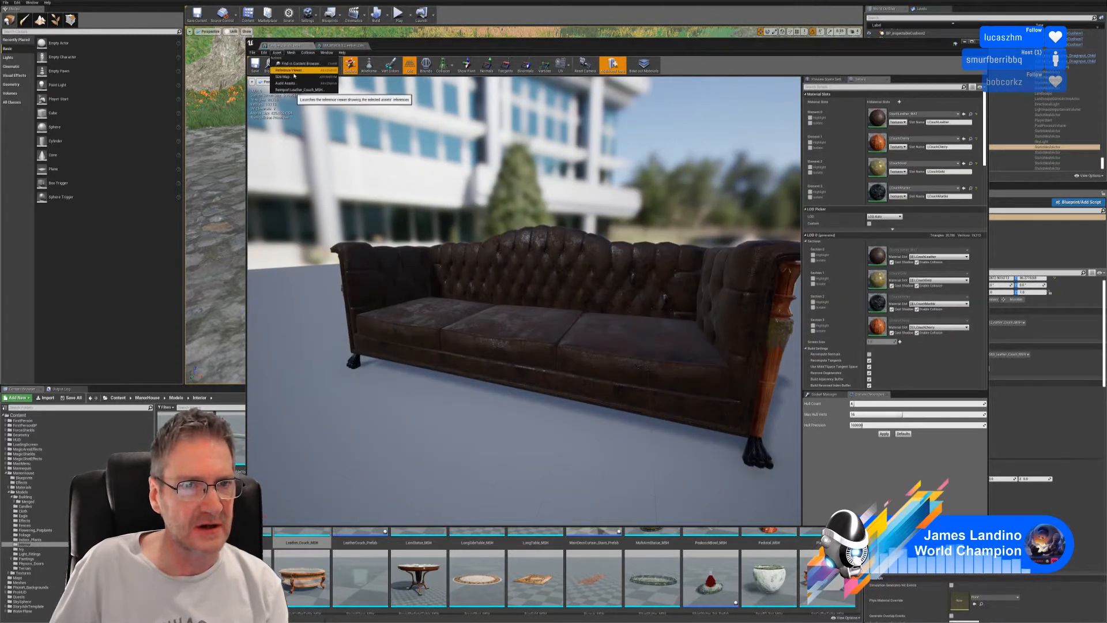
click(323, 99)
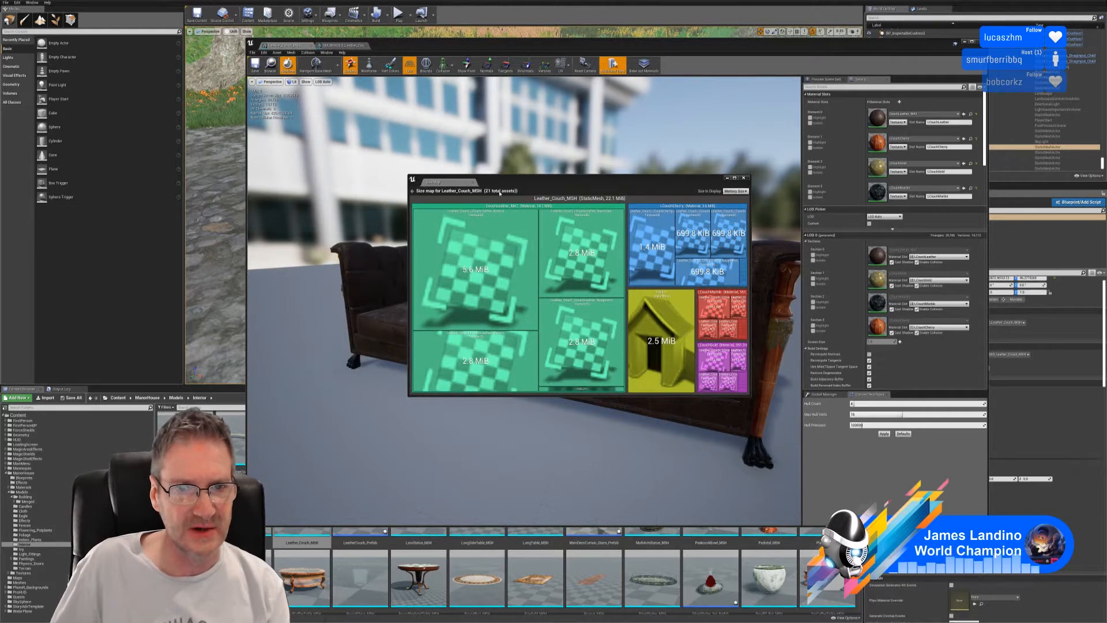
click(344, 46)
click(278, 52)
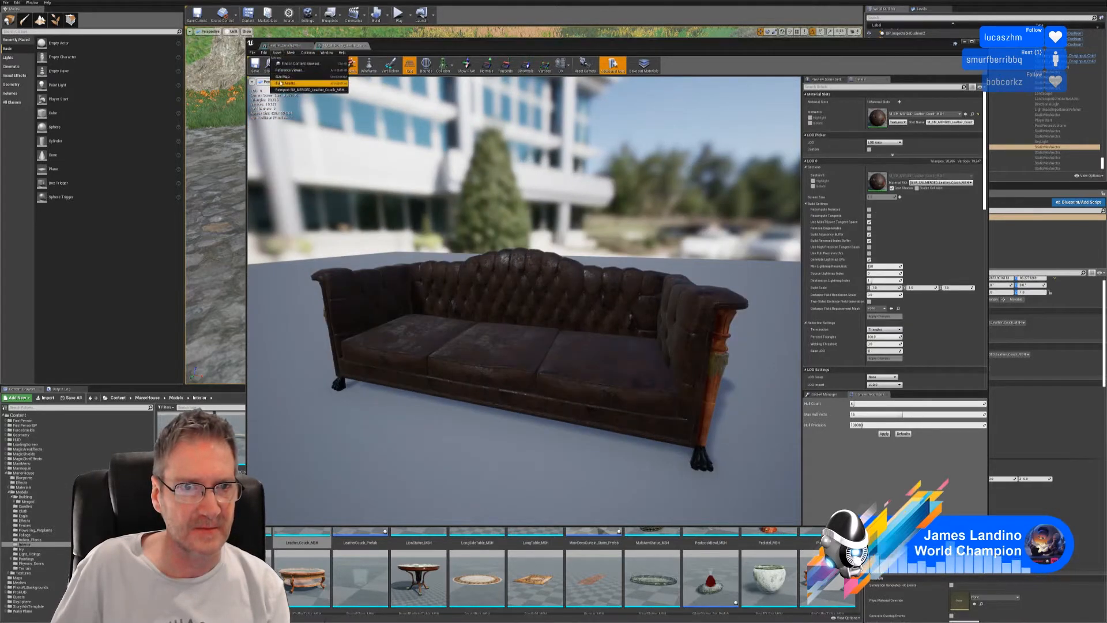
click(311, 99)
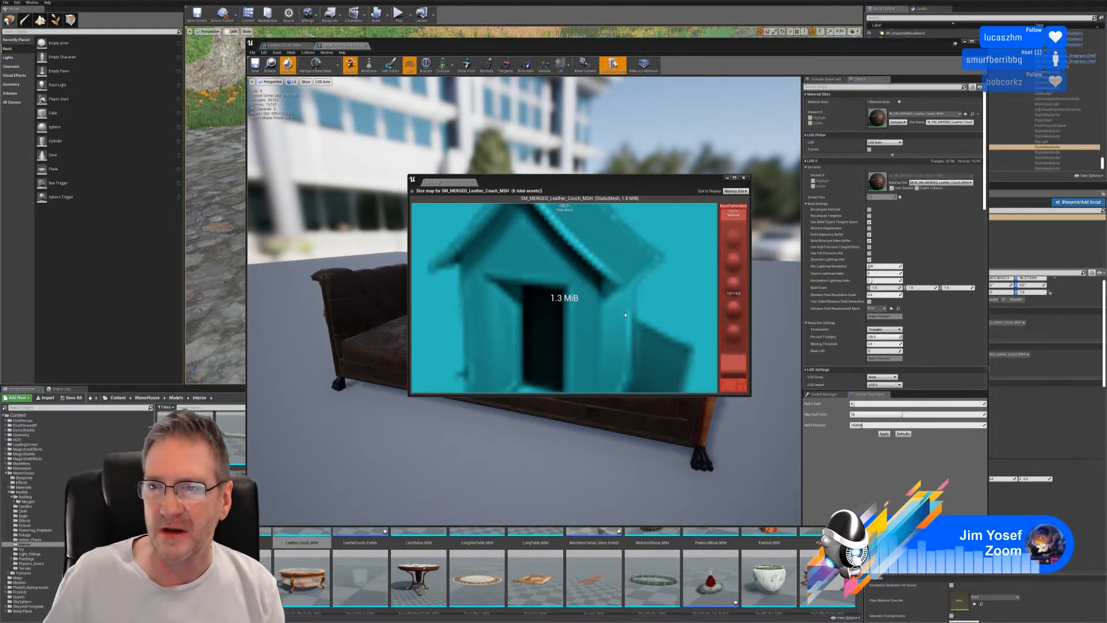
Open the merged couch's material instance and disable its opacity and opacity mask constant overrides.
click(882, 183)
double_click(876, 182)
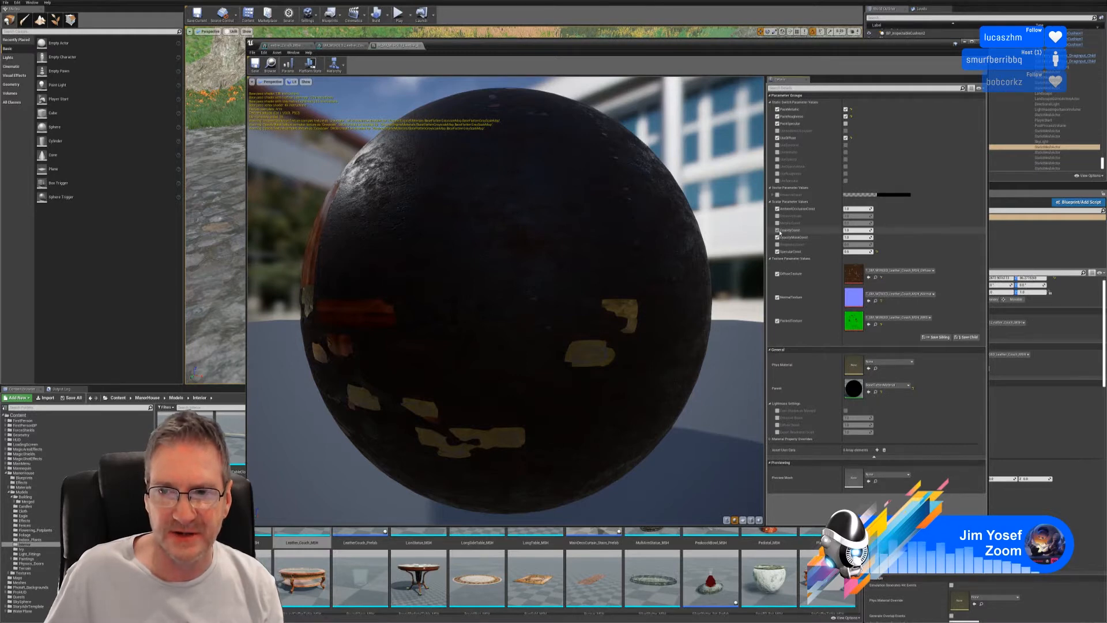
click(778, 230)
click(778, 237)
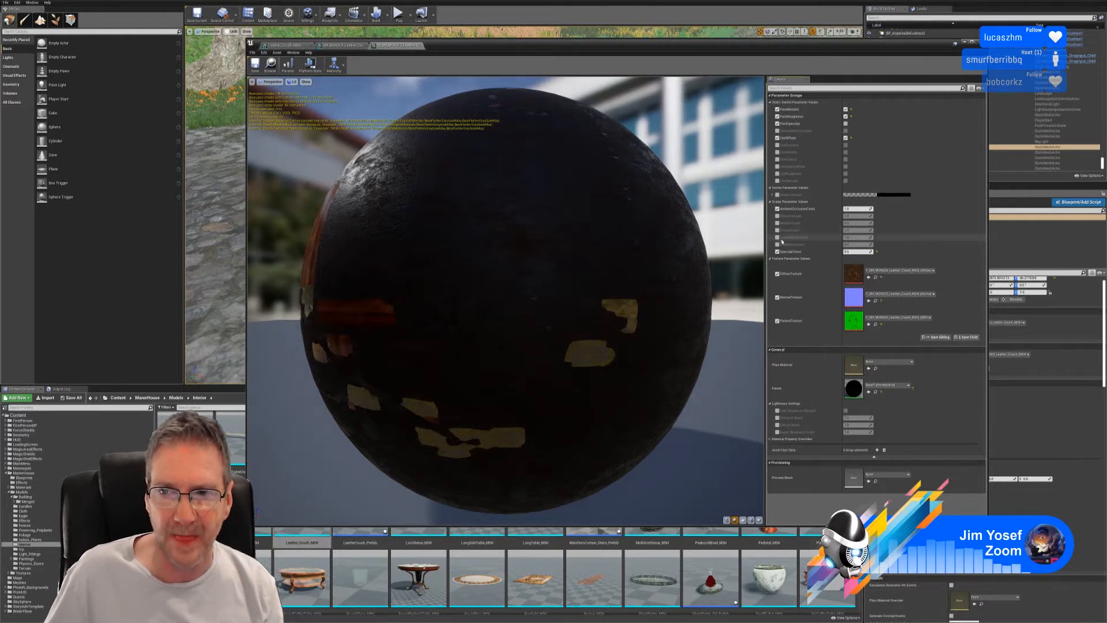
drag(507, 277, 533, 364)
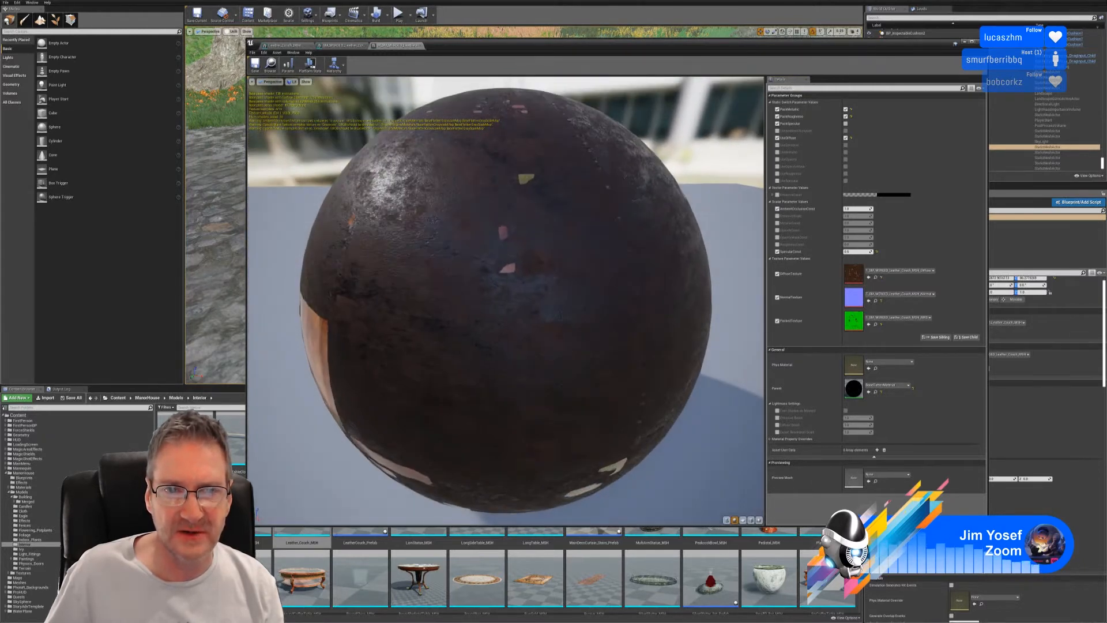
Toggle the specular constant override off and back on to compare its effect, and save the material instance.
click(777, 251)
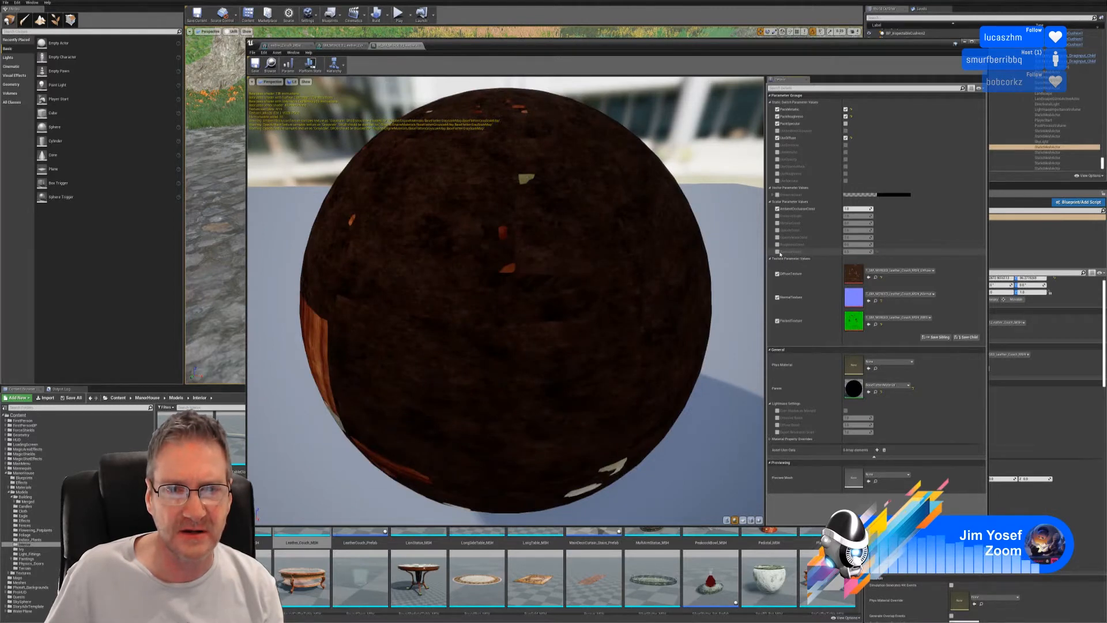
click(777, 251)
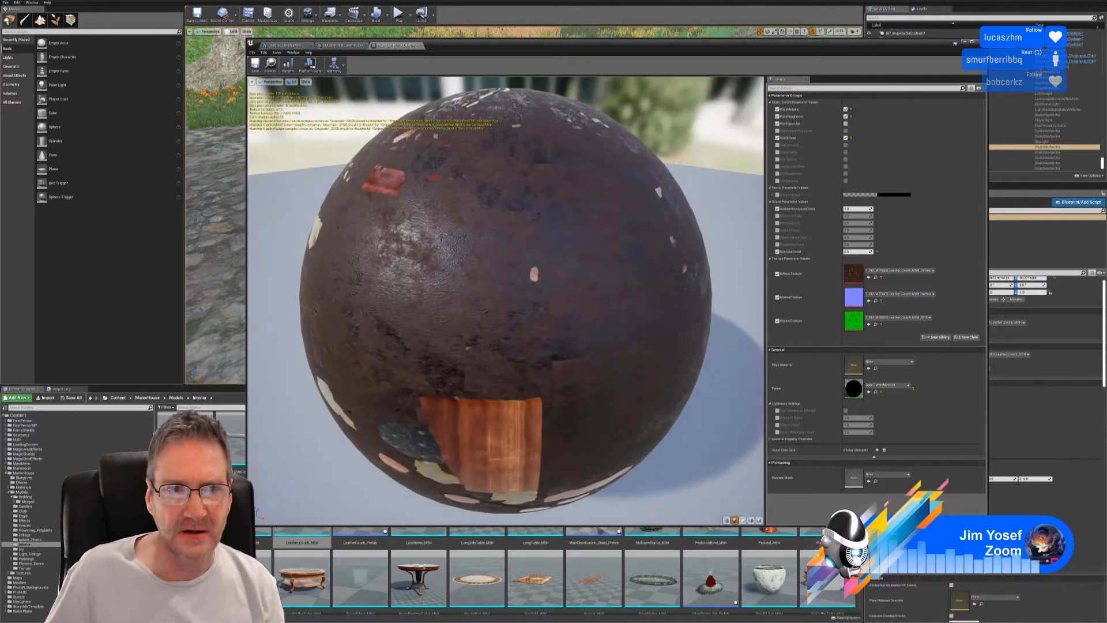
click(254, 65)
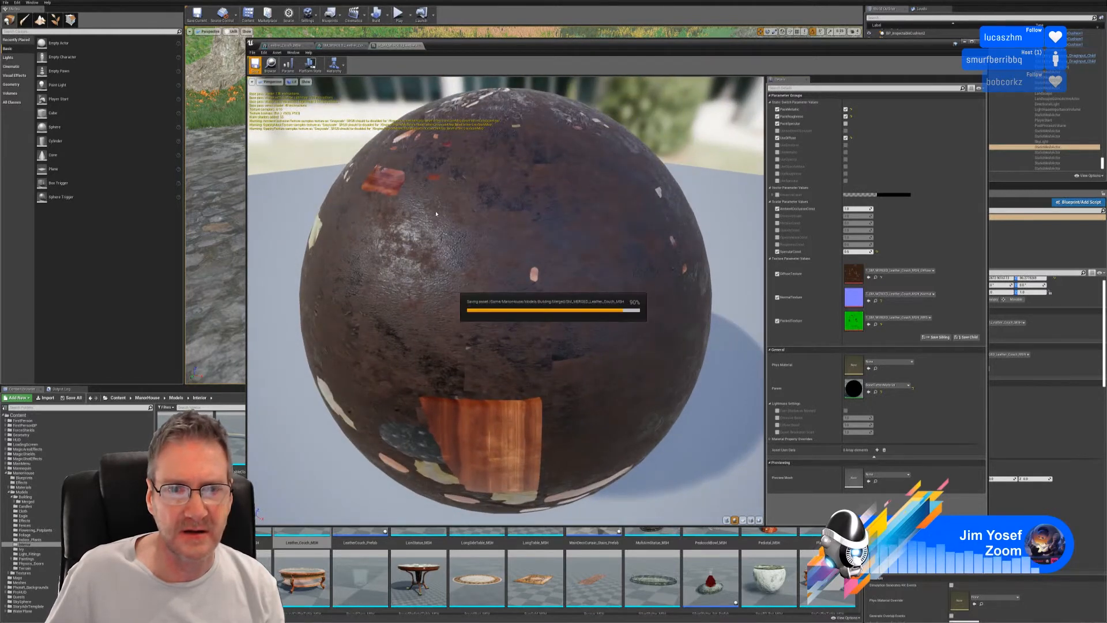
Compare the merged couch mesh with the original Leather_Couch_MSH, viewing the original's leather up close.
click(339, 45)
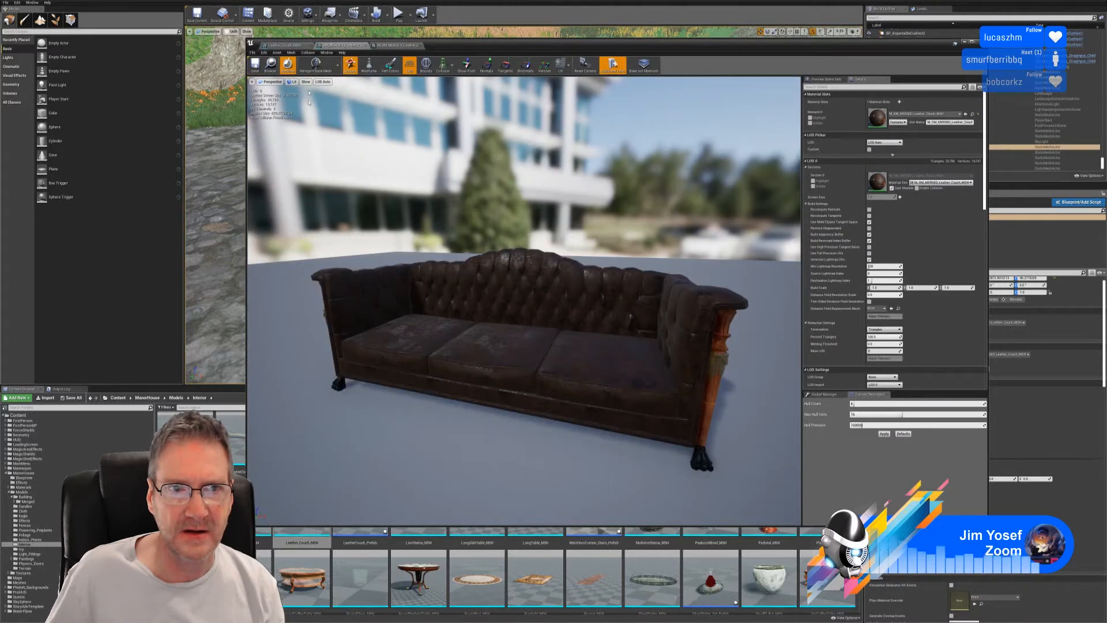
click(287, 48)
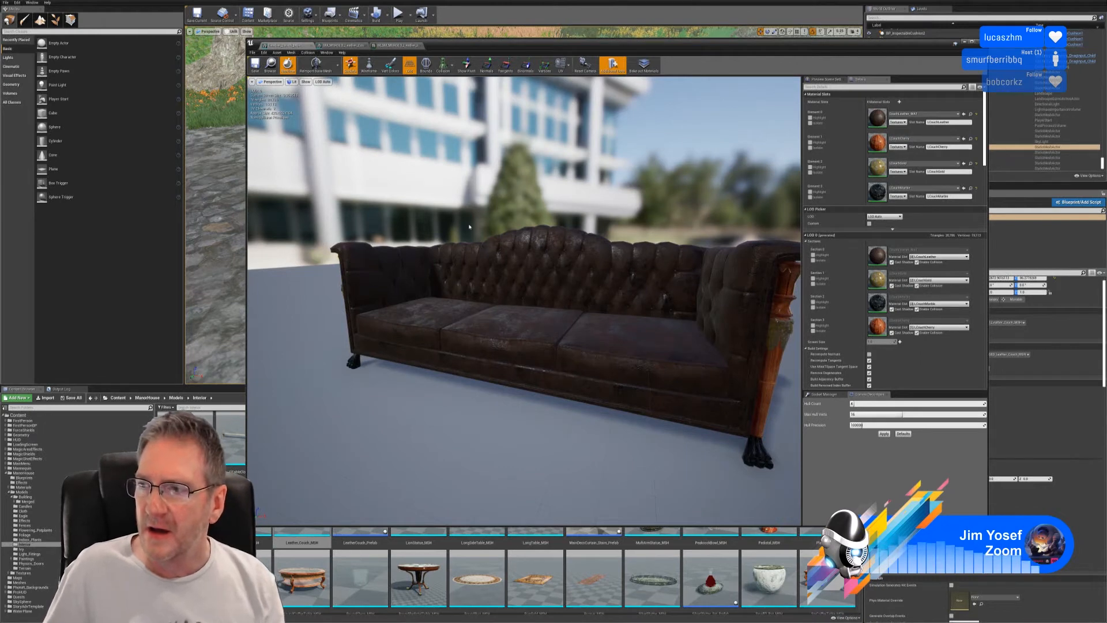
drag(470, 227, 409, 190)
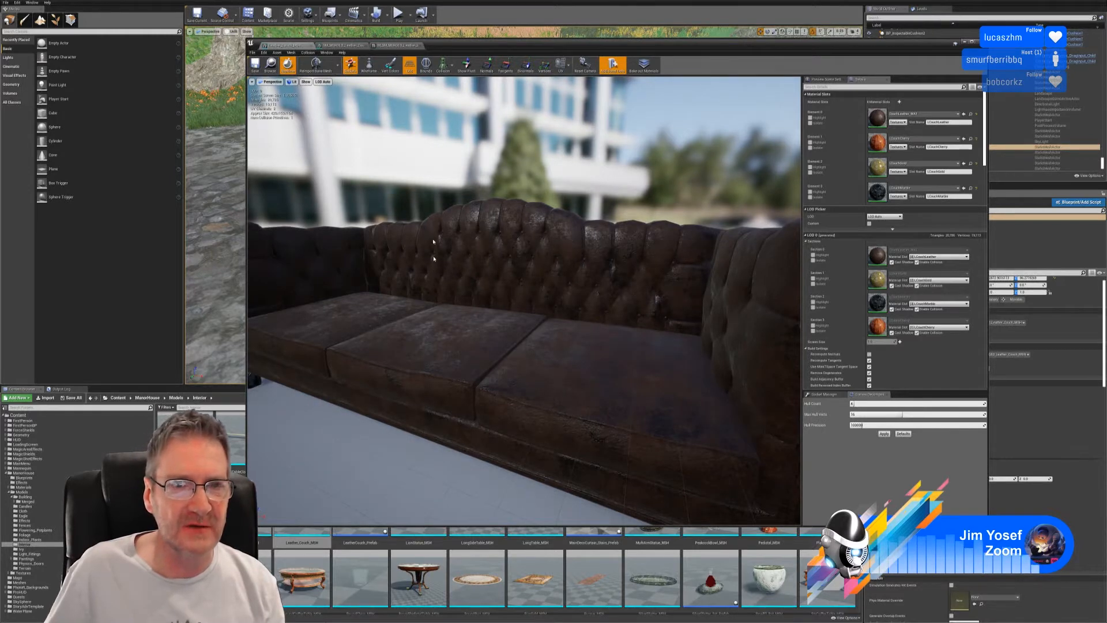
Compare the memory size maps of the merged couch and the original Leather_Couch_MSH.
click(340, 46)
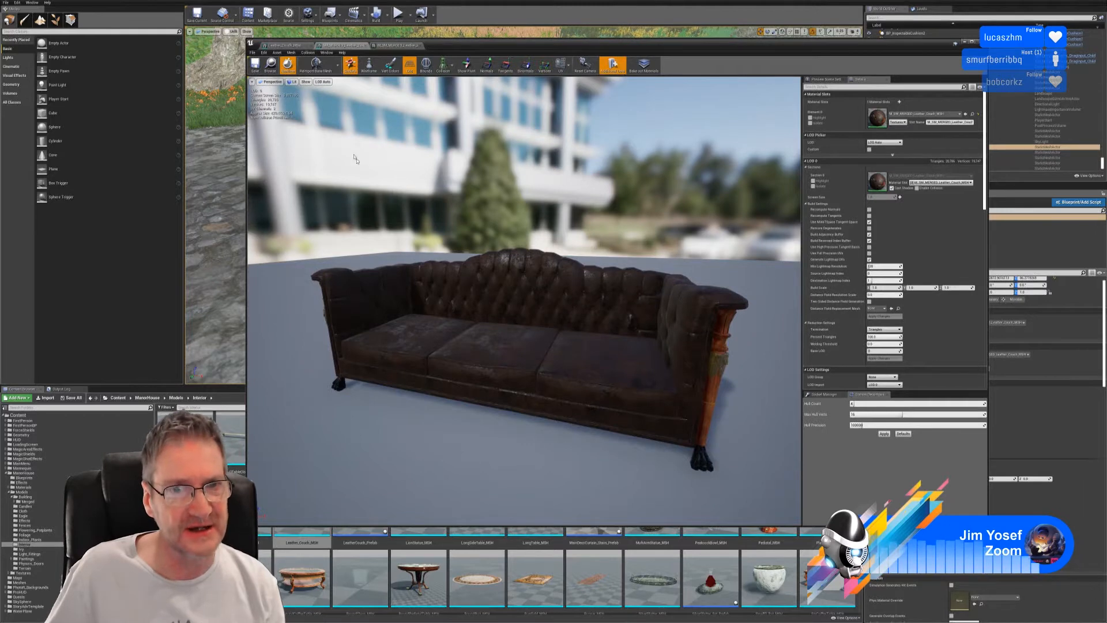
click(277, 53)
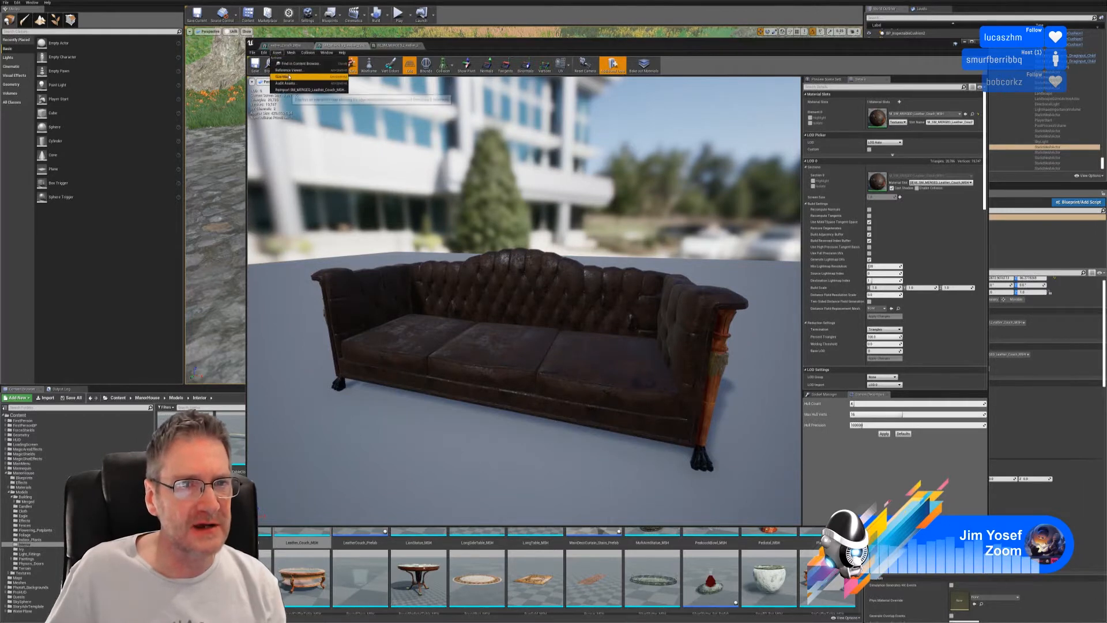
click(288, 76)
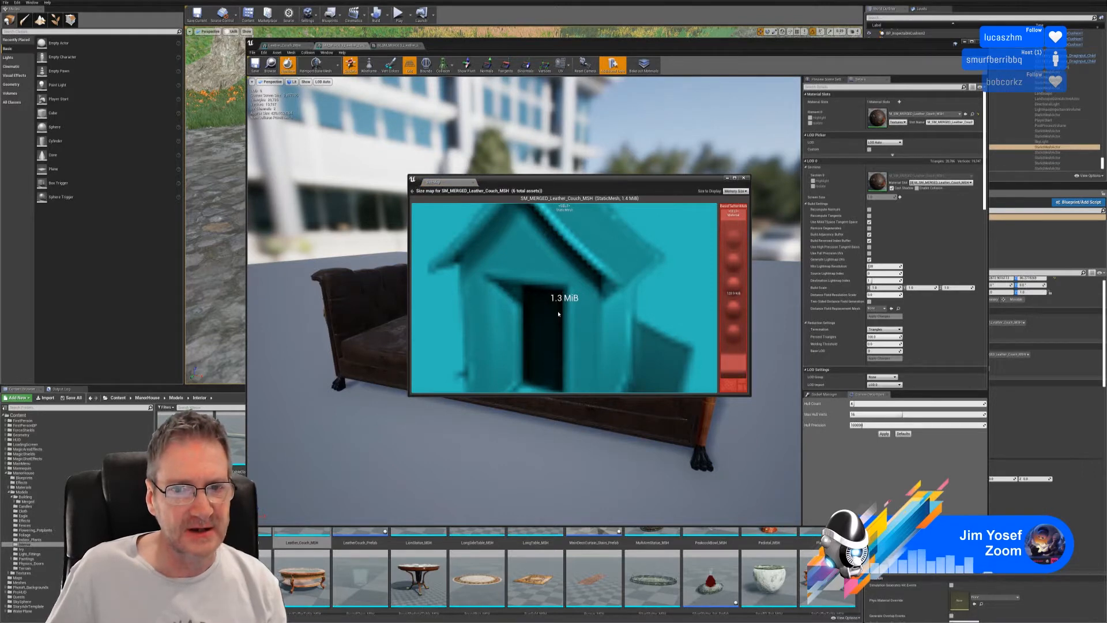
click(285, 45)
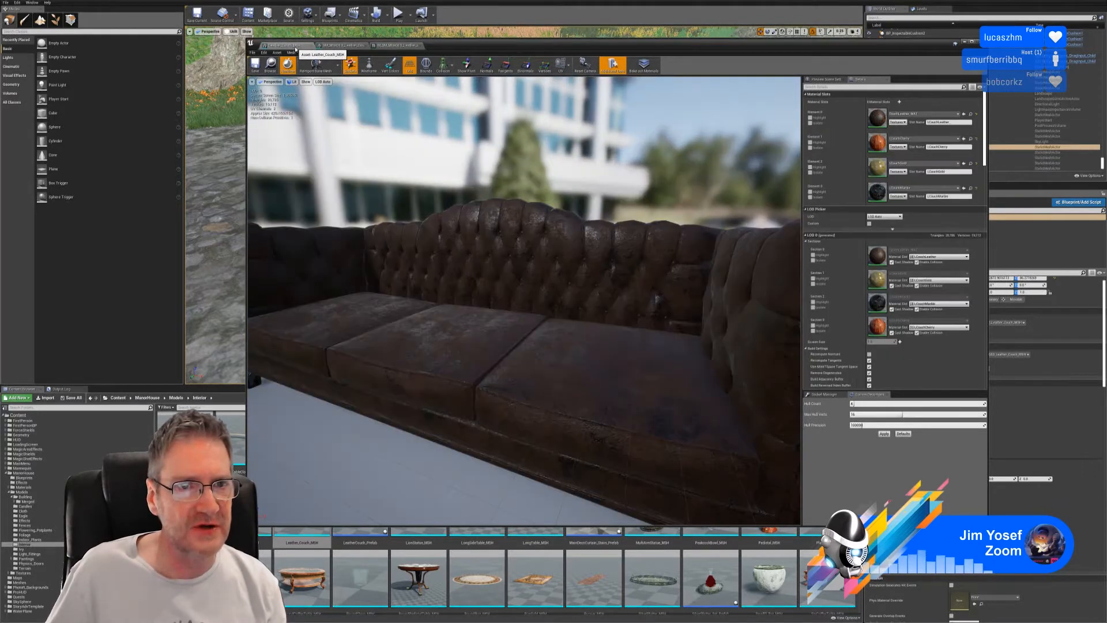
click(277, 52)
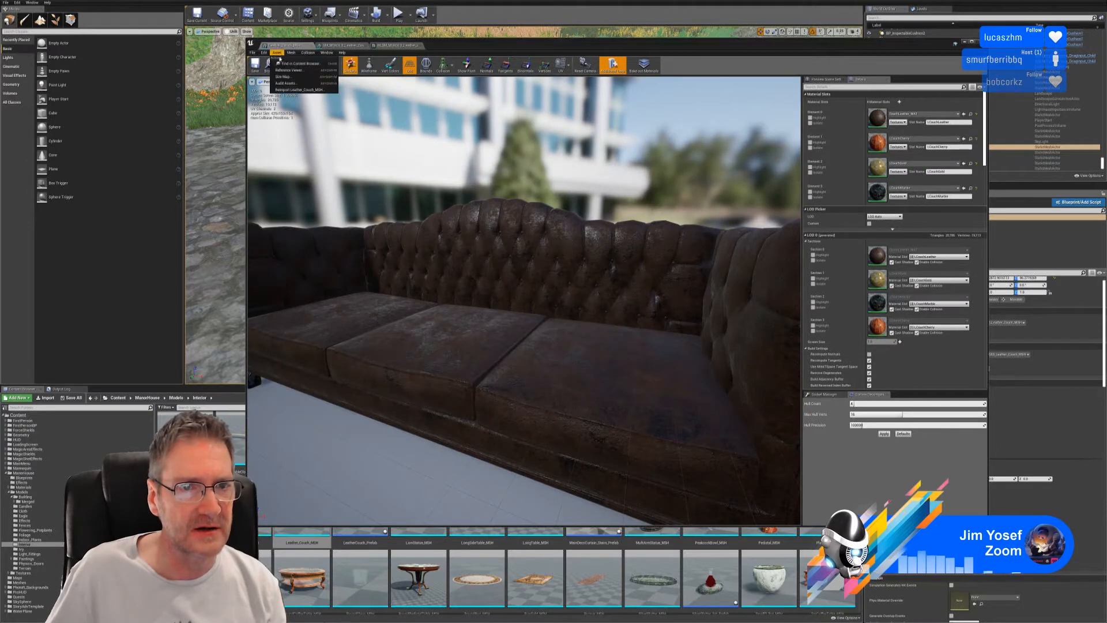
click(283, 77)
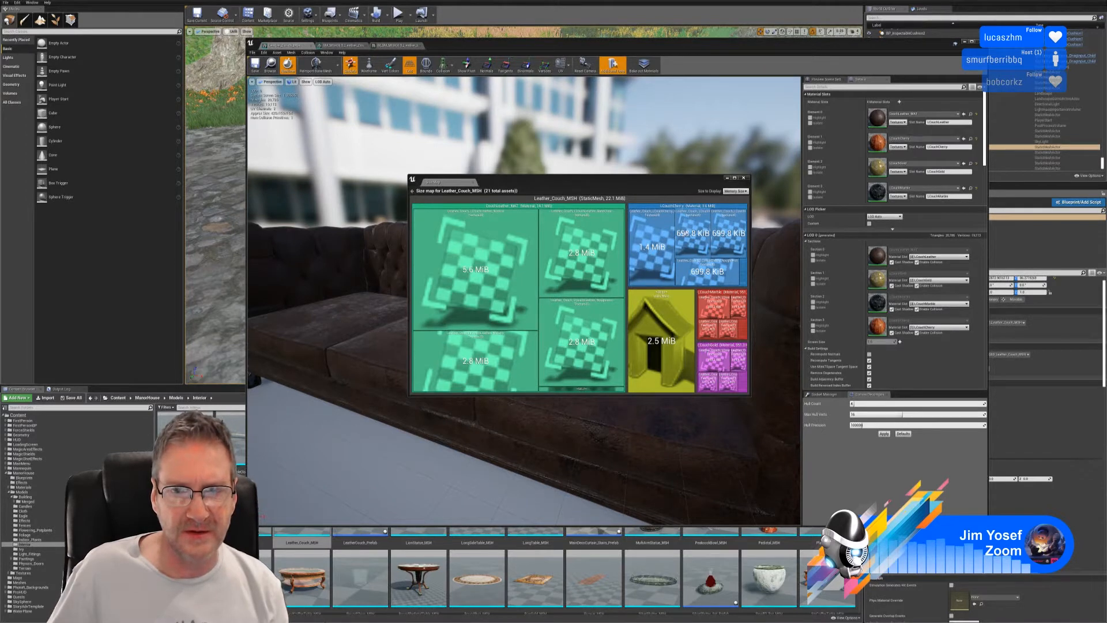
Return to the merged couch mesh and check its size map once more.
click(344, 45)
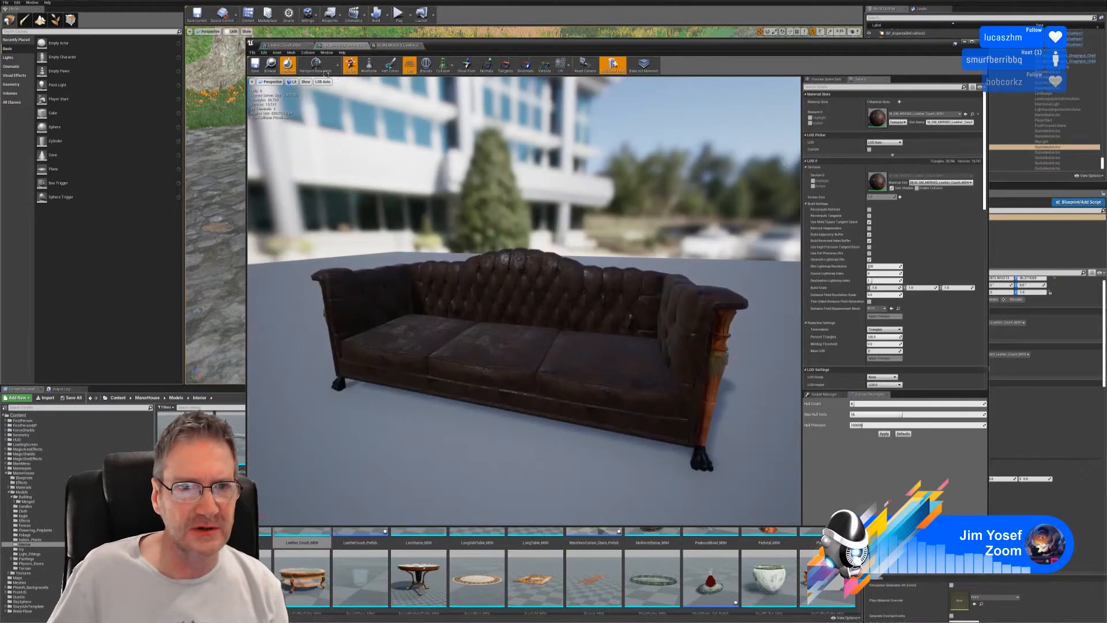
click(277, 52)
click(283, 76)
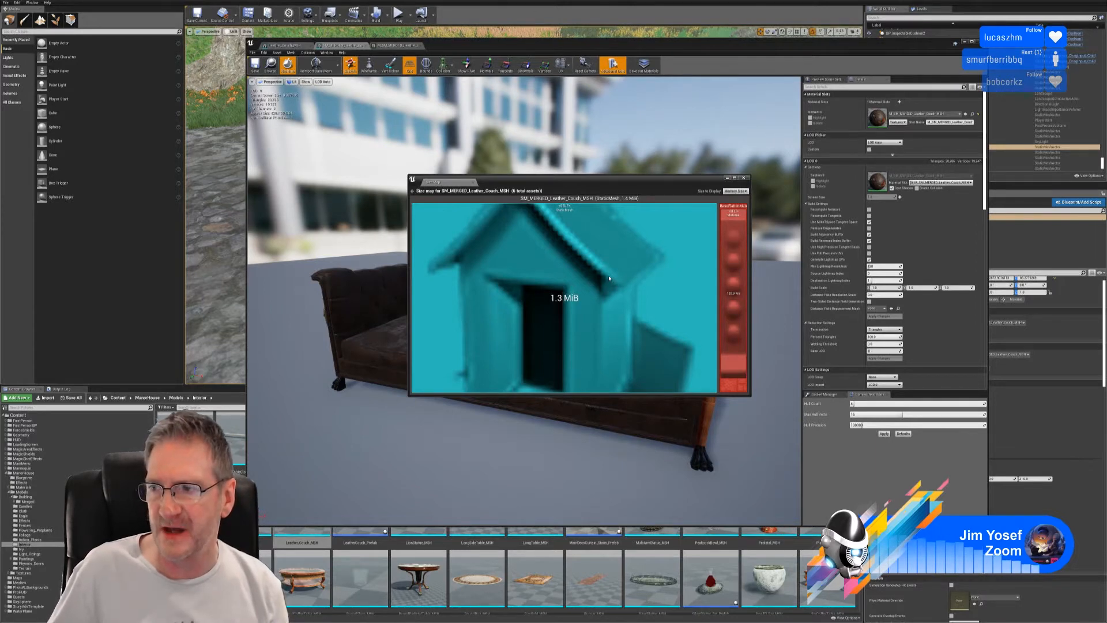
Inspect the merged couch material's property overrides and its baked diffuse texture, and close the texture.
double_click(874, 180)
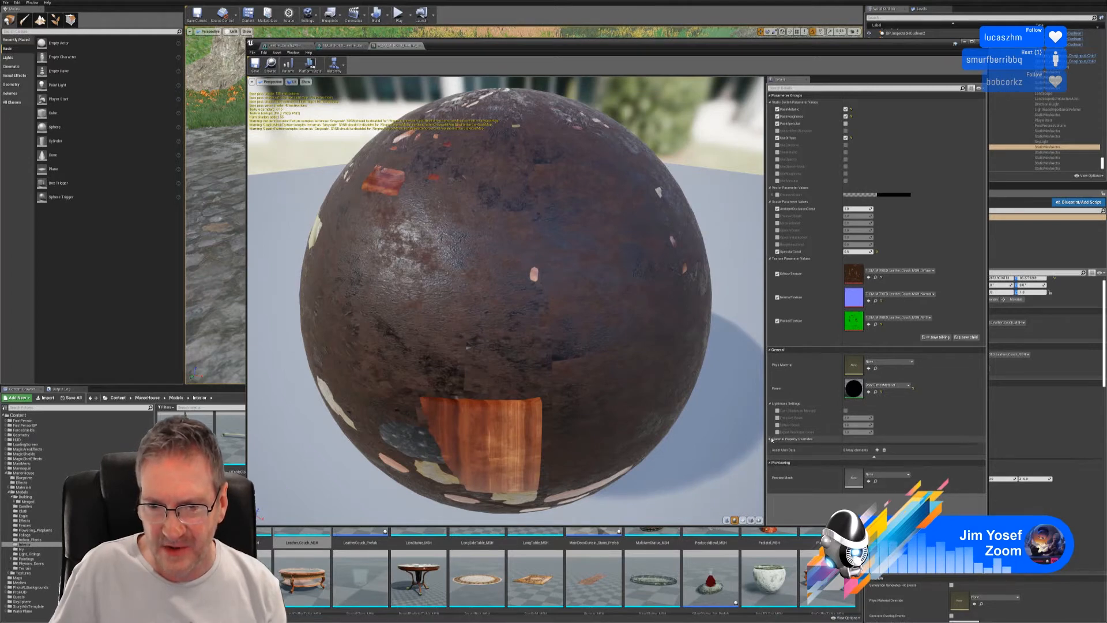
click(772, 439)
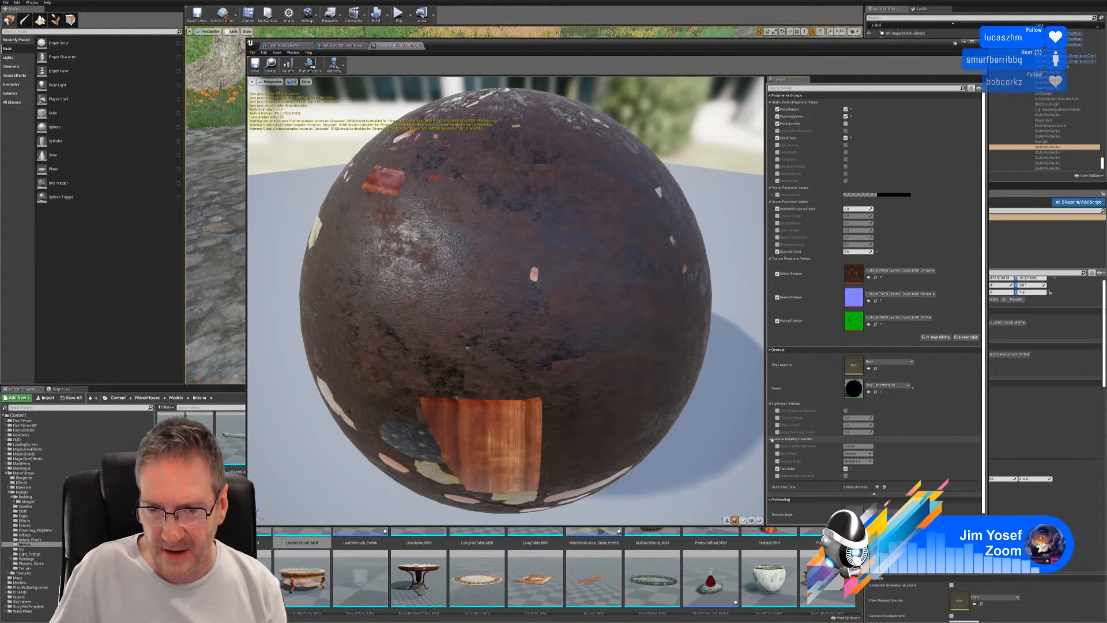
click(771, 439)
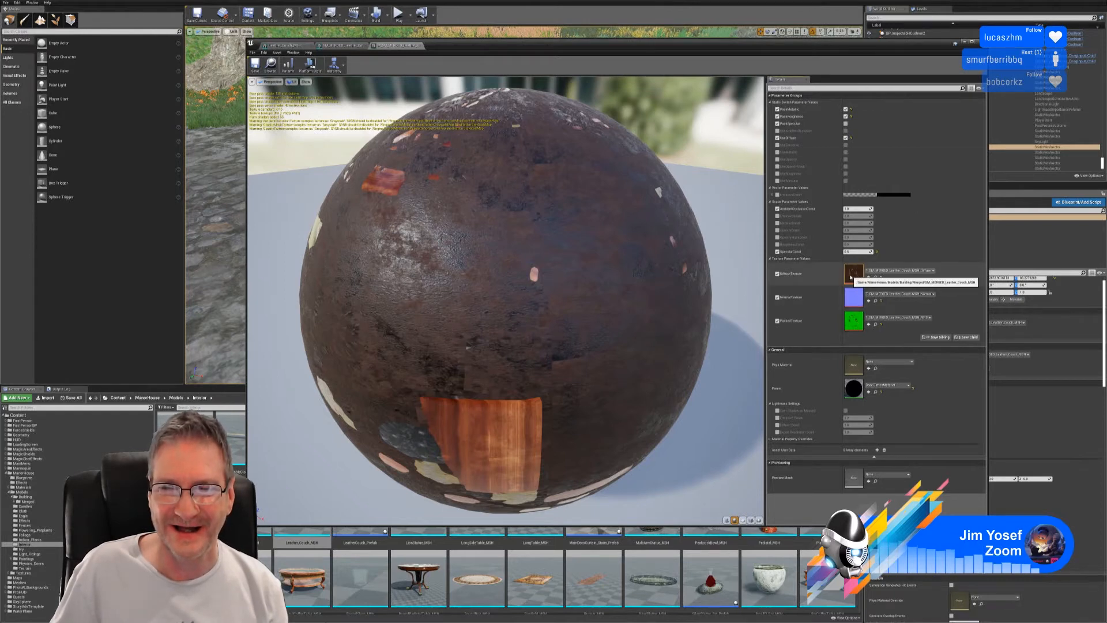
double_click(852, 277)
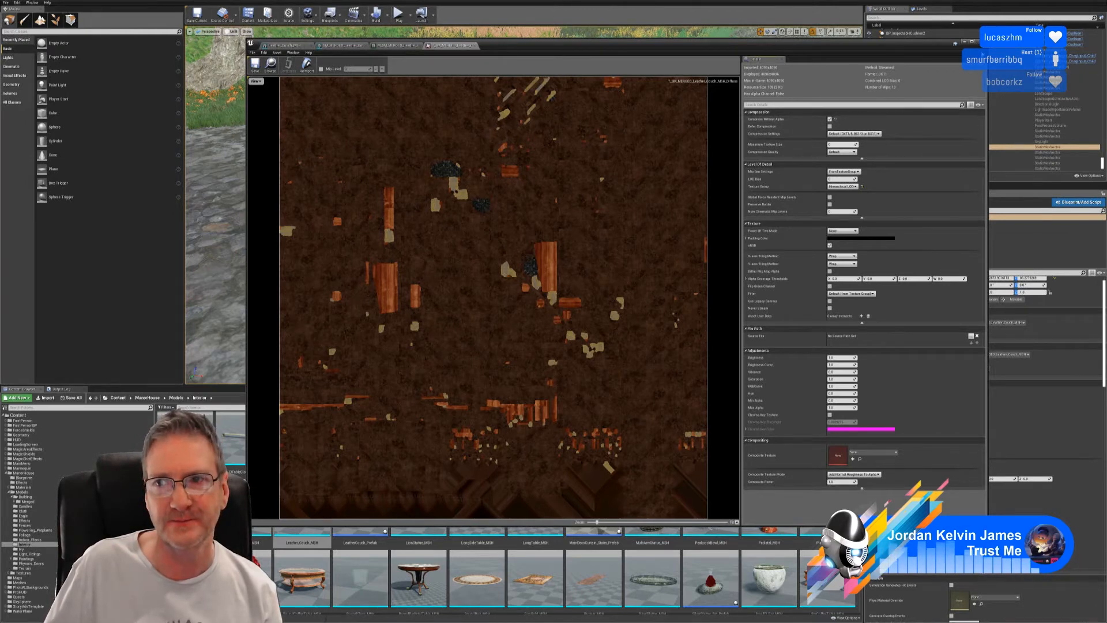
click(473, 46)
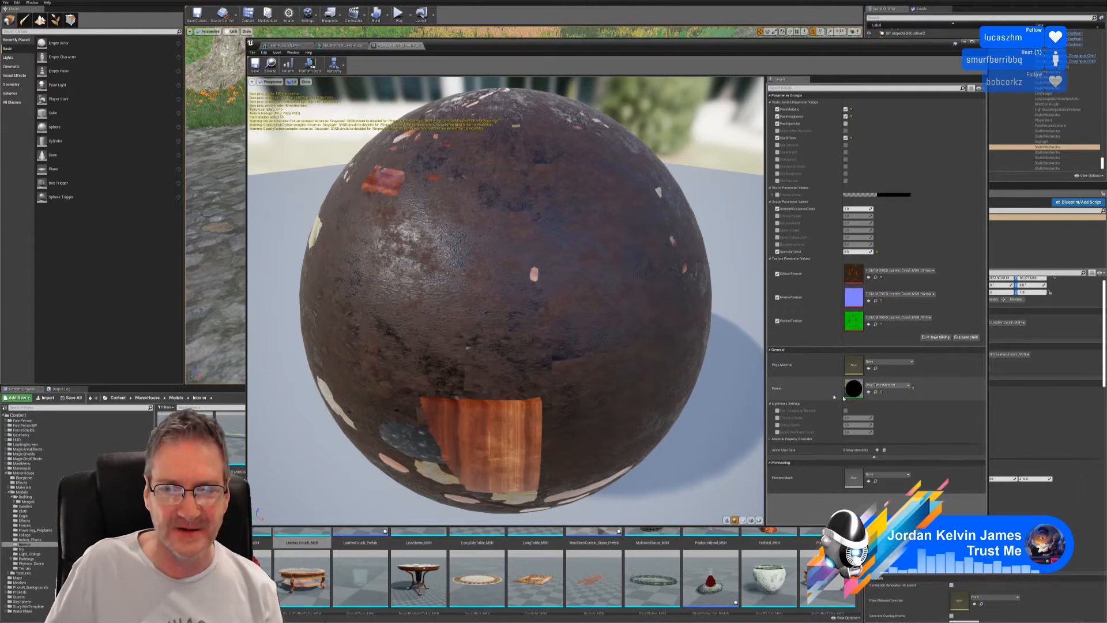
Examine the merged couch material on the preview sphere from several angles and close the material instance.
drag(582, 300, 703, 228)
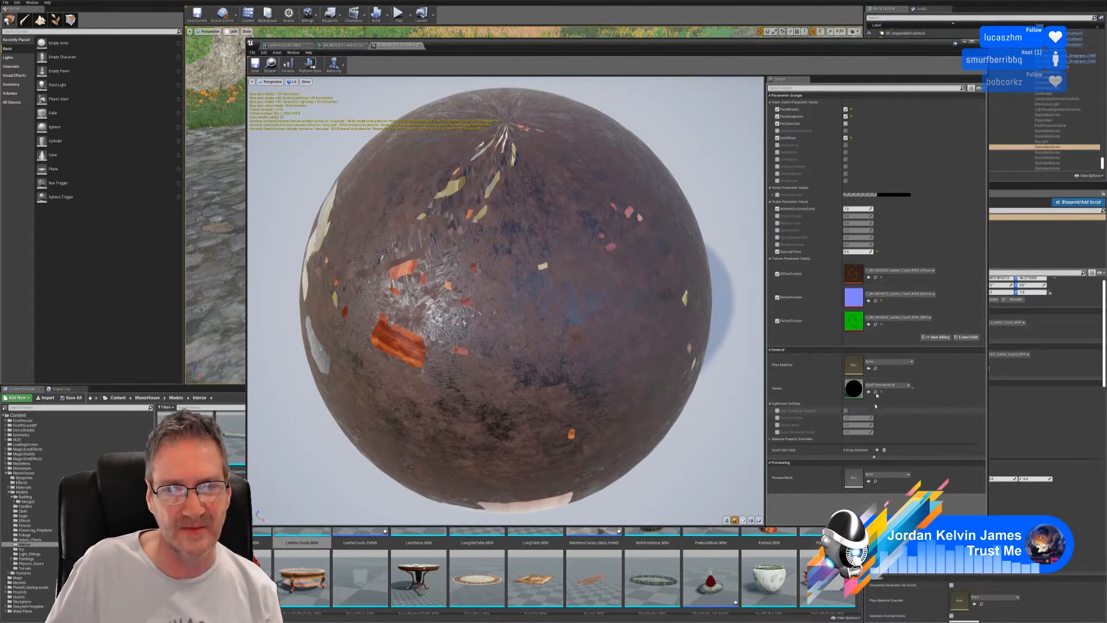
drag(519, 352, 450, 415)
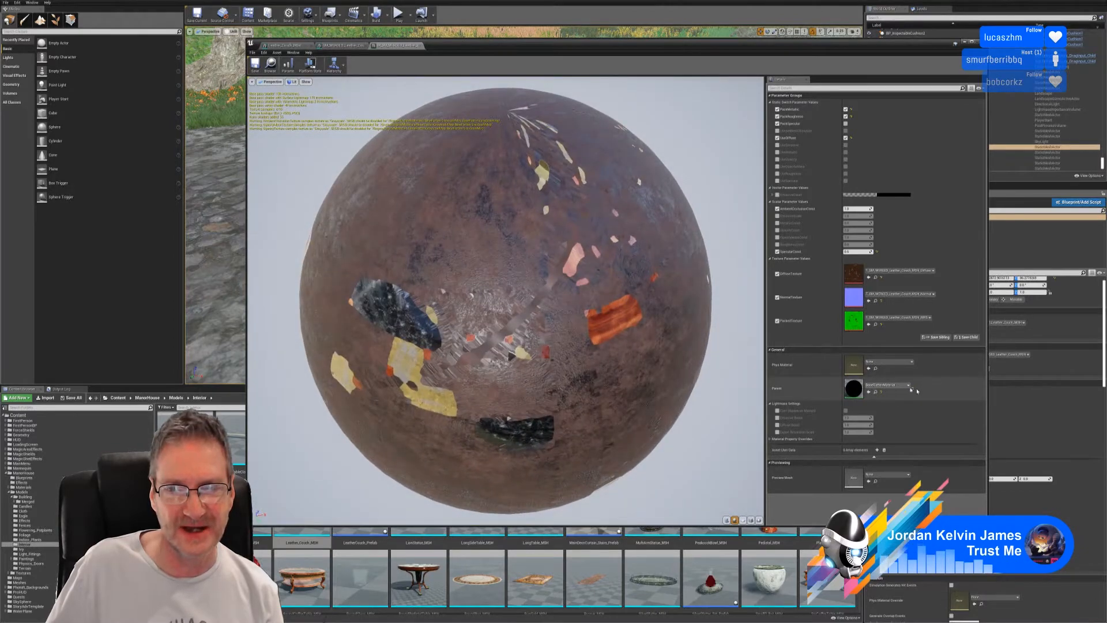
drag(568, 320, 483, 318)
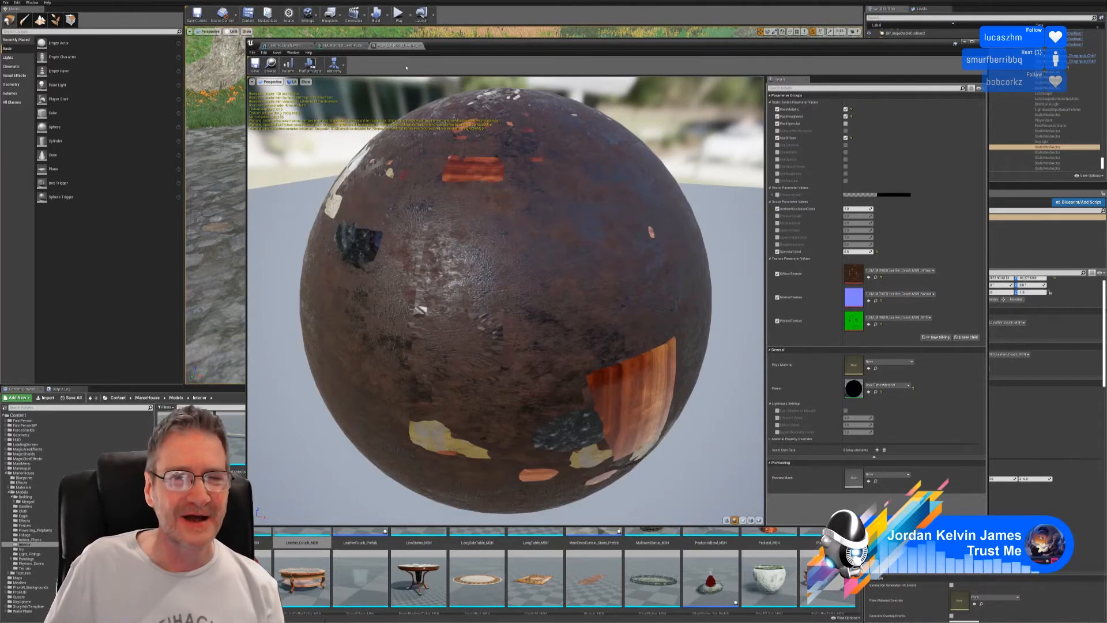
click(420, 45)
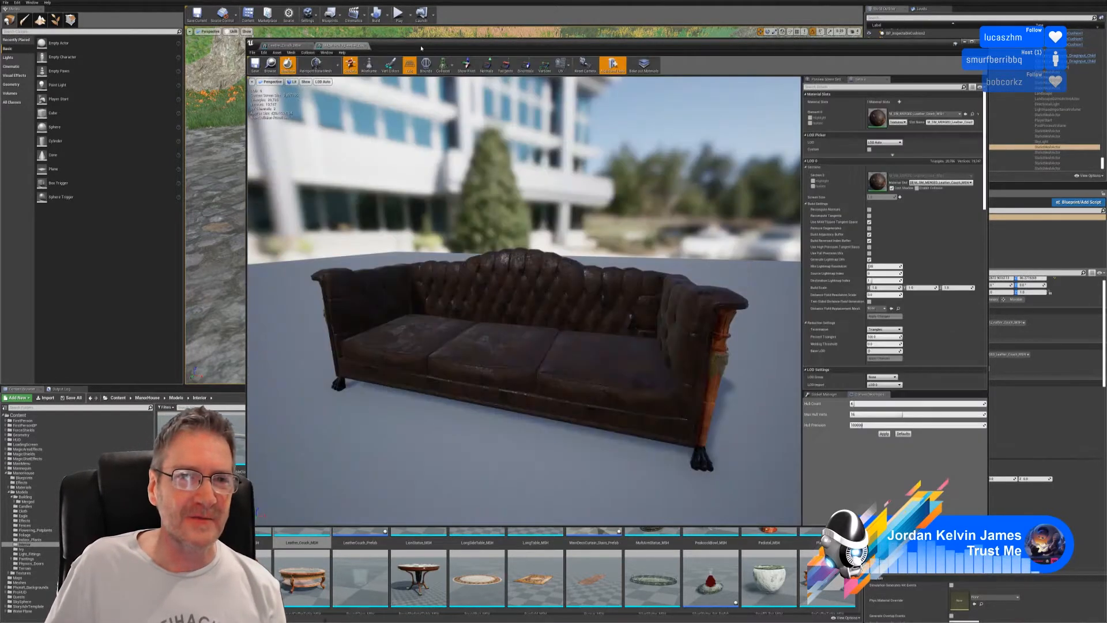
Reopen the merged couch's material instance and examine it on the preview sphere.
double_click(877, 181)
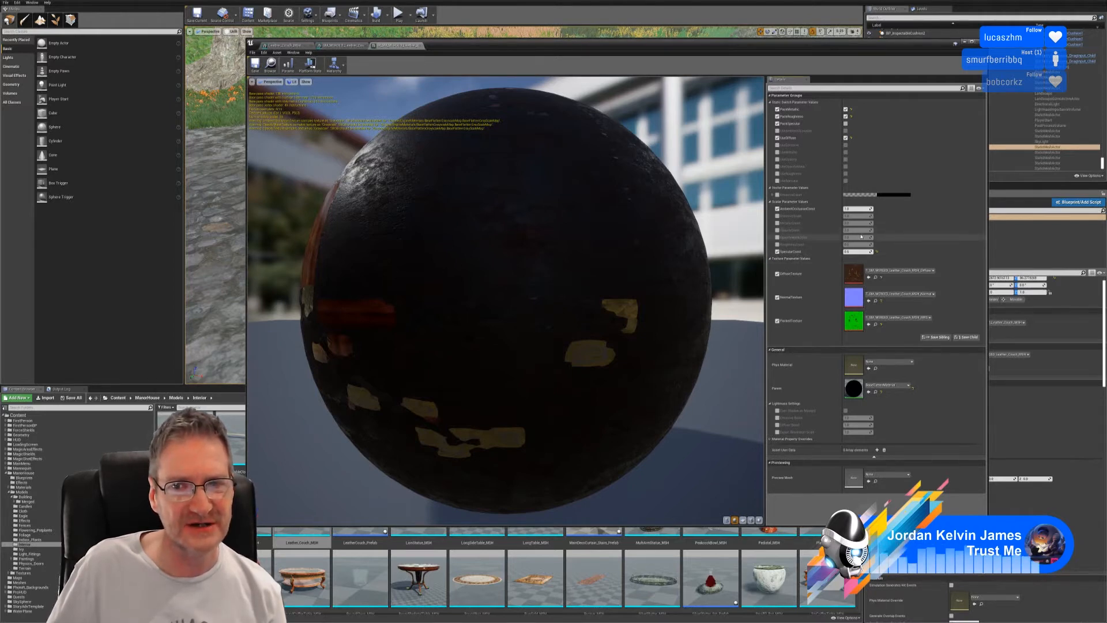
drag(519, 260, 493, 300)
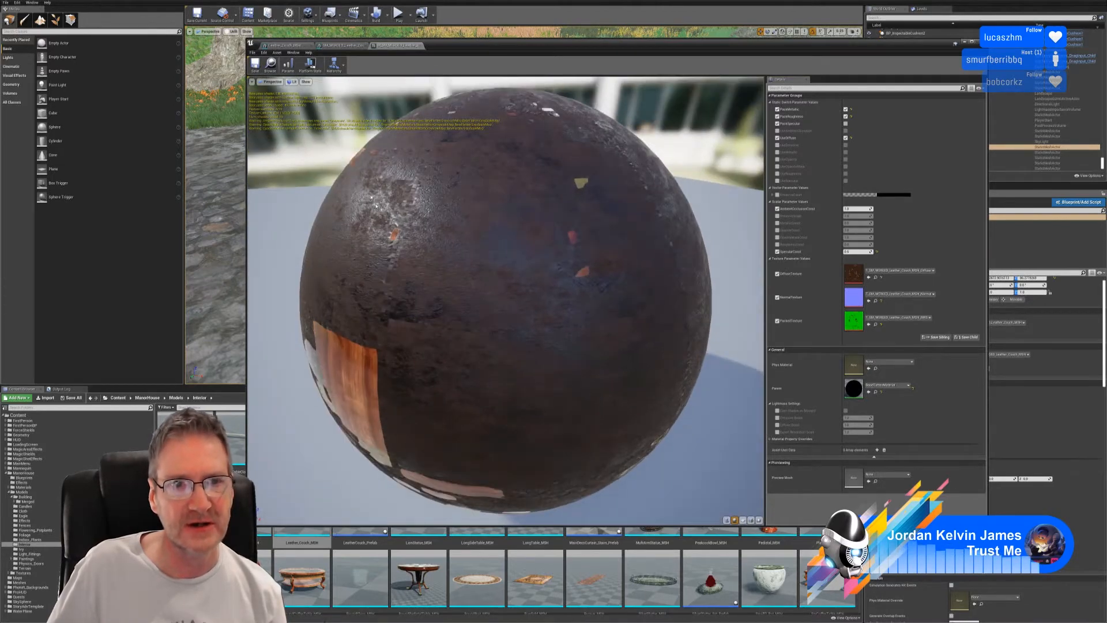
Close the merged couch's material instance and return to the original couch mesh with its four material slots.
click(424, 46)
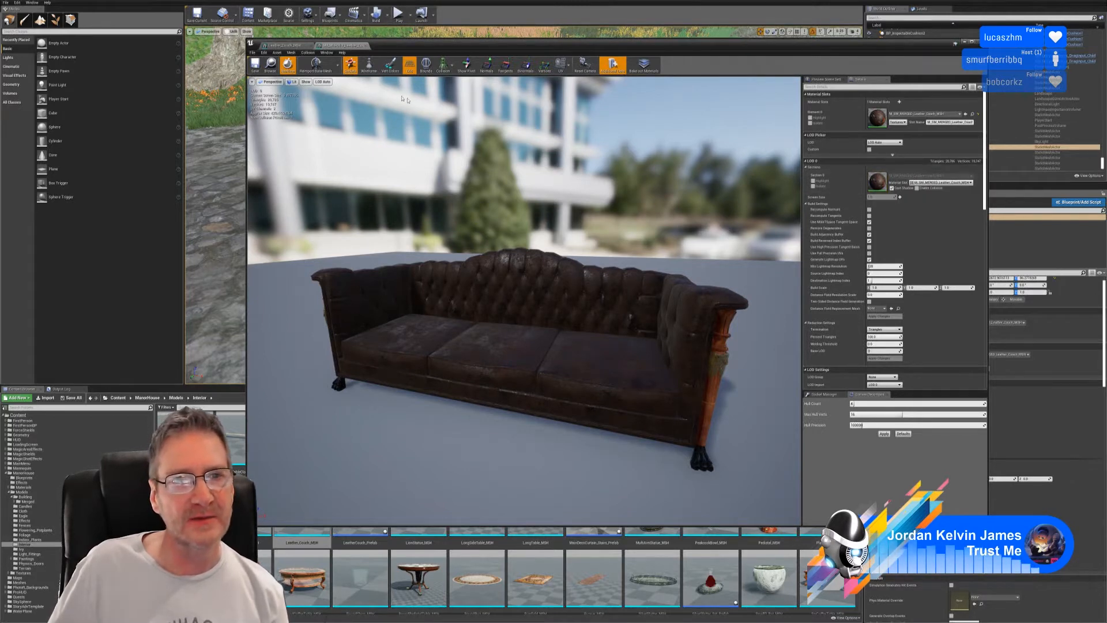
click(283, 45)
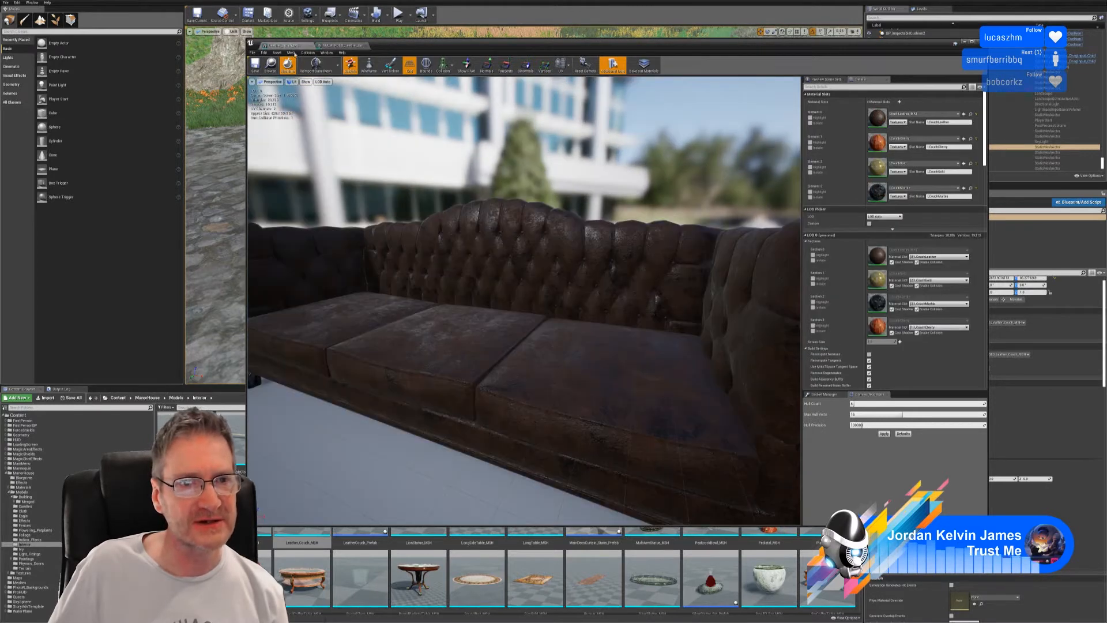
click(277, 53)
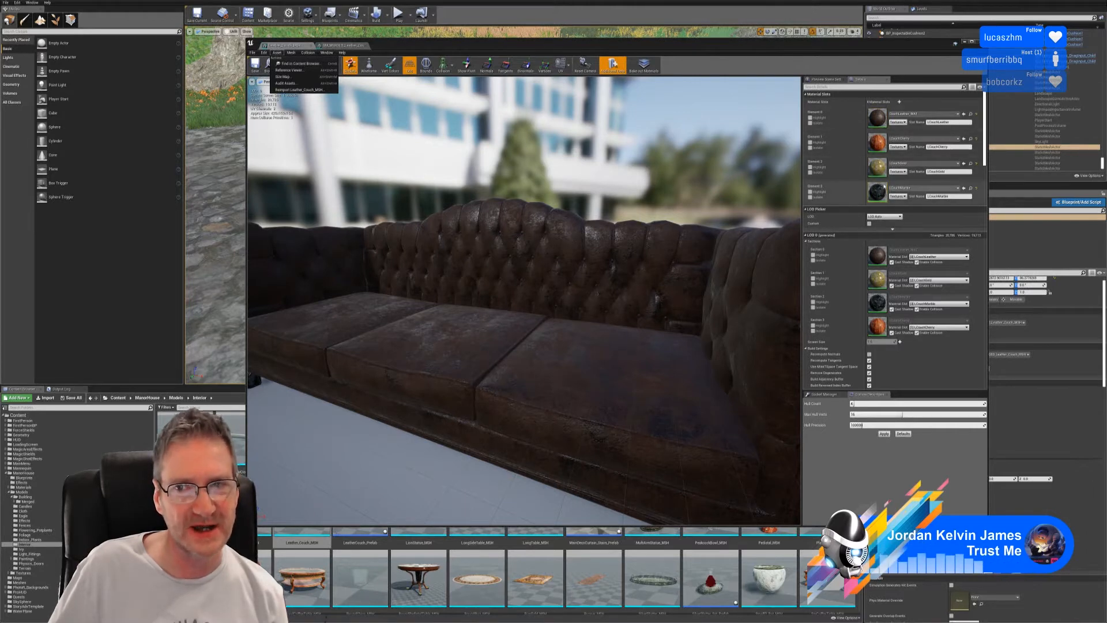
click(723, 73)
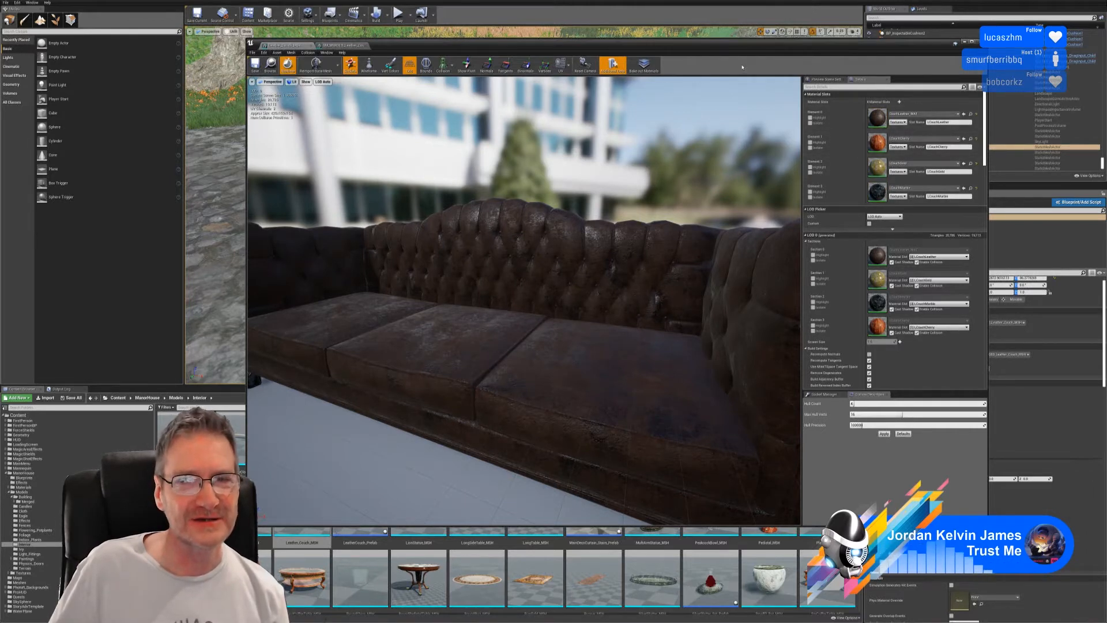
Compare the merged couch mesh with the original, viewing both from a matching angle that shows the carved wooden arm post.
click(334, 48)
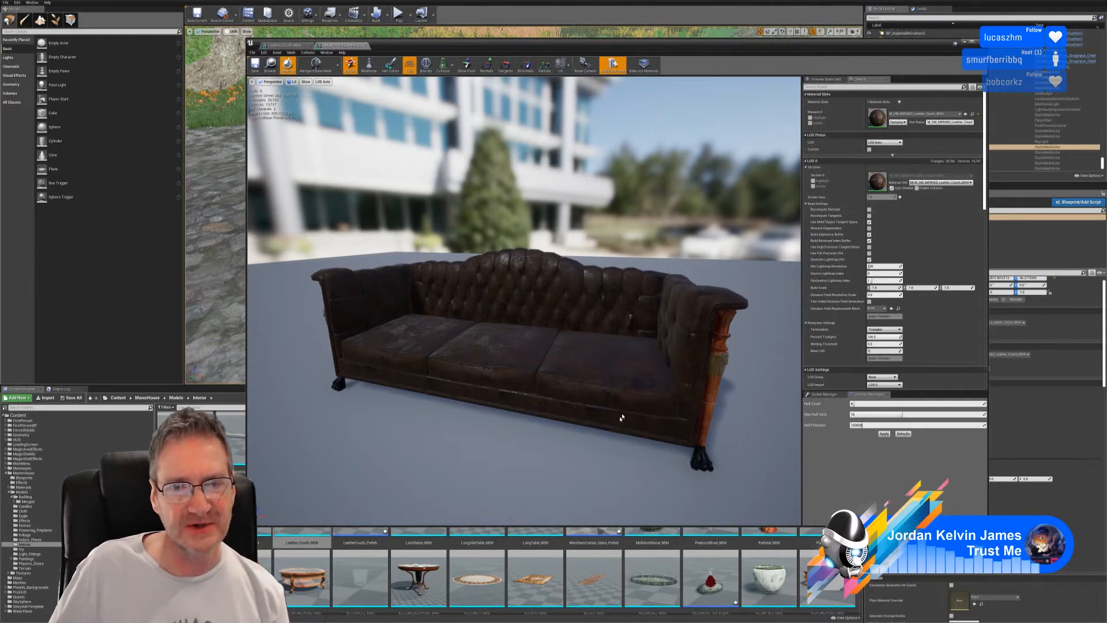
mouse_move(593, 450)
mouse_down()
mouse_move(507, 452)
mouse_move(593, 451)
mouse_up()
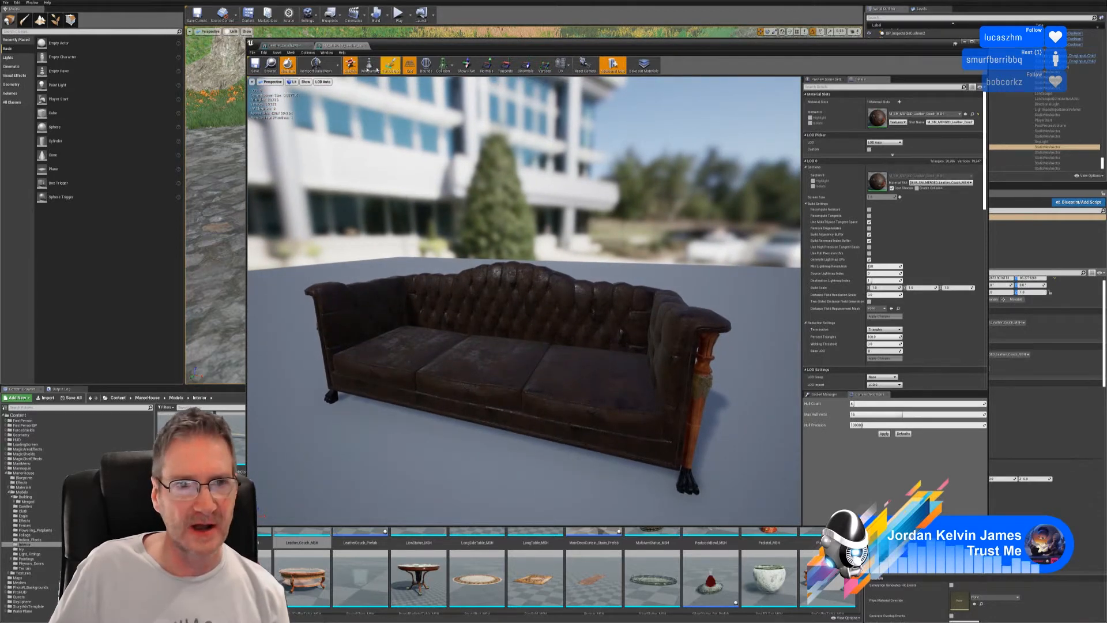
click(284, 46)
drag(461, 243, 449, 308)
drag(518, 360, 507, 332)
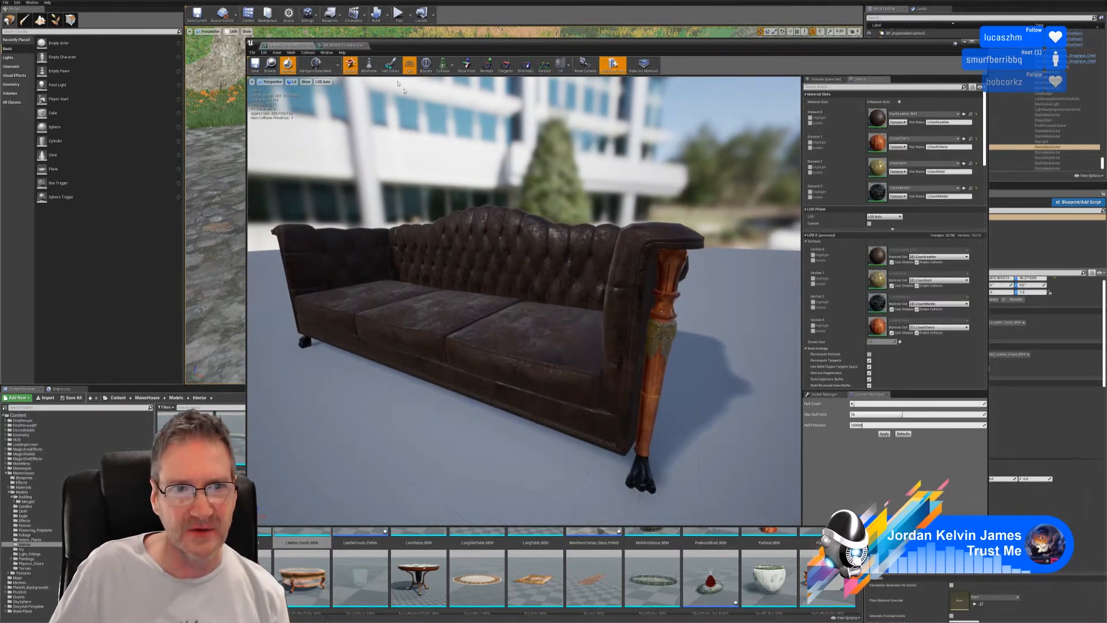
click(343, 45)
drag(622, 336, 618, 311)
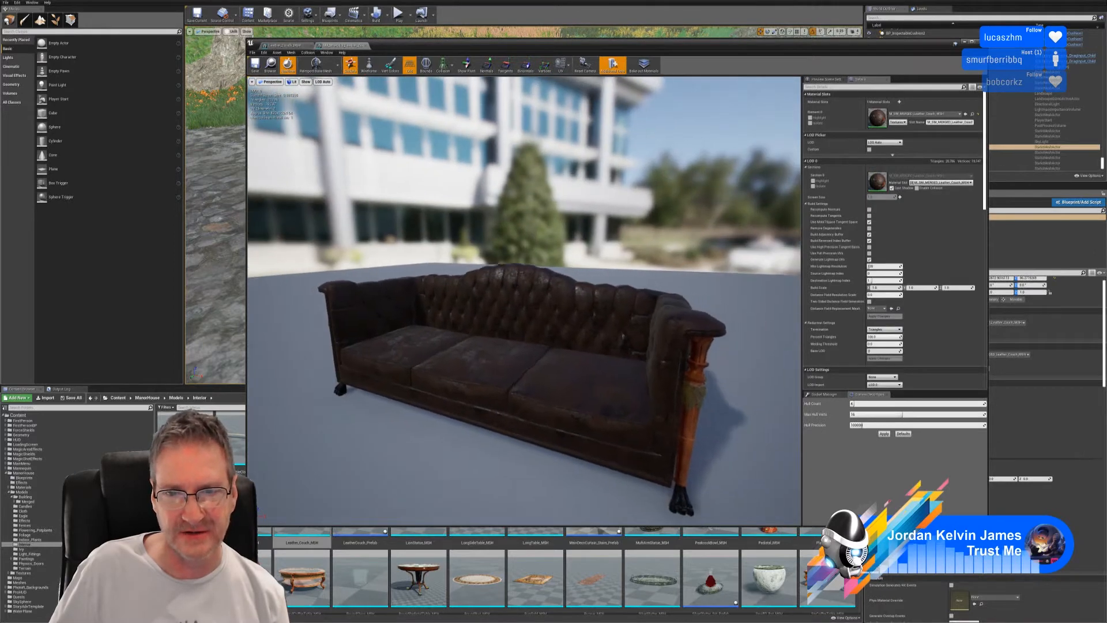
middle_drag(622, 336, 643, 357)
drag(622, 336, 611, 320)
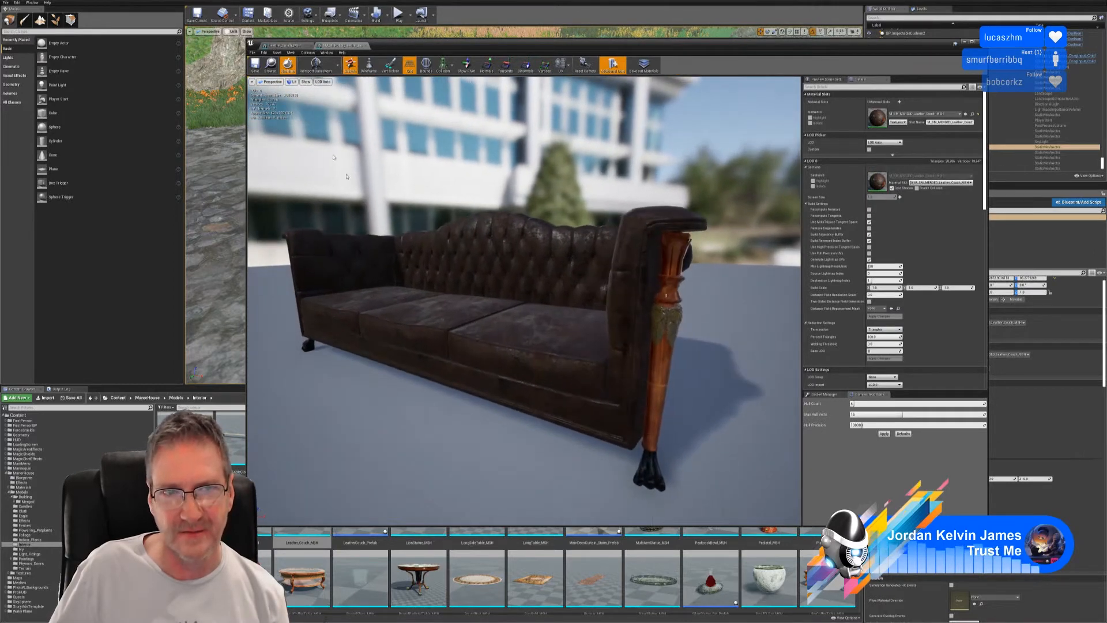
Compare the original Leather_Couch_MSH with SM_MERGED_Leather_Couch_MSH in the mesh editor and review the Merge Actors settings.
click(282, 45)
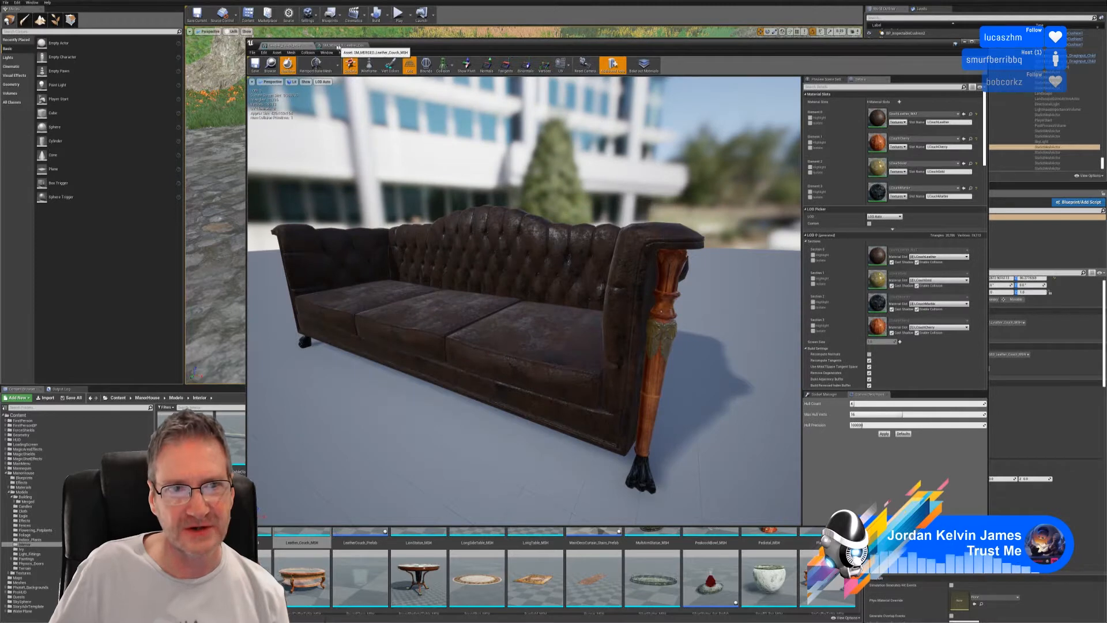
click(342, 46)
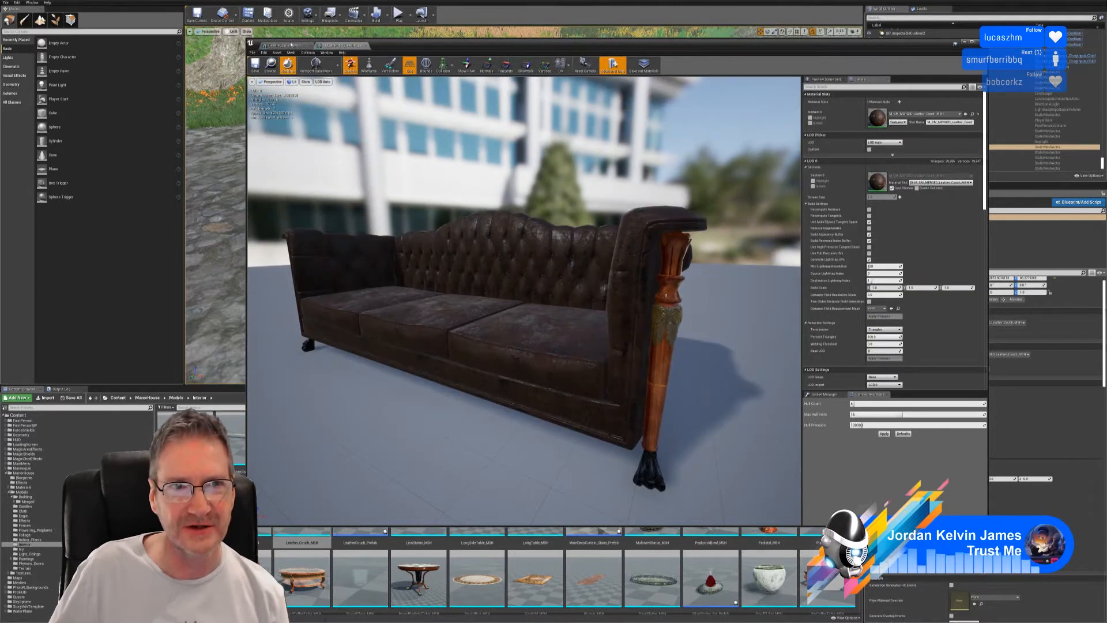
click(291, 45)
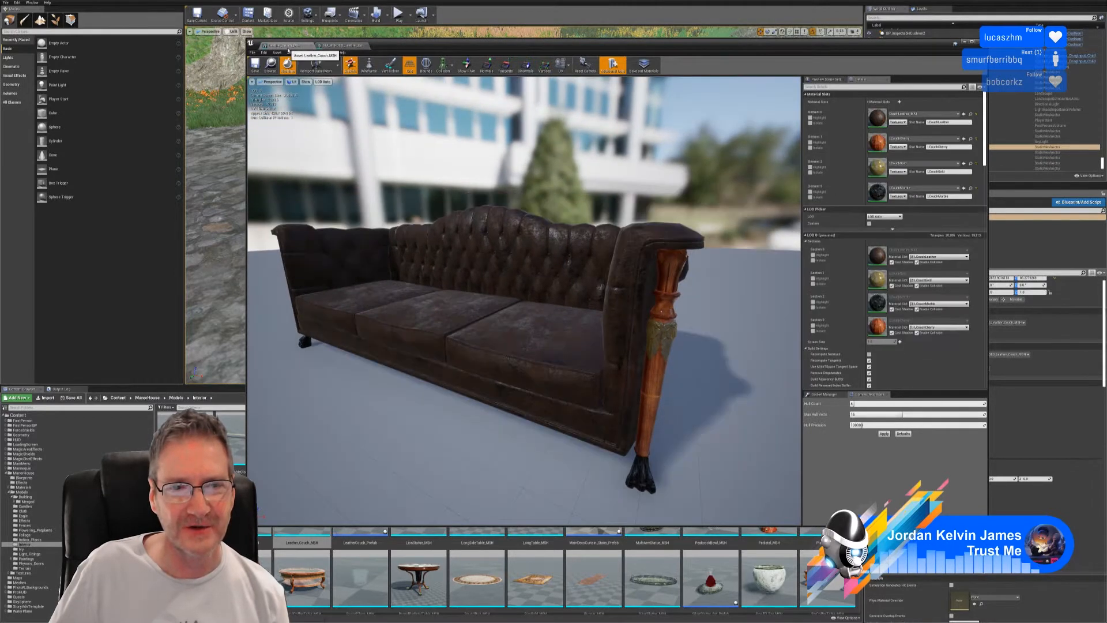
click(335, 46)
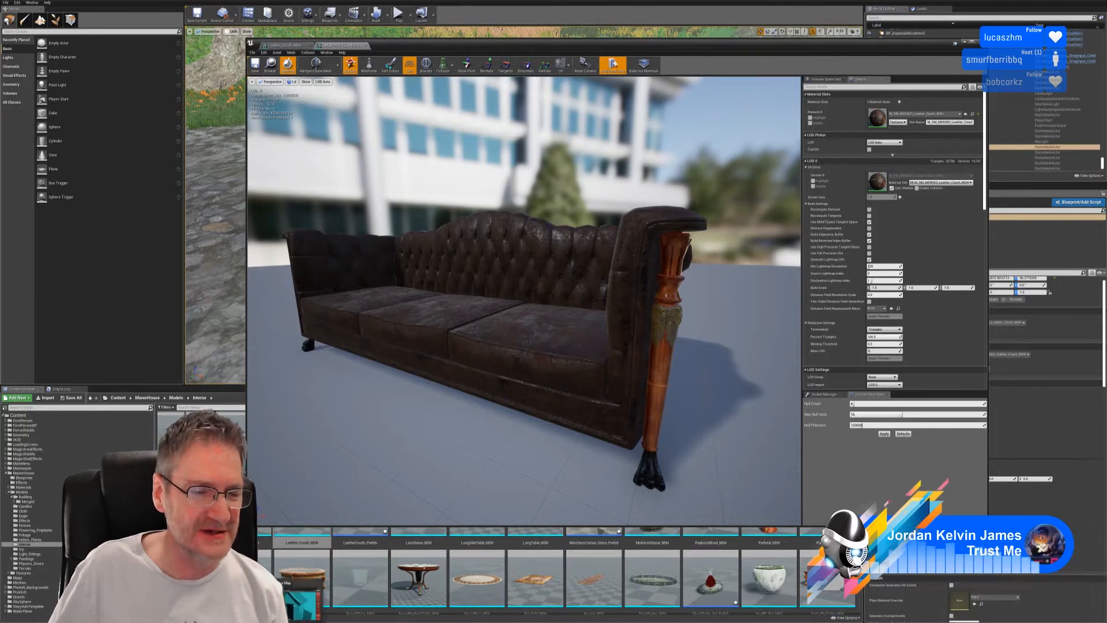
click(254, 600)
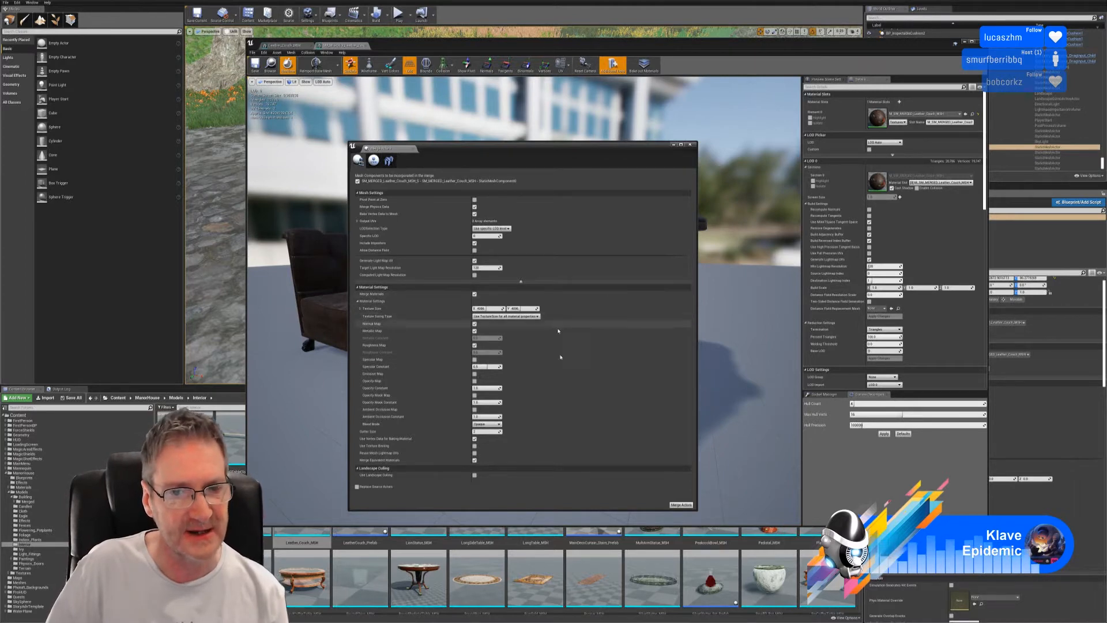
click(673, 145)
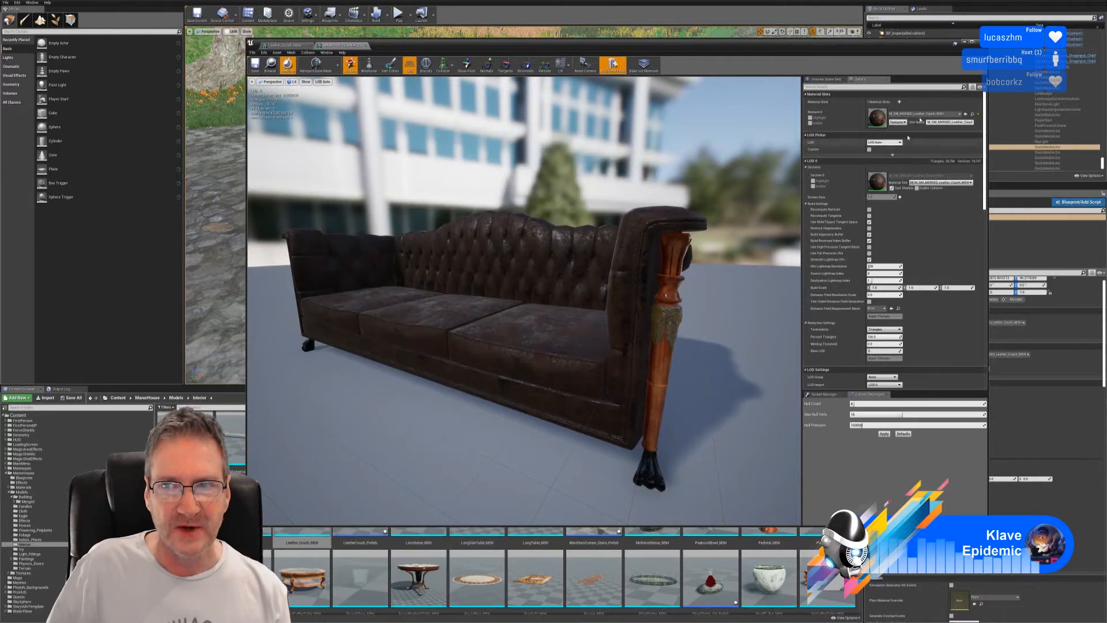
Close the mesh editor and size map, then delete the merged leather couch actor from the level.
click(981, 42)
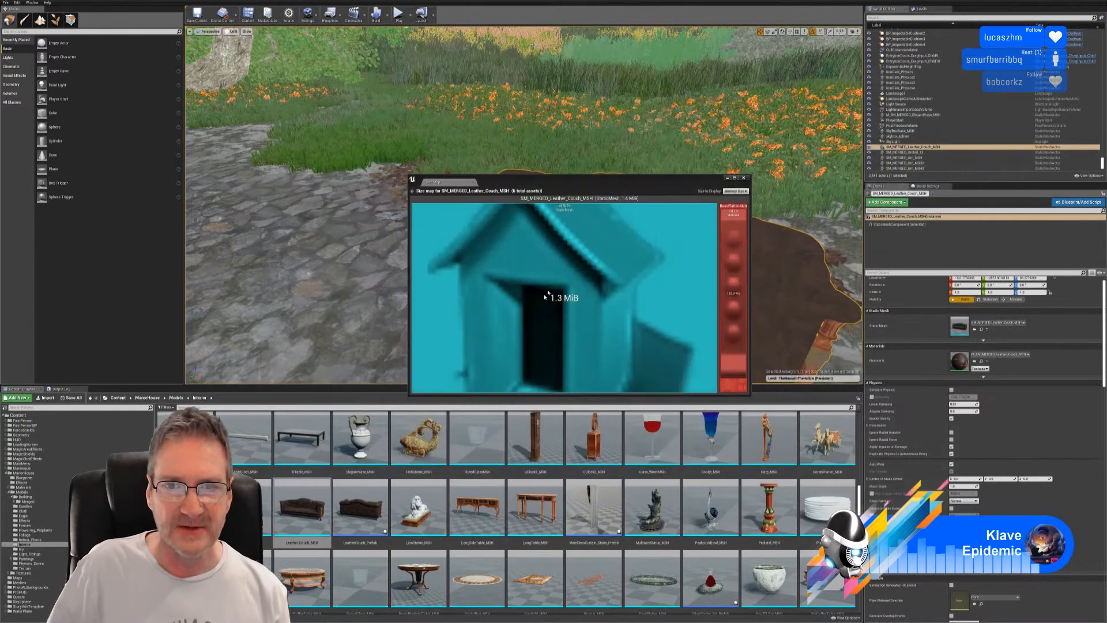
click(745, 178)
key(f)
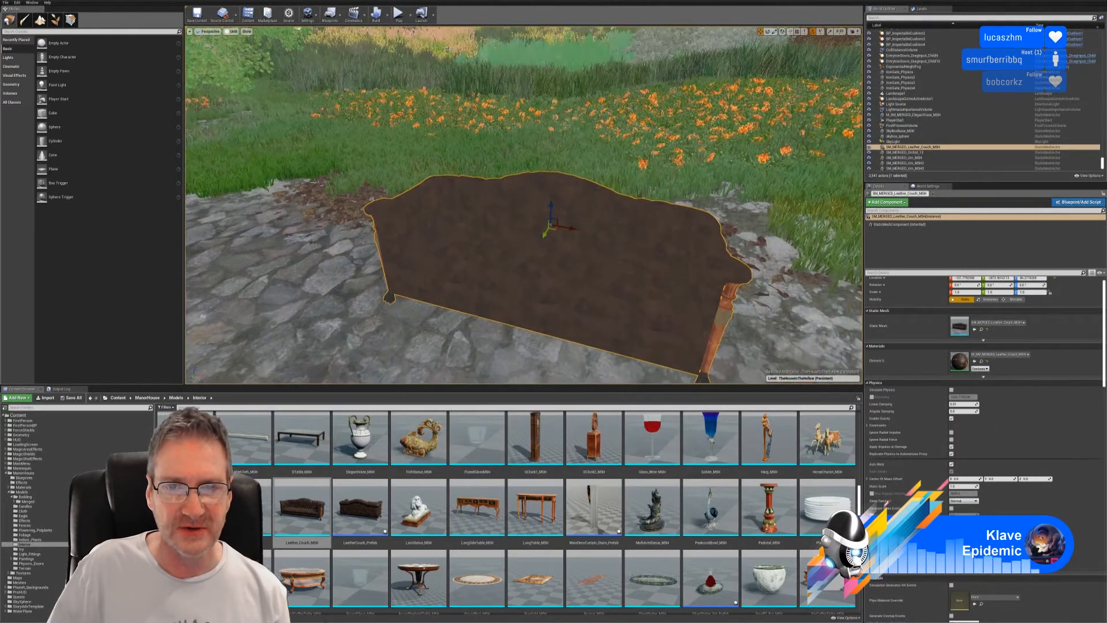
key(Delete)
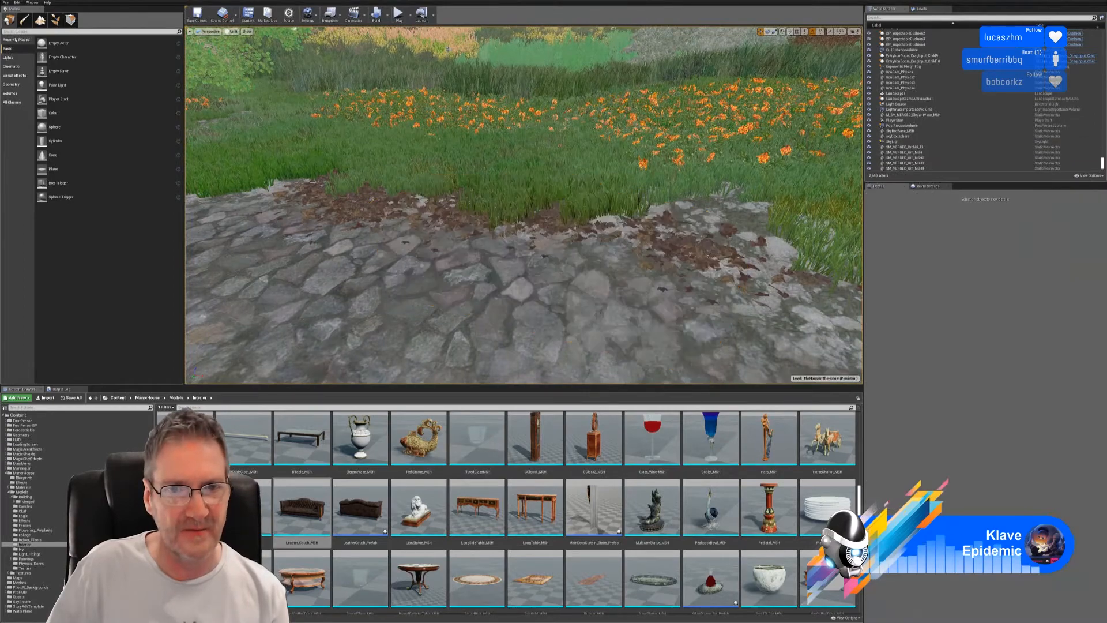
In the house's LeatherCouch_Prefab2, replace the couch component's static mesh with SM_MERGED_Leather_Couch_MSH from the Merged folder.
right_drag(555, 271, 602, 300)
key(w)
key(w)
key(w)
click(548, 271)
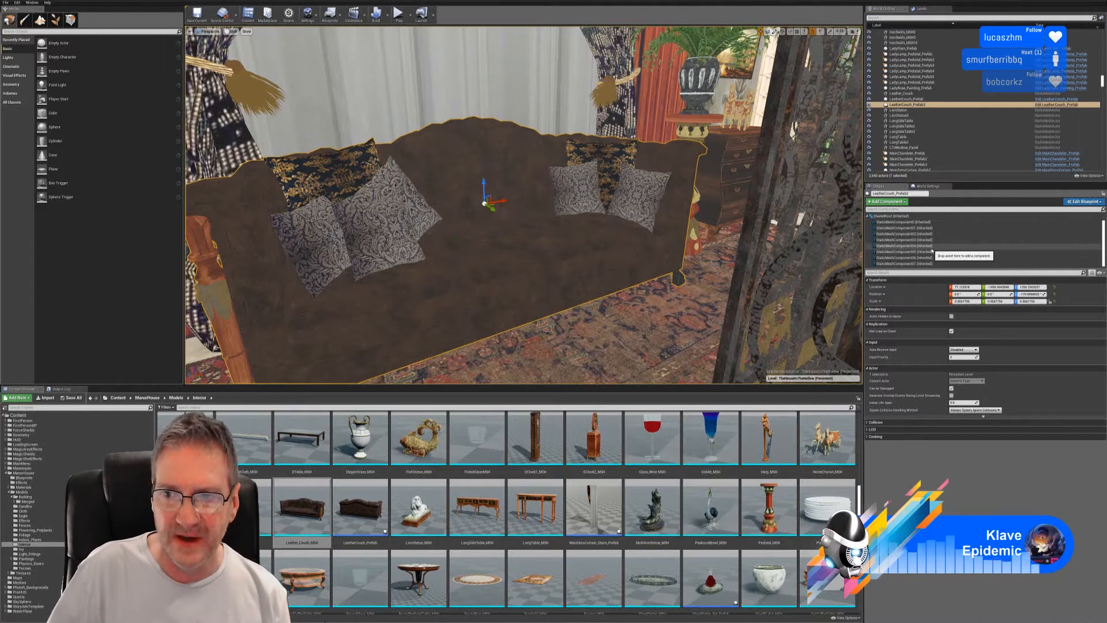
click(929, 252)
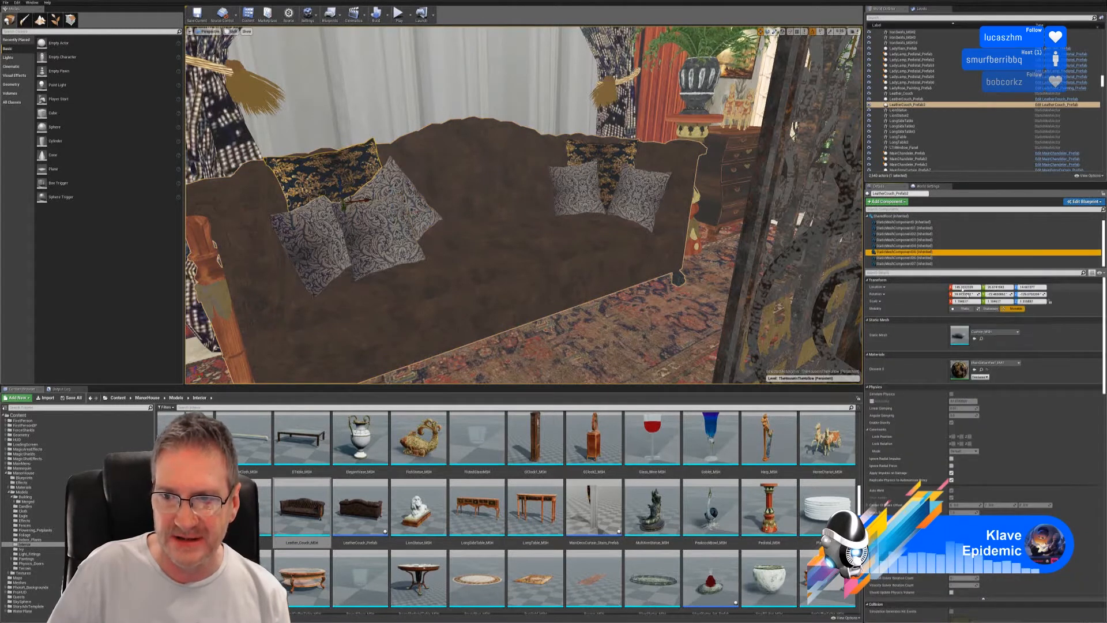
click(927, 259)
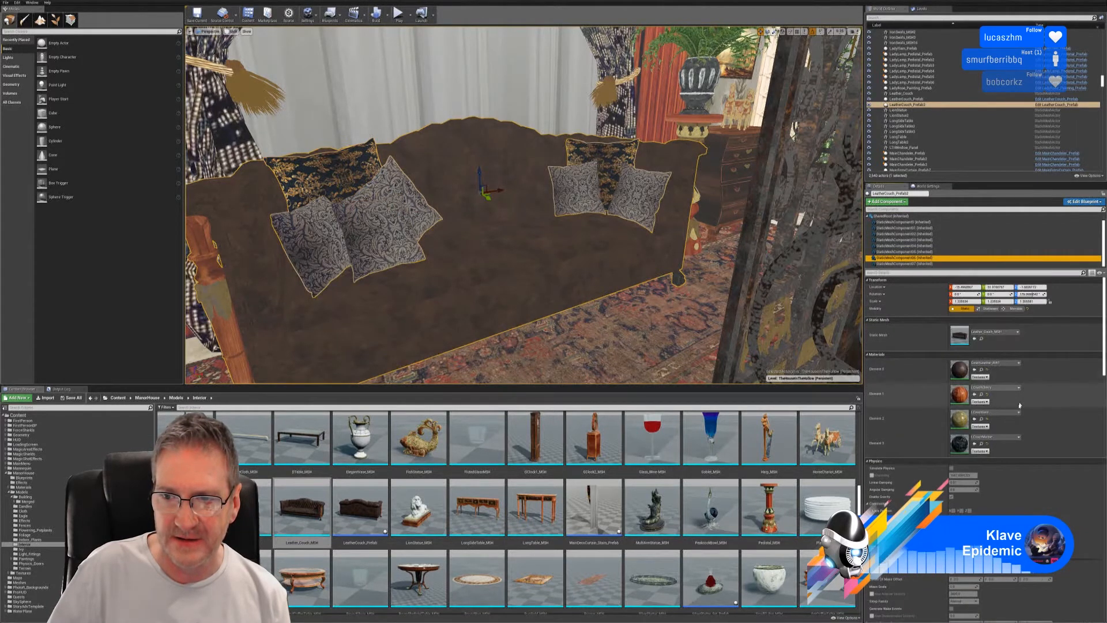
click(24, 501)
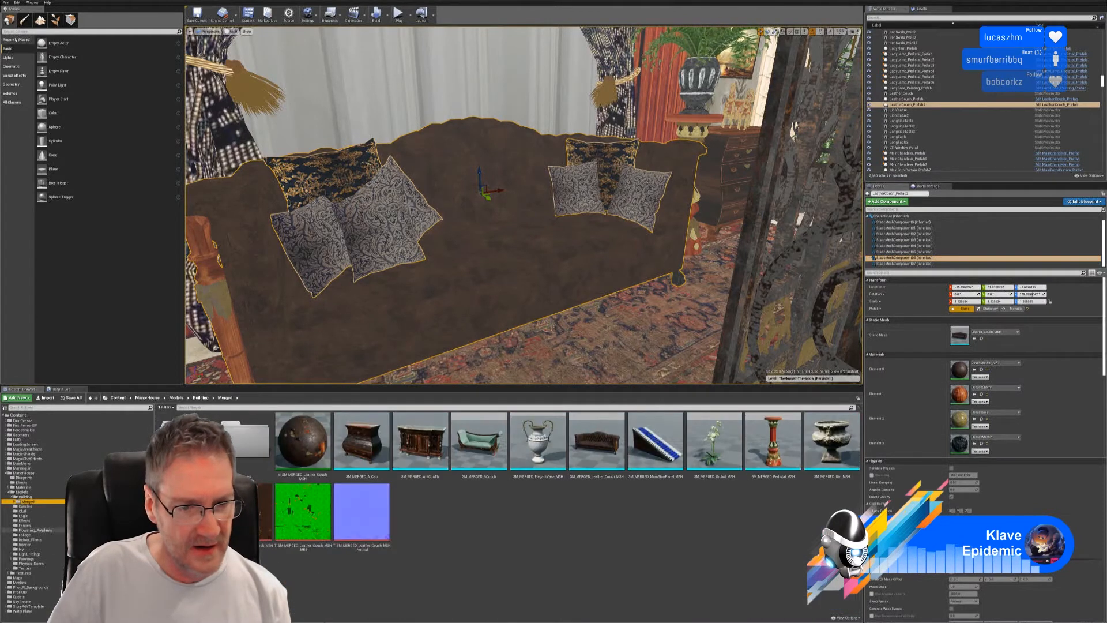
click(597, 443)
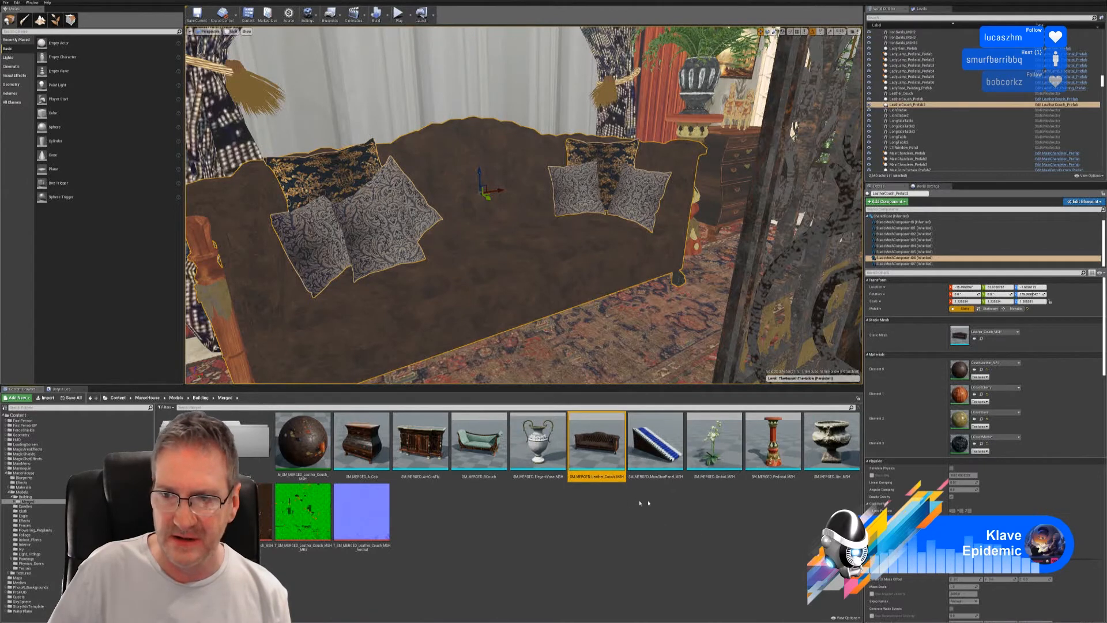
click(975, 339)
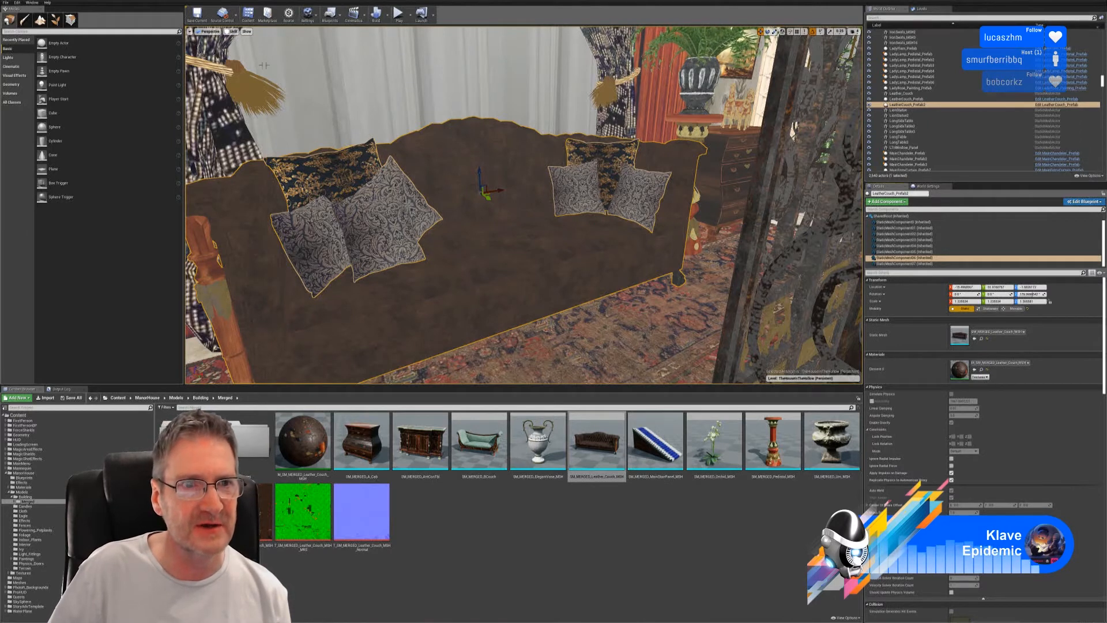
Switch the level view to Lit mode, deselect the couch and check how it looks under normal lighting.
click(232, 32)
click(237, 40)
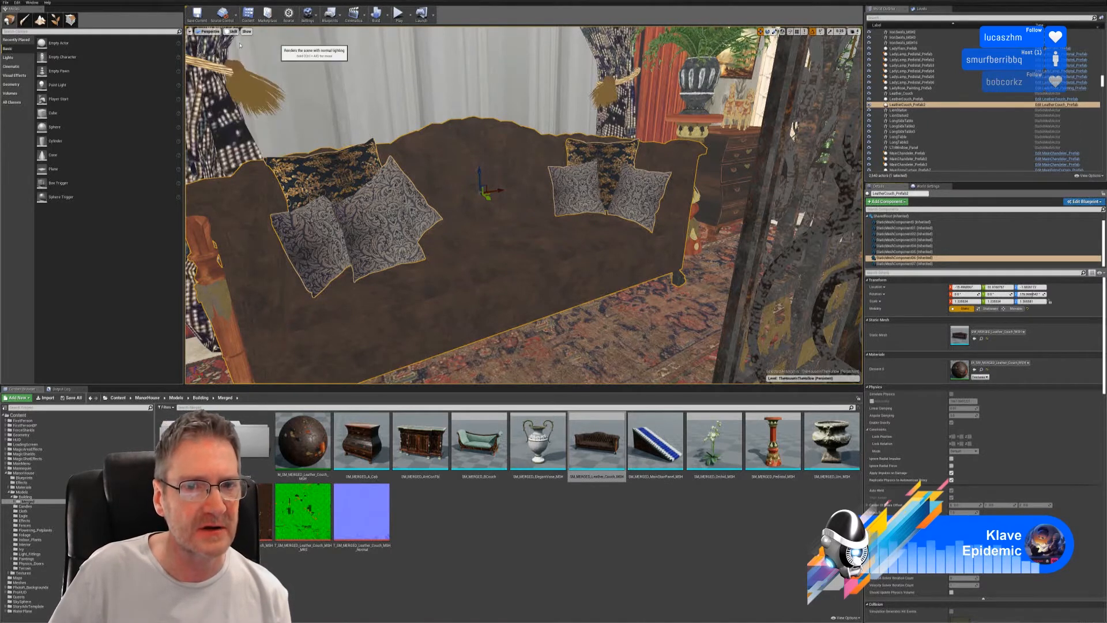
mouse_move(445, 267)
right_down()
mouse_move(458, 269)
mouse_move(436, 263)
mouse_move(437, 277)
mouse_move(448, 270)
right_up()
key(Escape)
key(w)
key(s)
key(s)
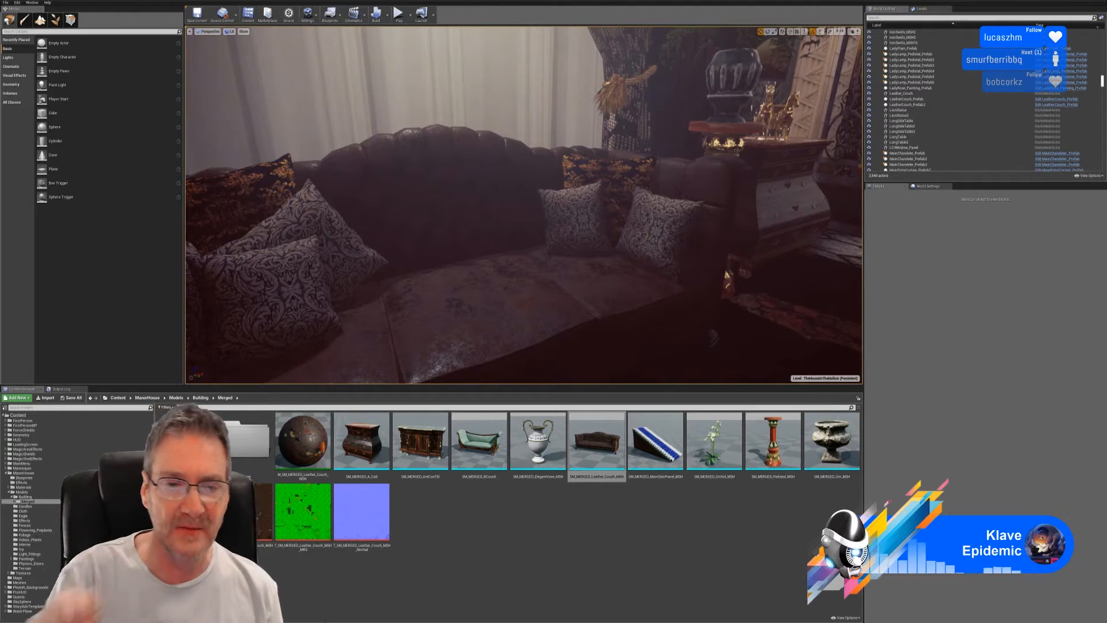
Open SM_MERGED_Leather_Couch_MSH and compare its UV Channel 0 and UV Channel 1 layouts.
double_click(597, 444)
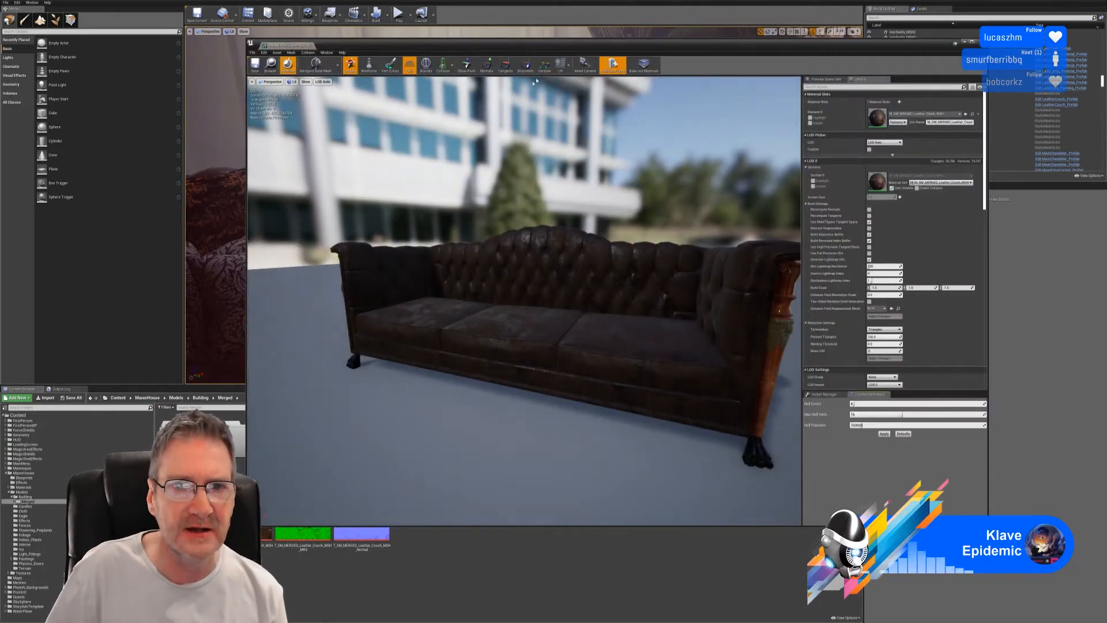
click(560, 64)
click(572, 86)
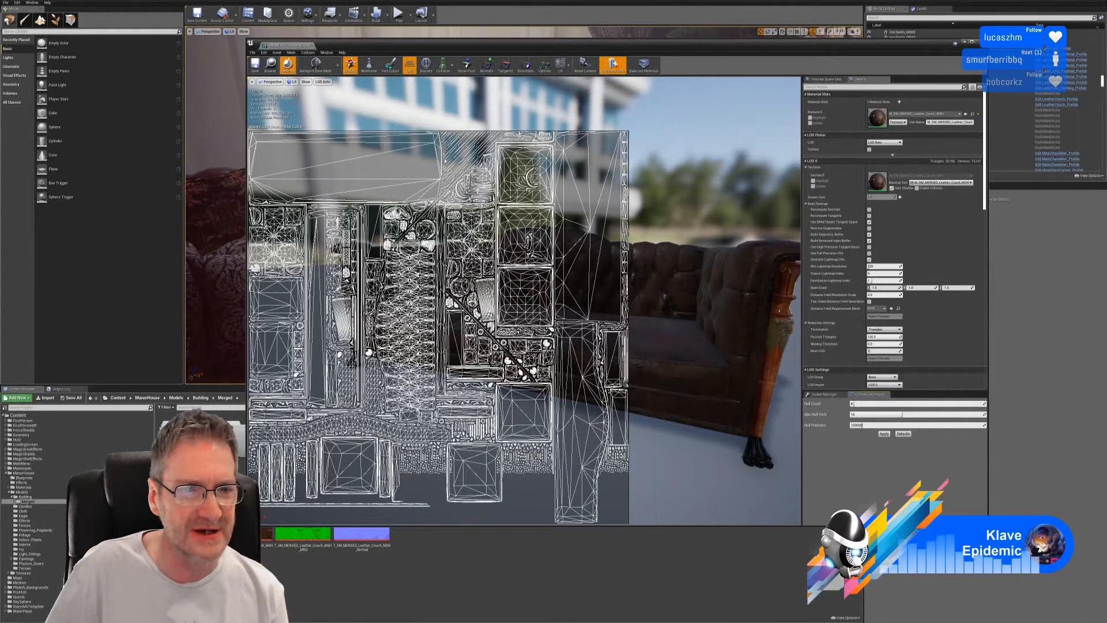
click(567, 67)
click(562, 93)
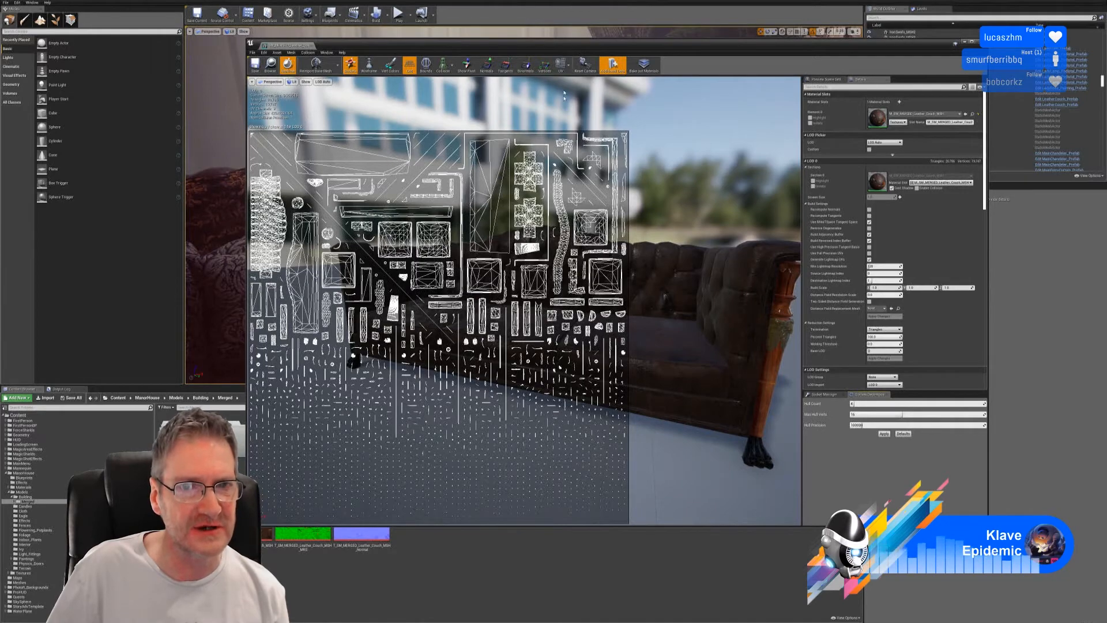
click(560, 68)
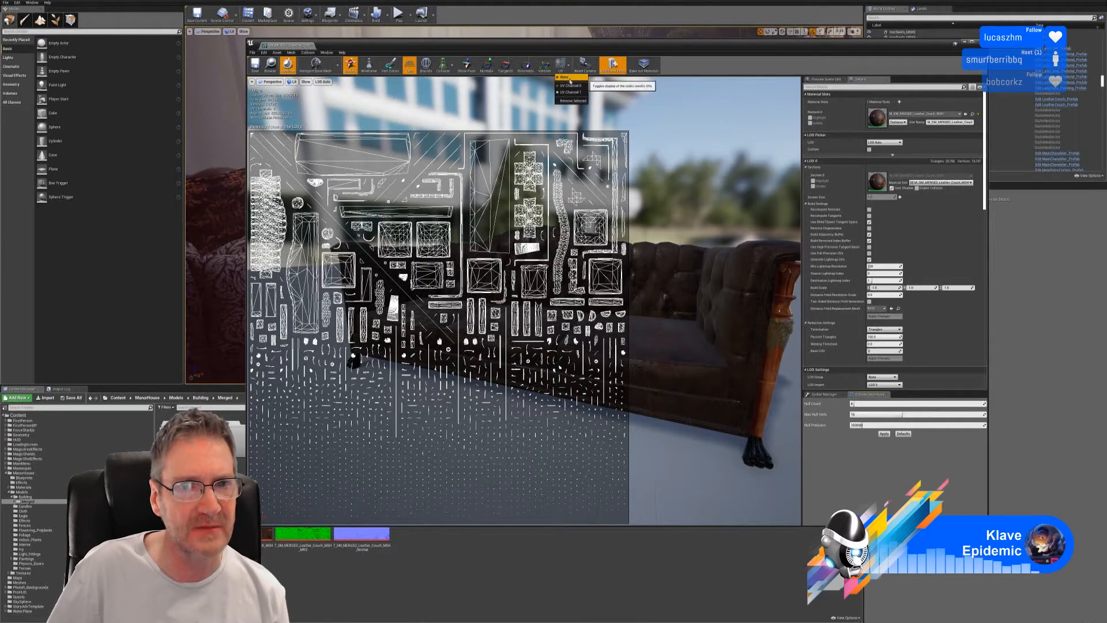
click(573, 86)
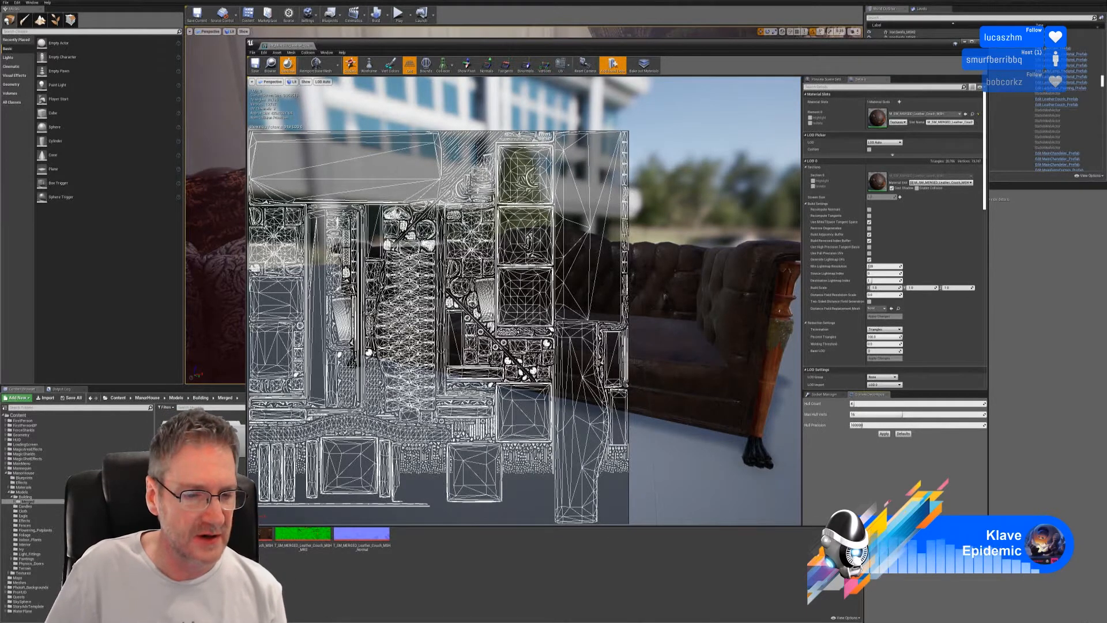
Review the Merge Actors settings again and turn off the UV overlay on the merged couch preview.
click(202, 600)
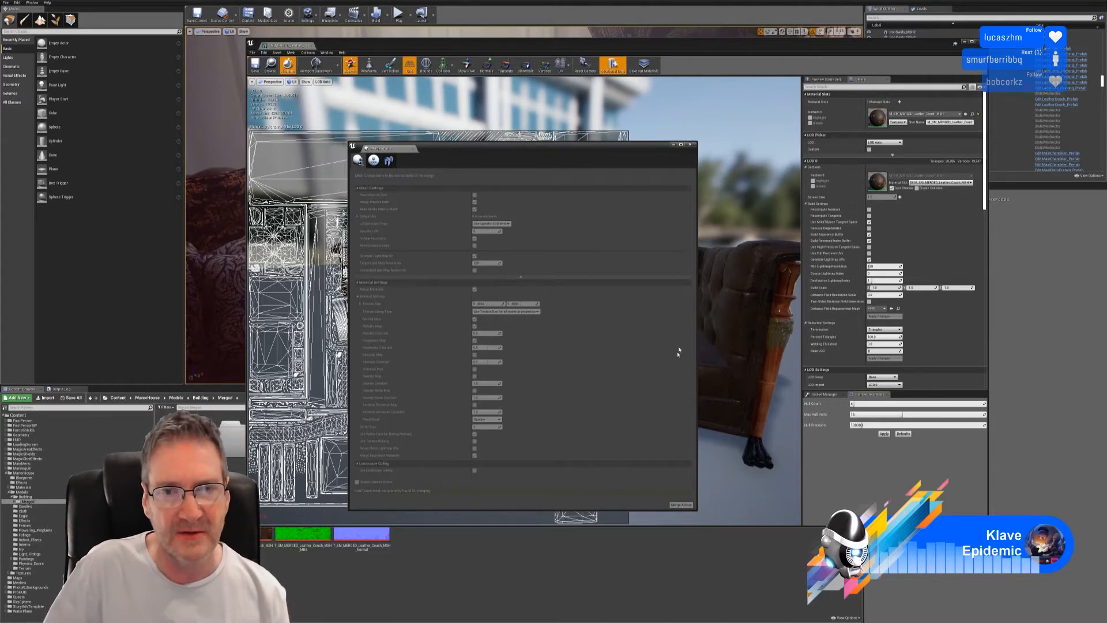
click(674, 145)
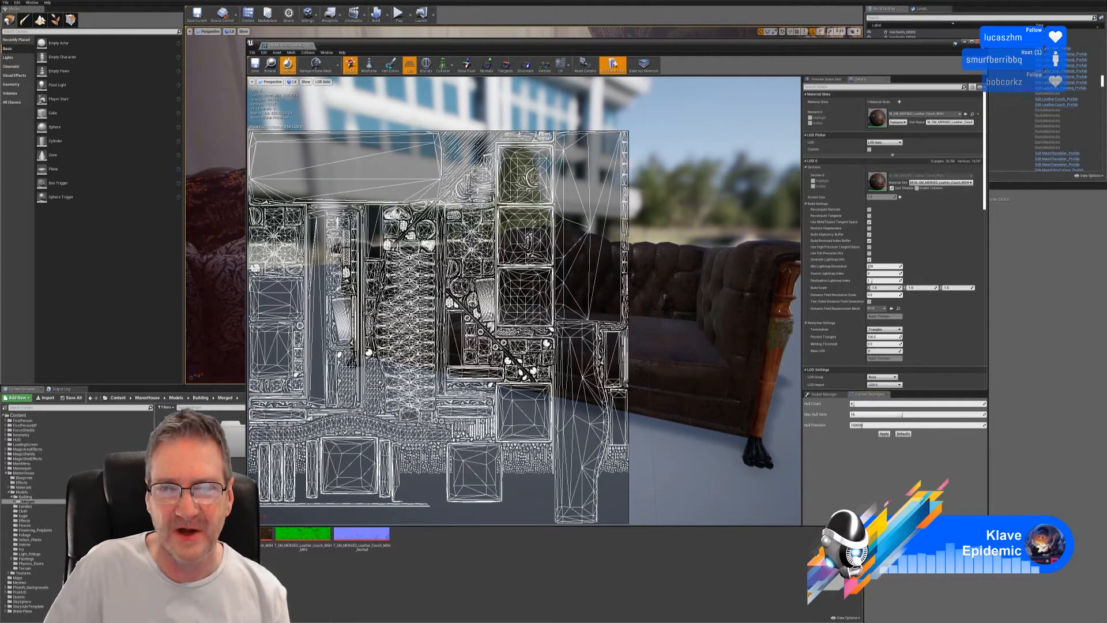
click(561, 64)
click(570, 79)
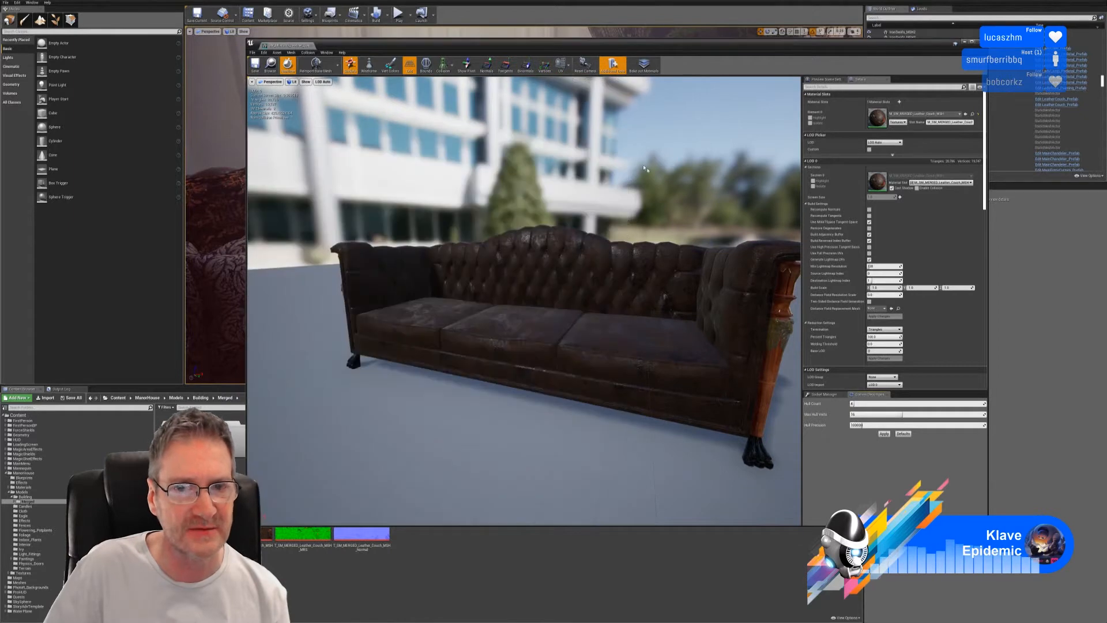
Inspect the merged couch's armrest and carved front leg up close, then close the mesh editor.
drag(637, 276, 565, 278)
key(a)
right_drag(565, 278, 523, 277)
key(w)
key(q)
key(d)
key(w)
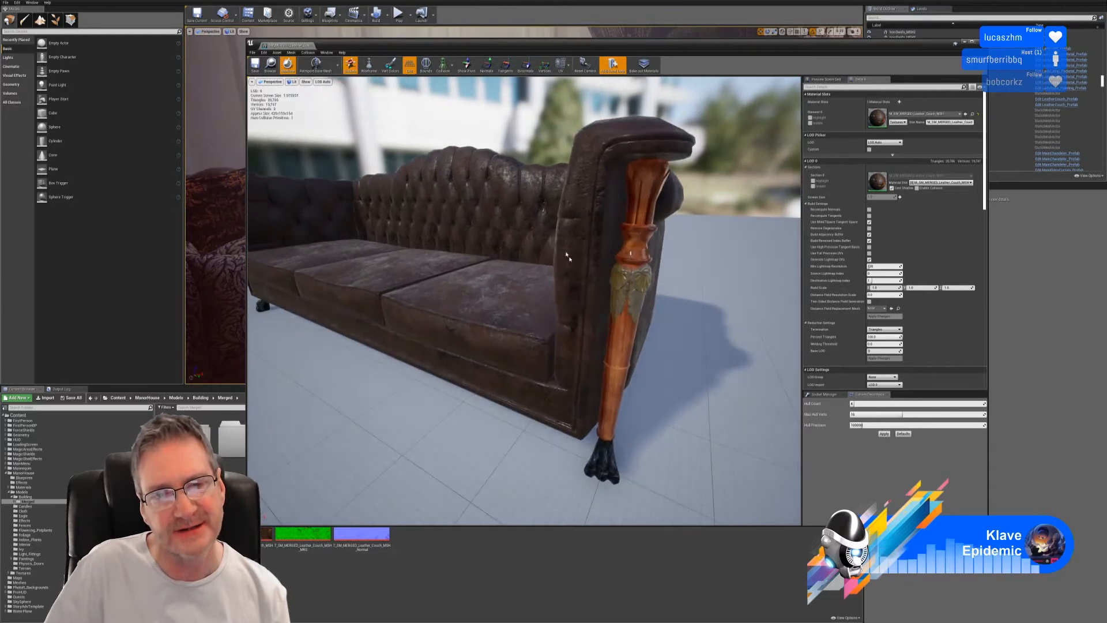
click(561, 66)
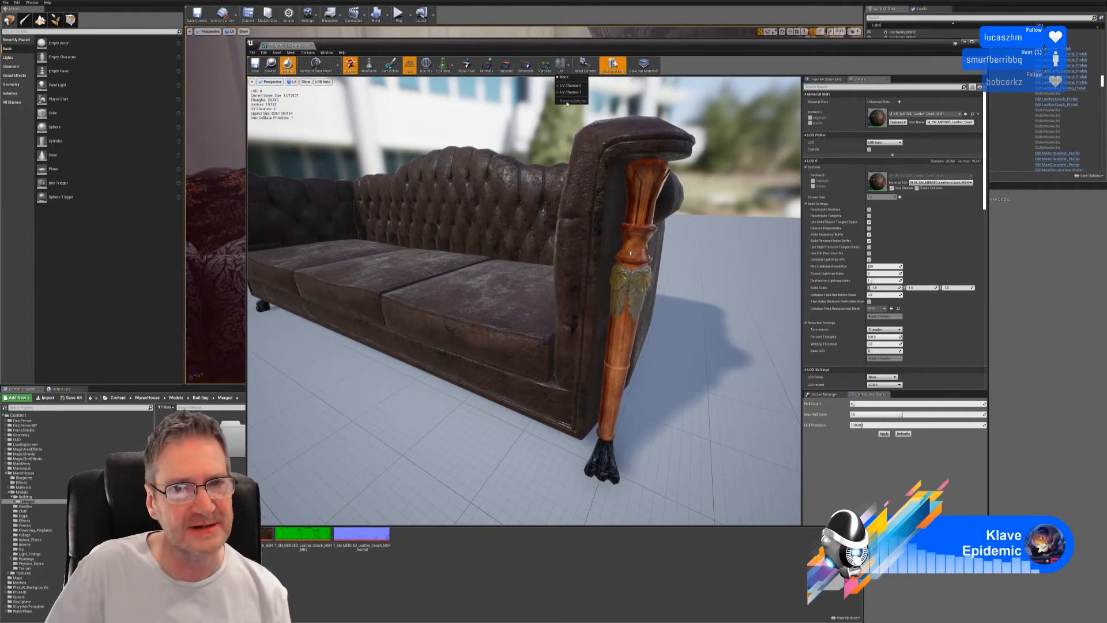
click(689, 65)
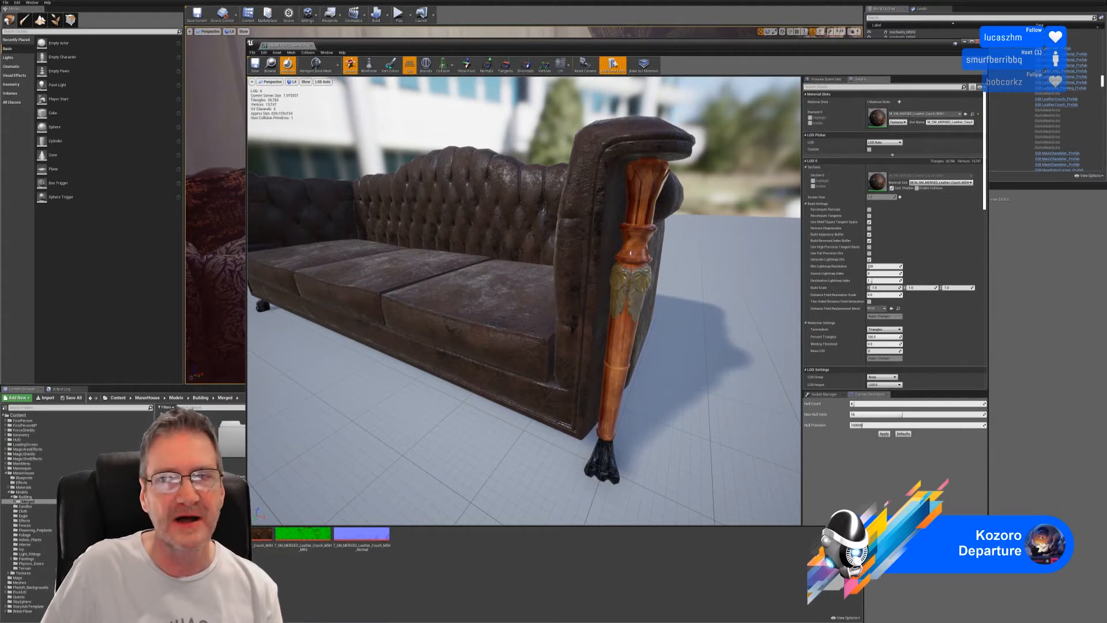
click(981, 42)
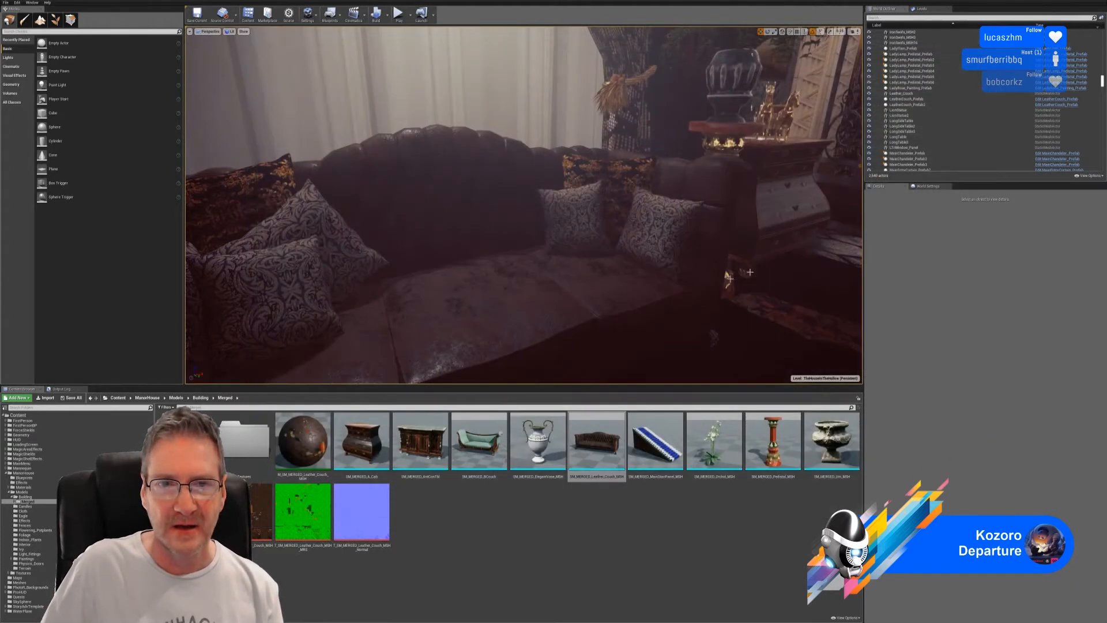
In the other couch, LeatherCouch_Prefab, replace the couch component's static mesh with SM_MERGED_Leather_Couch_MSH.
right_drag(523, 284, 799, 317)
key(w)
key(w)
key(w)
click(553, 144)
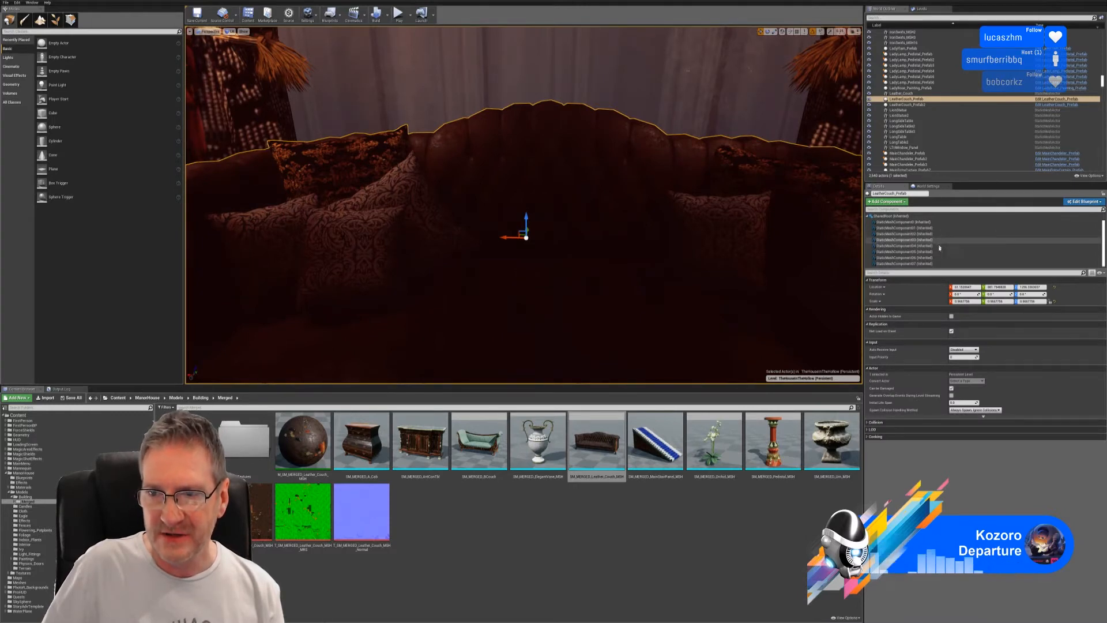
click(914, 258)
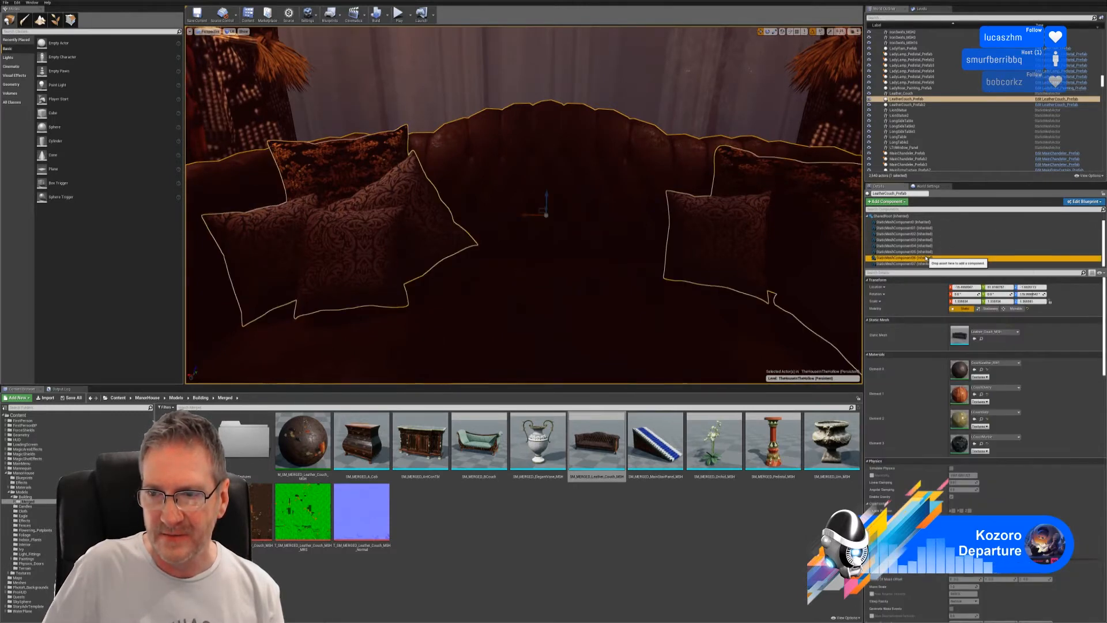
click(596, 446)
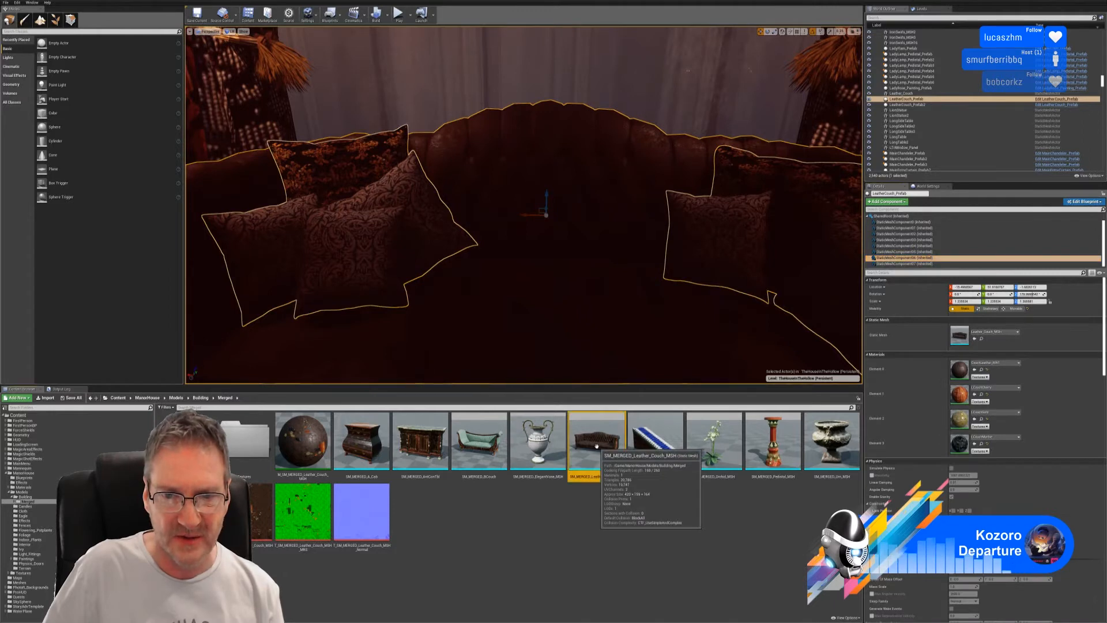
click(974, 338)
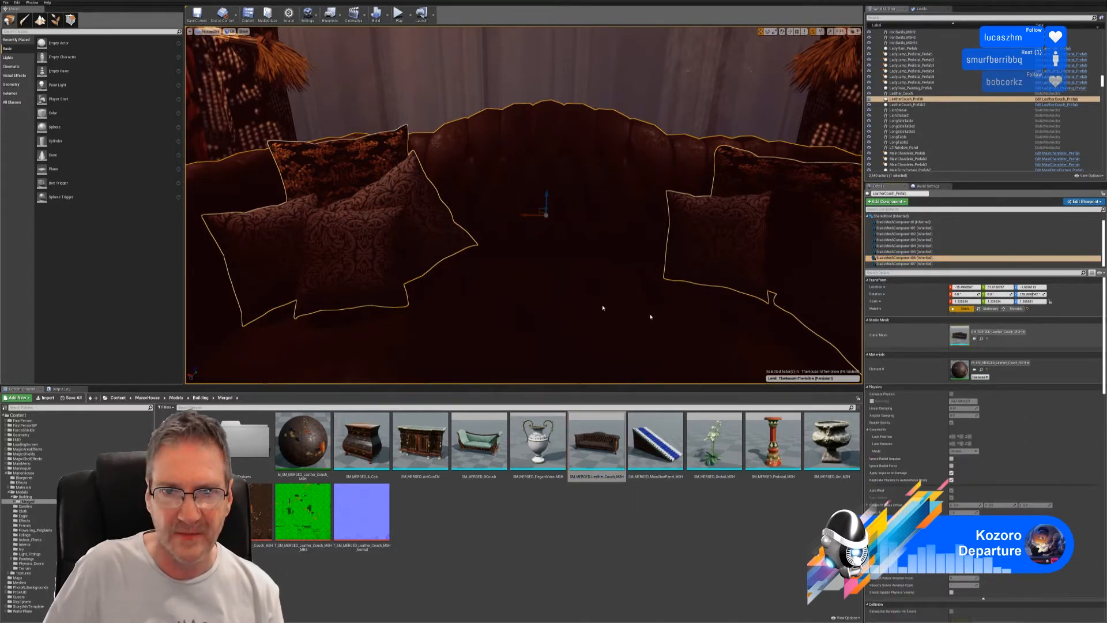
Deselect the second couch and look over it and the surrounding room in the level.
right_drag(536, 289, 480, 279)
key(Escape)
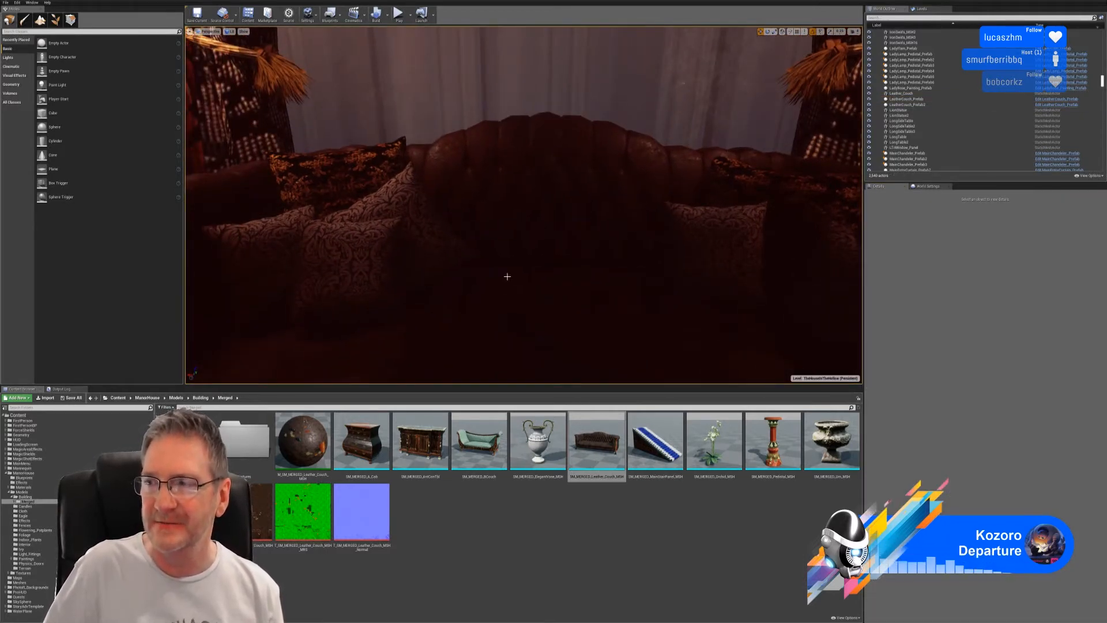
right_drag(534, 251, 582, 248)
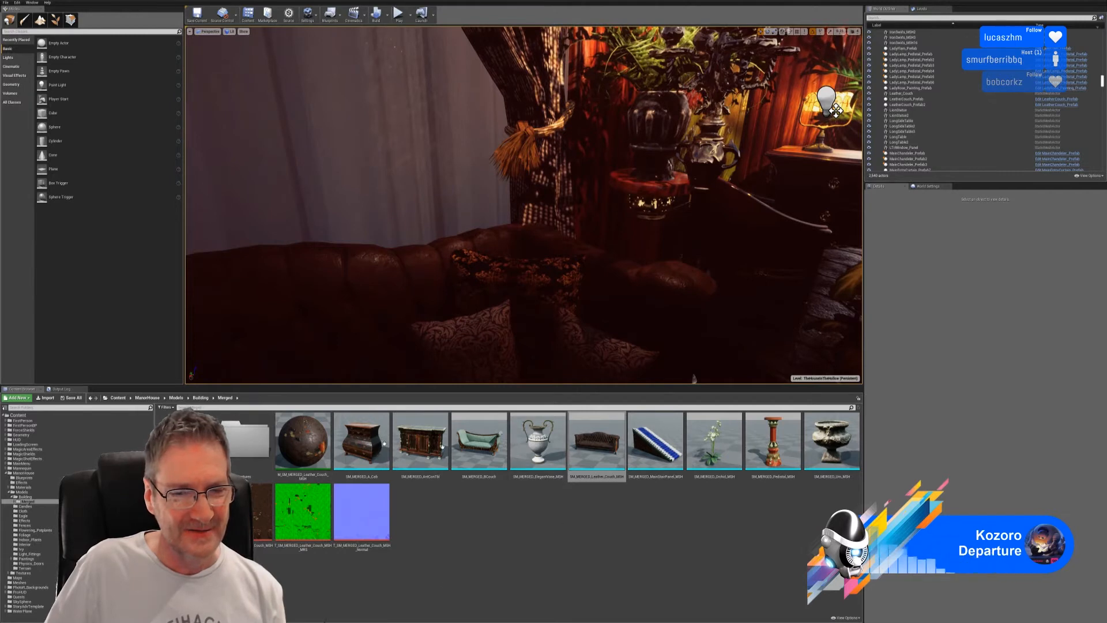
Move the merged leather couch's material from the Merged folder into its materials subfolder.
click(303, 441)
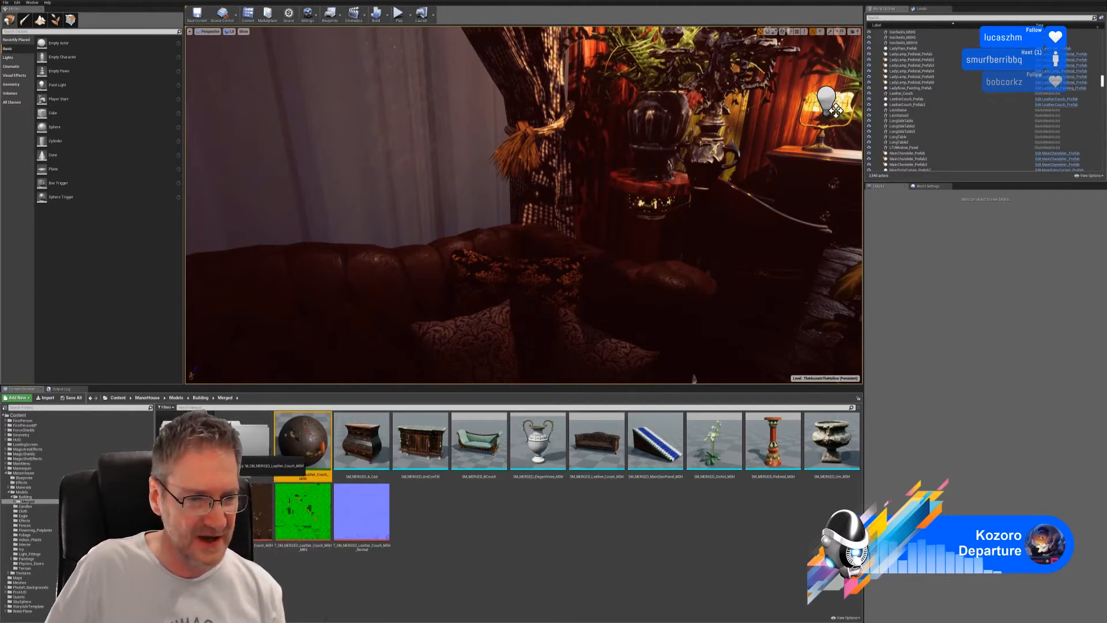
drag(199, 452, 196, 453)
click(201, 464)
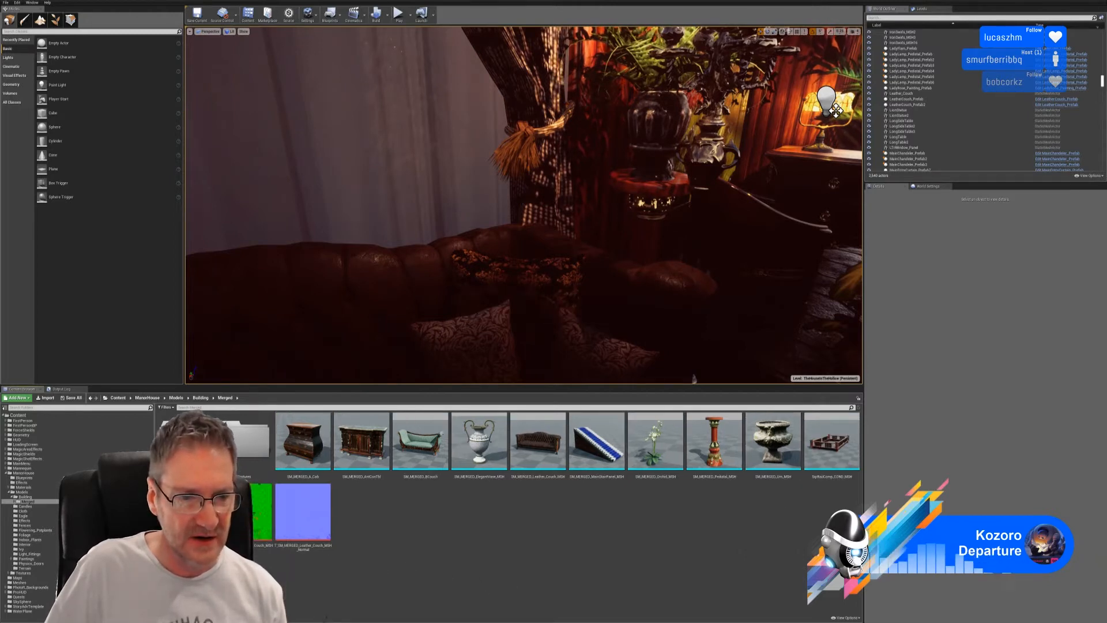
Move the merged leather couch's textures into the Merged folder's textures subfolder and save the changes.
ctrl+click(309, 515)
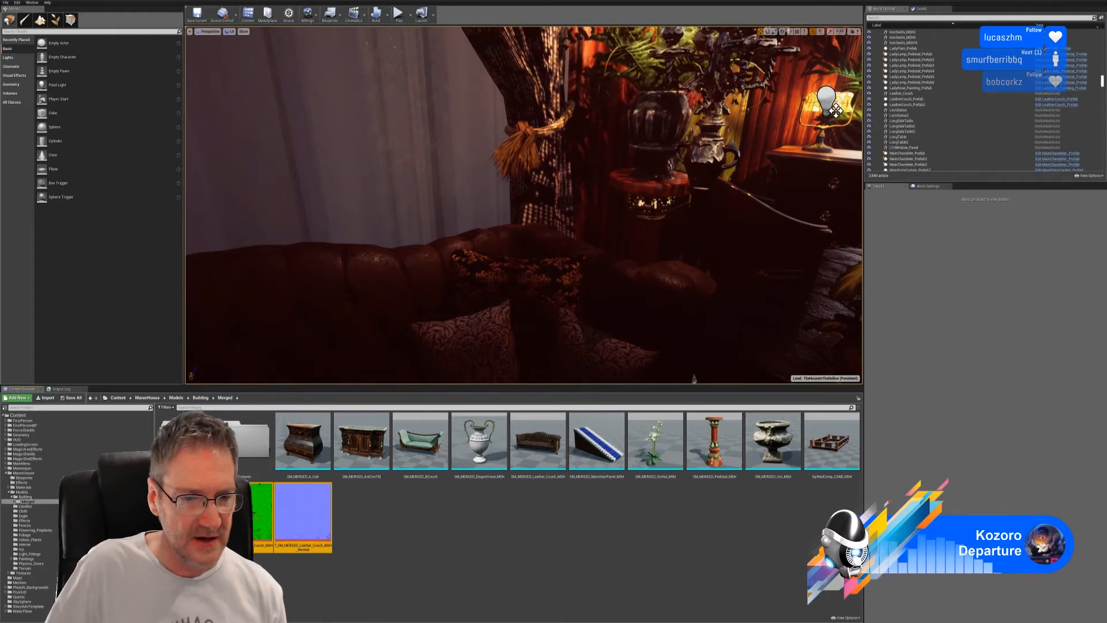
click(343, 565)
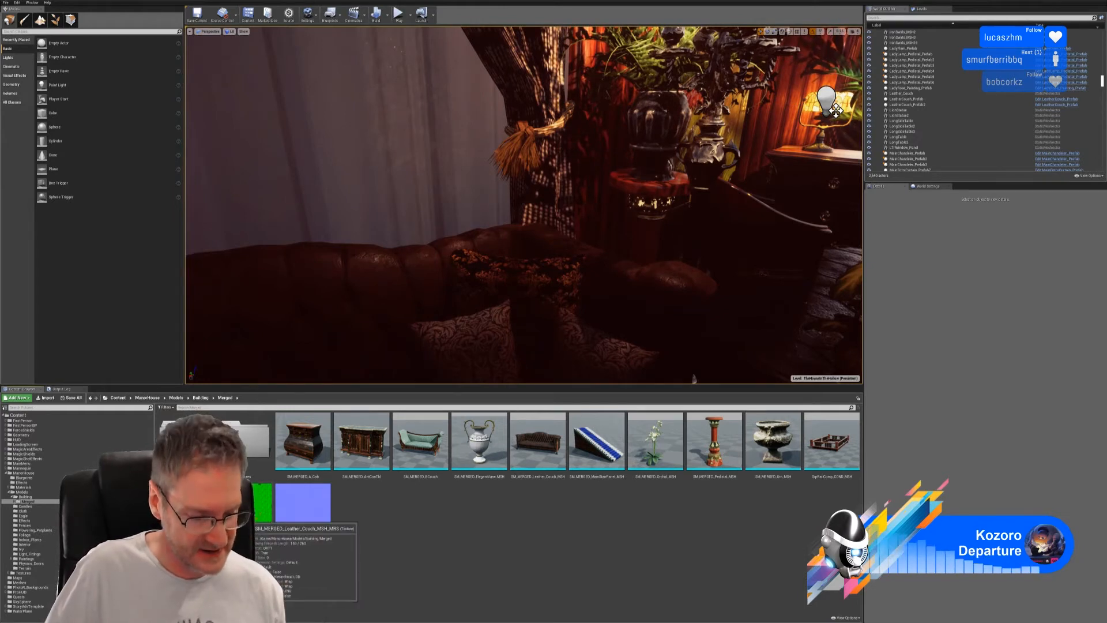
click(254, 516)
ctrl+click(294, 514)
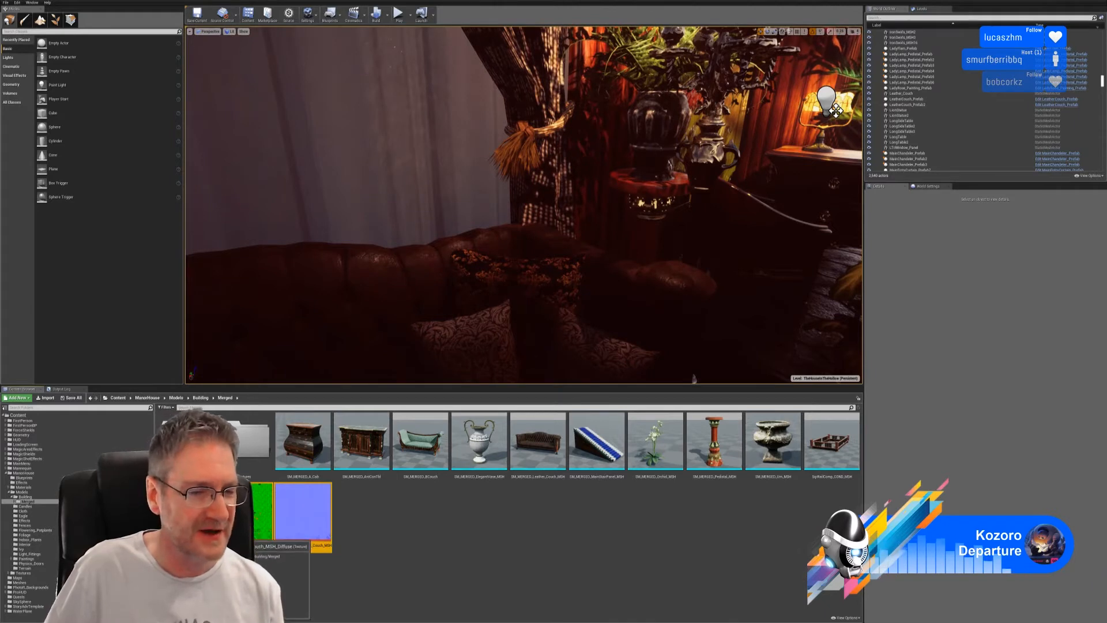
drag(308, 539, 249, 455)
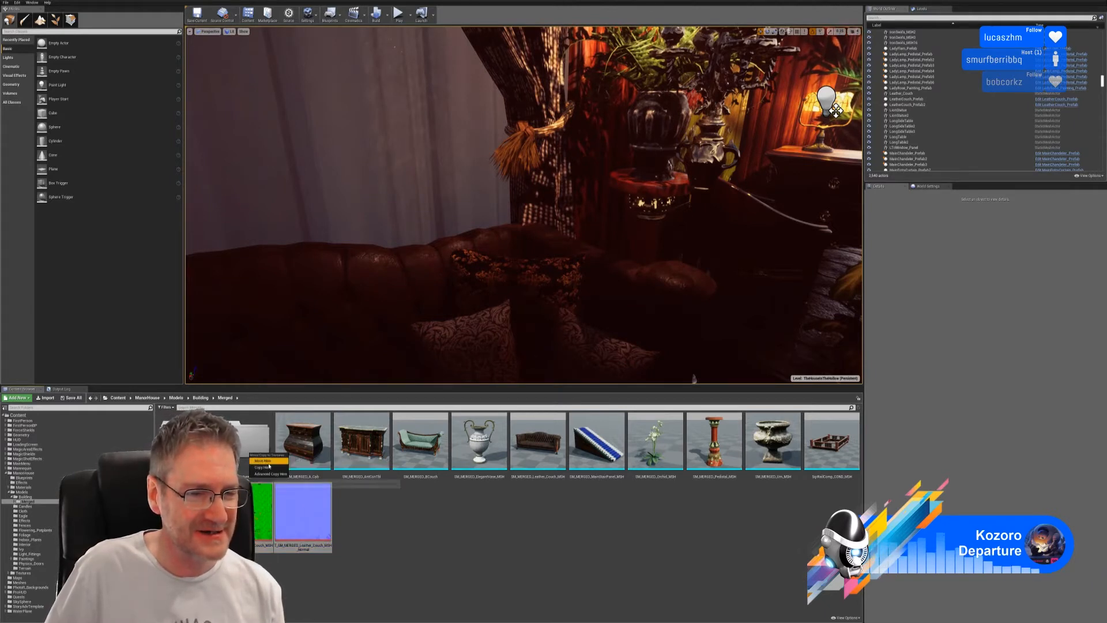
click(266, 462)
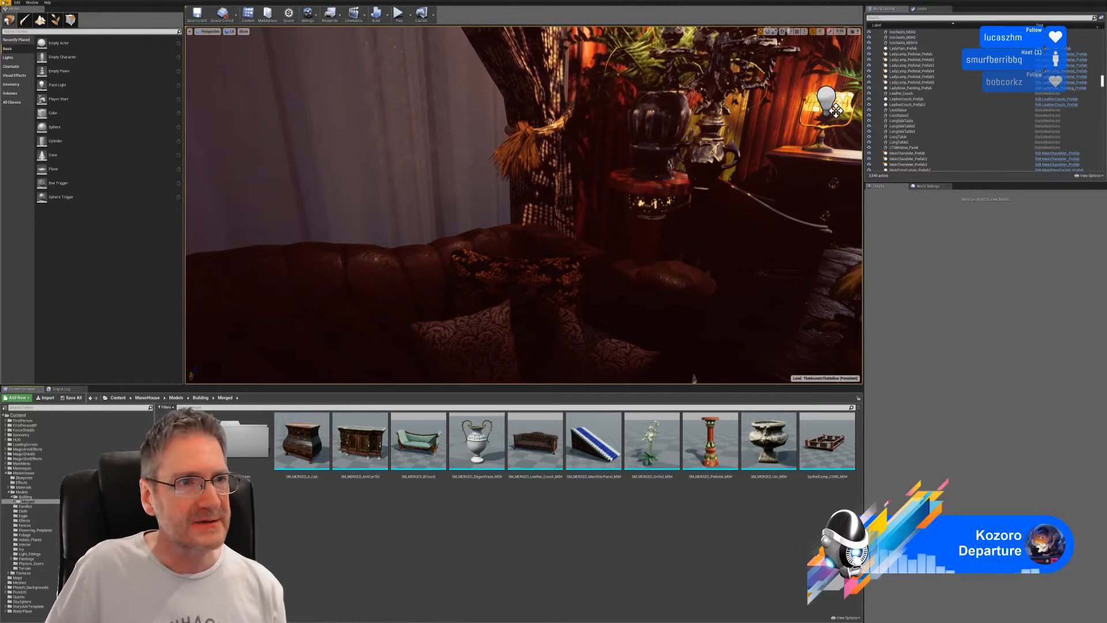
click(6, 2)
click(22, 54)
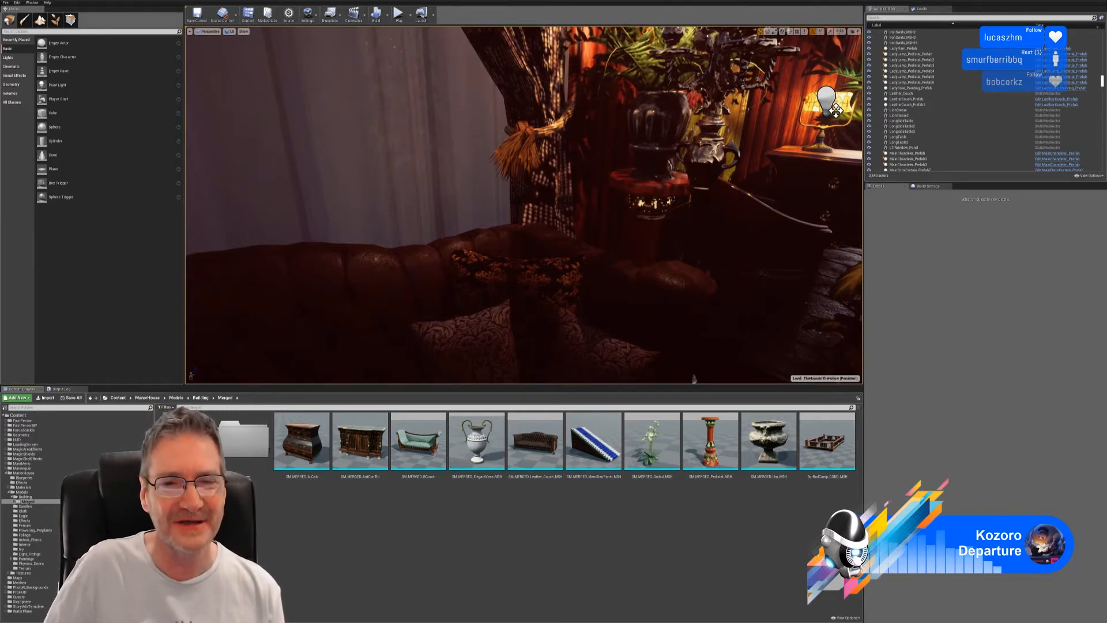
Examine the material slots of the first mesh component in the folding screen panel beside the lamp, then deselect it.
right_drag(523, 205, 588, 207)
key(w)
key(w)
key(w)
click(604, 116)
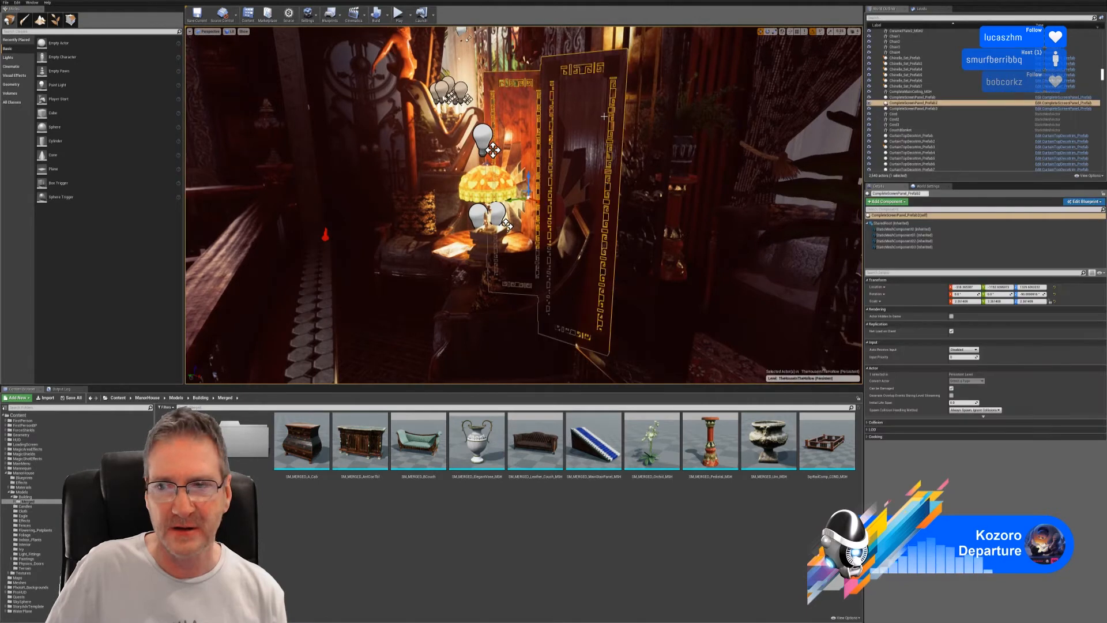
click(900, 229)
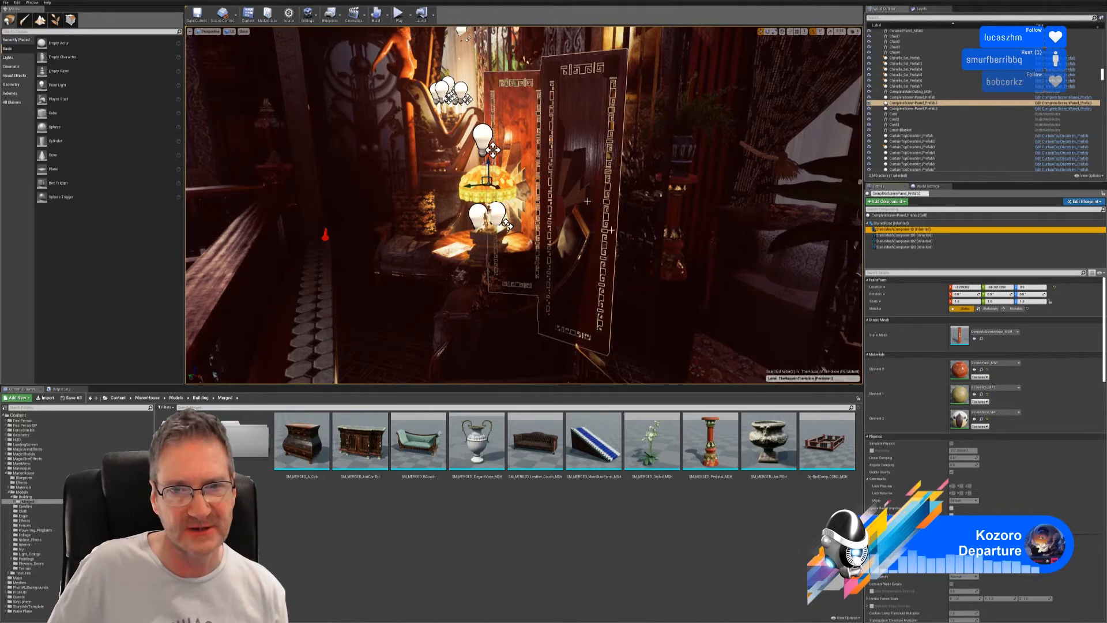
key(Escape)
Select the near lion statue on the landing, check its material slots, and deselect it.
key(s)
right_drag(523, 205, 352, 203)
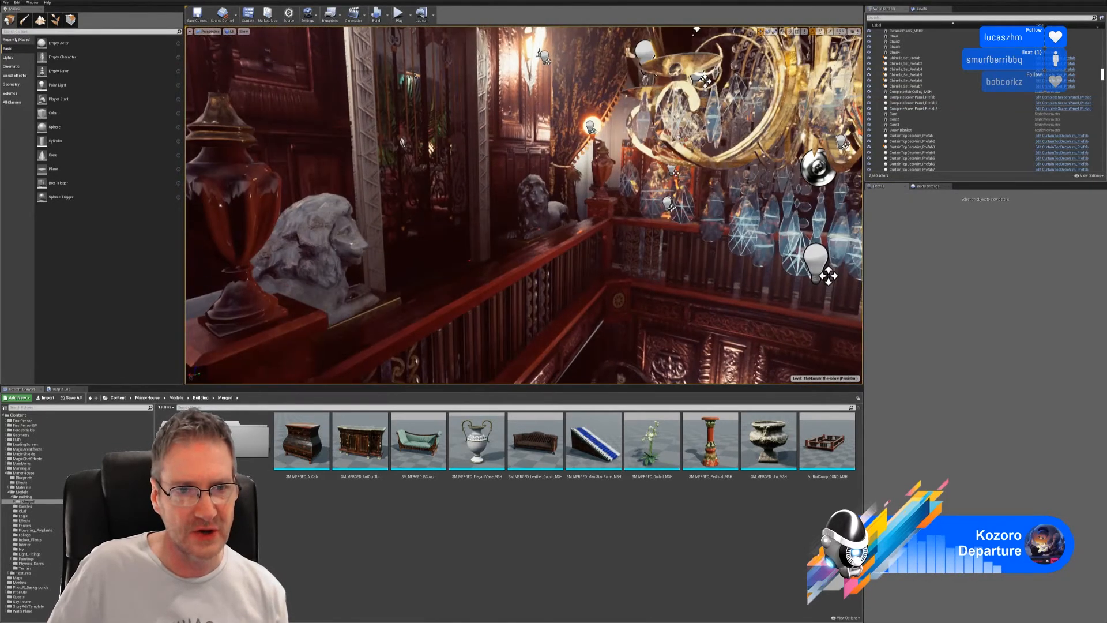
key(w)
right_drag(716, 245, 649, 247)
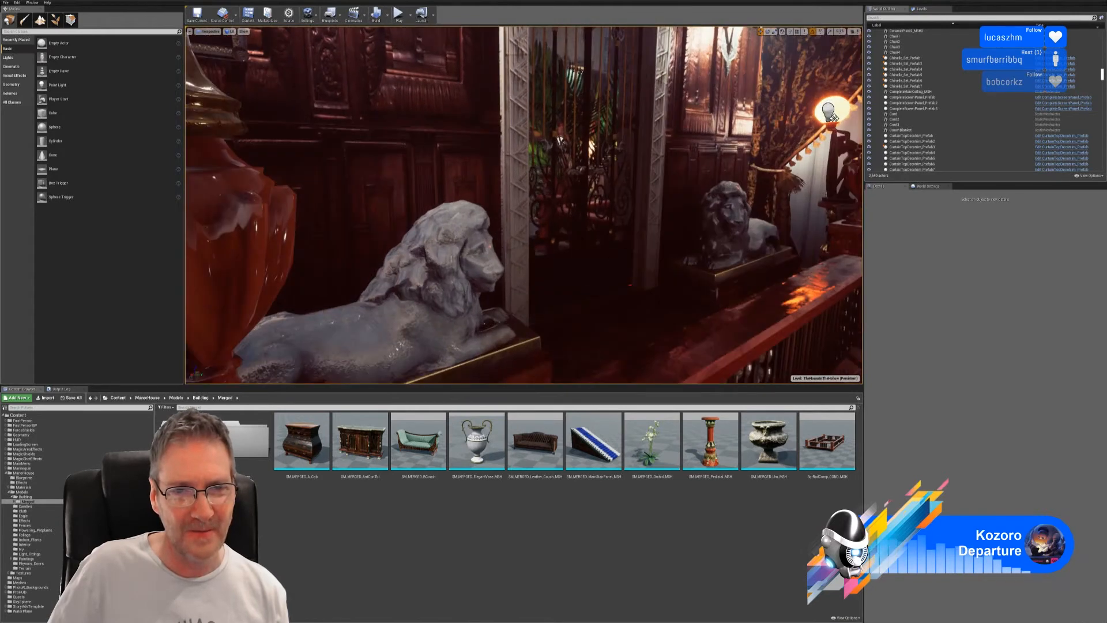
click(452, 259)
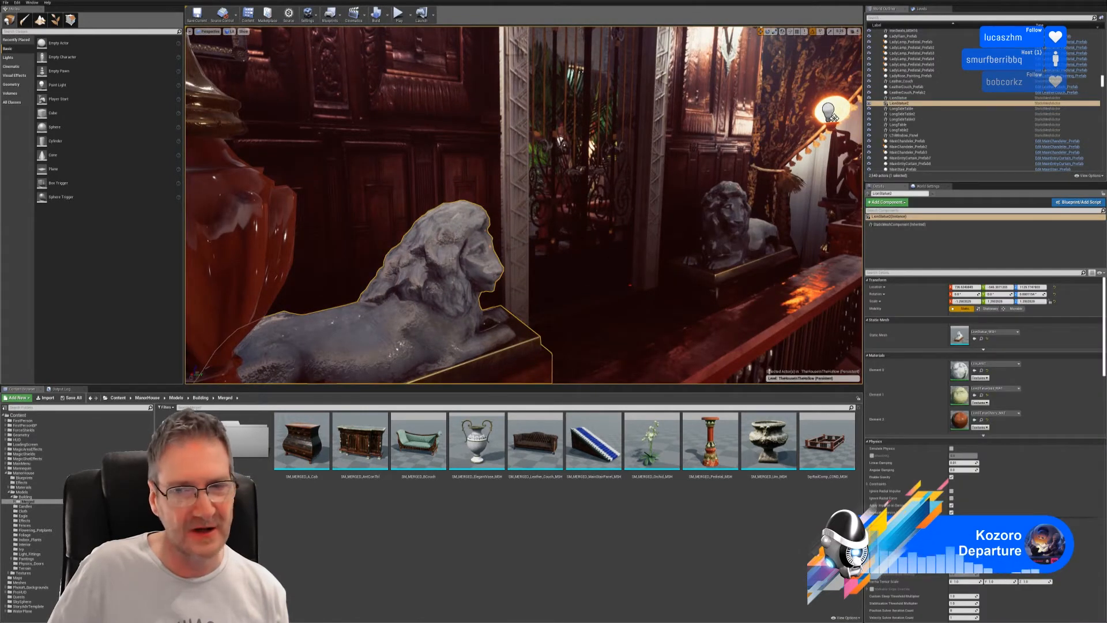
key(Escape)
Check the materials of the central bannister's first mesh component and the carved wooden wall panel beside the wall lamp.
click(271, 210)
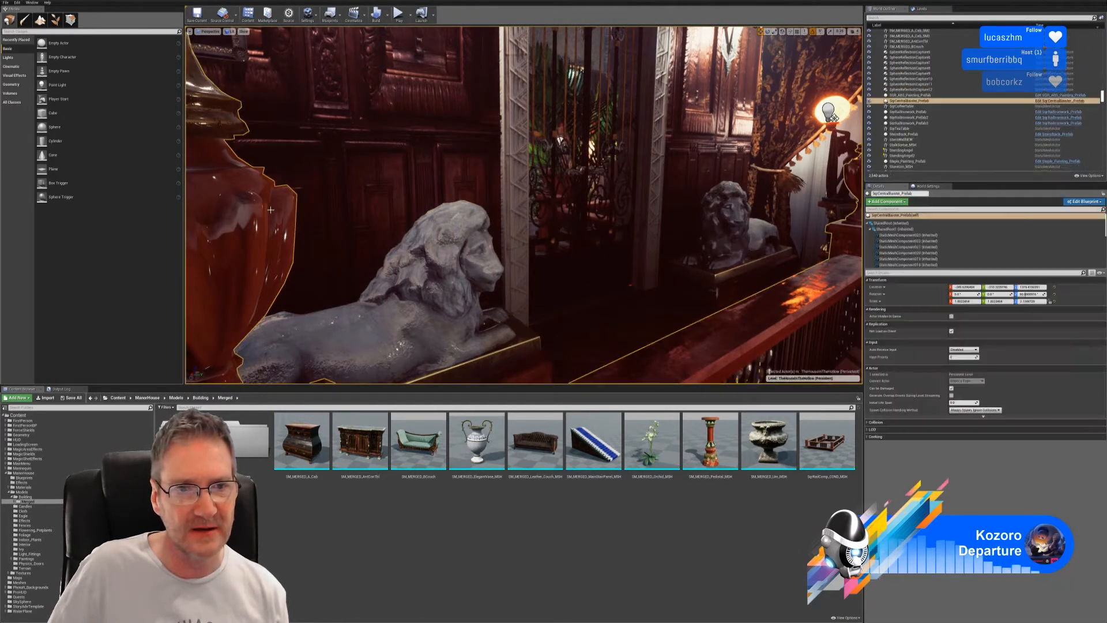
click(908, 235)
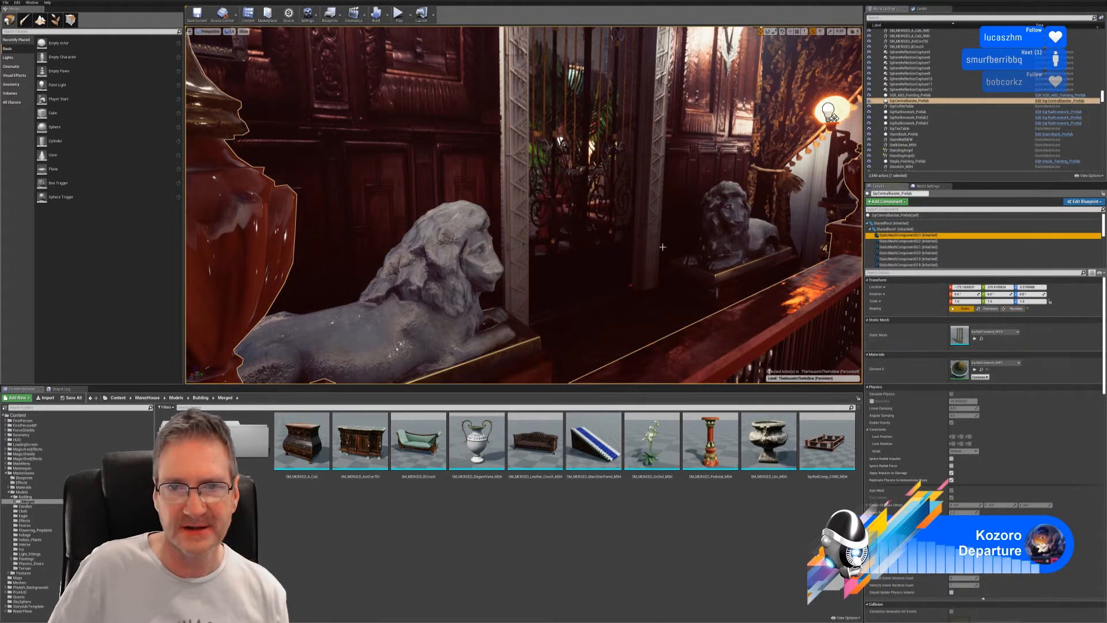
key(Escape)
right_drag(648, 239, 779, 231)
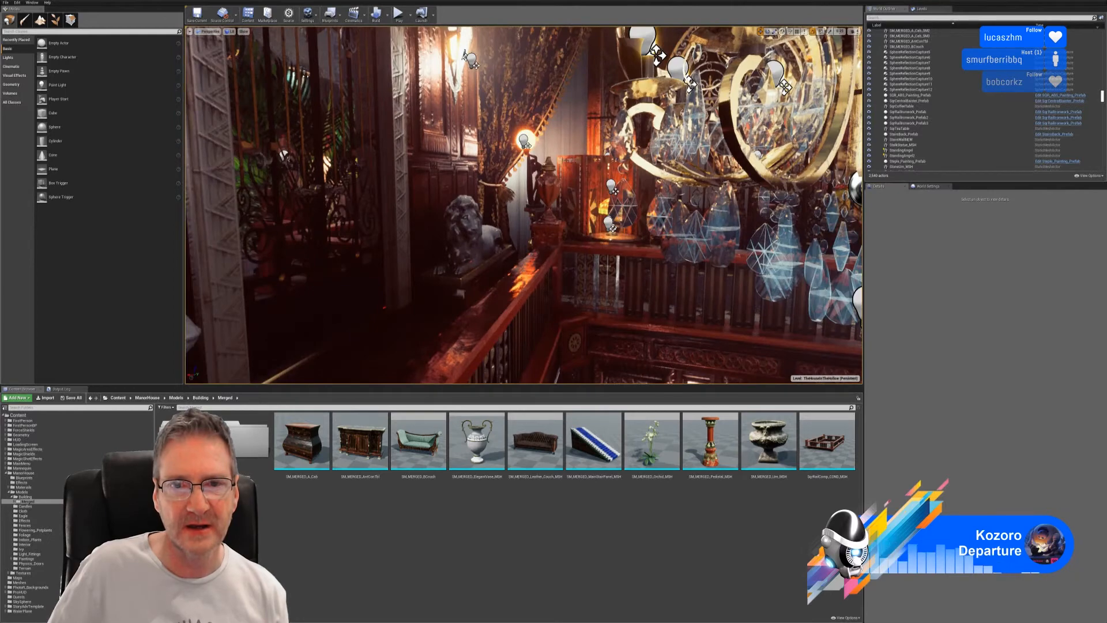
middle_drag(648, 239, 613, 210)
right_drag(613, 210, 530, 149)
click(450, 205)
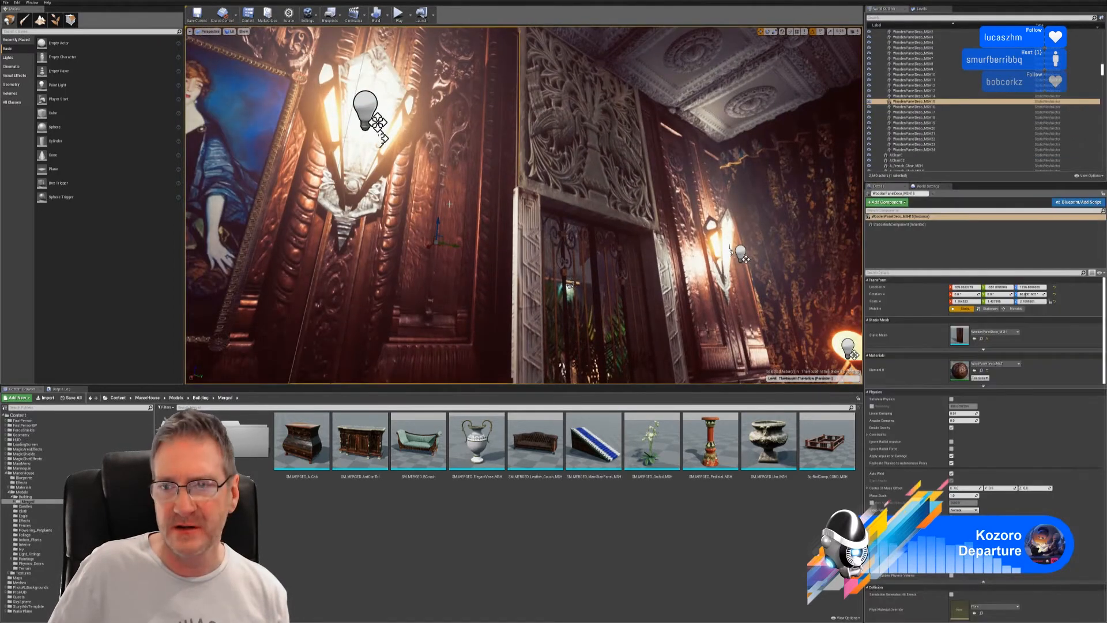
key(Escape)
Check the material slots of the round tea table under the stained-glass lamp, then deselect it.
mouse_move(507, 202)
right_down()
mouse_move(416, 231)
mouse_move(223, 235)
mouse_move(190, 260)
right_up()
right_drag(456, 242, 475, 264)
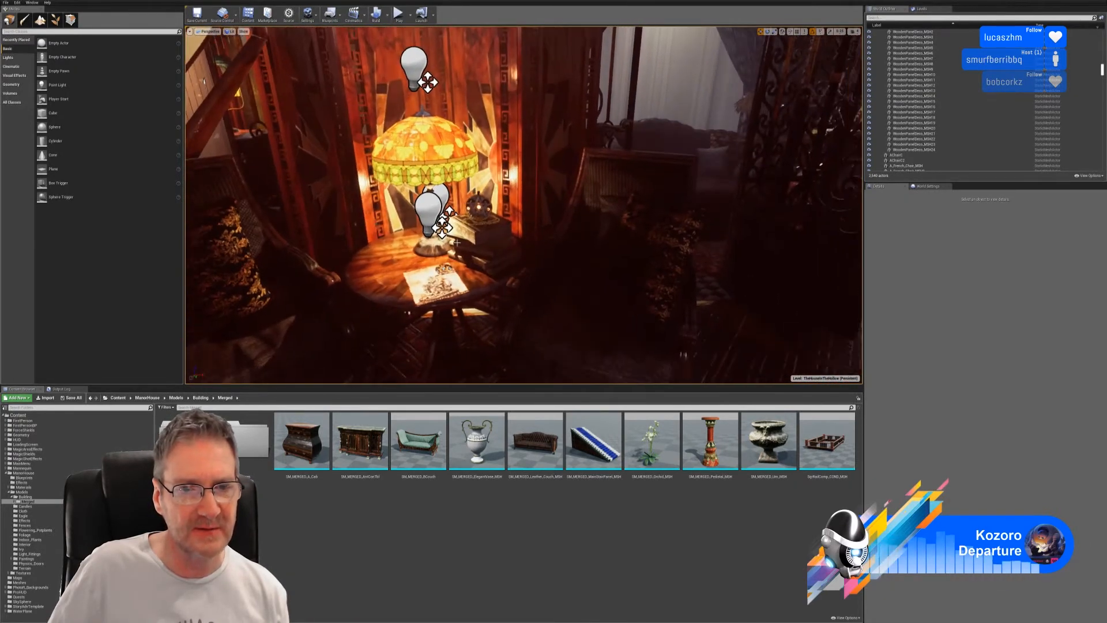
click(373, 284)
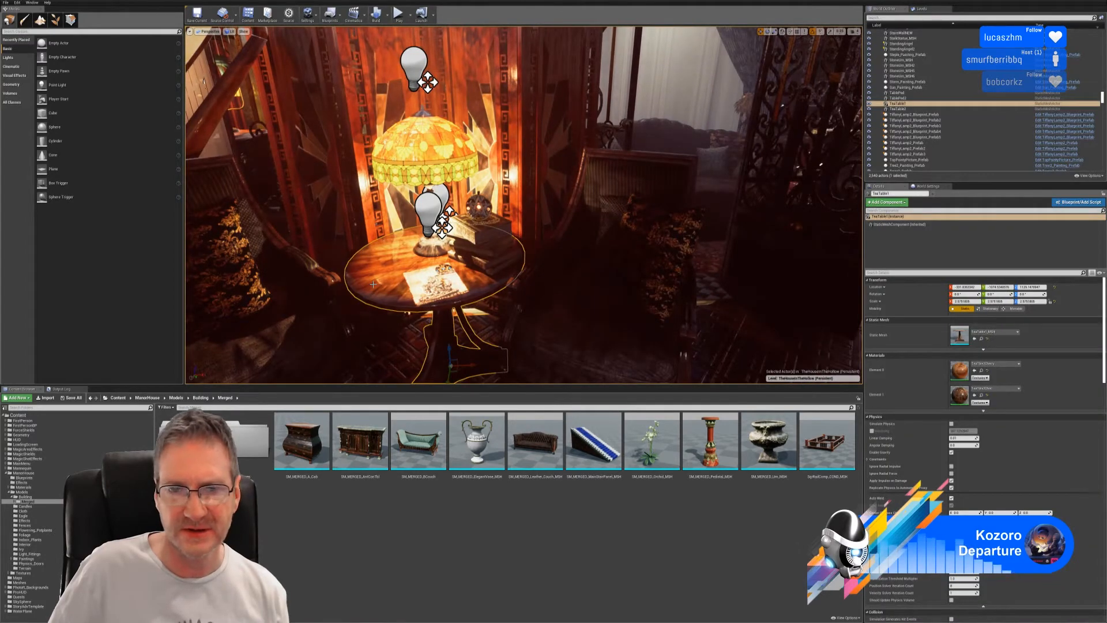
key(Escape)
key(w)
right_drag(456, 230, 577, 233)
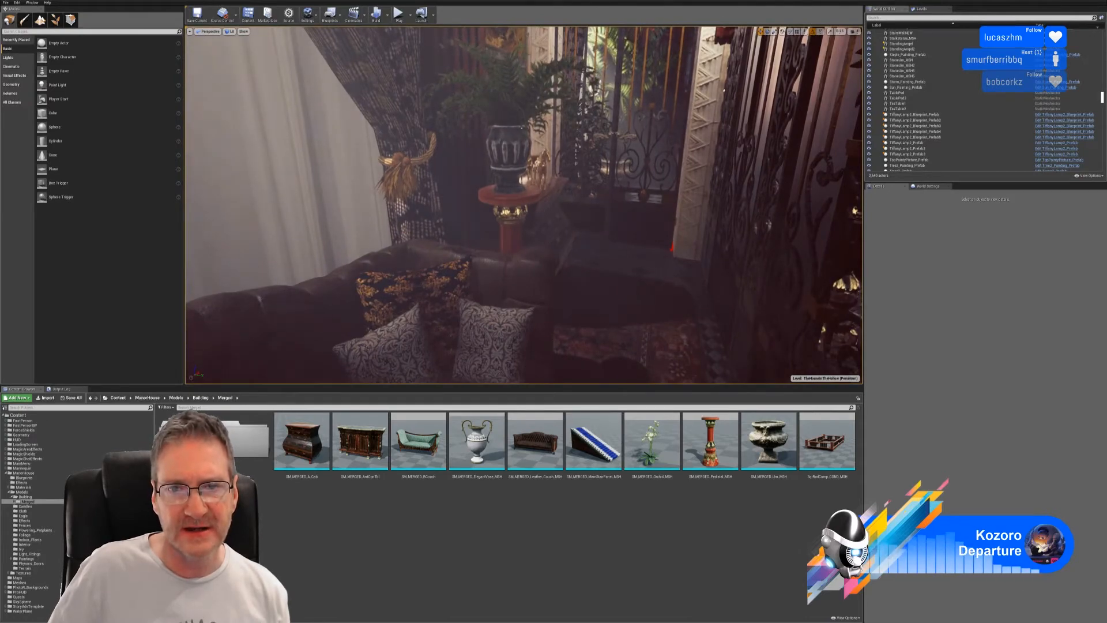
Select the ironwork arch above the carpet-hung hallway and check its material and mobility settings.
key(w)
right_drag(697, 314, 841, 206)
key(s)
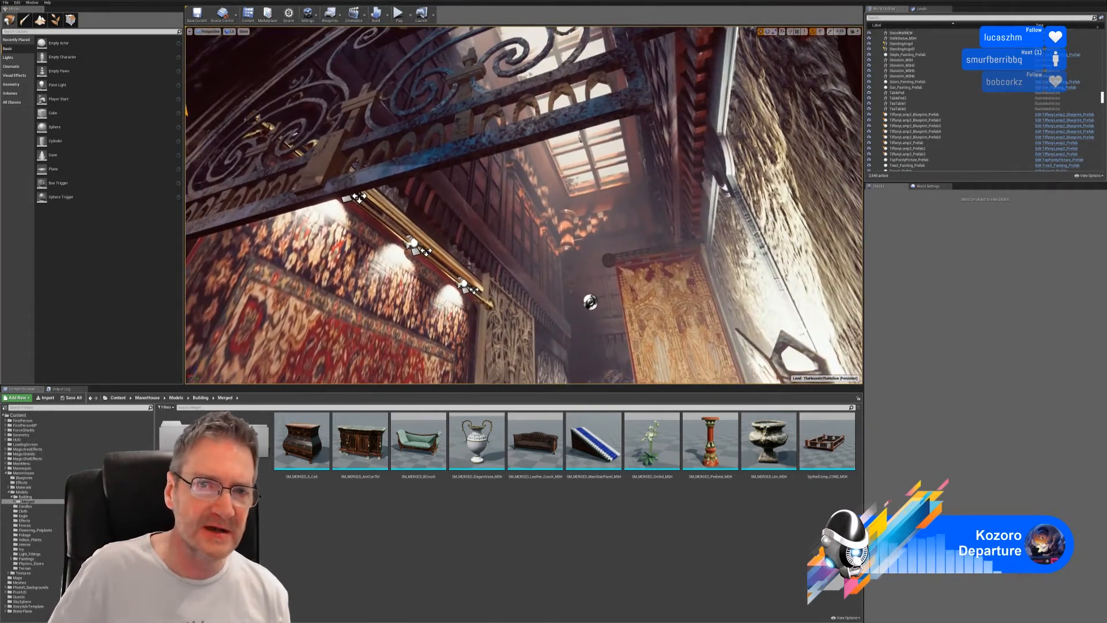
click(468, 145)
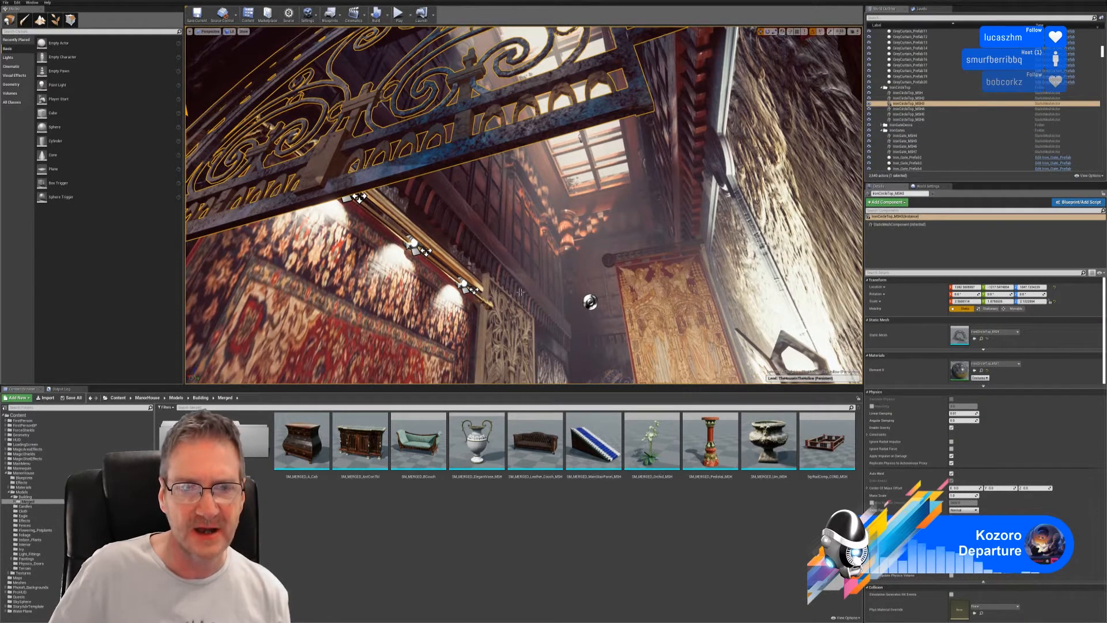
right_drag(468, 145, 522, 239)
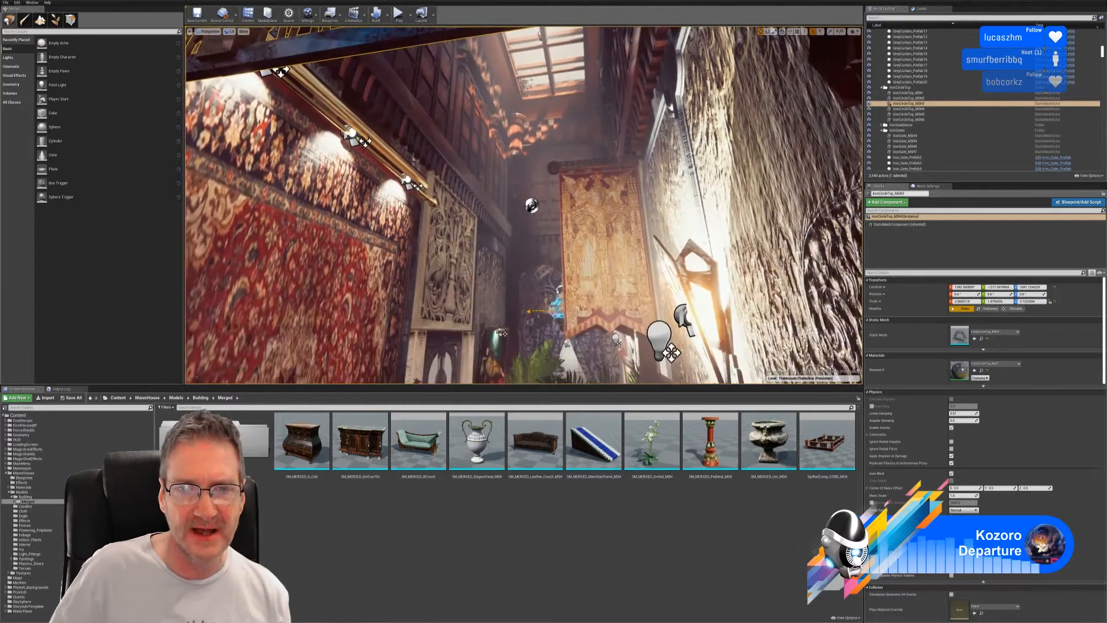
click(1012, 309)
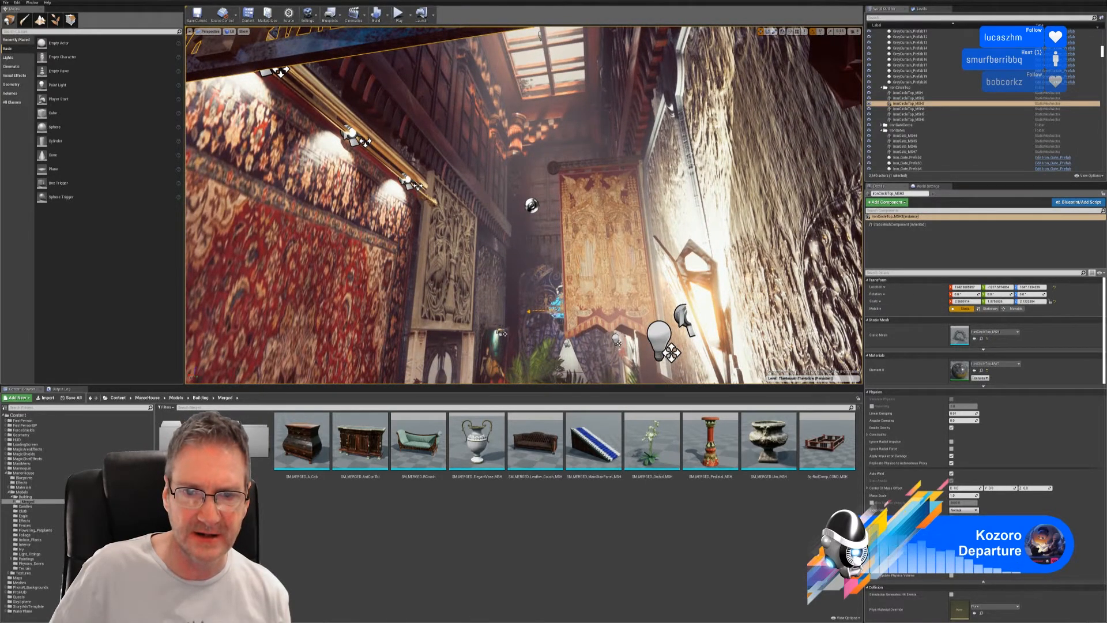
Examine the curtain prefabs at the hallway's far end, including the side curtain's first mesh component, then clear the selection.
click(539, 284)
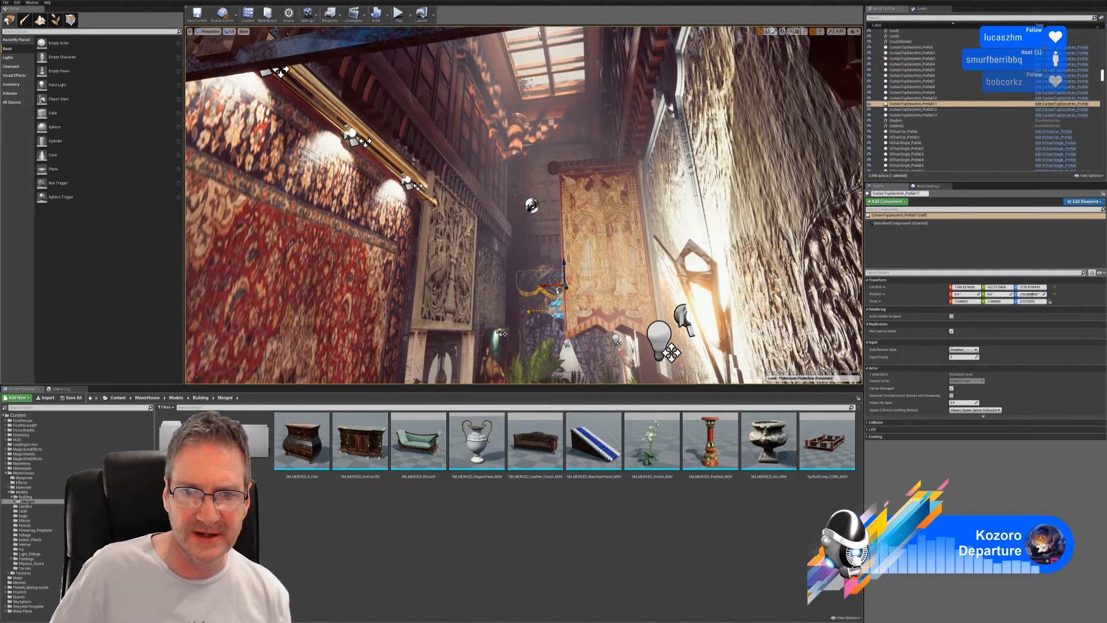
click(544, 269)
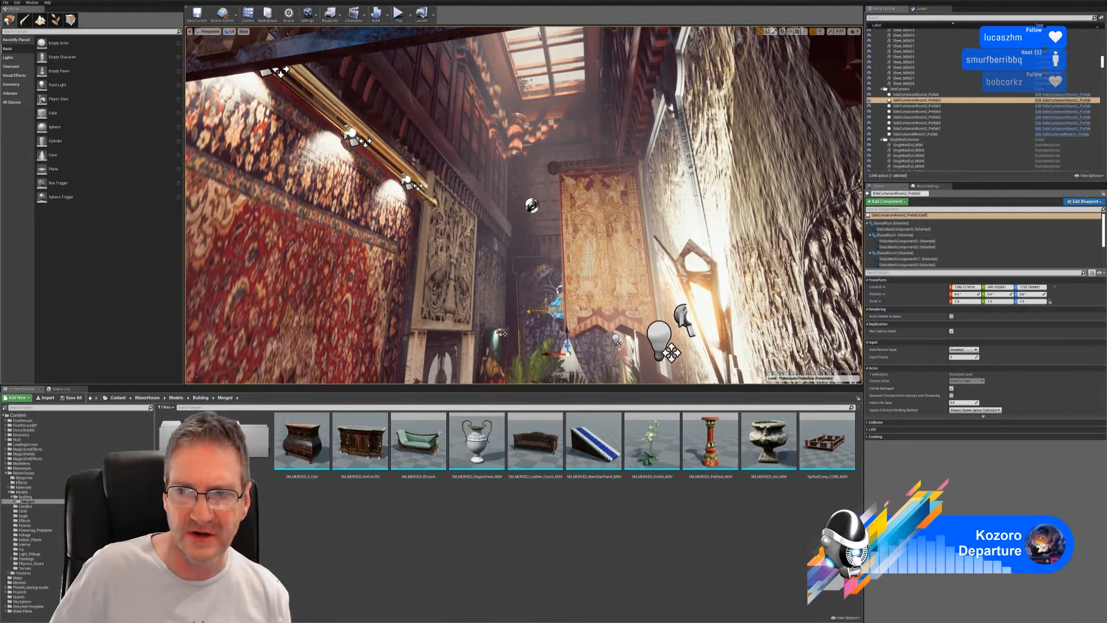
click(902, 228)
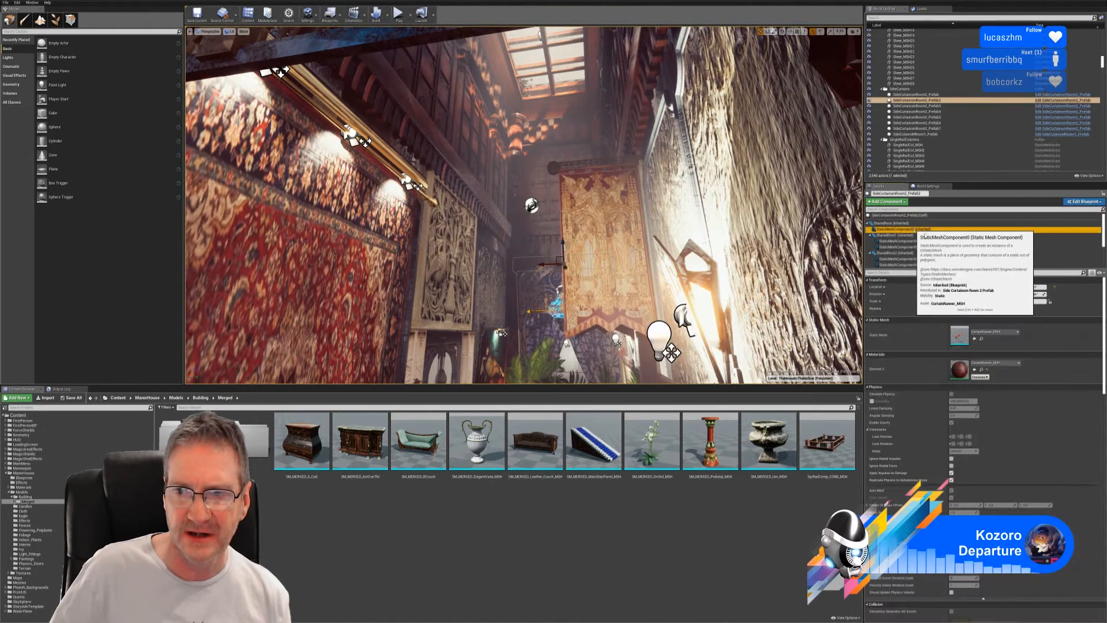
key(Escape)
Inspect the arched, curtained opening behind the blue lantern up close, selecting and deselecting the object at its centre.
right_drag(630, 334, 571, 365)
key(w)
key(w)
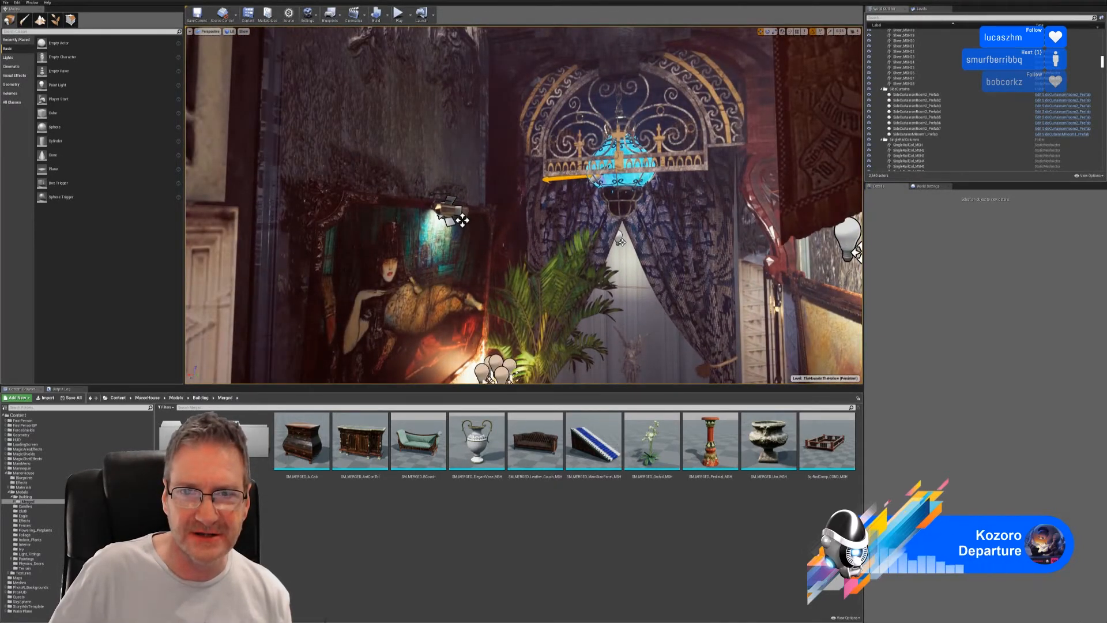
click(619, 239)
key(Escape)
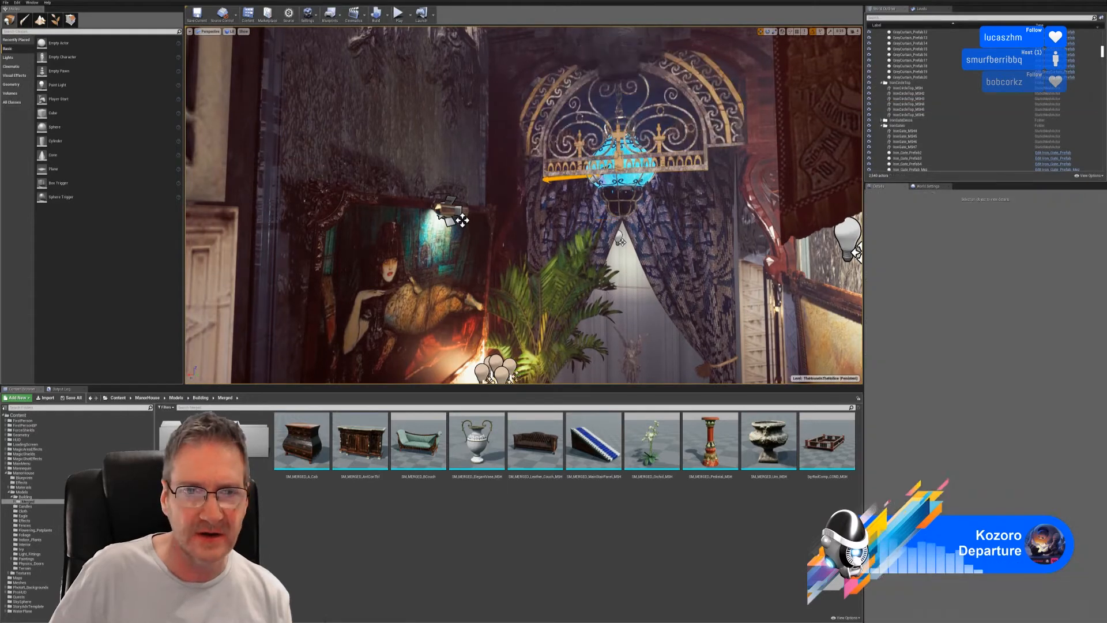
Select the ornamental column on the railing corner by the white curtain, check its material slots, and deselect it.
right_drag(619, 239, 641, 349)
key(s)
right_drag(529, 194, 568, 202)
key(w)
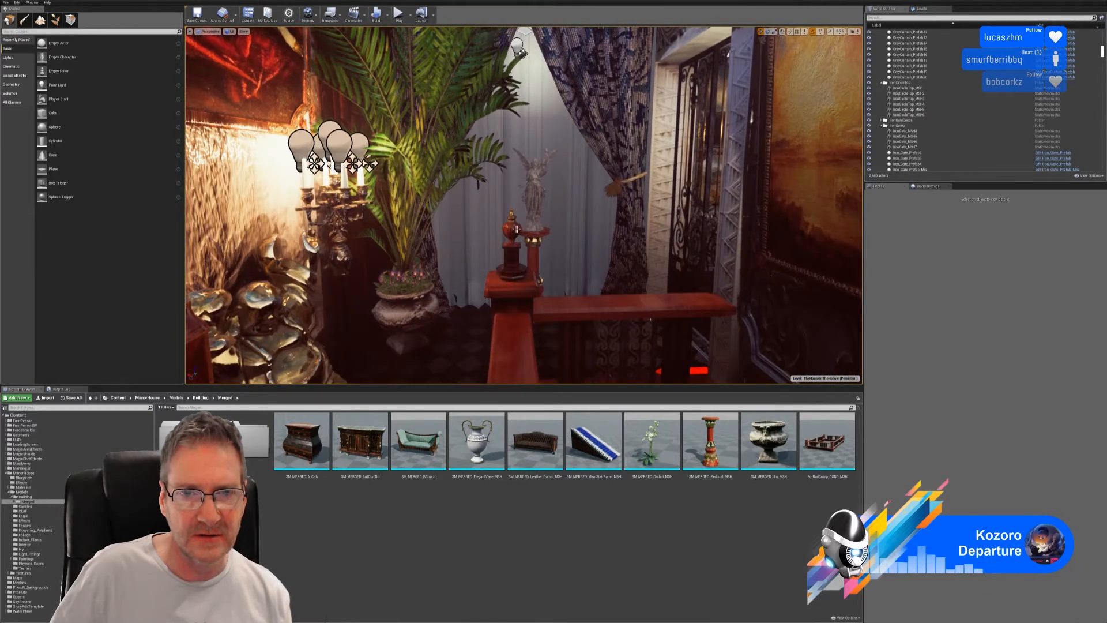
click(515, 229)
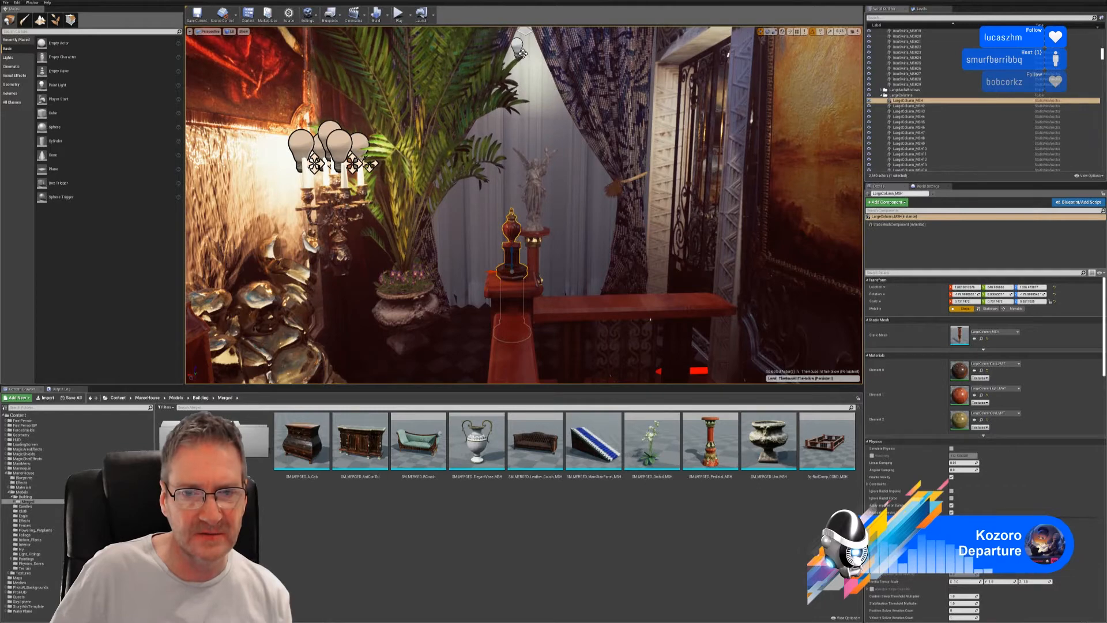
key(Escape)
Inspect the egg-shaped pendulum clock up close, then select it and review its material slots.
right_drag(515, 229, 756, 242)
key(s)
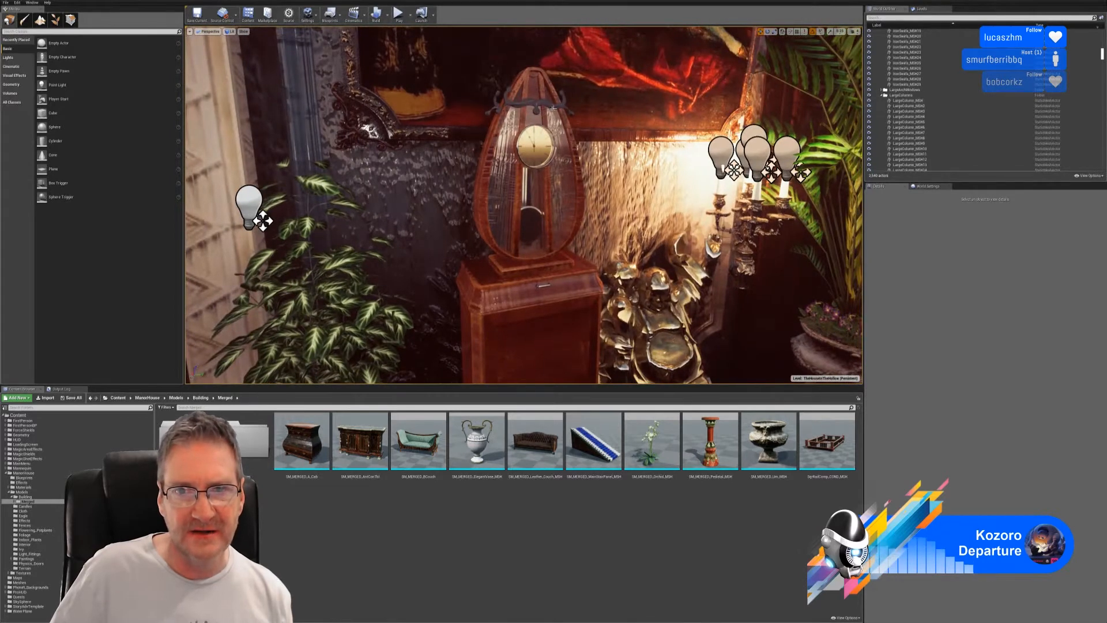
key(w)
right_drag(553, 187, 565, 162)
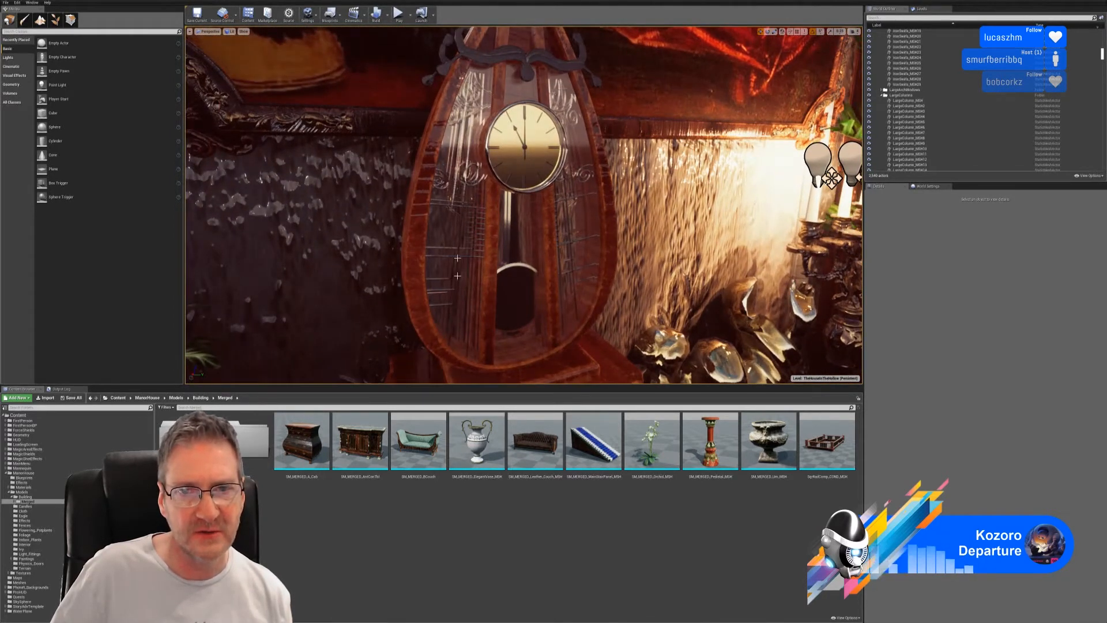
right_drag(644, 241, 651, 271)
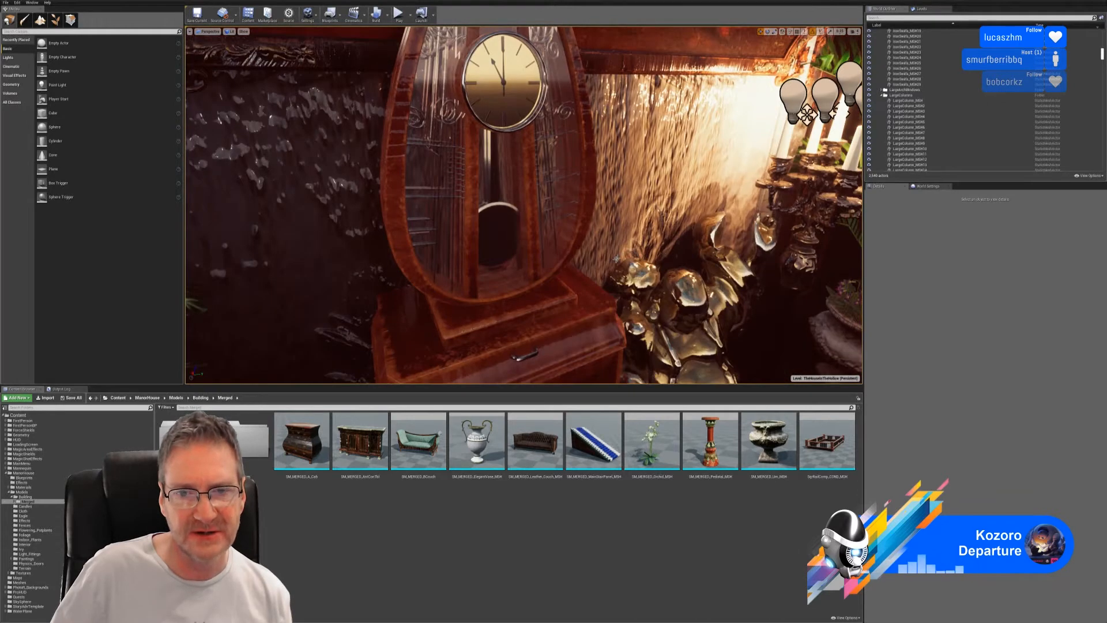
click(578, 294)
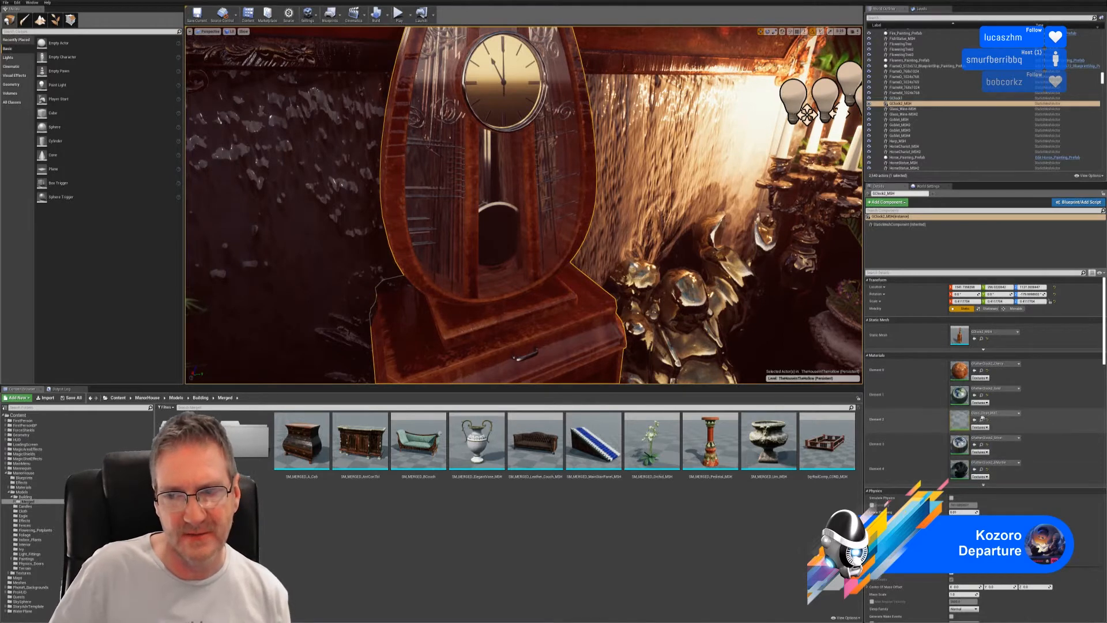
Open the pendulum clock's Element 2 material, examine its full node network, then close it and deselect the clock.
double_click(957, 426)
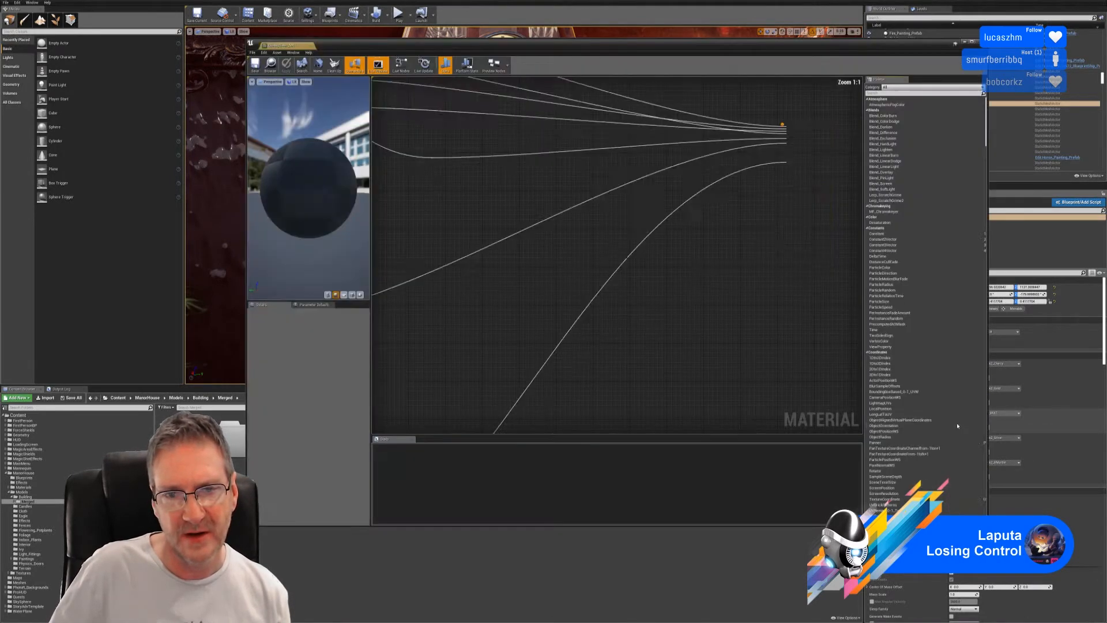
scroll(576, 301, down, 7)
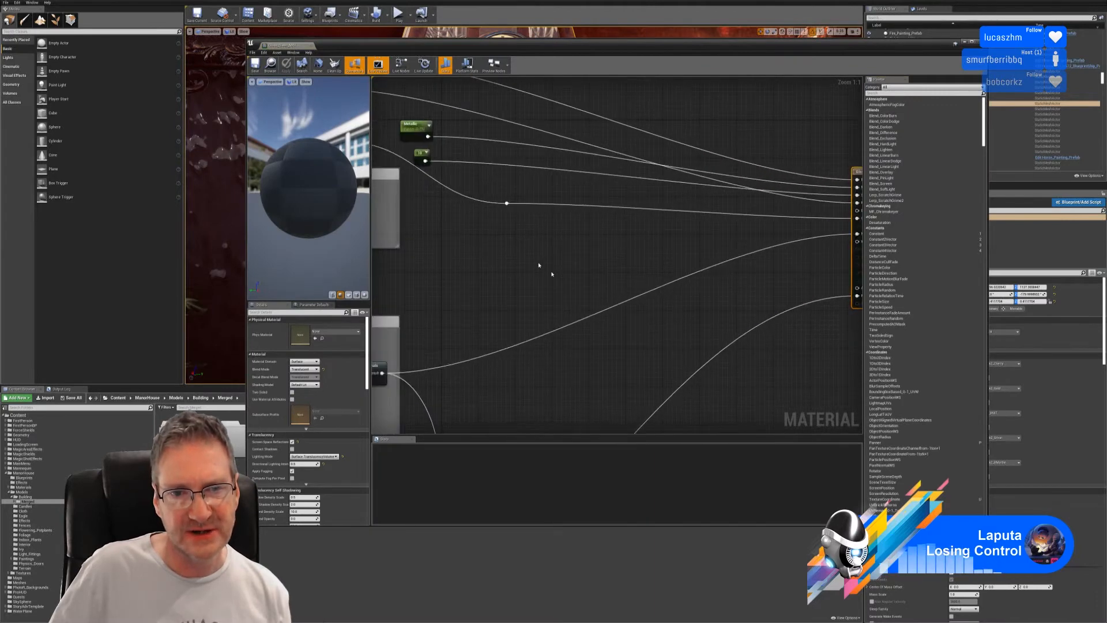
right_drag(552, 208, 678, 211)
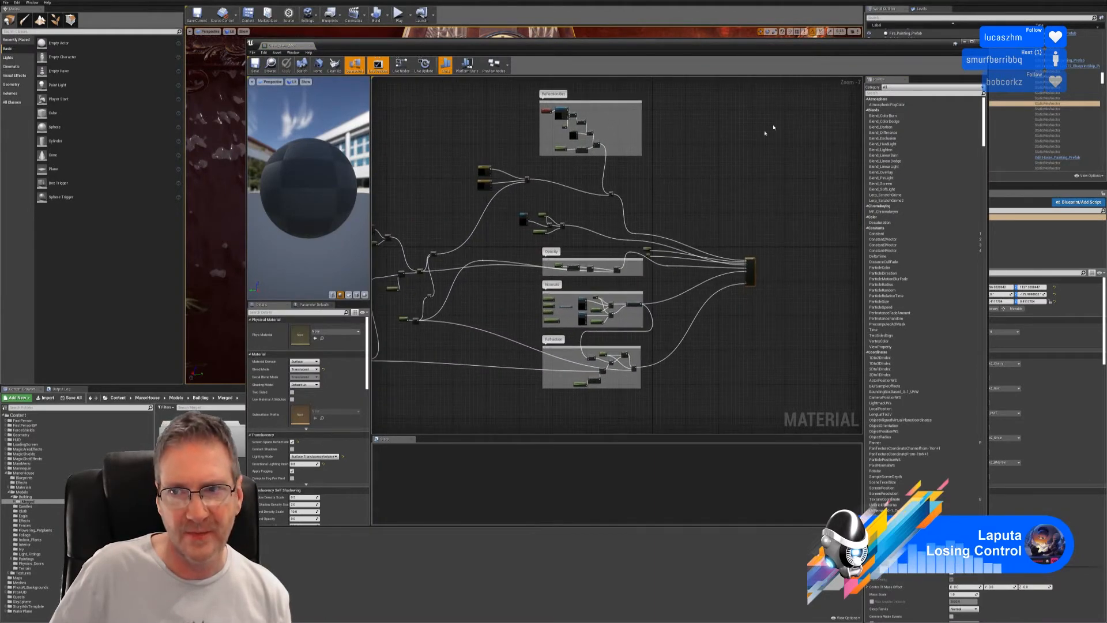
click(980, 42)
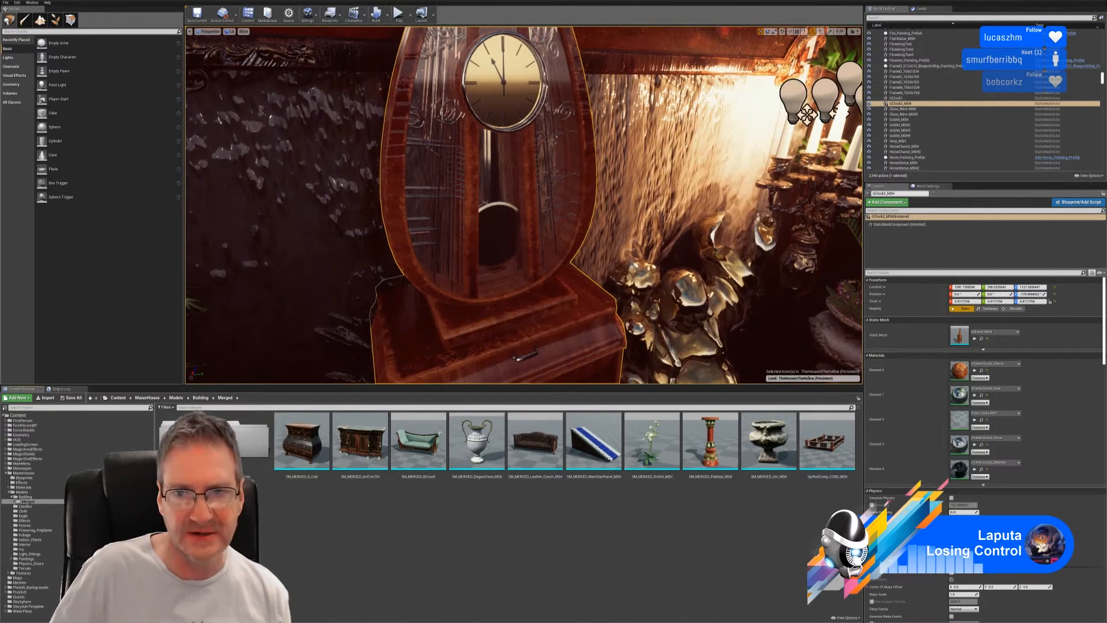
key(Escape)
Inspect the golden sculpture beside the pendulum clock, selecting and deselecting it.
right_drag(523, 204, 602, 205)
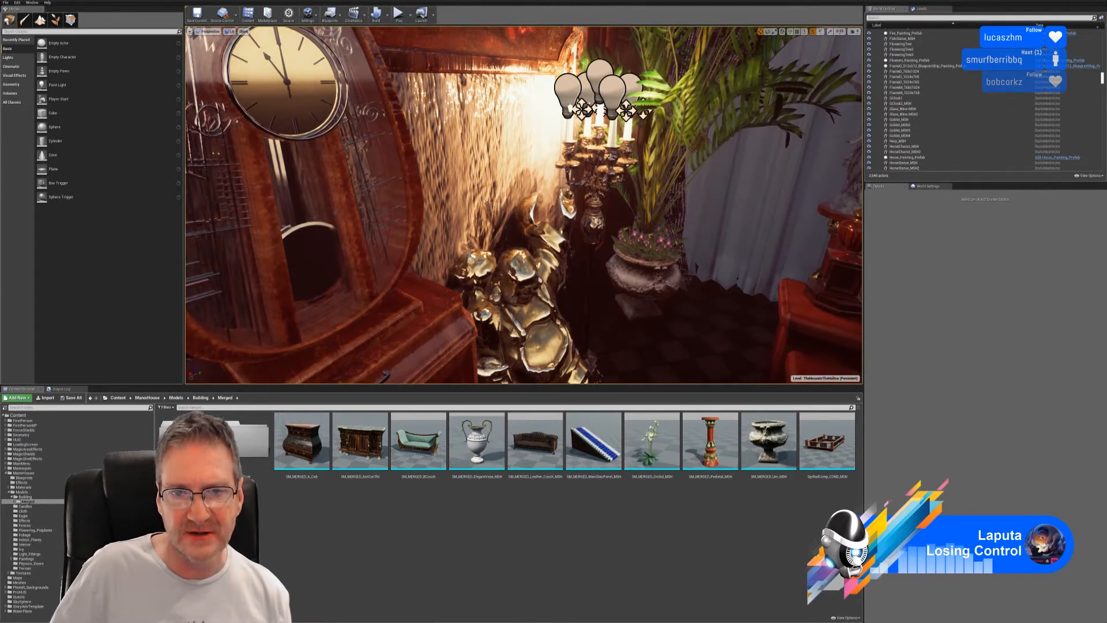
click(539, 286)
key(Escape)
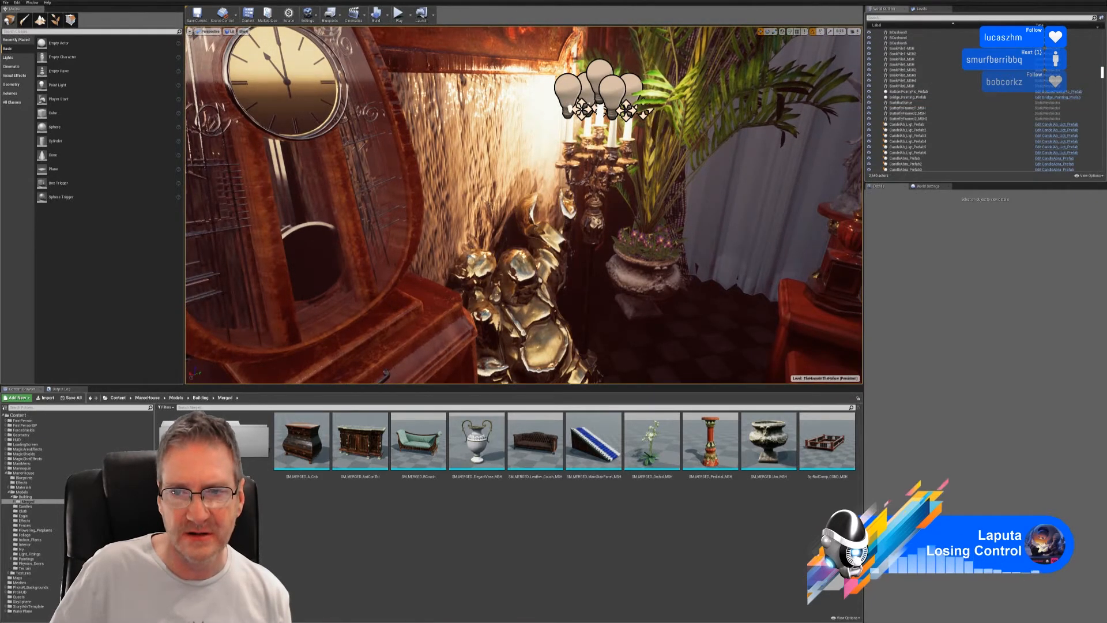
Check the material slots of the chest of drawers and of the round plant stand's first mesh component near the stairs, then deselect.
mouse_move(524, 204)
right_down()
mouse_move(790, 208)
mouse_move(853, 173)
mouse_move(548, 230)
mouse_move(556, 329)
mouse_move(536, 351)
mouse_move(496, 217)
mouse_move(499, 263)
mouse_move(462, 192)
right_up()
key(w)
key(w)
key(w)
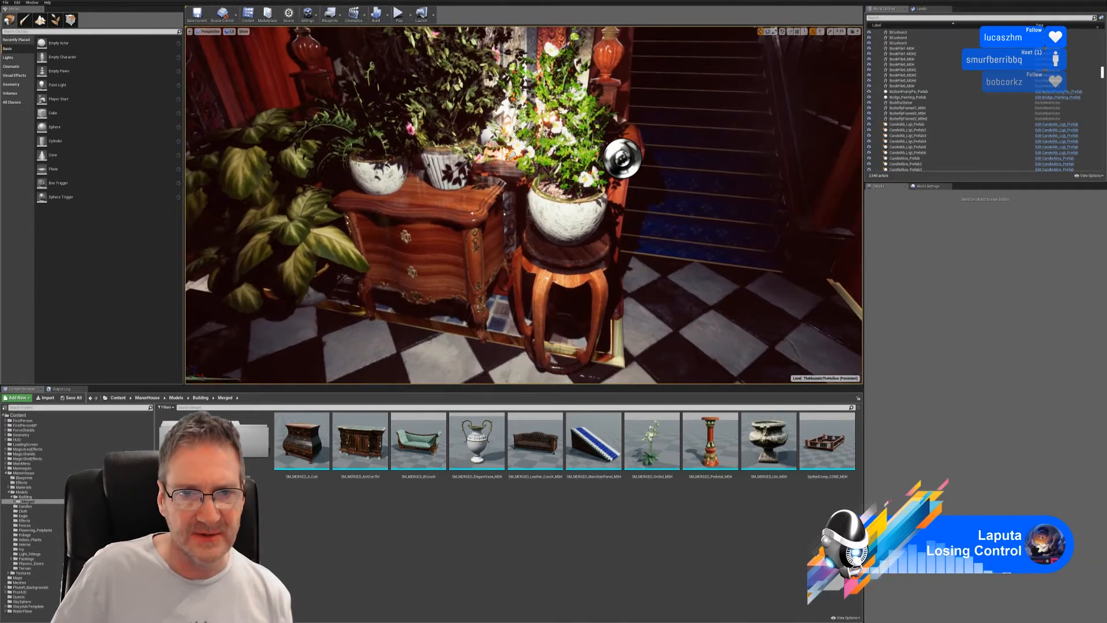
click(433, 216)
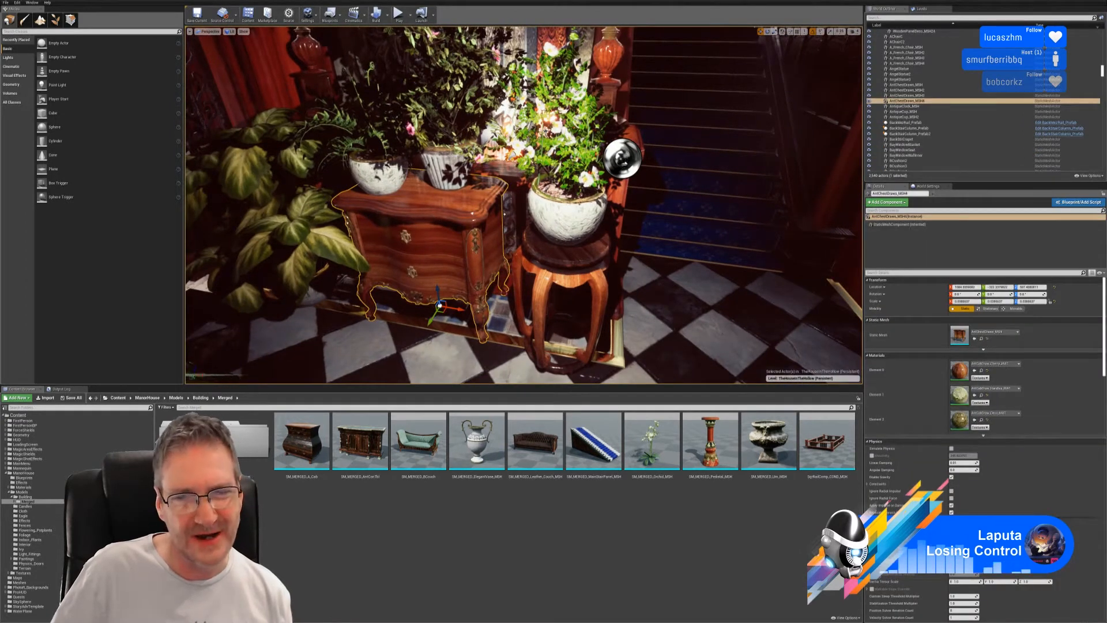
click(587, 268)
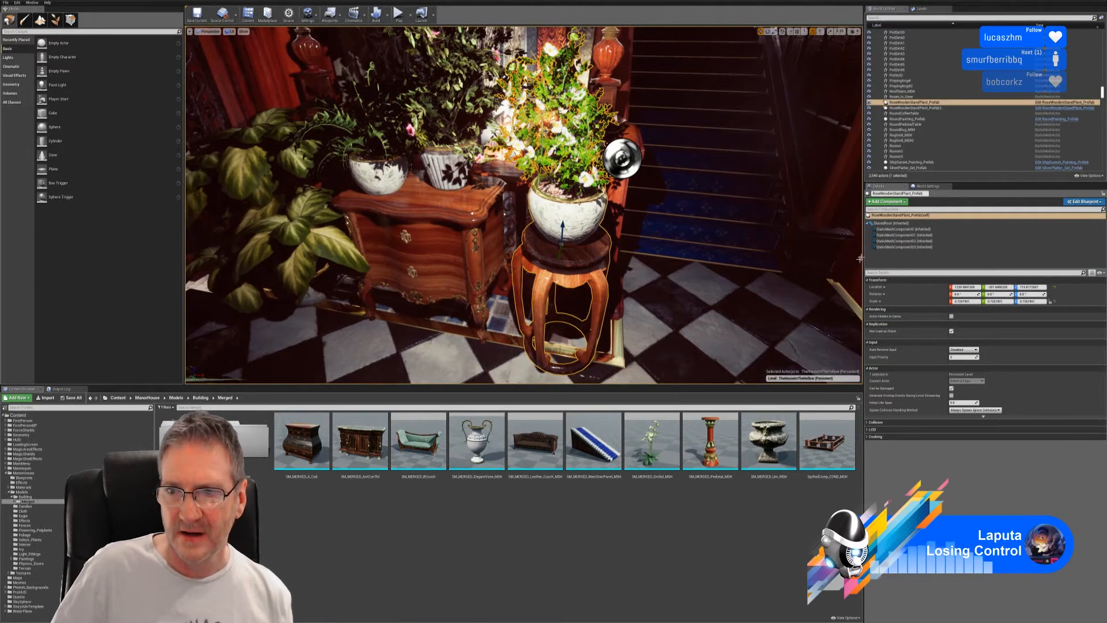
click(931, 228)
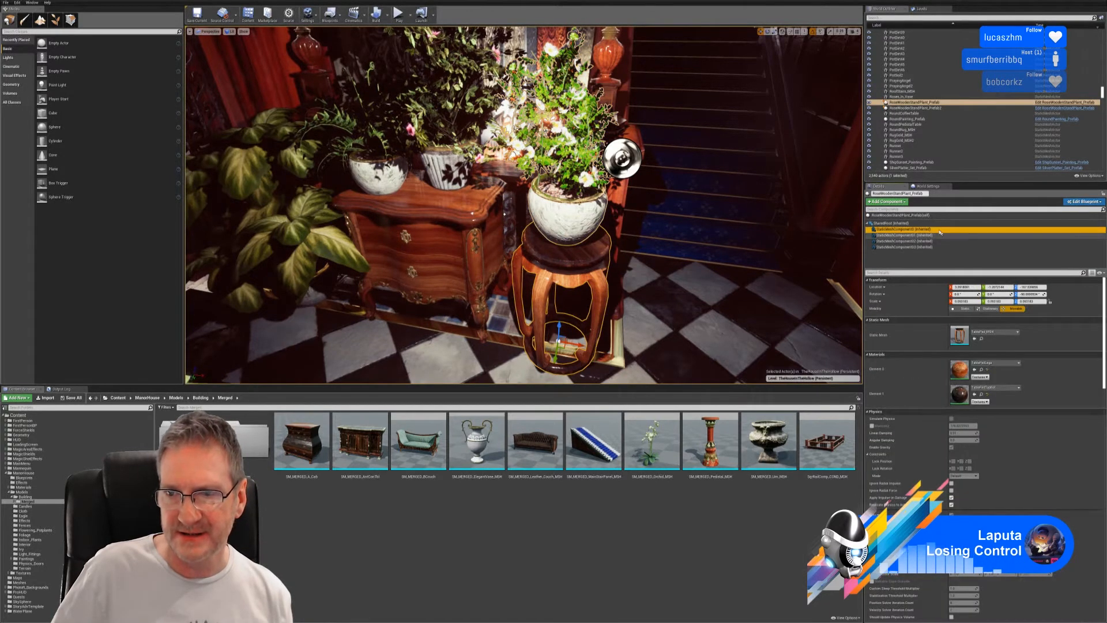
key(Escape)
Select the wooden side wall of the dark staircase, view it up close, and locate its source mesh among the Building assets.
right_drag(663, 231, 669, 98)
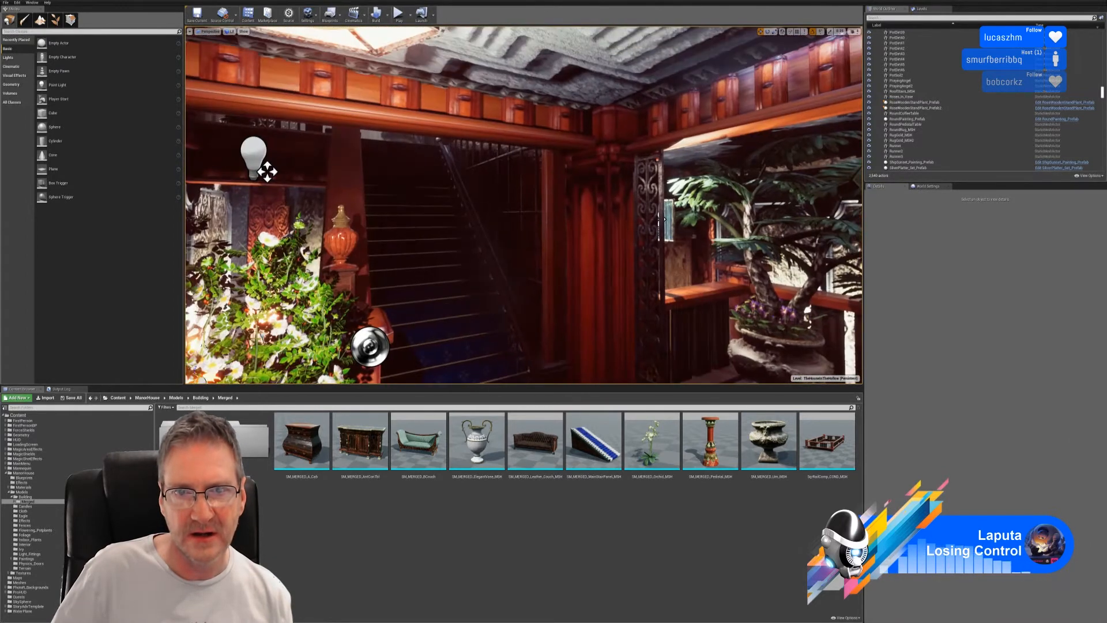
click(533, 191)
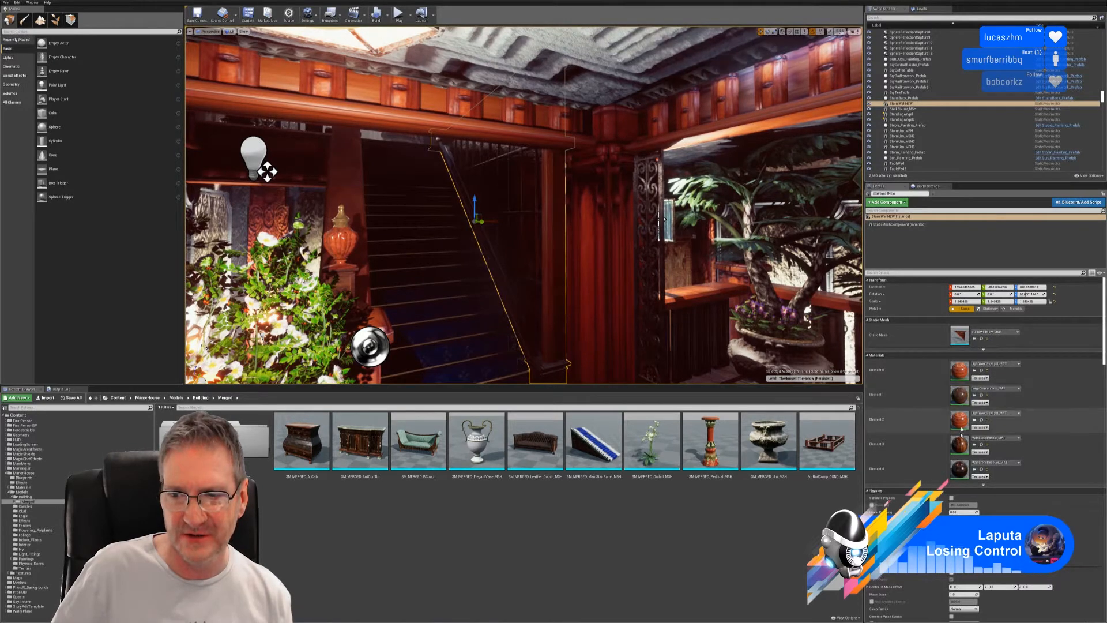
key(f)
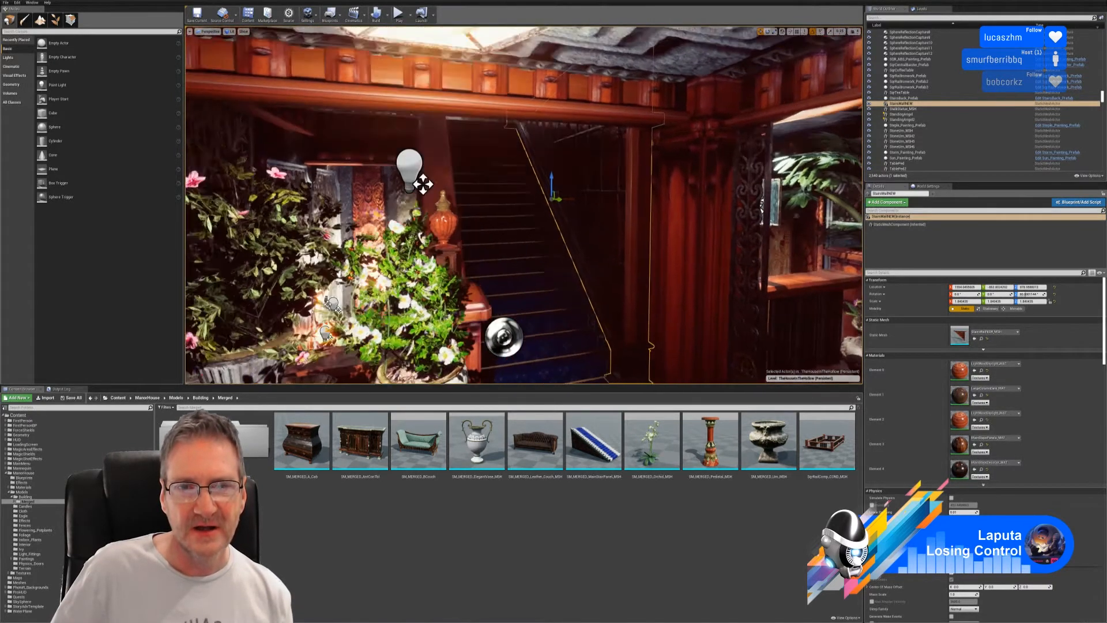
right_drag(523, 205, 605, 118)
right_drag(606, 288, 622, 287)
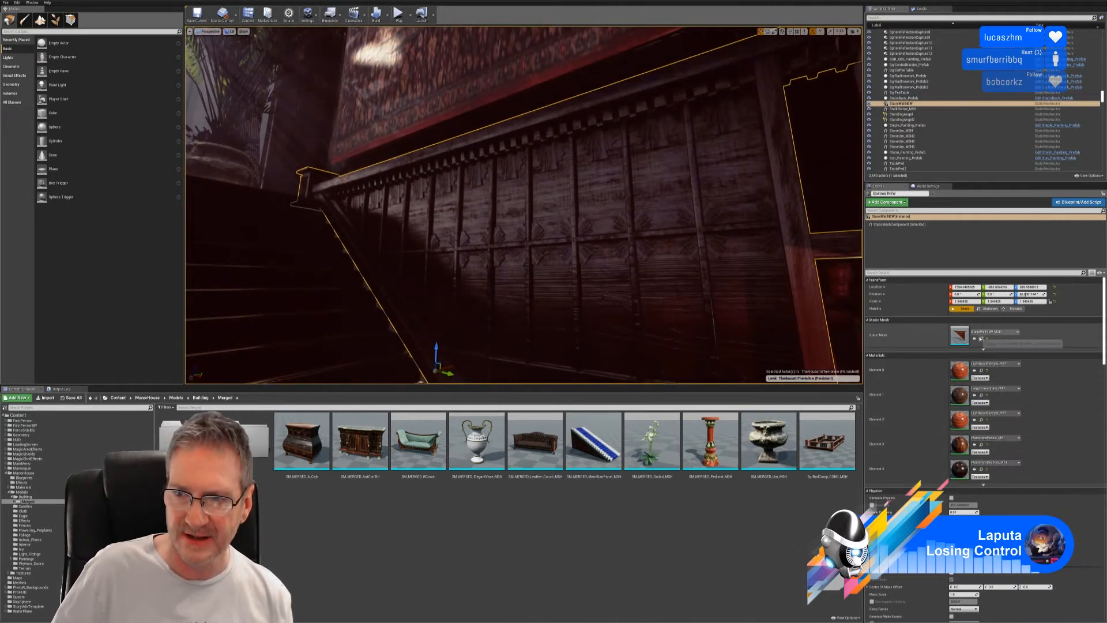
click(981, 339)
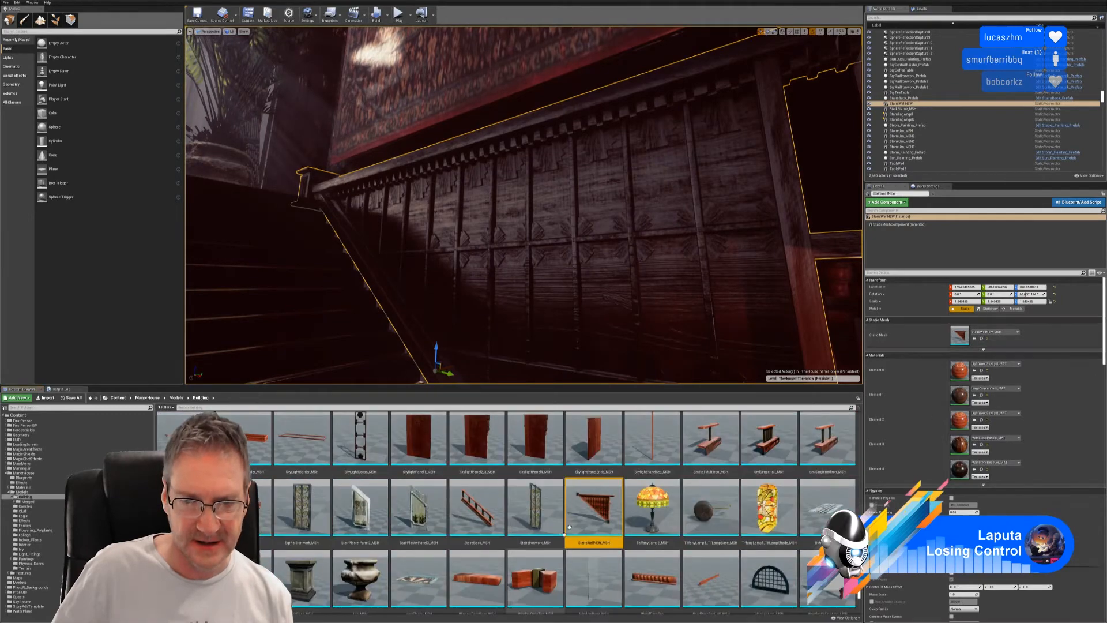
Place a copy of the StairsWallNEW_MSH mesh outdoors by the stone path and raise it clear of the ground.
right_drag(354, 320, 190, 360)
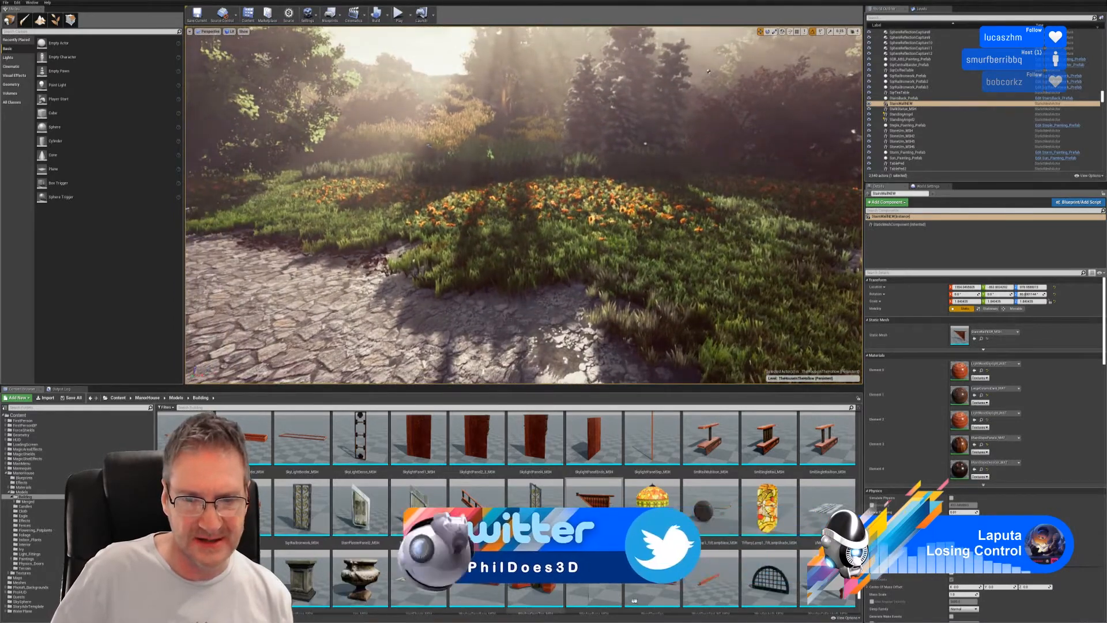
drag(594, 507, 495, 308)
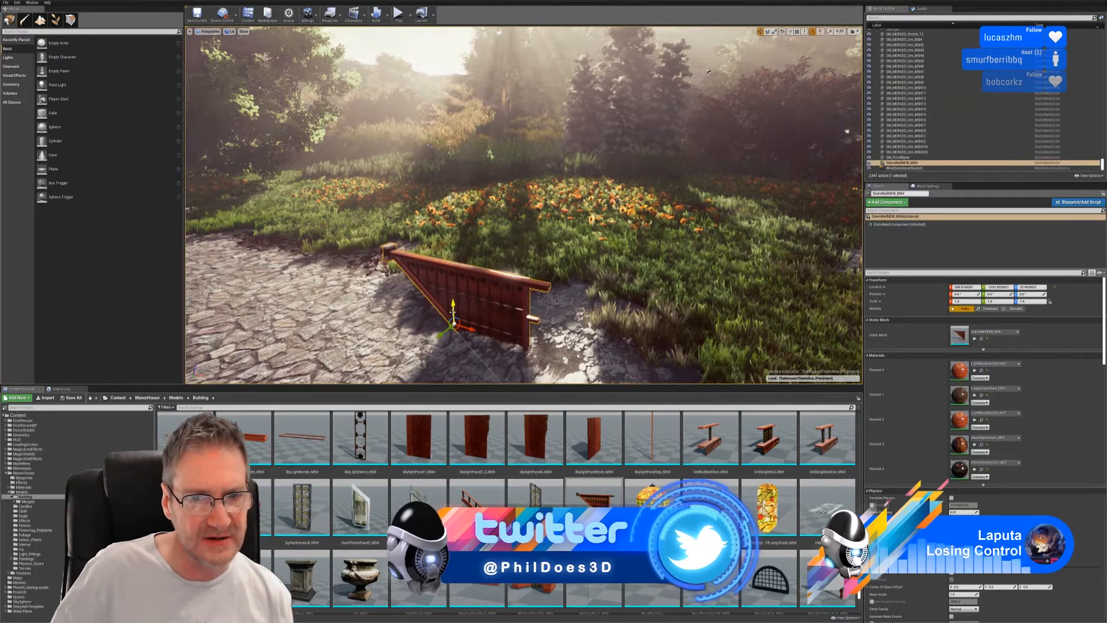
drag(454, 312, 449, 226)
mouse_move(446, 271)
right_down()
mouse_move(441, 254)
mouse_move(435, 271)
mouse_move(447, 271)
right_up()
key(w)
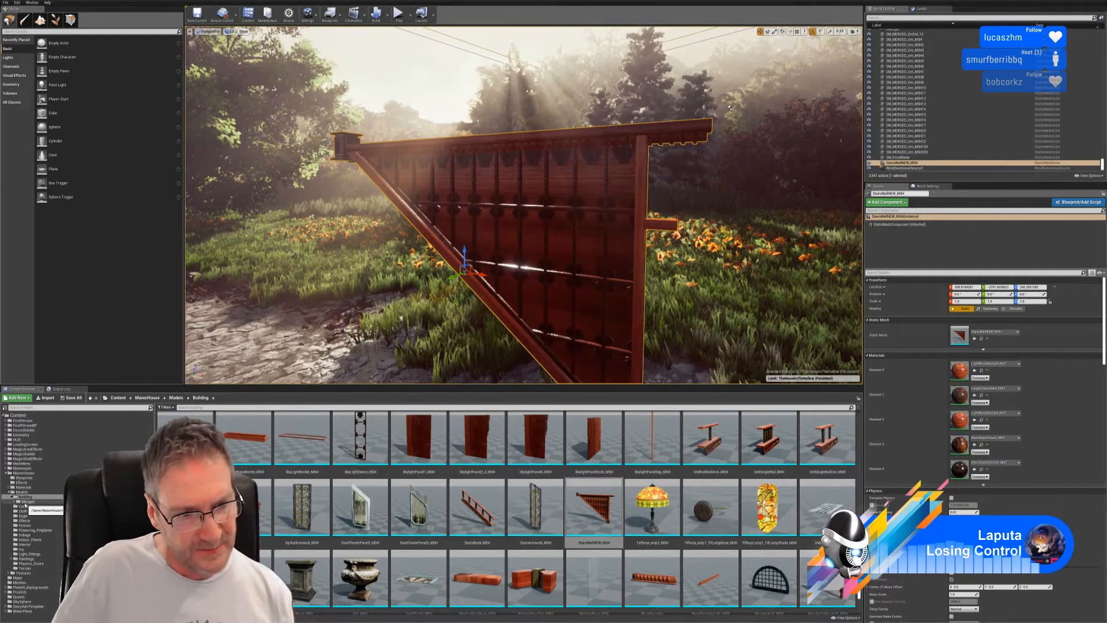
Show the Merged asset folder and set the Merge Actors texture size to 2048 by 2048 for the stair wall.
click(26, 501)
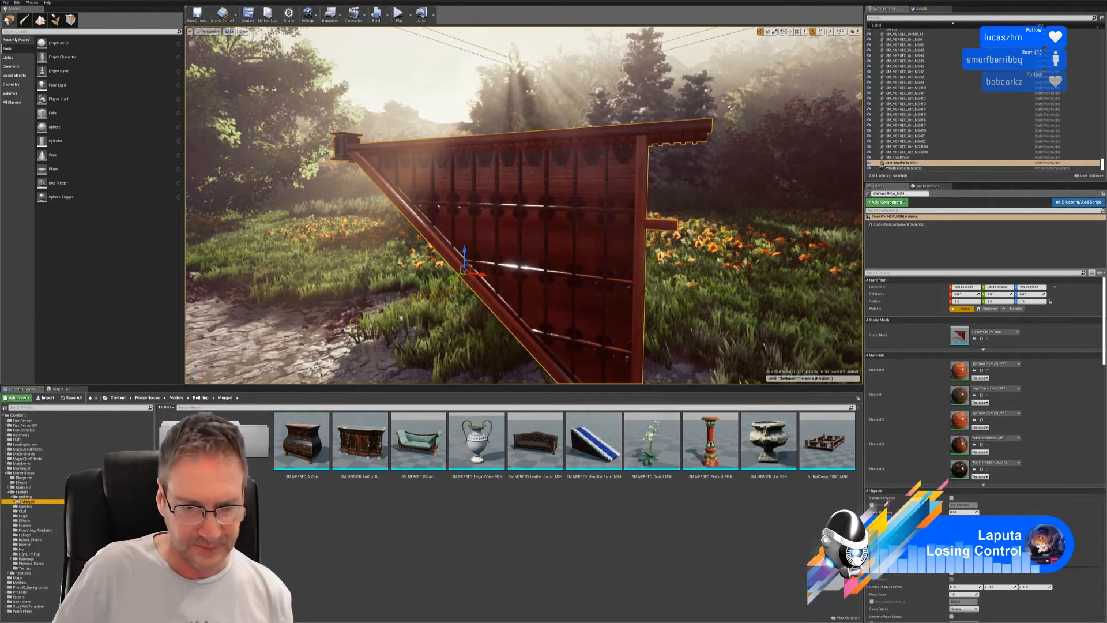
key(alt+Tab)
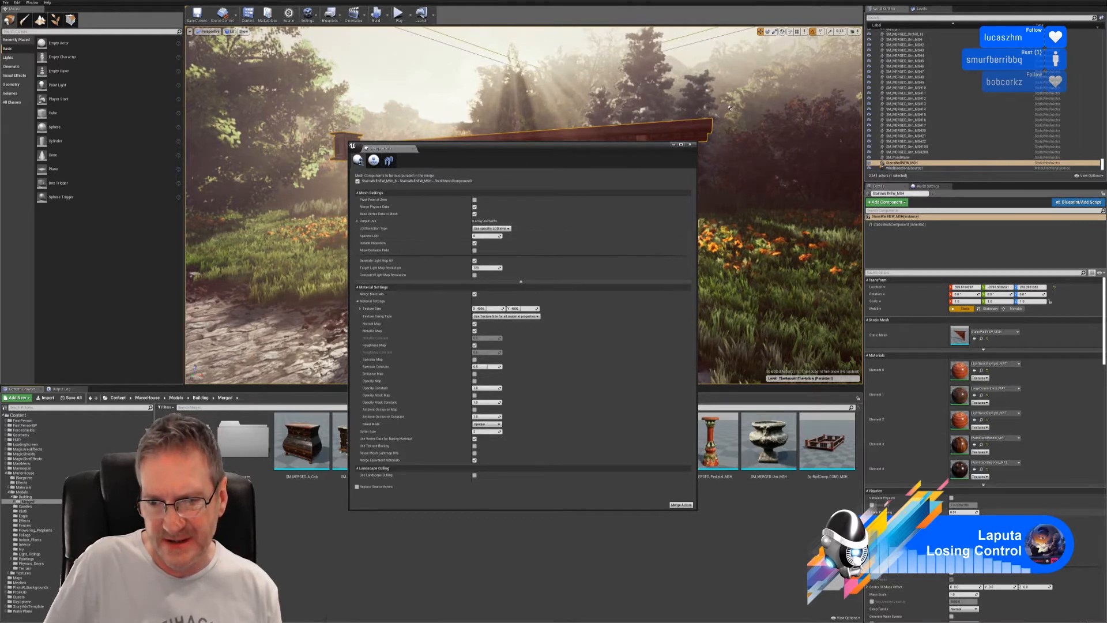
scroll(1002, 510, down, 5)
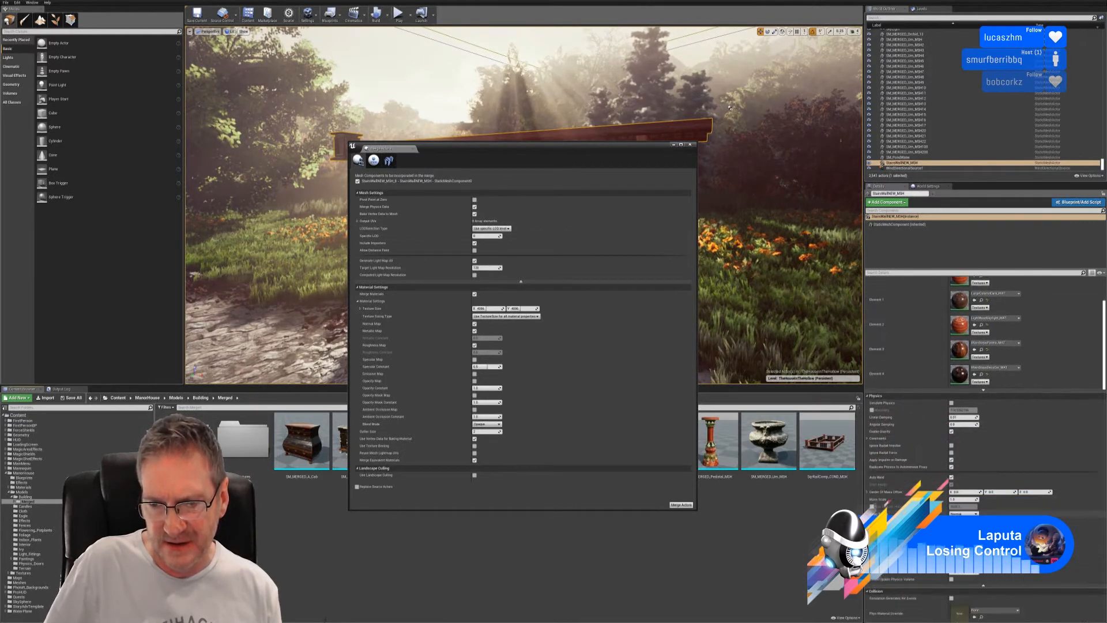
scroll(983, 433, down, 5)
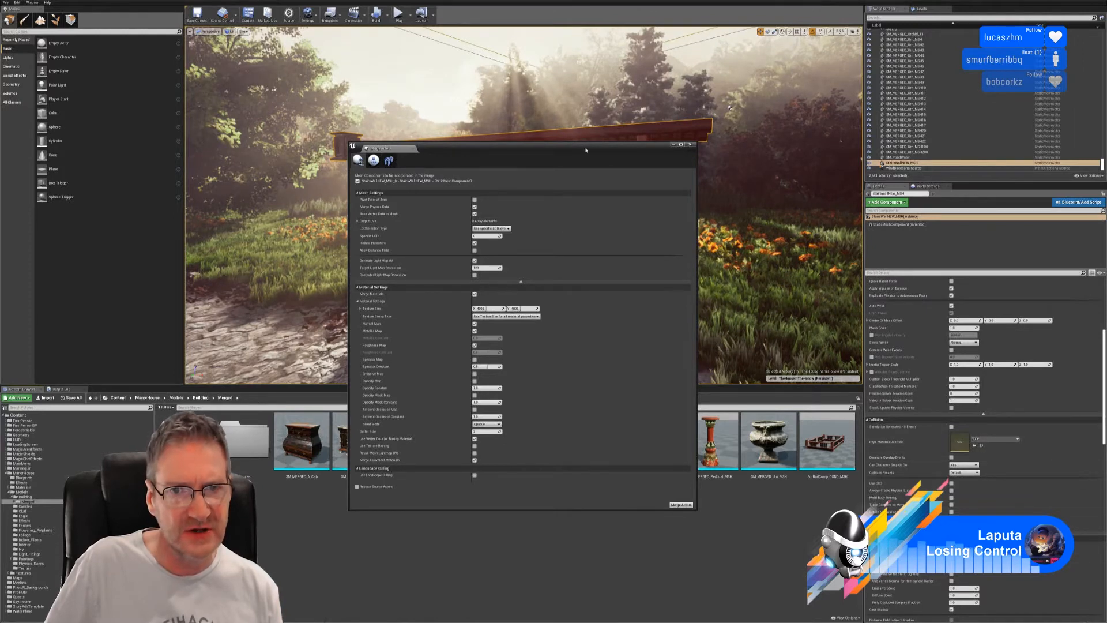
drag(582, 148, 646, 160)
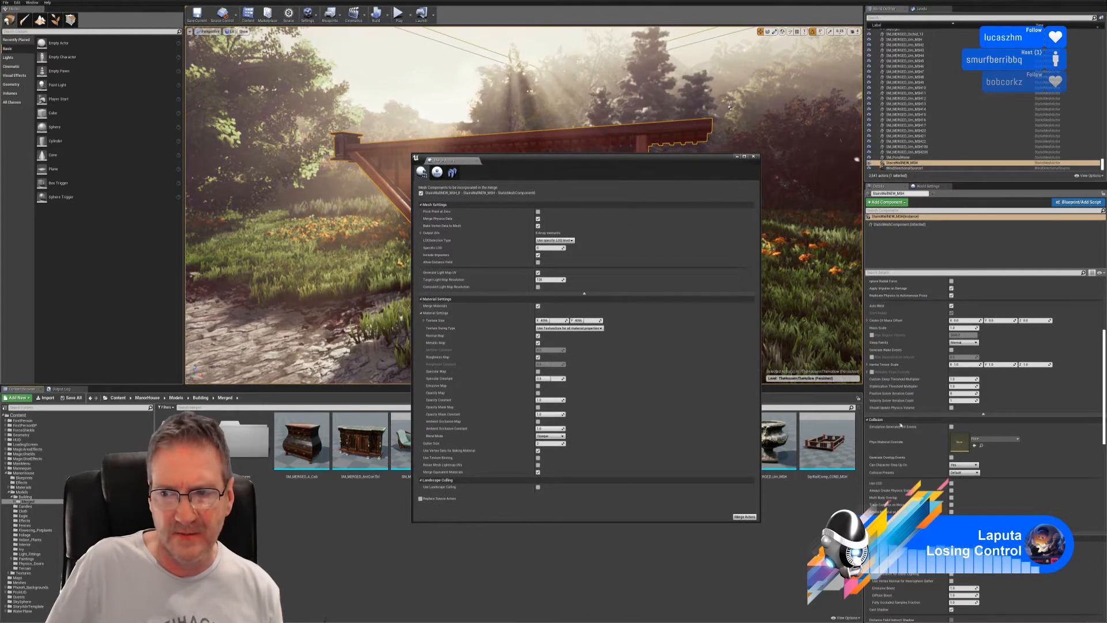
click(553, 320)
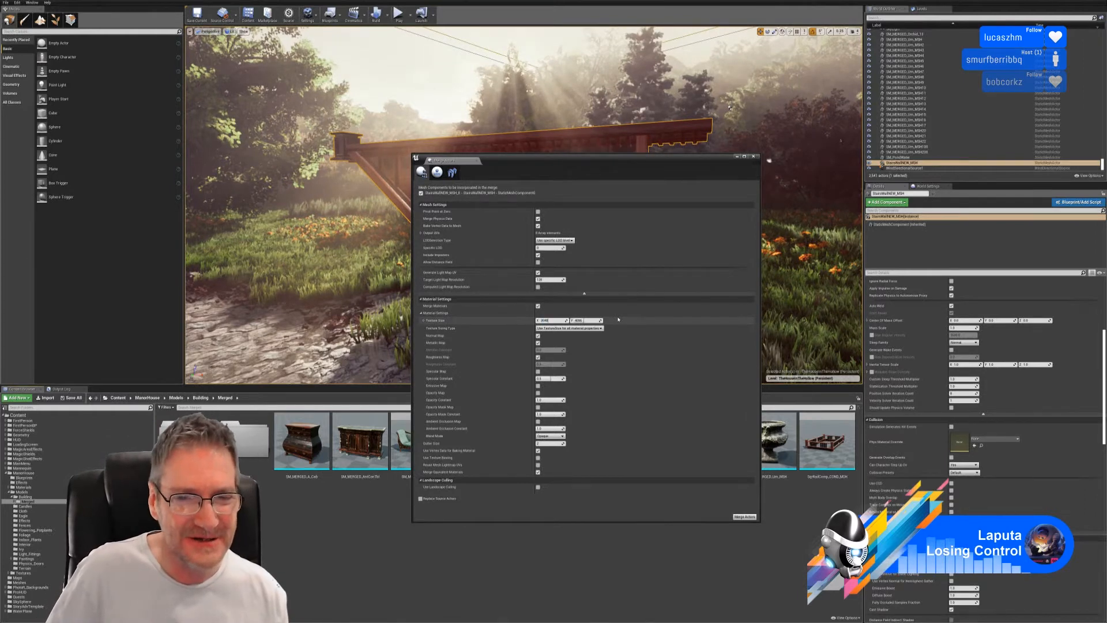
click(580, 321)
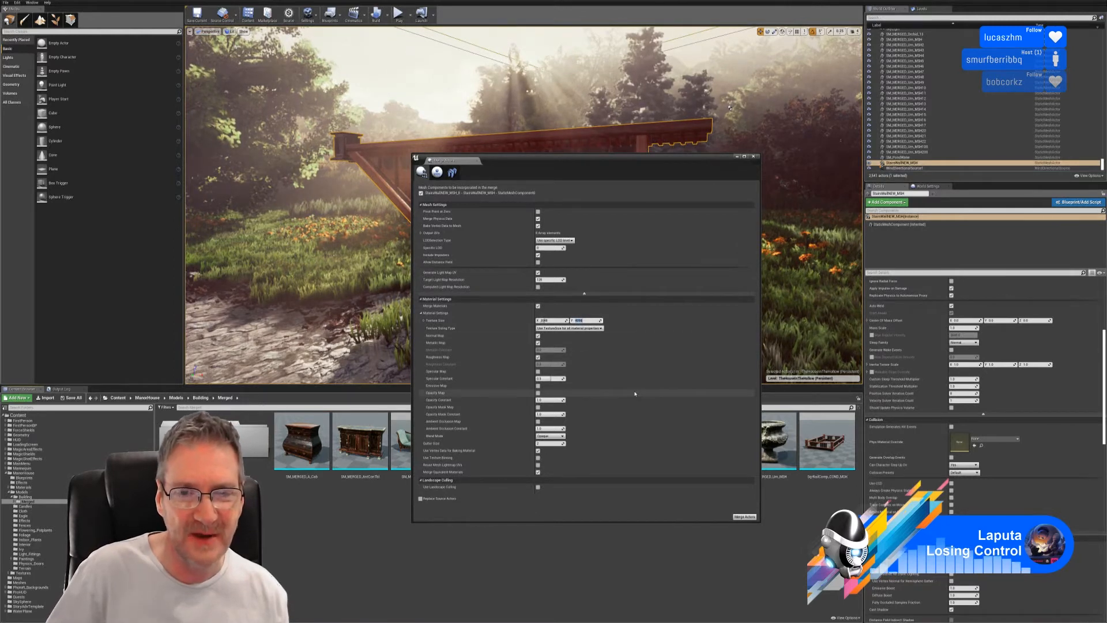
text(2048)
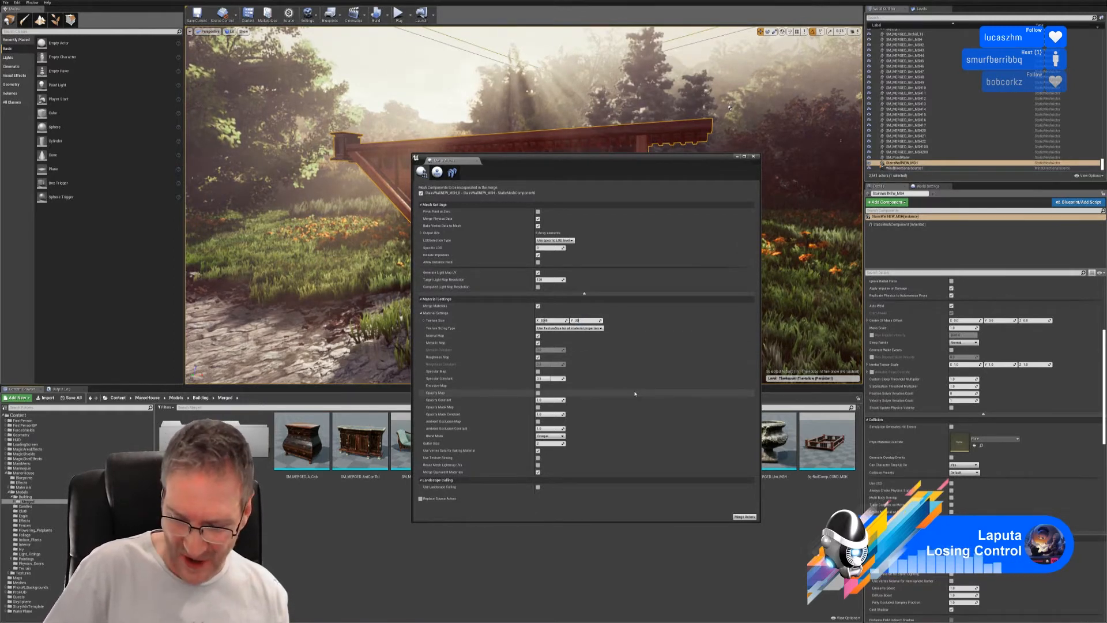
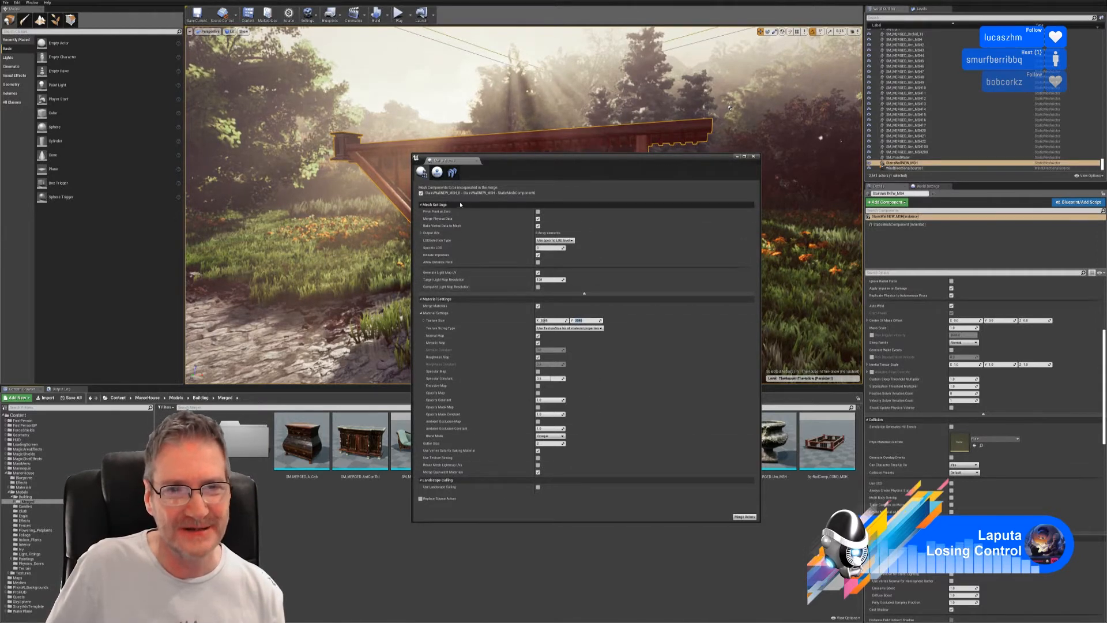
Merge the stair wall into ManorHouse/Models/Building/Merged as SM_MERGED_StairsWallNEW_MSH, then close the Merge Actors window.
click(743, 517)
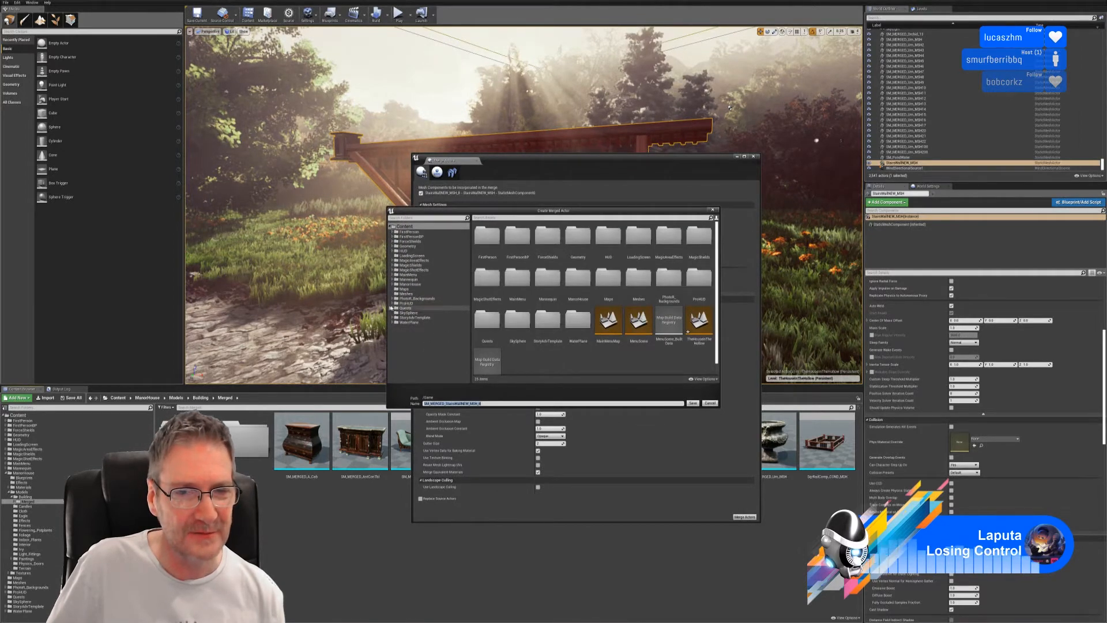
click(392, 283)
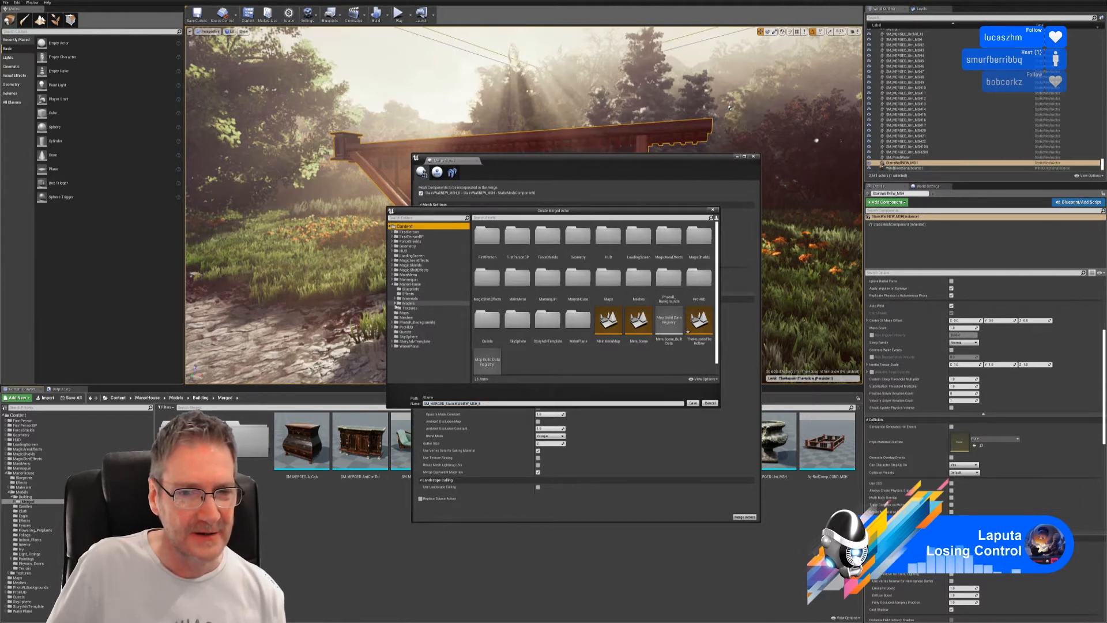
click(395, 303)
click(398, 309)
click(410, 313)
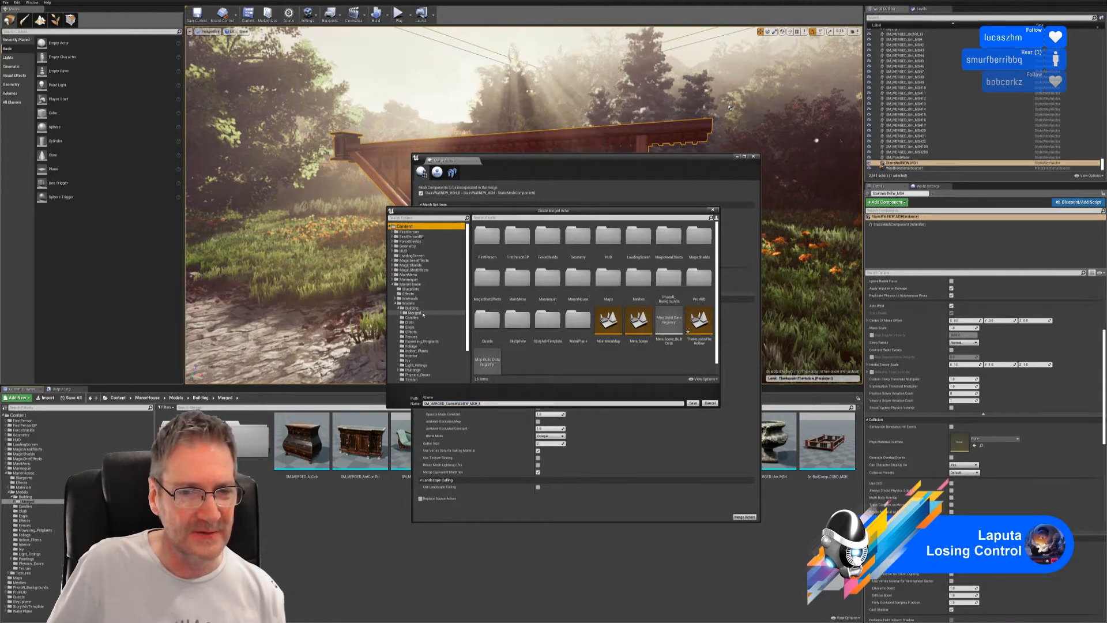
click(499, 403)
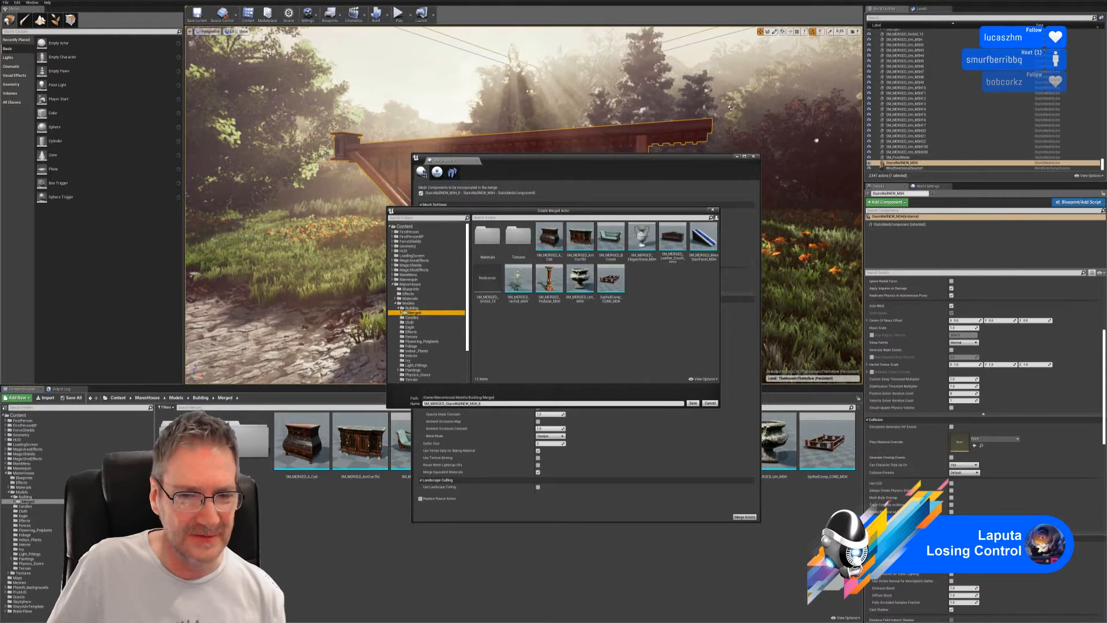
click(488, 403)
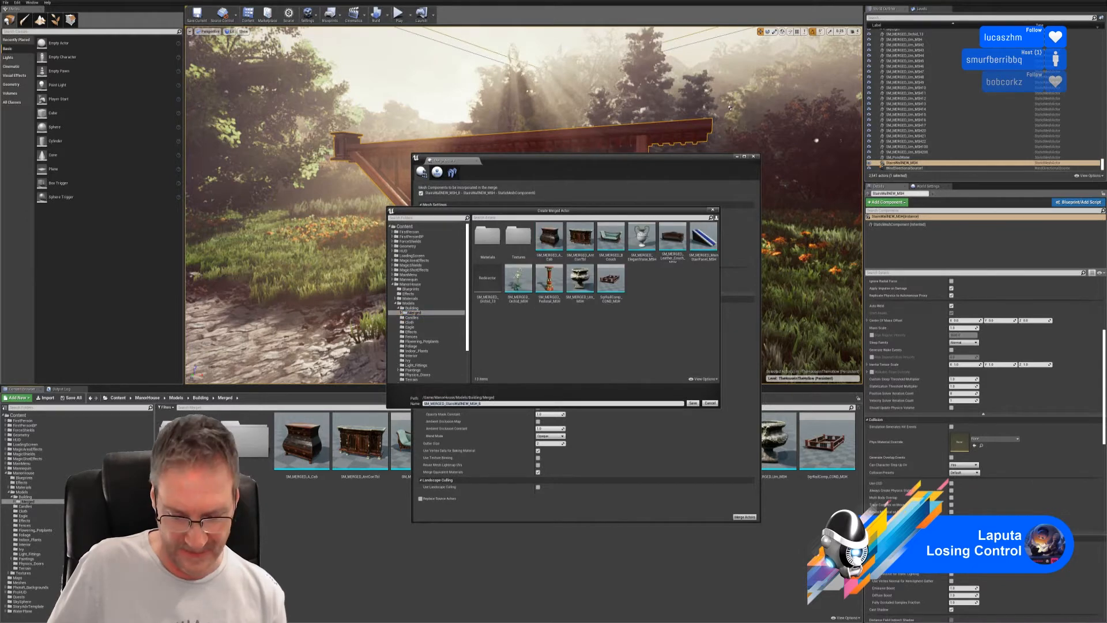
key(BackSpace)
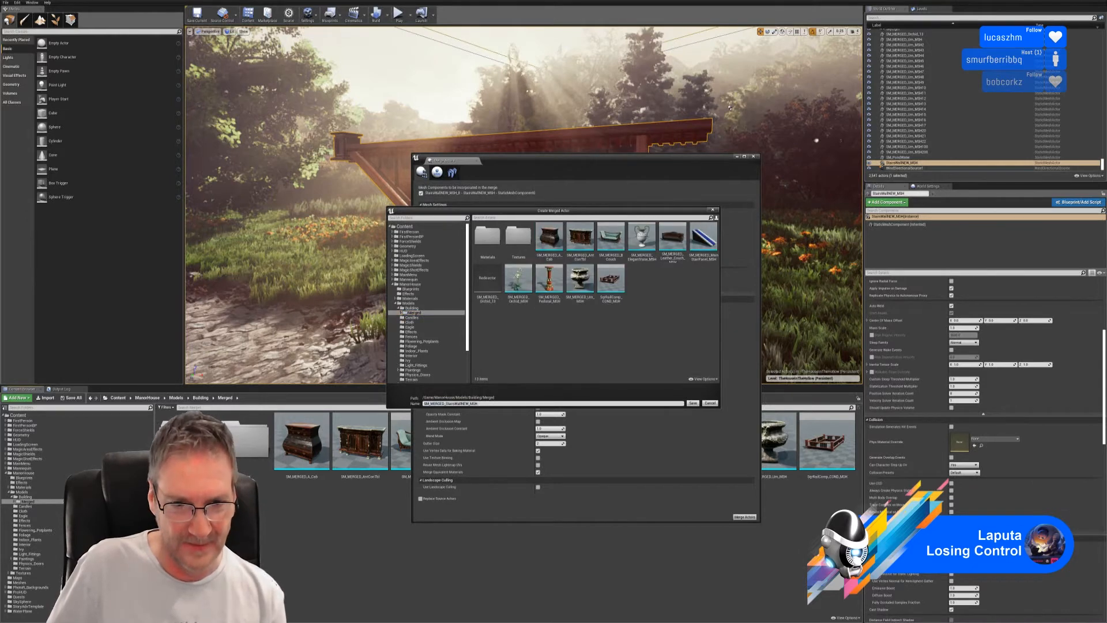
click(693, 403)
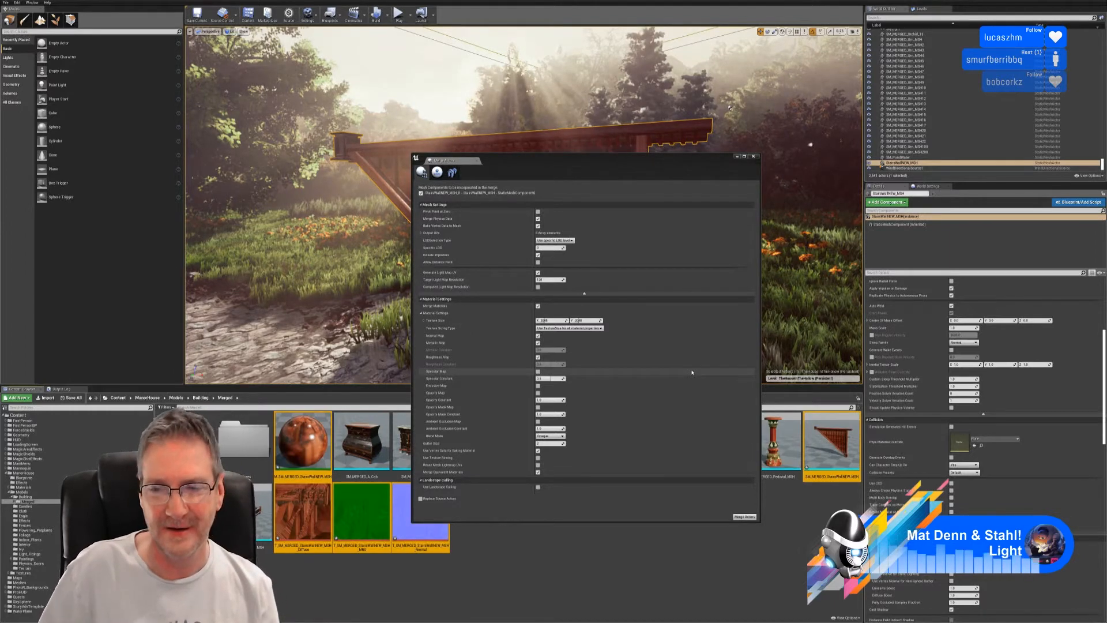
click(753, 156)
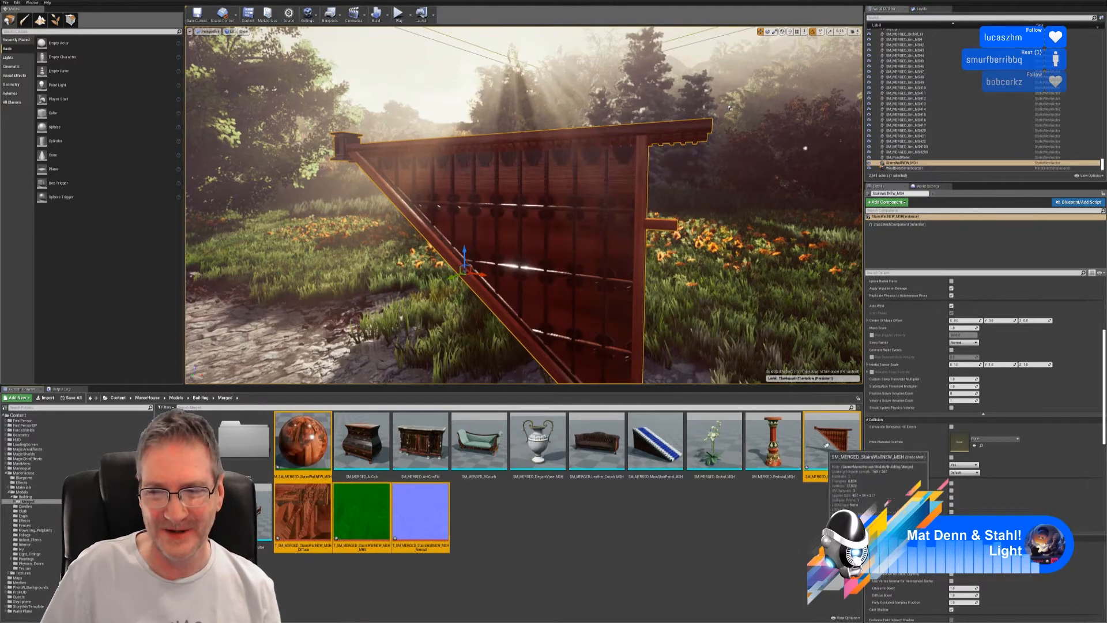
Place a copy of the SM_MERGED_StairsWallNEW_MSH mesh outdoors beside the original stair wall.
right_drag(690, 295, 749, 331)
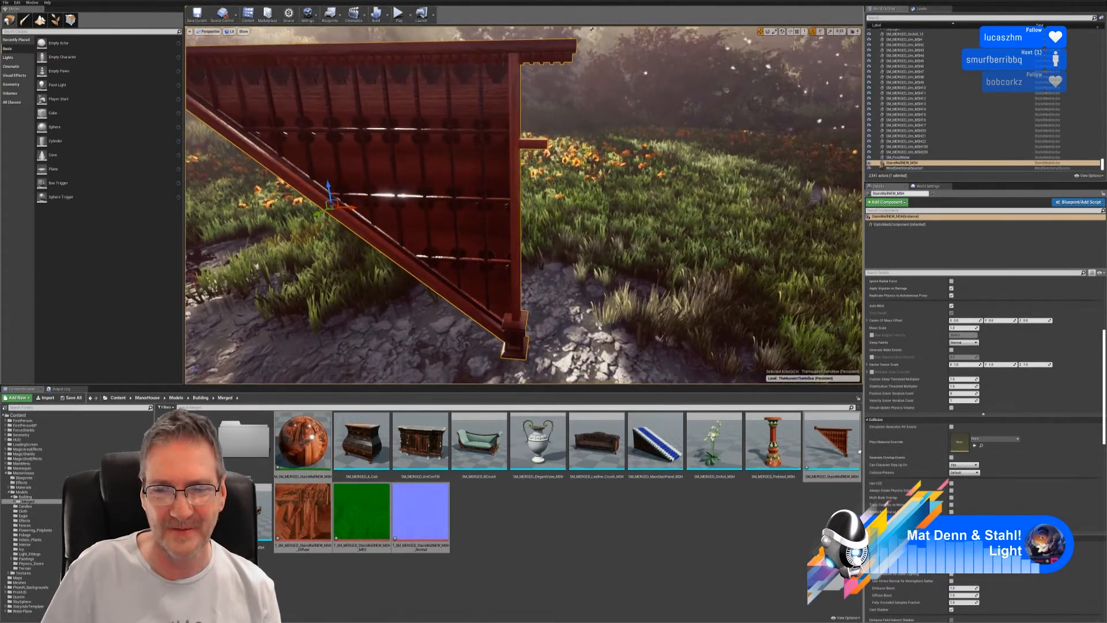
drag(840, 442, 753, 170)
click(849, 443)
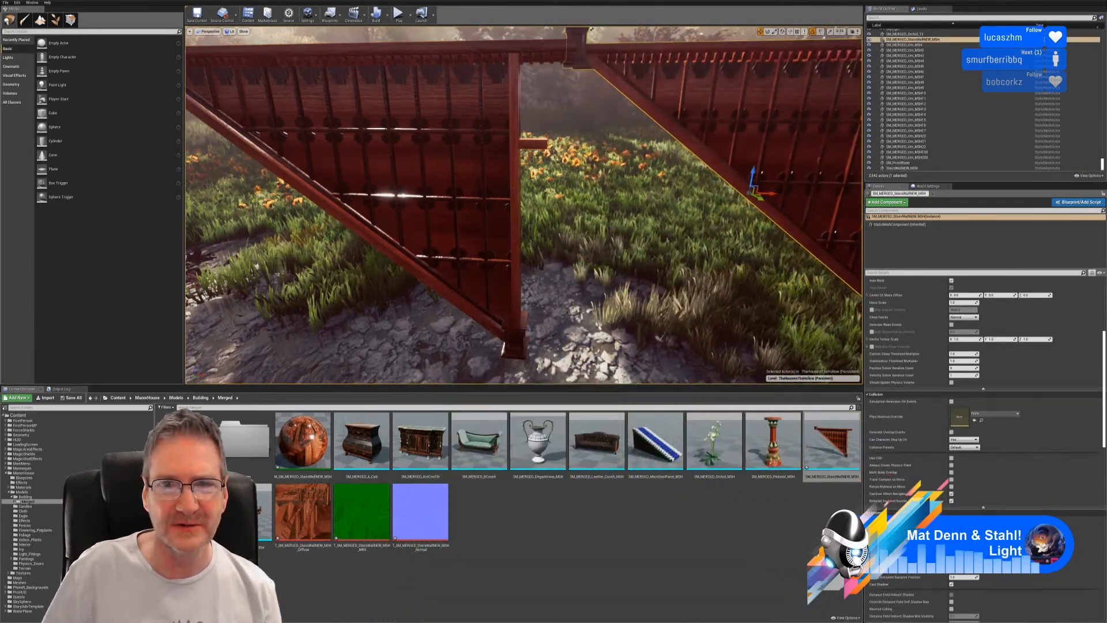
Examine the merged and original stair walls outdoors from close up and from a distance to compare their surface detail.
key(s)
right_drag(753, 170, 819, 148)
key(w)
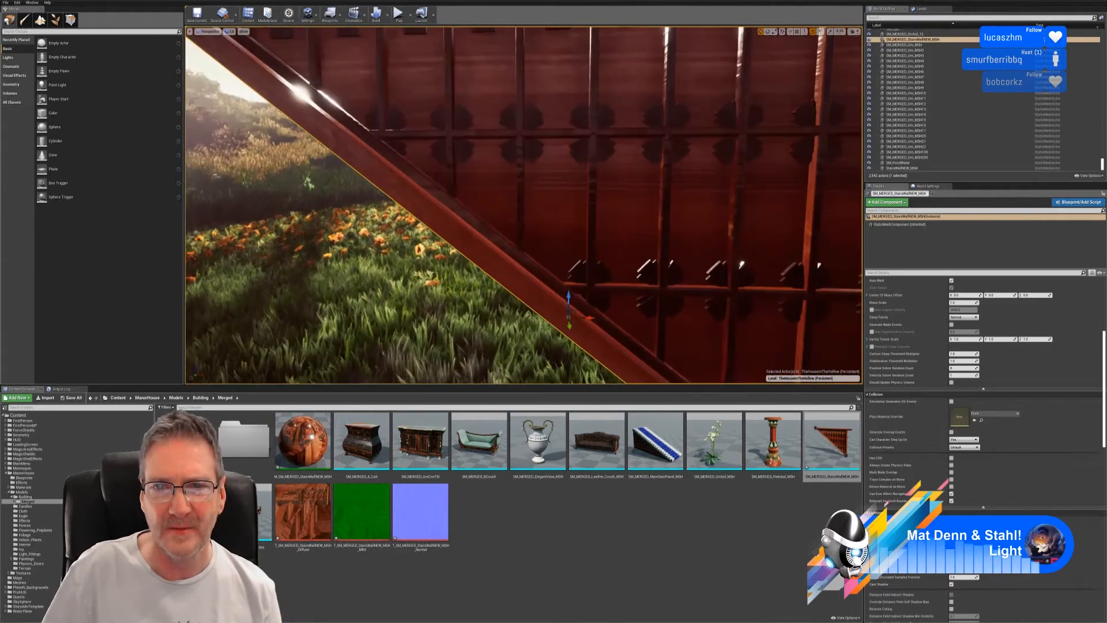
key(s)
right_drag(568, 231, 613, 190)
key(w)
key(w)
key(s)
key(w)
key(w)
key(s)
key(w)
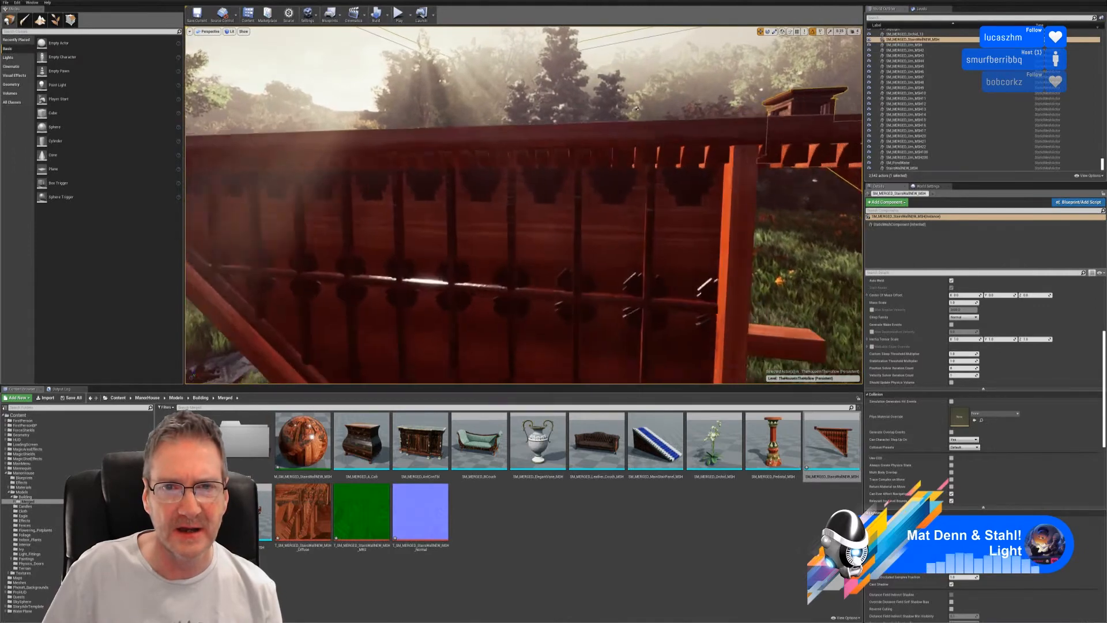
right_drag(637, 108, 709, 104)
key(s)
key(w)
key(s)
key(a)
right_drag(681, 263, 738, 264)
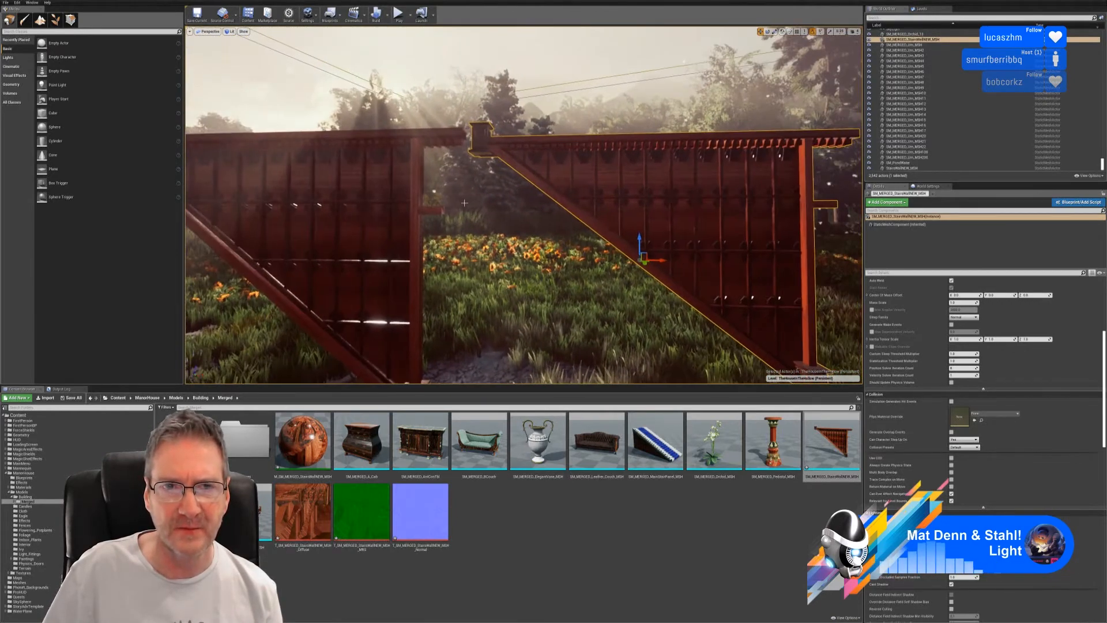
Compare the material slots of the original and merged stair walls and view both walls side by side.
click(372, 230)
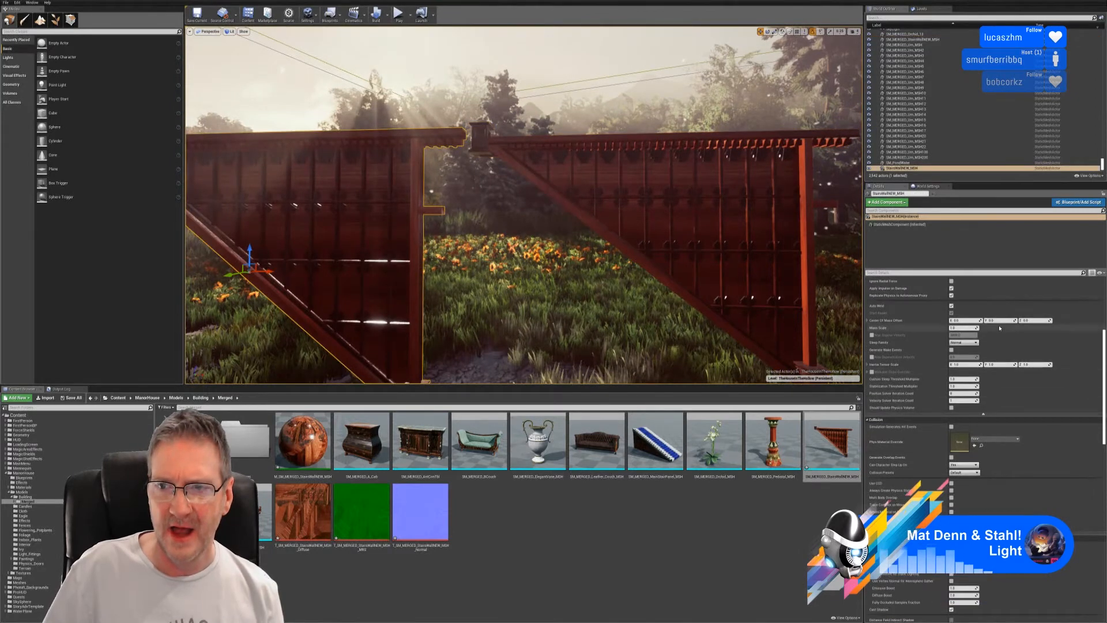
scroll(974, 300, up, 10)
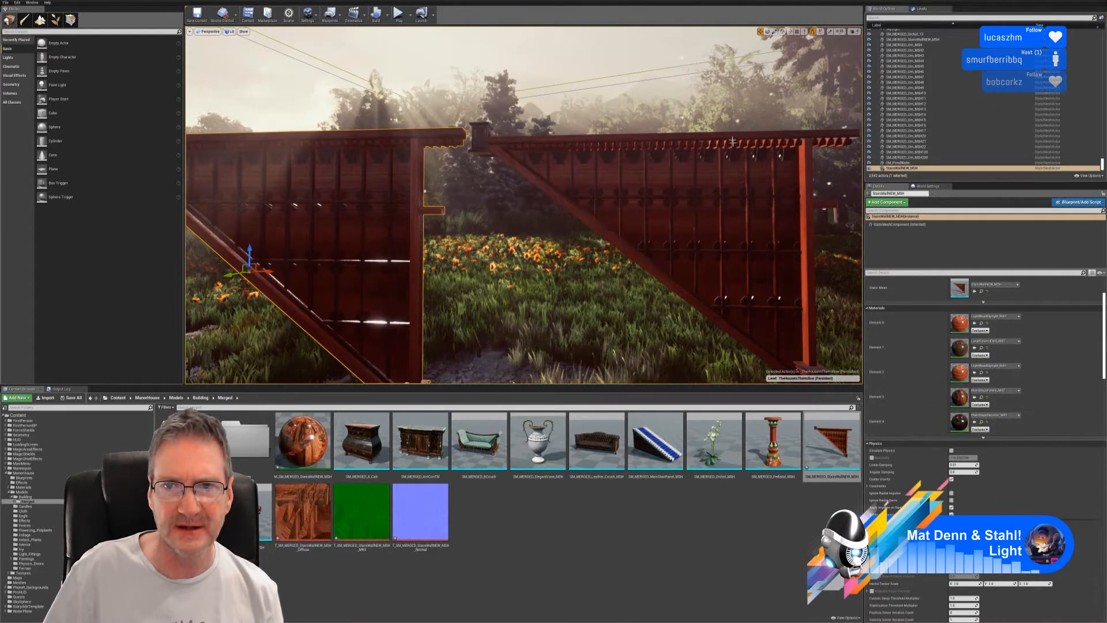
click(715, 213)
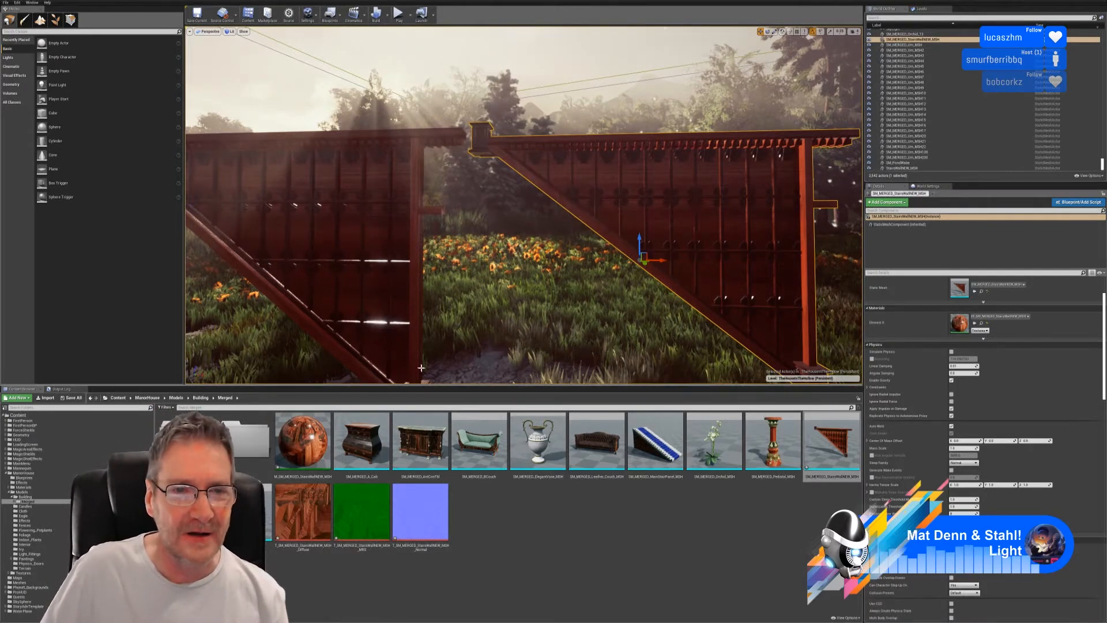
mouse_move(523, 205)
right_down()
mouse_move(467, 219)
mouse_move(513, 175)
mouse_move(530, 184)
right_up()
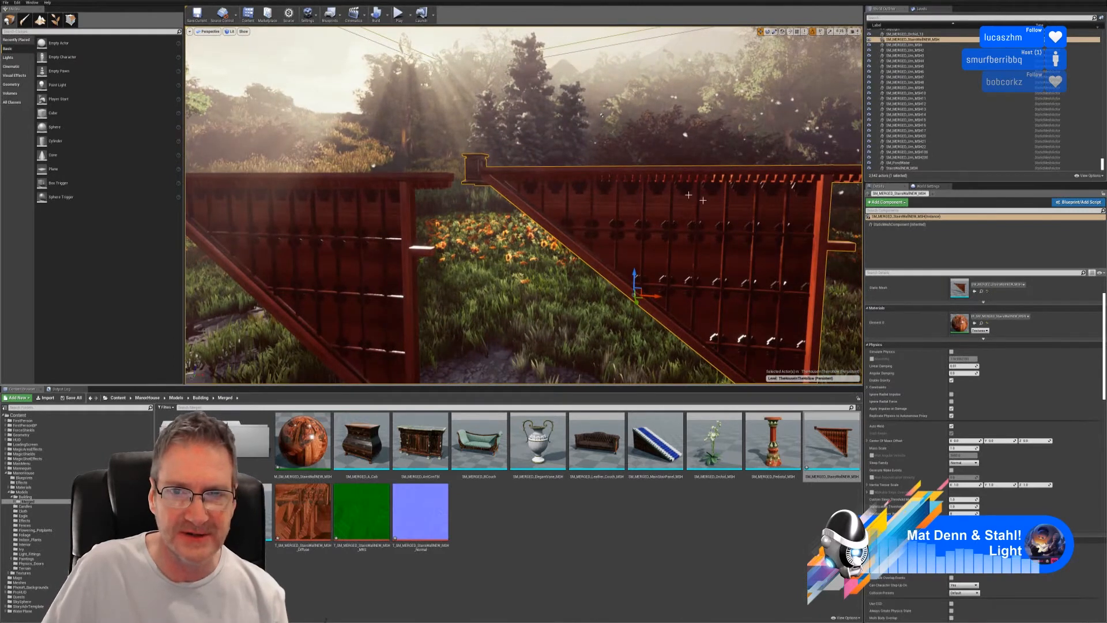
right_drag(531, 185, 444, 216)
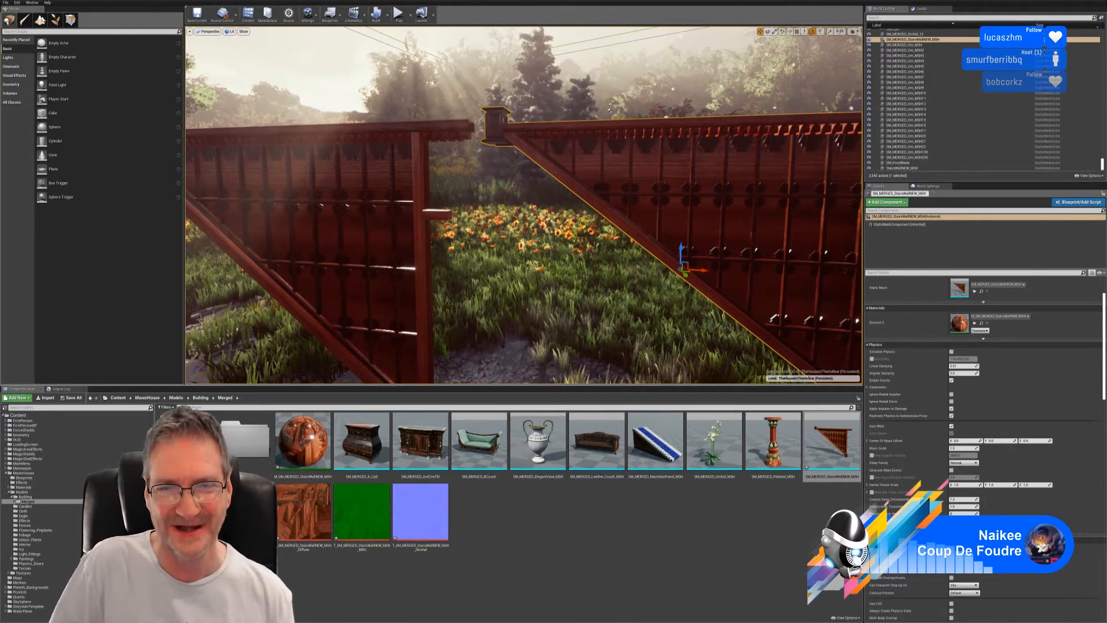
key(s)
mouse_move(523, 204)
right_down()
mouse_move(554, 206)
mouse_move(540, 206)
right_up()
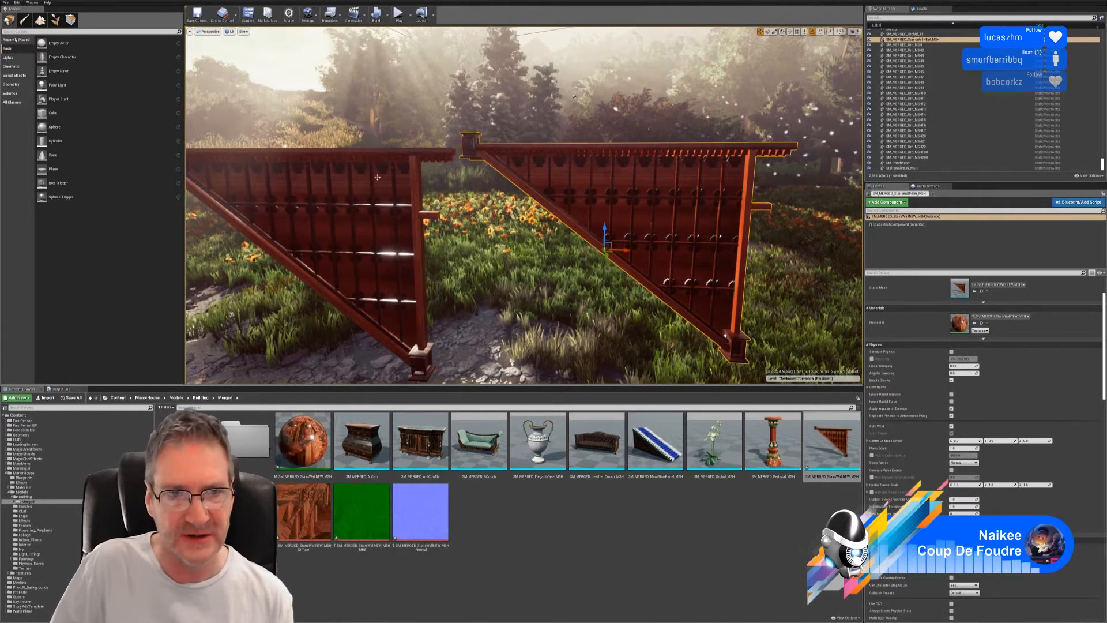
Delete the original stair wall copy placed outdoors and save the work.
key(Delete)
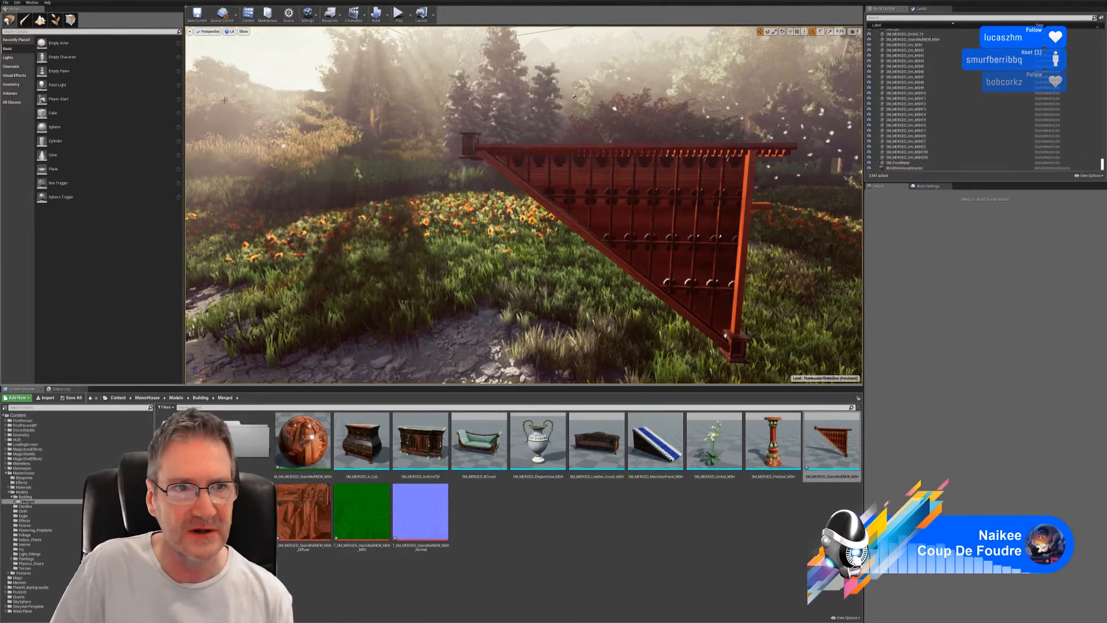
click(3, 4)
click(18, 53)
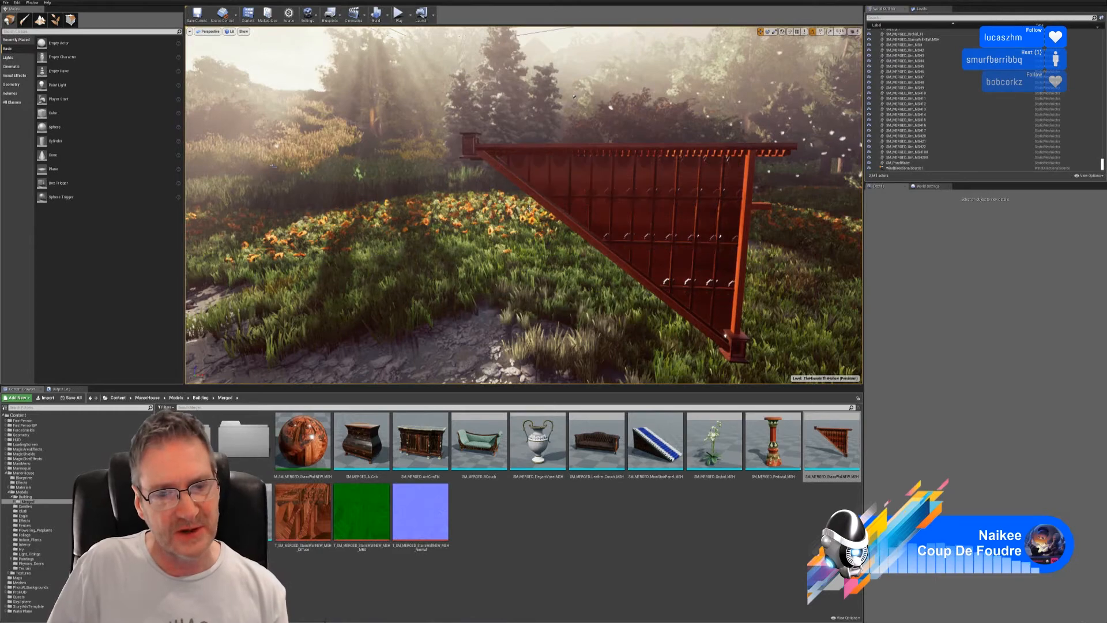
Open the SM_MERGED_StairsWallNEW_MSH asset, inspect the whole mesh in its preview, and return to the level.
double_click(831, 443)
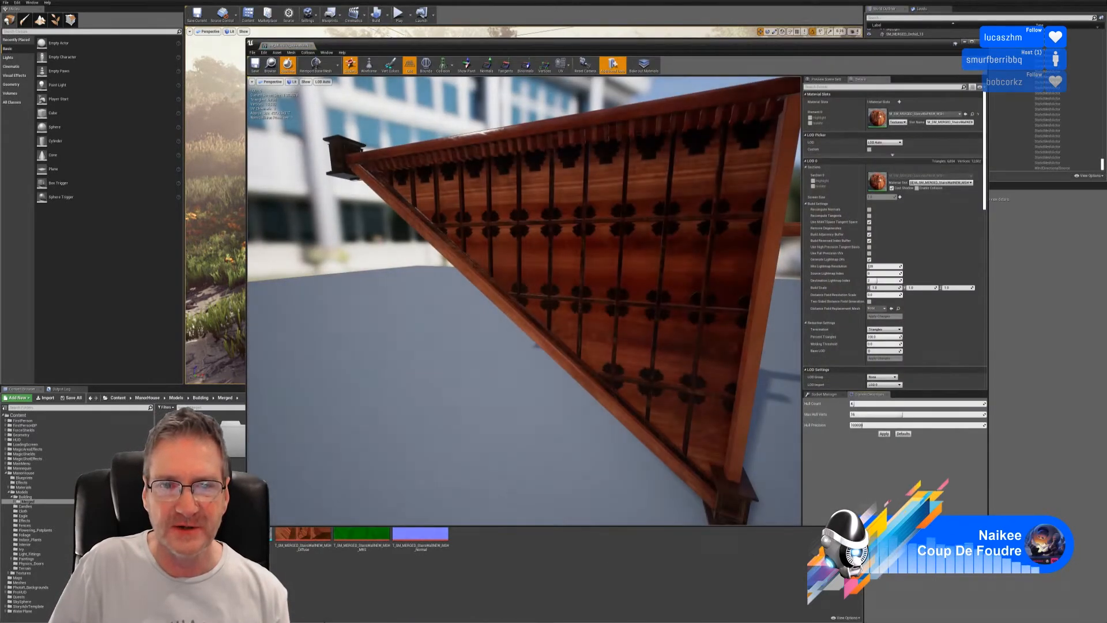
drag(732, 171, 784, 259)
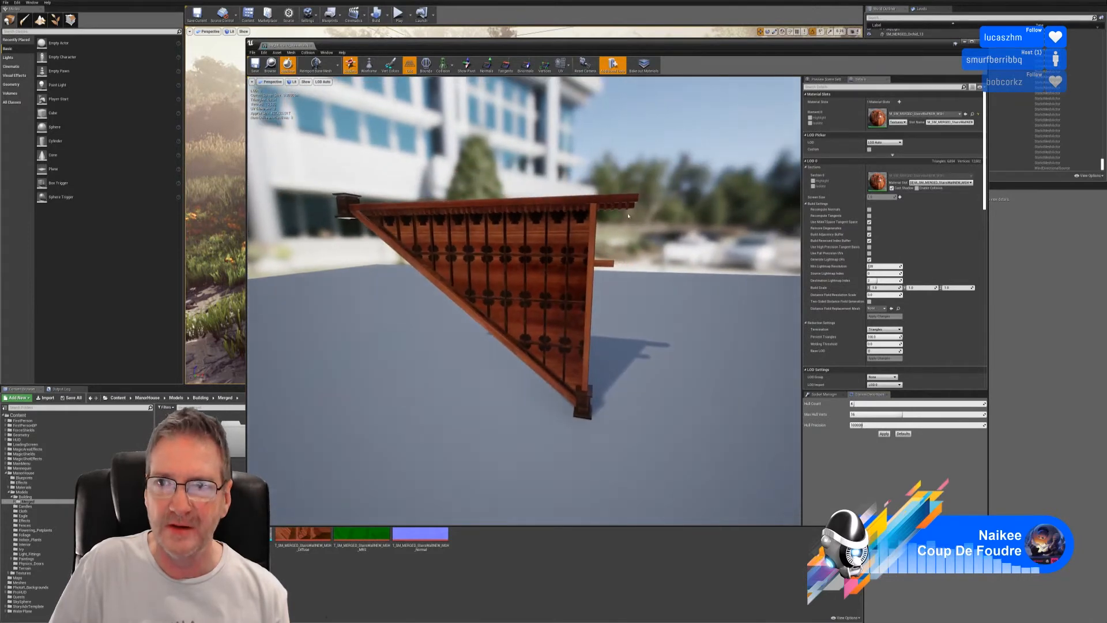
click(964, 43)
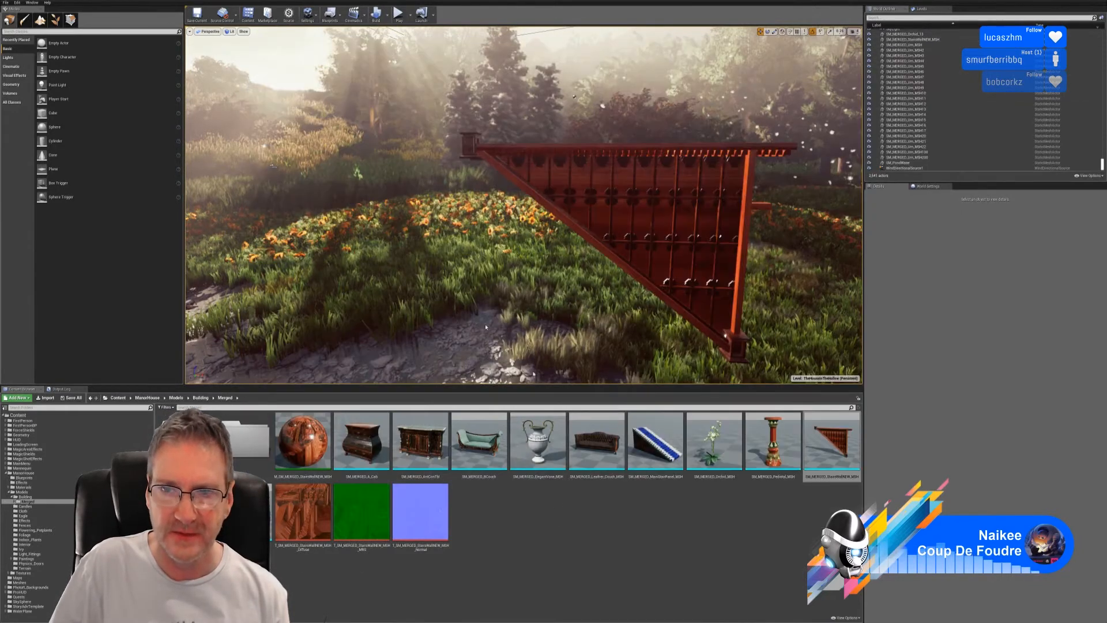
Select the side wall of the indoor staircase, locate its source mesh StairsWallNEW_MSH among the assets, and open it.
key(w)
right_drag(543, 205, 373, 278)
key(w)
key(w)
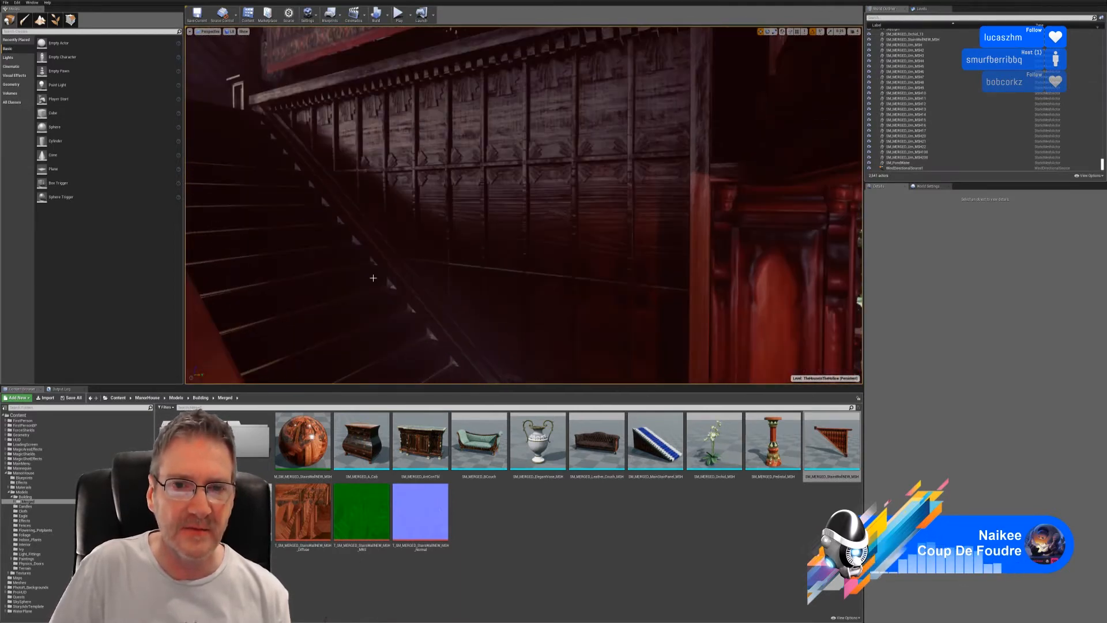
click(521, 165)
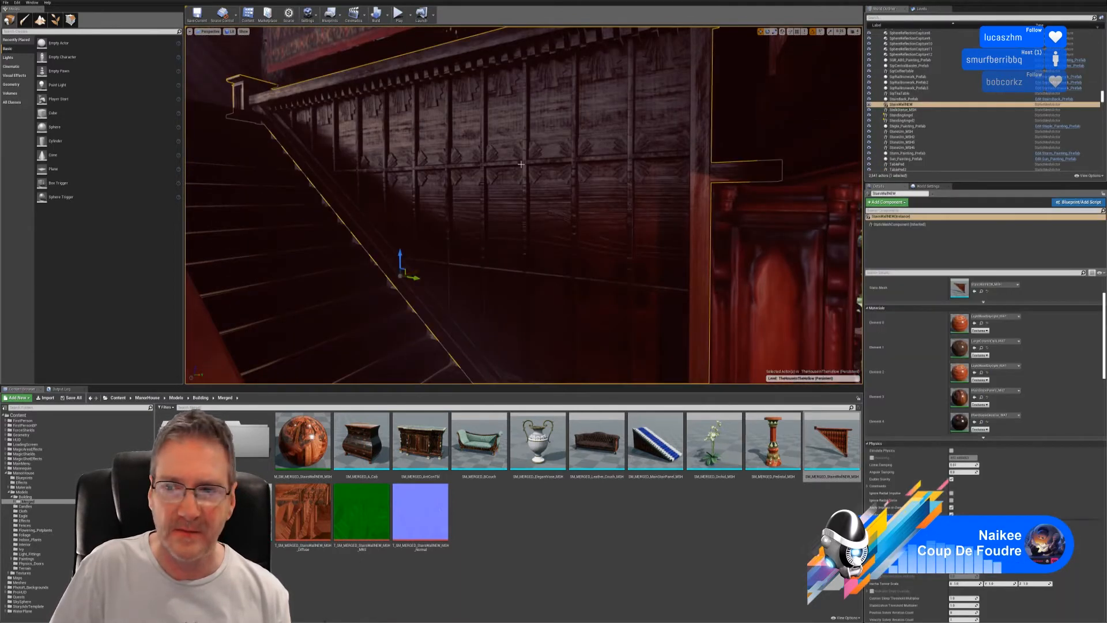
click(981, 292)
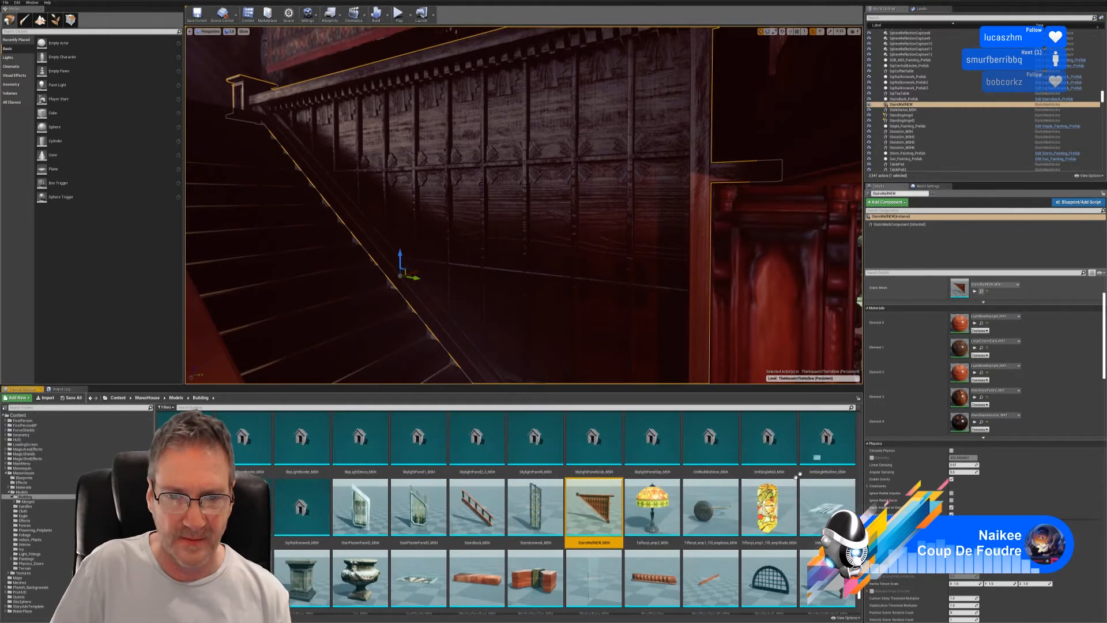
double_click(604, 502)
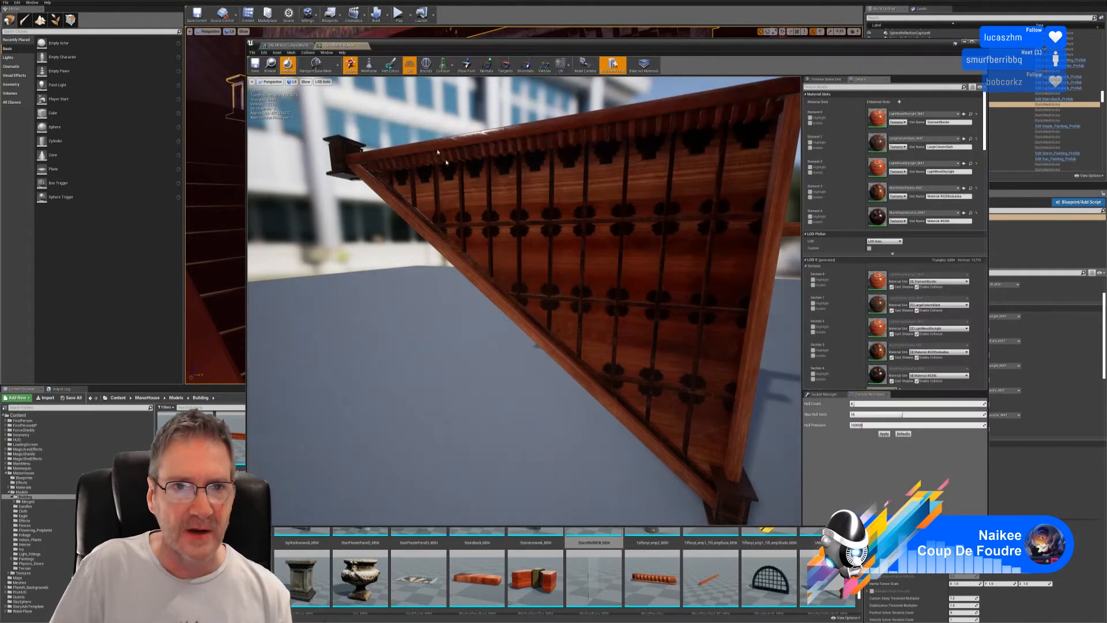
Compare the merged and original stair wall meshes in their asset previews from a matching viewing angle.
click(286, 46)
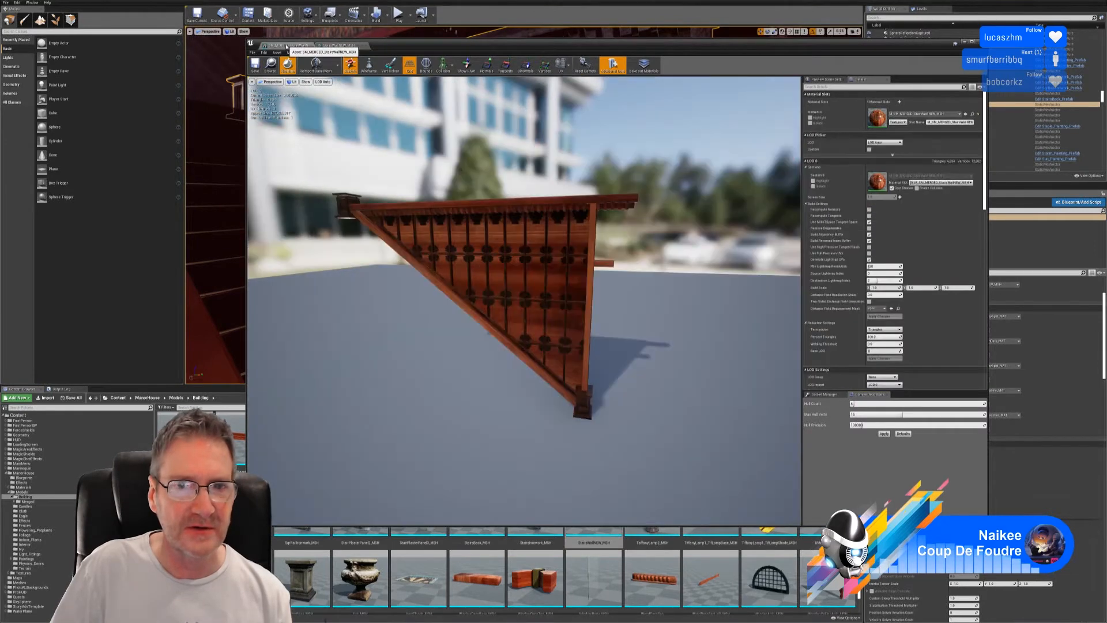
drag(390, 161, 390, 108)
click(342, 46)
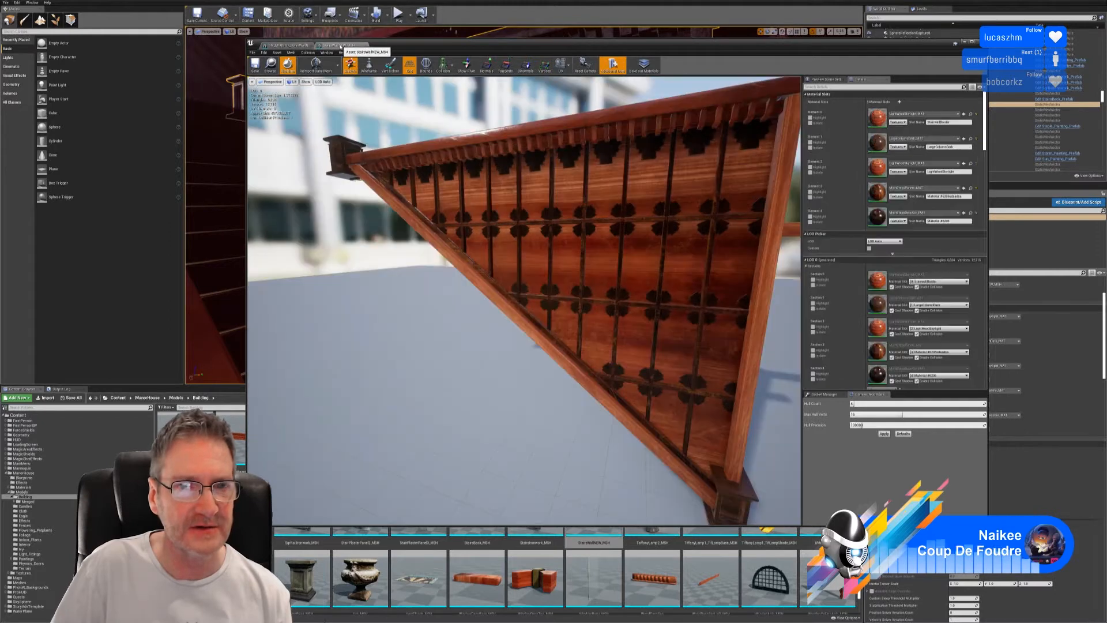
click(285, 48)
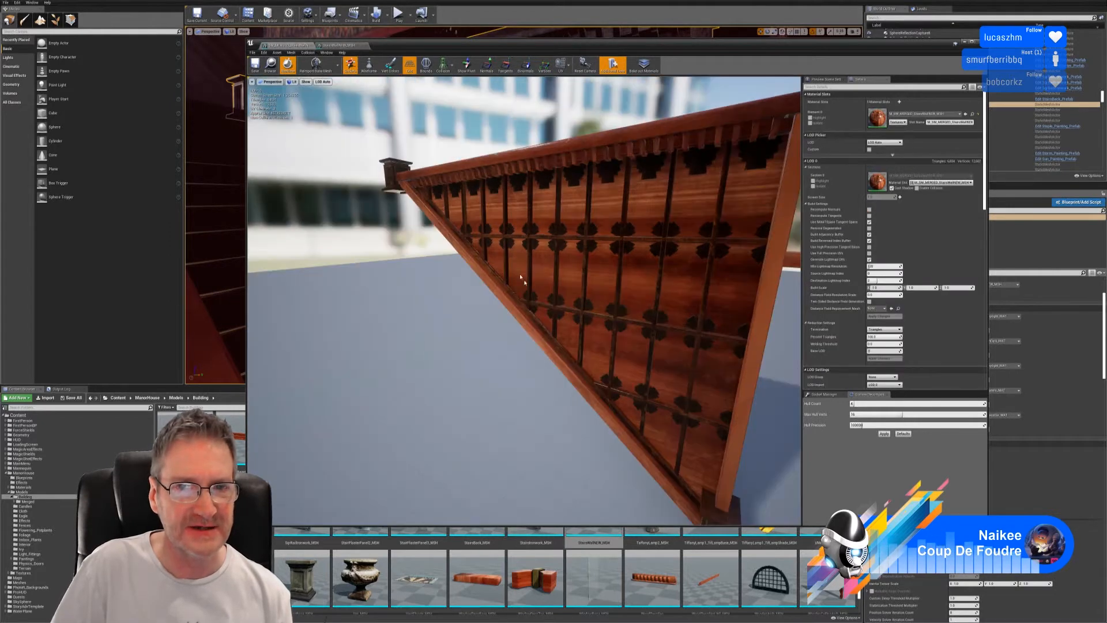
right_drag(523, 282, 562, 267)
mouse_move(443, 193)
right_down()
mouse_move(452, 187)
mouse_move(444, 193)
right_up()
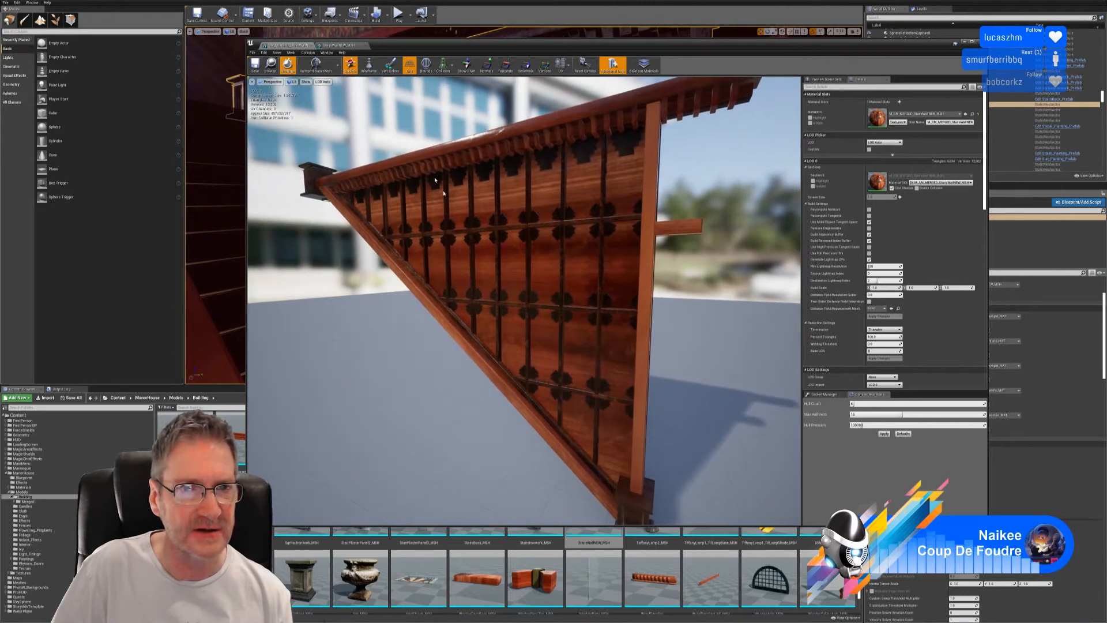
click(341, 45)
mouse_move(640, 250)
right_down()
mouse_move(622, 249)
mouse_move(664, 244)
mouse_move(650, 243)
right_up()
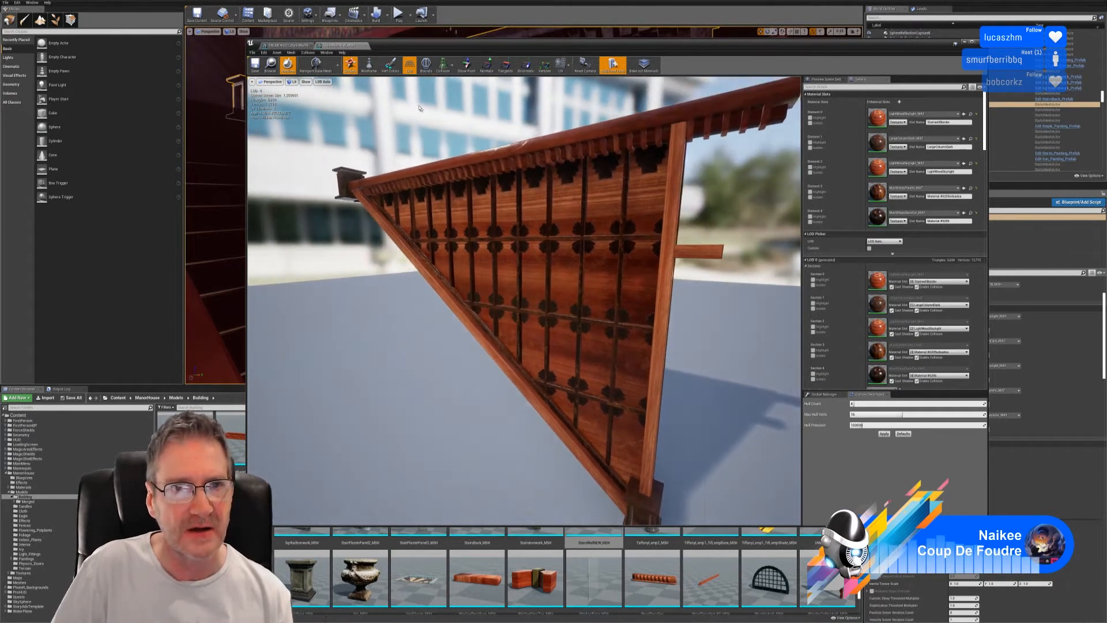
click(333, 46)
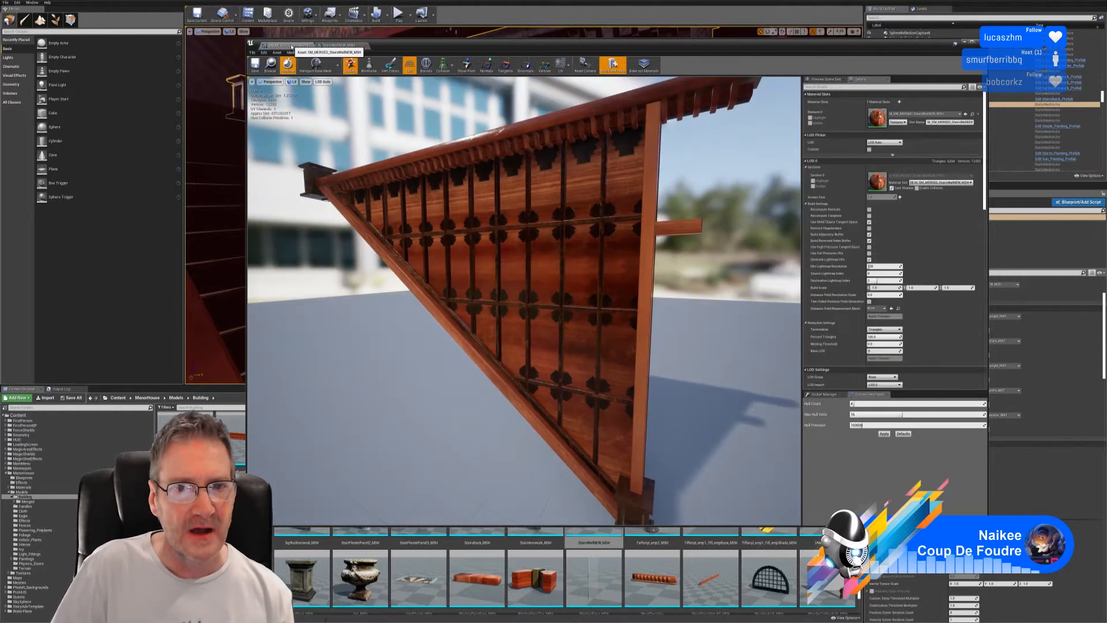
click(326, 47)
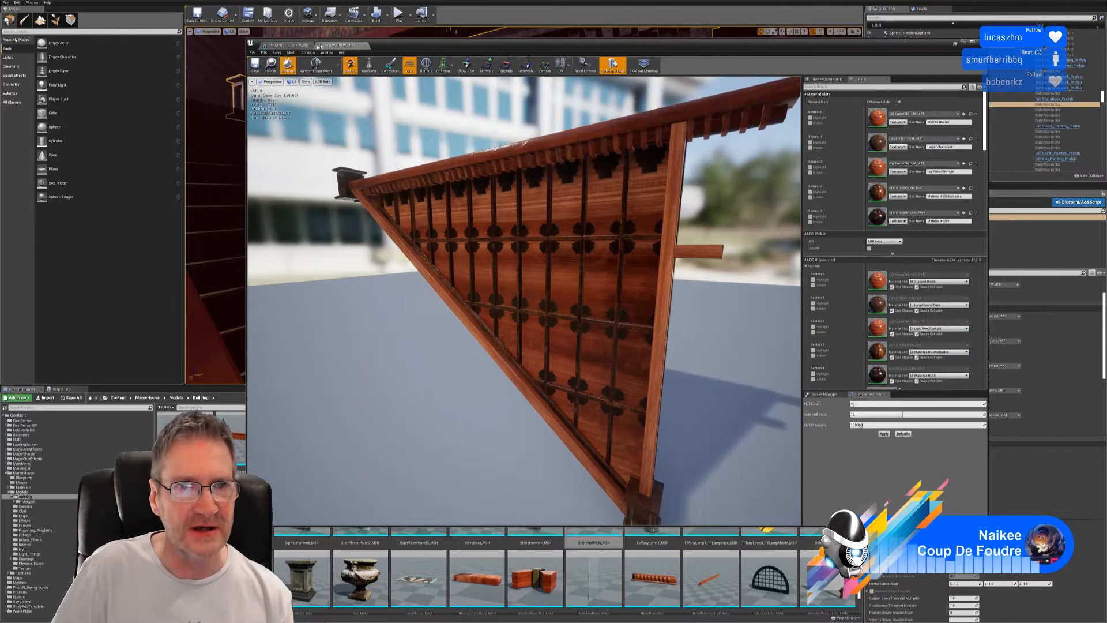
Show the size map of the original StairsWallNEW_MSH mesh by memory size instead of disk size.
click(276, 52)
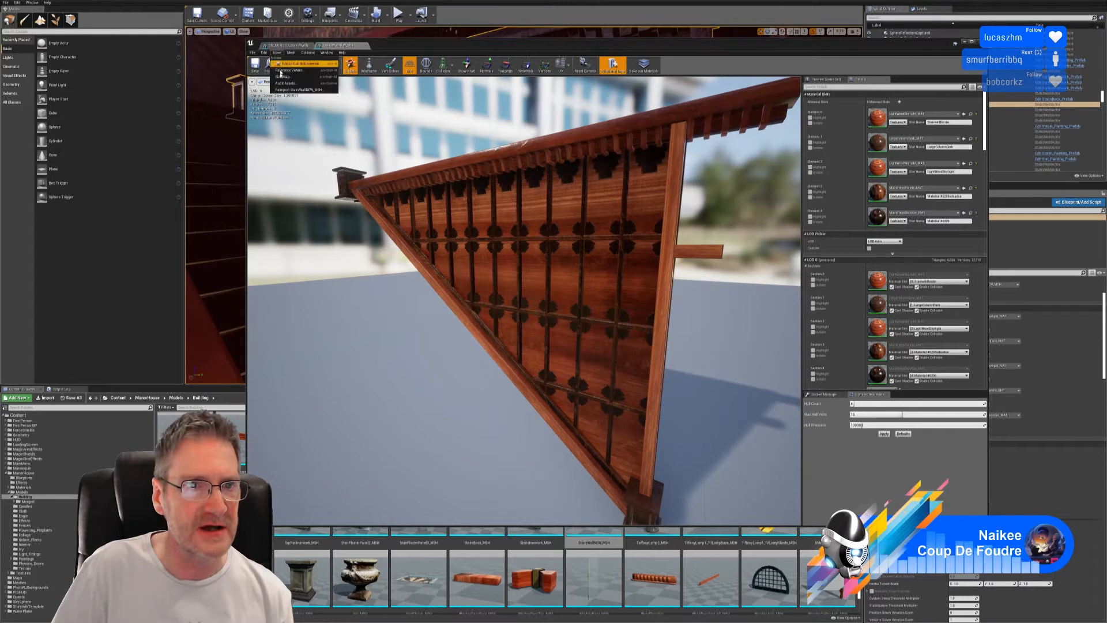
click(282, 76)
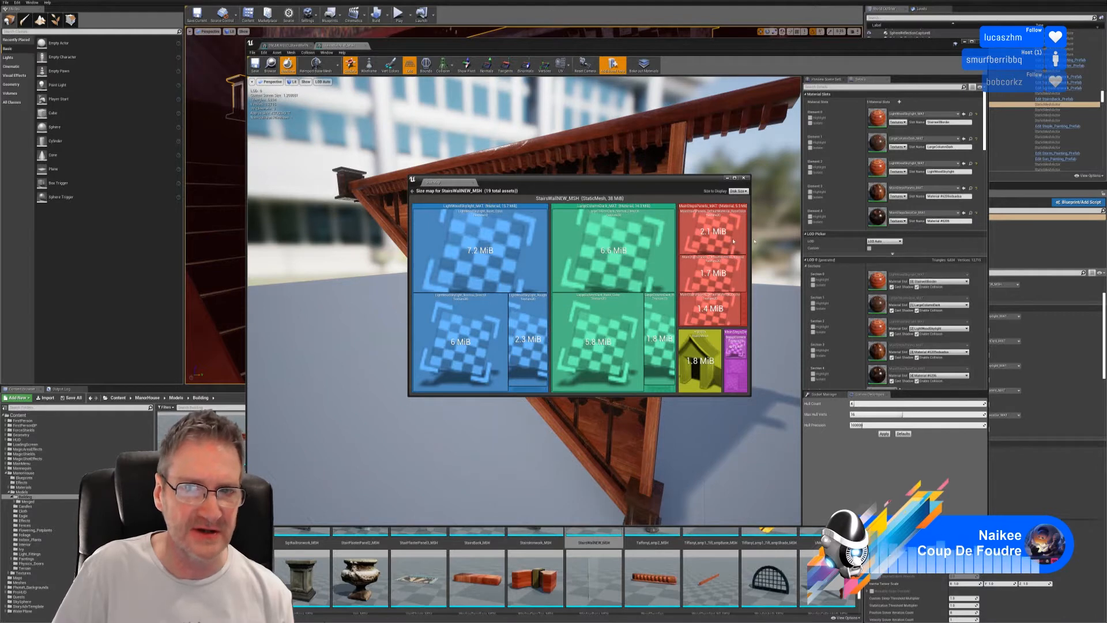
click(738, 191)
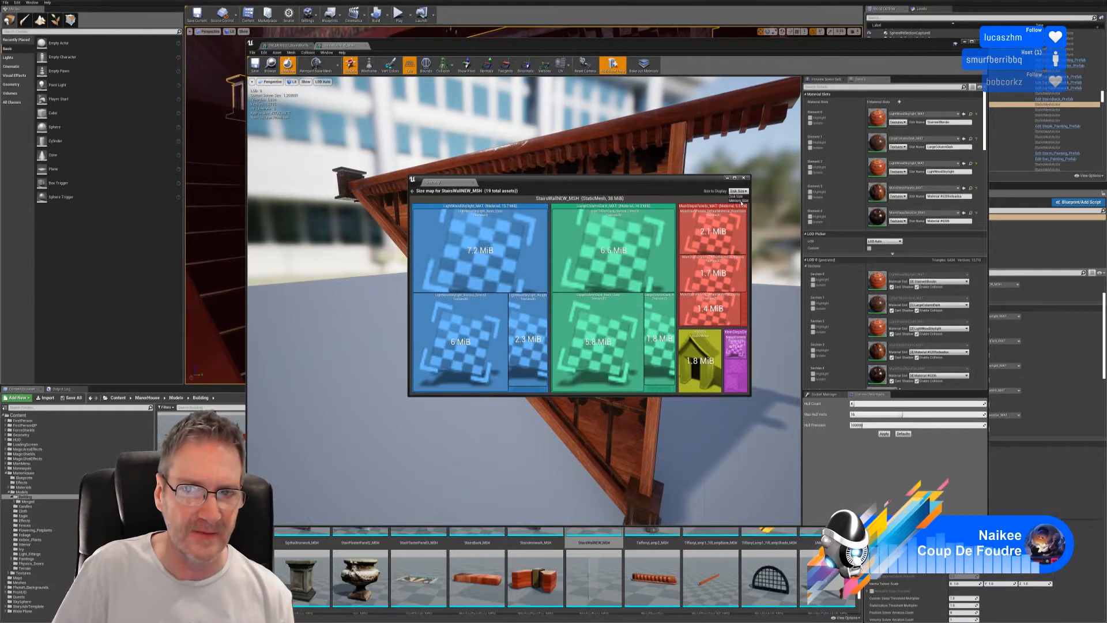
click(738, 201)
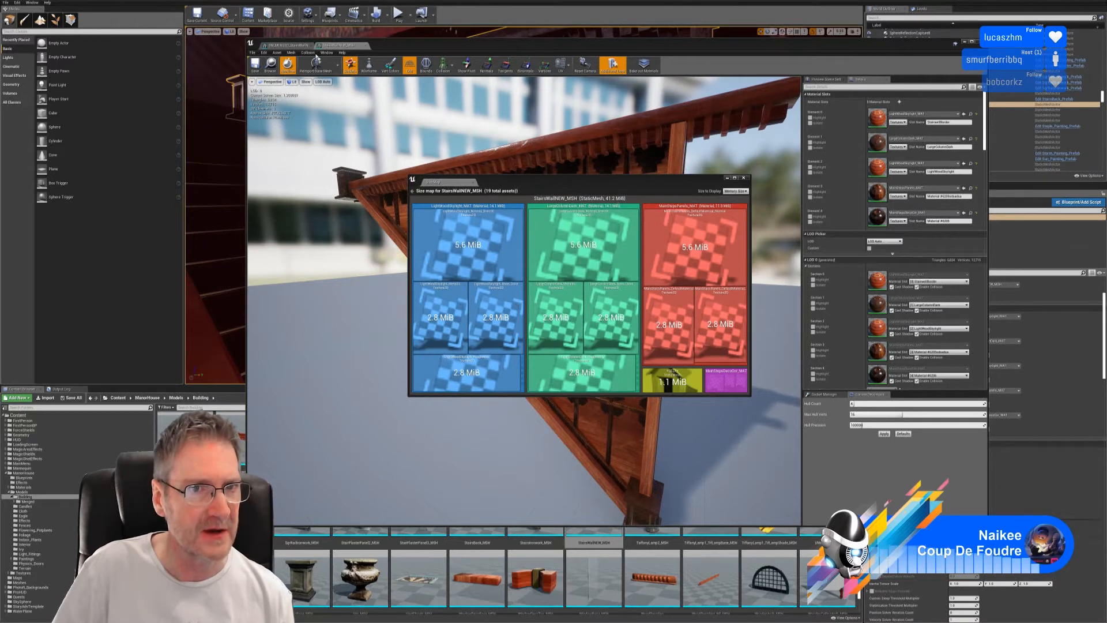
Show the size map of the merged SM_MERGED_StairsWallNEW_MSH mesh, view it by disk size, and return it to memory size.
click(290, 46)
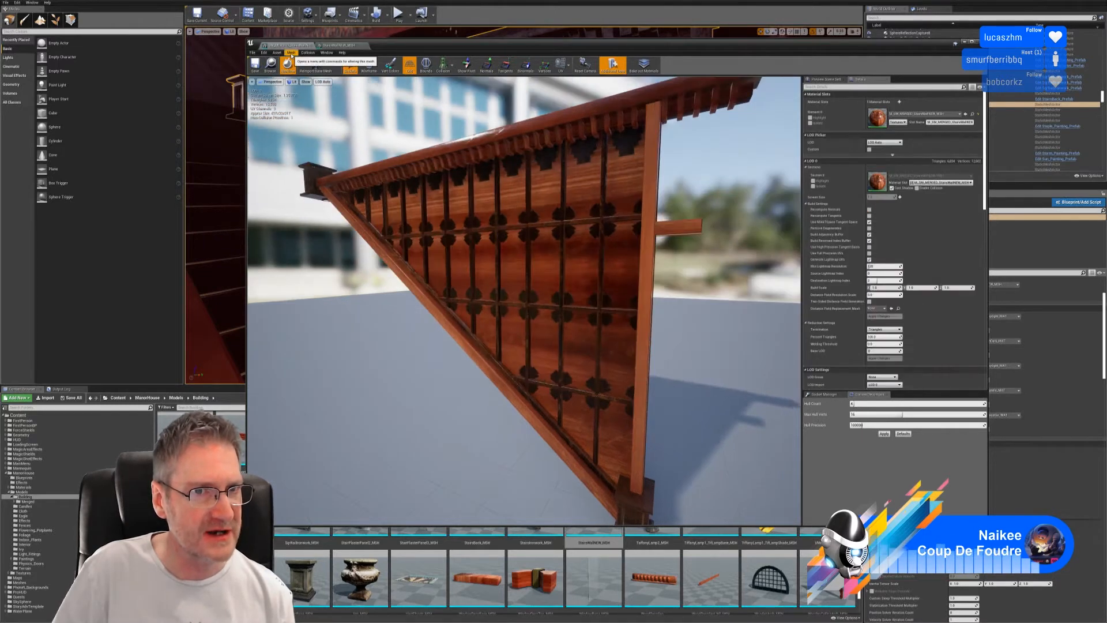
click(276, 53)
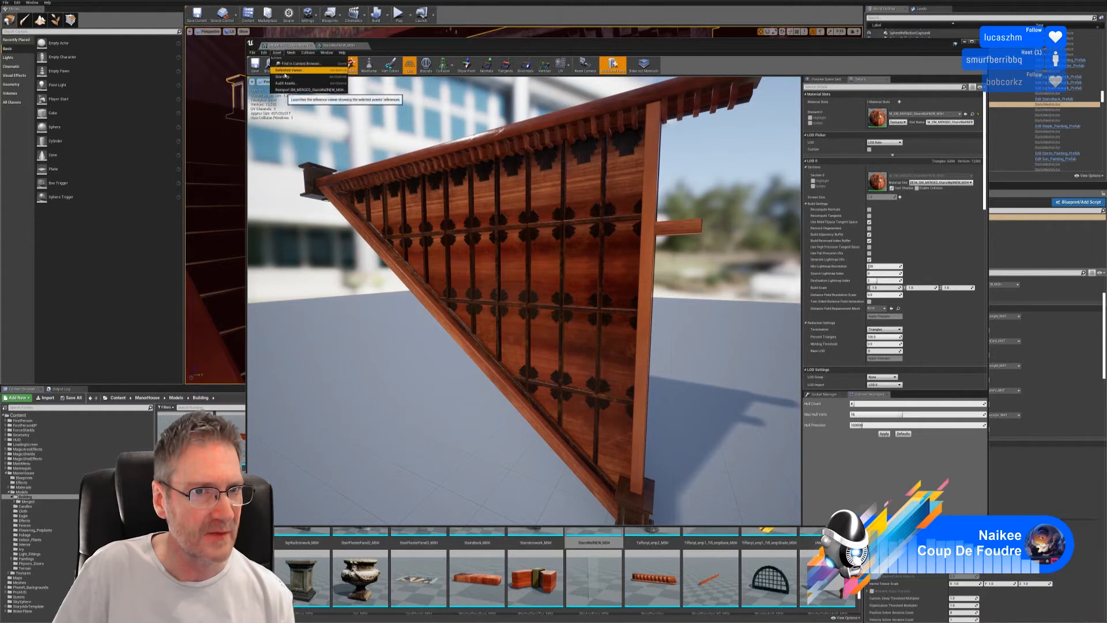
click(284, 76)
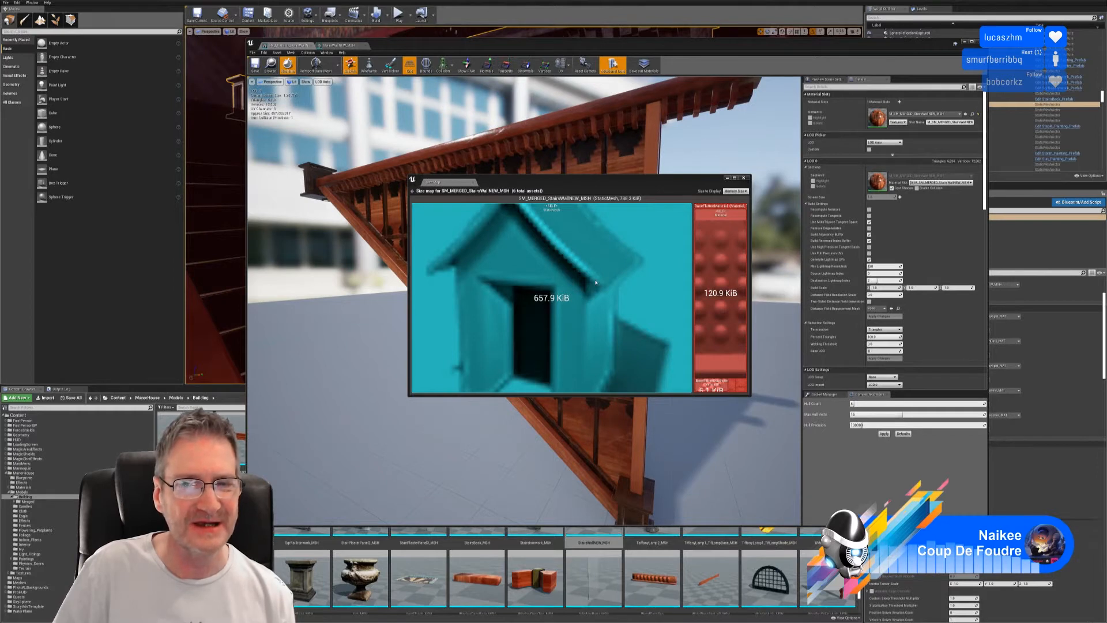
click(736, 191)
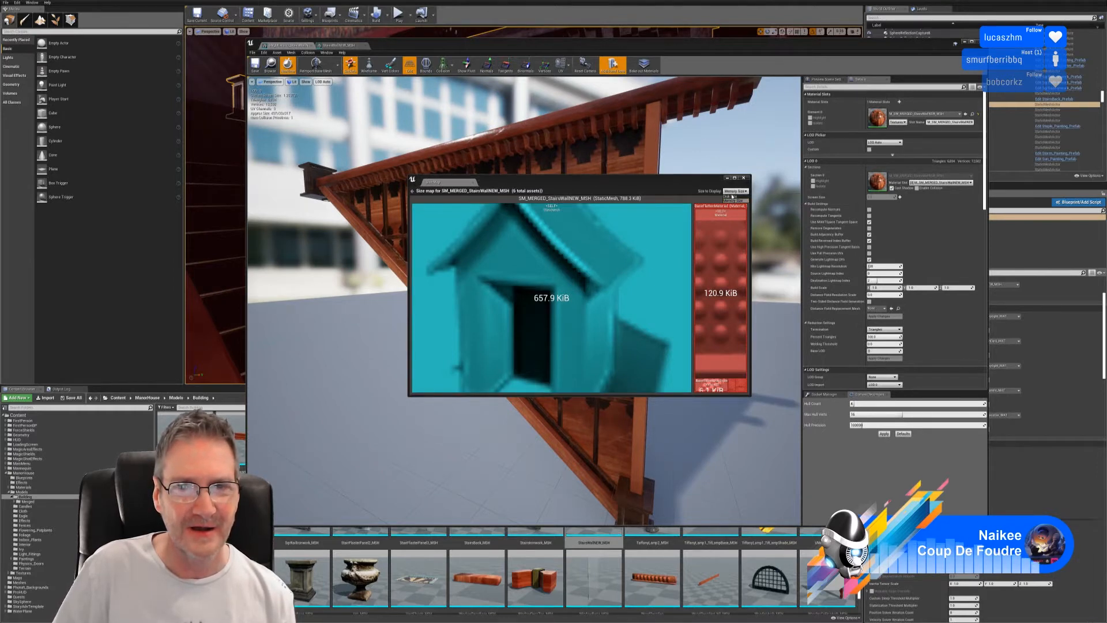
click(729, 195)
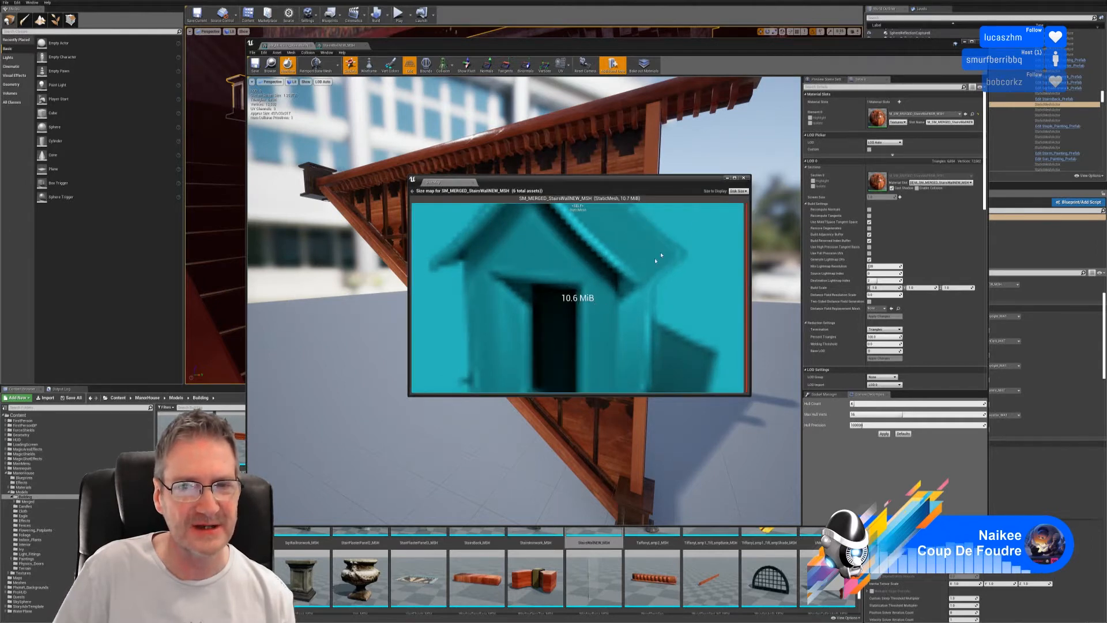
click(738, 191)
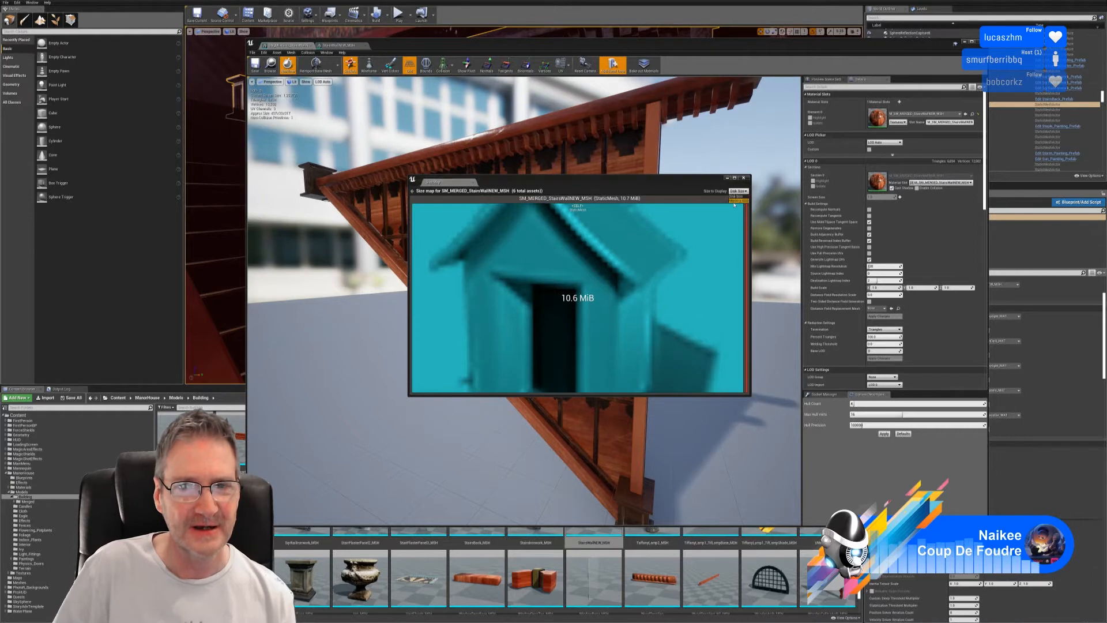
click(735, 202)
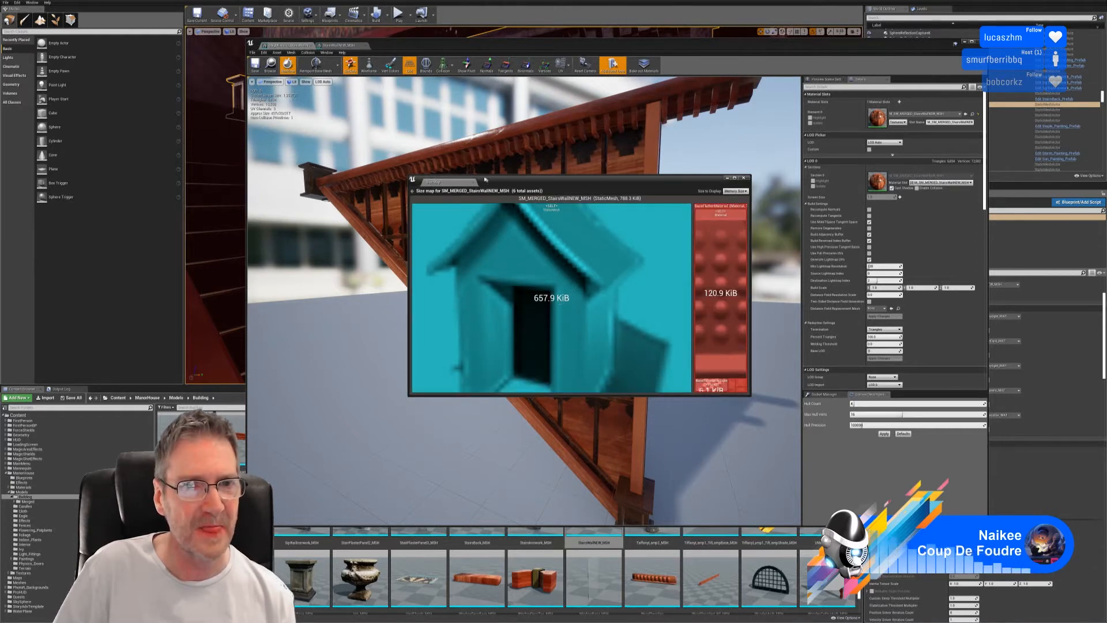
Show the size map of the original StairsWallNEW_MSH mesh, view it by disk size, and return it to memory size.
click(346, 46)
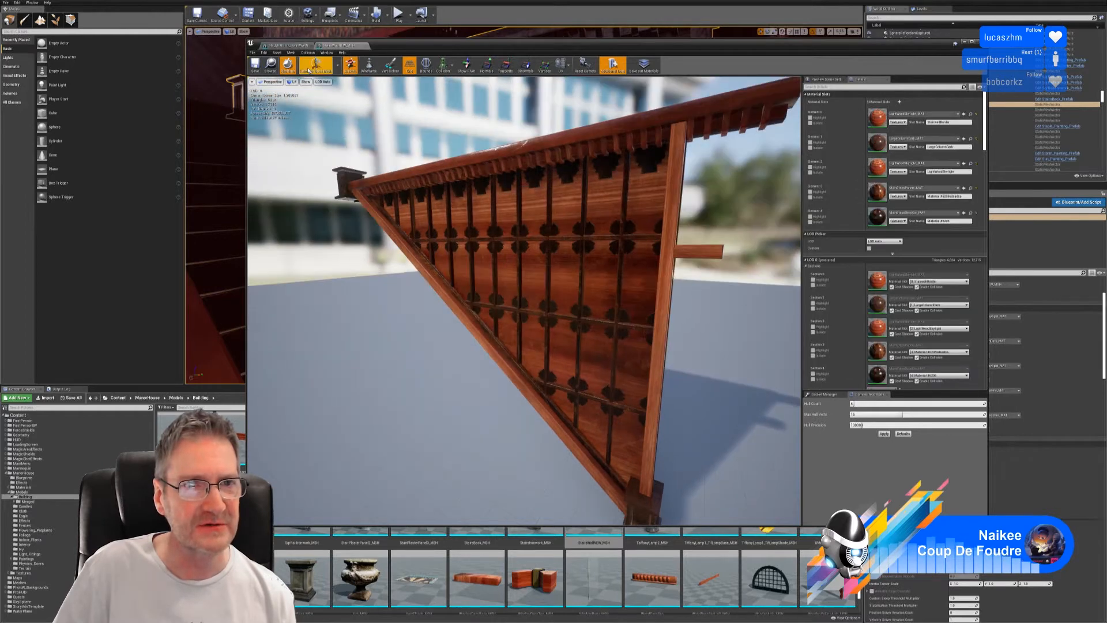
click(277, 52)
click(285, 77)
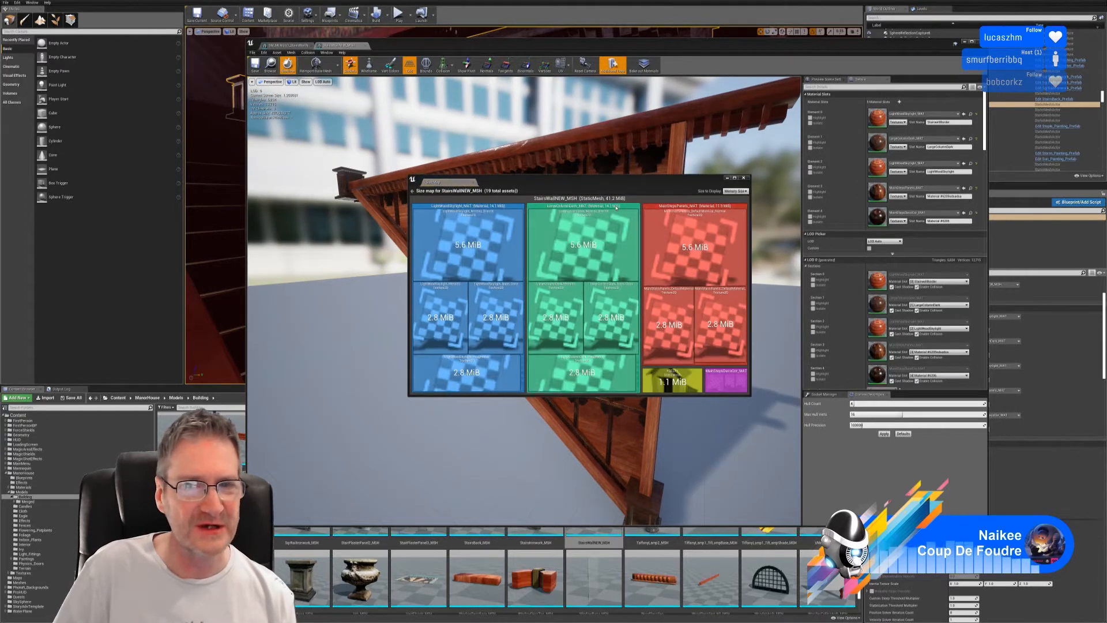
click(735, 191)
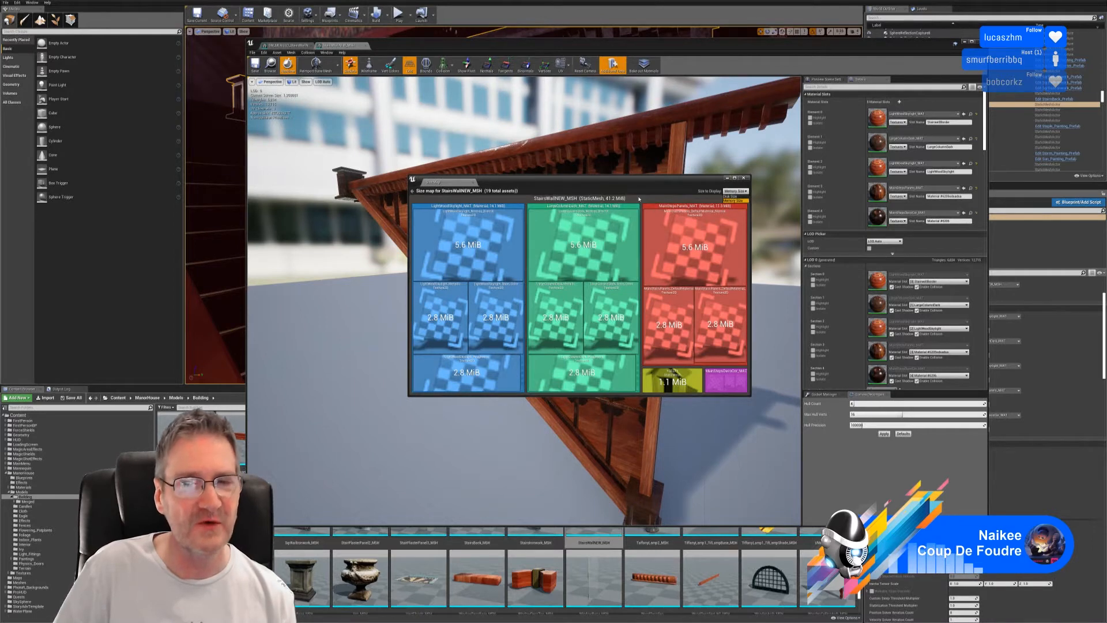
click(640, 198)
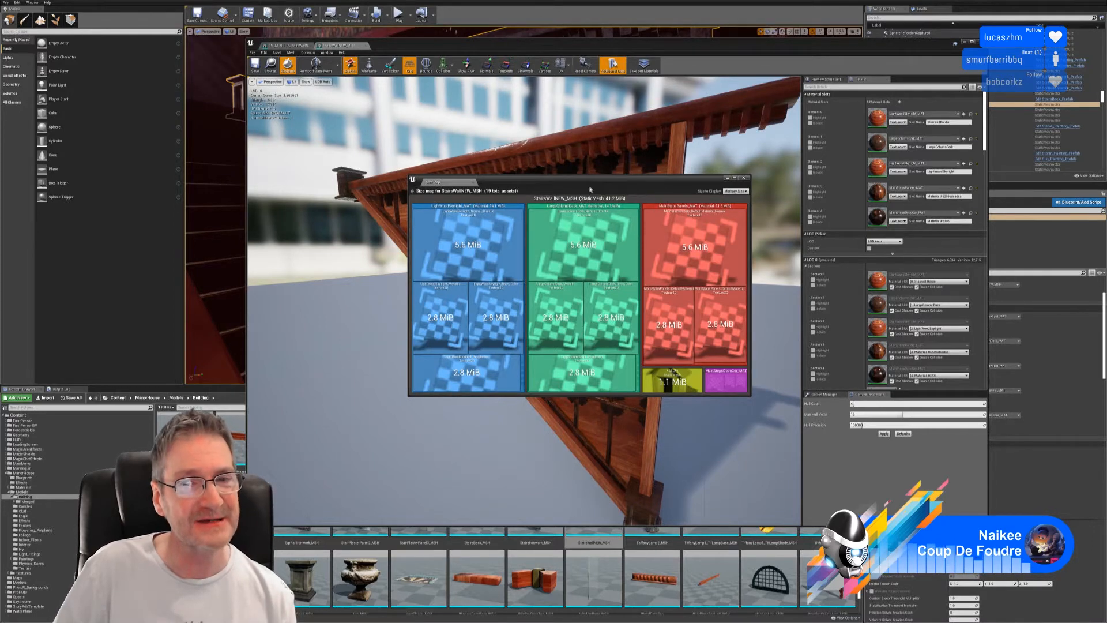
click(736, 191)
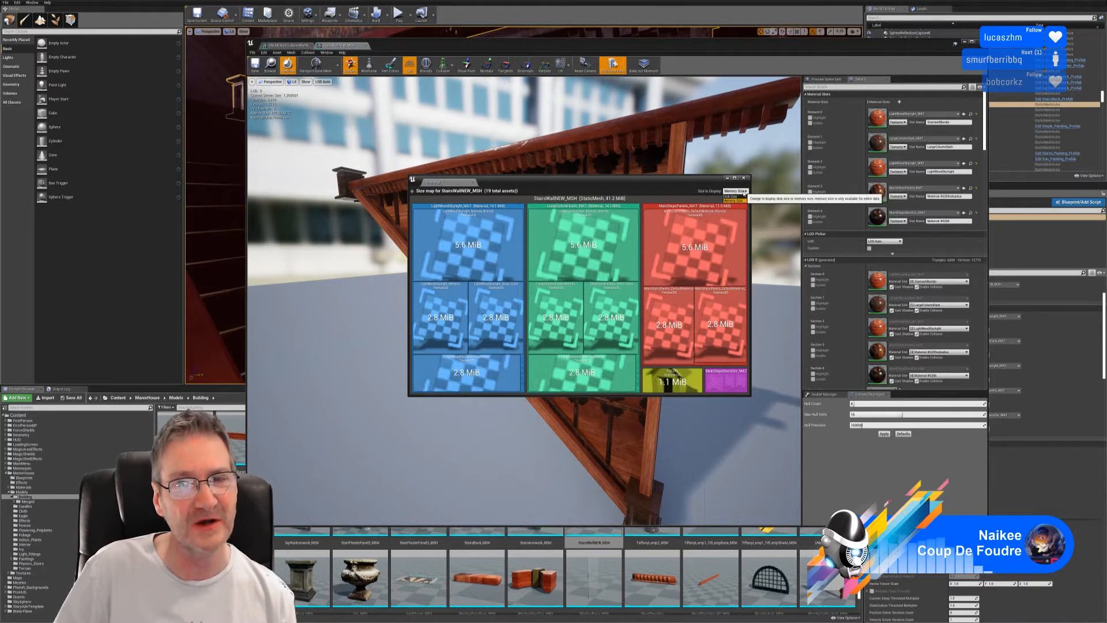
click(731, 196)
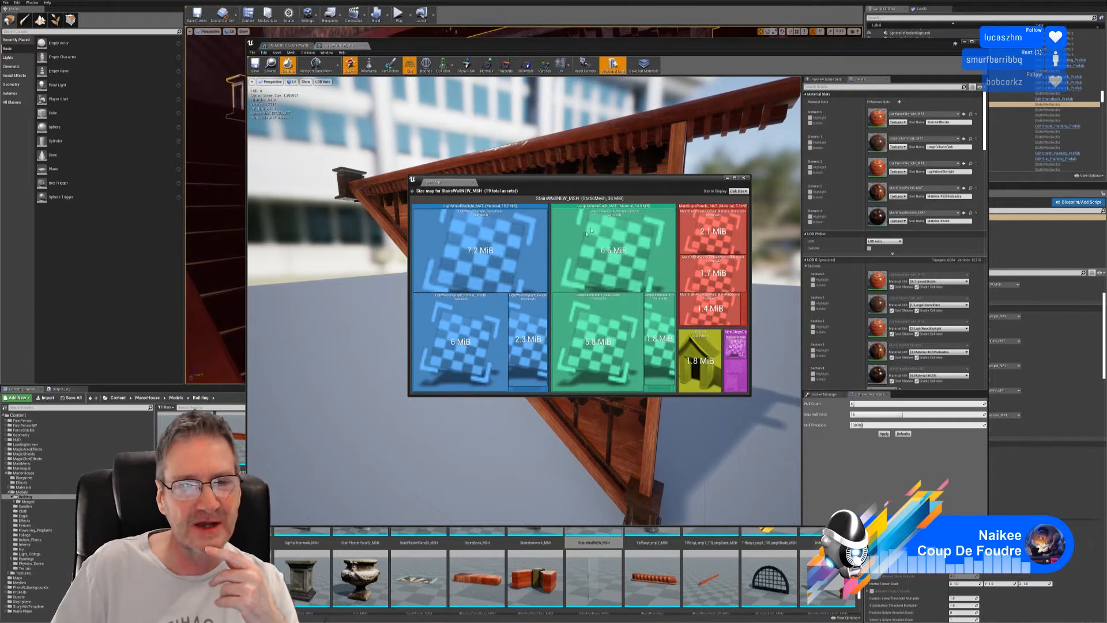
click(738, 191)
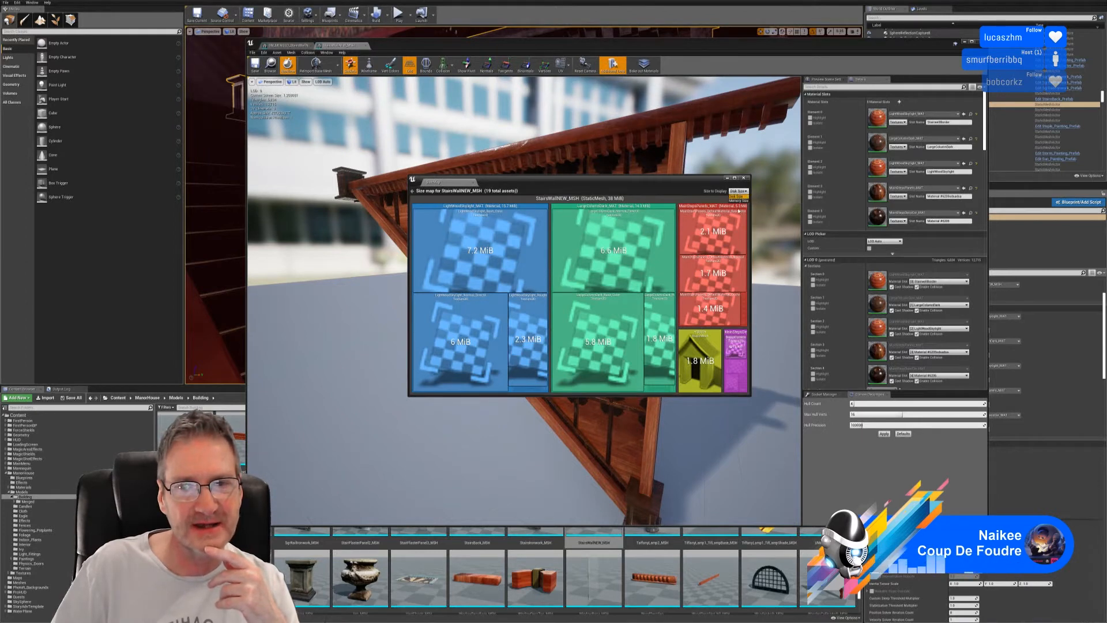
click(738, 200)
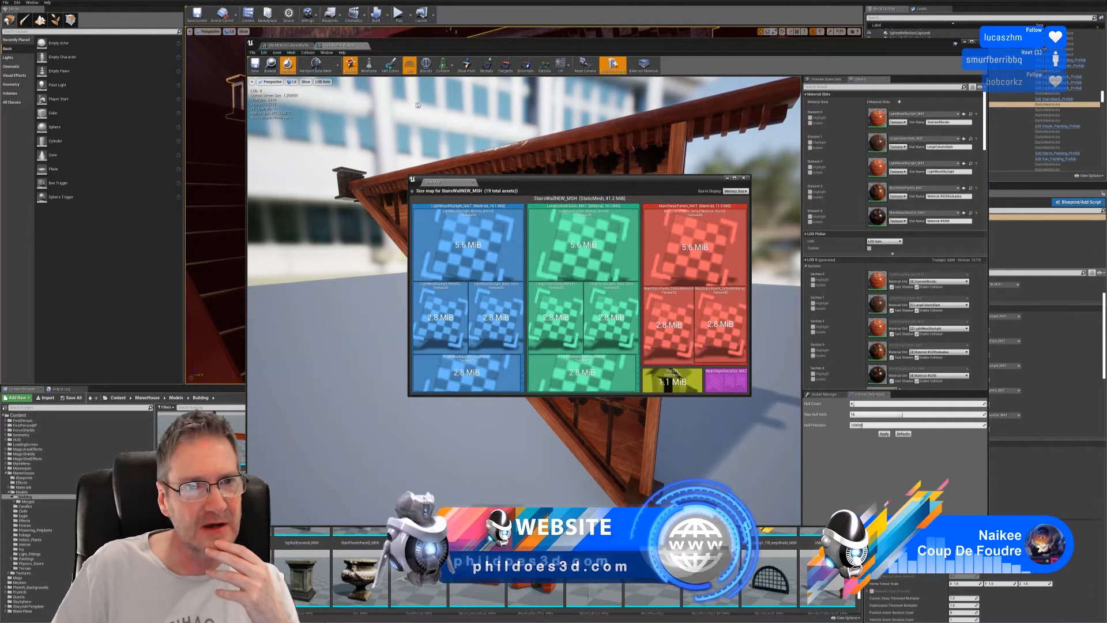
Recheck the merged stair wall's size map by memory size, inspect the mesh in its preview, and return to the level.
click(293, 46)
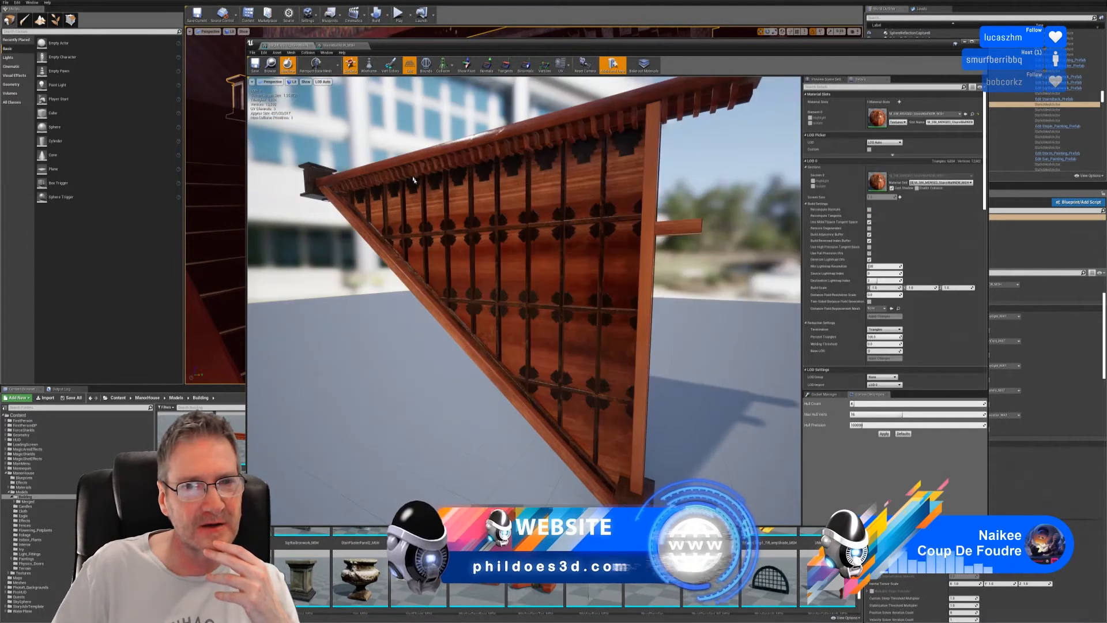
click(278, 52)
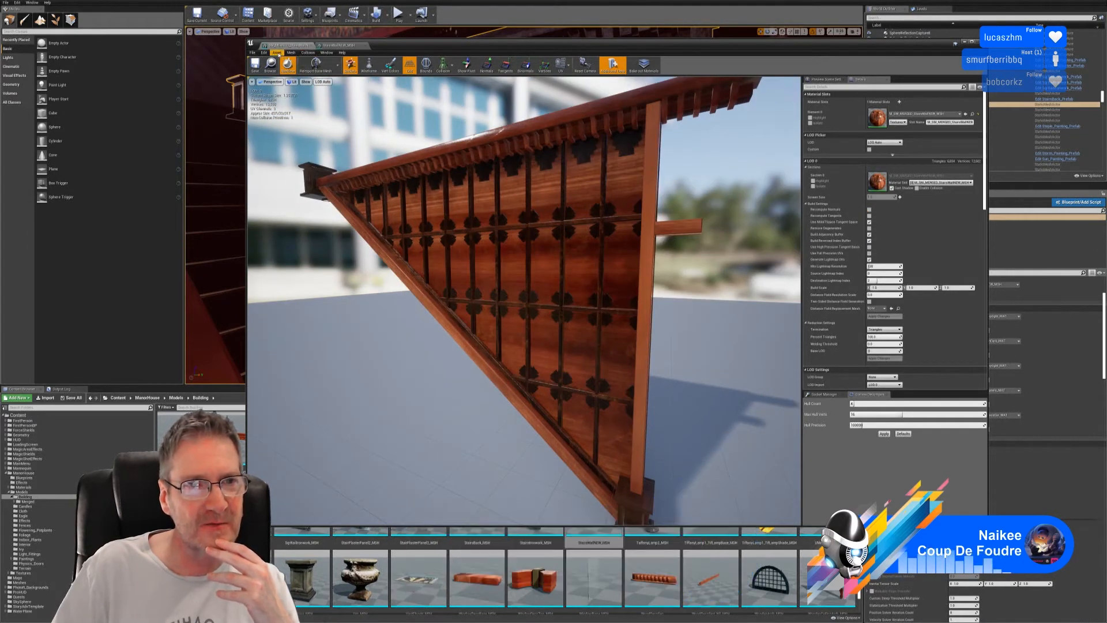
click(323, 100)
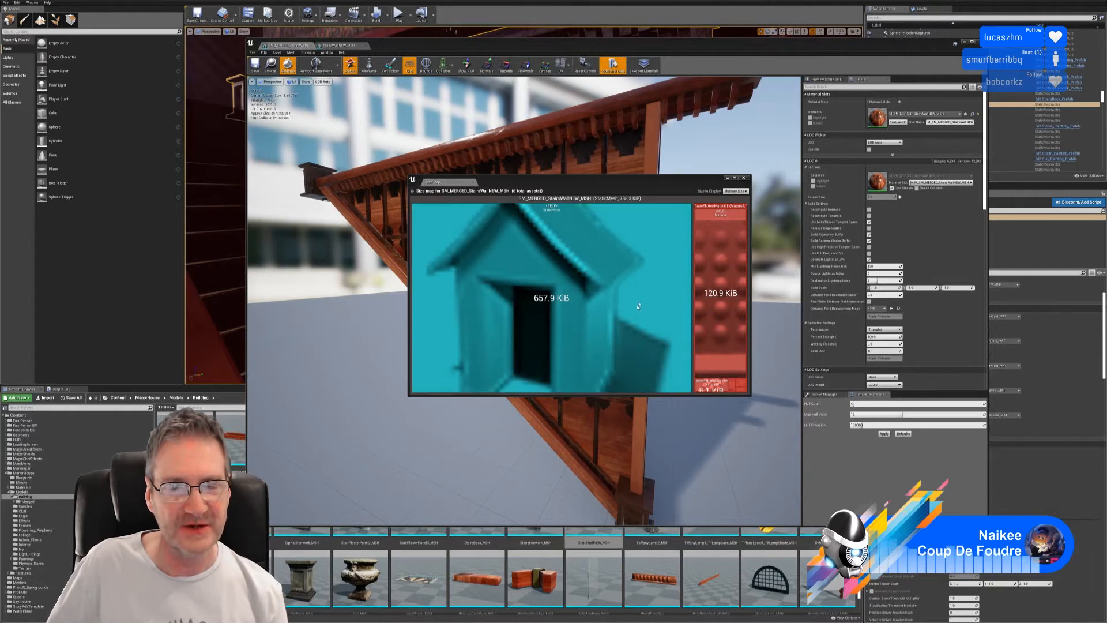
click(746, 178)
middle_drag(563, 265, 558, 213)
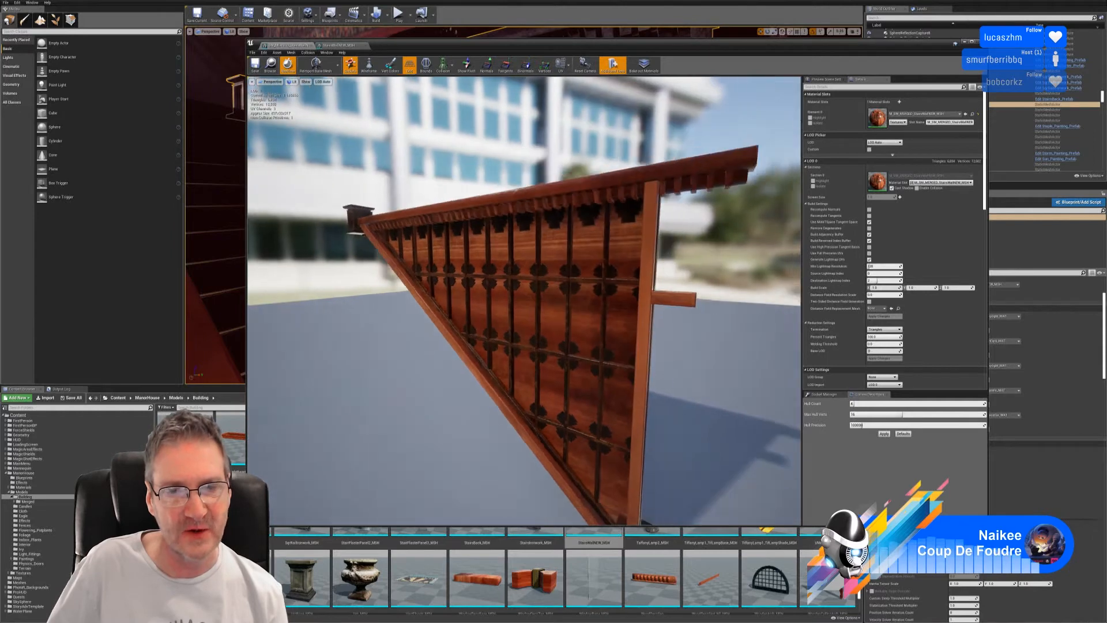
mouse_move(563, 270)
mouse_down()
mouse_move(575, 323)
mouse_move(575, 277)
mouse_up()
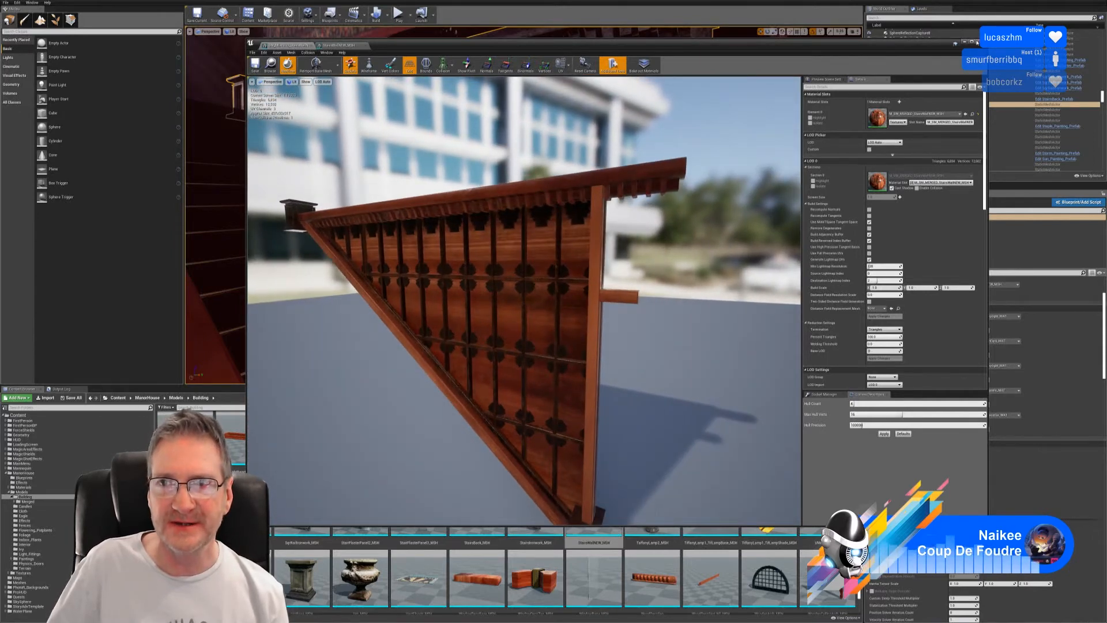
click(978, 41)
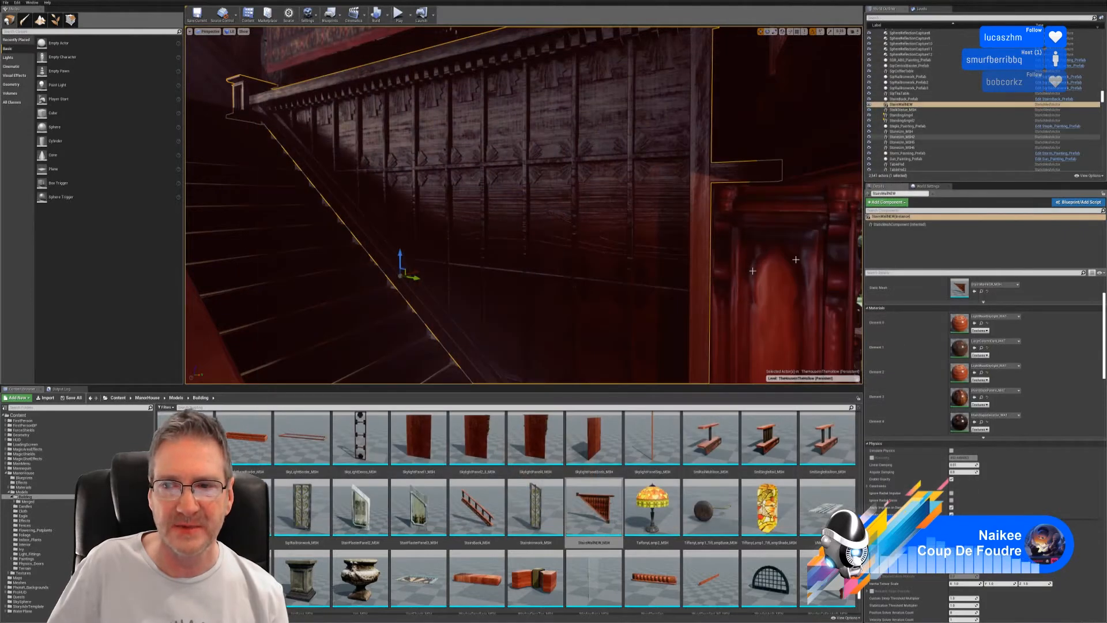
Replace the staircase side wall's static mesh with SM_MERGED_StairsWallNEW_MSH from the Merged folder, inspect it in the level, and deselect it.
click(28, 501)
click(831, 441)
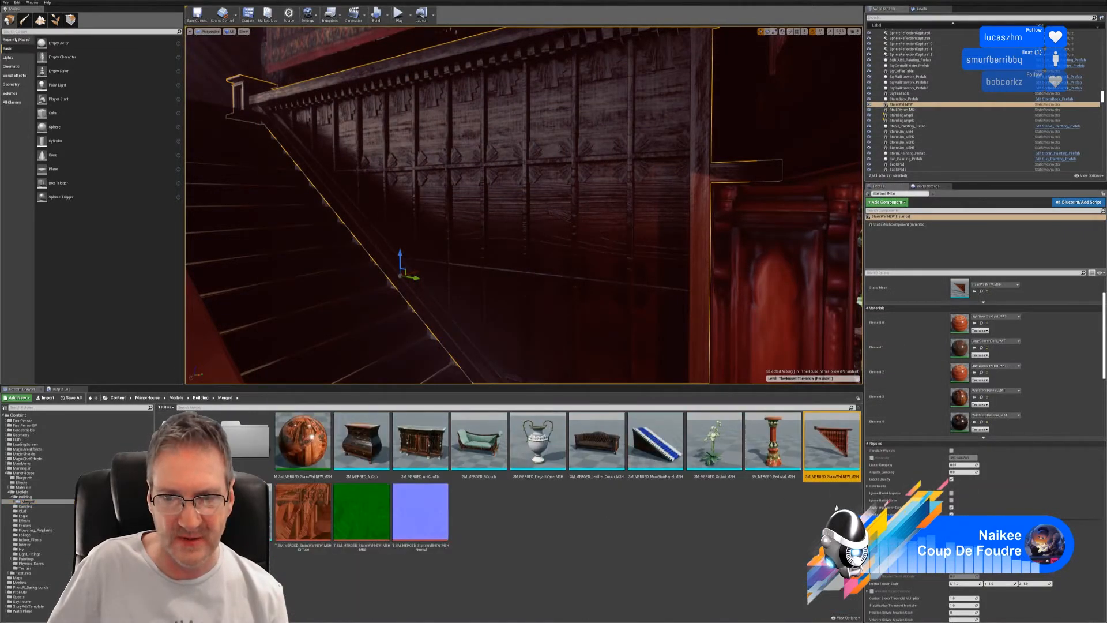
click(974, 291)
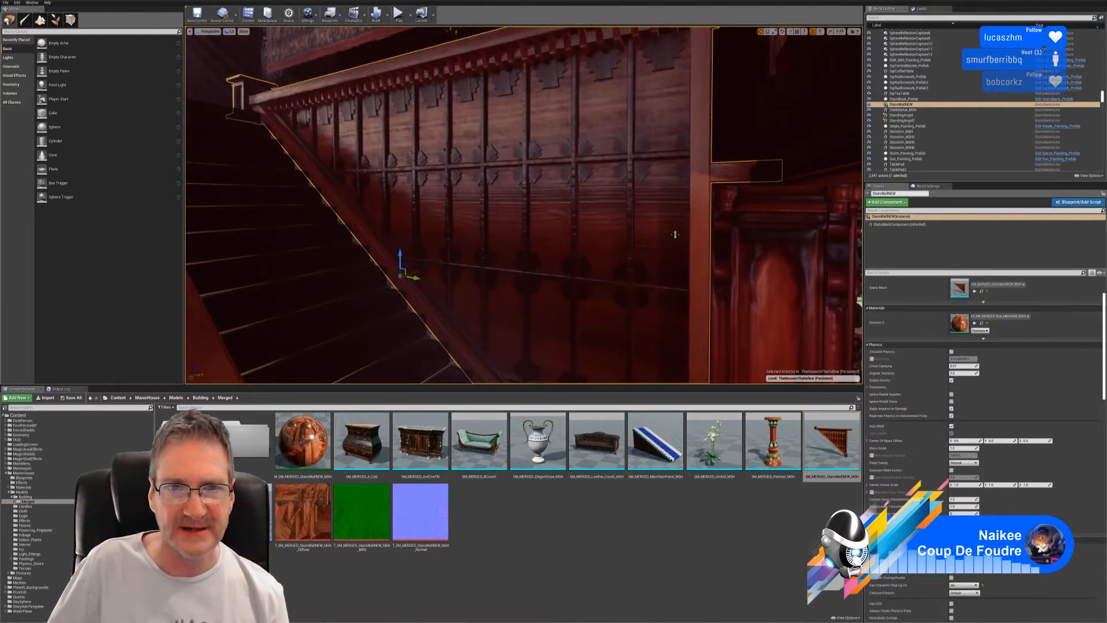
right_drag(552, 219, 539, 185)
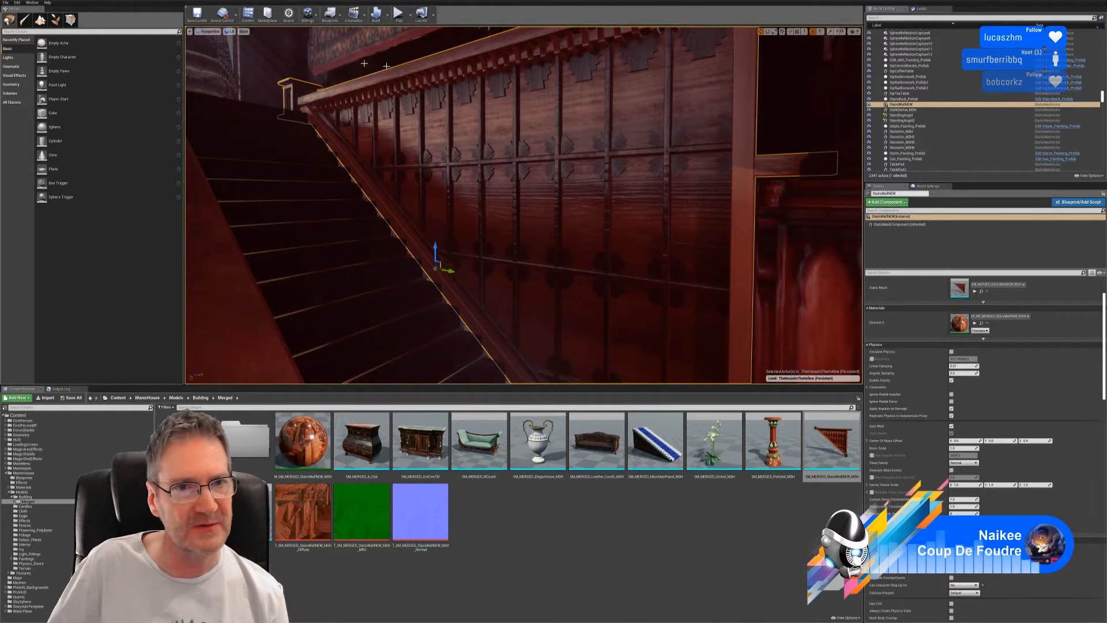
right_drag(615, 197, 651, 229)
key(Escape)
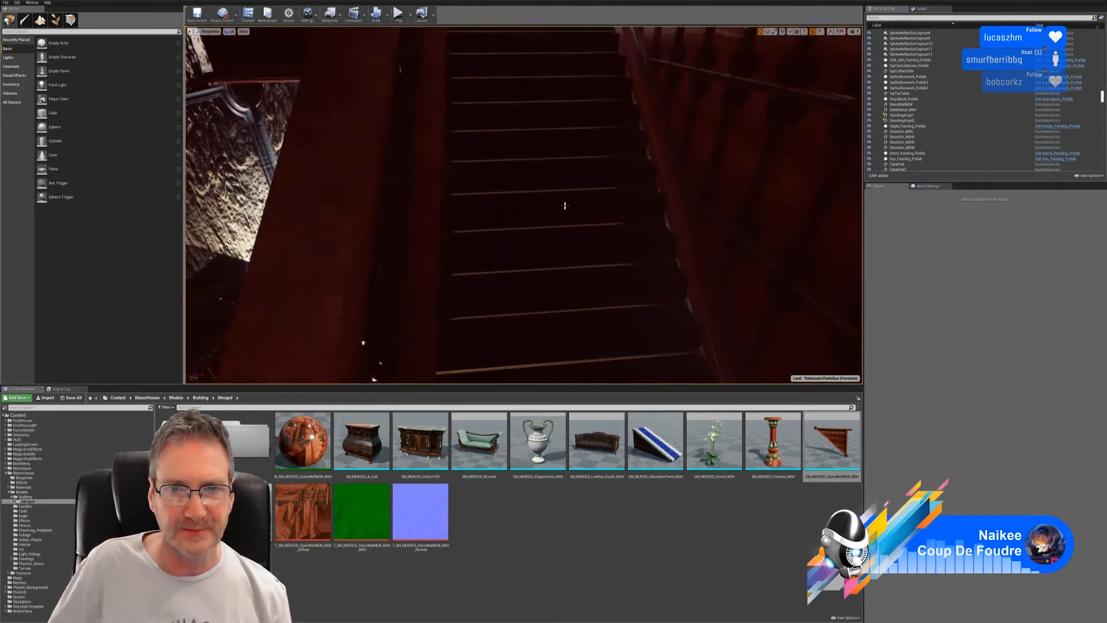
Check the stair treads' mesh and material, and select the panelled wall under the stairs to examine its materials.
click(559, 200)
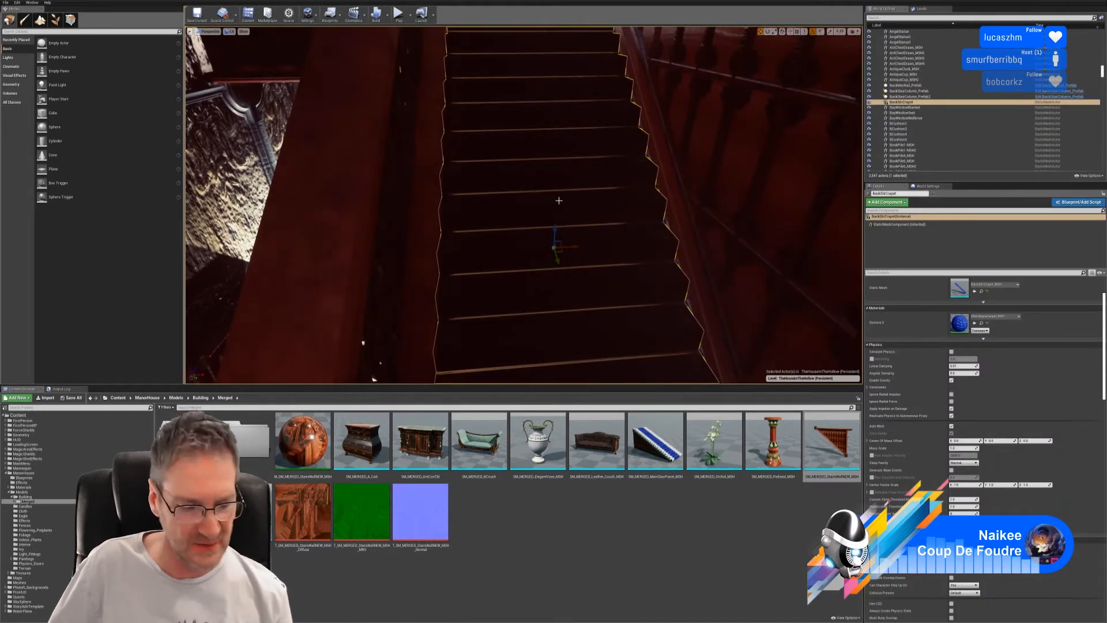
key(Escape)
mouse_move(558, 200)
right_down()
mouse_move(611, 202)
mouse_move(593, 192)
mouse_move(464, 232)
mouse_move(474, 219)
mouse_move(515, 227)
mouse_move(556, 207)
mouse_move(567, 186)
mouse_move(544, 183)
right_up()
key(w)
key(s)
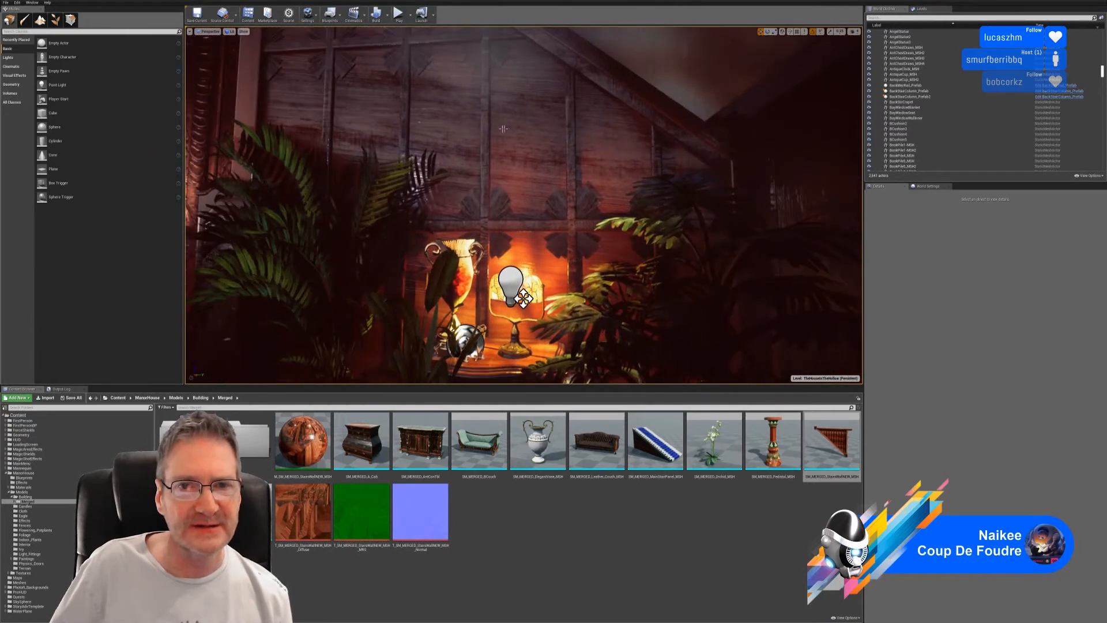
click(483, 131)
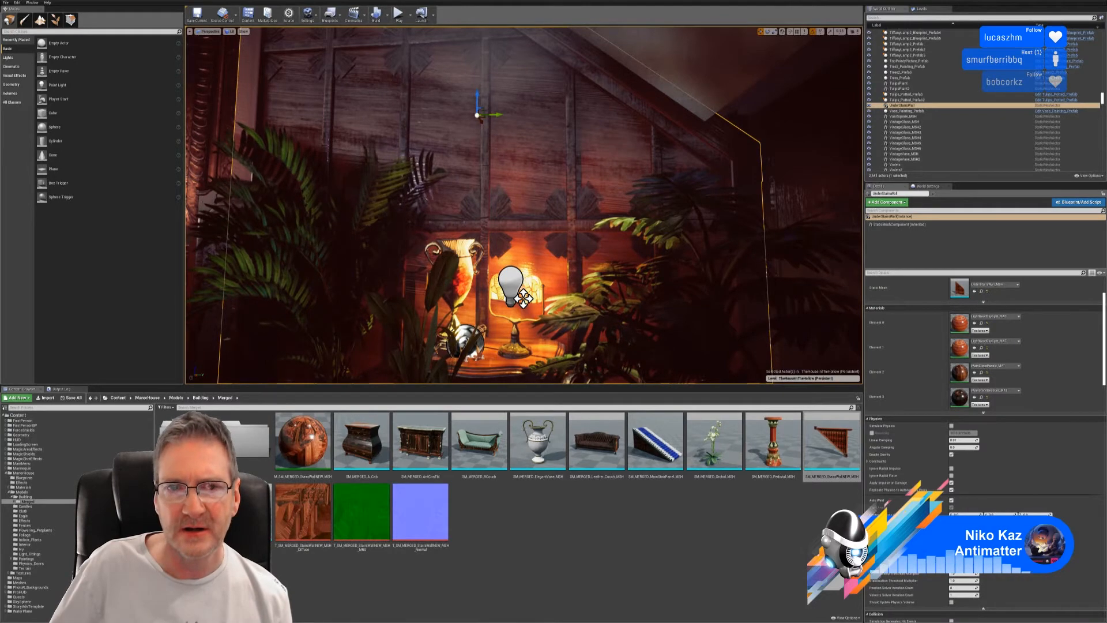
Return to the staircase side wall, check its merged mesh and single material, and deselect it.
right_drag(540, 197, 528, 199)
key(e)
key(e)
right_drag(528, 328, 517, 169)
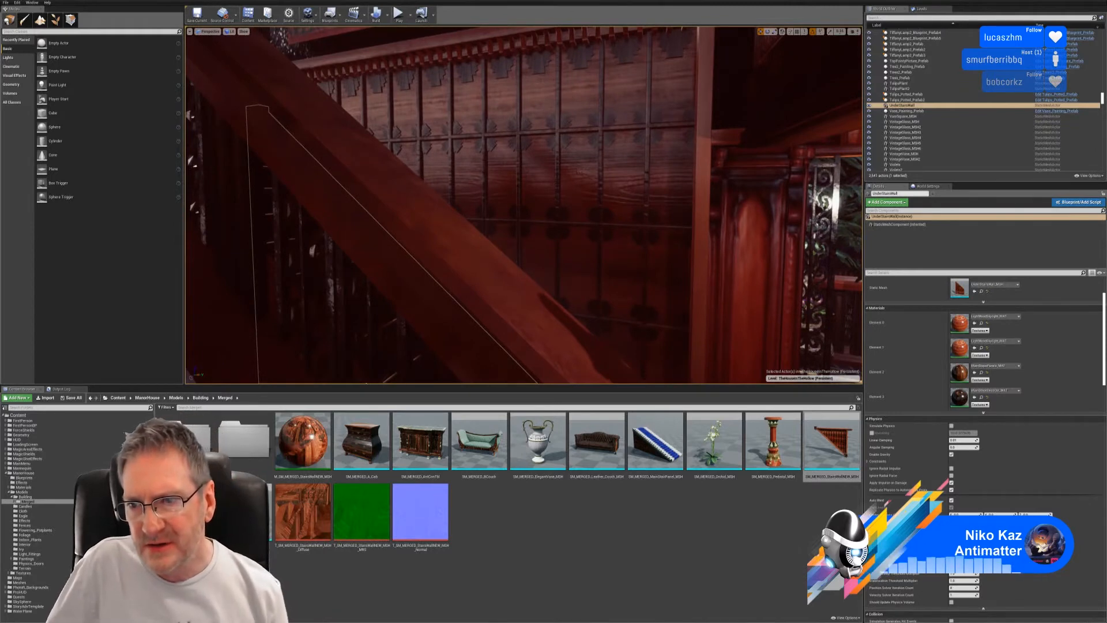
click(550, 136)
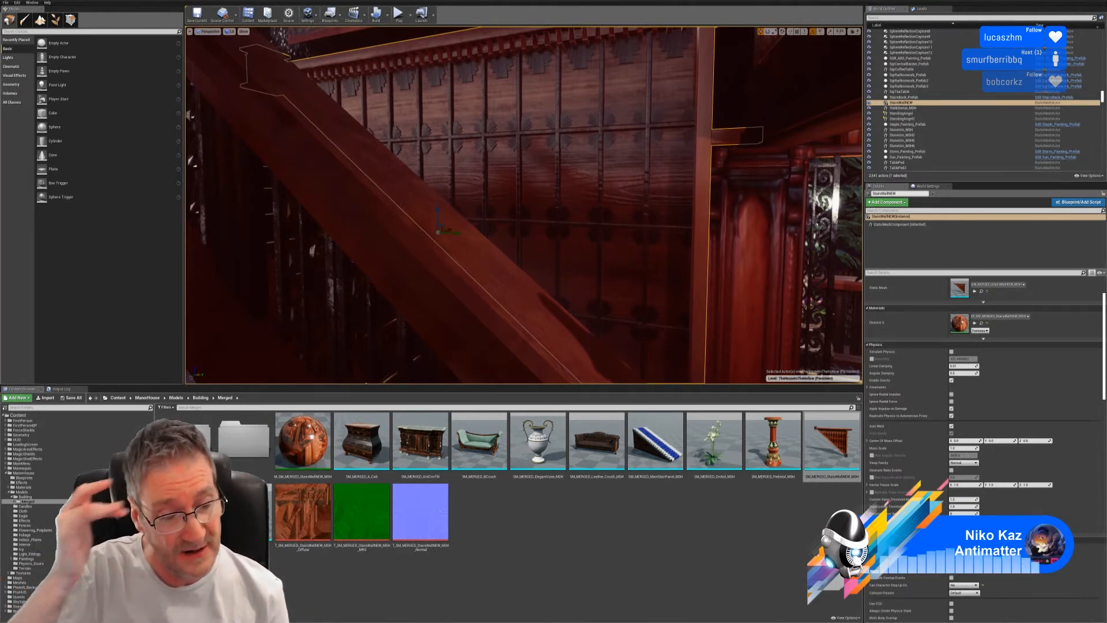
key(Escape)
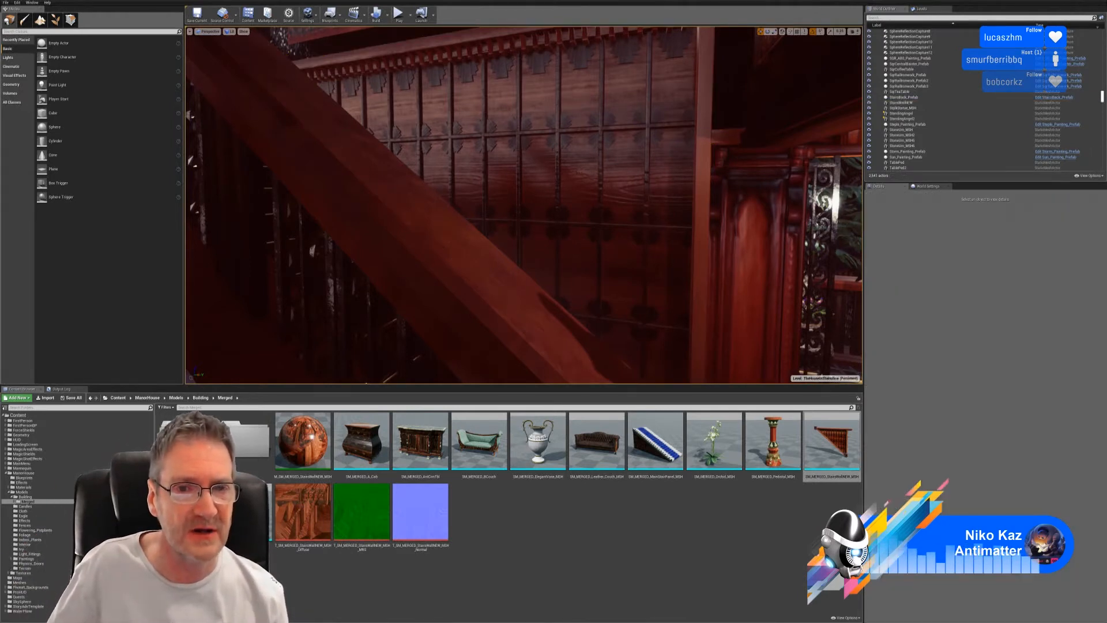
Go back beneath the stairs and select the panelled under-stairs wall behind the plants and lamp.
mouse_move(524, 205)
right_down()
mouse_move(473, 231)
mouse_move(346, 242)
mouse_move(409, 236)
mouse_move(444, 156)
mouse_move(429, 162)
mouse_move(582, 158)
mouse_move(580, 196)
mouse_move(511, 283)
mouse_move(523, 269)
mouse_move(551, 312)
mouse_move(634, 288)
mouse_move(733, 294)
mouse_move(663, 271)
mouse_move(646, 305)
mouse_move(611, 300)
right_up()
click(598, 182)
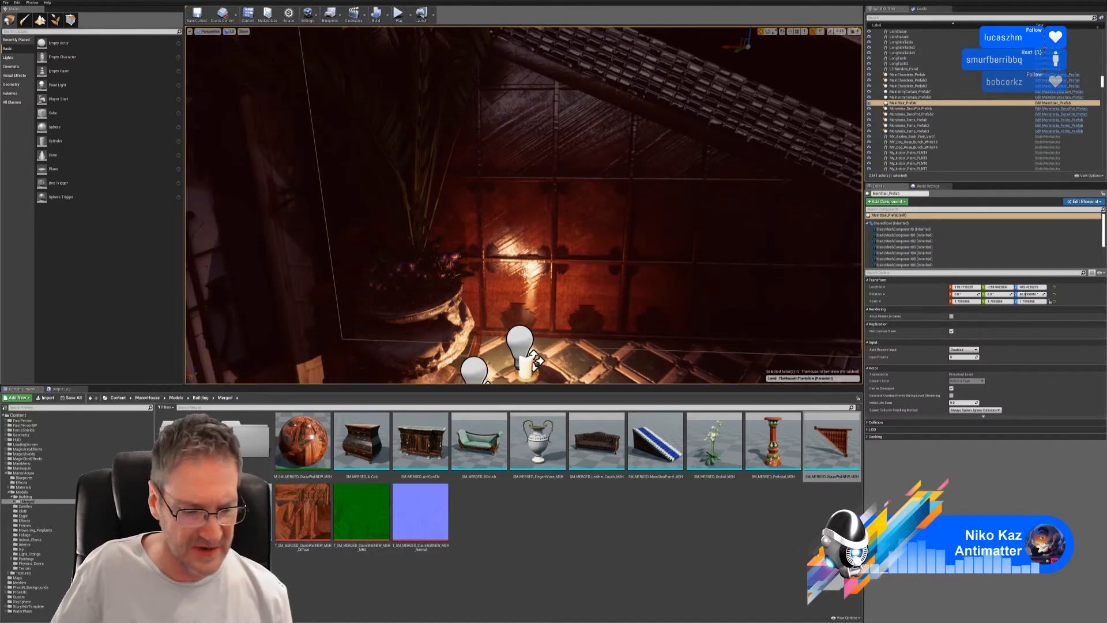
key(Escape)
right_drag(548, 196, 589, 213)
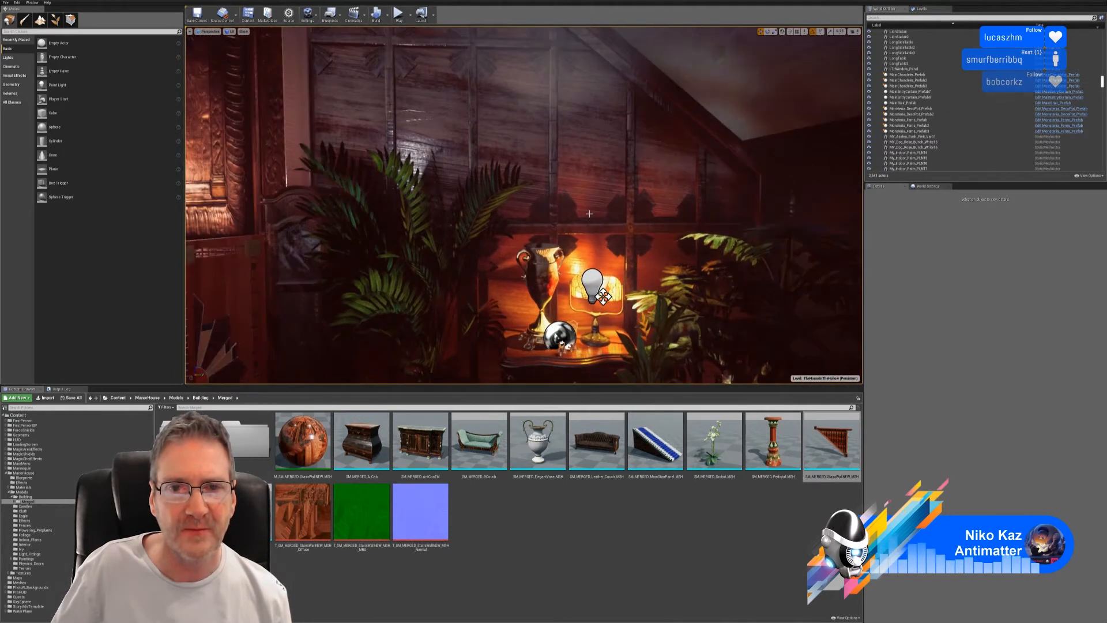
click(555, 150)
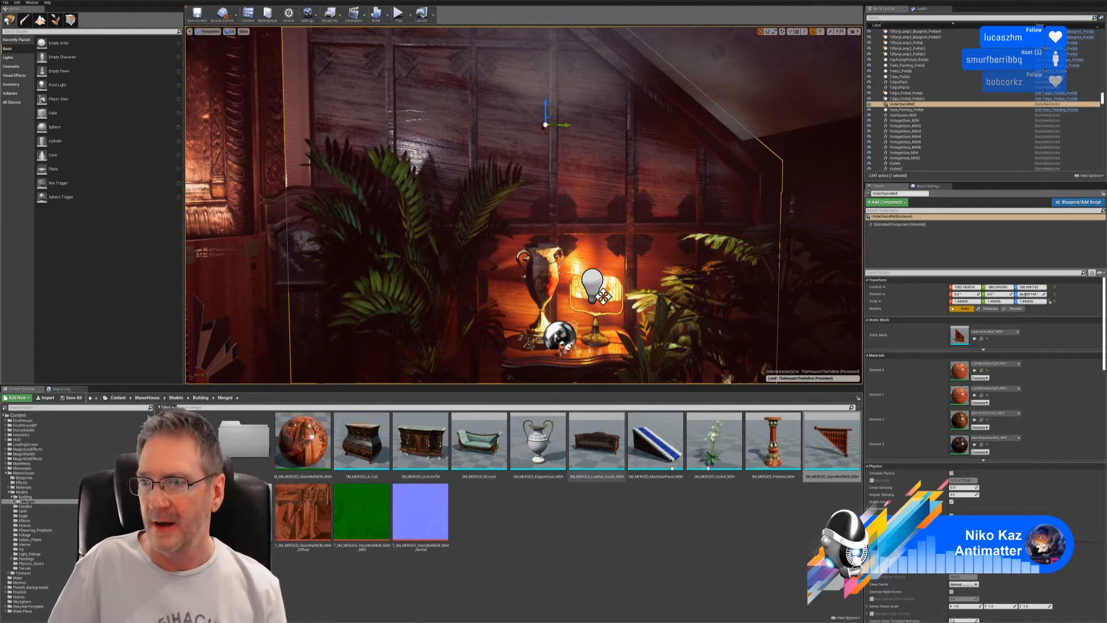
mouse_move(815, 453)
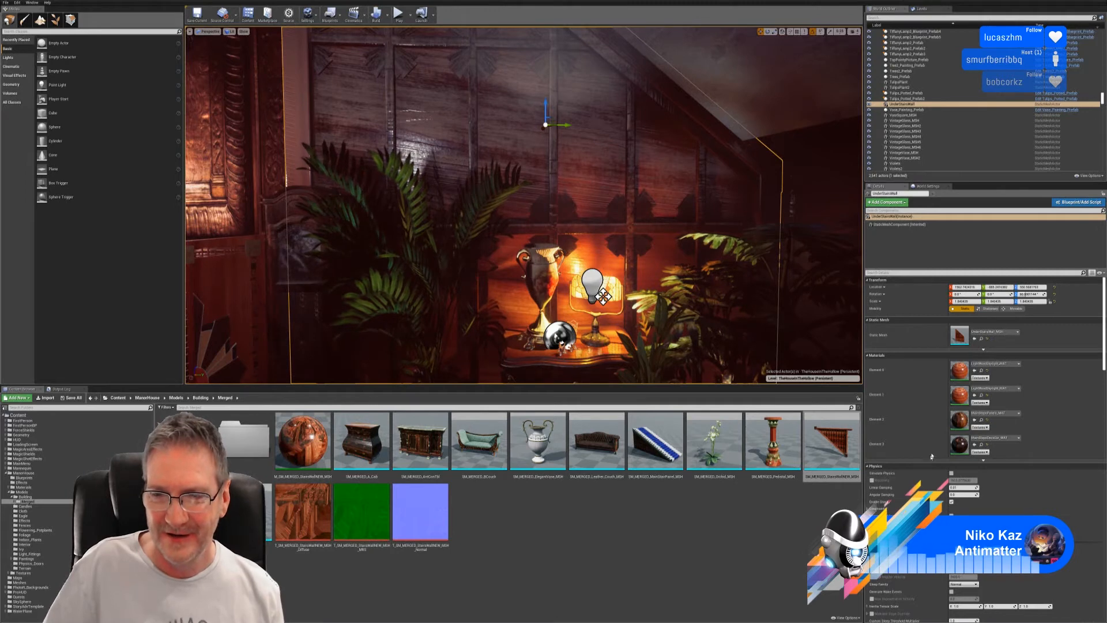
Replace the staircase wall copy standing outdoors with a new instance of the under-stairs wall mesh from the Building folder.
click(981, 339)
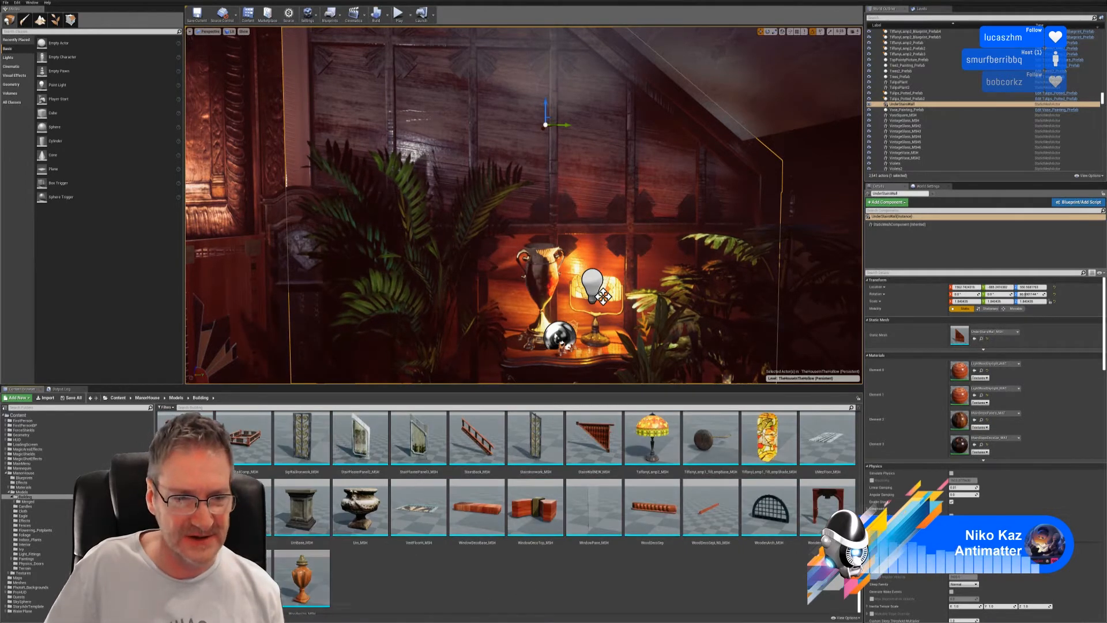
key(Escape)
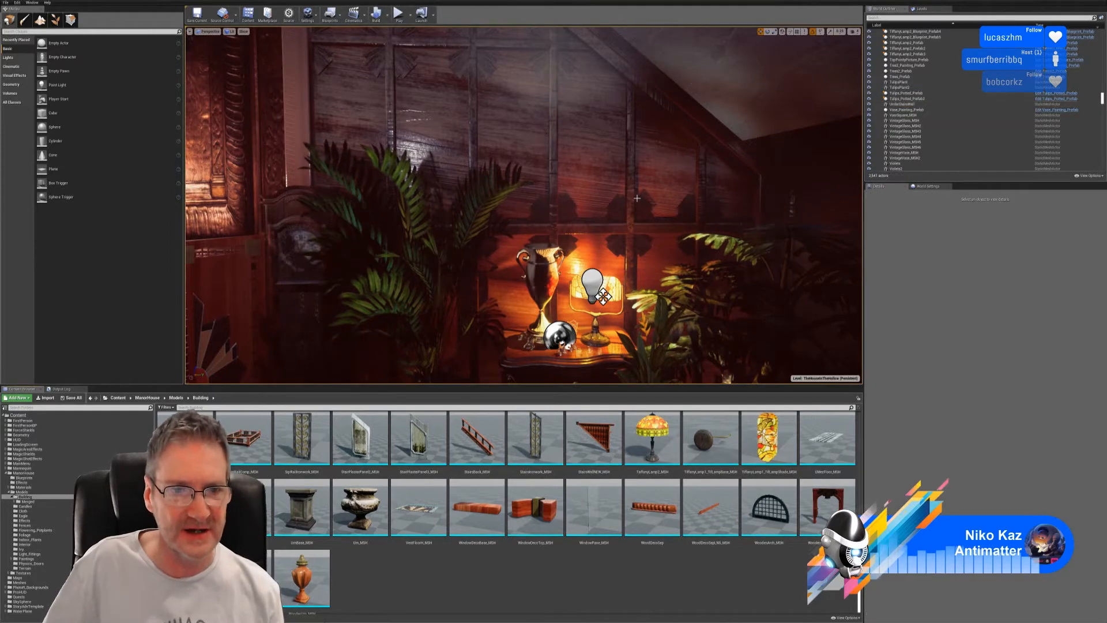
mouse_move(523, 205)
right_down()
mouse_move(346, 236)
mouse_move(323, 219)
mouse_move(635, 216)
mouse_move(652, 205)
right_up()
right_drag(402, 93, 222, 98)
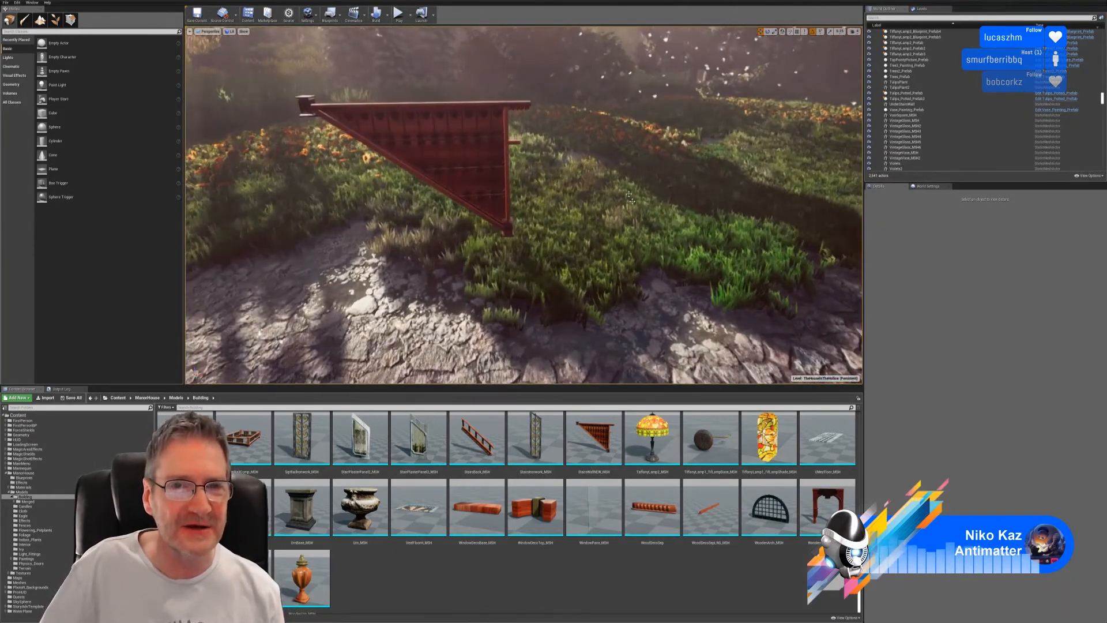
click(490, 107)
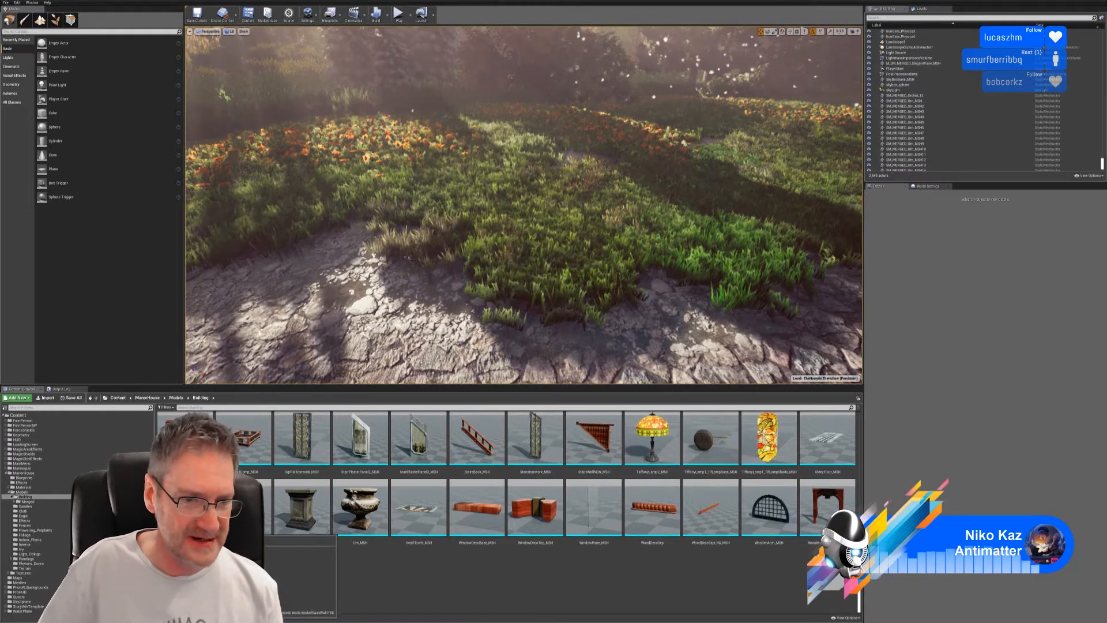
drag(210, 510, 408, 64)
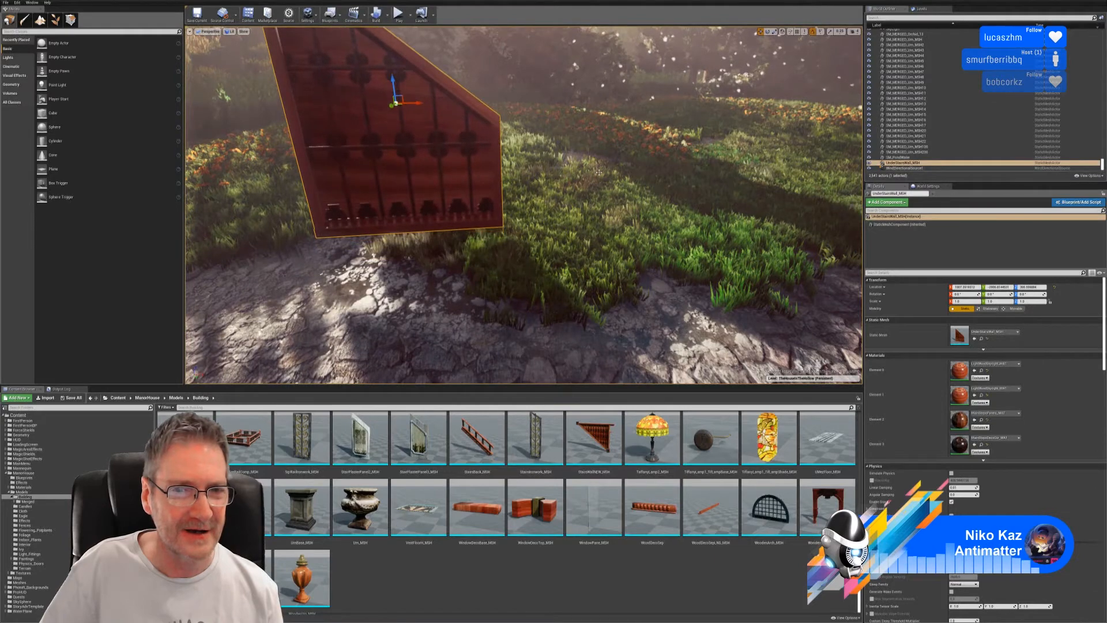
Open Merge Actors for the placed under-stairs wall and review the merge settings alongside the wall's material slots.
right_drag(407, 65, 353, 46)
key(w)
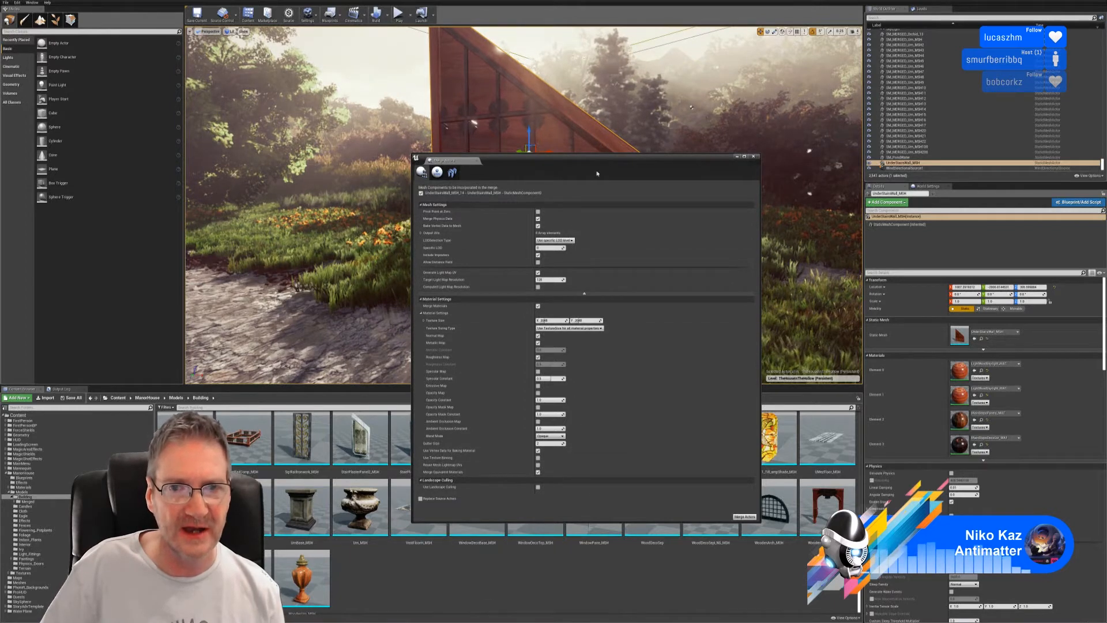
right_drag(565, 99, 660, 120)
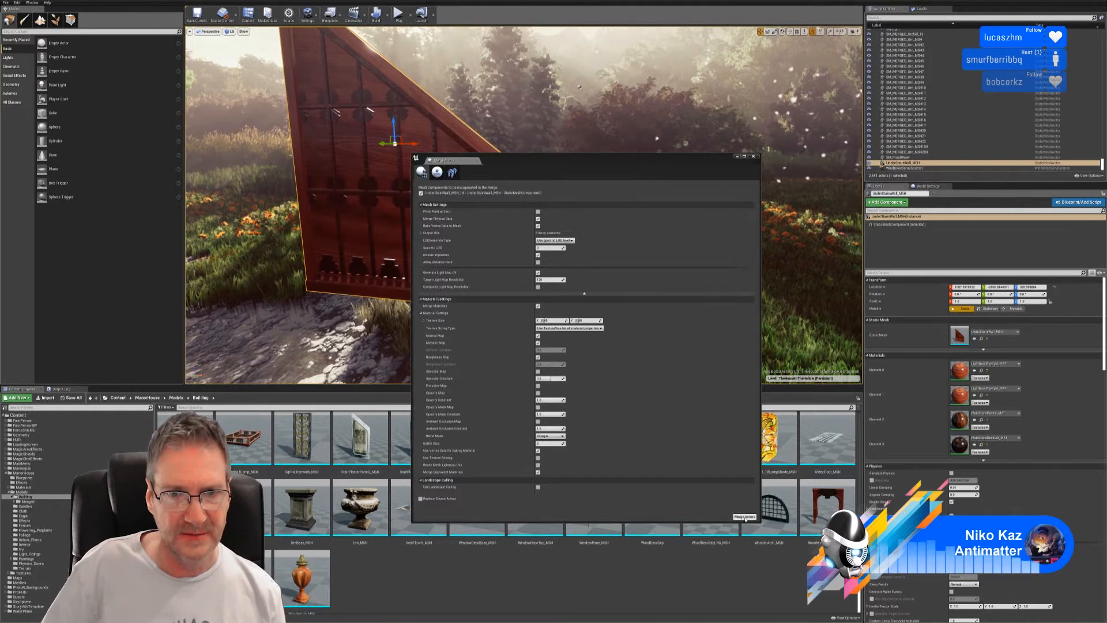
scroll(986, 375, down, 3)
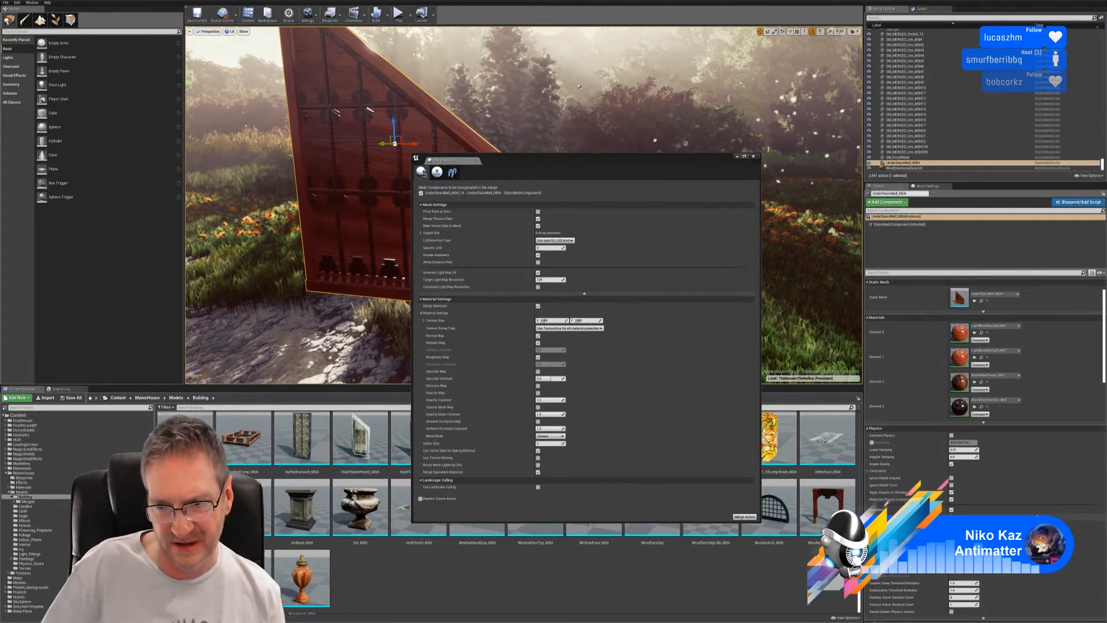
scroll(981, 404, down, 5)
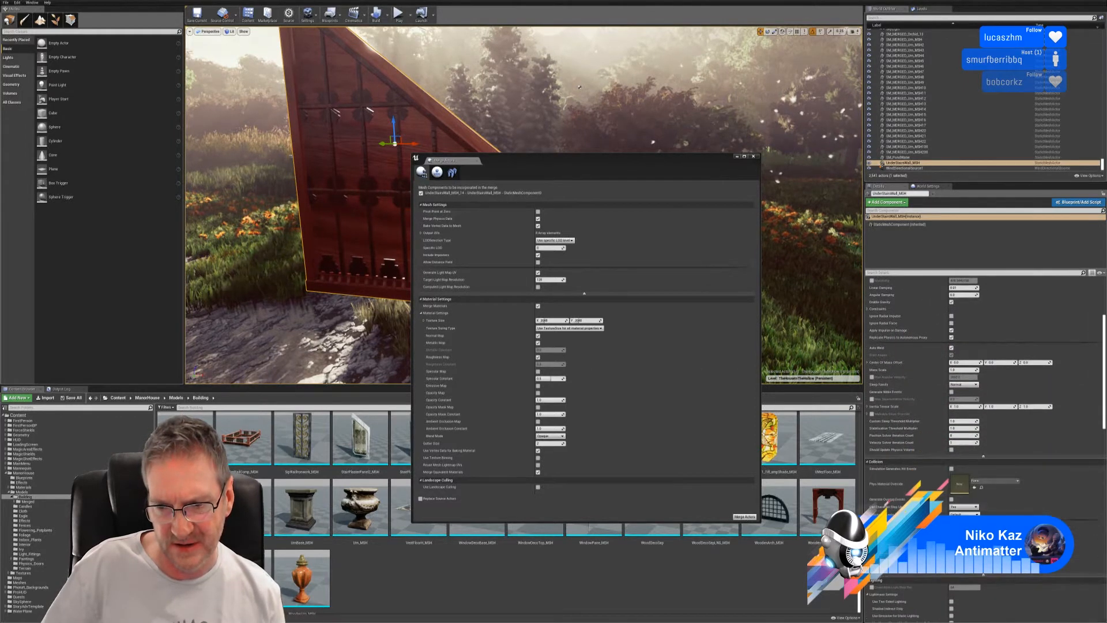
scroll(985, 375, up, 8)
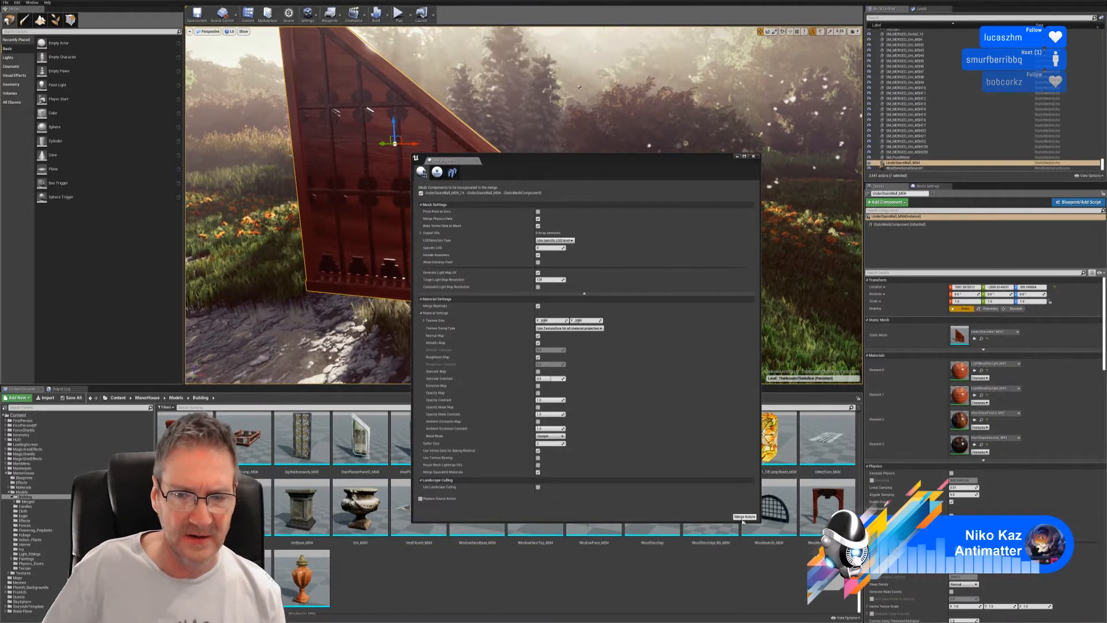
Merge the under-stairs wall and save it as SM_MERGED_UnderStairsWall_MSH in the Models/Building/Merged folder.
click(743, 517)
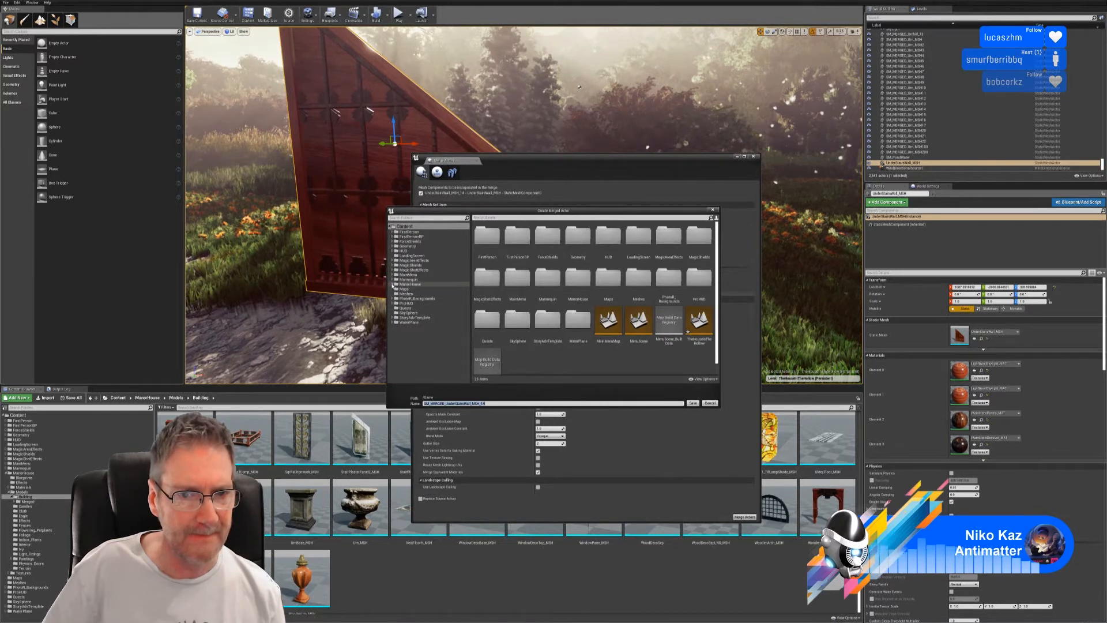
click(393, 284)
click(395, 303)
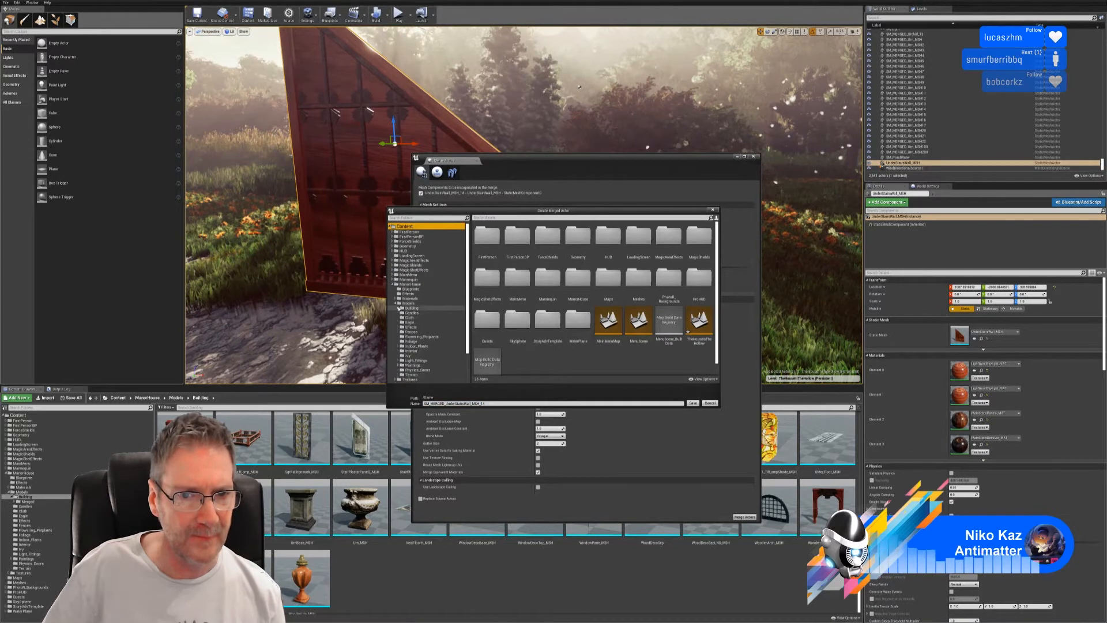
click(399, 308)
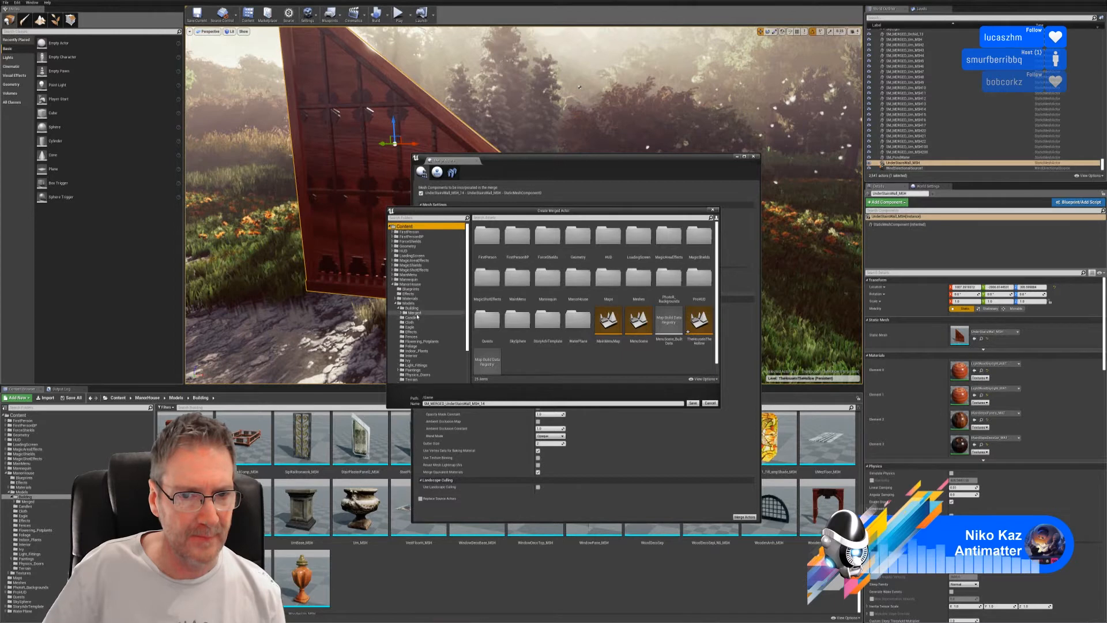
click(413, 313)
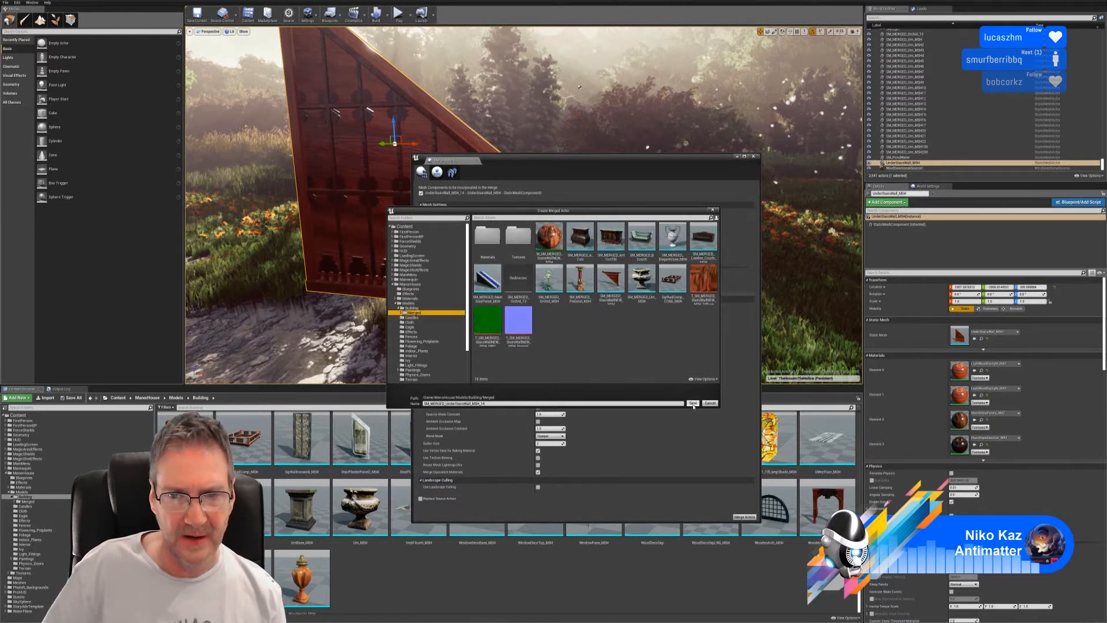
click(487, 404)
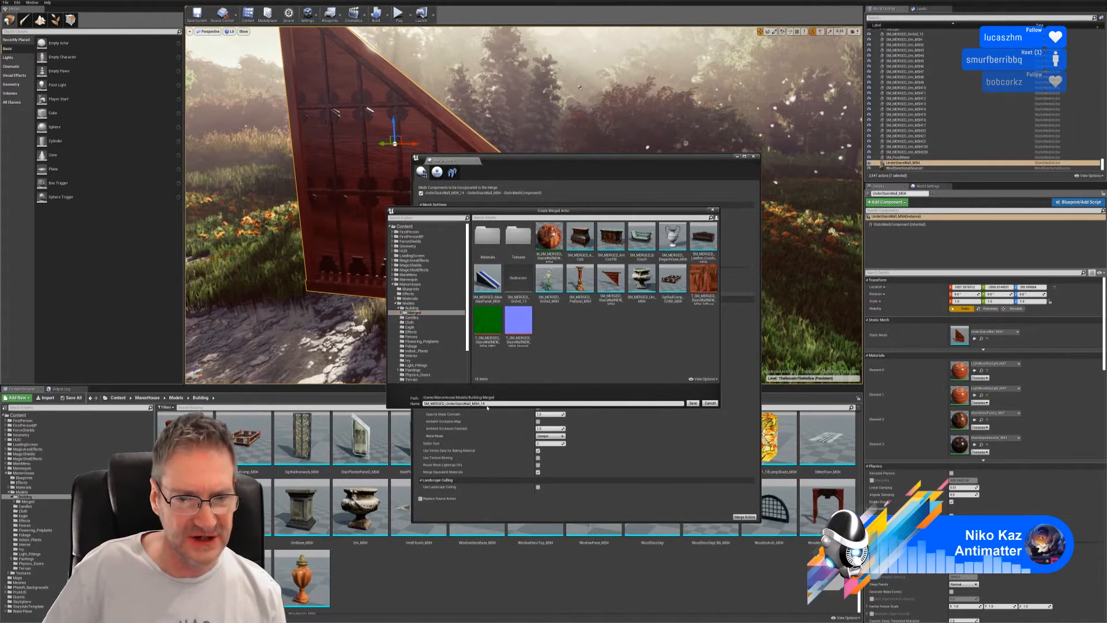
click(693, 403)
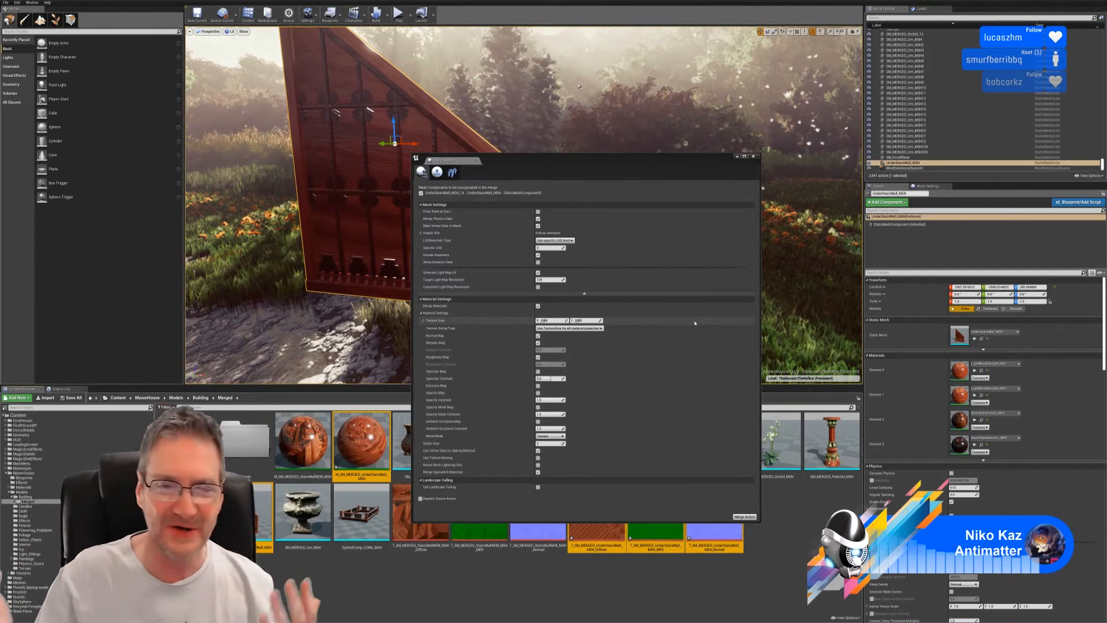
Place the merged under-stairs wall in the level beside the original and raise it above the ground.
click(737, 157)
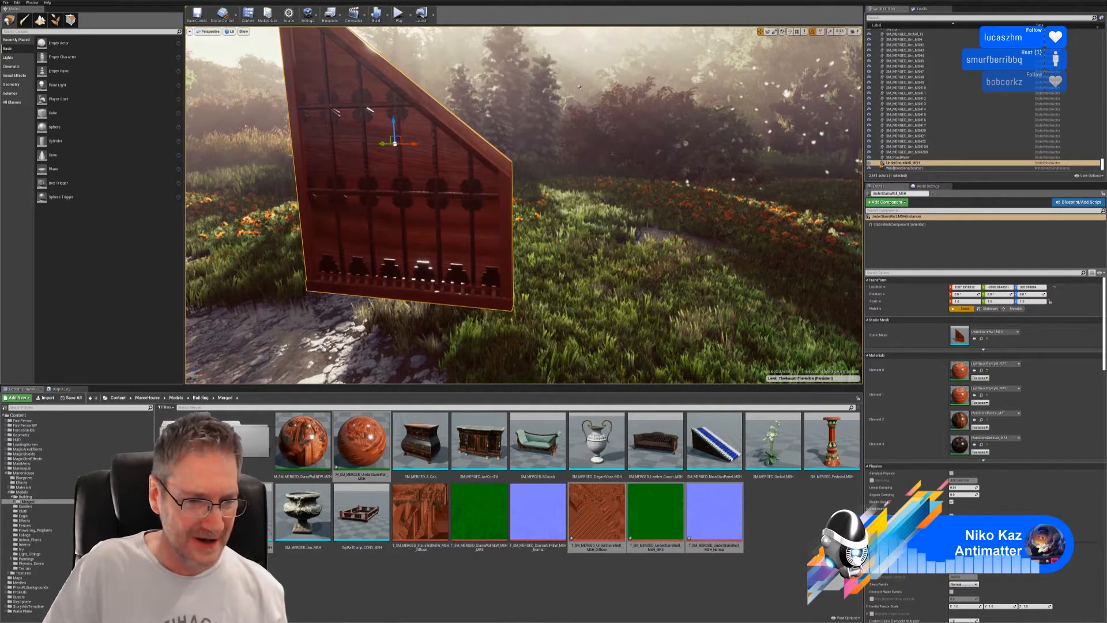
click(415, 601)
drag(249, 515, 683, 301)
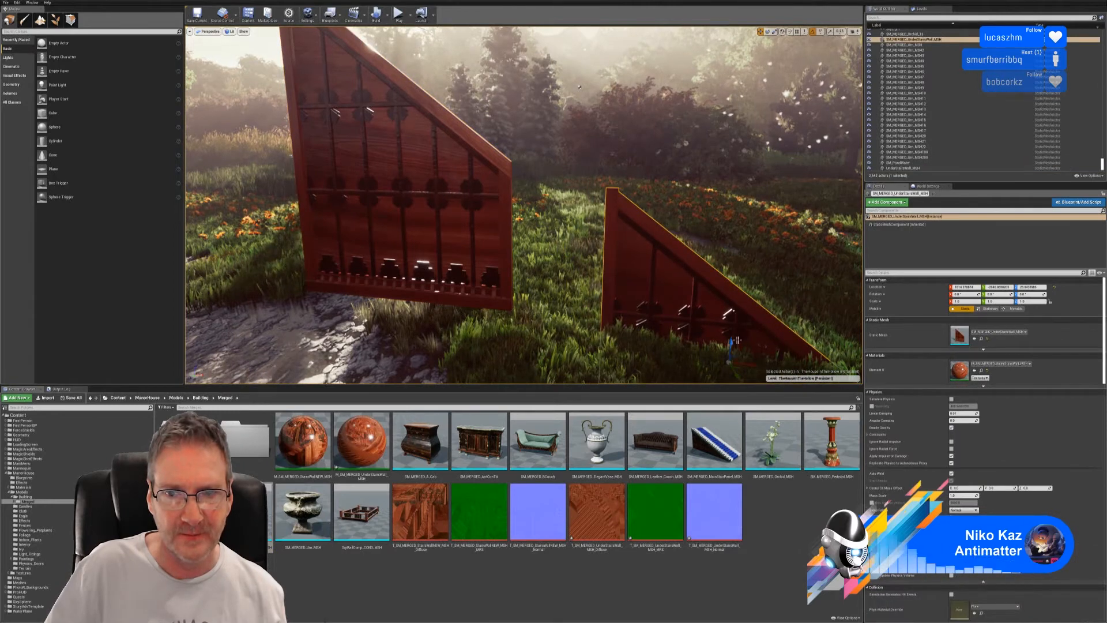
drag(730, 341, 750, 162)
Compare the merged under-stairs wall's wood surface with the original up close, and delete the merged copy from the level.
right_drag(673, 217, 756, 193)
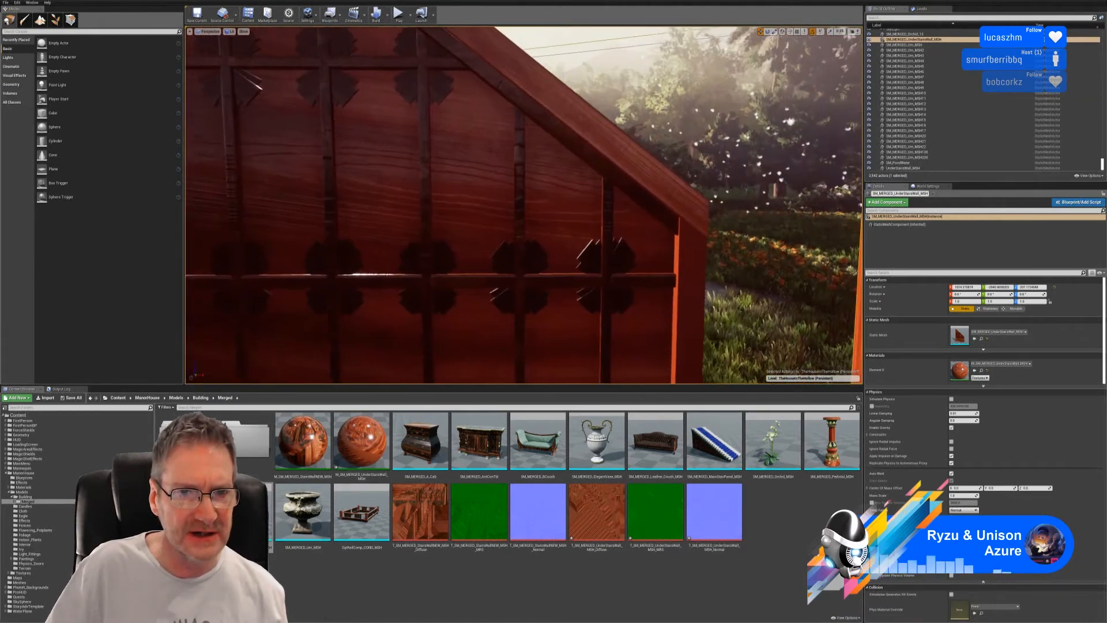
right_drag(755, 193, 809, 209)
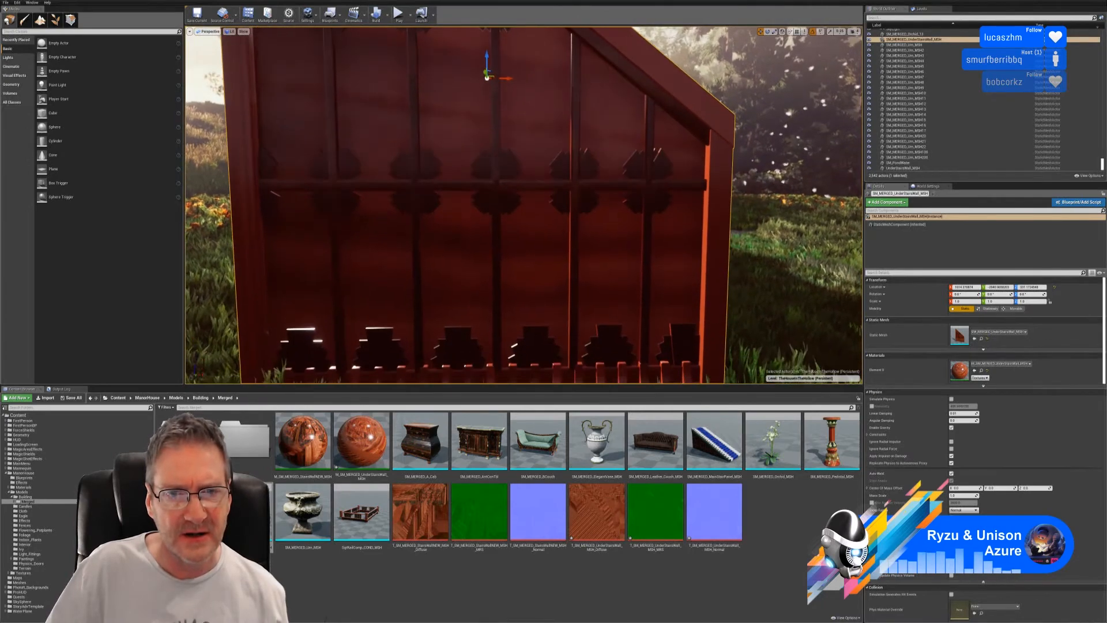
mouse_move(455, 202)
right_down()
mouse_move(441, 199)
mouse_move(466, 197)
mouse_move(450, 199)
right_up()
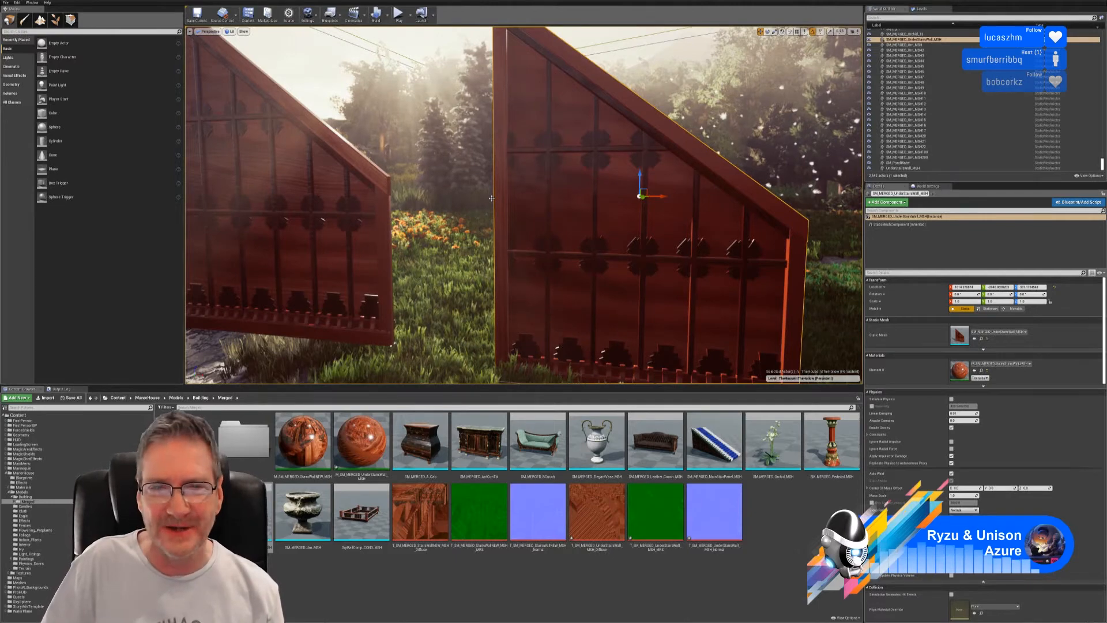
right_drag(560, 216, 560, 215)
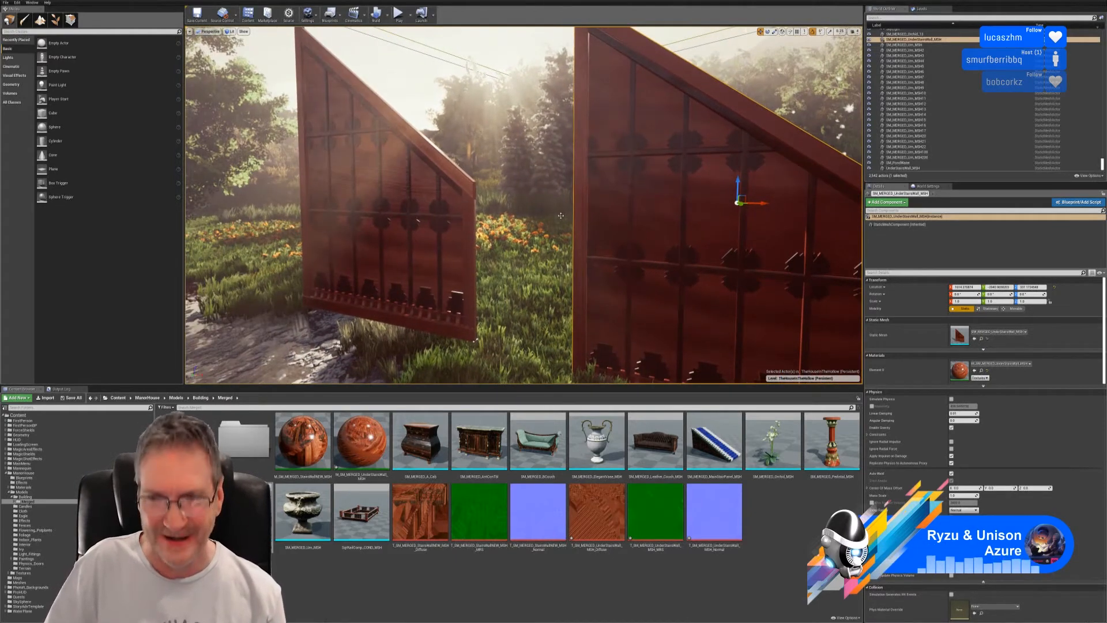
key(Delete)
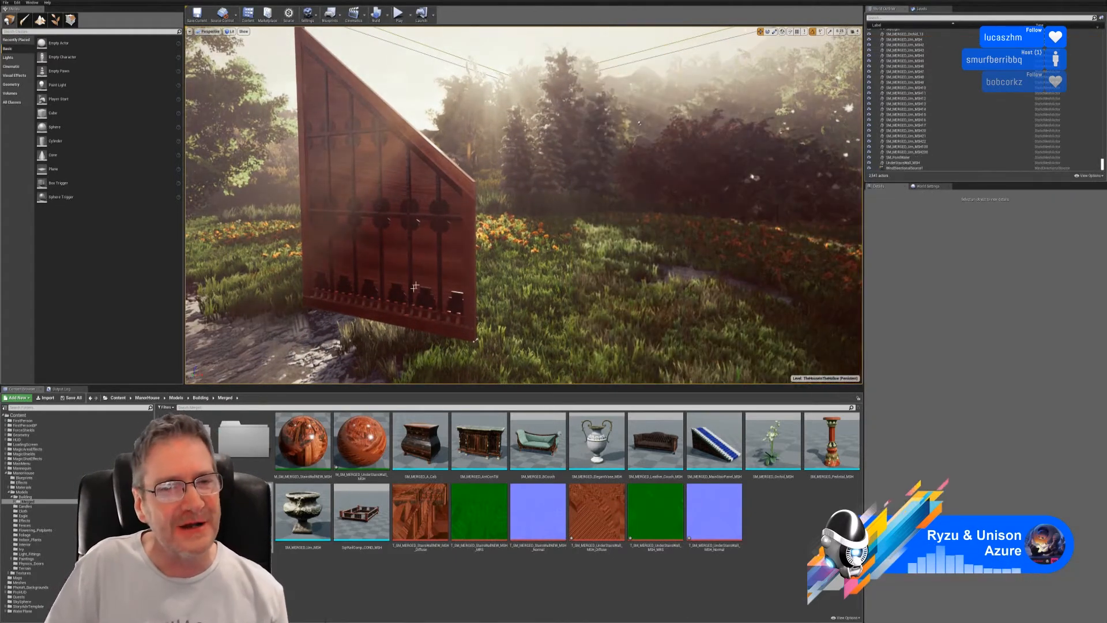
right_drag(415, 287, 415, 287)
key(a)
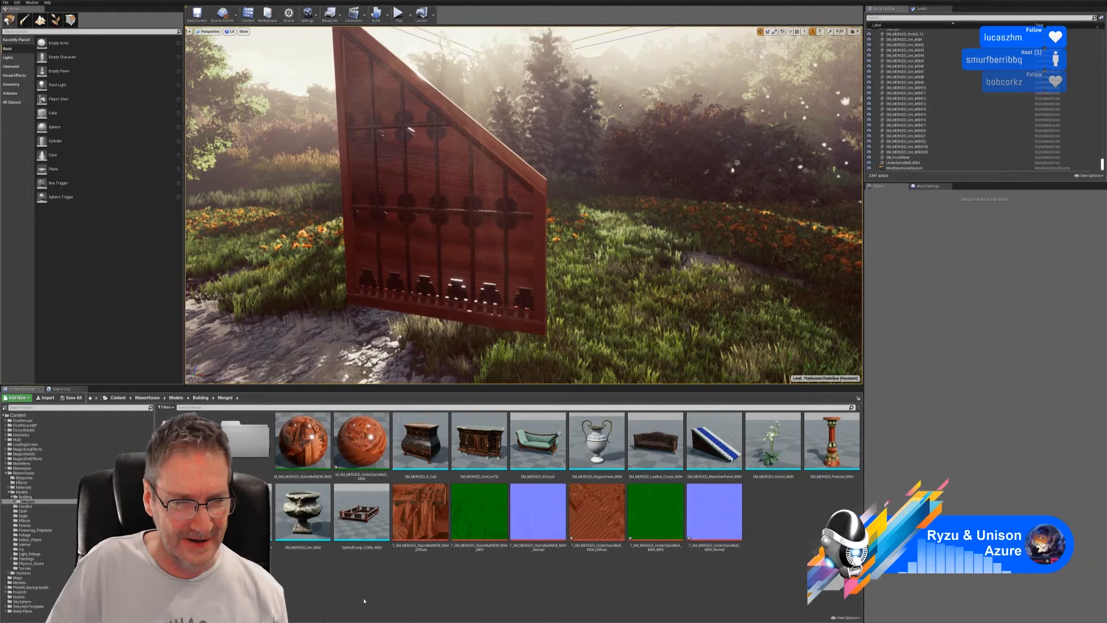
Move the merged StairsWallNEW material and its Diffuse, MRS and Normal textures into the Merged folder's Materials and Textures subfolders.
drag(302, 439, 253, 443)
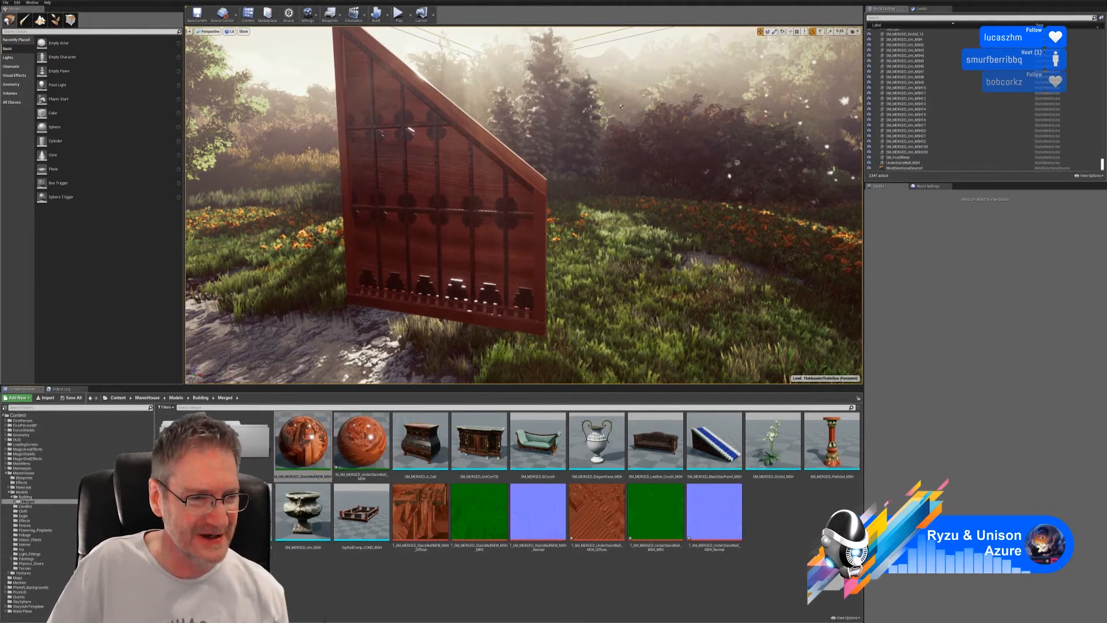
click(213, 462)
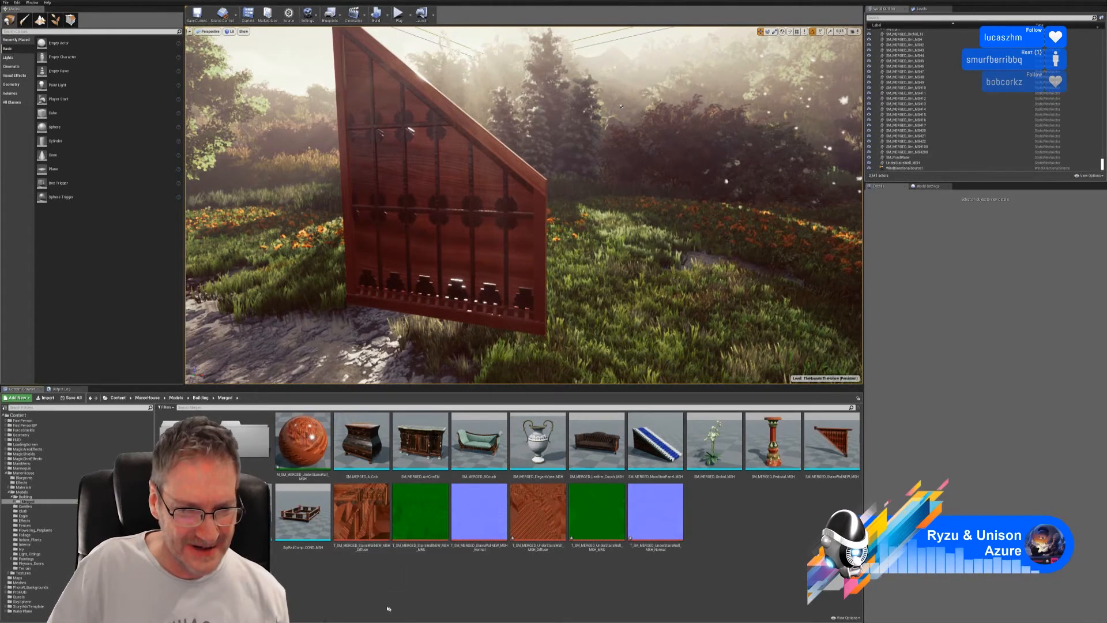
click(362, 512)
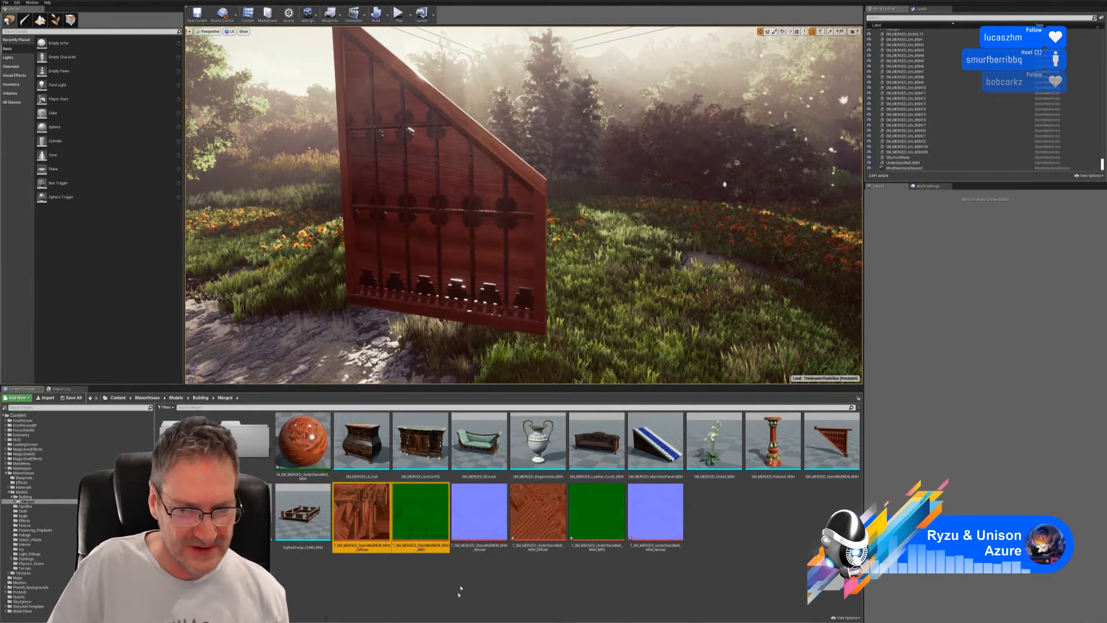
shift+click(479, 512)
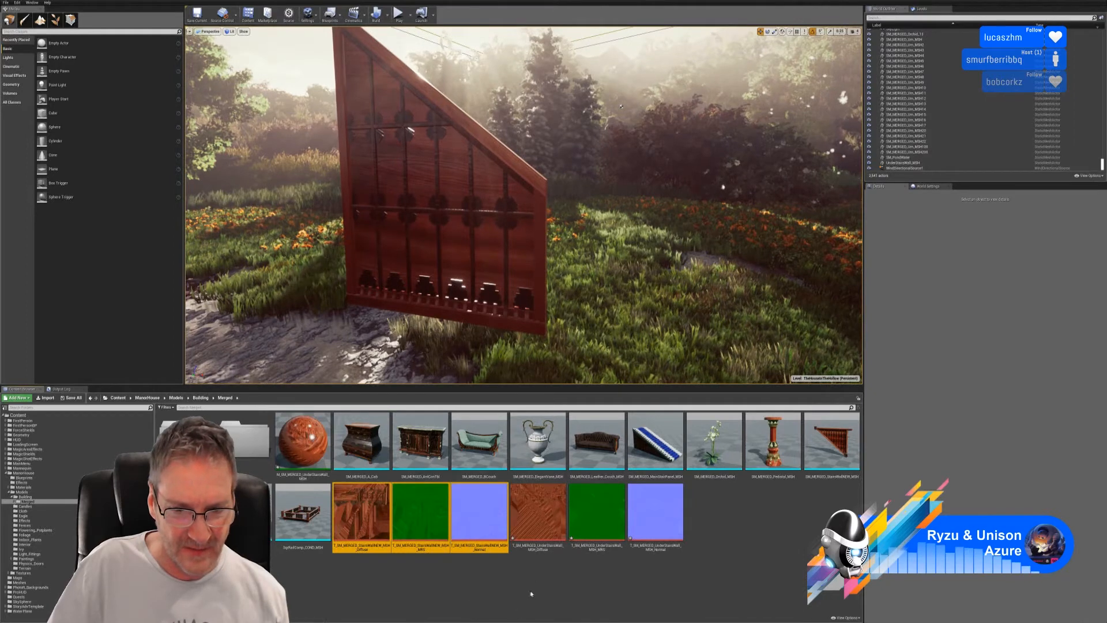
drag(362, 512, 245, 442)
click(257, 448)
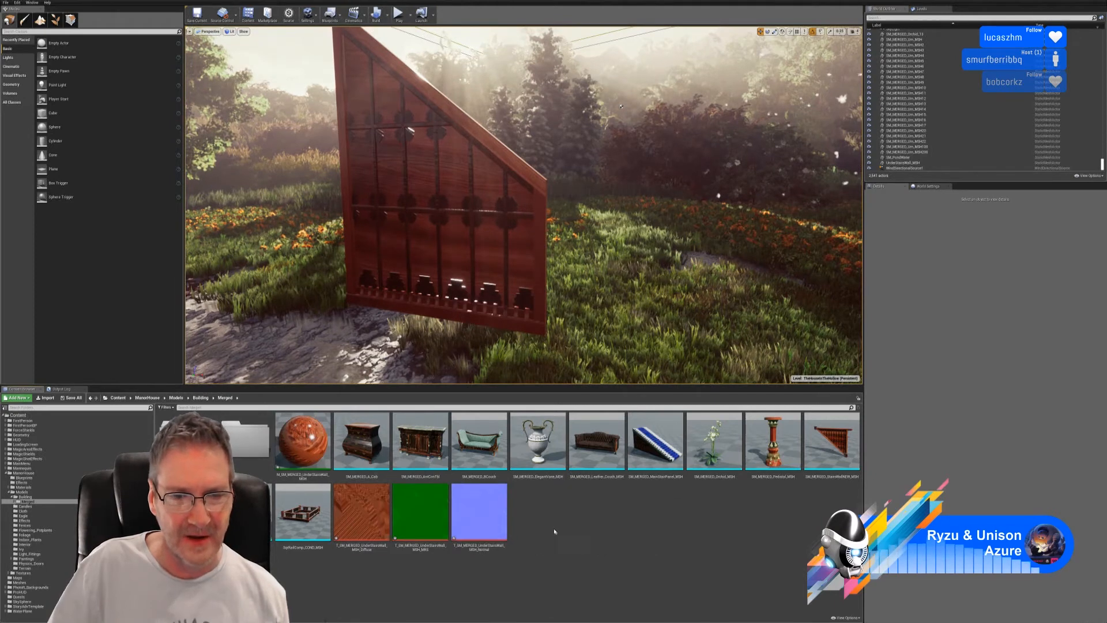
Inspect the merged under-stairs wall in the Static Mesh Editor and close the editor.
click(302, 446)
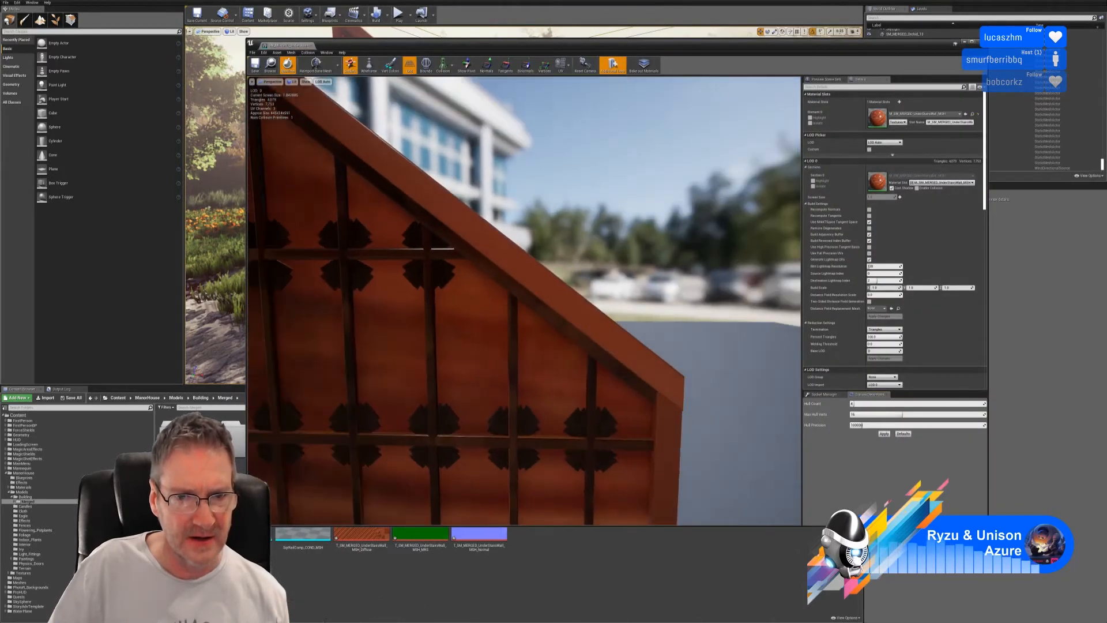
drag(446, 384, 412, 415)
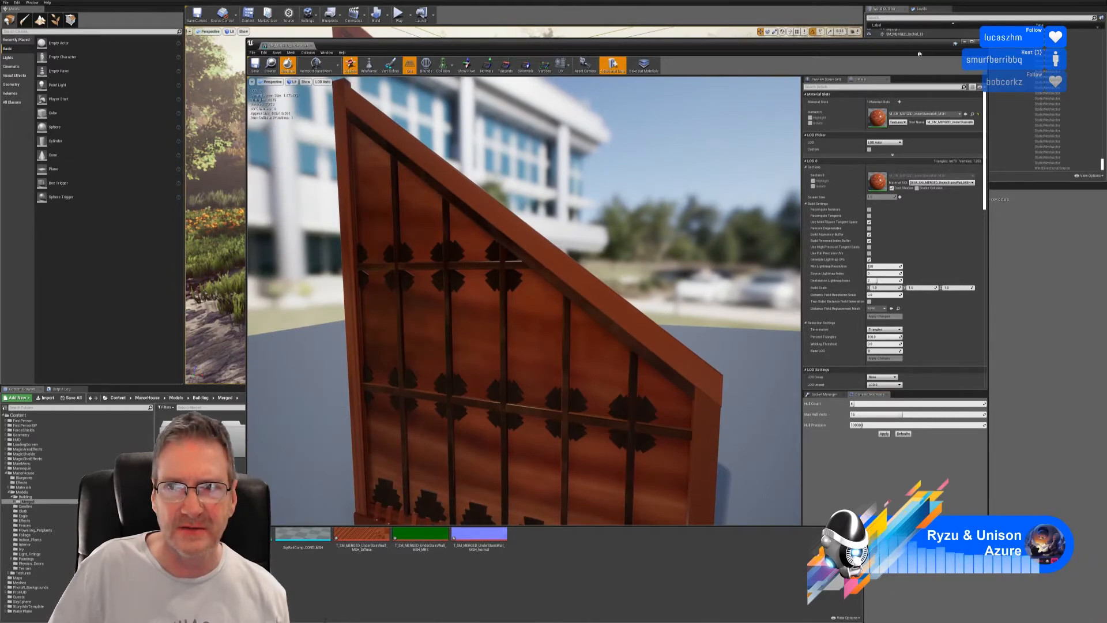
click(981, 41)
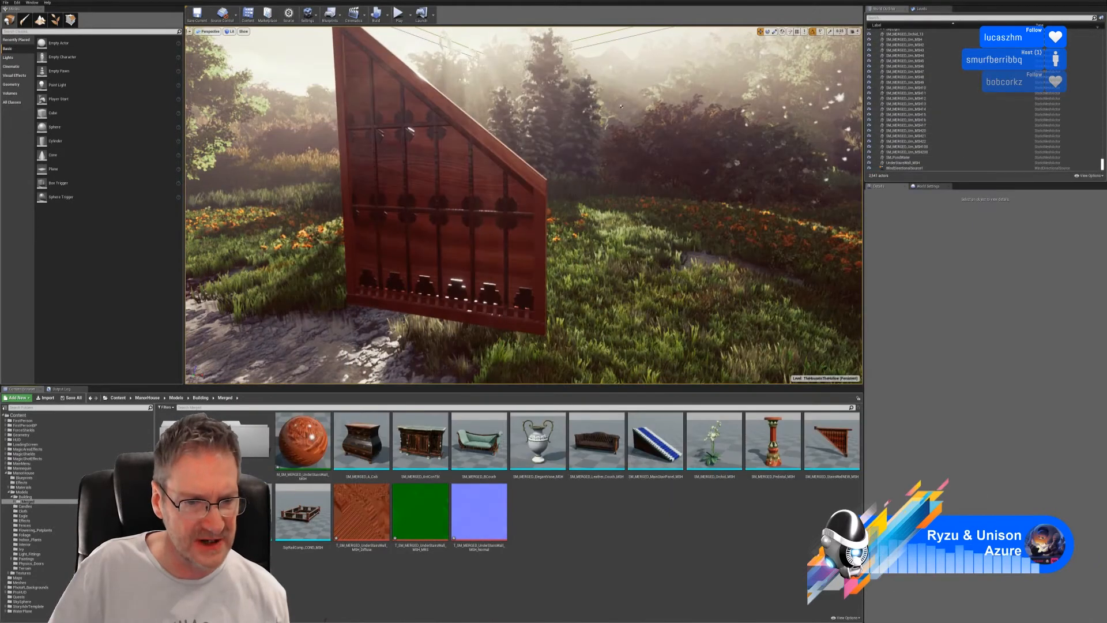
Delete the merged under-stairs wall mesh with its material and Diffuse, MRS and Normal textures from the Merged folder.
click(303, 441)
ctrl+click(361, 512)
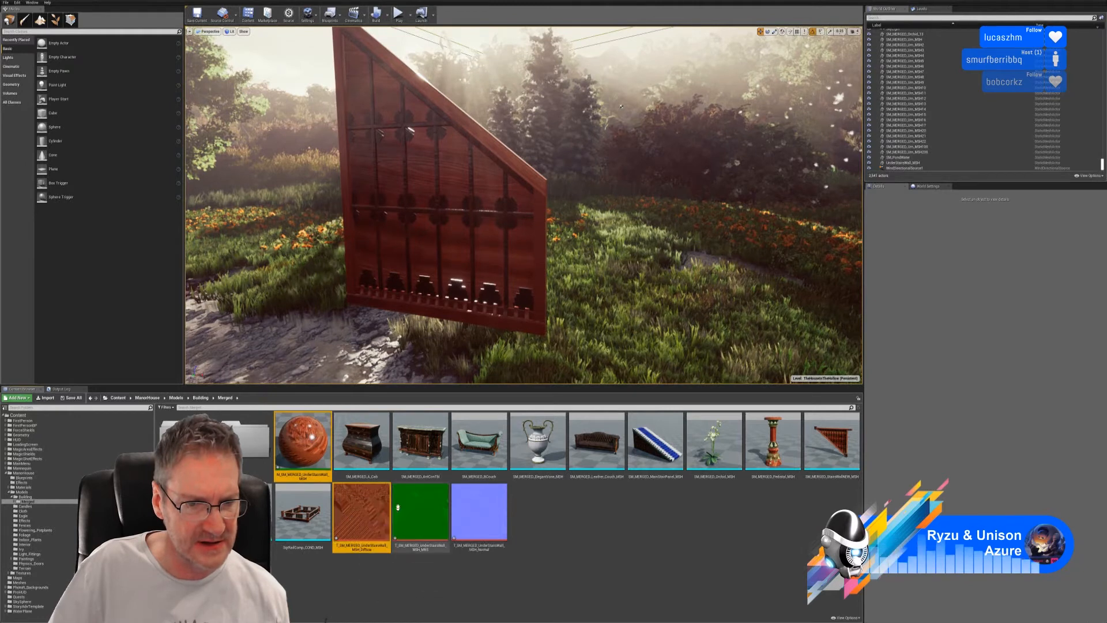
right_click(472, 512)
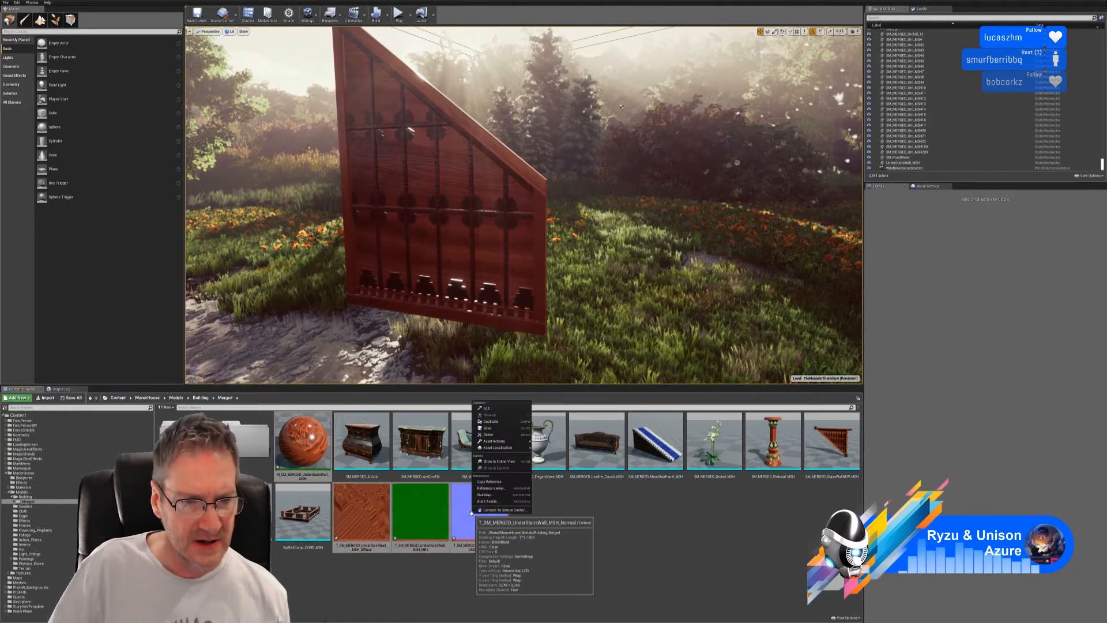
click(498, 436)
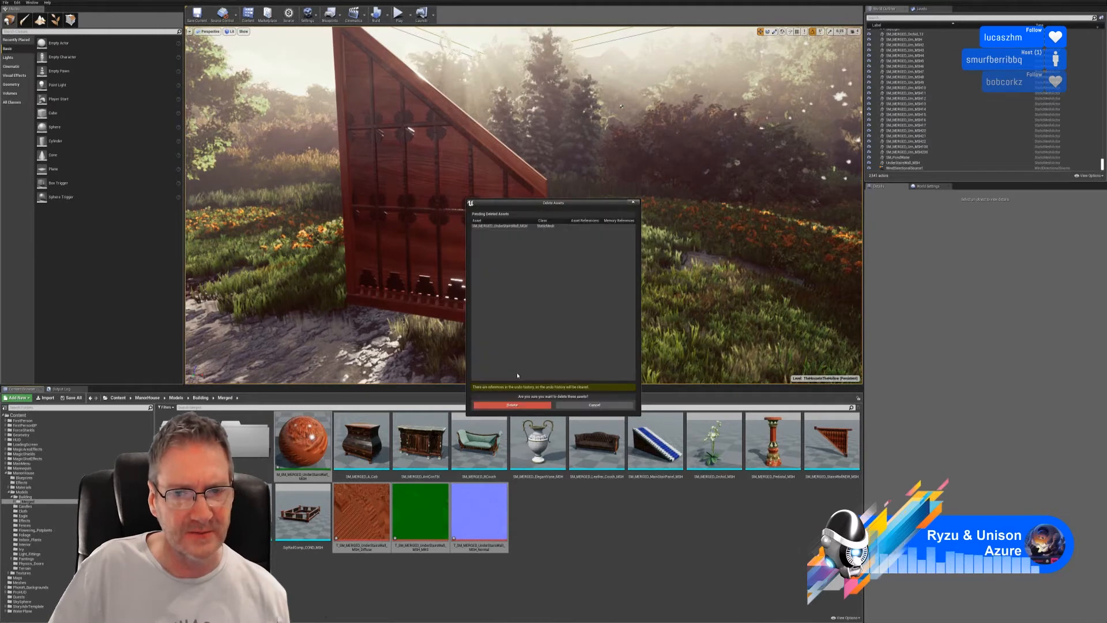
click(512, 405)
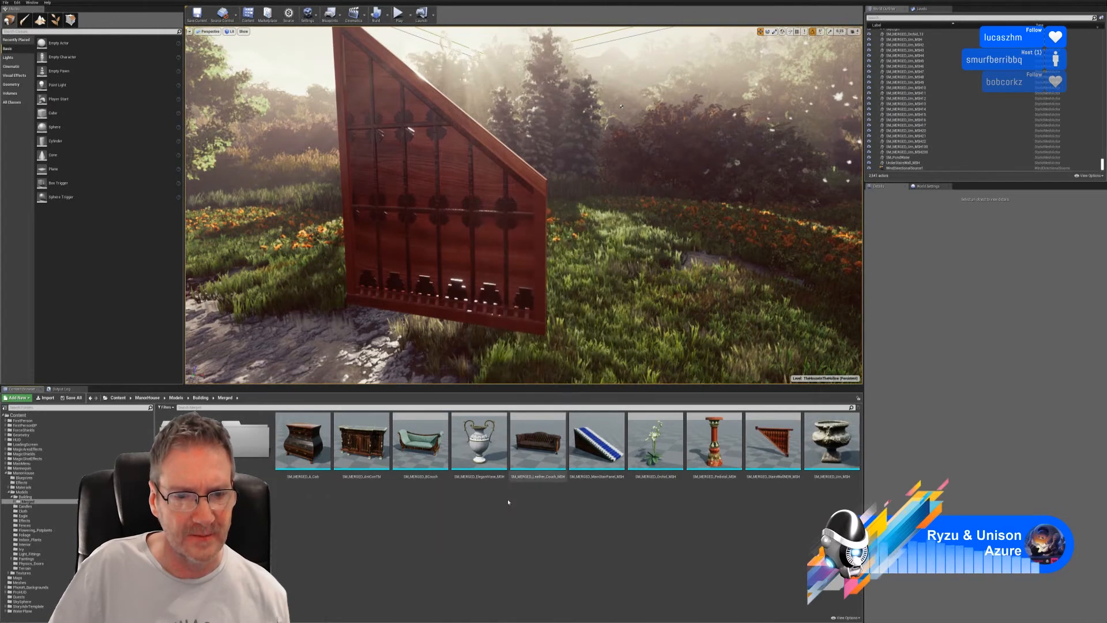
Select the original under-stairs wall and set the Merge Actors texture size to 4096 by 4096.
click(473, 258)
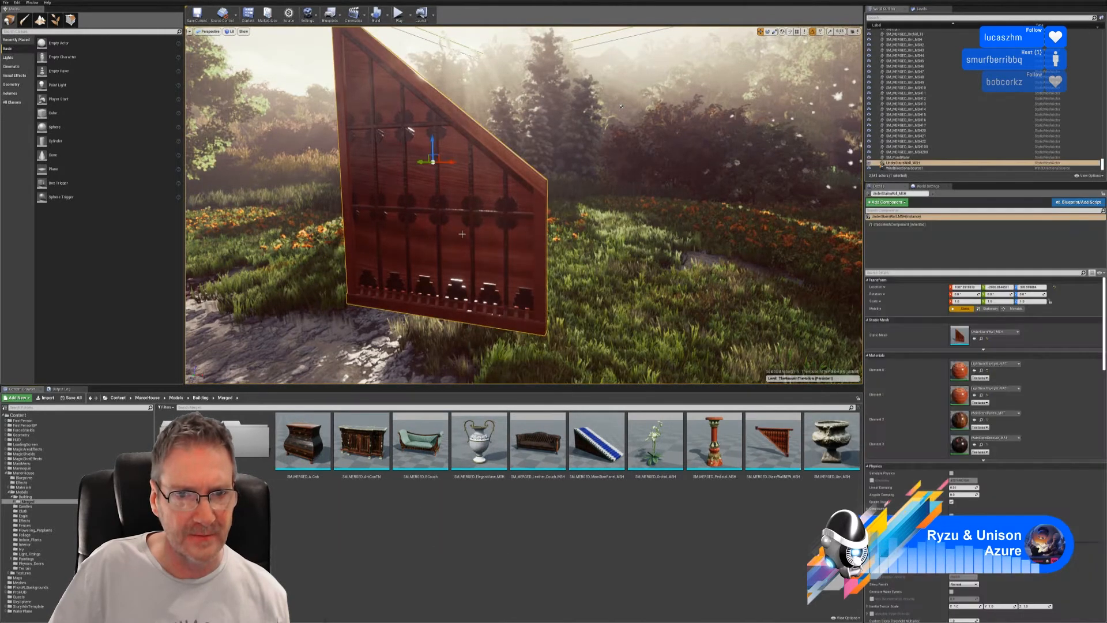
key(alt+Tab)
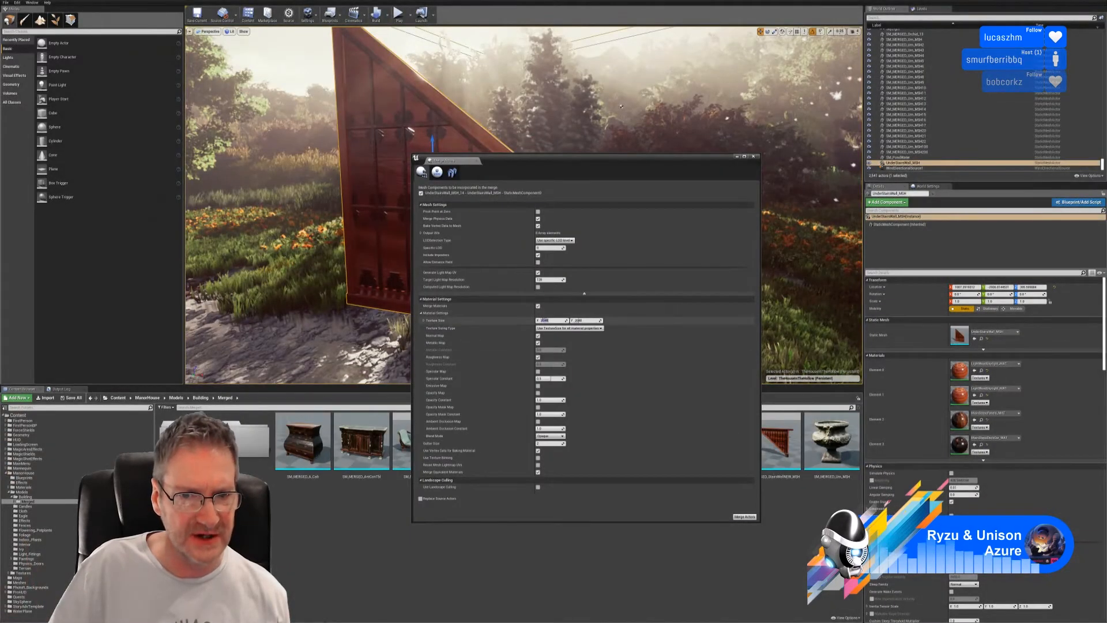
text(096)
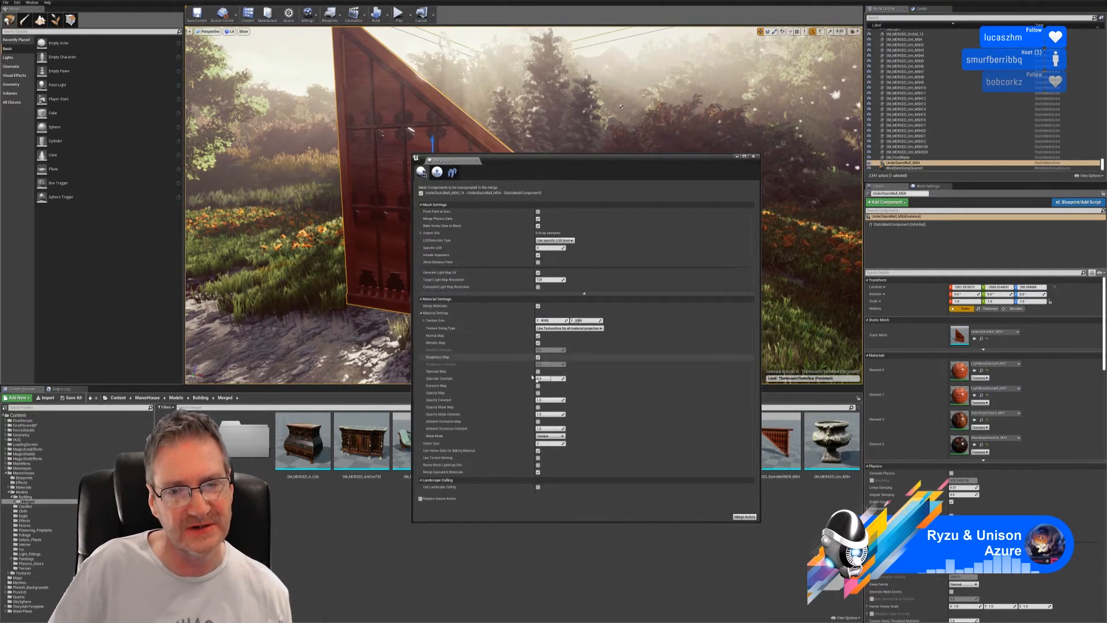
click(581, 320)
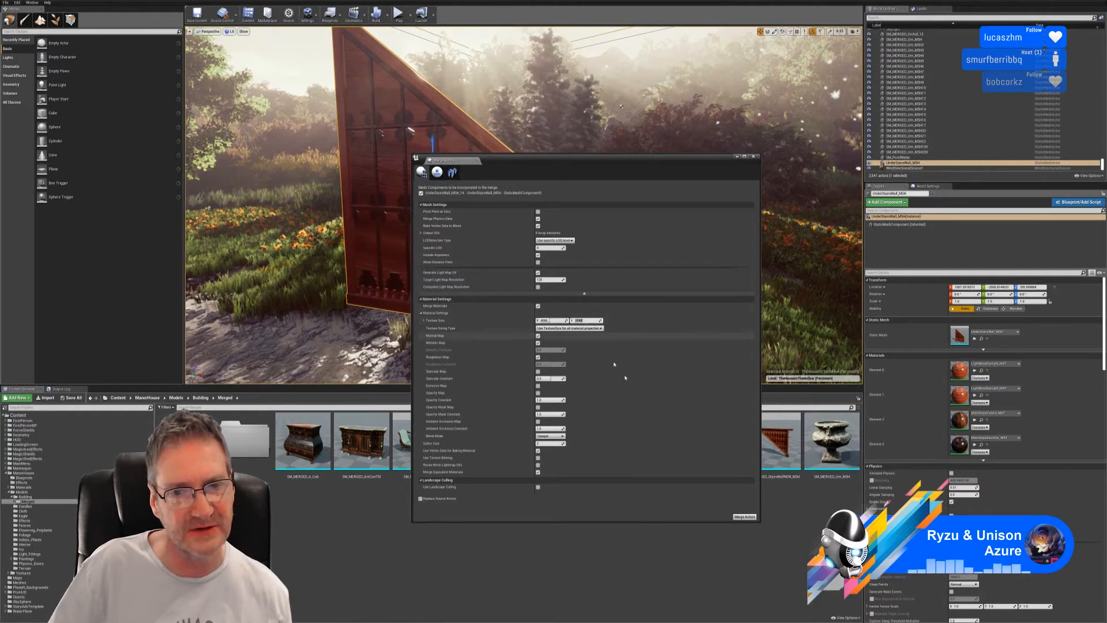
text(4096)
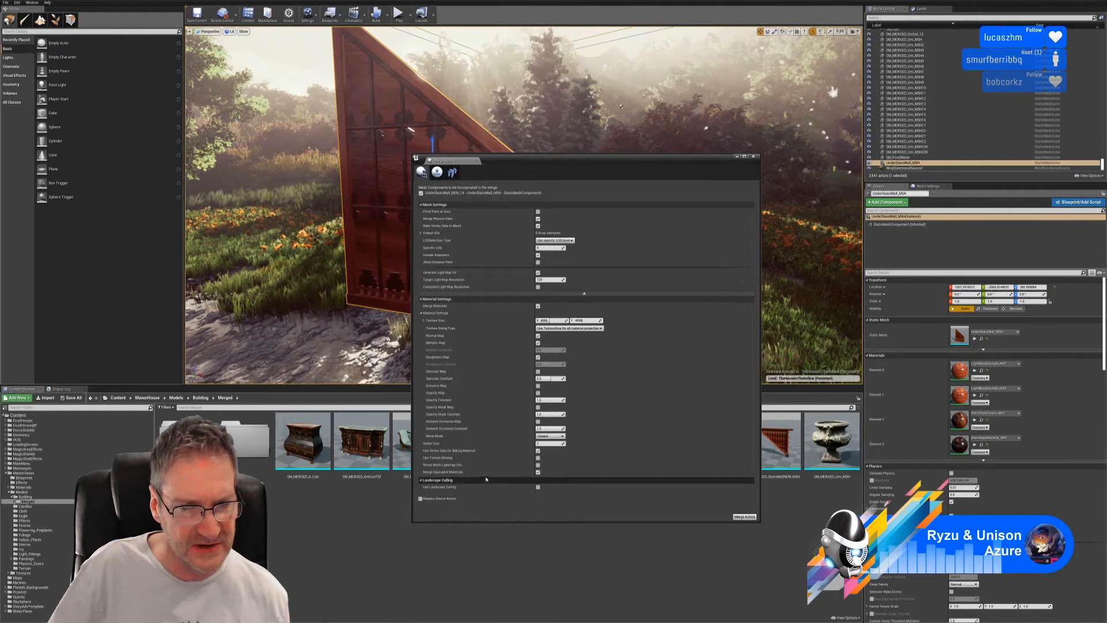
Merge the under-stairs wall and save it as SM_MERGED_UnderStairsWall_MSH in ManorHouse/Models/Building/Merged.
click(744, 516)
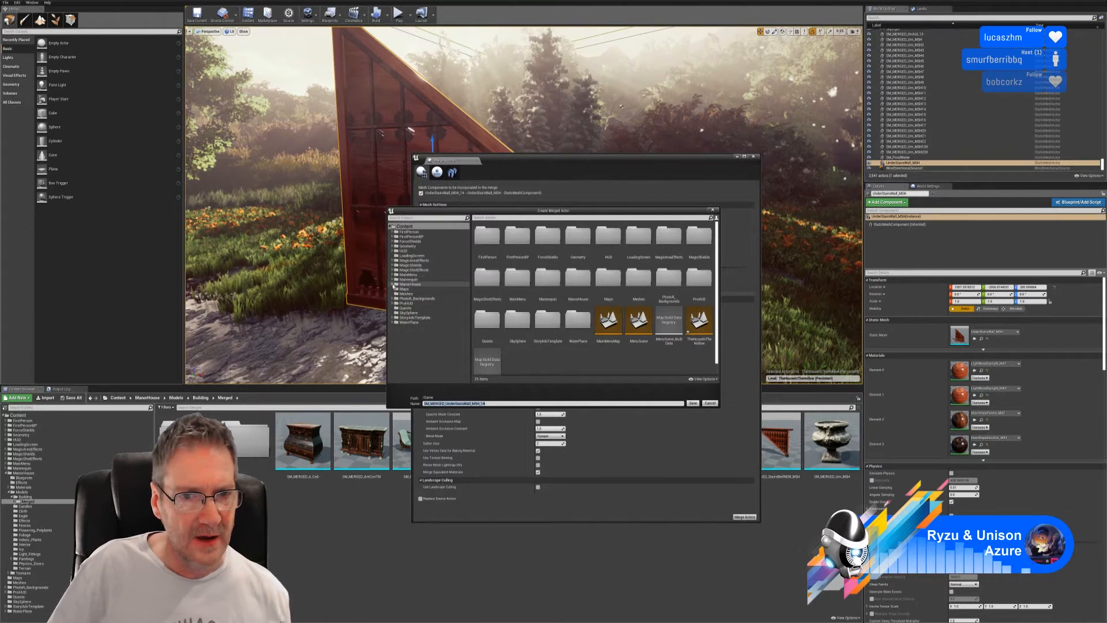
click(393, 285)
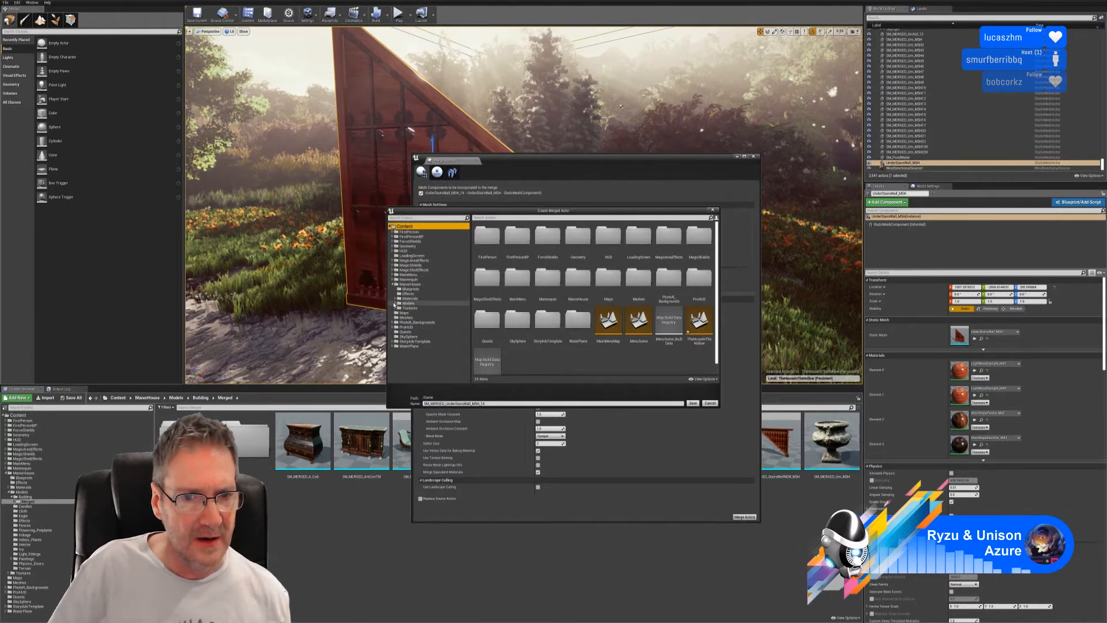
click(396, 303)
click(395, 303)
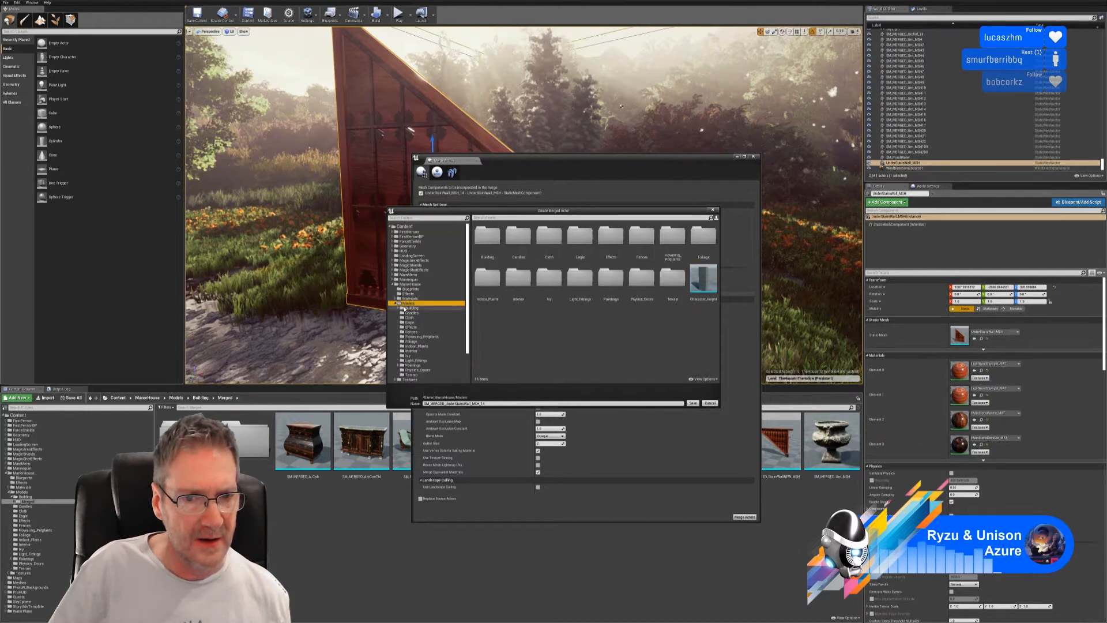
click(402, 307)
click(414, 313)
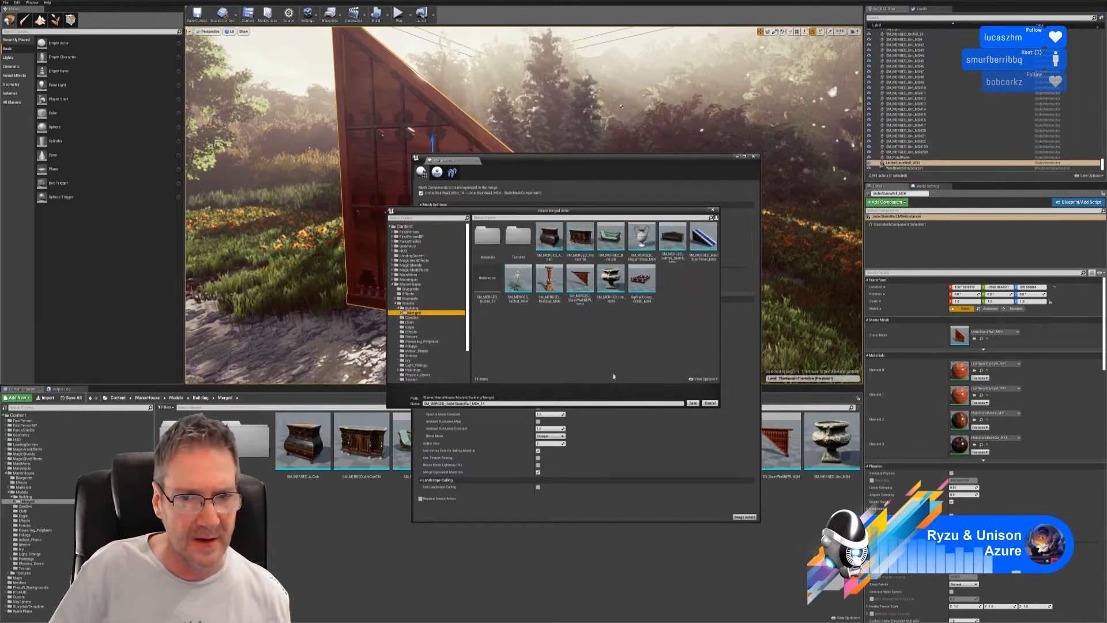
click(667, 404)
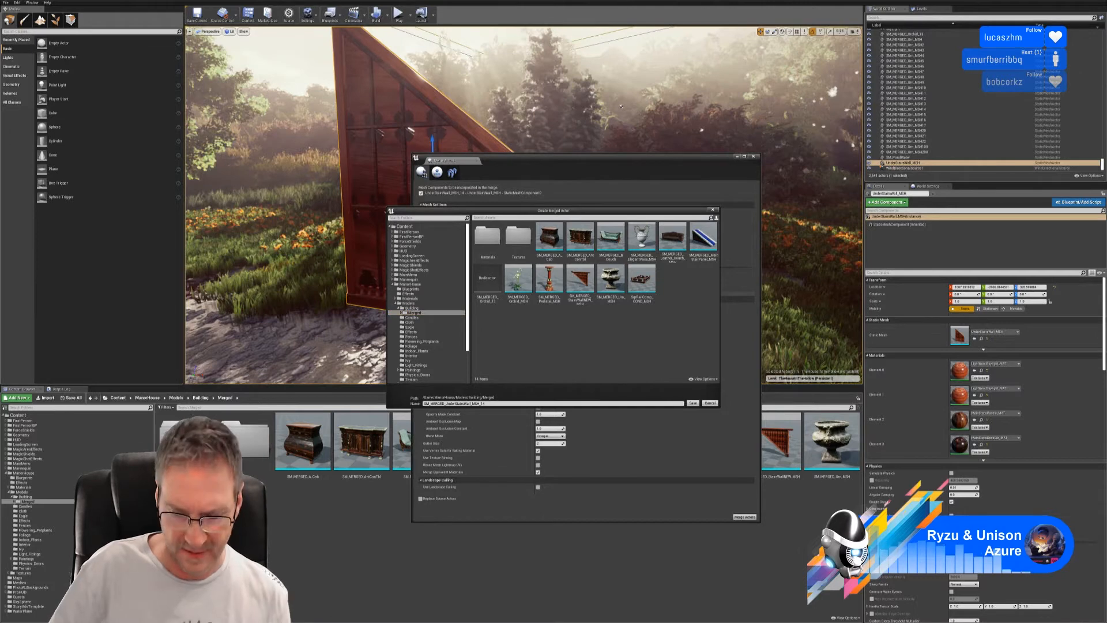
click(692, 403)
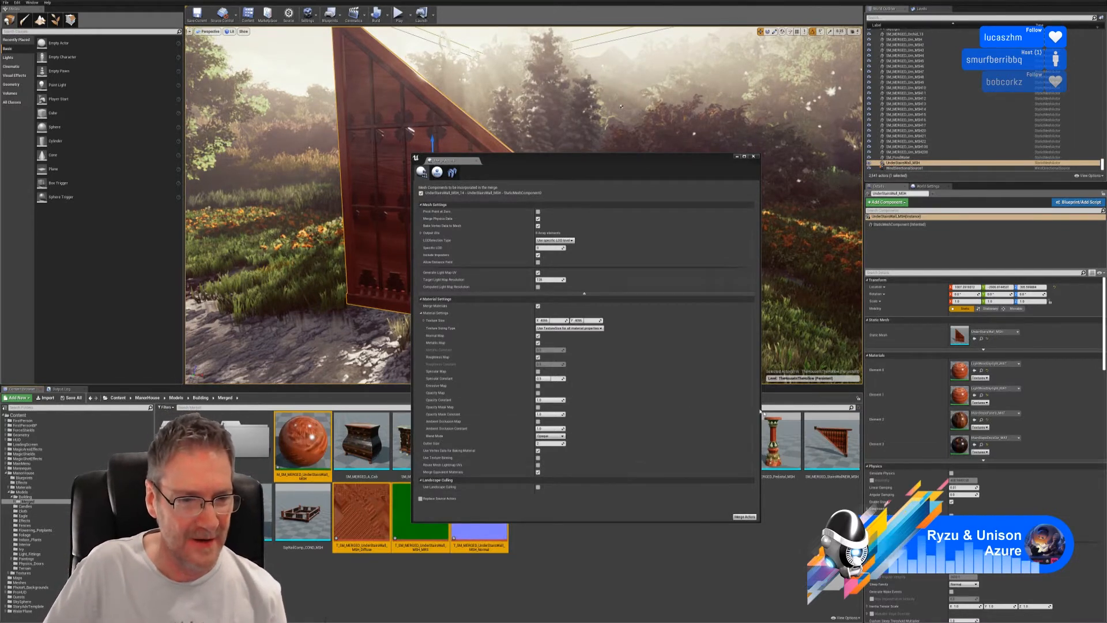
click(753, 157)
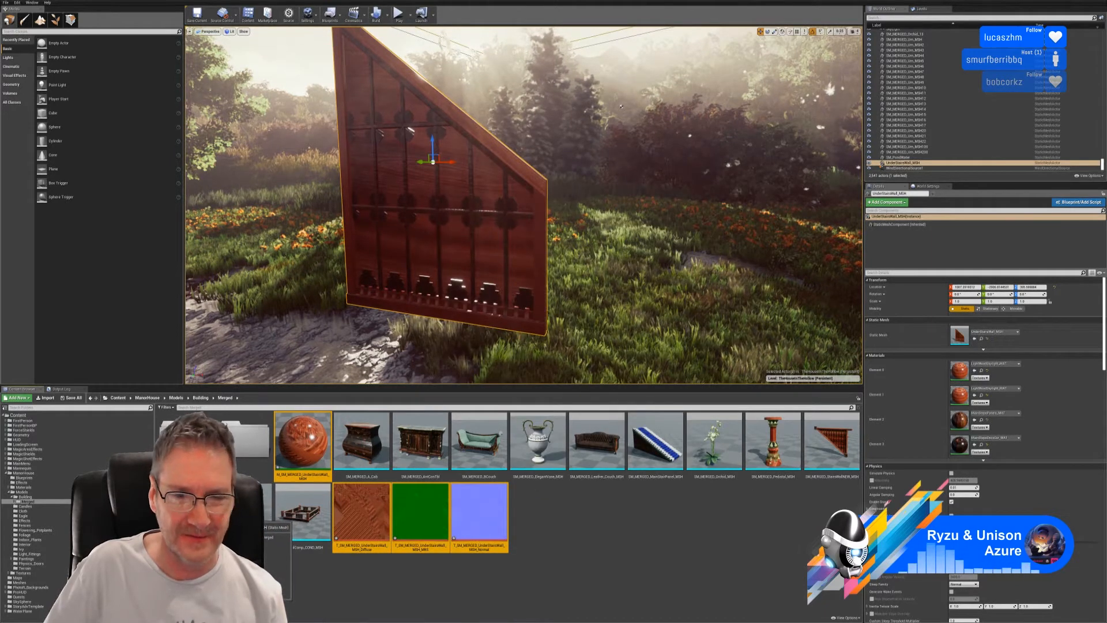
Place the 4096-texture merged under-stairs wall in the level beside the original and view its wood up close.
click(617, 548)
drag(186, 512, 776, 159)
right_drag(623, 197, 699, 194)
key(w)
key(w)
key(s)
key(a)
key(d)
key(a)
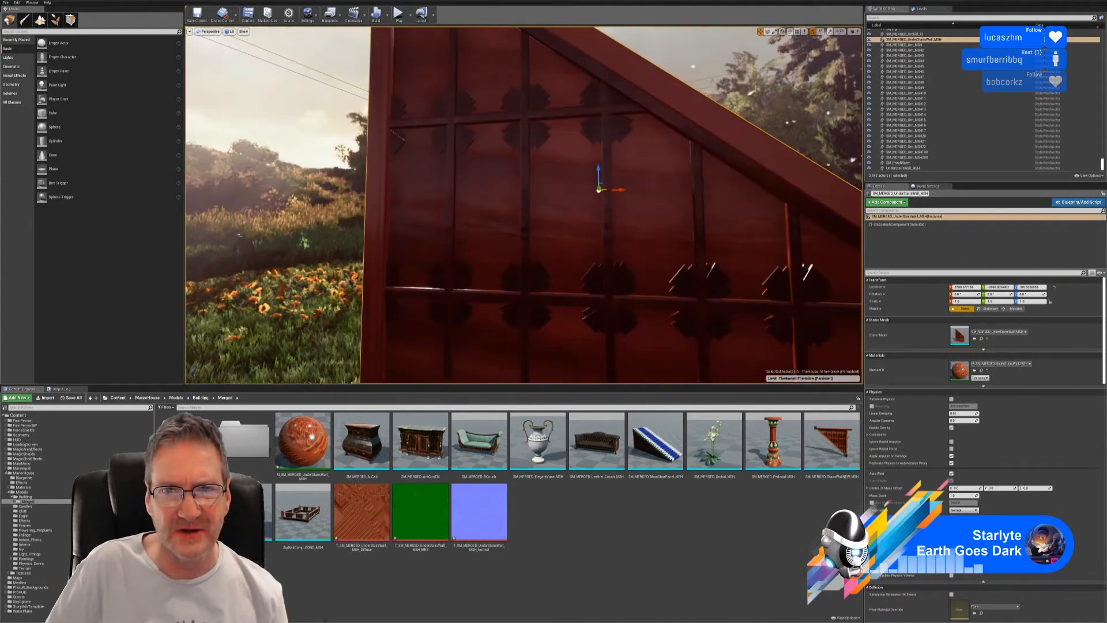
Compare the wood detail and shading of the merged under-stairs wall with the original side by side.
mouse_move(698, 194)
right_down()
mouse_move(695, 202)
mouse_move(721, 203)
mouse_move(686, 202)
mouse_move(699, 202)
right_up()
key(d)
key(a)
key(w)
key(w)
key(s)
right_drag(690, 61, 618, 112)
key(s)
key(w)
right_drag(542, 194, 544, 194)
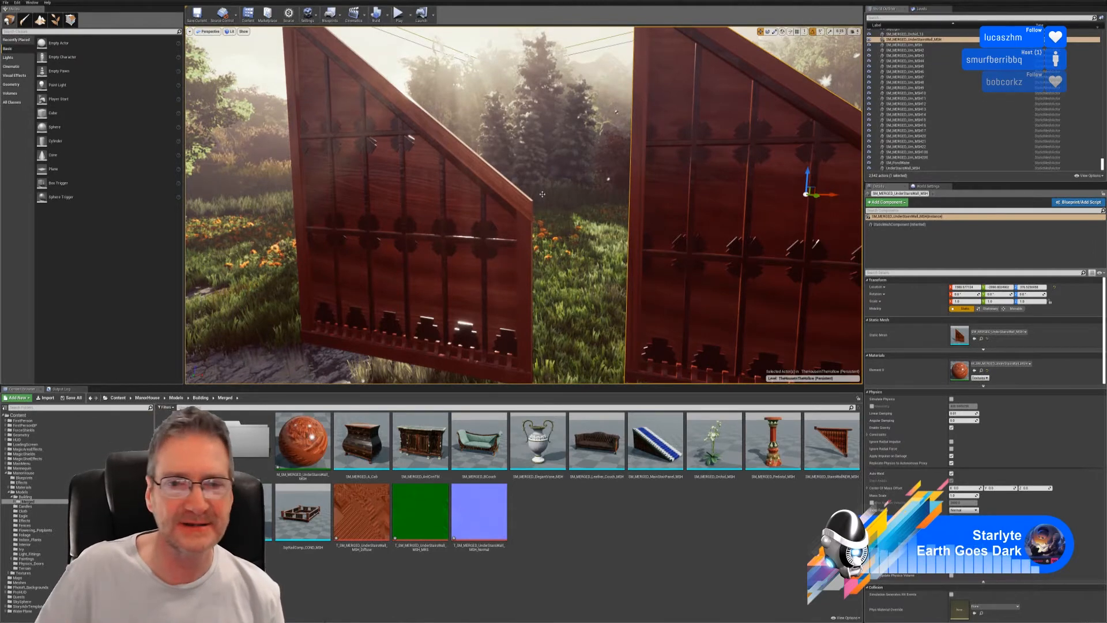
mouse_move(499, 247)
right_down()
mouse_move(547, 247)
mouse_move(492, 231)
right_up()
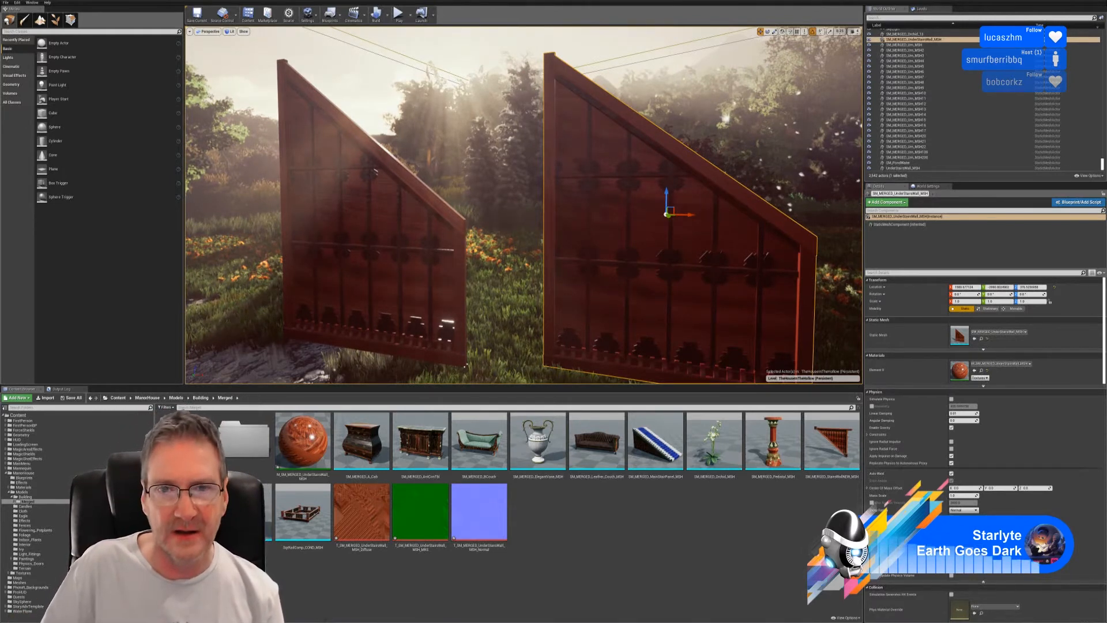
Delete the merged under-stairs wall copy from the level and return to the original wall.
key(Delete)
mouse_move(524, 204)
right_down()
mouse_move(476, 215)
mouse_move(462, 200)
mouse_move(455, 210)
mouse_move(506, 211)
right_up()
key(w)
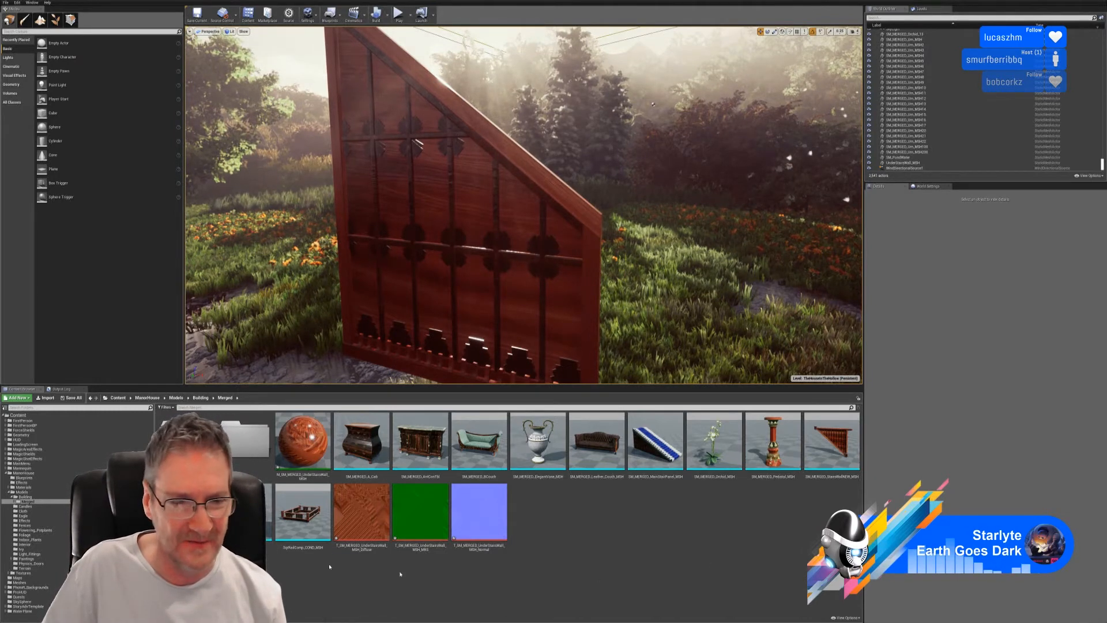
Inspect the 4096-texture merged under-stairs wall in the Static Mesh Editor, then close the editor.
double_click(186, 512)
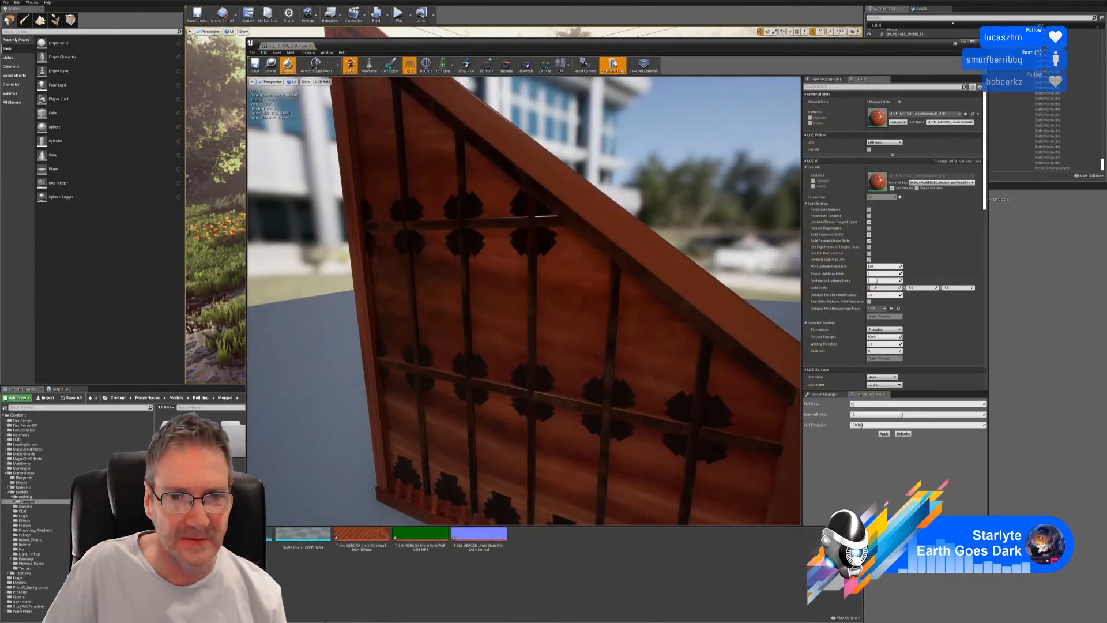
drag(524, 300, 513, 329)
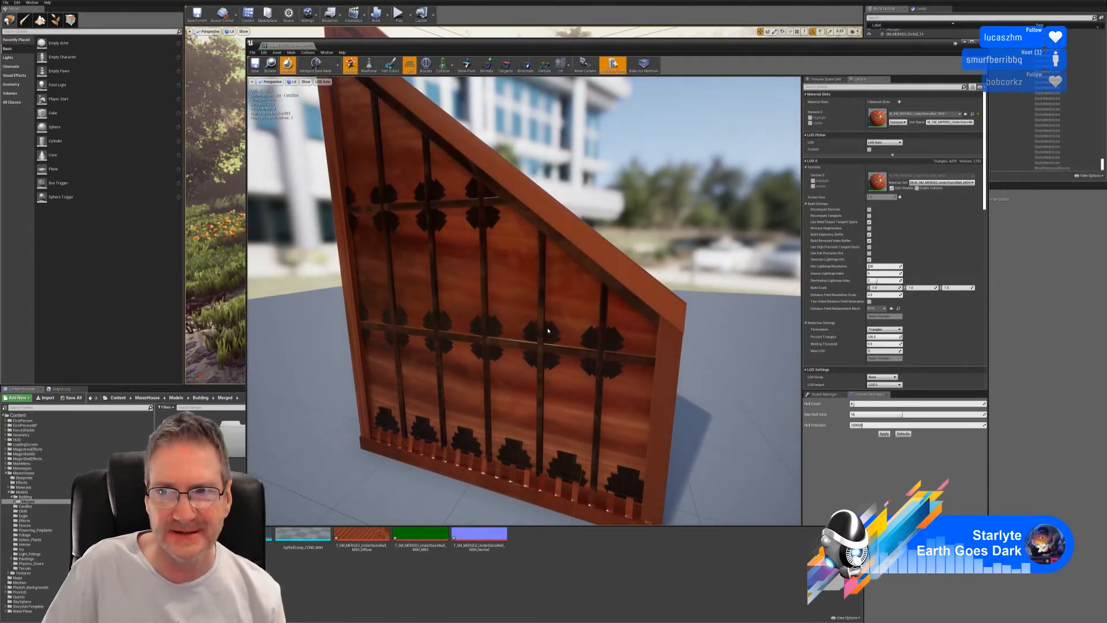
right_drag(524, 299, 493, 290)
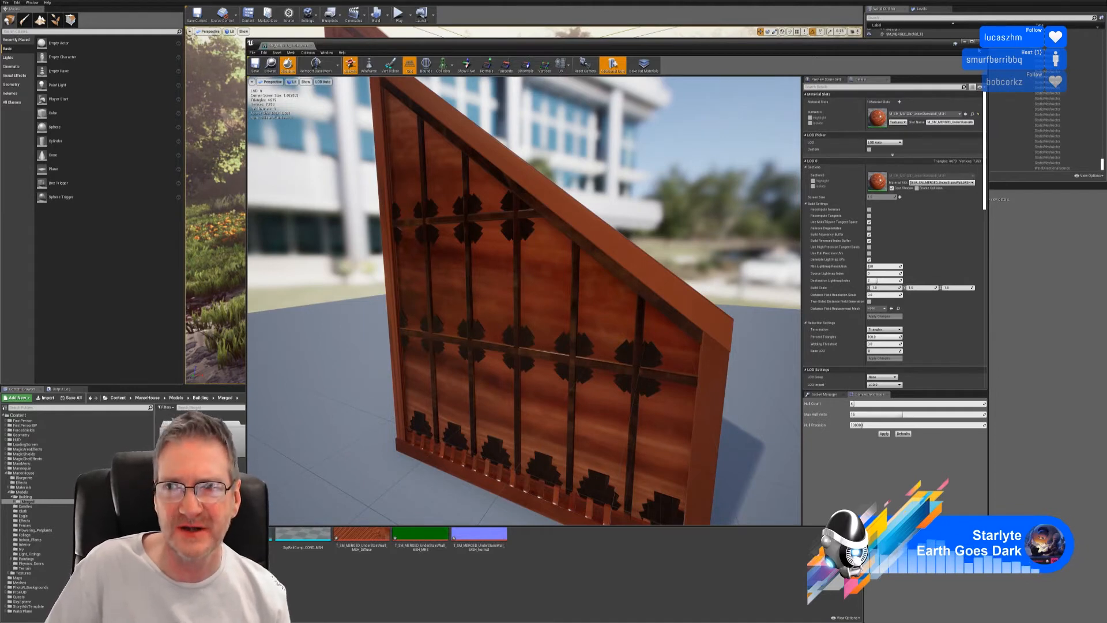
click(980, 43)
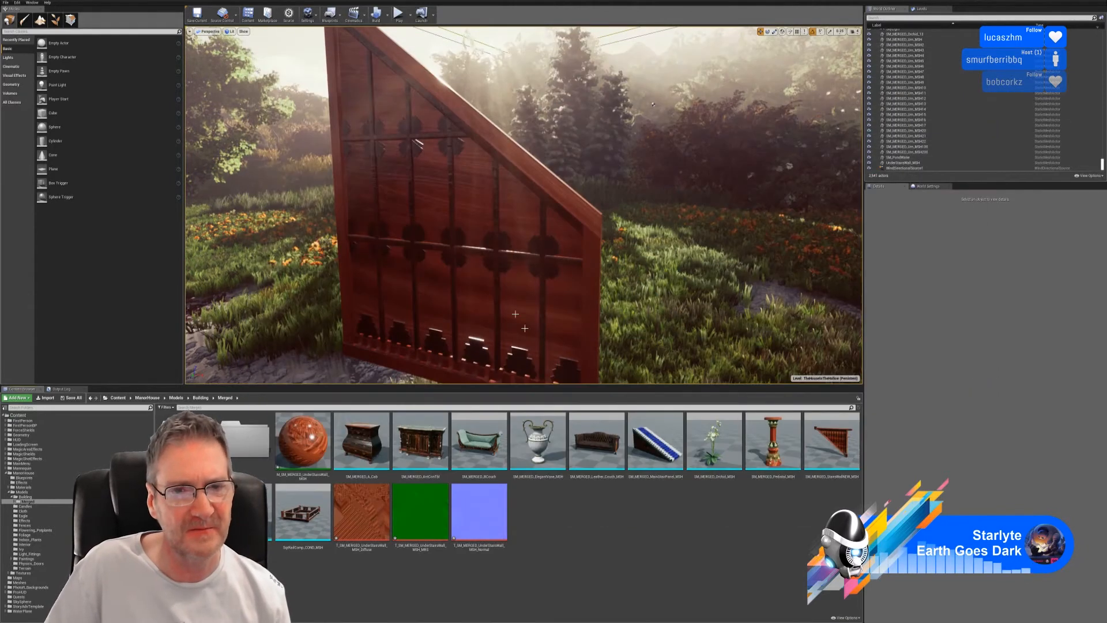
Delete the original under-stairs wall test copy from the level.
right_drag(508, 262, 548, 260)
click(509, 262)
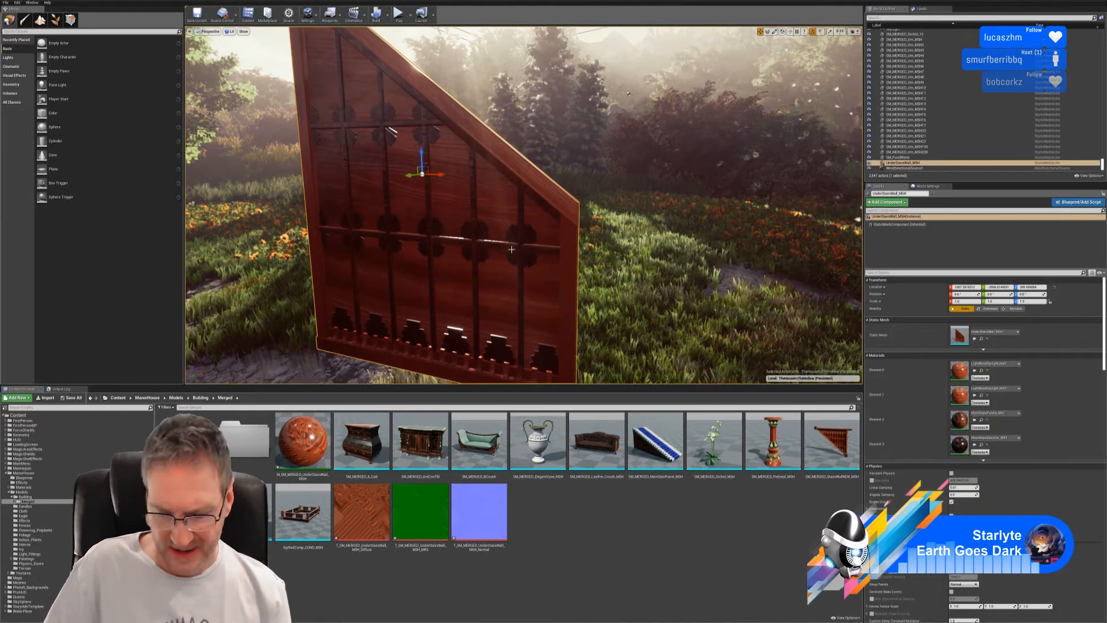
key(Delete)
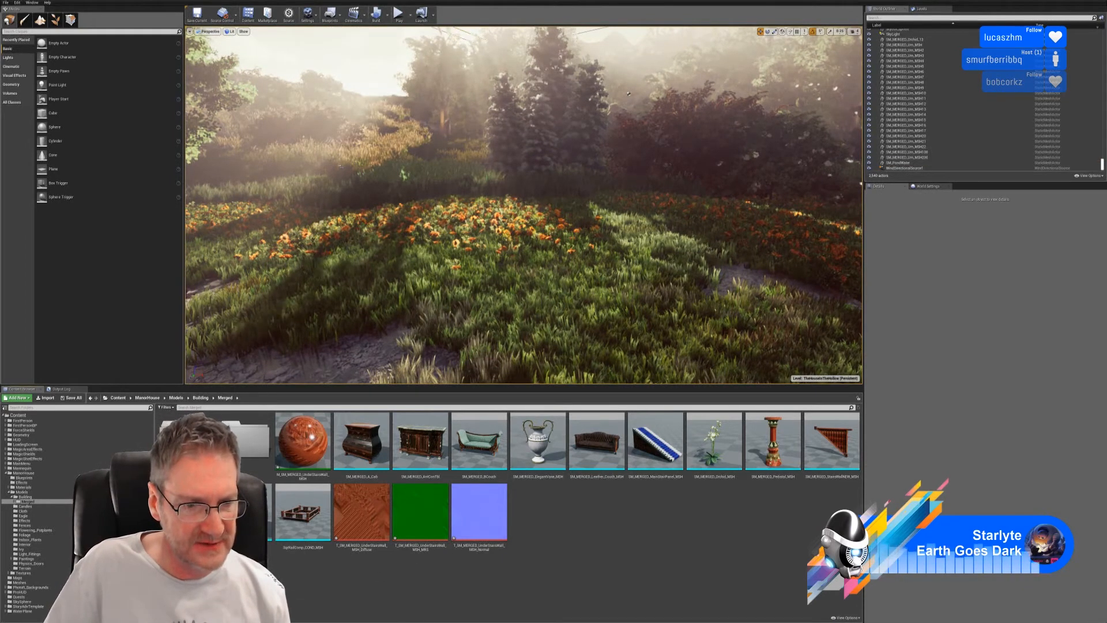
Delete the 4096-texture merged under-stairs wall mesh, its material and its three textures from the Merged folder, and save the changes.
click(307, 442)
ctrl+click(361, 512)
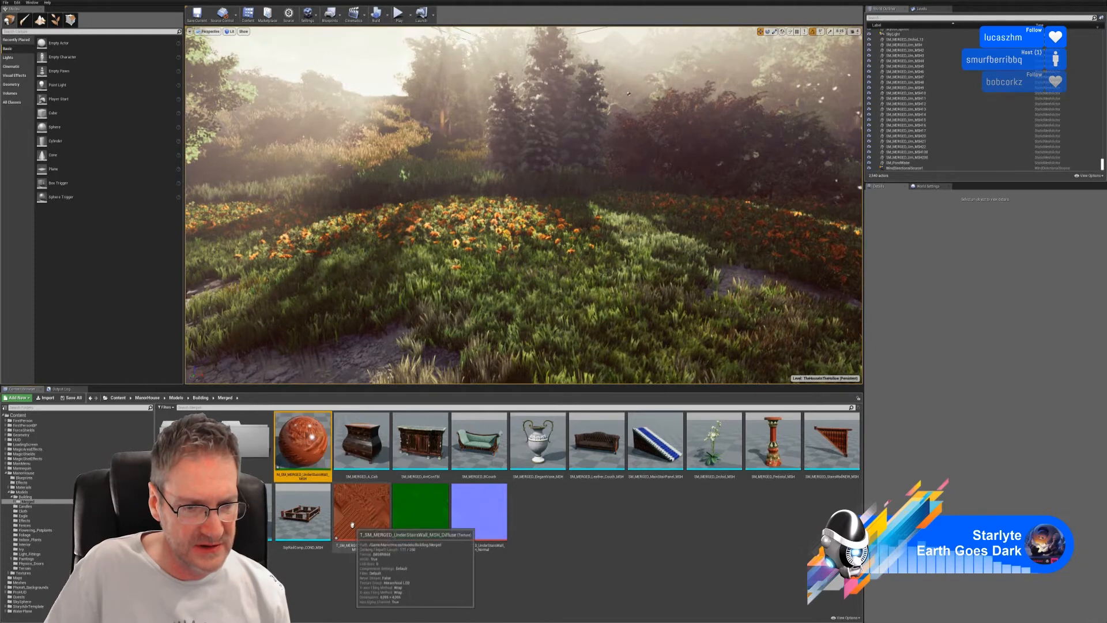
ctrl+click(420, 511)
ctrl+click(470, 519)
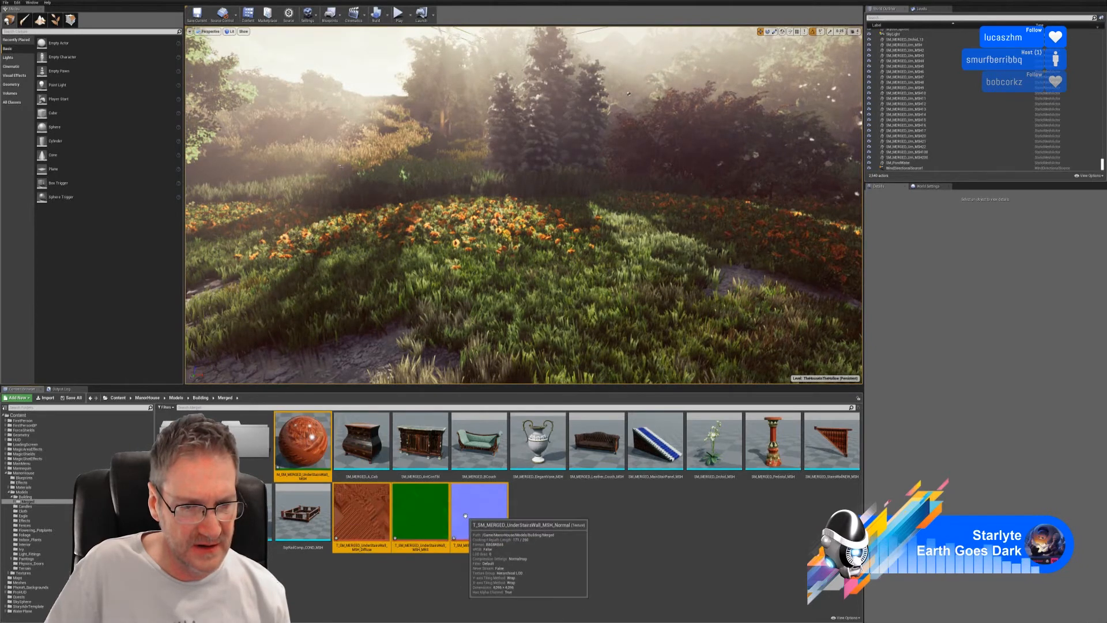
right_click(465, 515)
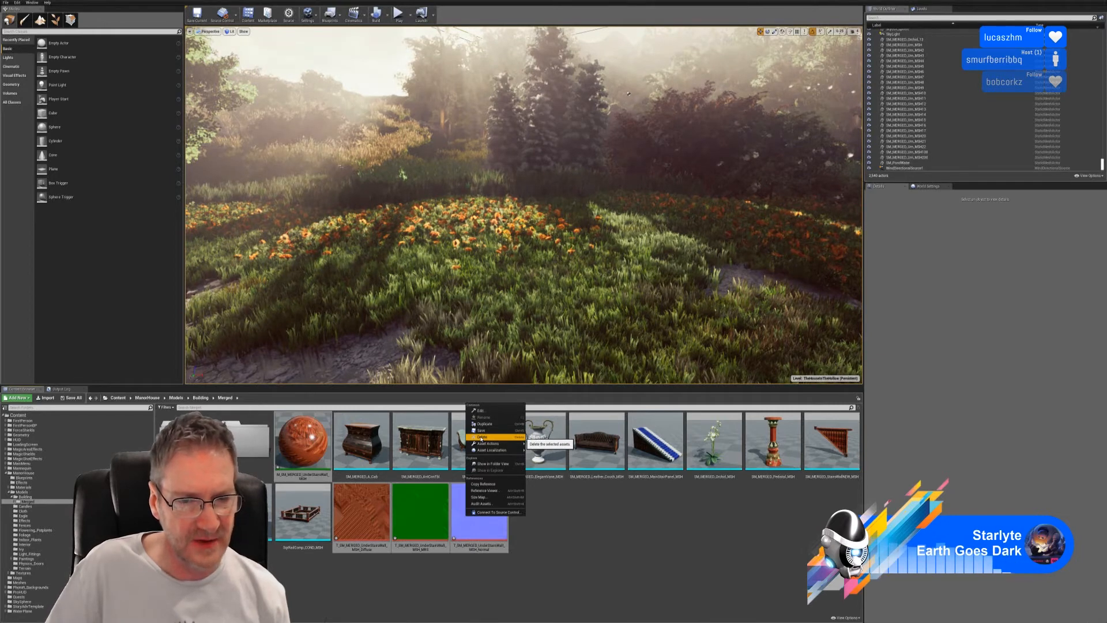
click(482, 437)
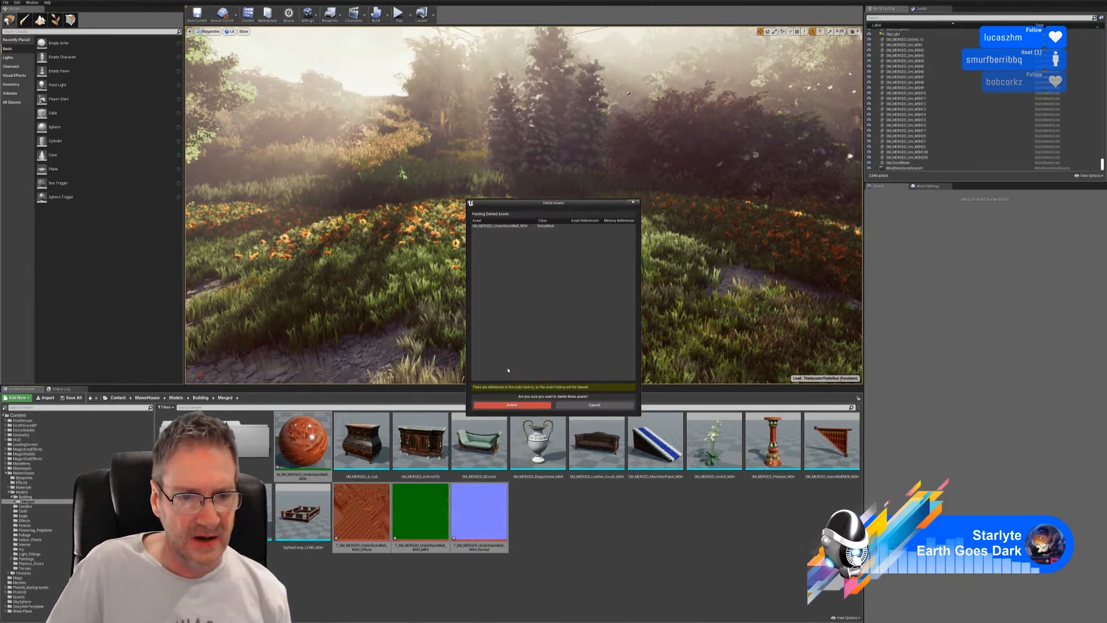
click(510, 405)
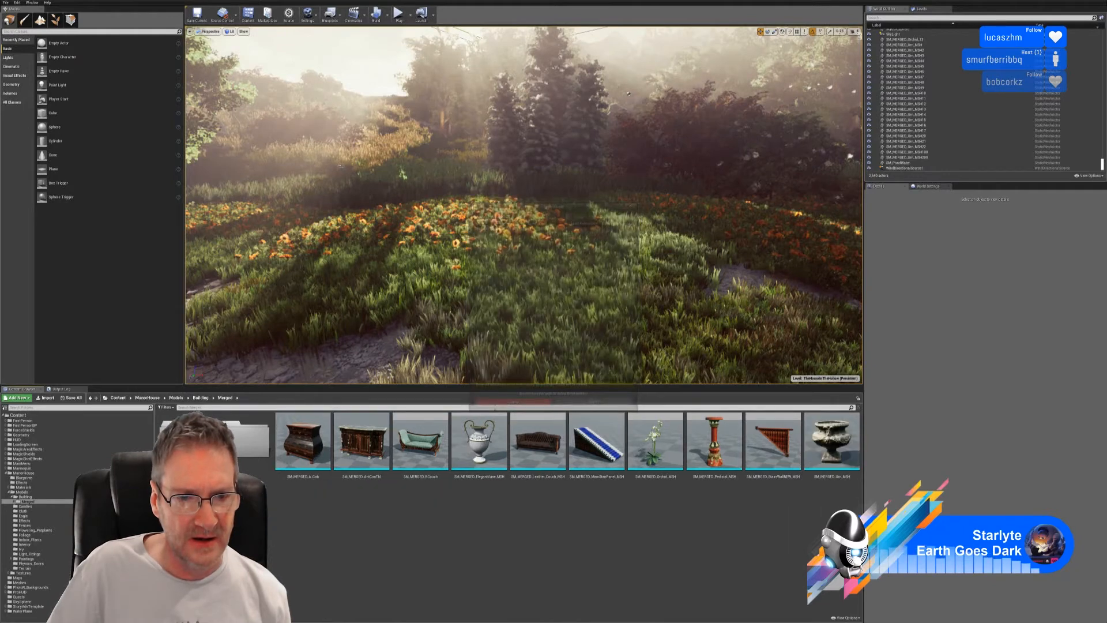
click(6, 3)
click(24, 54)
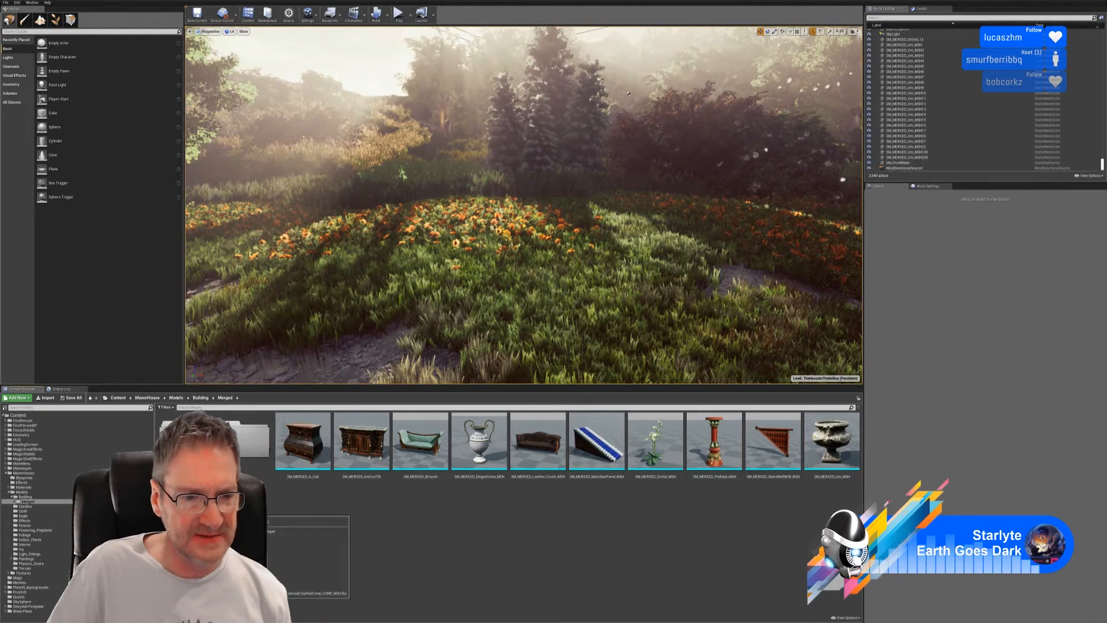
Inspect the combined wooden railing mesh from several sides in the Static Mesh Editor and close the editor.
key(alt+Tab)
drag(423, 430, 400, 461)
key(d)
right_drag(400, 461, 392, 462)
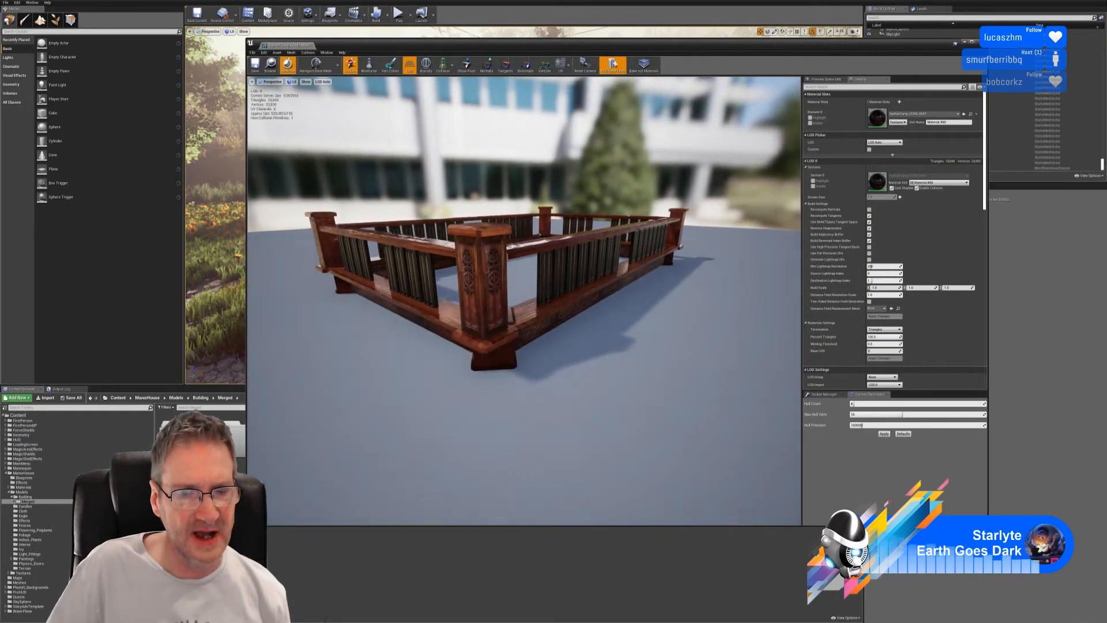
right_drag(510, 362, 533, 346)
key(a)
key(w)
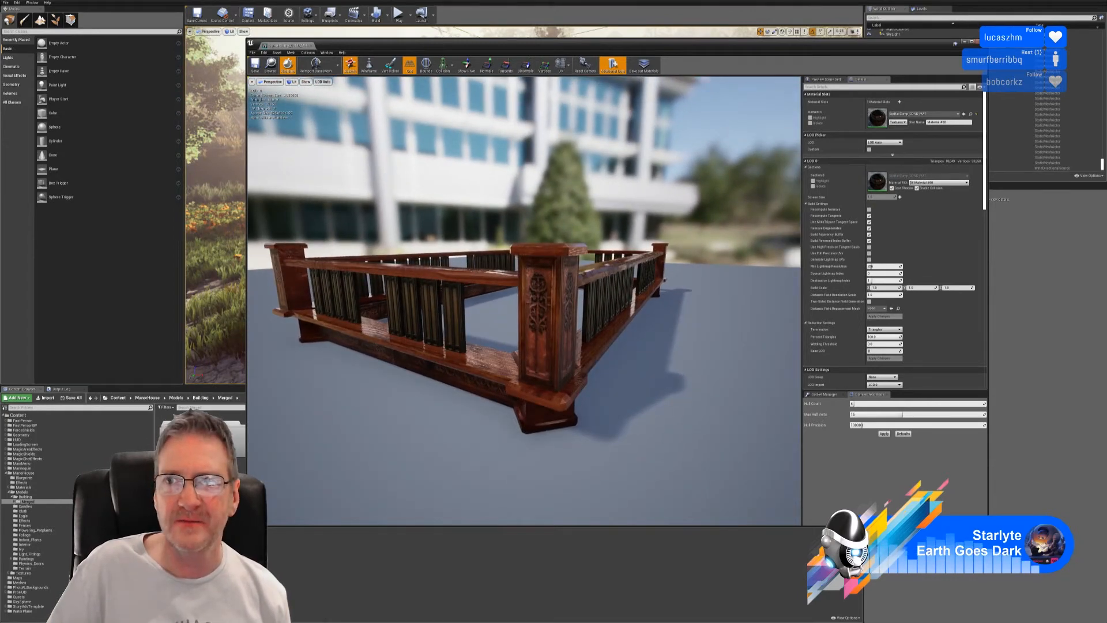
click(979, 42)
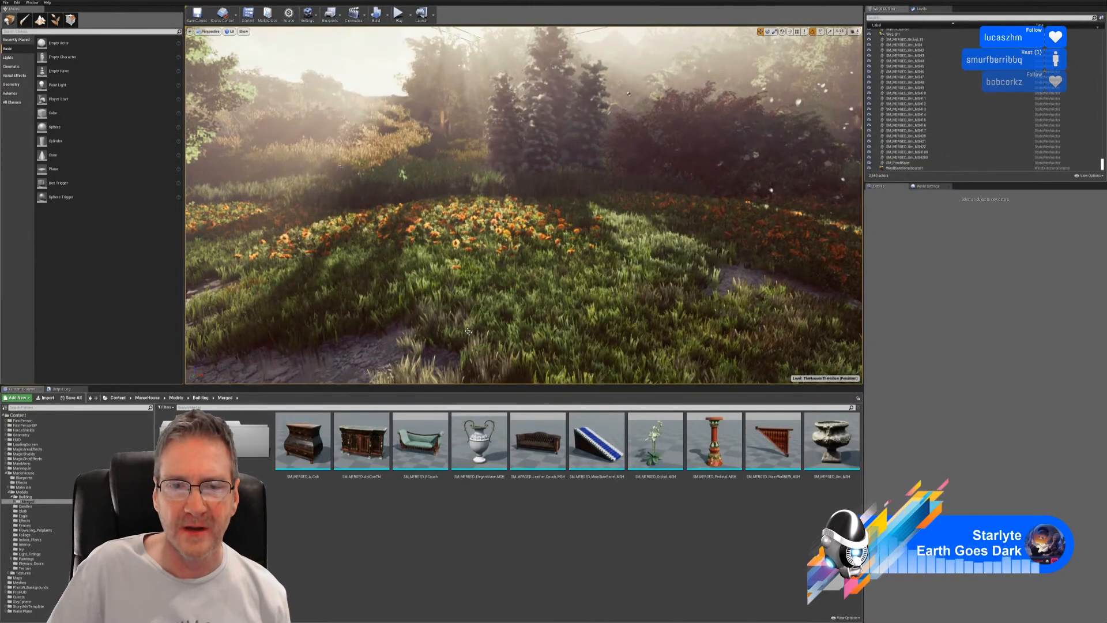
Examine the grandfather clock and the surrounding furnishings inside the house for meshes with several materials.
right_drag(536, 161, 796, 173)
key(w)
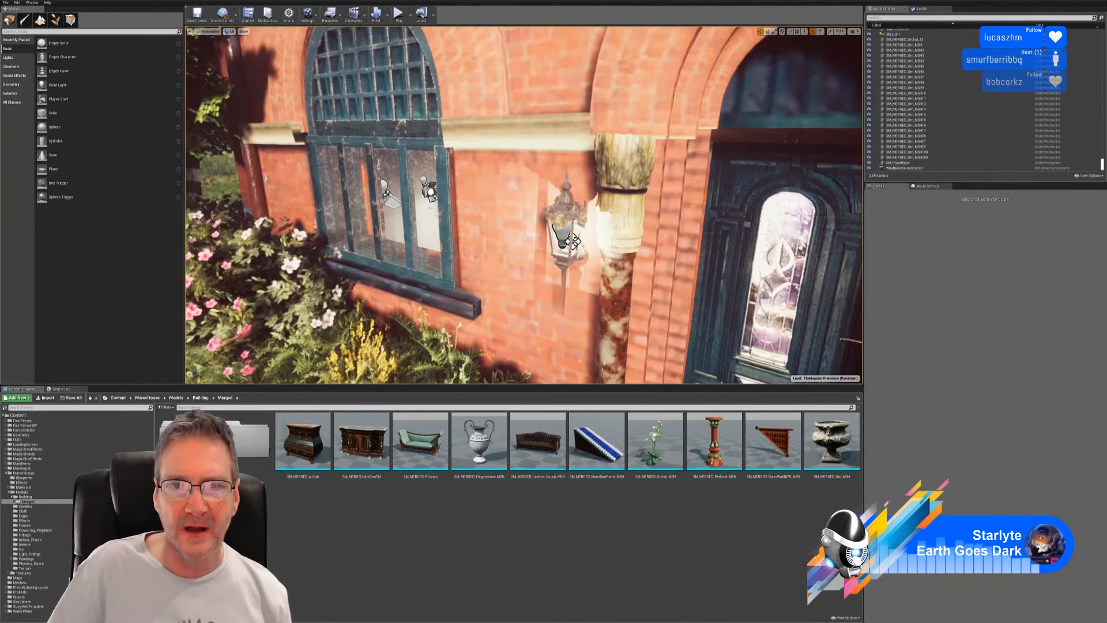
key(w)
right_drag(536, 184, 646, 211)
key(s)
right_drag(715, 200, 663, 203)
right_drag(524, 205, 473, 184)
click(328, 188)
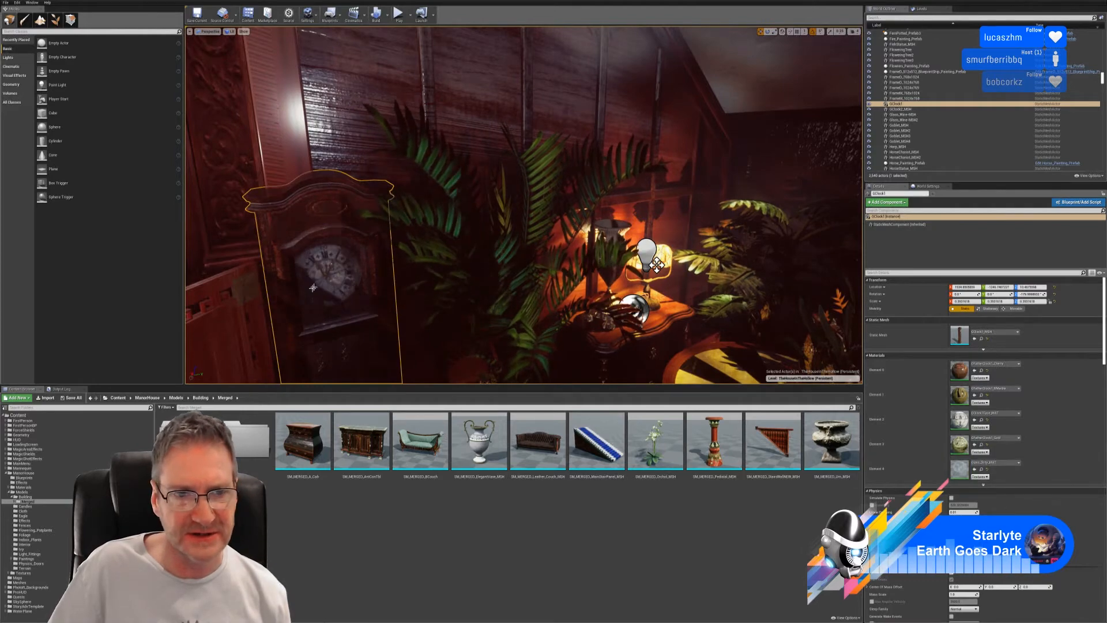
key(f)
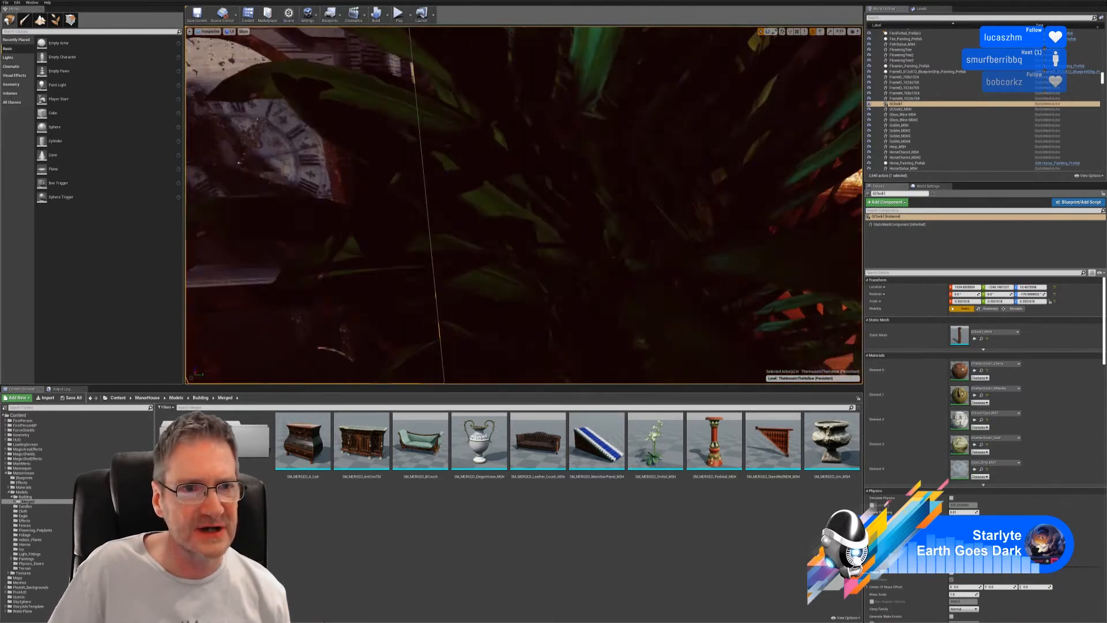
right_drag(523, 204, 628, 190)
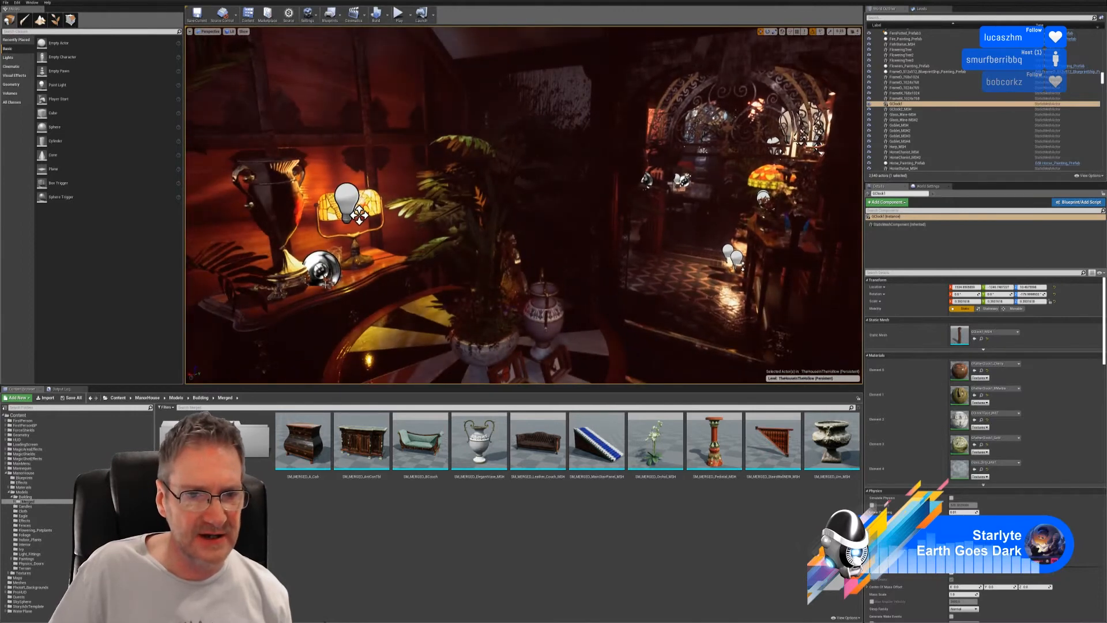
Select the vintage vase on the antique chest beside the lamp and locate its static mesh in the content folders.
click(353, 285)
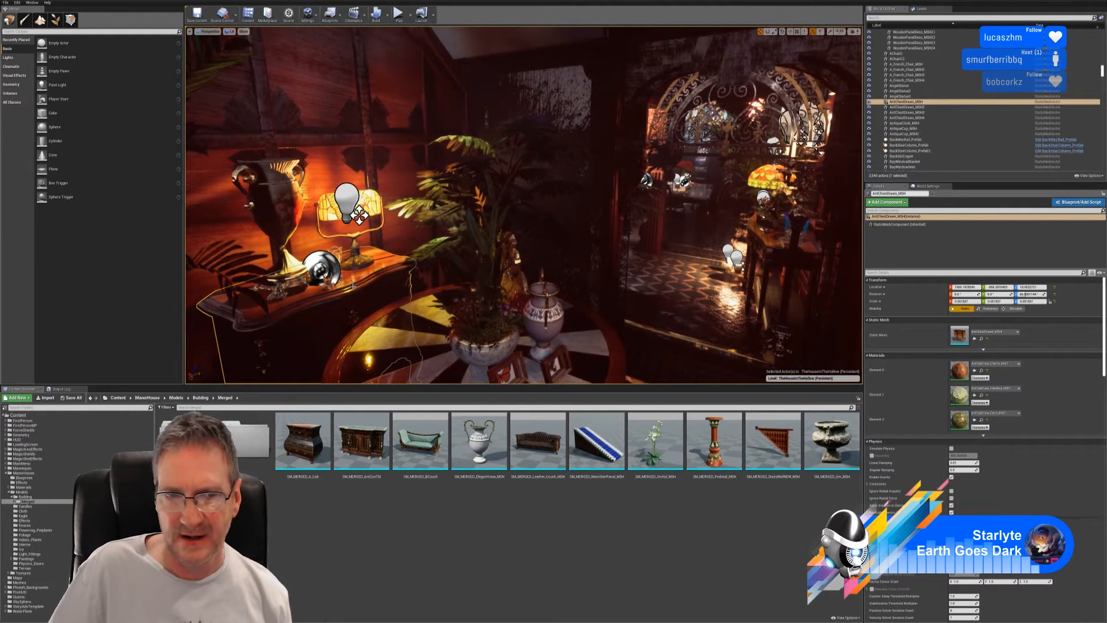
click(290, 210)
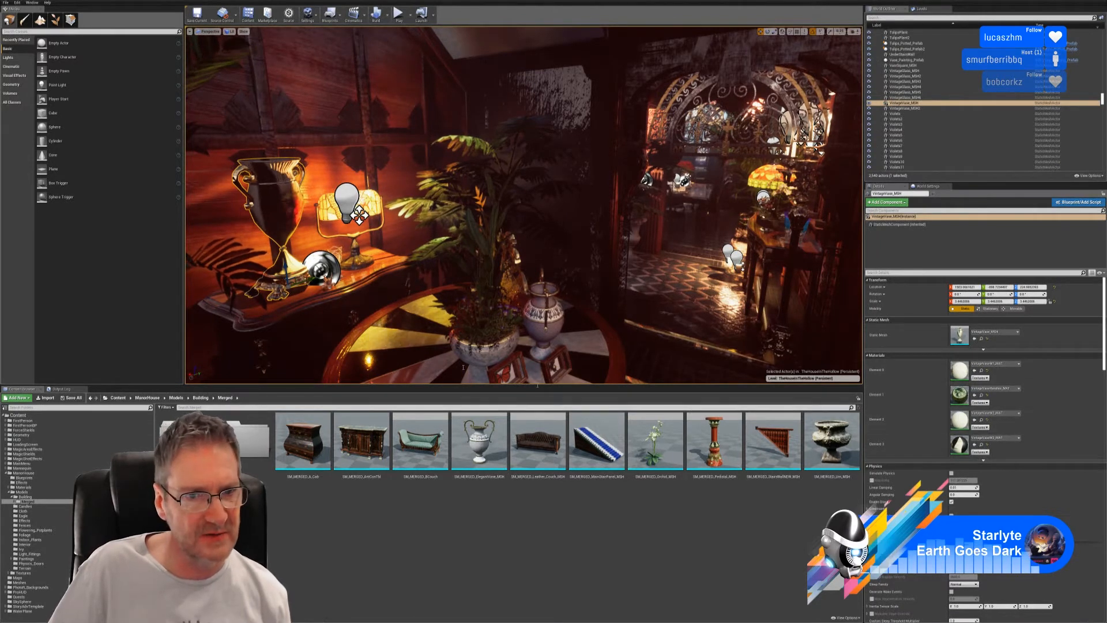
key(f)
right_drag(845, 300, 858, 291)
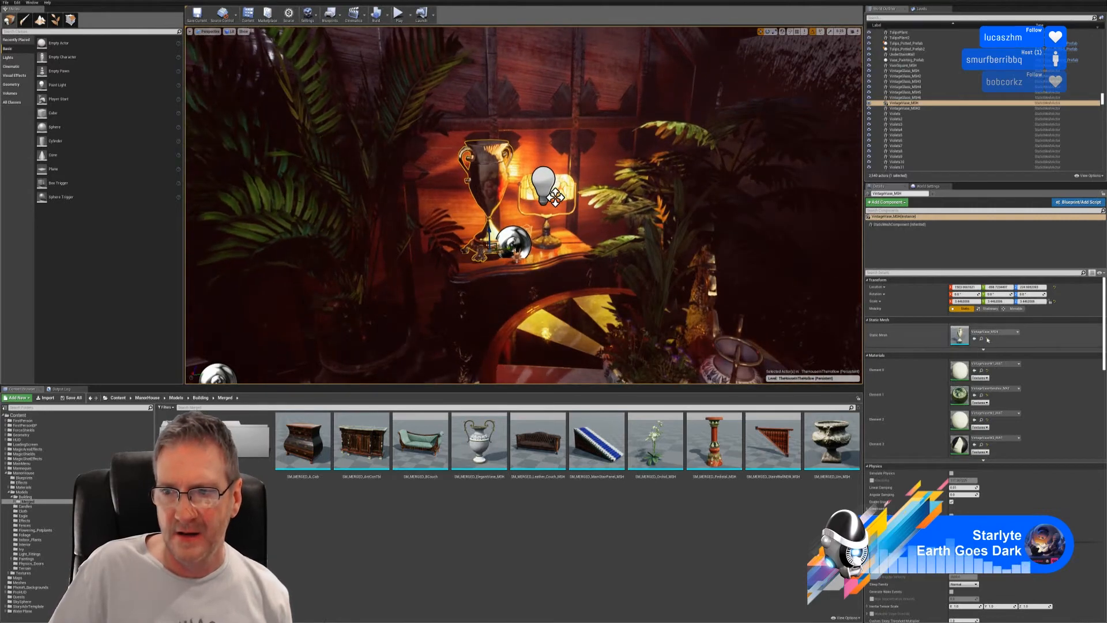
click(981, 338)
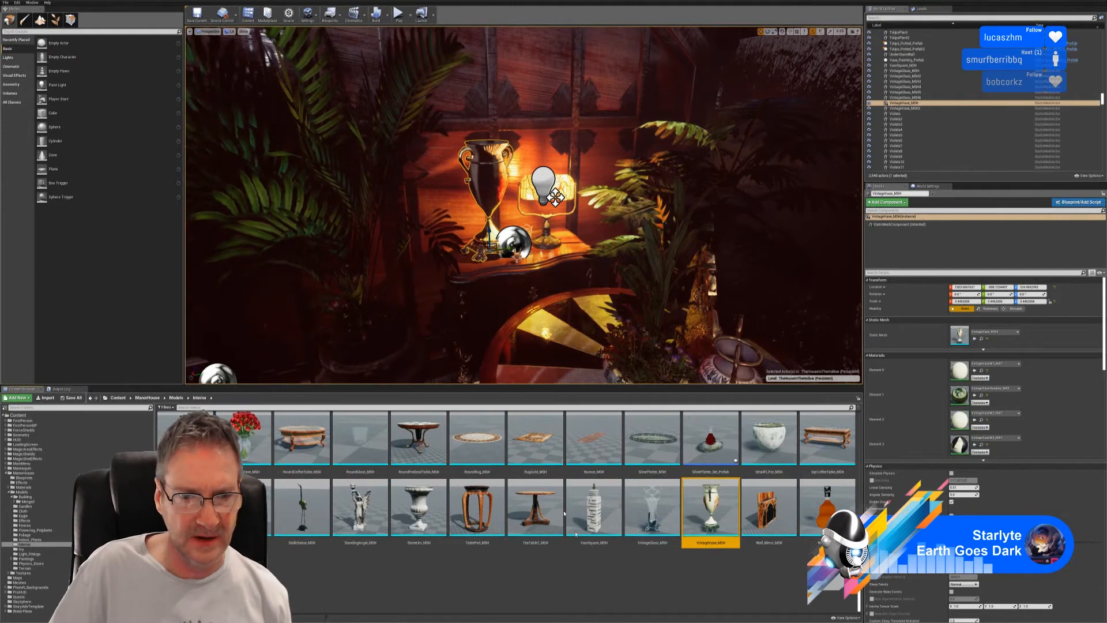
Place a copy of VintageVase_MSH on the stone path outside the house and view it up close.
right_drag(629, 277, 562, 263)
key(Escape)
right_drag(568, 318, 544, 284)
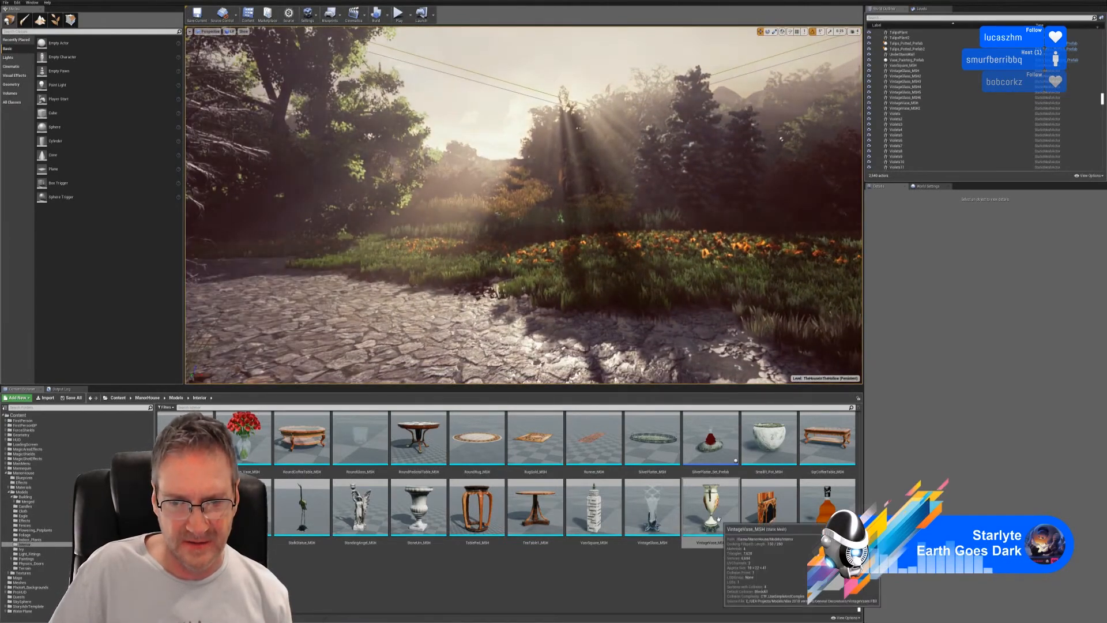
drag(710, 507, 549, 290)
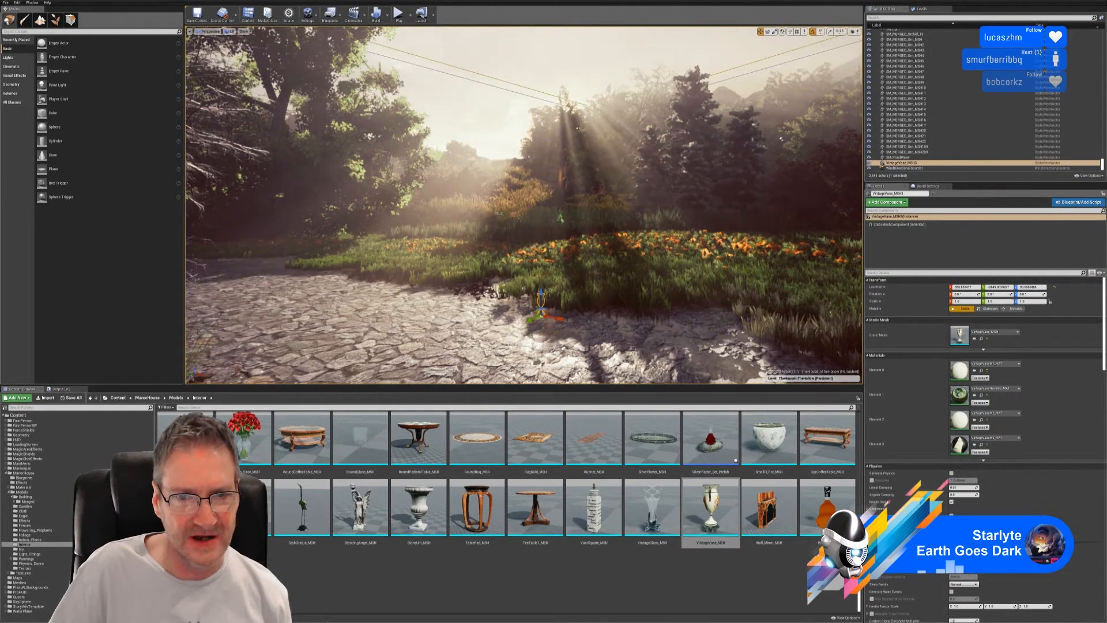
right_drag(548, 290, 495, 289)
key(w)
key(w)
key(d)
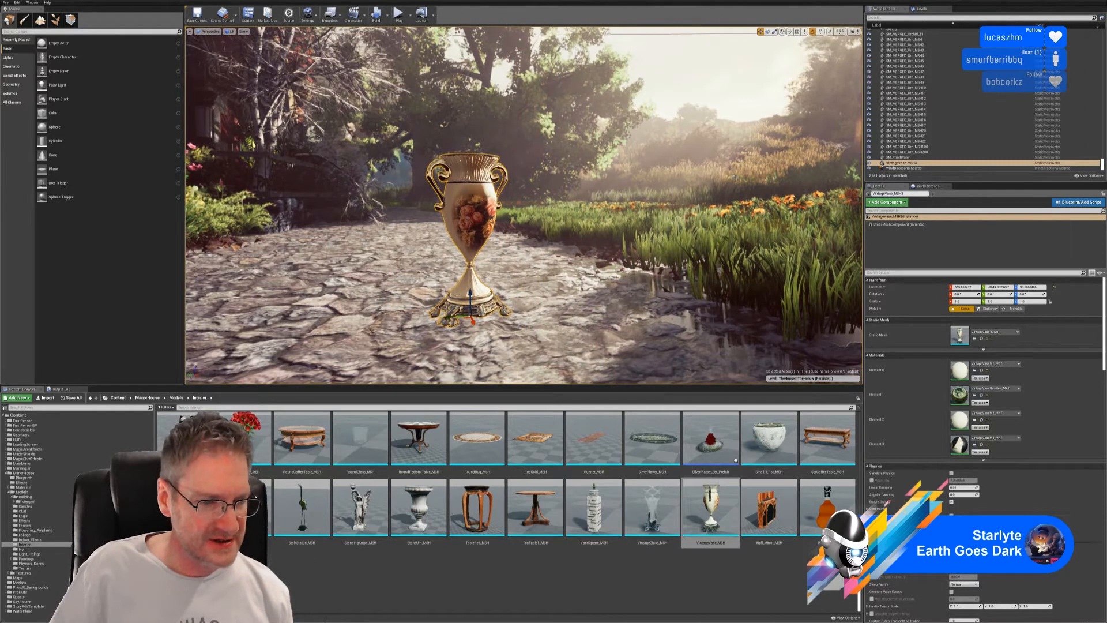
Open the Merge Actors window for the vase copy and check the source textures of its Element 3 and Element 0 materials.
click(398, 621)
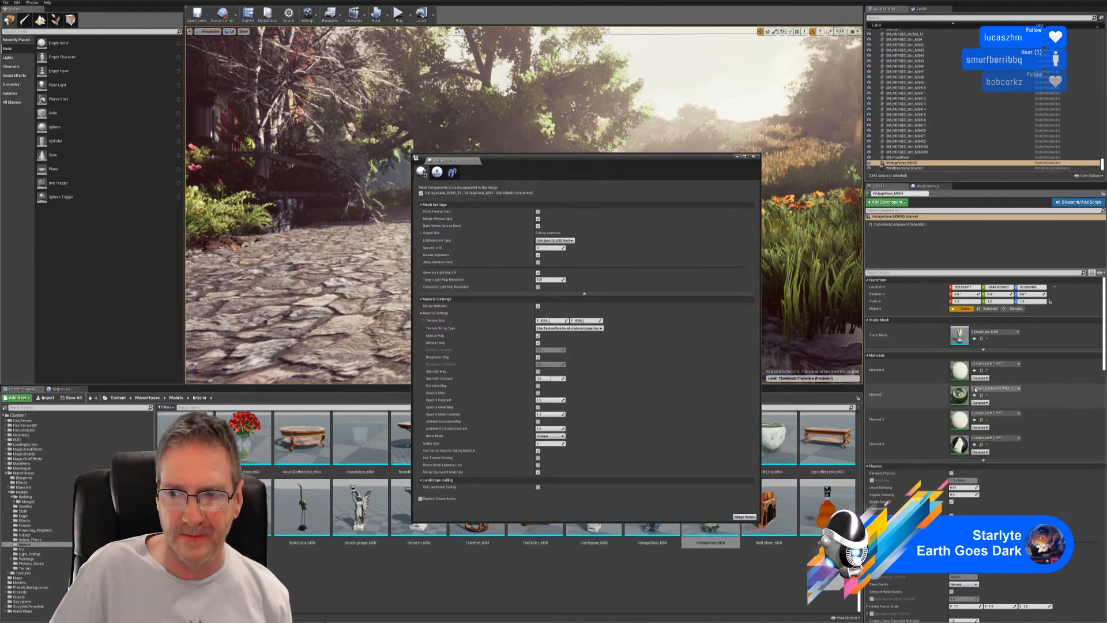
double_click(960, 448)
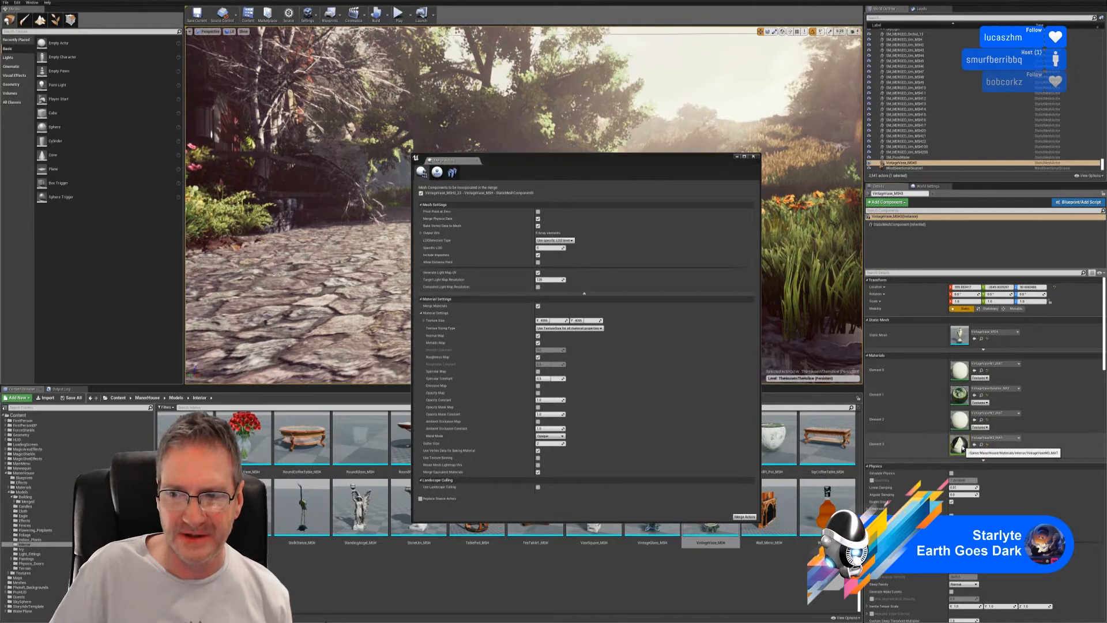
click(679, 133)
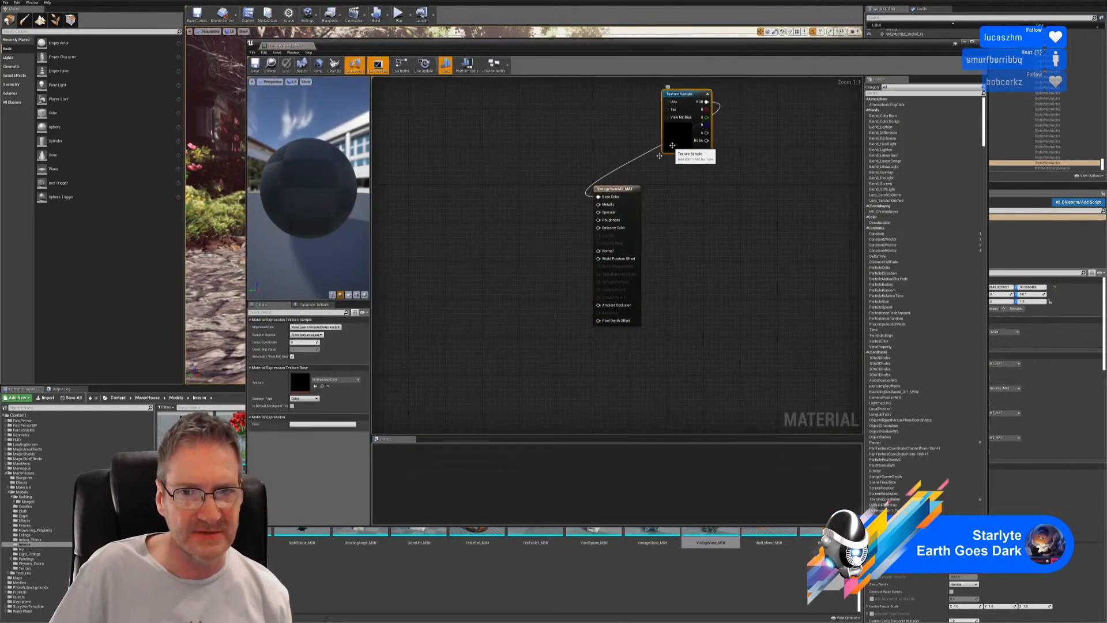
double_click(300, 381)
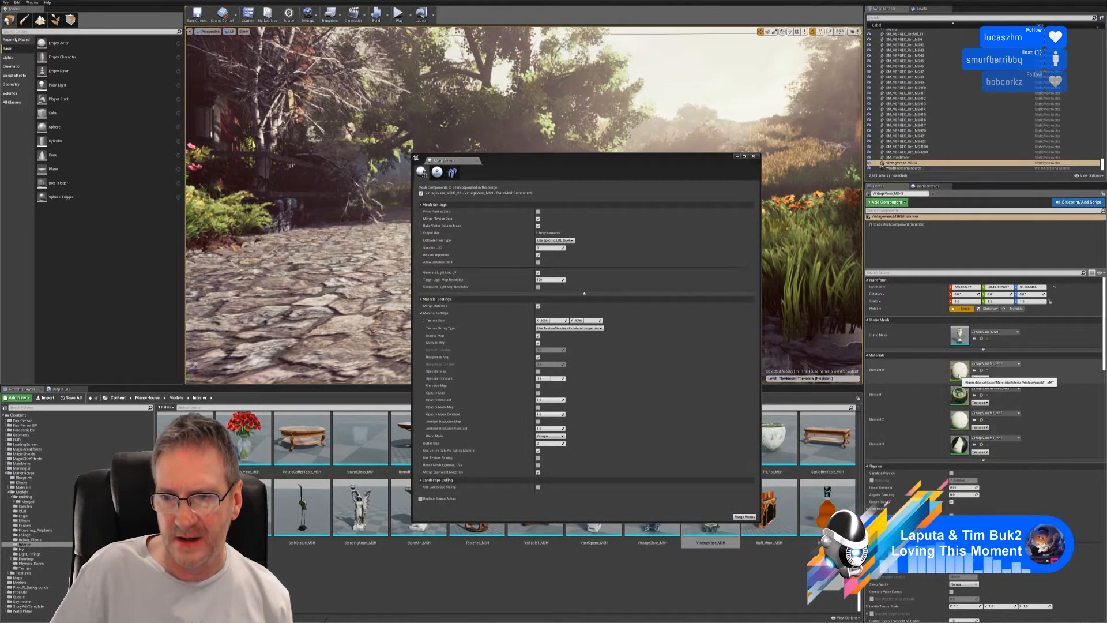
double_click(959, 370)
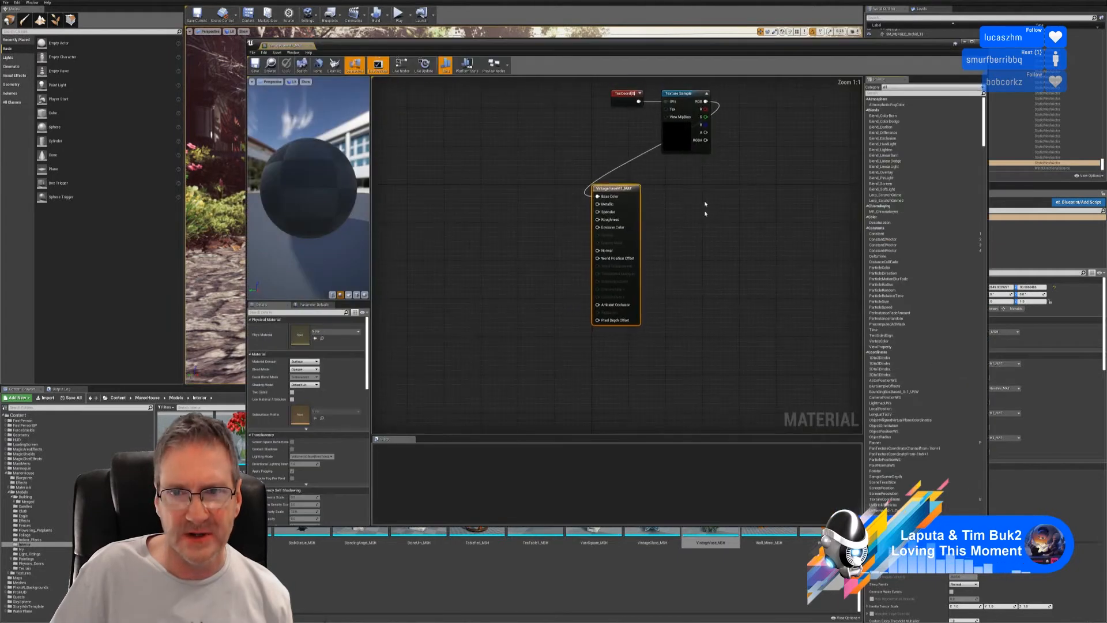
click(683, 126)
double_click(300, 384)
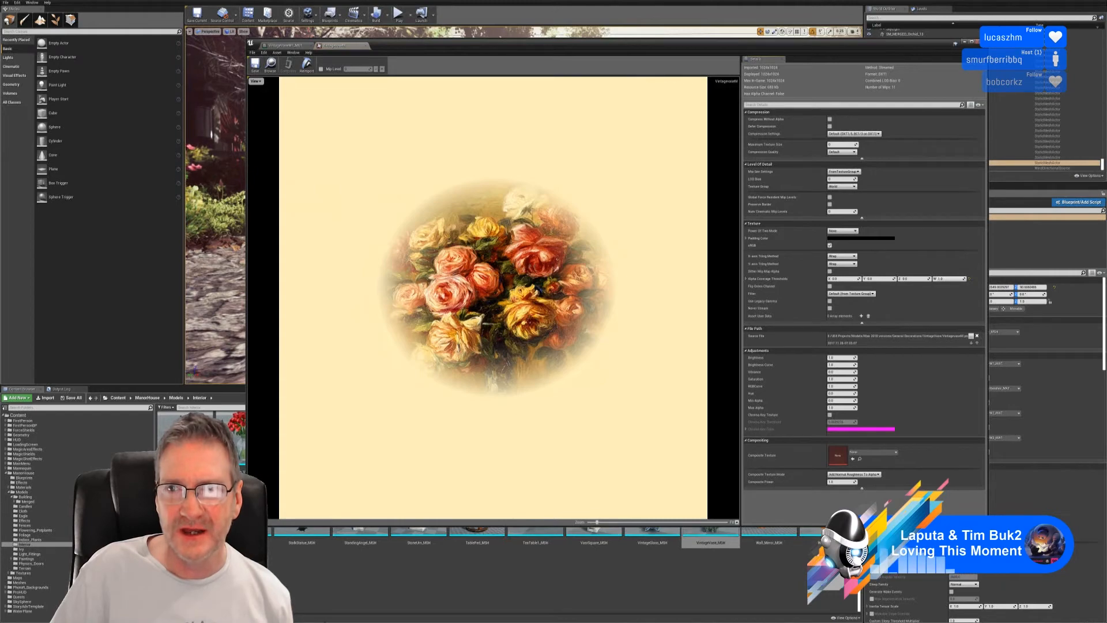
click(979, 42)
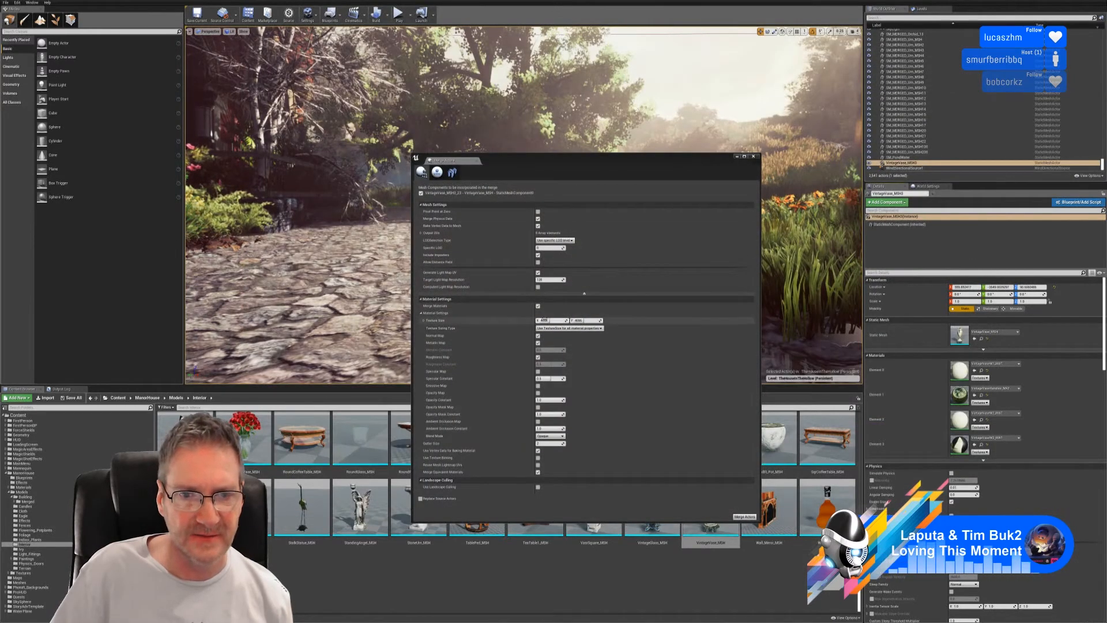
Set the merged material's texture size to 2048 by 2048.
text(2048)
key(Return)
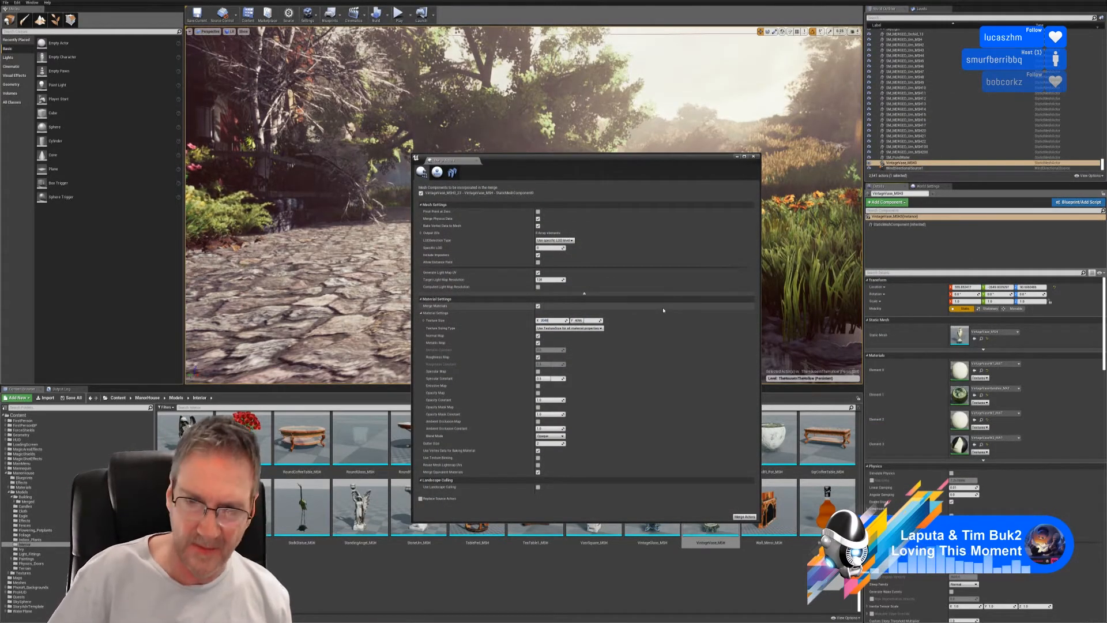
click(588, 320)
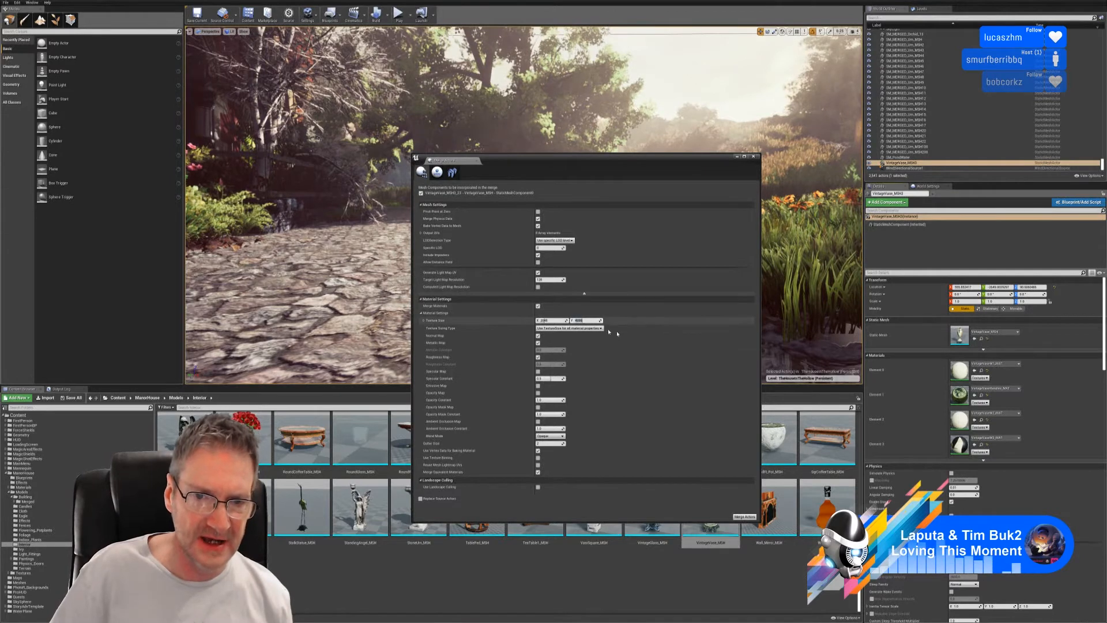
text(2048)
key(Return)
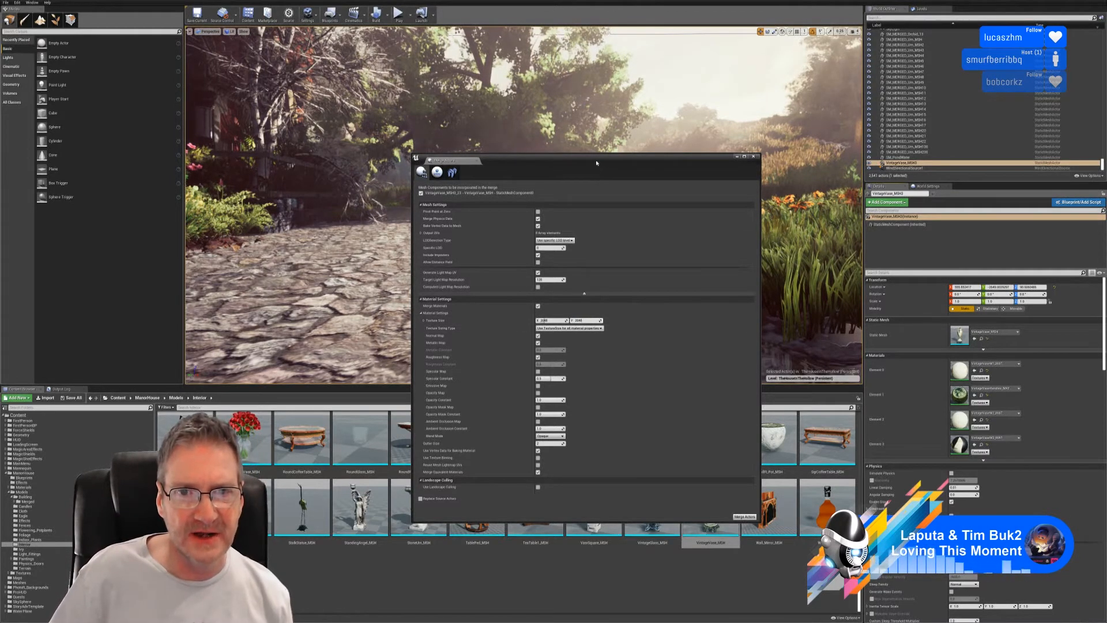
Minimise the Merge Actors window and examine the vase copy's gold trim and rose decoration up close.
click(737, 157)
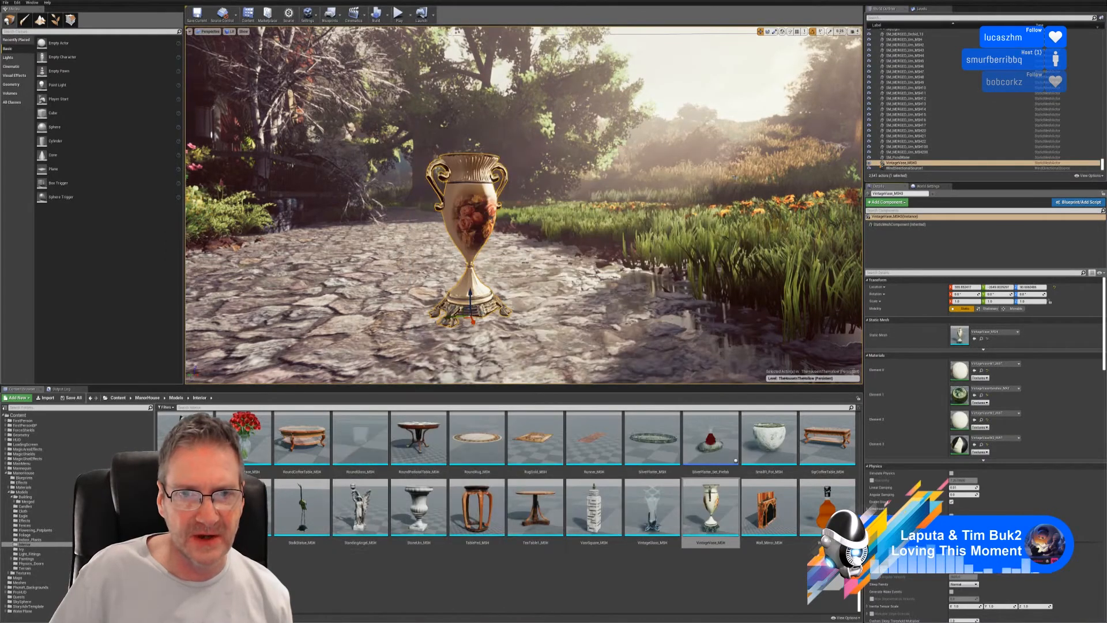
right_drag(712, 185, 737, 169)
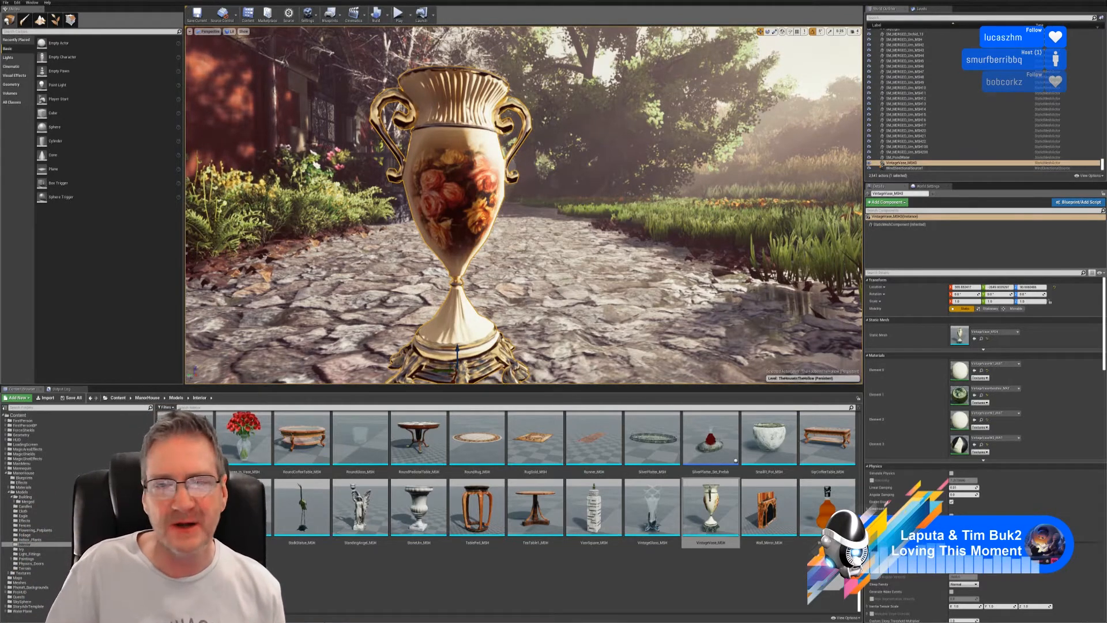
right_drag(523, 204, 392, 219)
right_drag(531, 127, 559, 132)
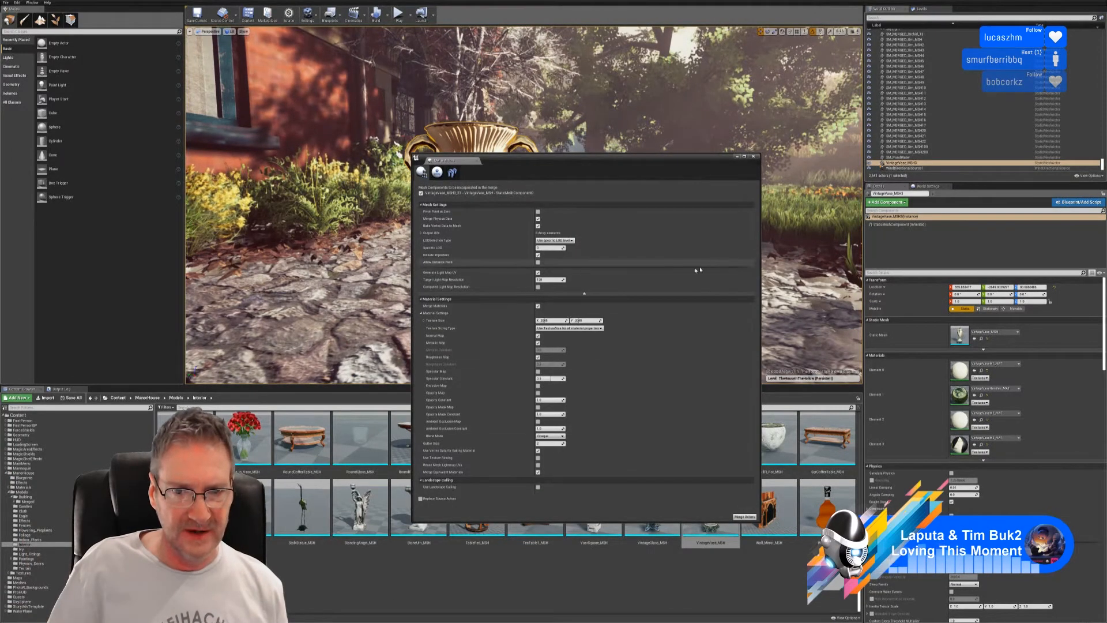
Set the target light map resolution for the vase merge to 64.
scroll(1022, 479, down, 7)
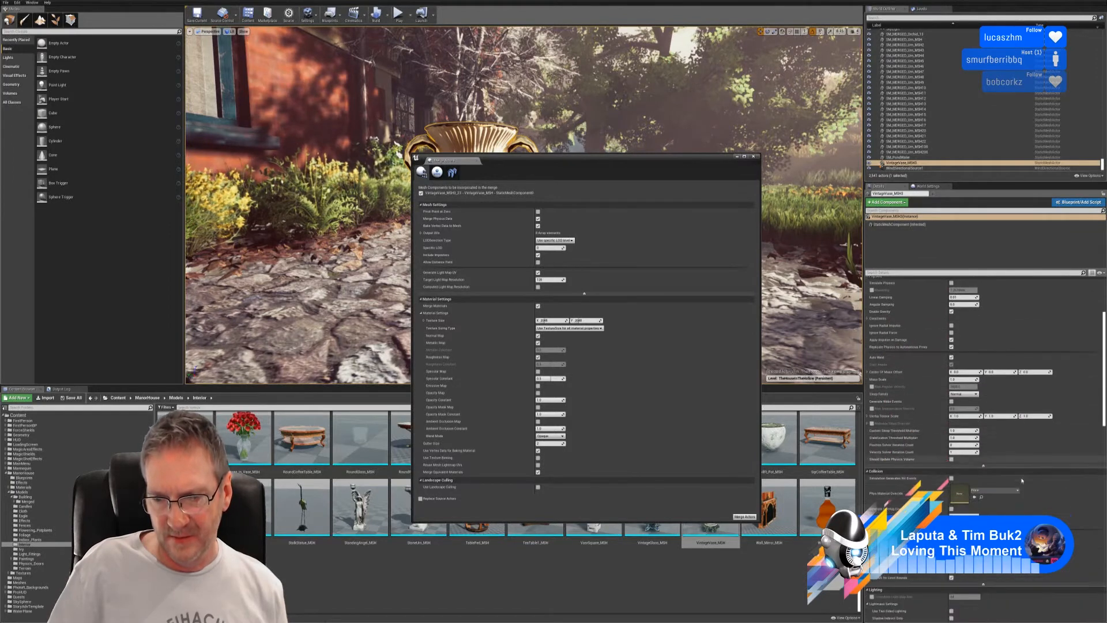
scroll(1022, 479, down, 3)
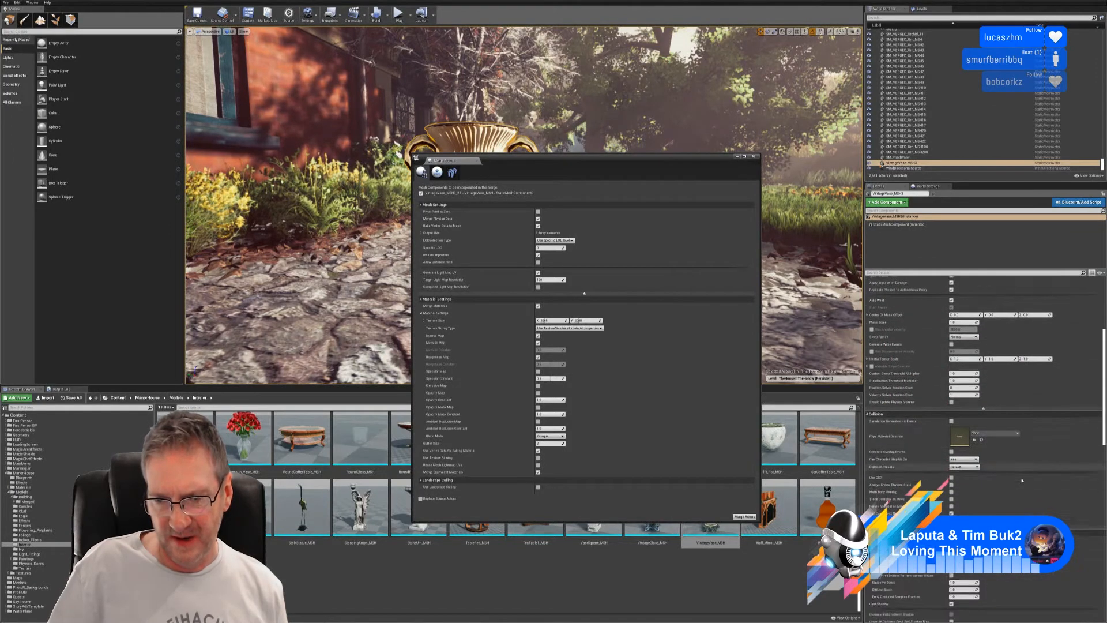
click(540, 279)
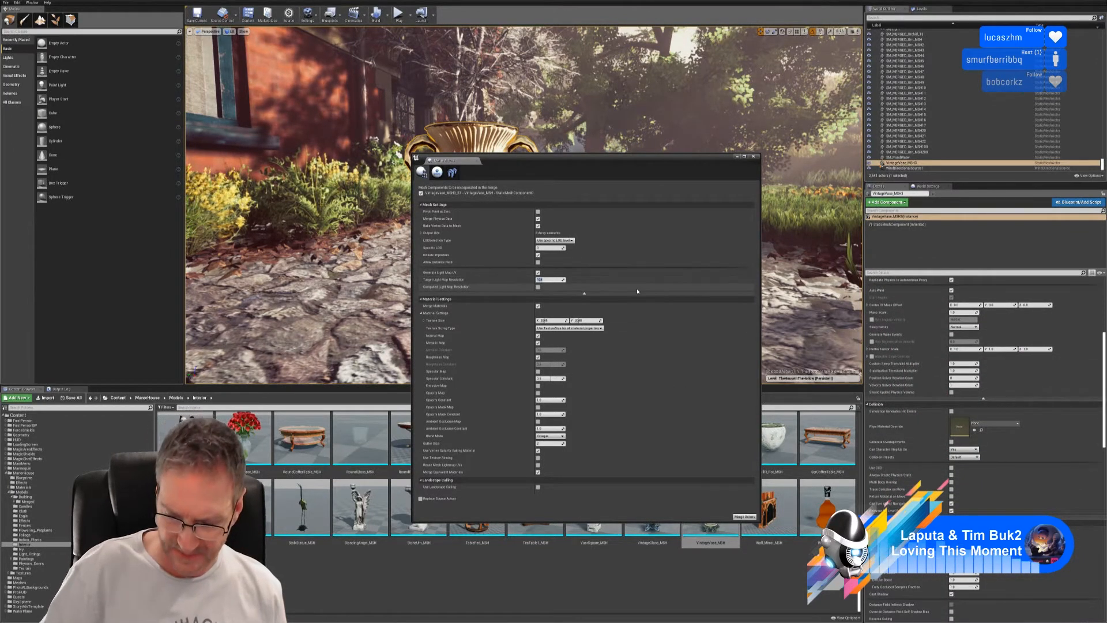
text(64)
key(Return)
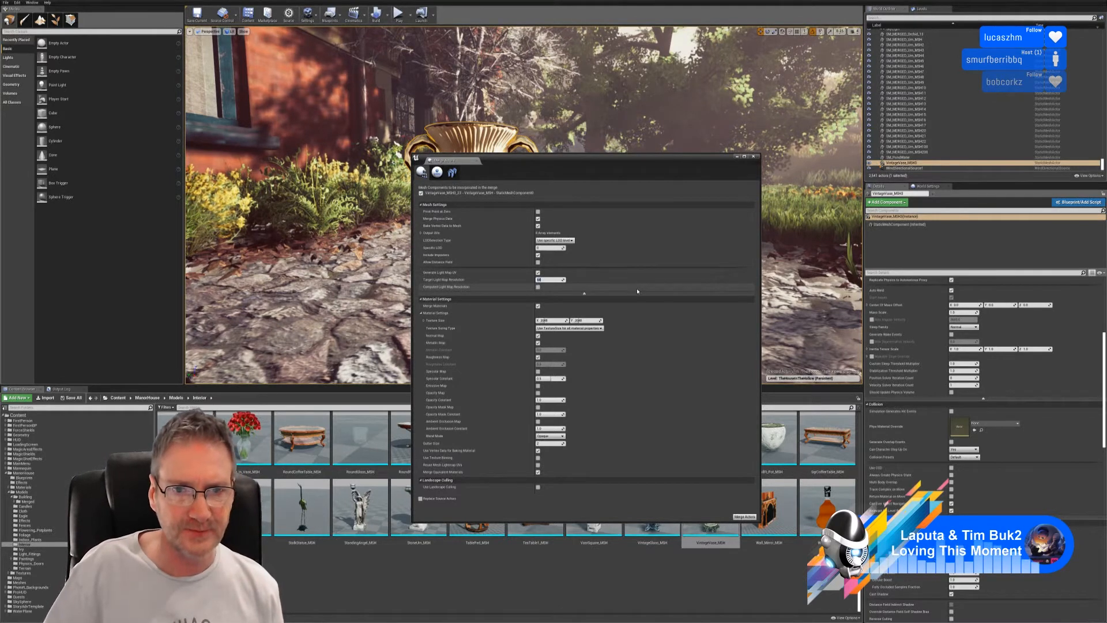
Merge the vase copy and save the result as SM_MERGED_VintageVase_MSH in the ManorHouse/Models/Building/Merged folder.
drag(543, 162, 514, 146)
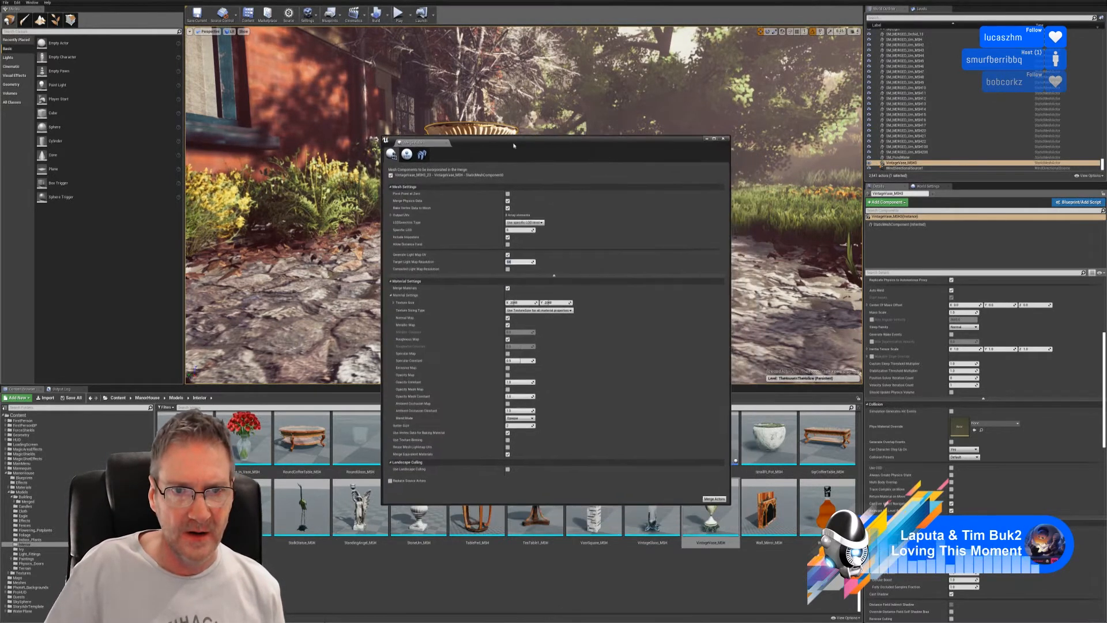
click(714, 499)
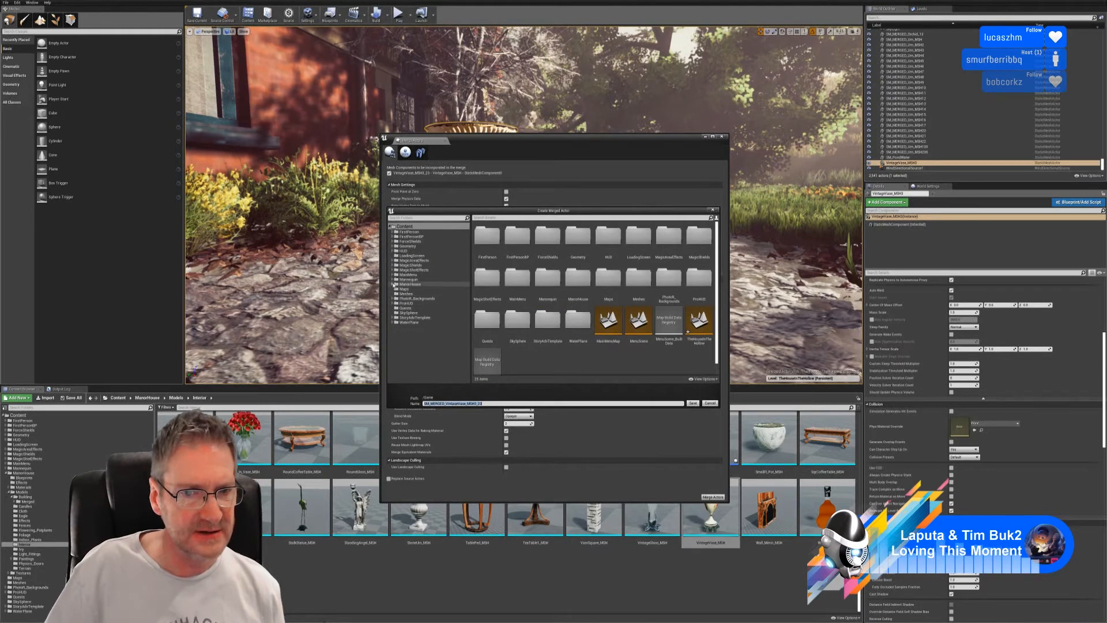
click(393, 284)
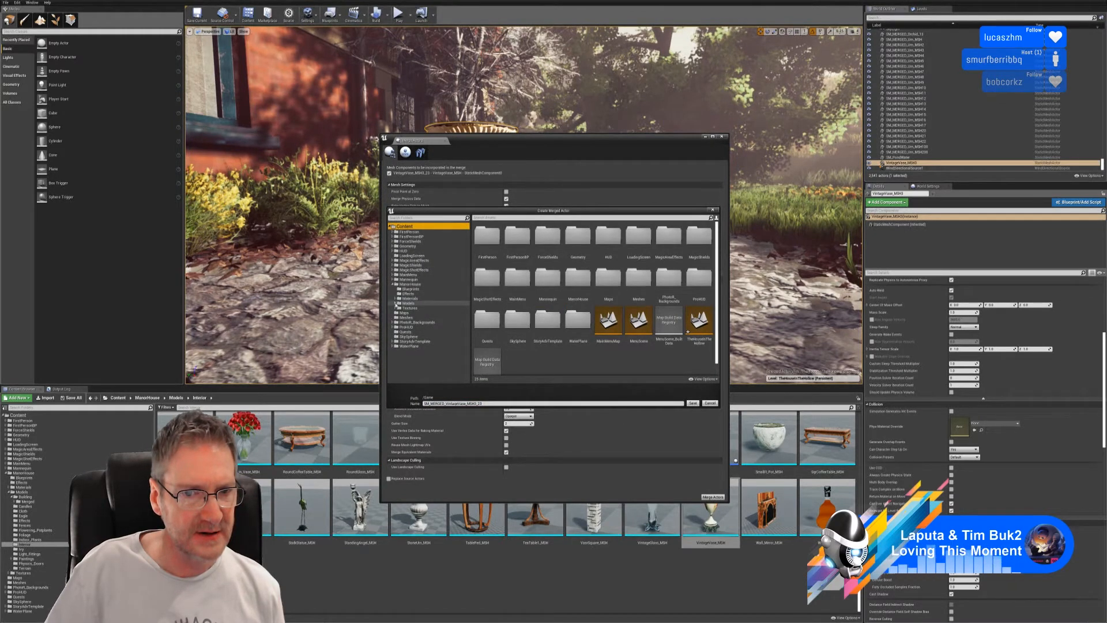
click(395, 304)
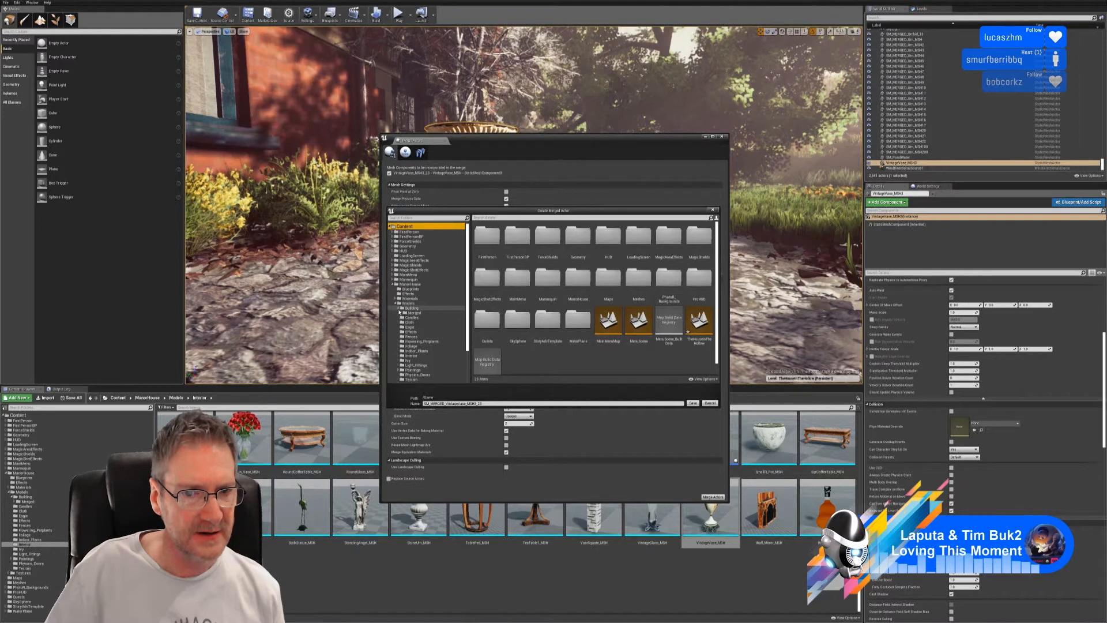
click(398, 309)
click(413, 313)
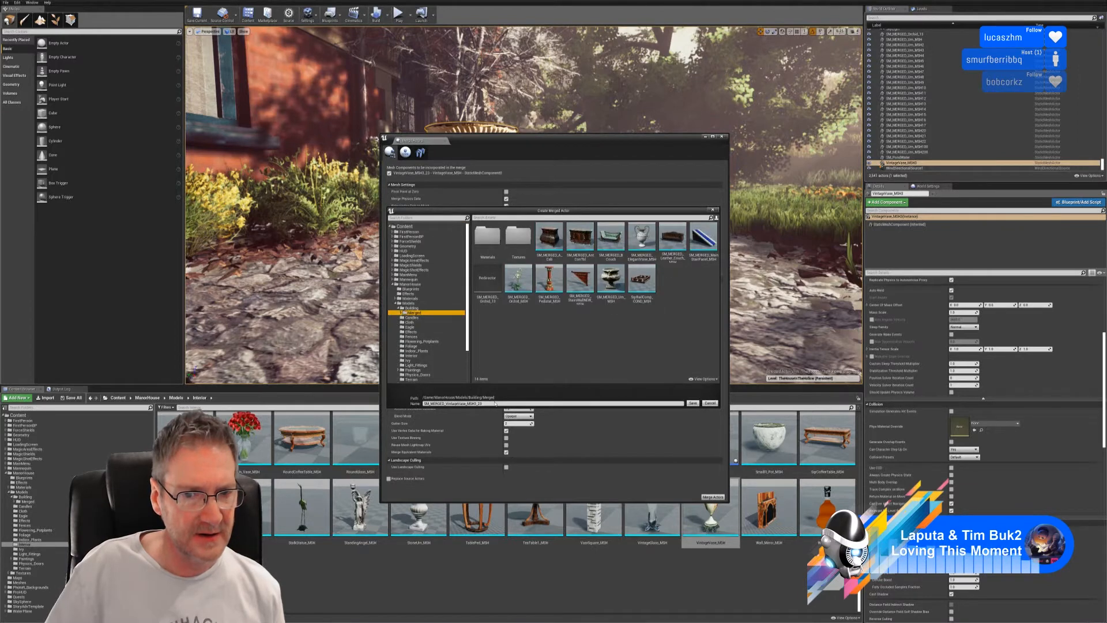
click(492, 403)
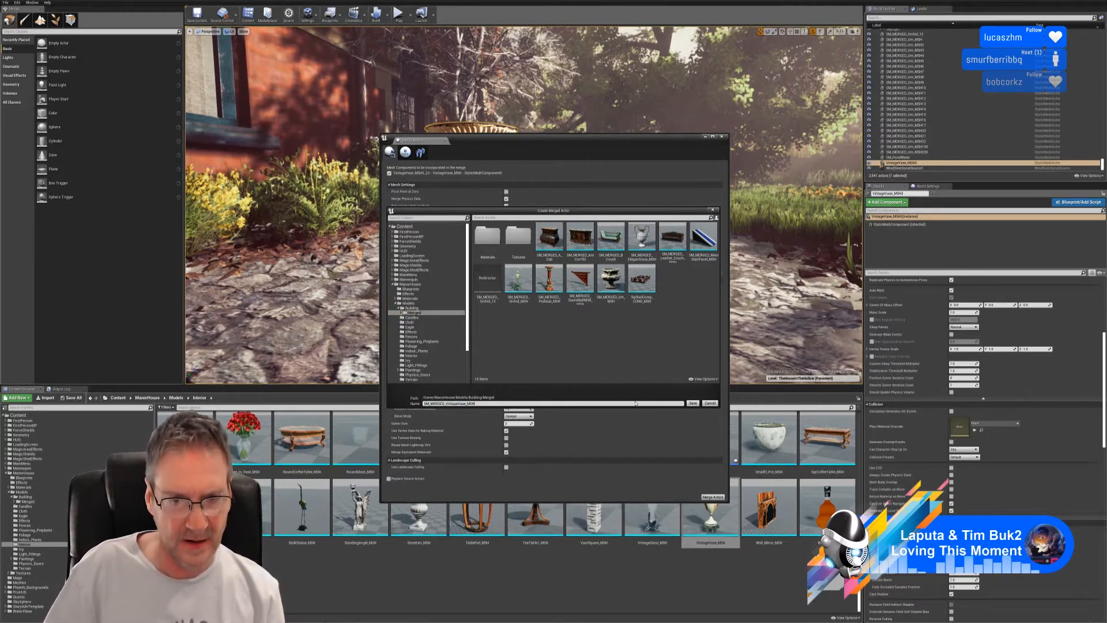
click(692, 403)
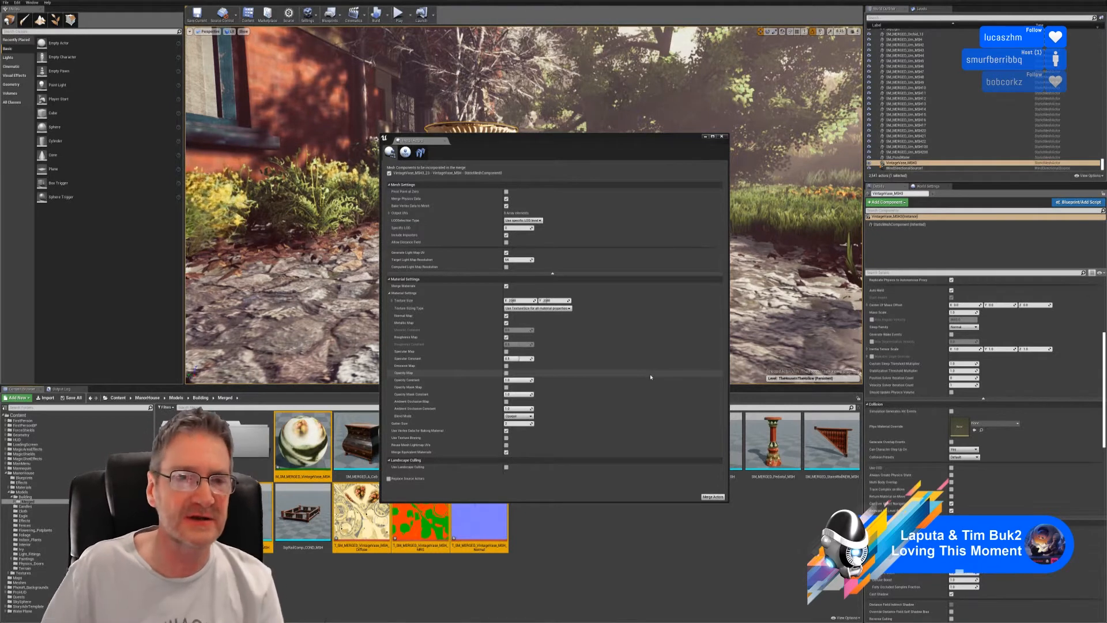
Minimise the Merge Actors window and look through the manor's entrance and interior props.
click(714, 147)
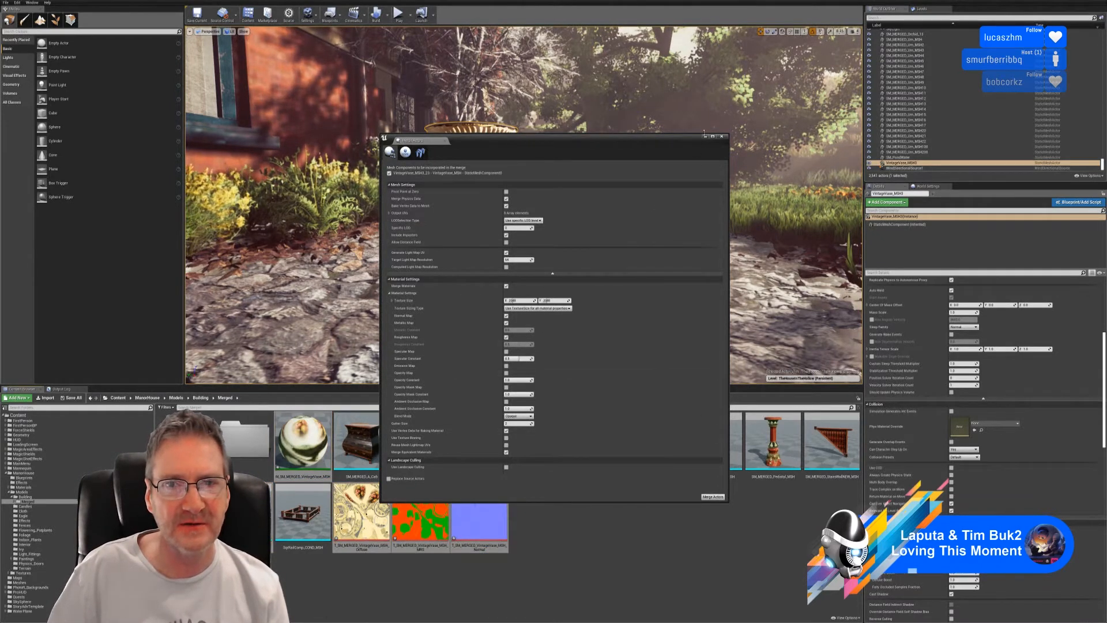
click(705, 138)
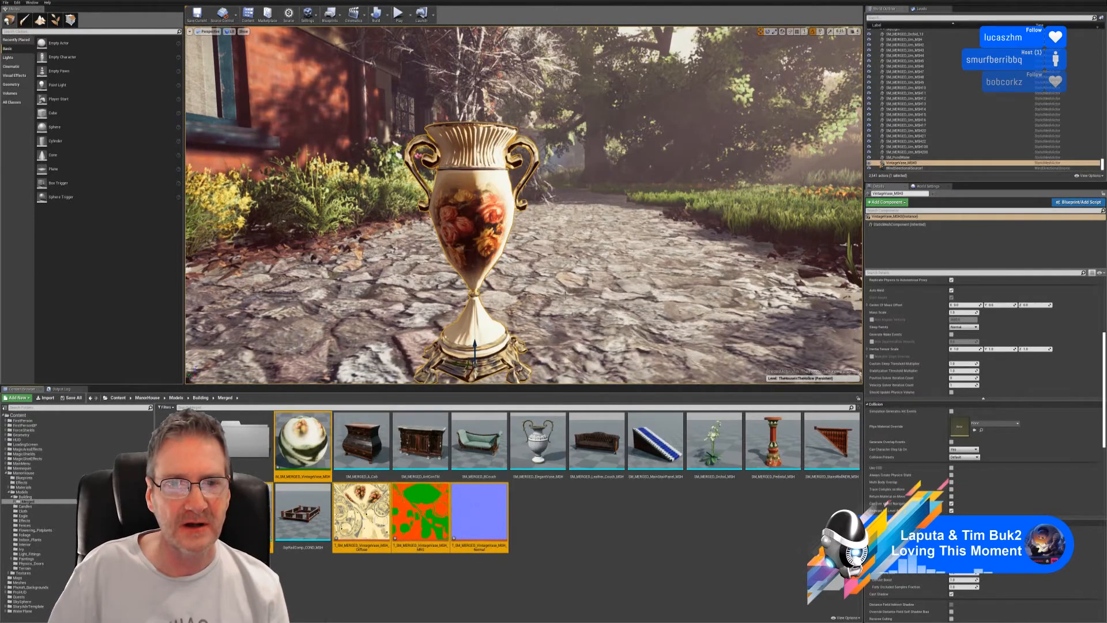
mouse_move(646, 190)
right_down()
mouse_move(583, 225)
mouse_move(461, 197)
mouse_move(427, 161)
mouse_move(553, 202)
mouse_move(663, 202)
right_up()
key(w)
right_drag(574, 281, 459, 278)
key(w)
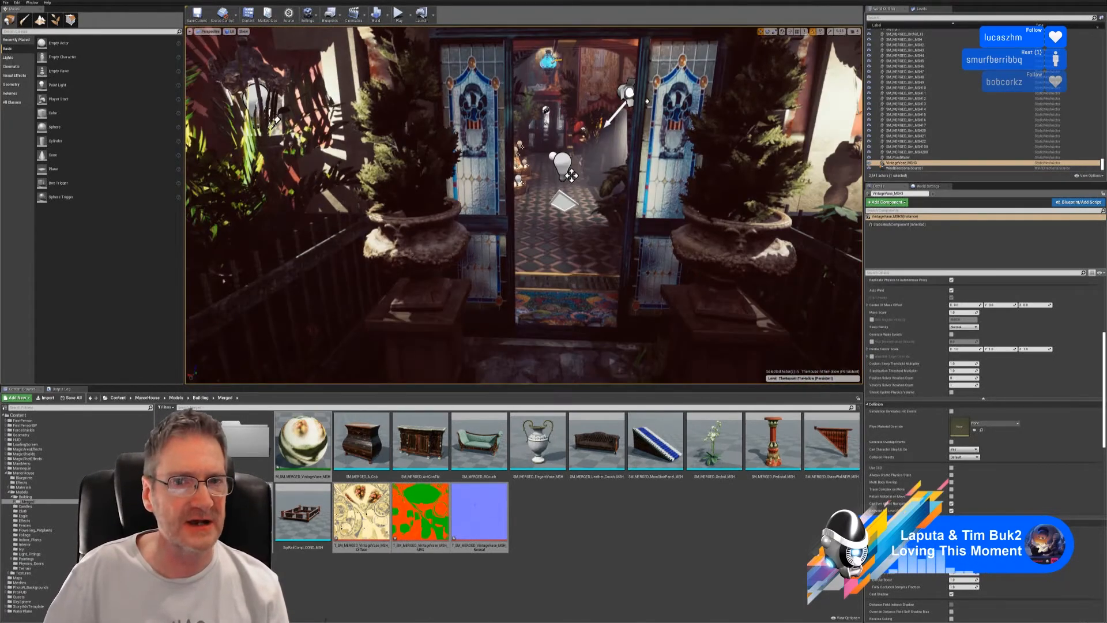
key(w)
right_drag(529, 199, 515, 195)
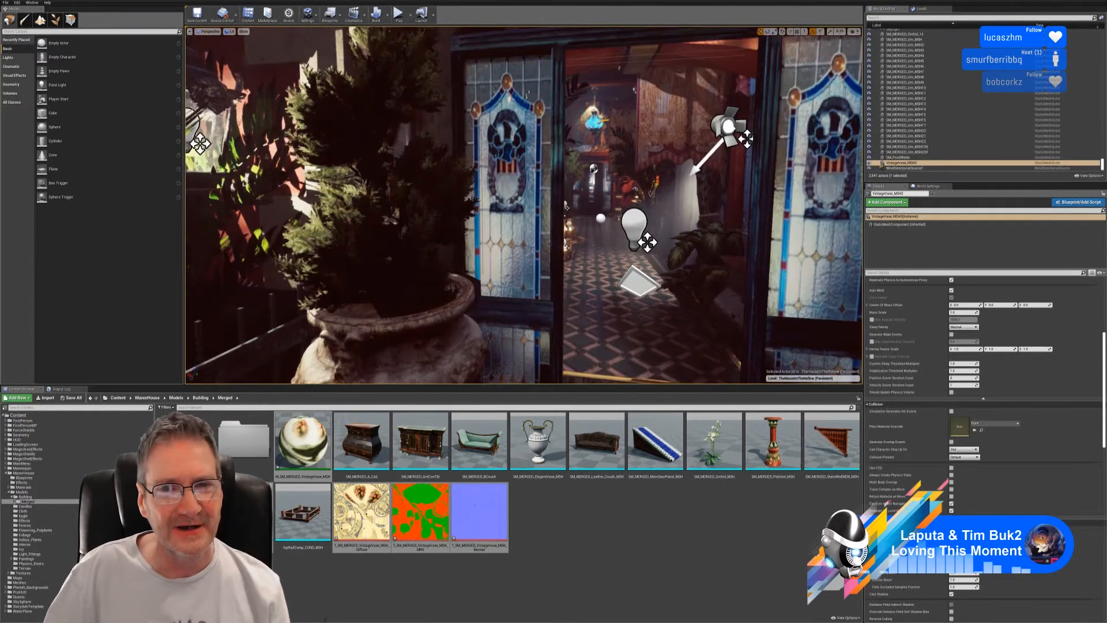
key(w)
key(s)
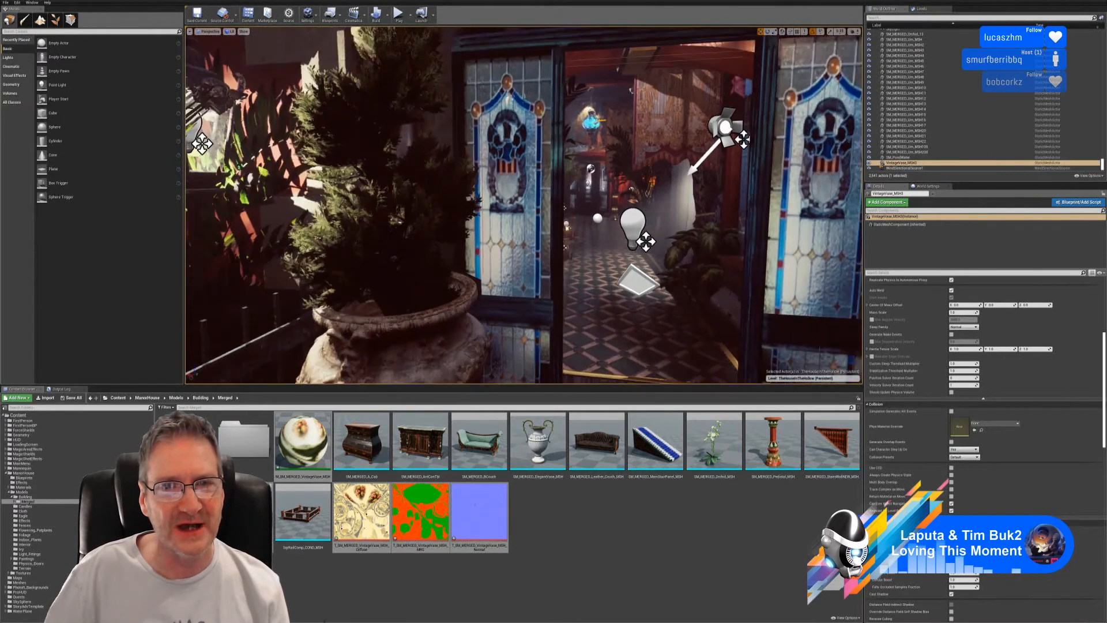
key(s)
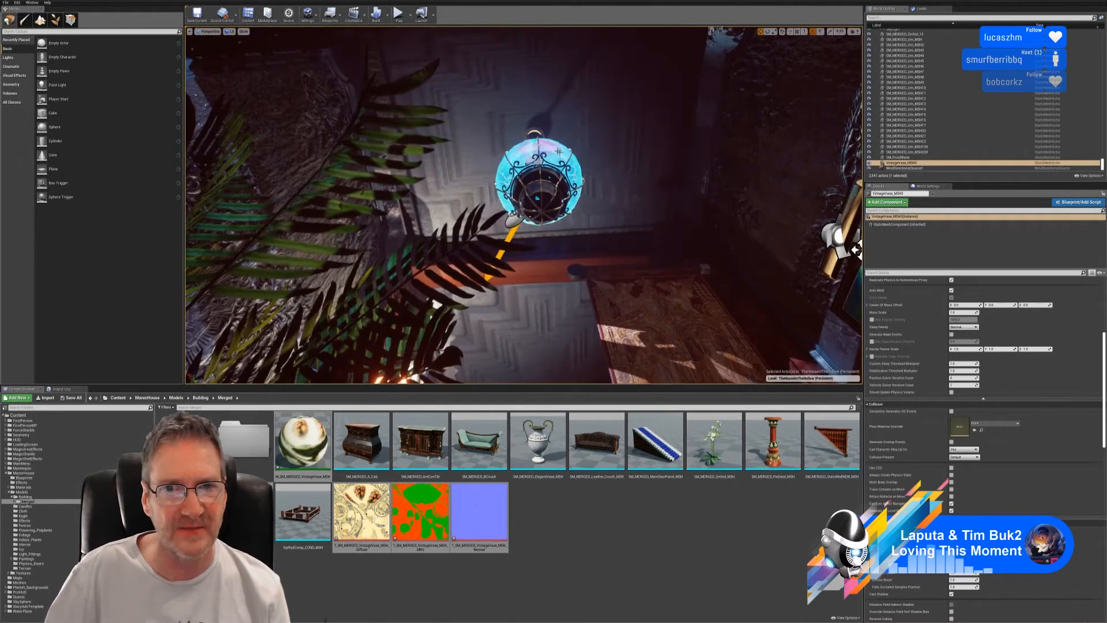
right_drag(523, 205, 403, 109)
key(w)
key(w)
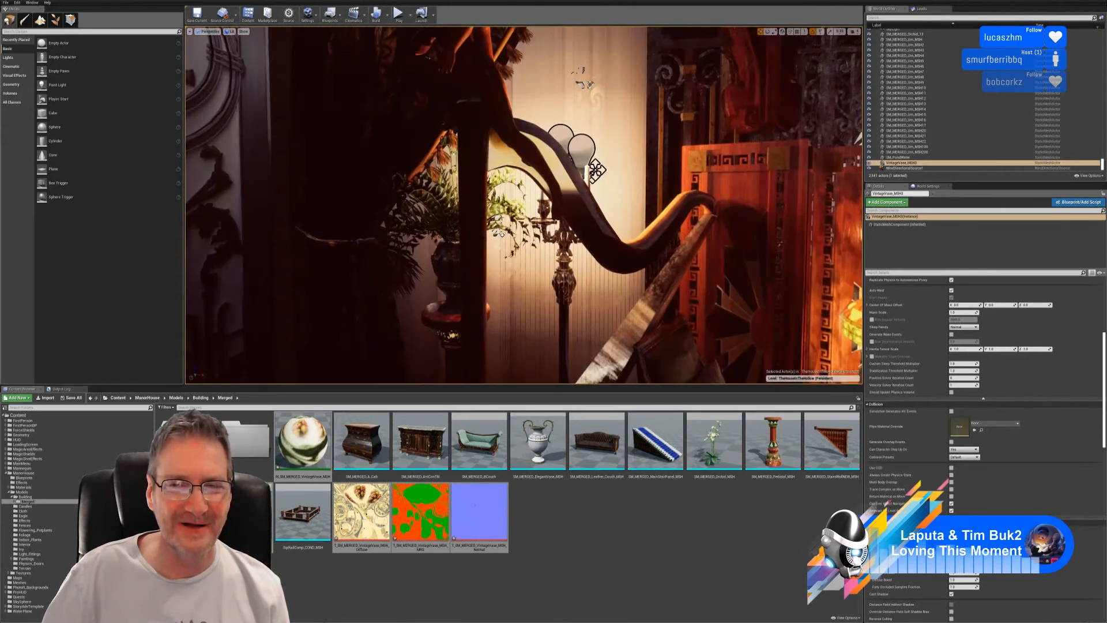
key(w)
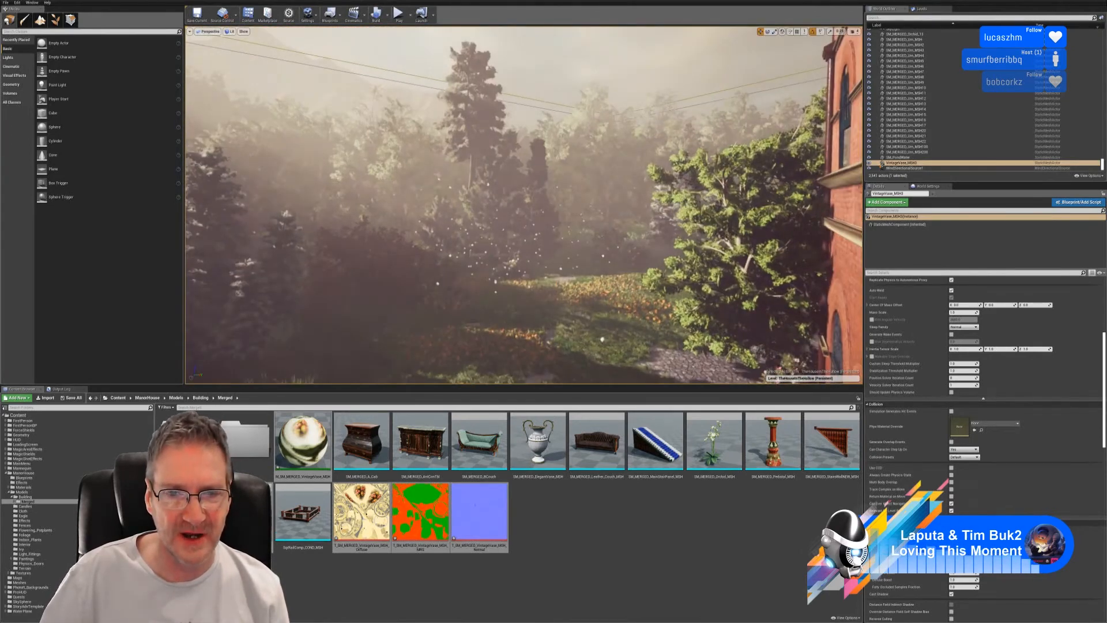
Place SM_MERGED_VintageVase_MSH on the stone path outside and move it directly beside the original vintage vase.
key(w)
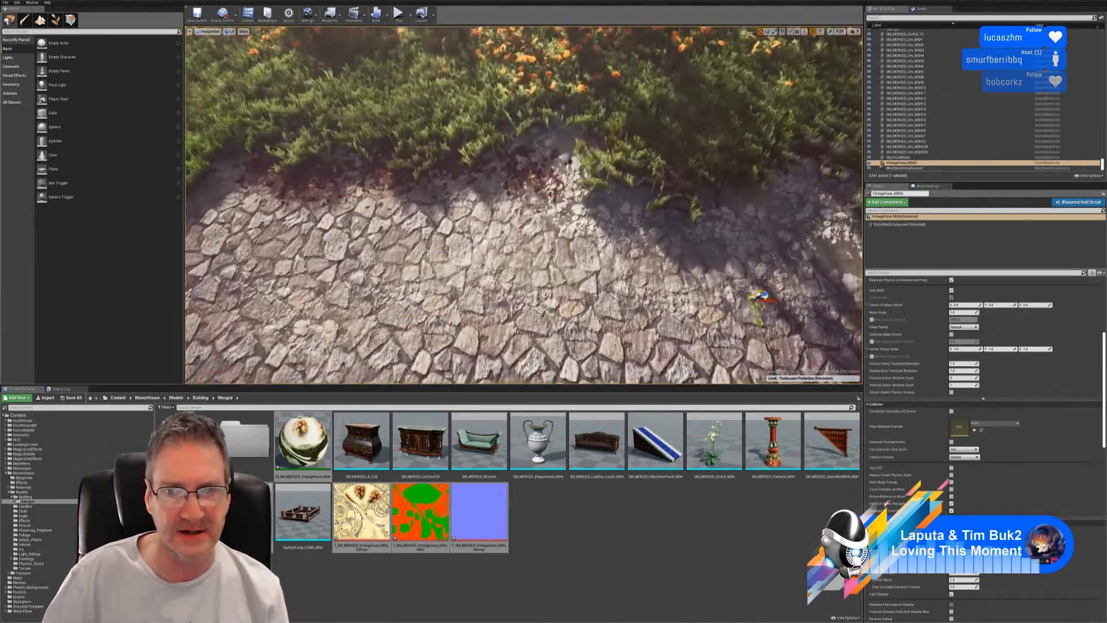
key(w)
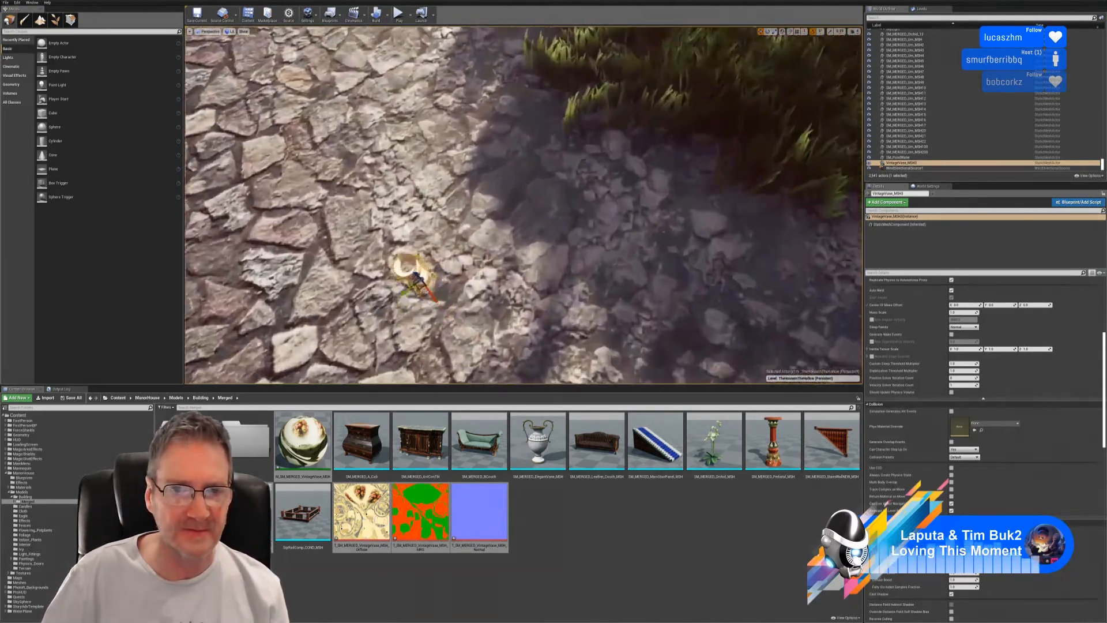
key(s)
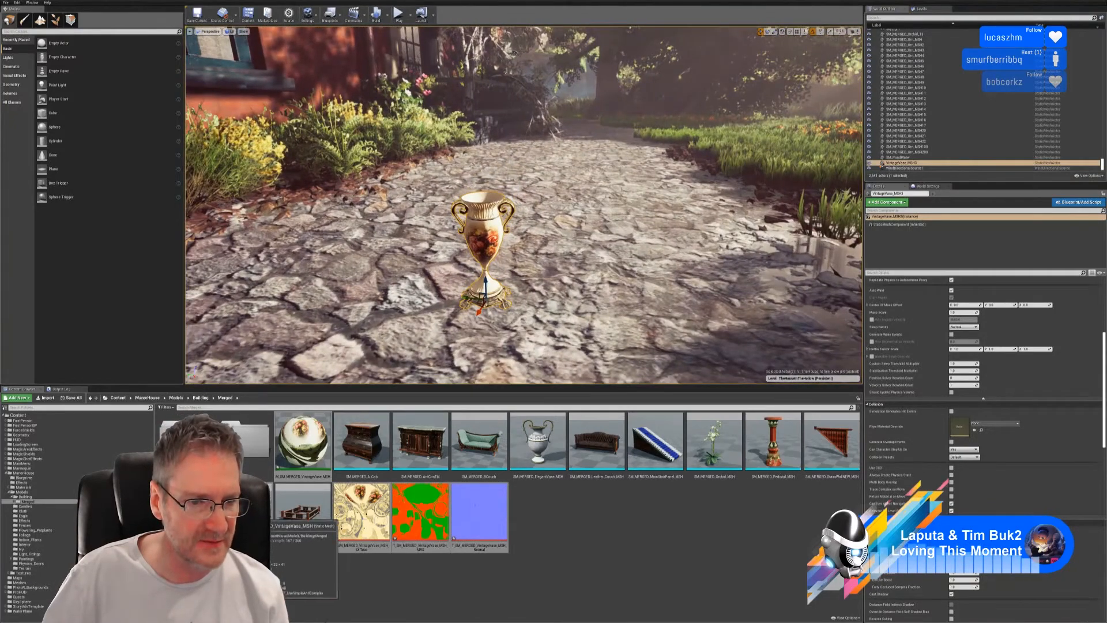
drag(251, 512, 581, 254)
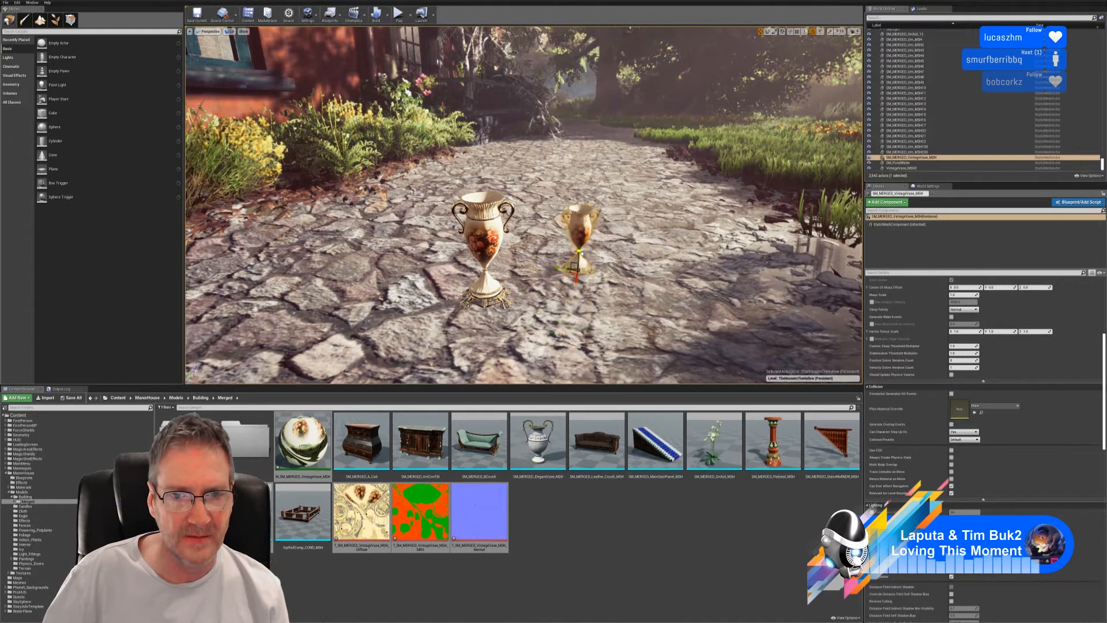
right_drag(594, 252, 580, 233)
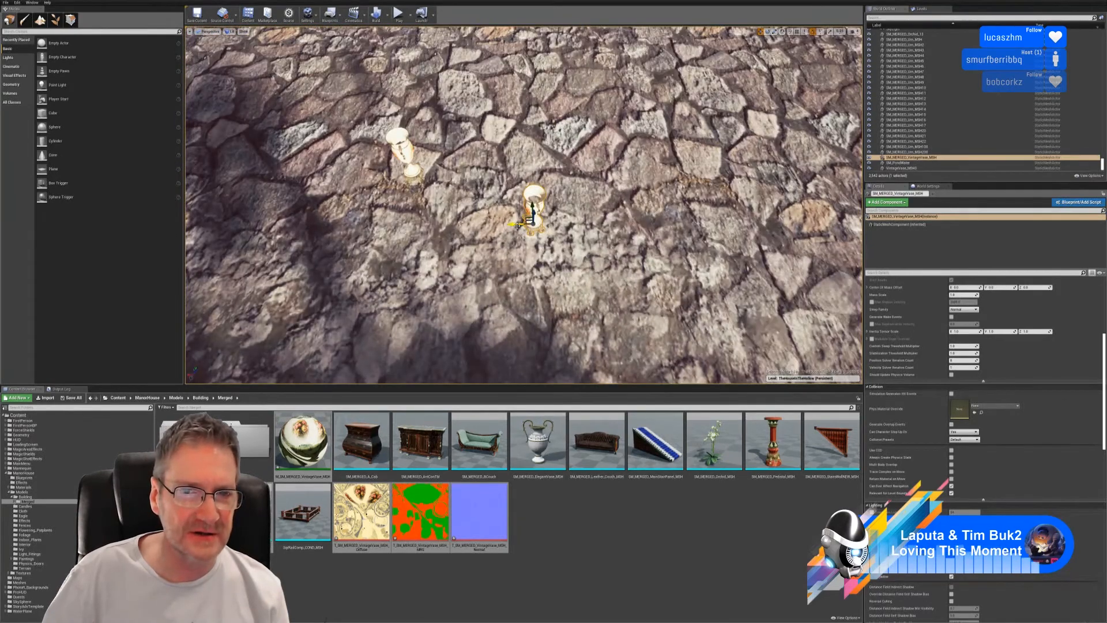
drag(497, 226, 400, 229)
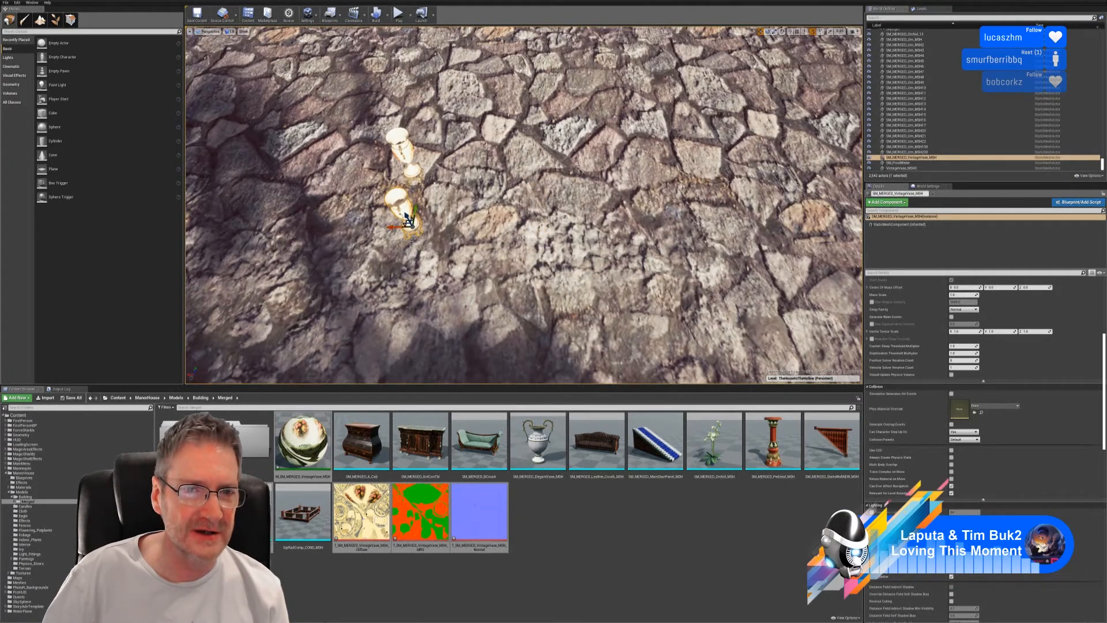
right_drag(400, 228, 460, 226)
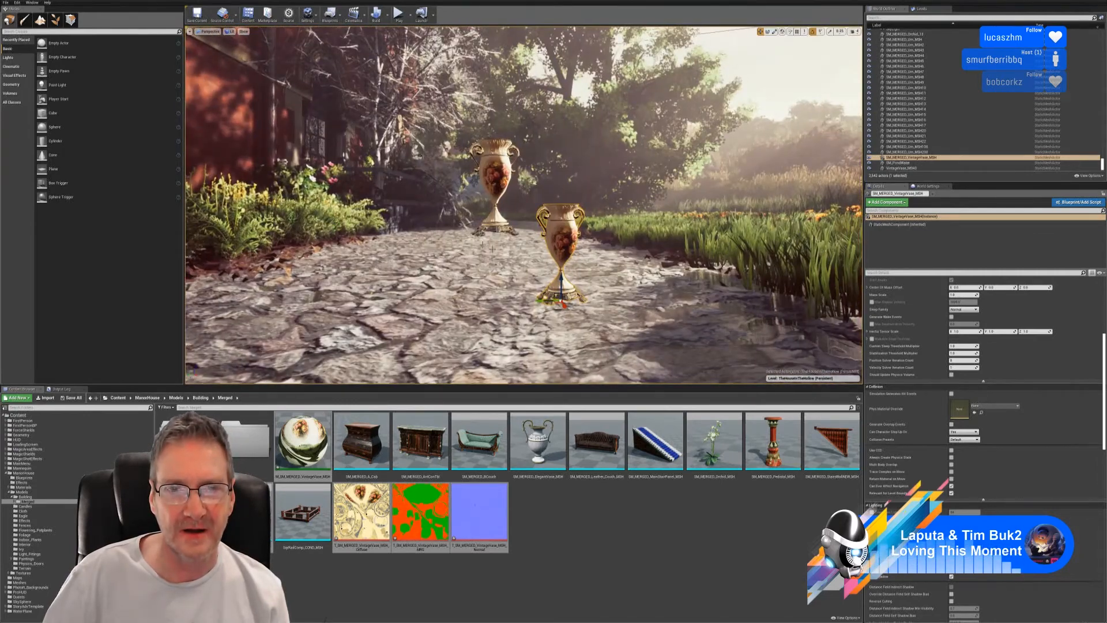
drag(558, 297, 563, 211)
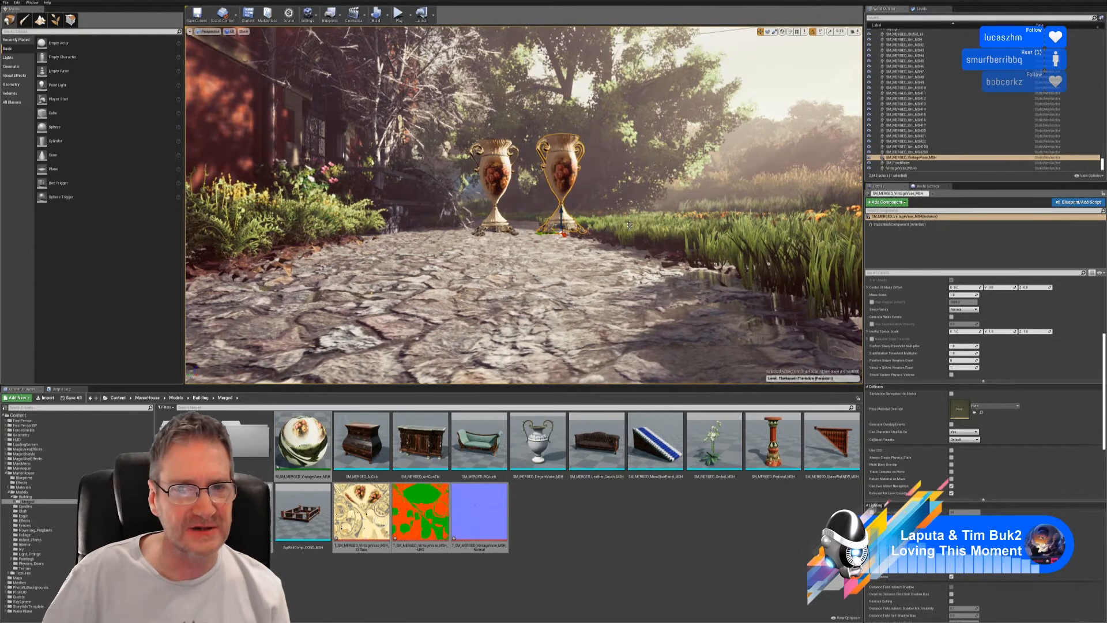
Compare the merged vase with the original up close, checking the gold trim, rose decoration and base.
right_drag(629, 225, 622, 290)
key(w)
key(s)
key(s)
key(w)
key(a)
key(w)
key(s)
key(d)
key(d)
key(w)
key(s)
key(d)
key(a)
key(a)
key(e)
key(s)
key(d)
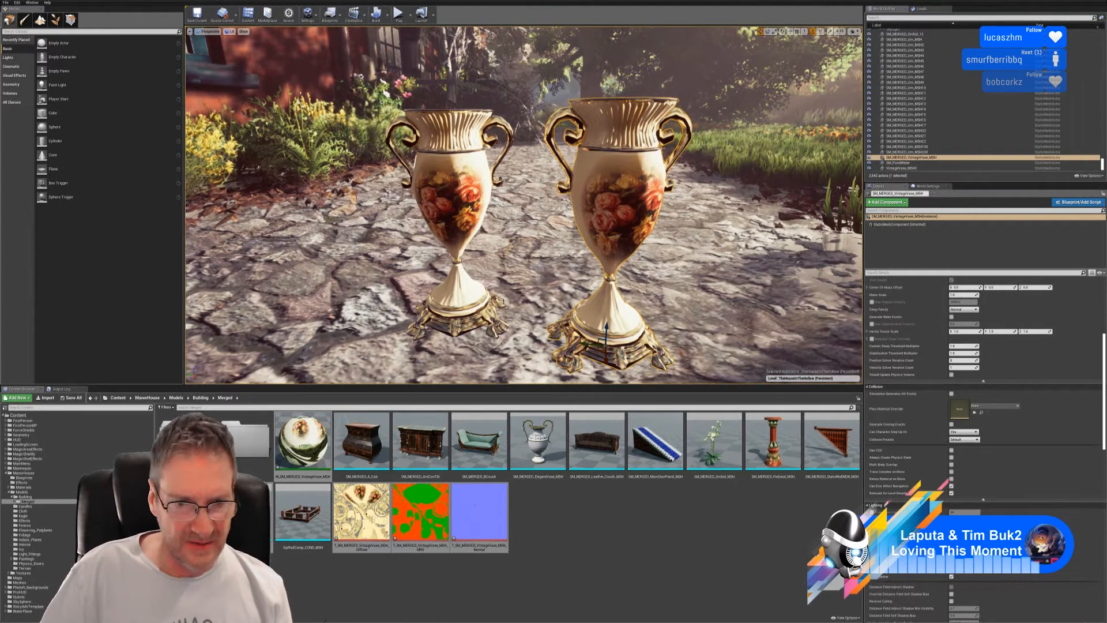
Deselect the new merged assets and save all modified levels and assets.
click(573, 528)
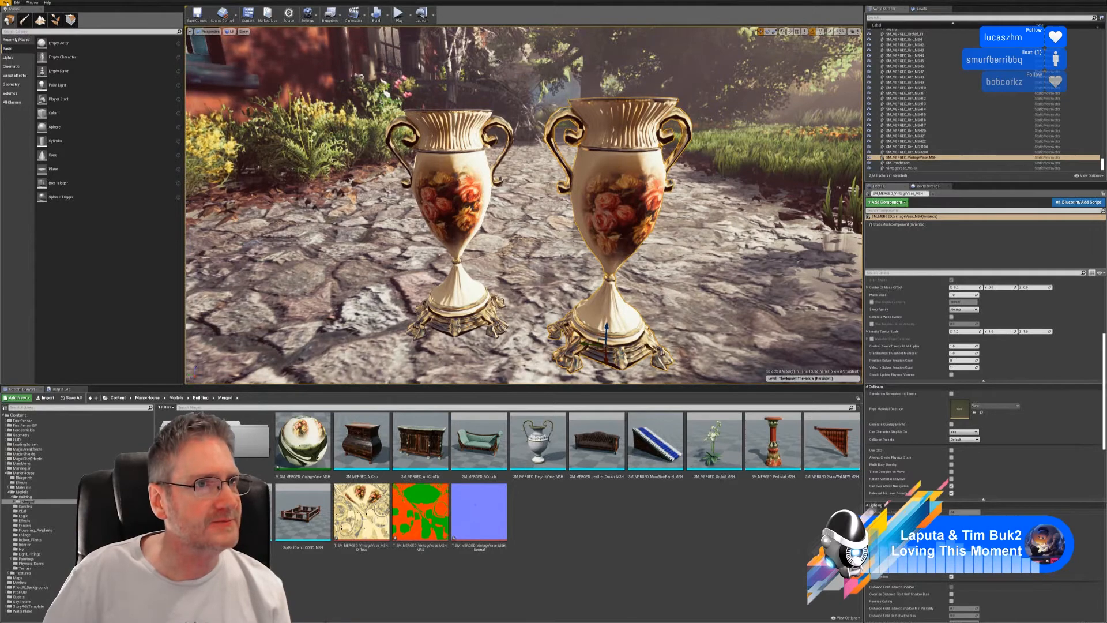
click(8, 2)
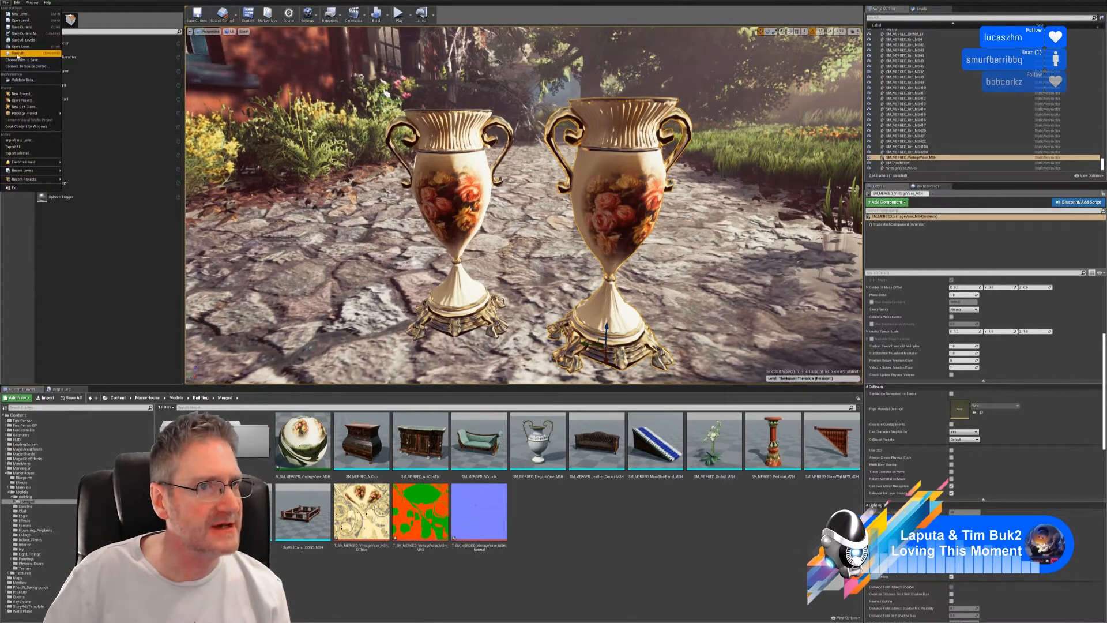
click(21, 53)
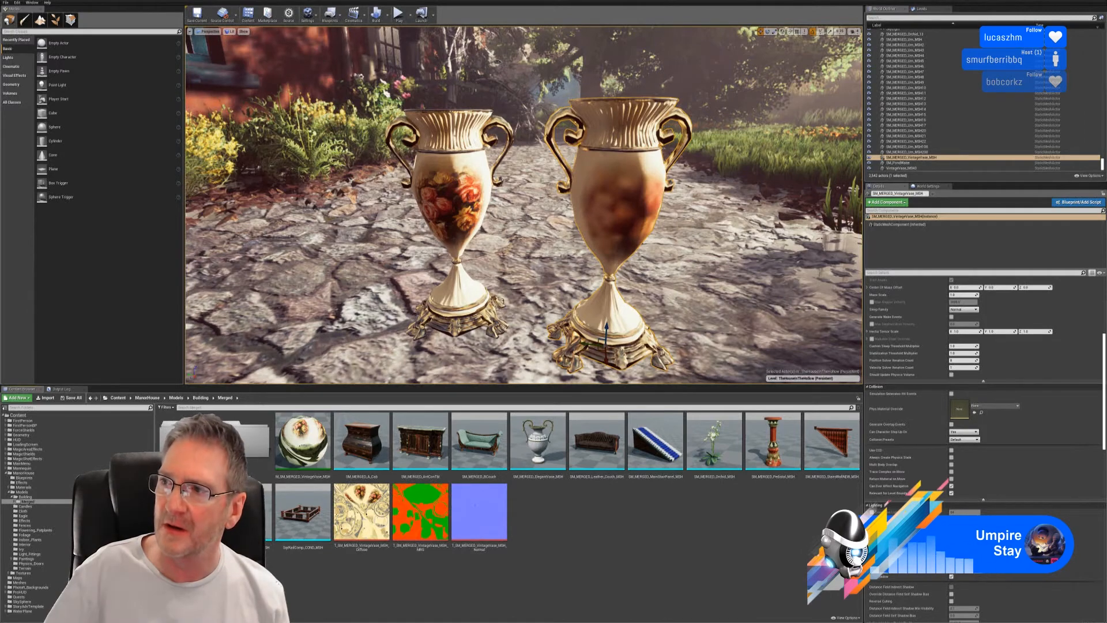
drag(1106, 104, 375, 45)
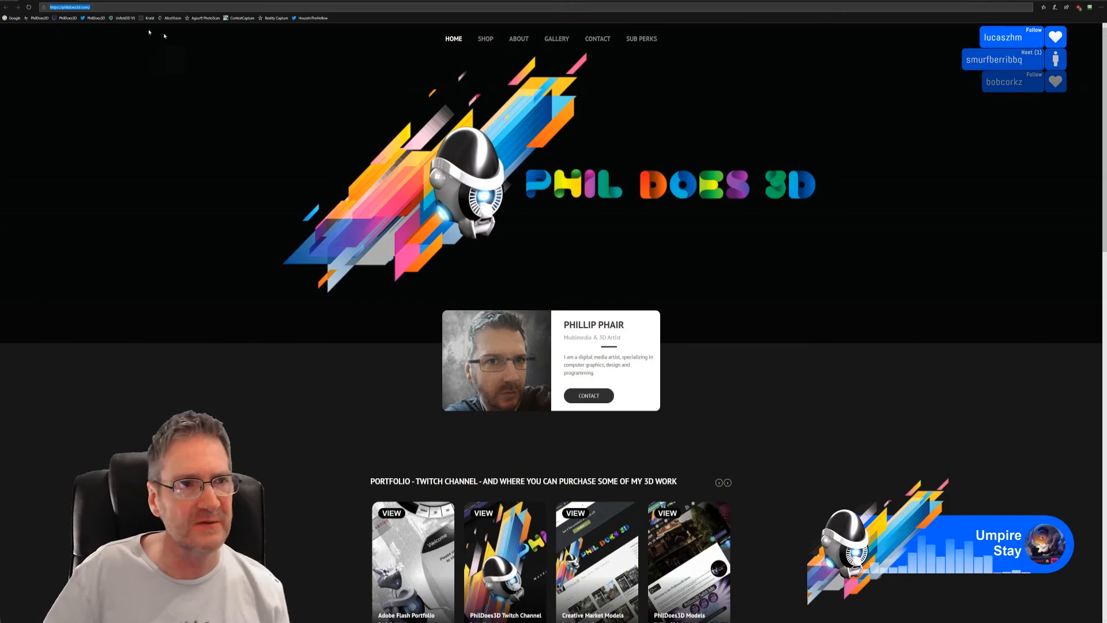
scroll(330, 488, down, 15)
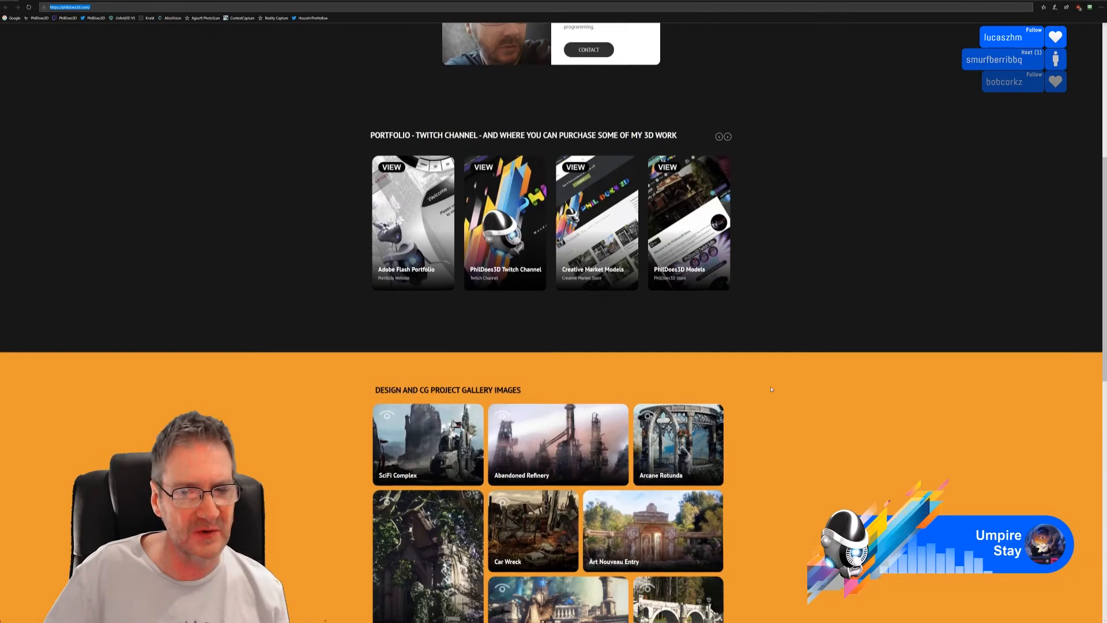
scroll(660, 444, up, 15)
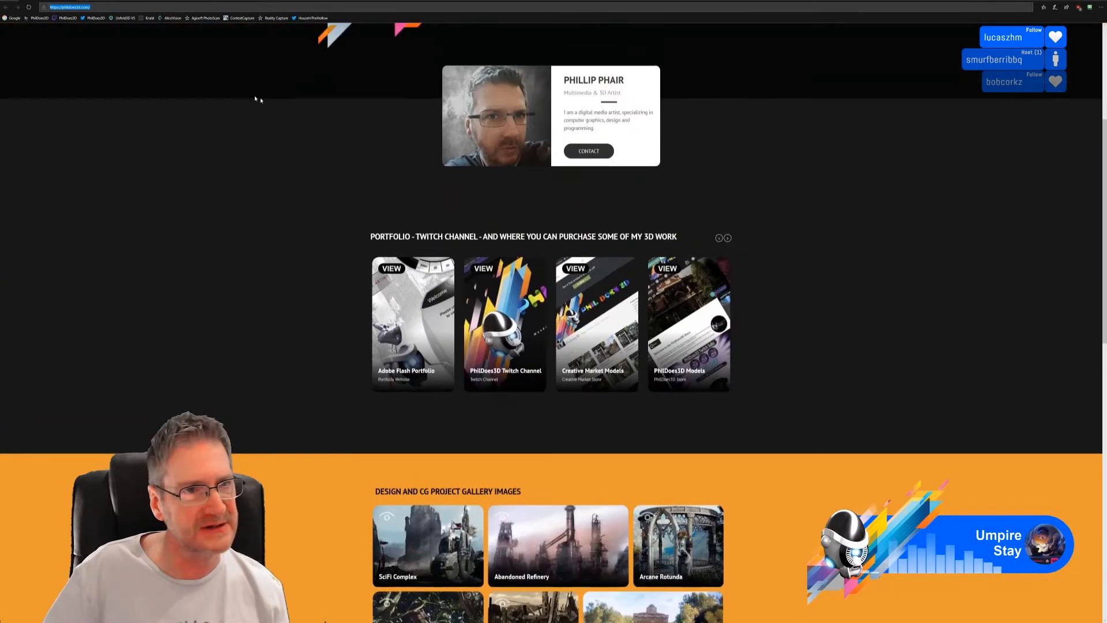
text(https://www.unrealengine.com/marketplace/en-US/slug/advanced-glass-material-pack)
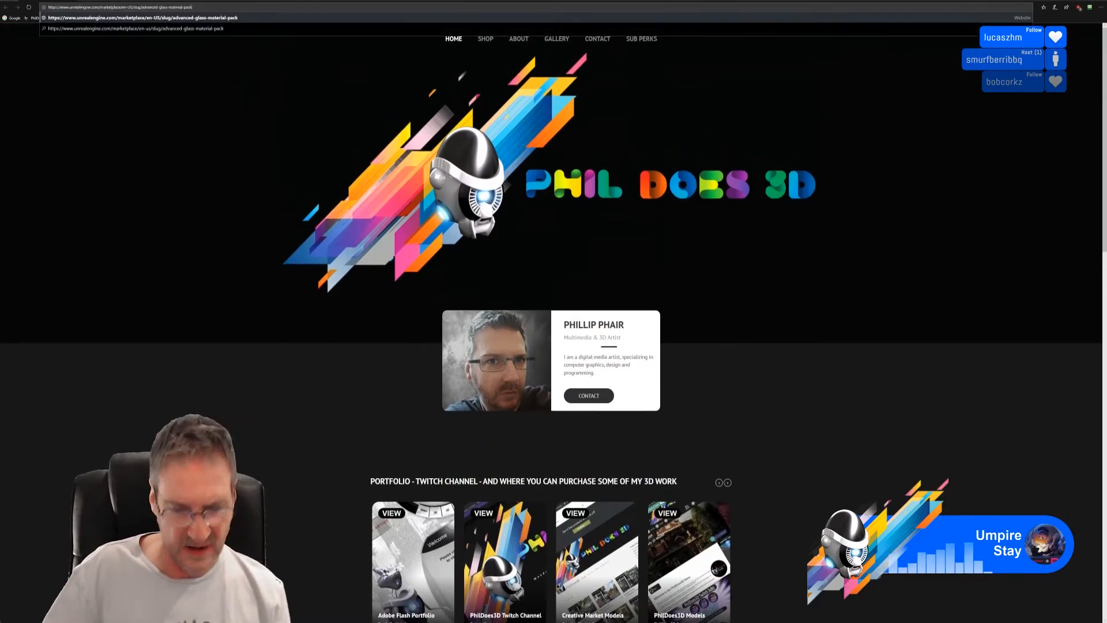
scroll(507, 567, down, 15)
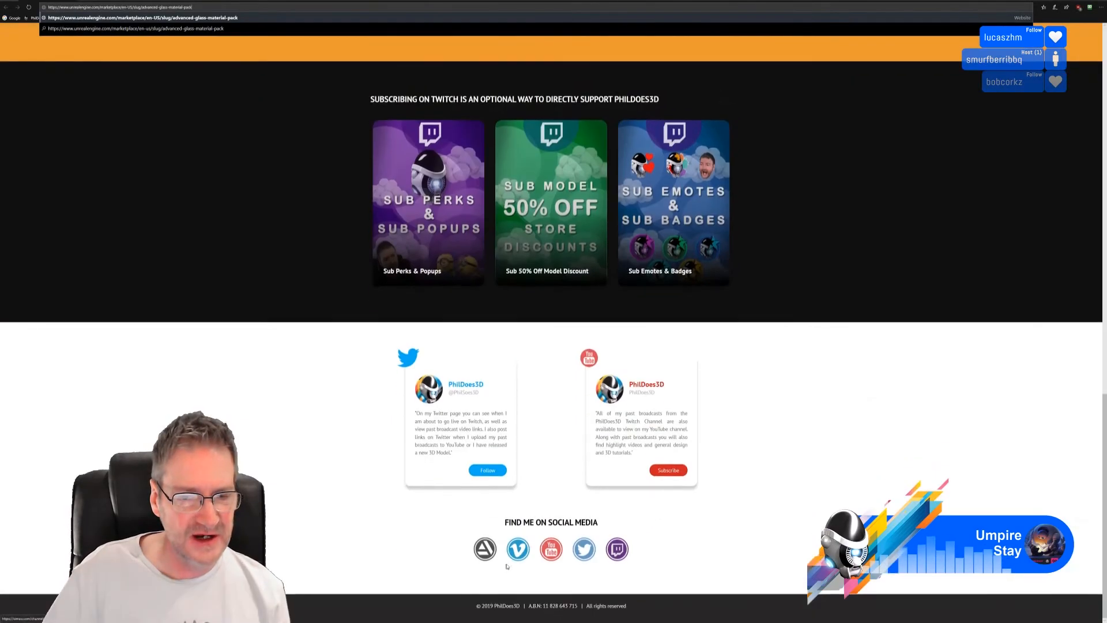
scroll(706, 533, up, 15)
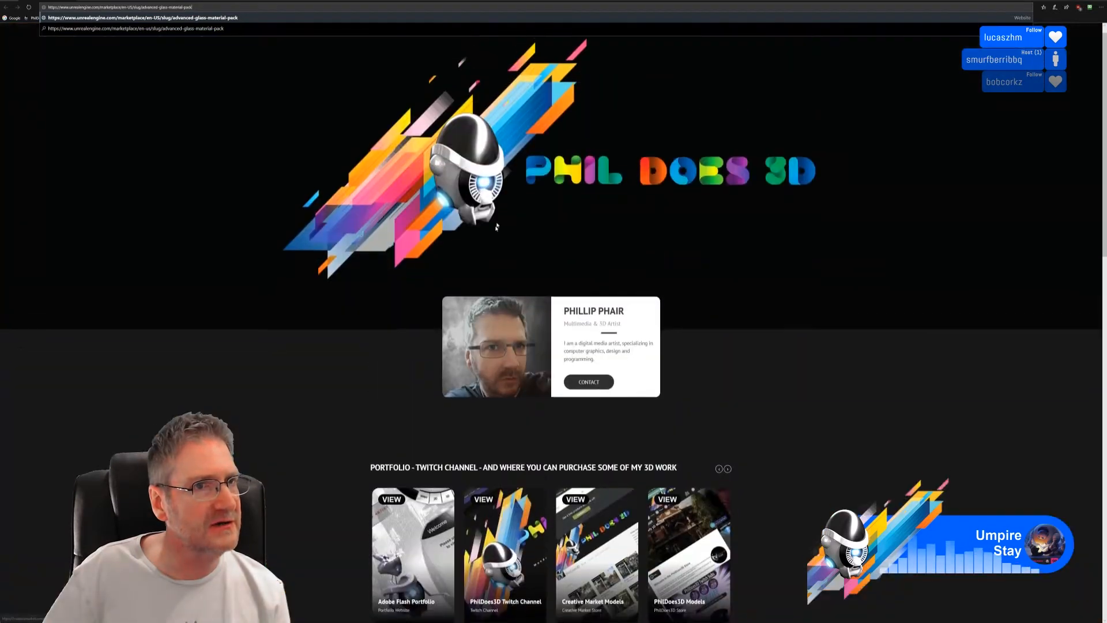
key(Return)
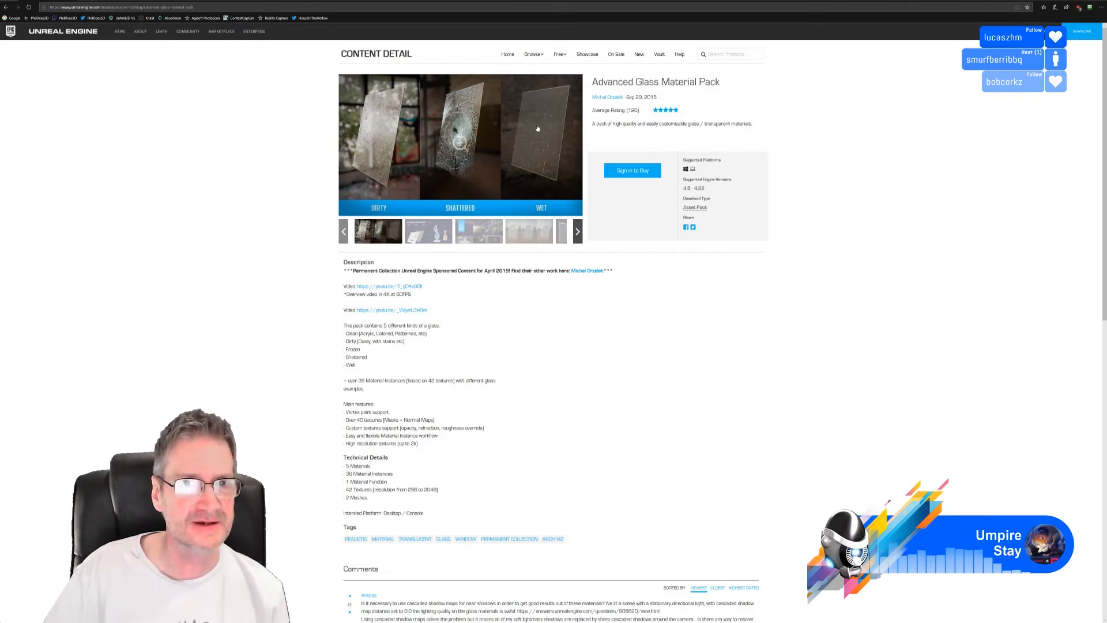
click(1103, 2)
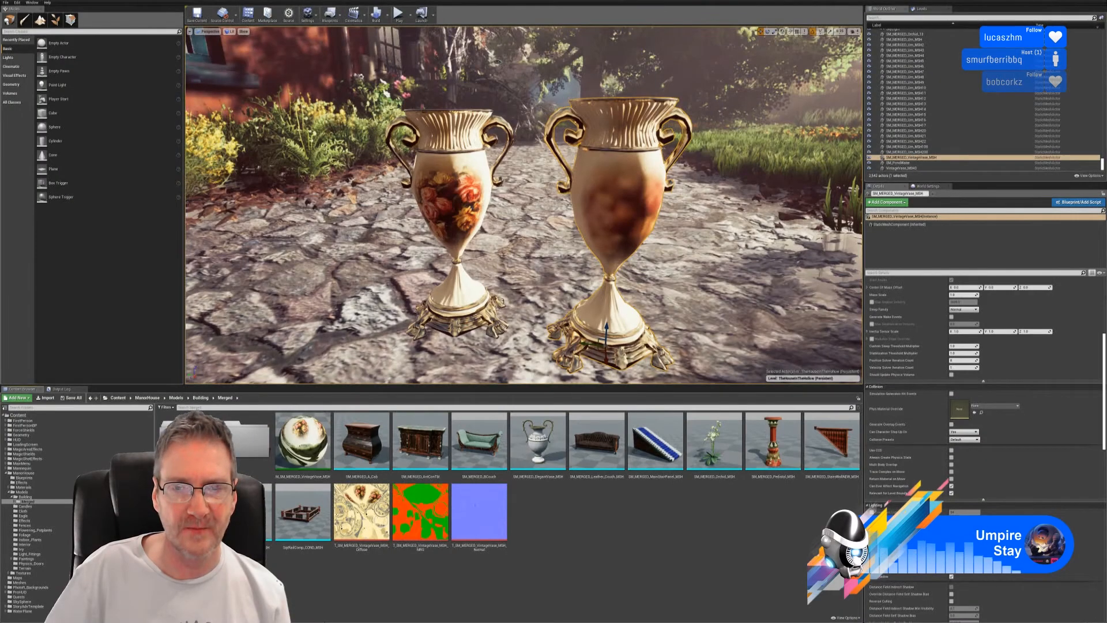
Compare the static mesh and material slots of the merged vase with those of the original vase.
mouse_move(621, 185)
right_down()
mouse_move(597, 179)
mouse_move(625, 181)
right_up()
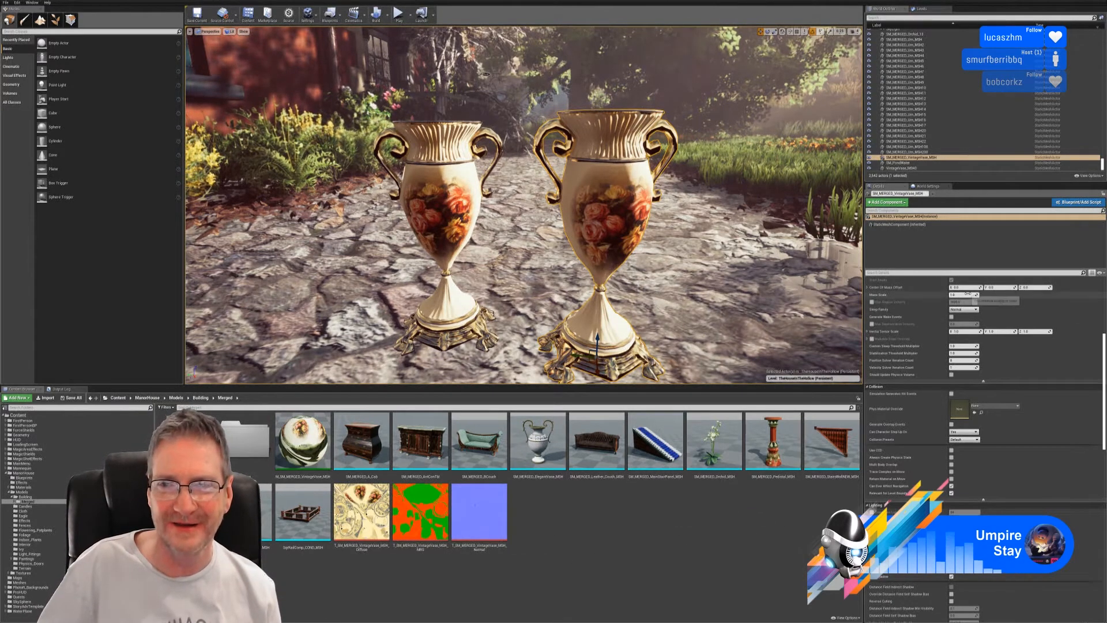
scroll(1033, 358, up, 2)
scroll(1035, 356, up, 6)
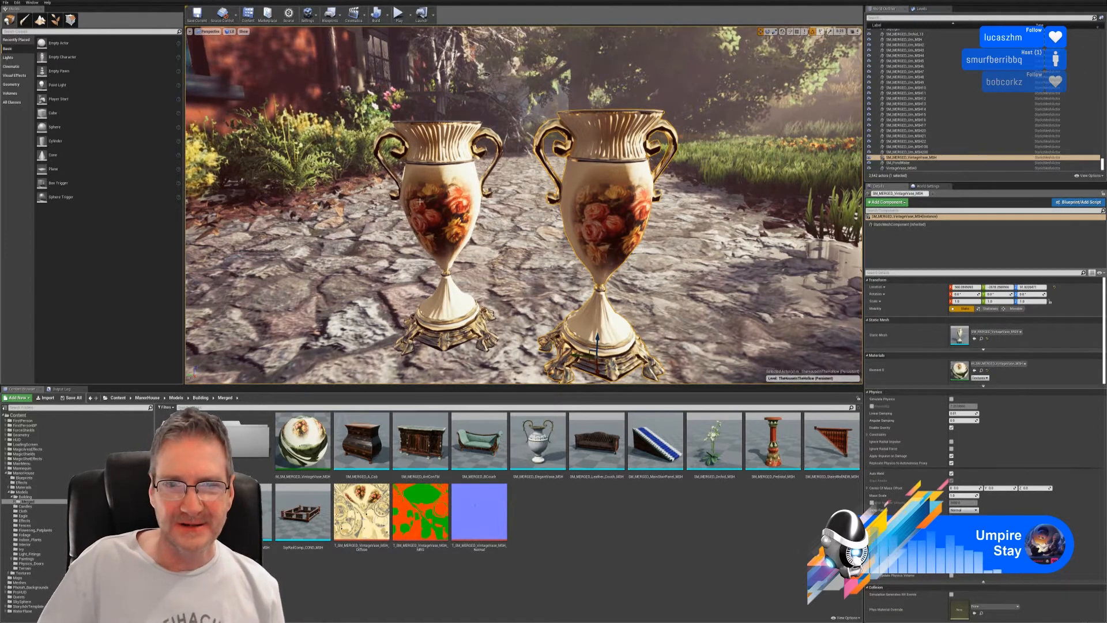
click(456, 236)
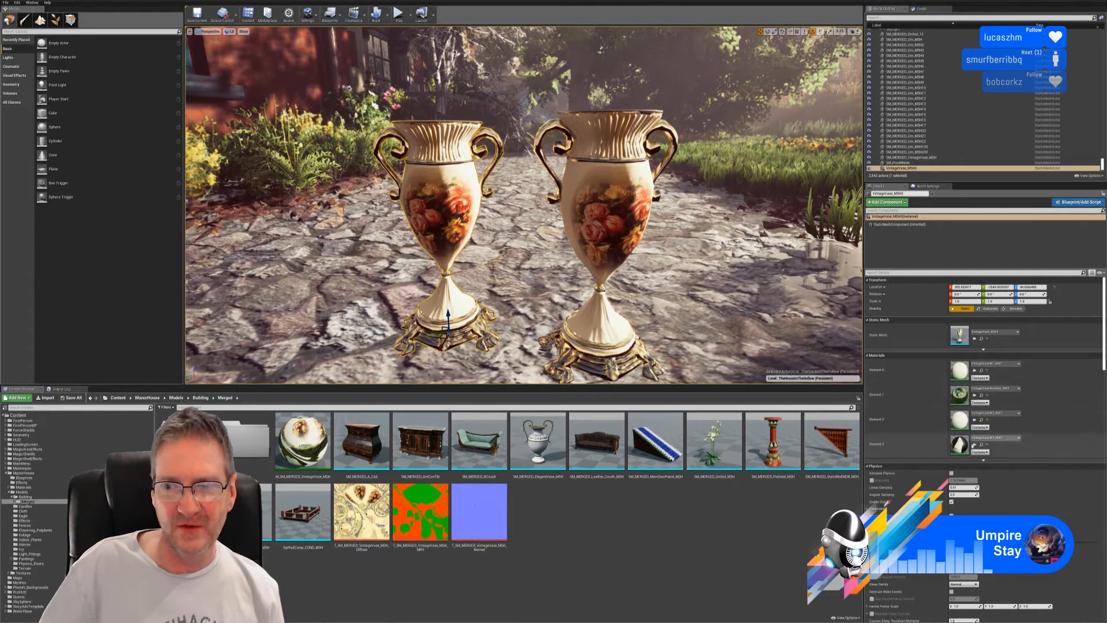
Open the merged vase's static mesh in its editor, examine the model and its single material slot, and close it.
click(618, 176)
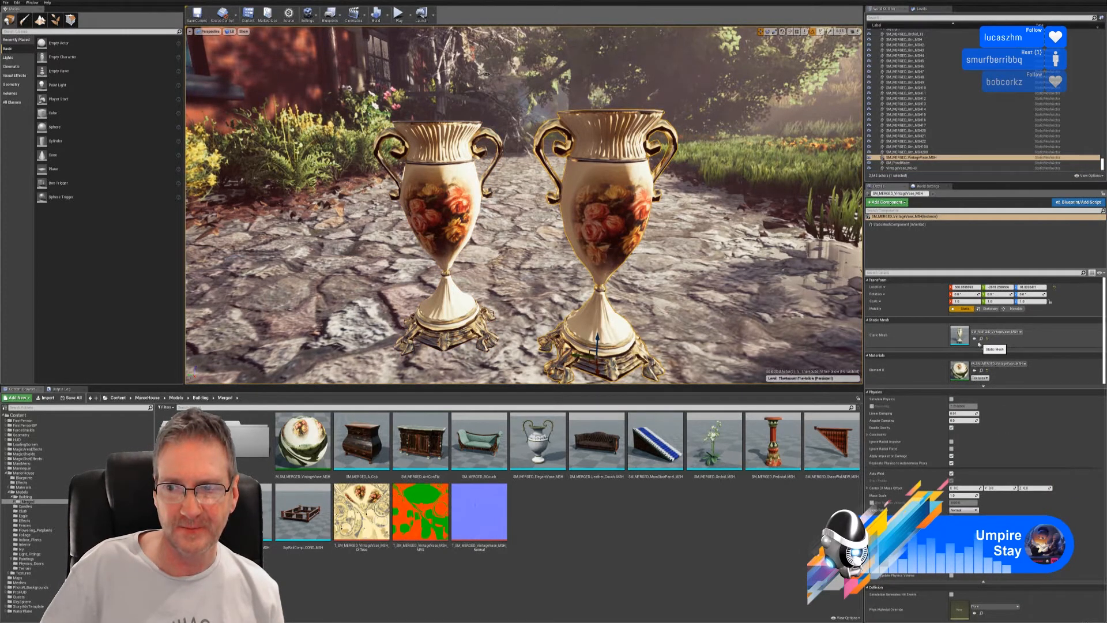
double_click(960, 335)
key(w)
mouse_move(644, 238)
right_down()
mouse_move(525, 242)
mouse_move(626, 238)
right_up()
key(d)
key(w)
key(d)
key(w)
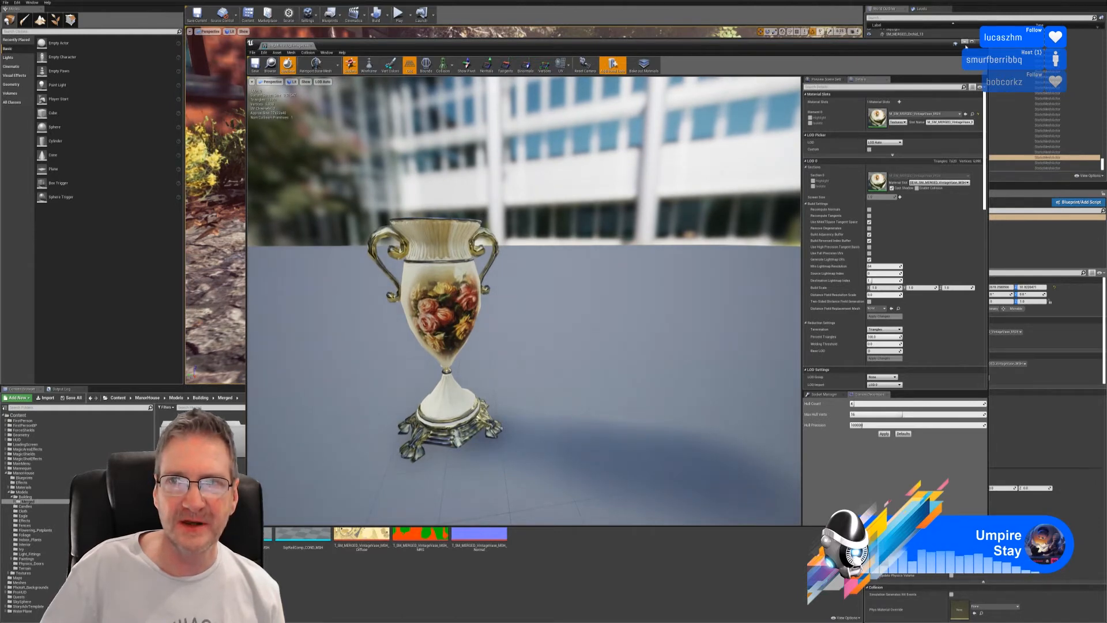
click(980, 41)
Open the original vintage vase's static mesh in its editor and compare its model and material slots with the merged vase's.
click(450, 226)
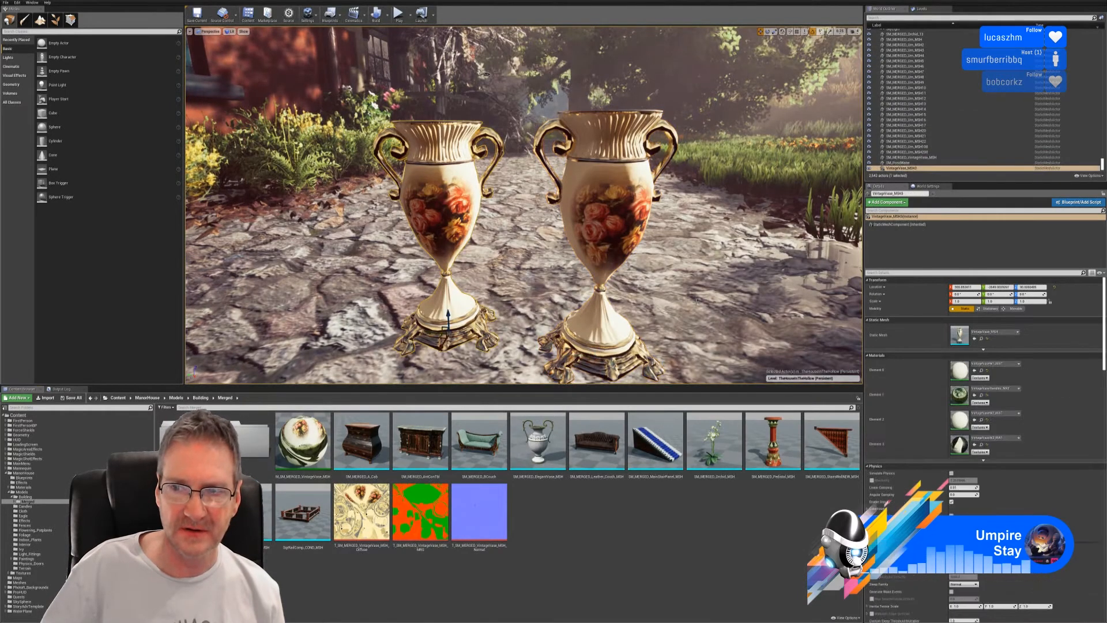
double_click(960, 339)
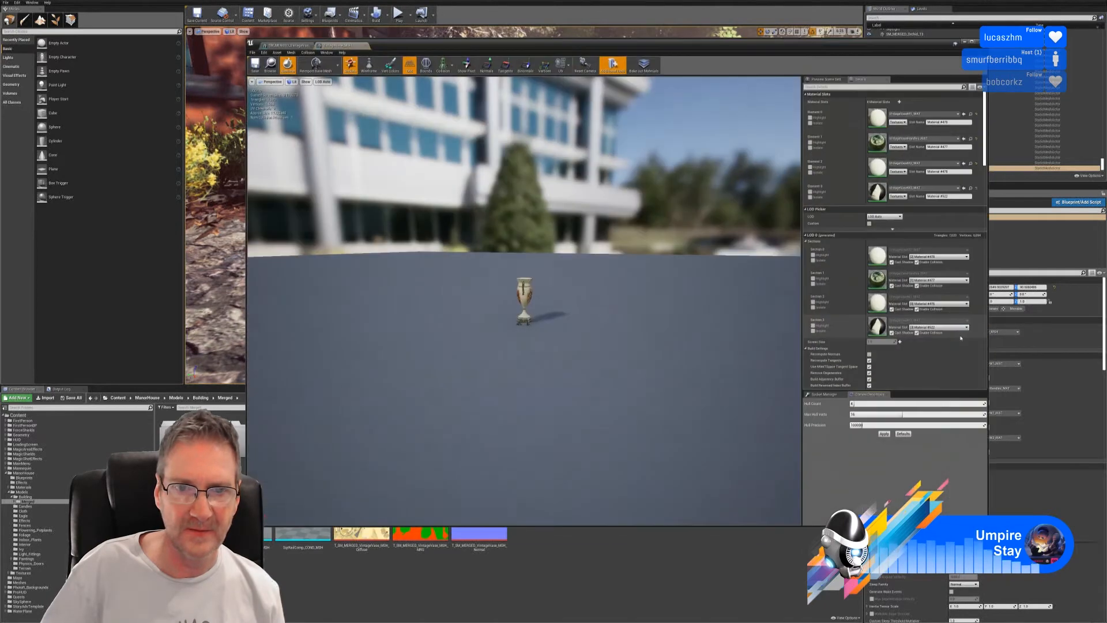
drag(450, 253, 392, 227)
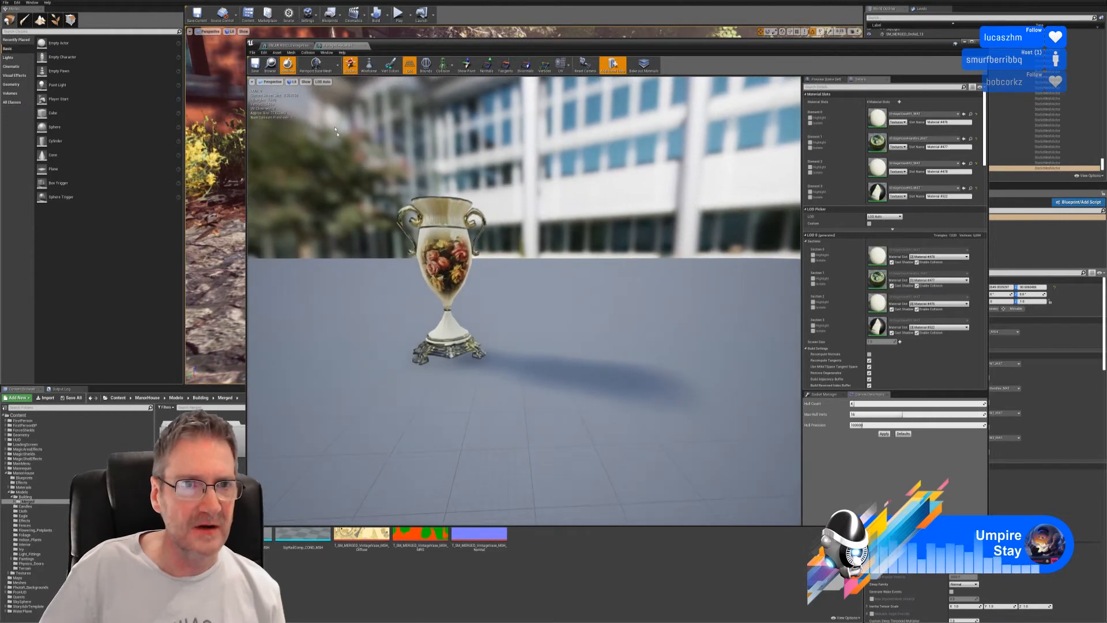
click(281, 46)
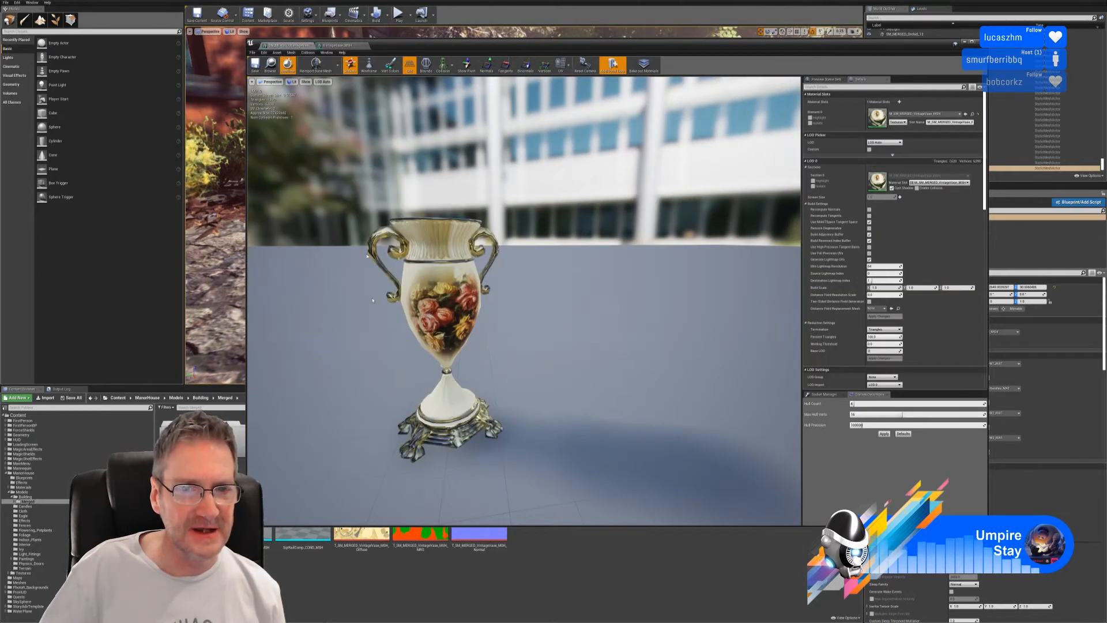
drag(341, 291, 316, 268)
click(343, 48)
click(286, 46)
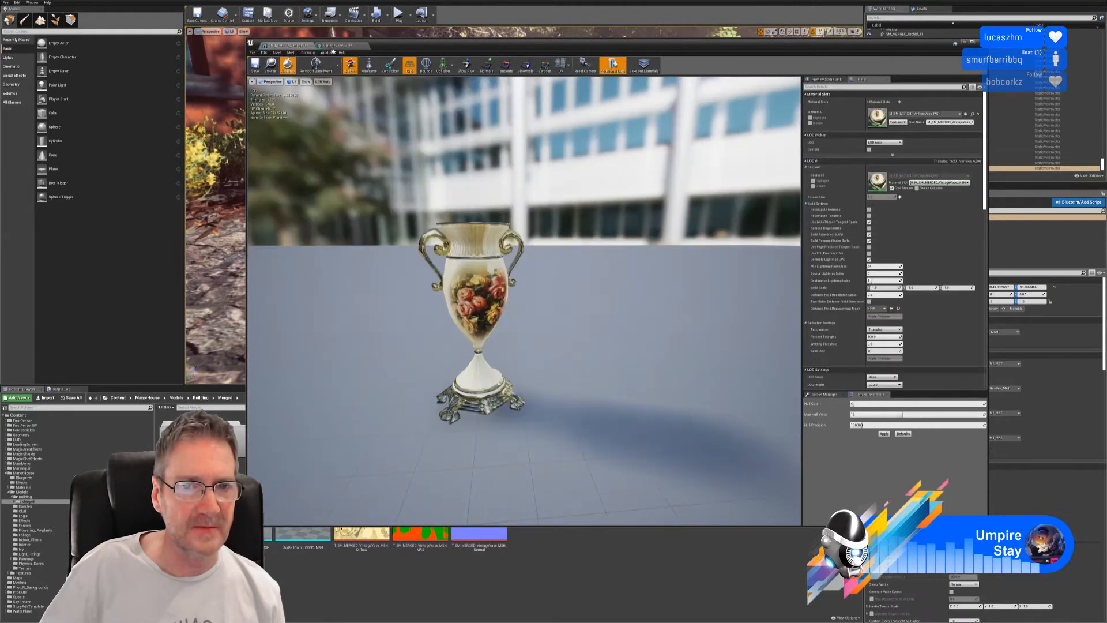
click(331, 46)
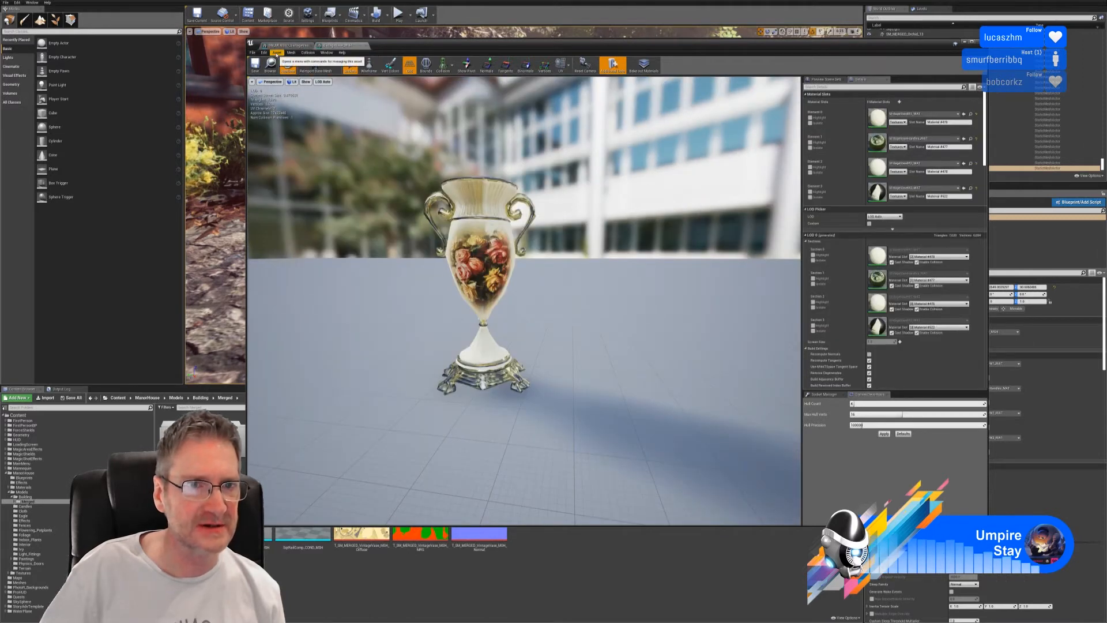
Open the size map for VintageVase_MSH and display it by memory size.
click(276, 53)
click(285, 76)
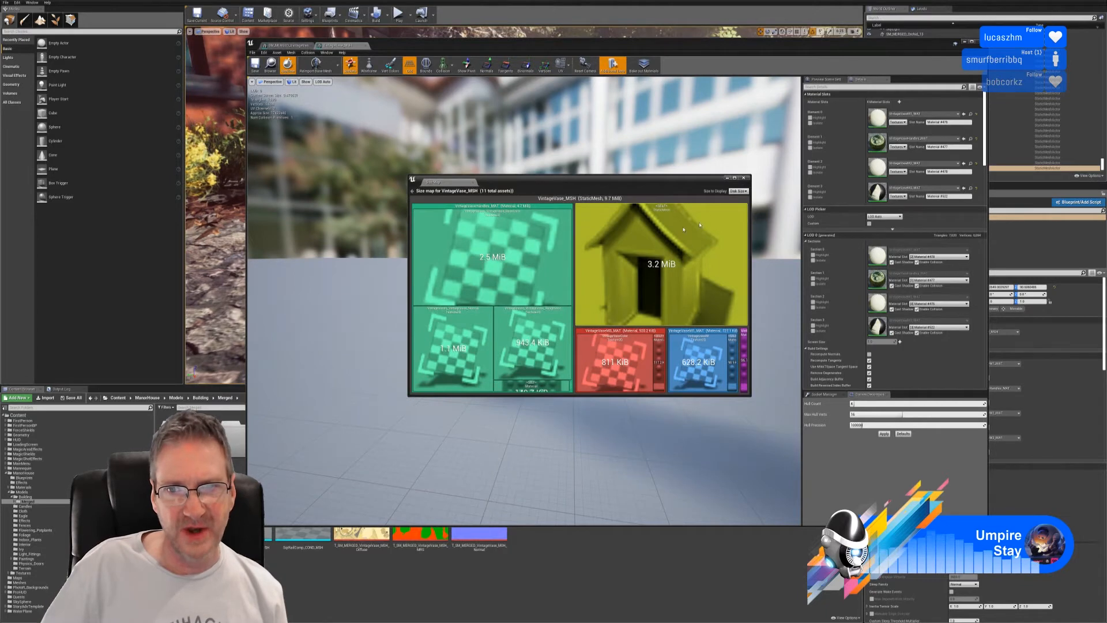
click(738, 191)
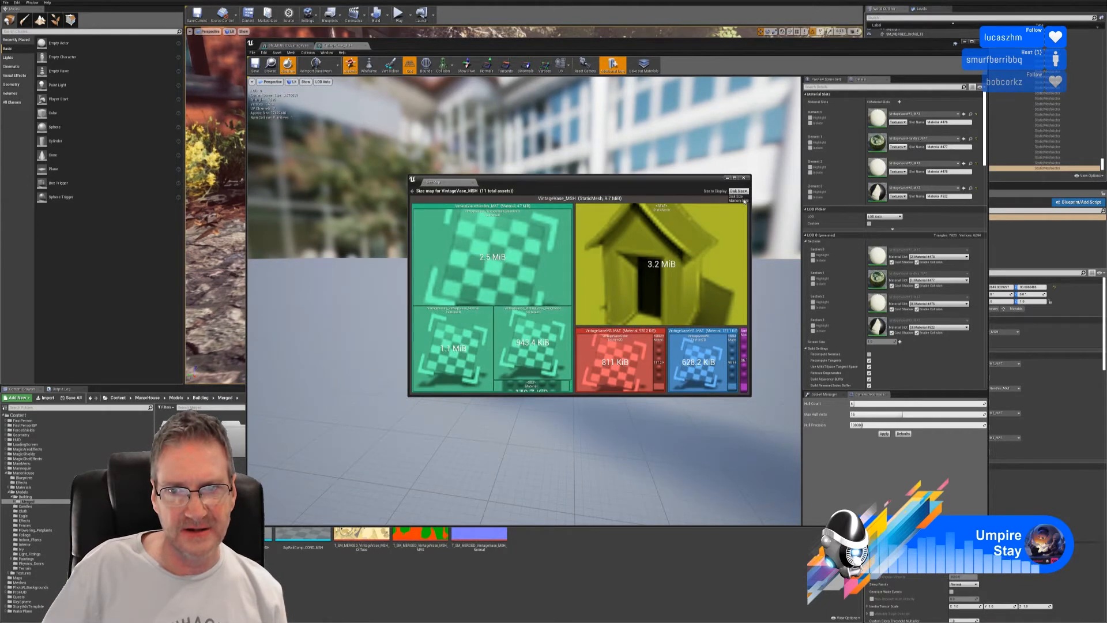
click(743, 201)
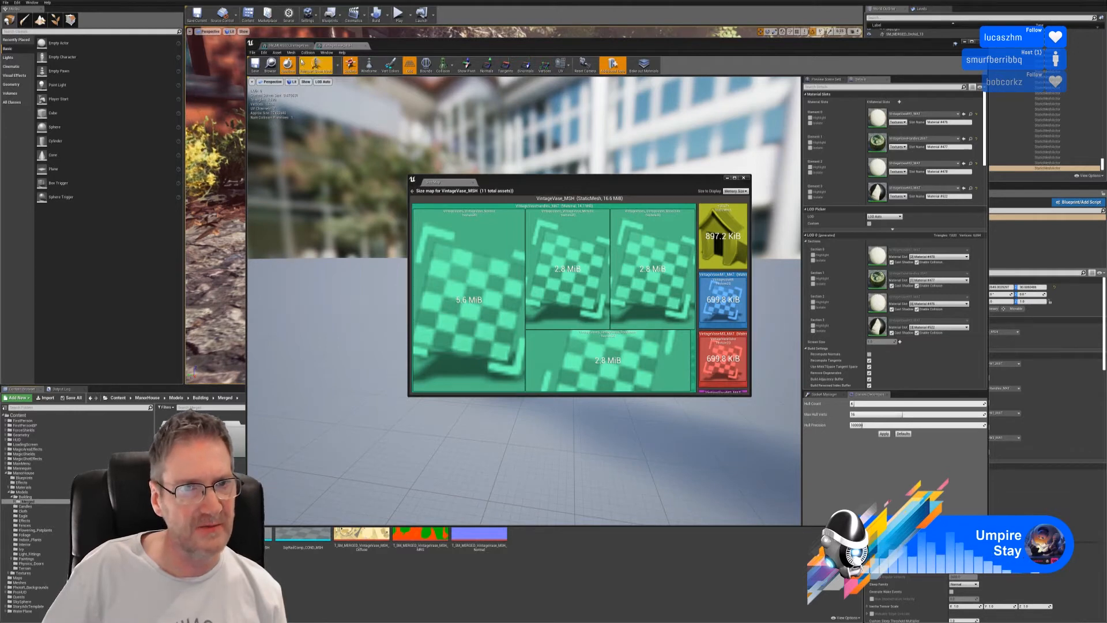
Open the size map for SM_MERGED_VintageVase_MSH and check it by disk size and by memory size.
click(288, 46)
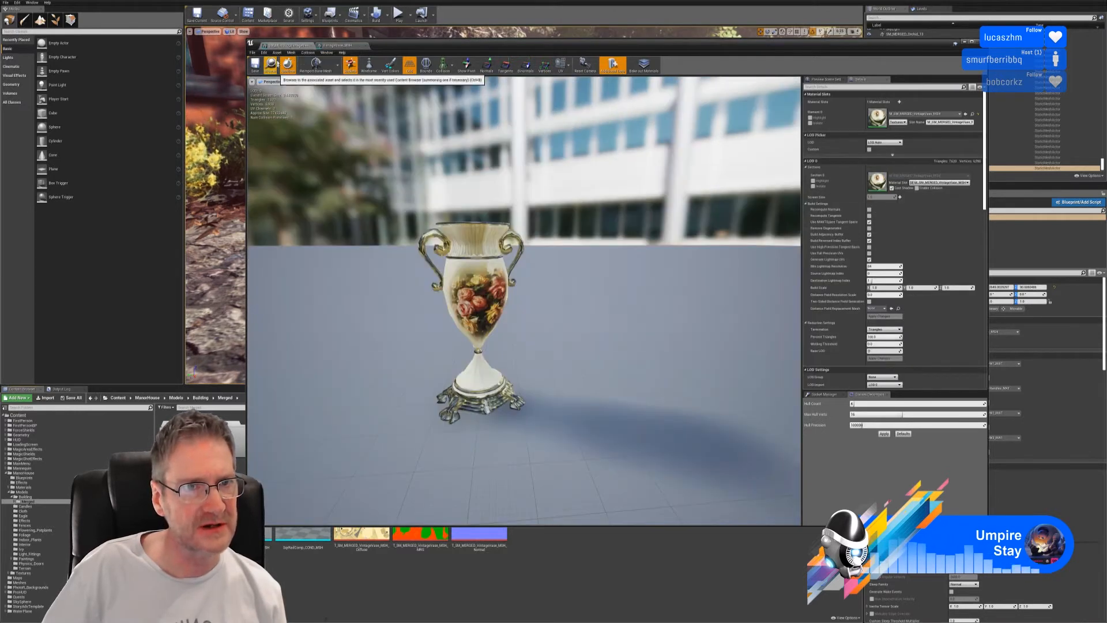
click(276, 53)
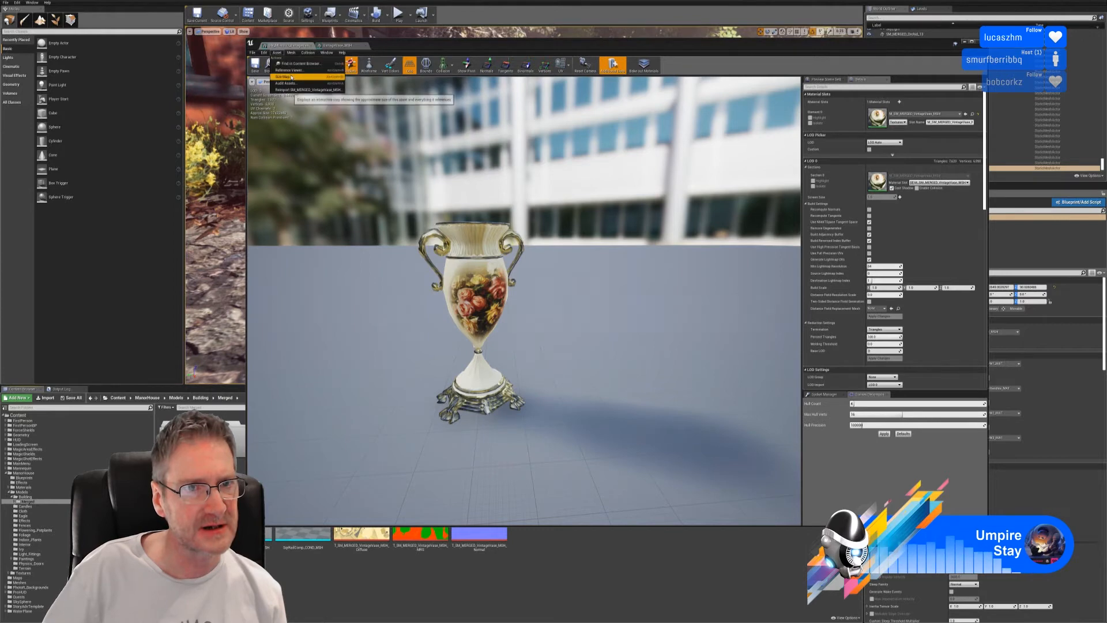
click(288, 76)
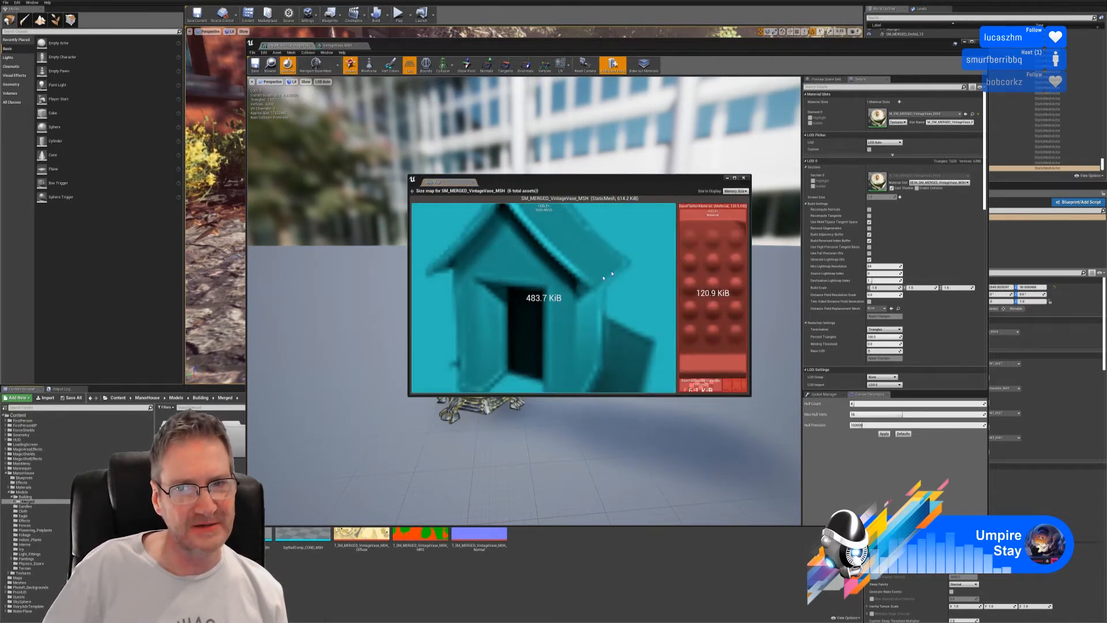
click(735, 191)
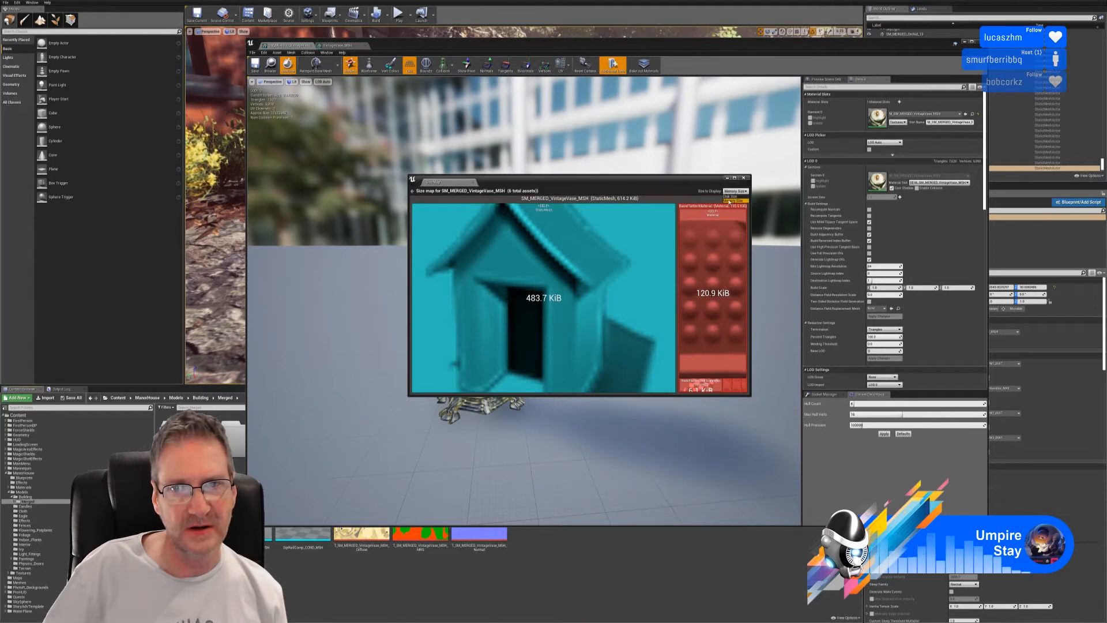
click(729, 197)
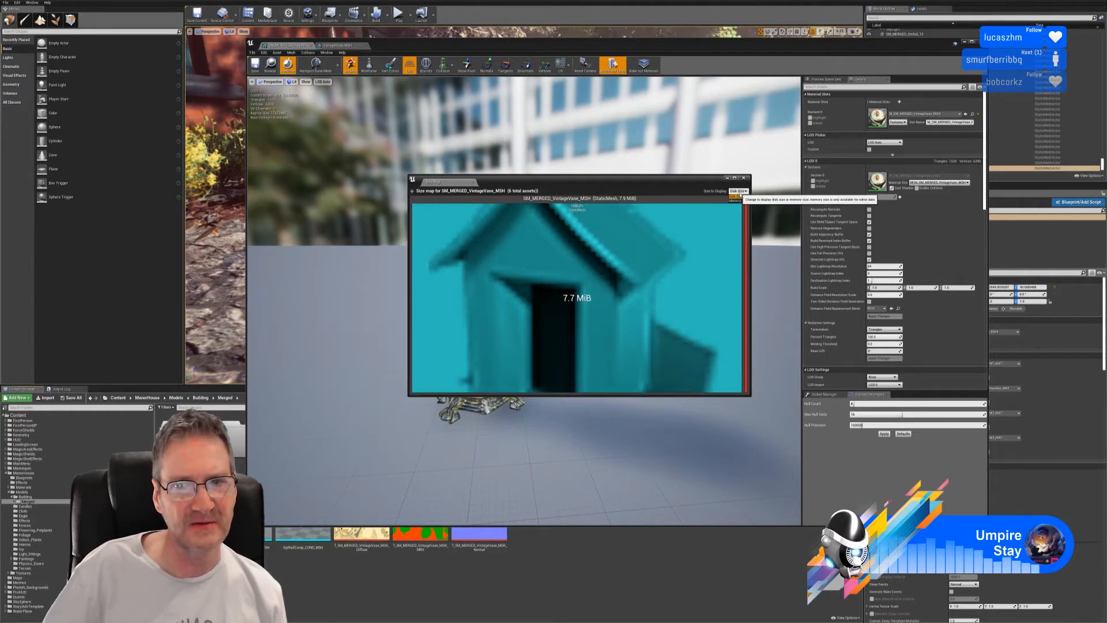
click(736, 201)
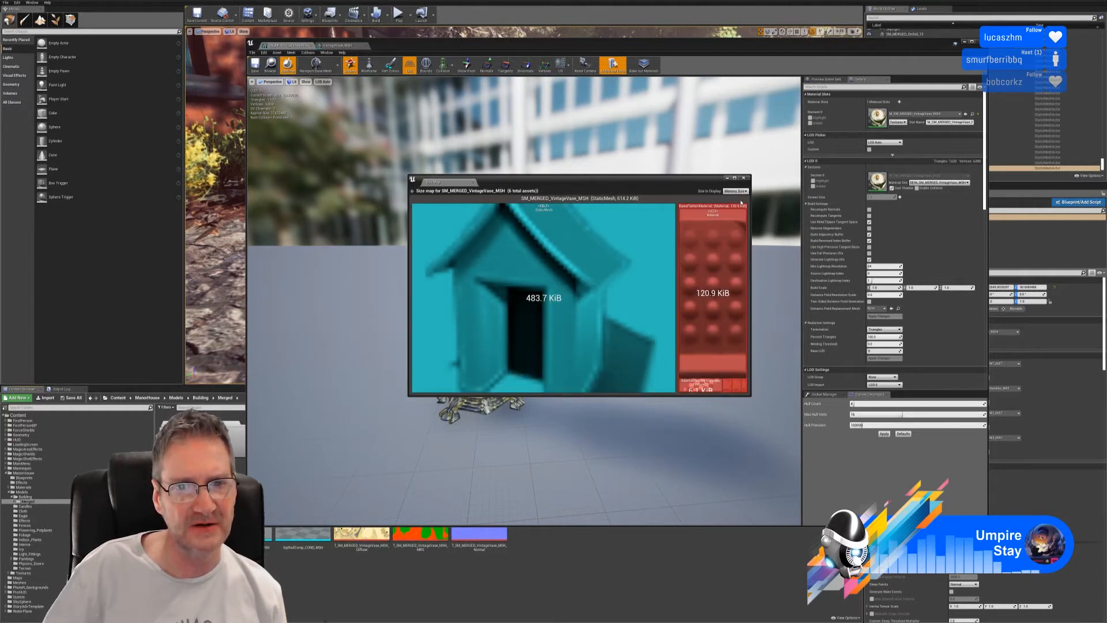
Reopen the original vase's size map, view it by disk size, and close it.
click(337, 45)
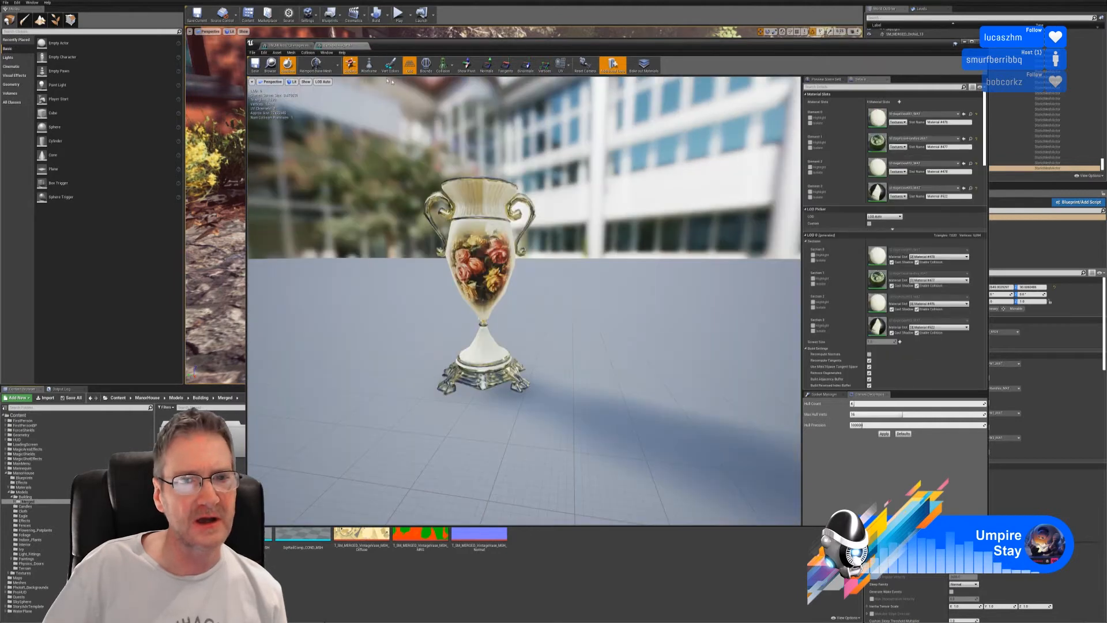
click(277, 53)
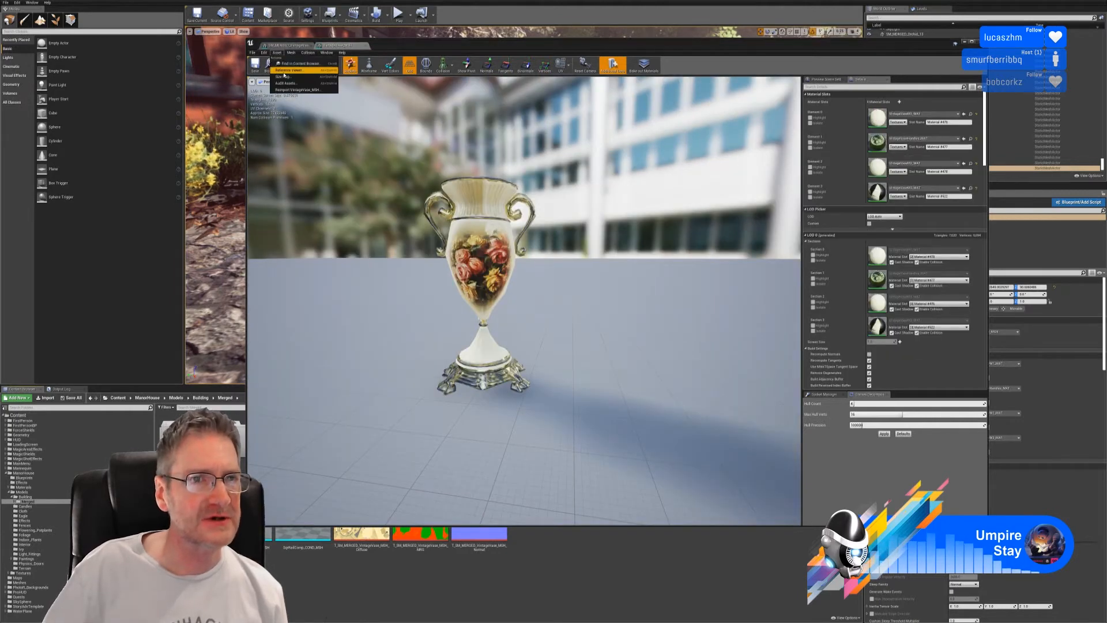
click(288, 82)
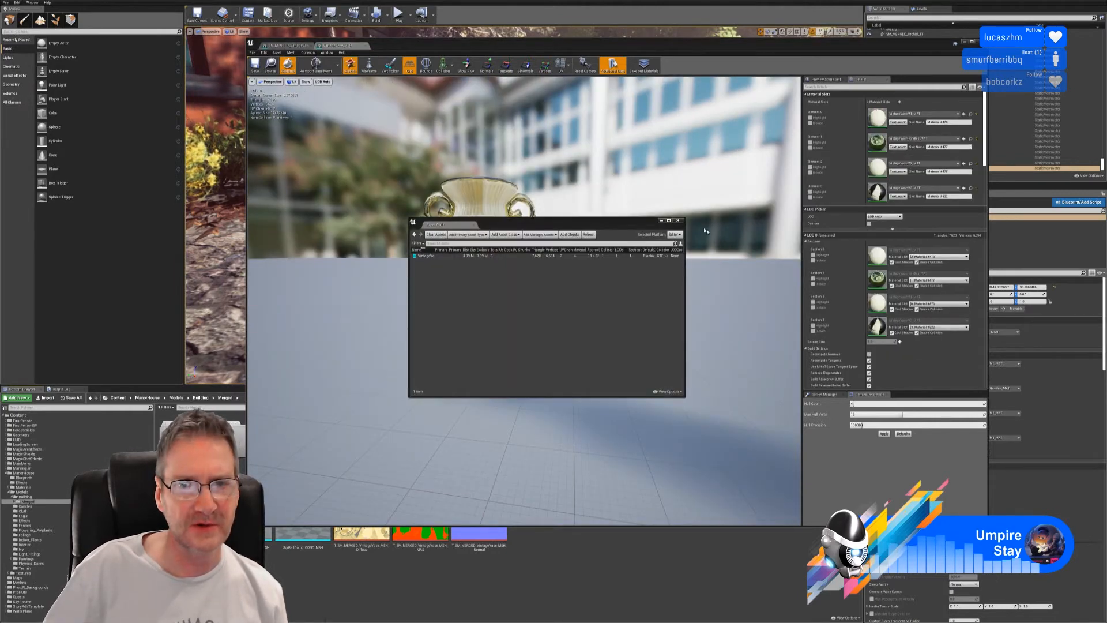
click(679, 221)
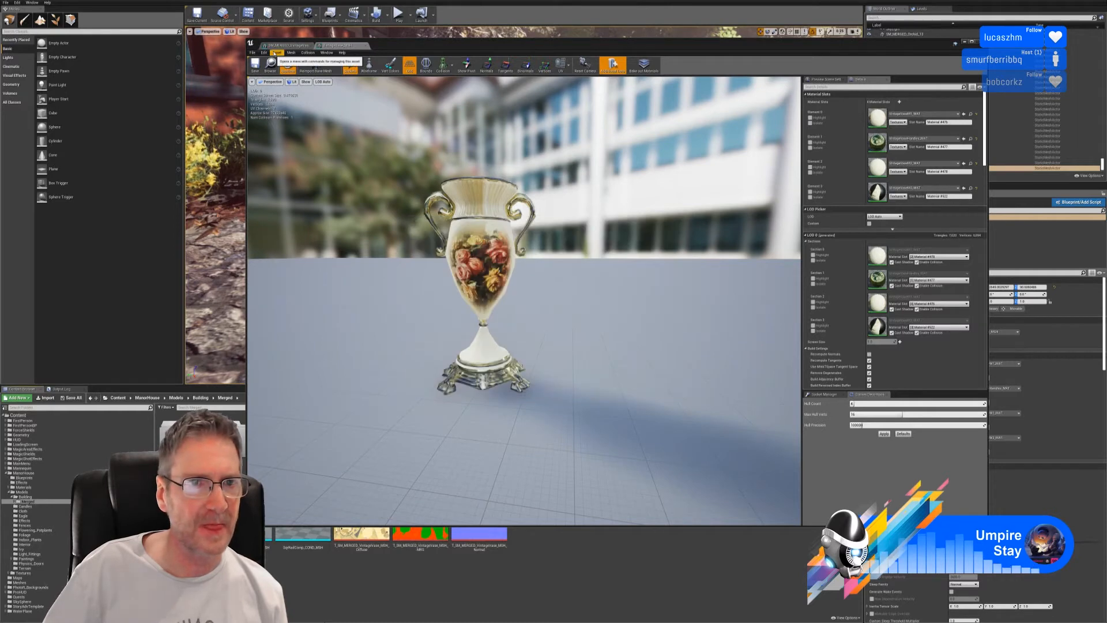
click(278, 53)
click(287, 78)
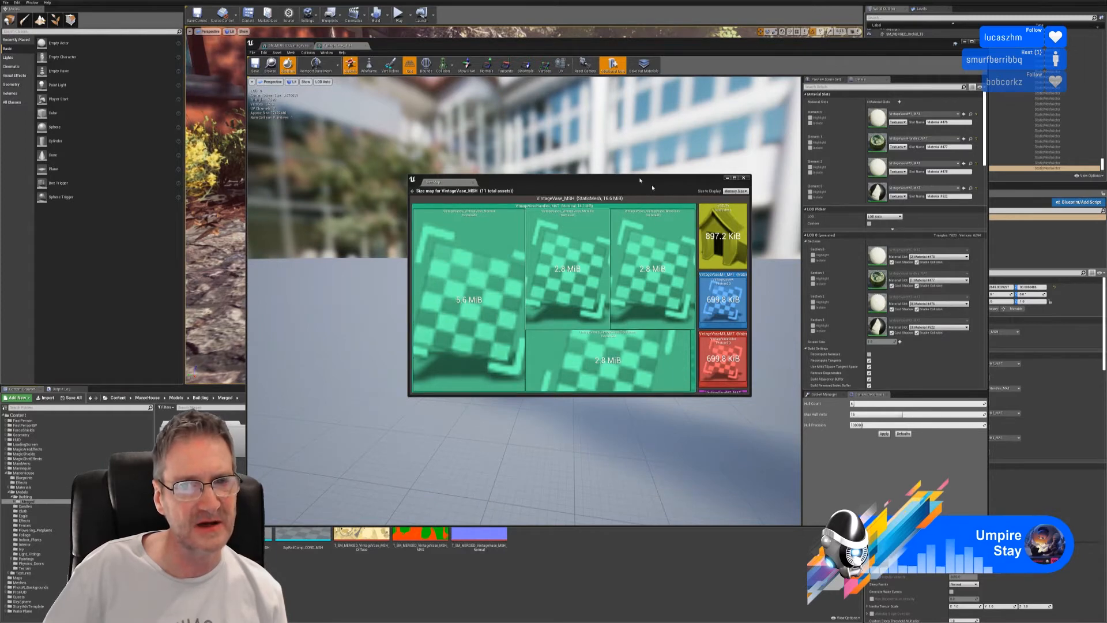
click(736, 191)
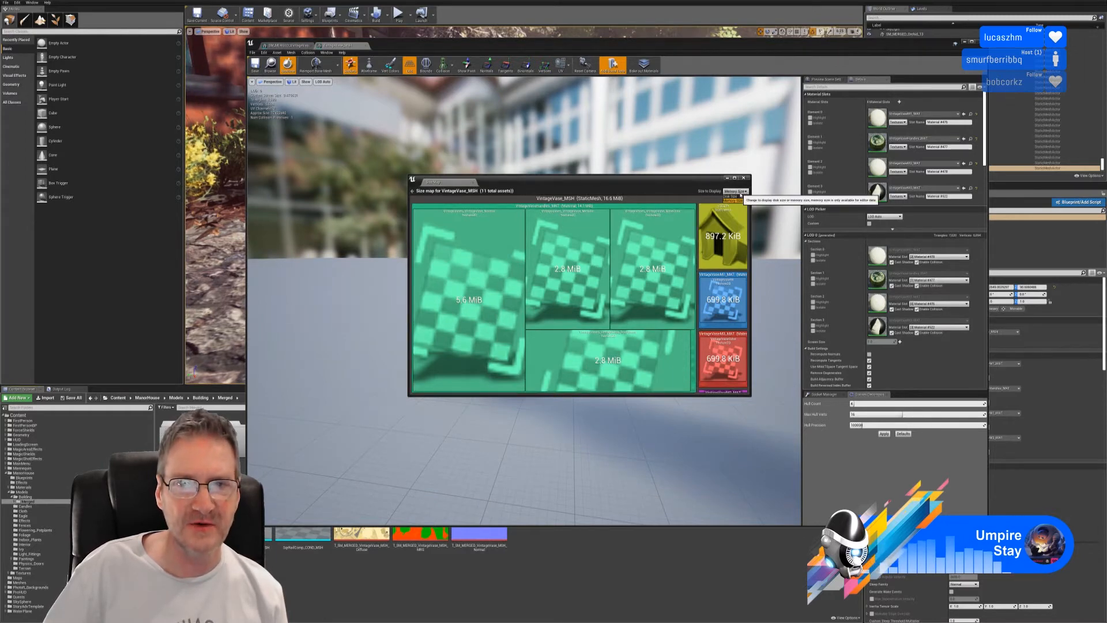
click(741, 196)
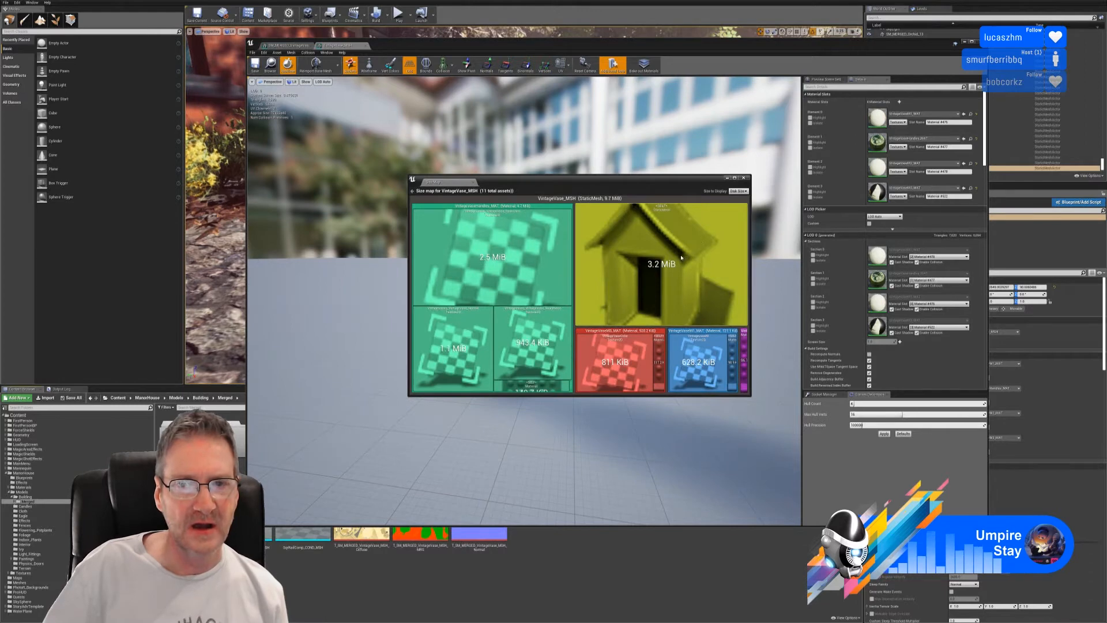
click(743, 178)
Compare the disk-size maps of the merged and original vases, and close the static mesh editor.
click(286, 45)
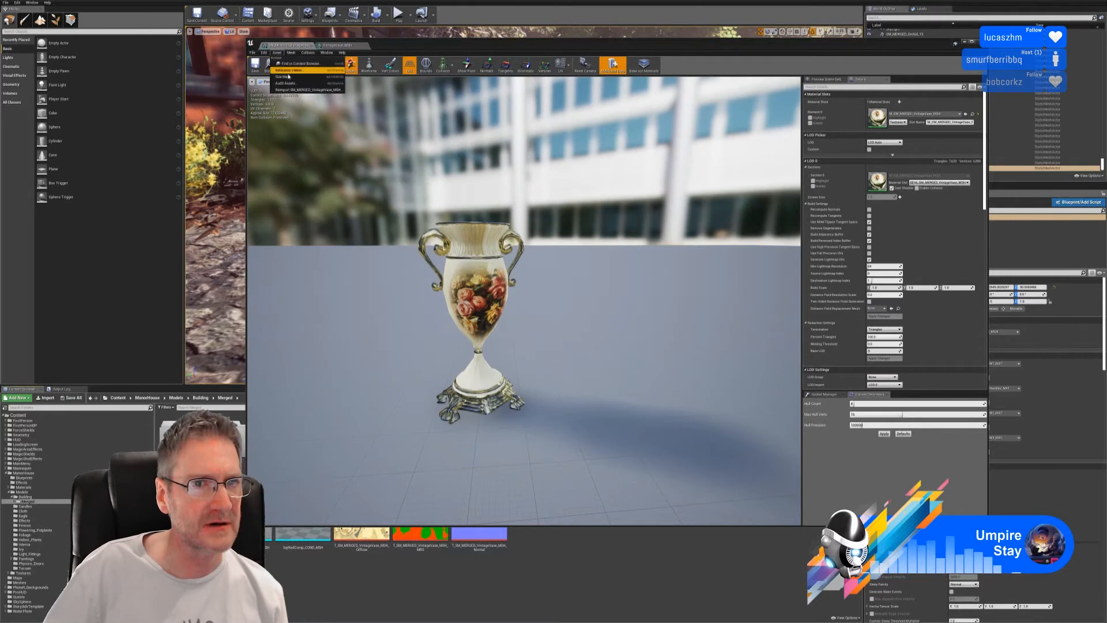
click(287, 65)
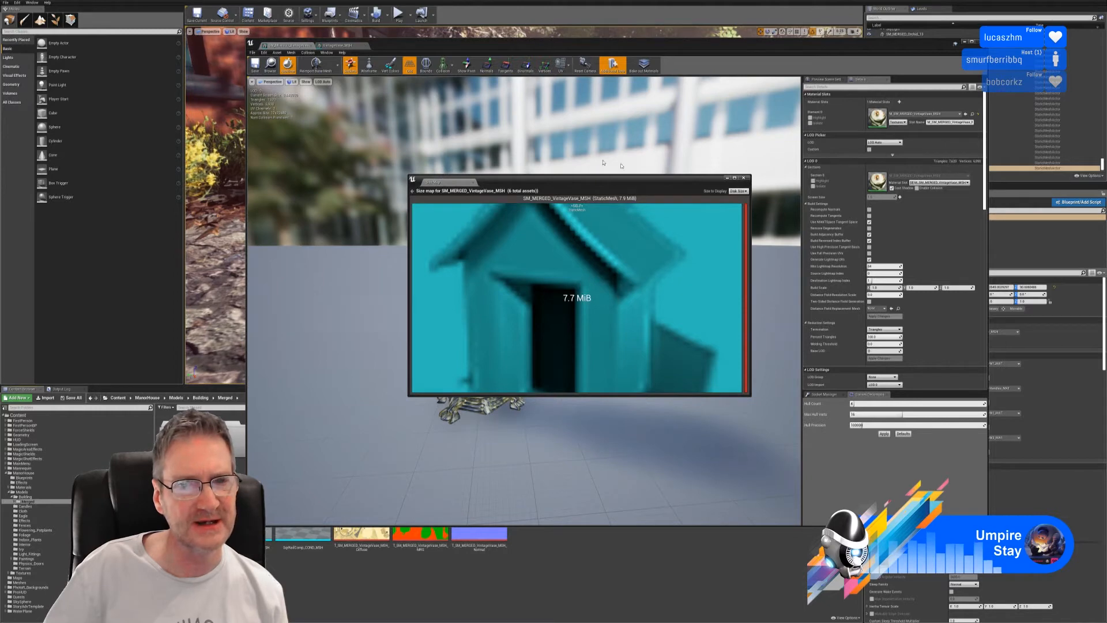
click(743, 179)
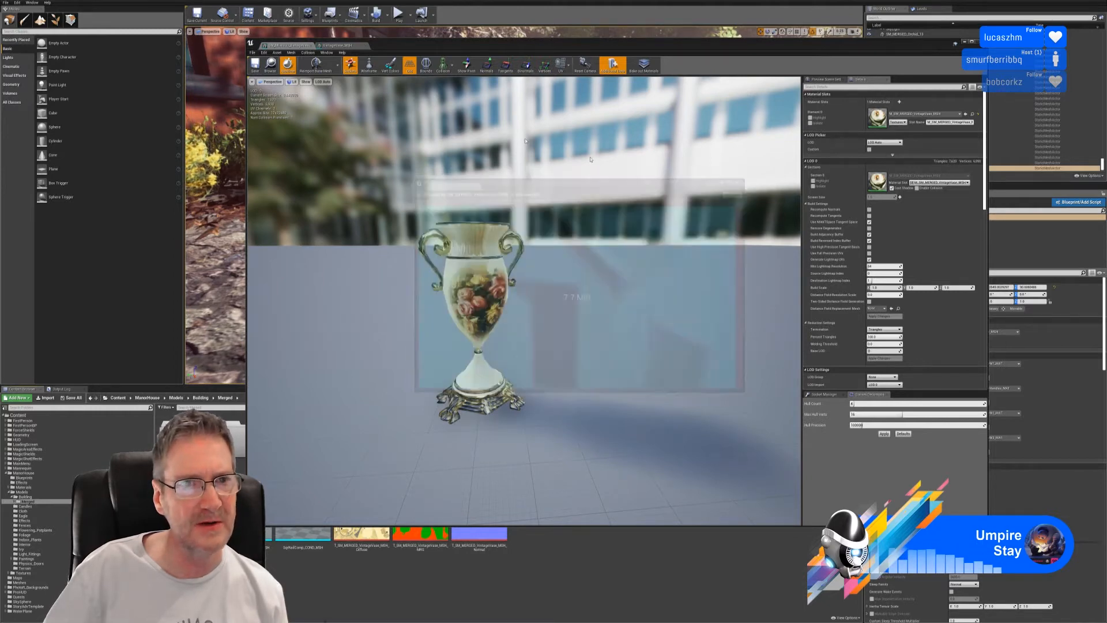
click(335, 46)
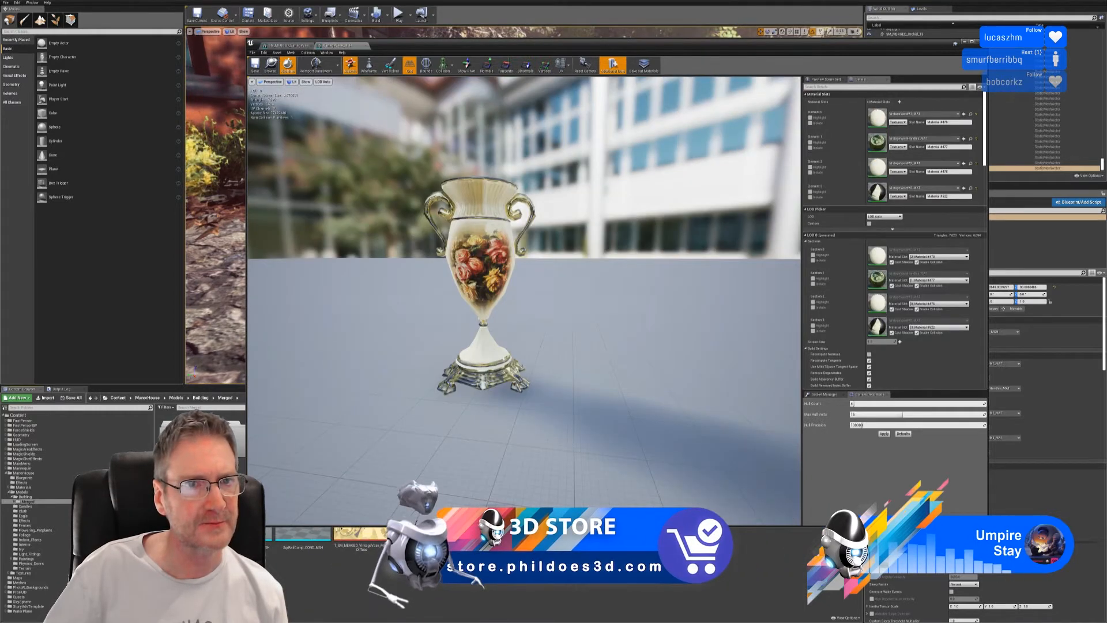
click(277, 54)
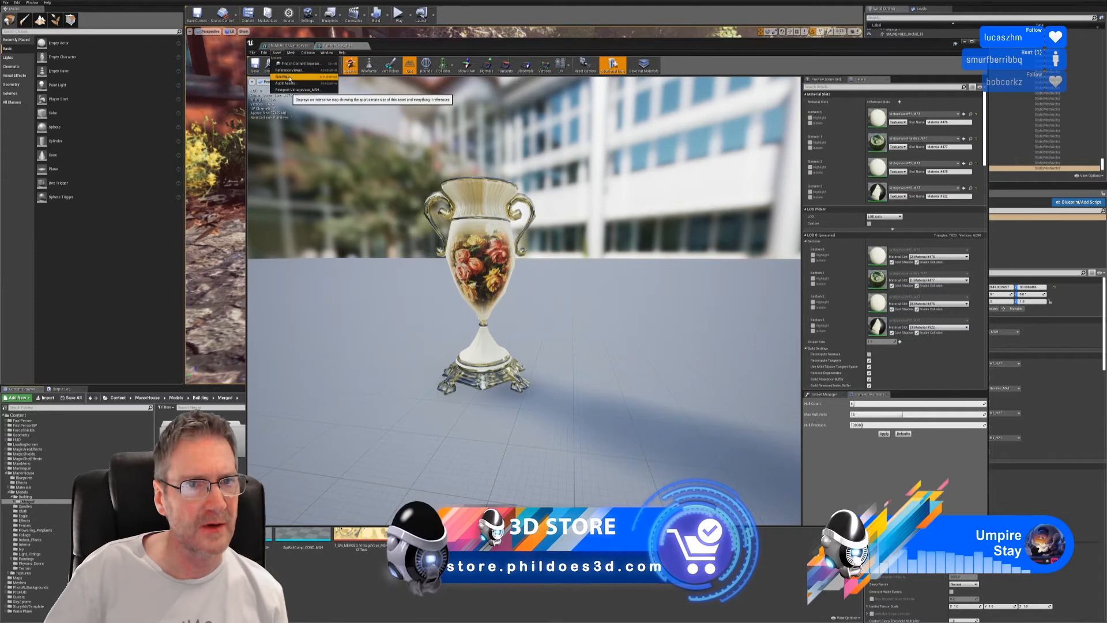
click(314, 99)
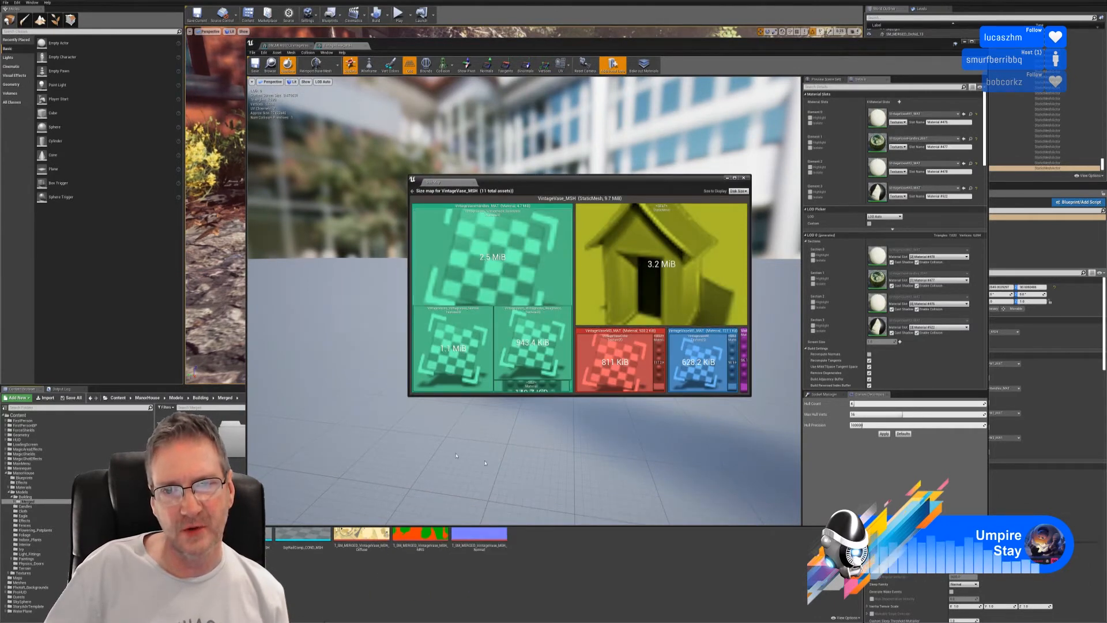
click(742, 178)
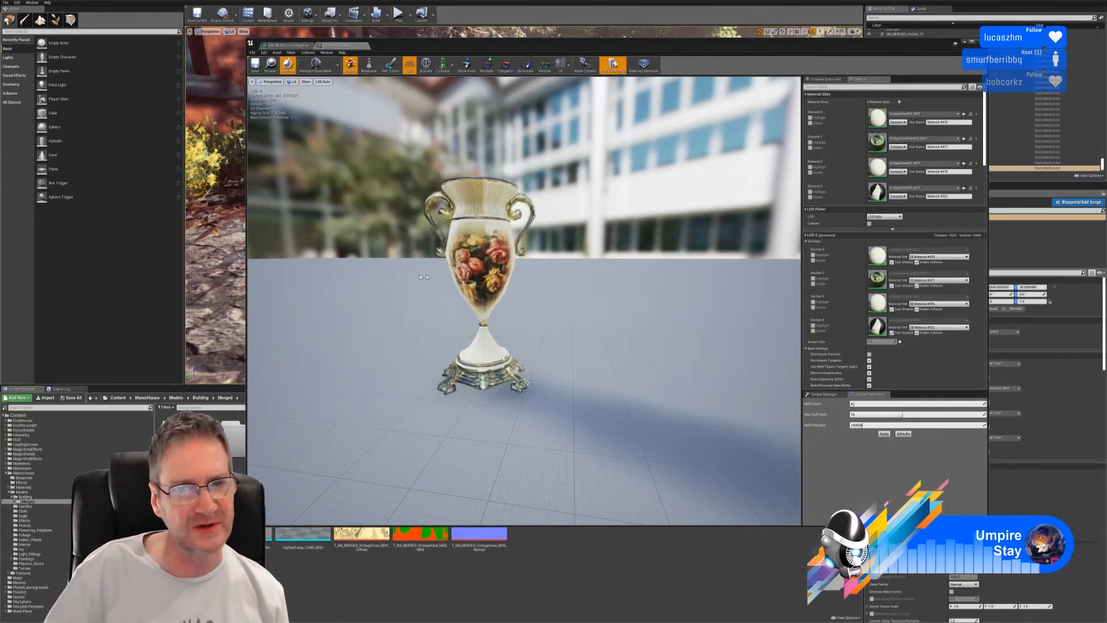
click(282, 45)
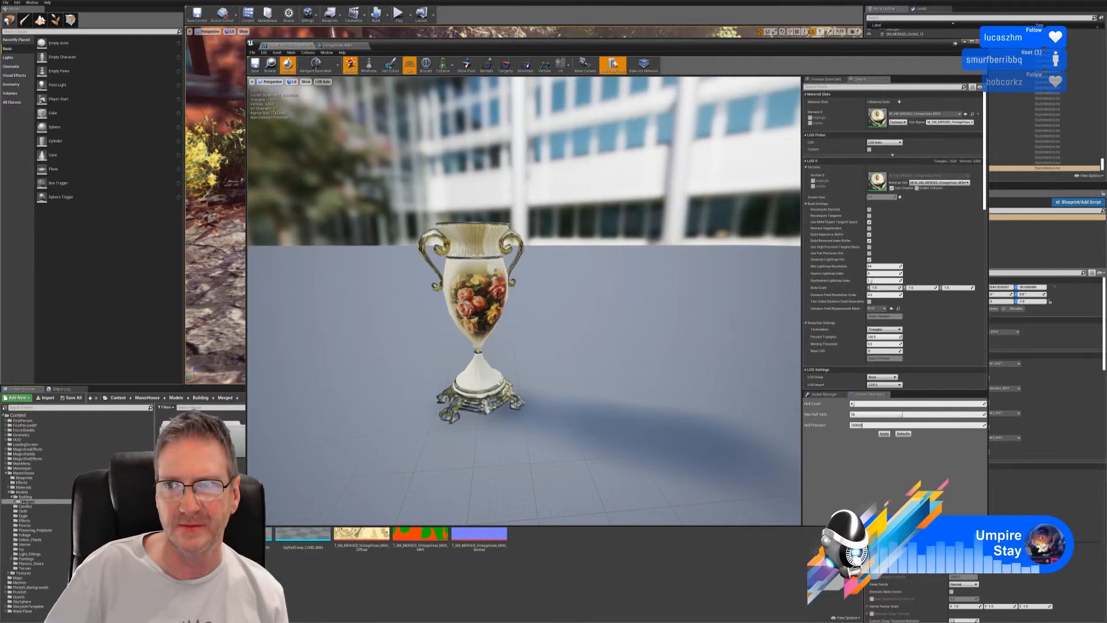
click(979, 42)
Delete the merged vase and the original vase standing on the garden's stone path.
right_drag(519, 190, 559, 193)
click(567, 232)
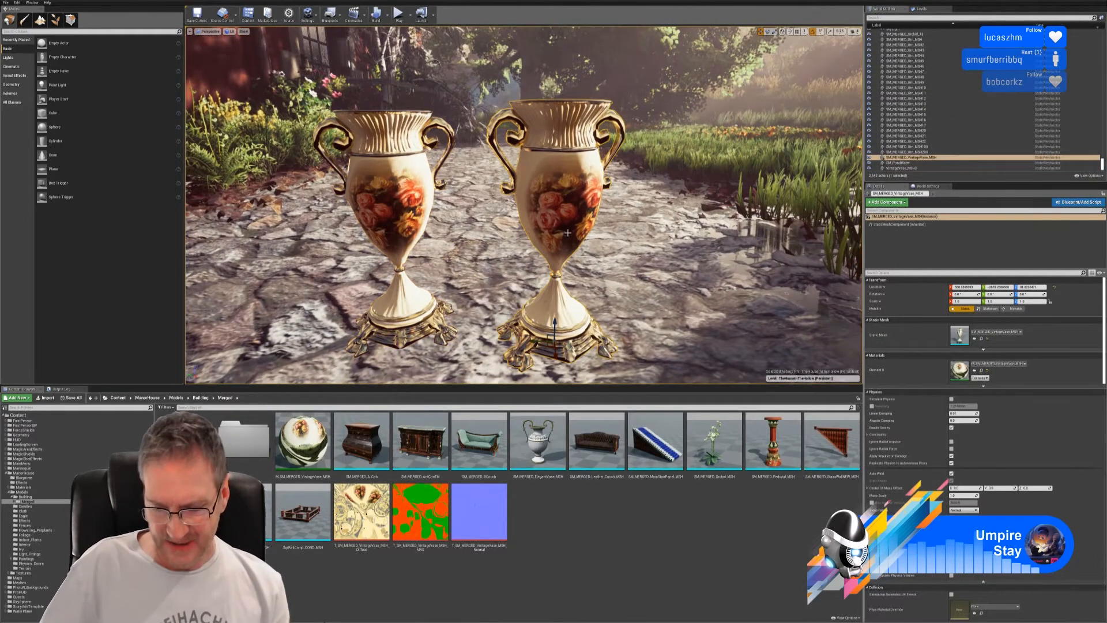
key(Delete)
click(386, 243)
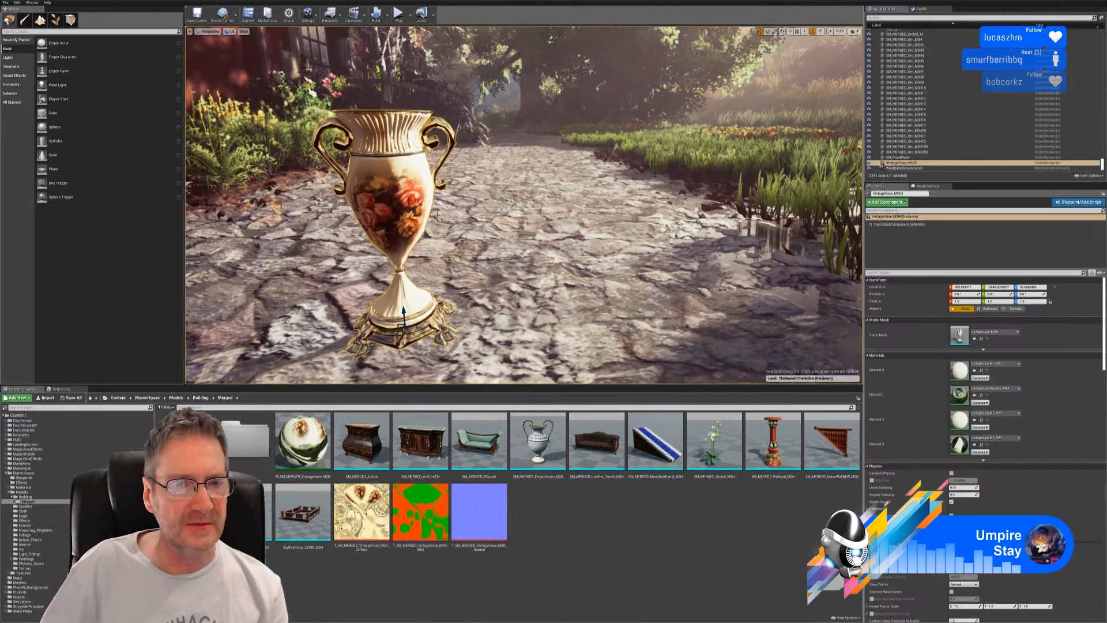
key(Delete)
Replace the static mesh of the interior vase beside the stained-glass lamp with SM_MERGED_VintageVase_MSH.
mouse_move(413, 151)
right_down()
mouse_move(346, 139)
mouse_move(473, 153)
mouse_move(404, 151)
mouse_move(415, 146)
right_up()
key(w)
key(w)
key(w)
click(452, 248)
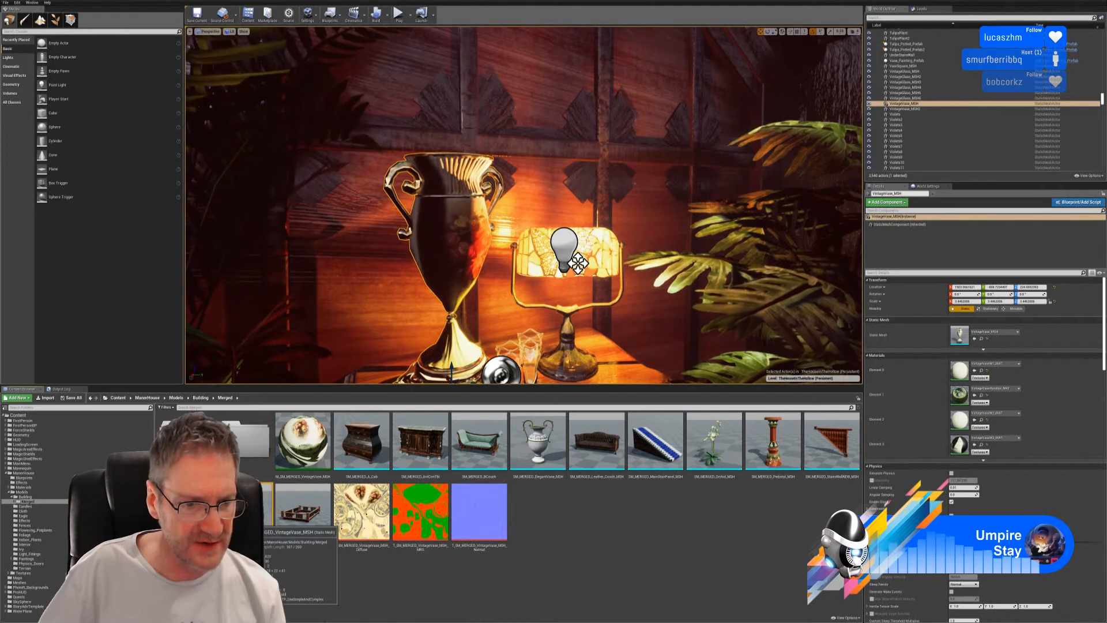
click(261, 515)
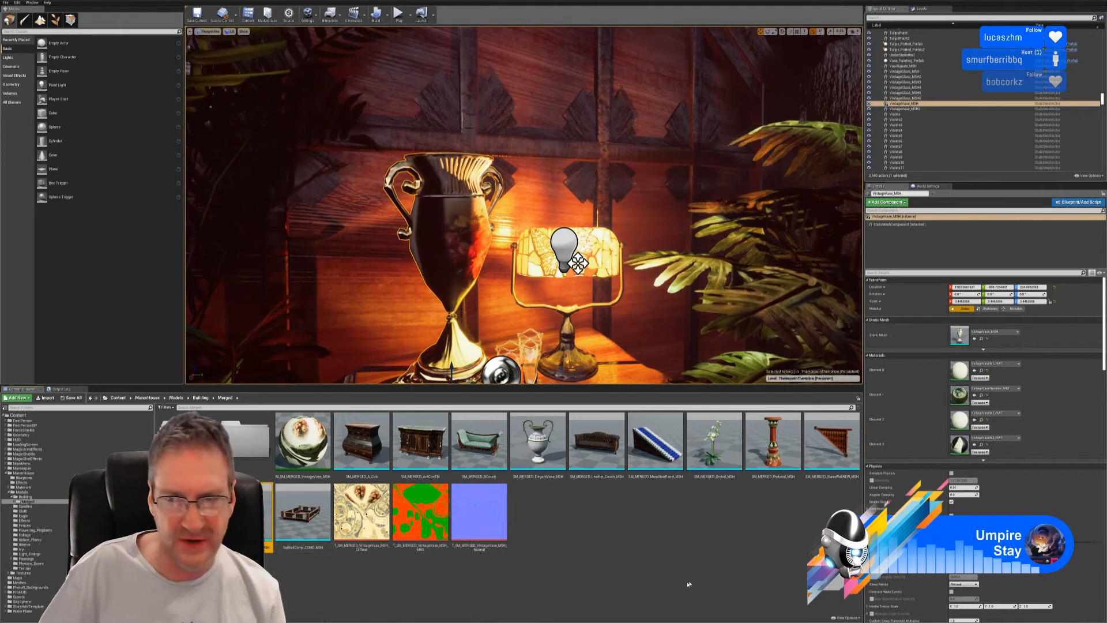
click(974, 338)
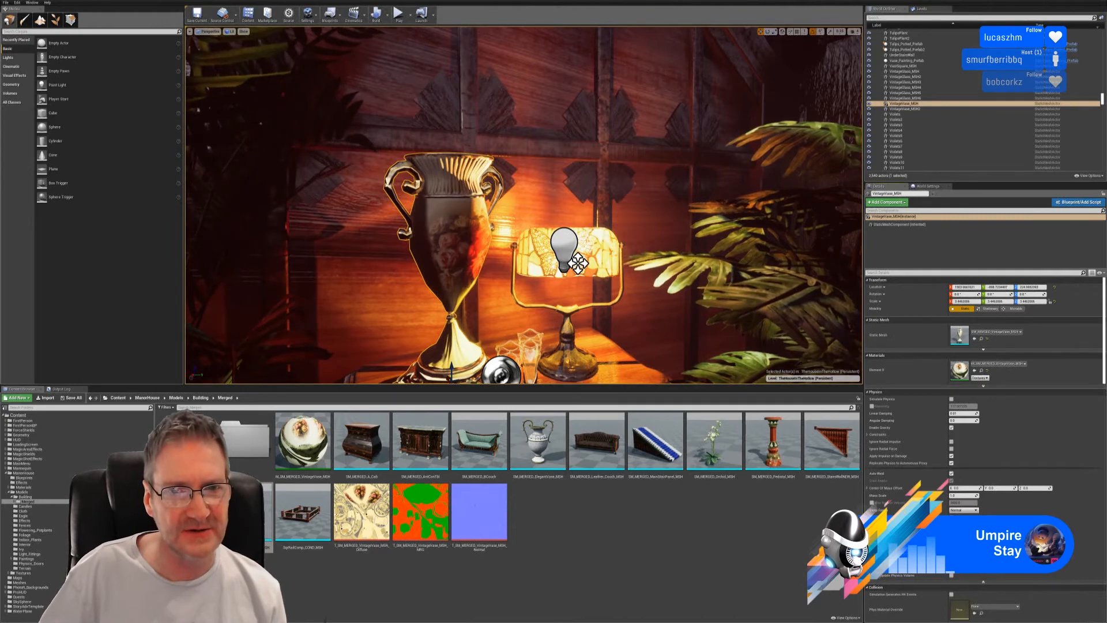
Replace the static mesh of the vintage vase on the round red pedestal with the merged vintage vase mesh.
key(Escape)
right_drag(524, 205, 807, 191)
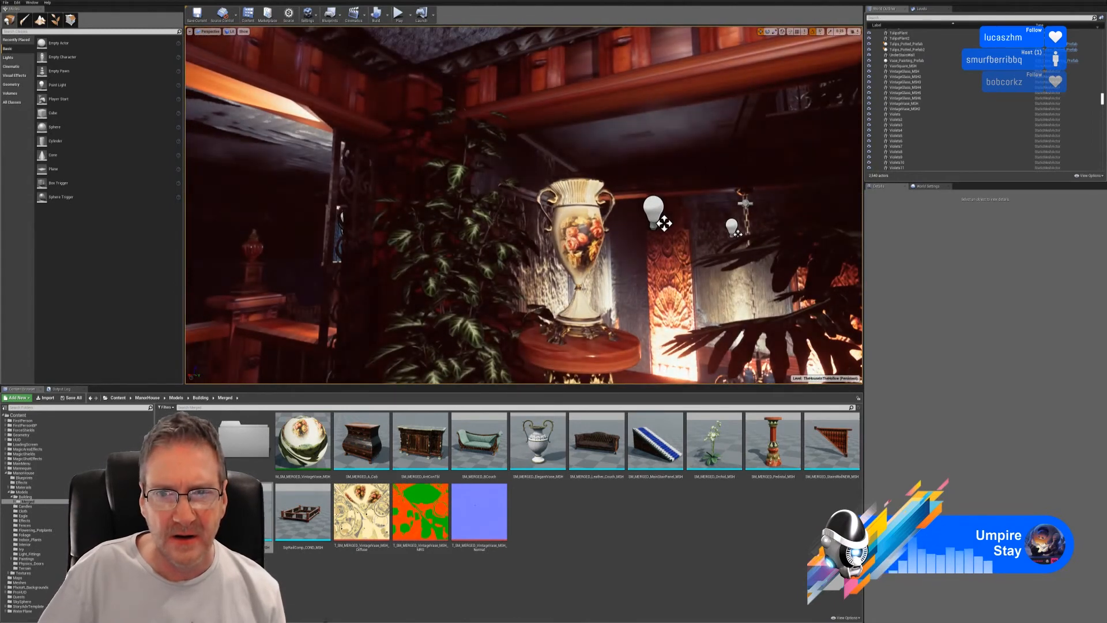
click(576, 259)
click(248, 513)
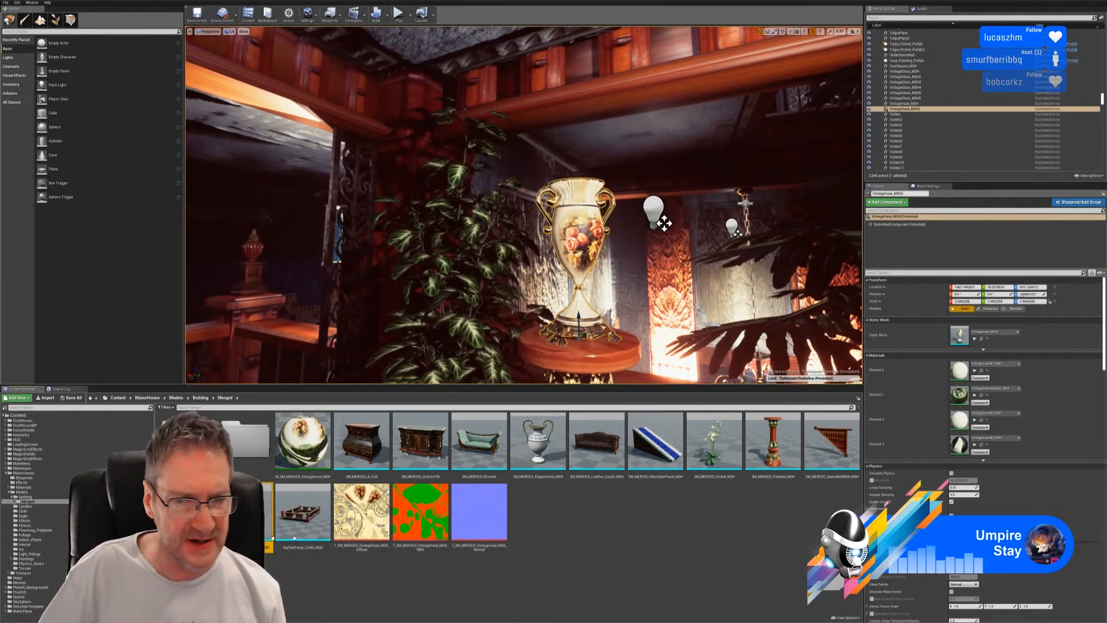
click(974, 339)
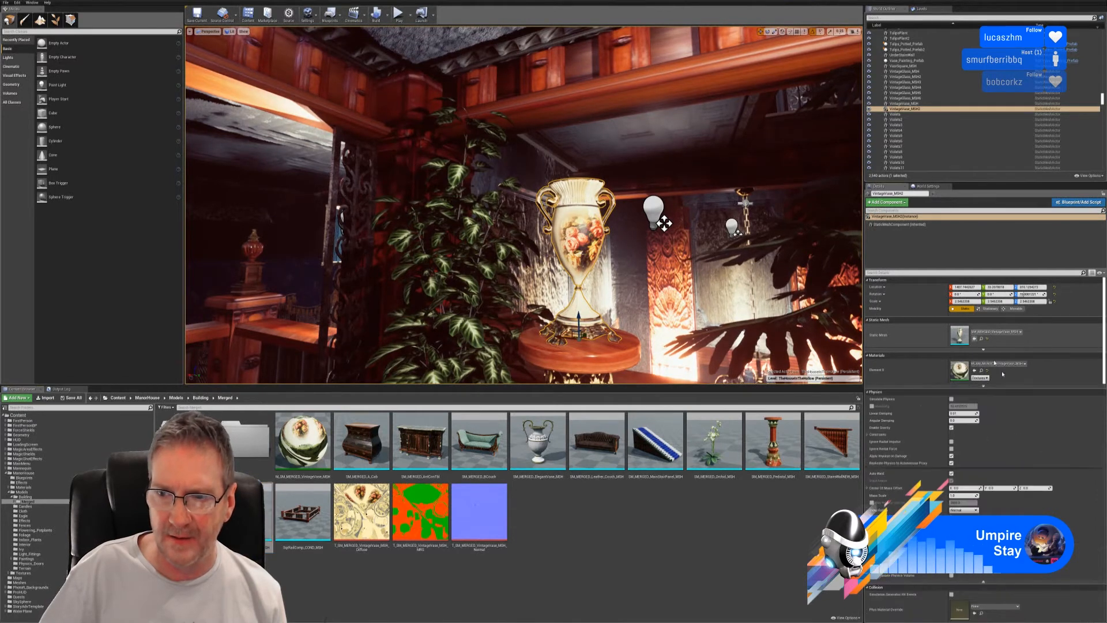
key(Escape)
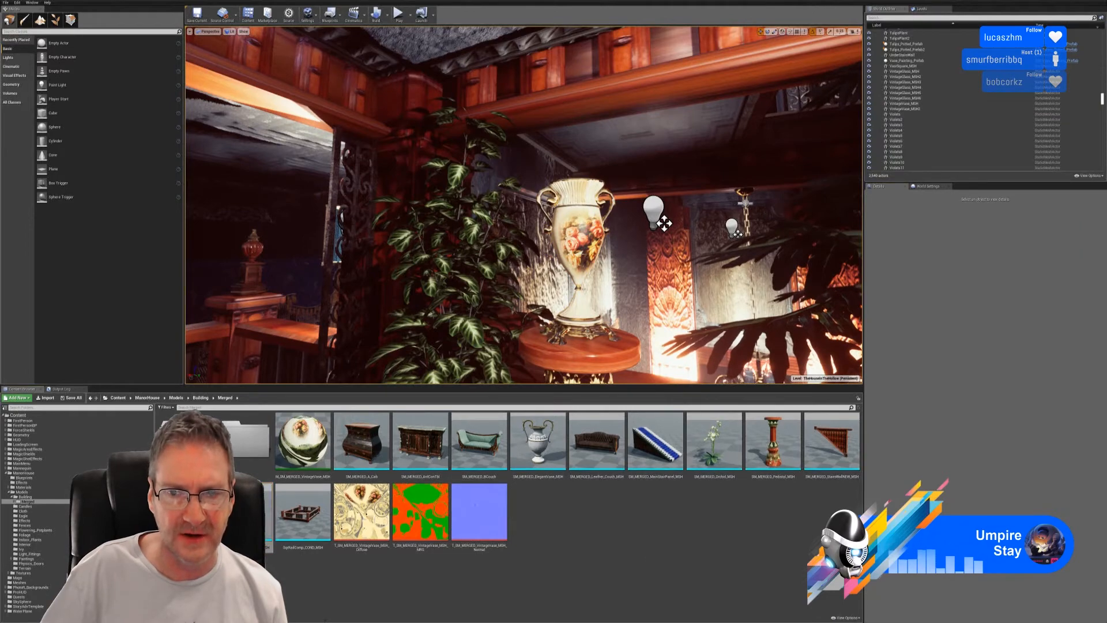
Inspect the mesh and material assignments of the fish statue and the elegant vase on the round table downstairs.
mouse_move(523, 205)
right_down()
mouse_move(583, 225)
mouse_move(704, 208)
mouse_move(767, 242)
mouse_move(576, 201)
mouse_move(617, 196)
mouse_move(596, 193)
mouse_move(461, 202)
mouse_move(606, 203)
mouse_move(519, 203)
right_up()
key(w)
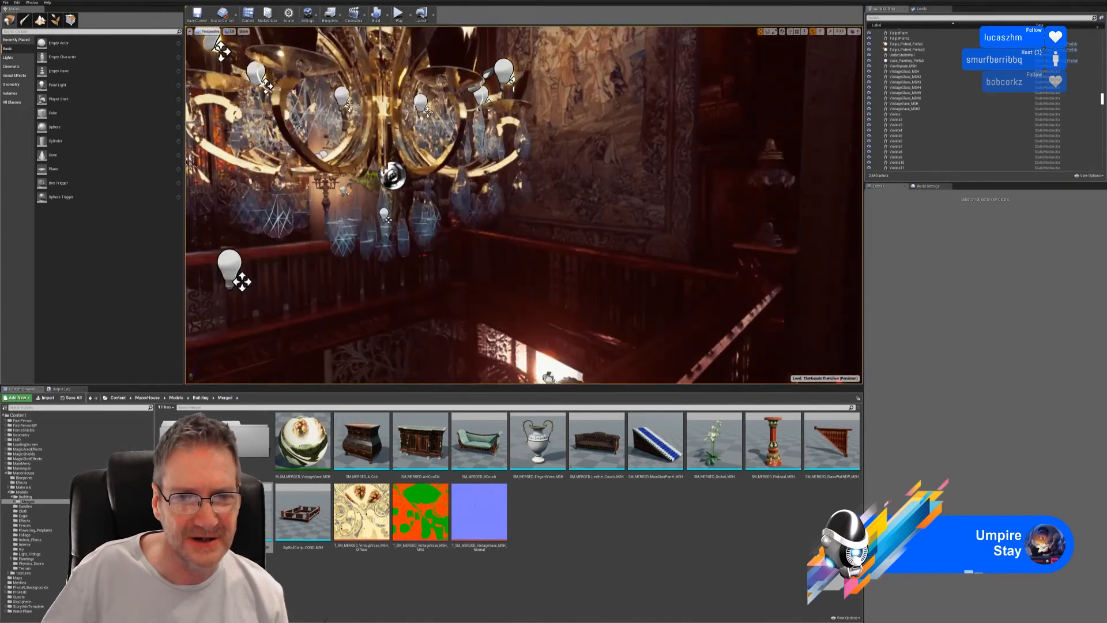
right_drag(518, 203, 507, 232)
right_drag(585, 302, 372, 302)
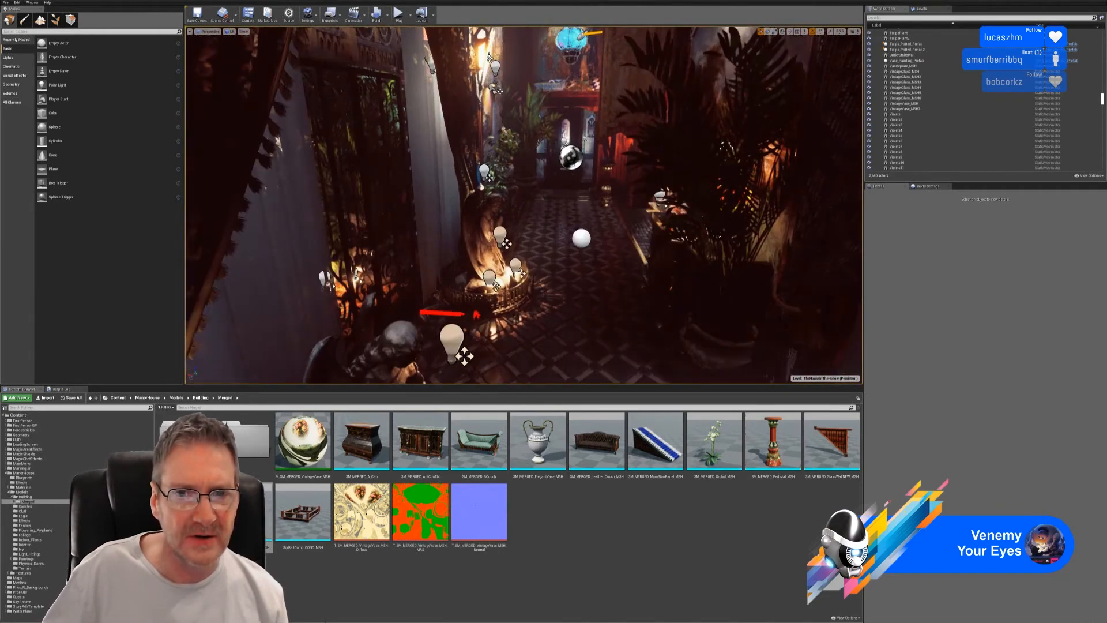
mouse_move(518, 231)
right_down()
mouse_move(380, 228)
mouse_move(499, 233)
mouse_move(476, 237)
mouse_move(461, 238)
mouse_move(611, 227)
mouse_move(513, 231)
right_up()
mouse_move(668, 169)
right_down()
mouse_move(657, 170)
mouse_move(692, 166)
mouse_move(630, 177)
mouse_move(588, 155)
mouse_move(551, 167)
mouse_move(590, 257)
mouse_move(565, 267)
mouse_move(591, 277)
mouse_move(549, 249)
right_up()
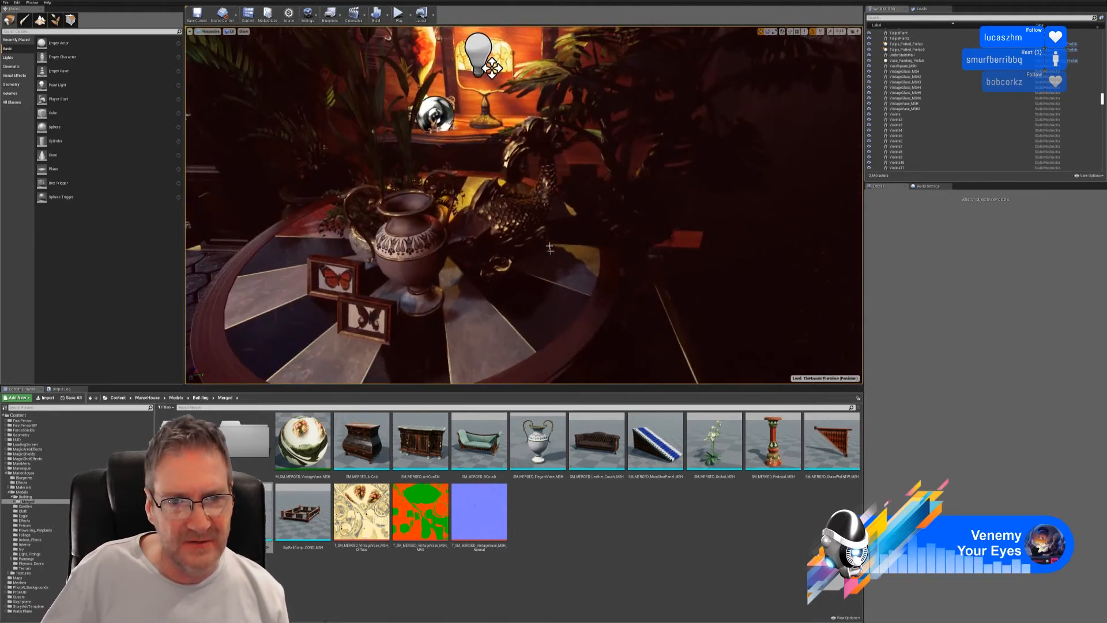
click(516, 219)
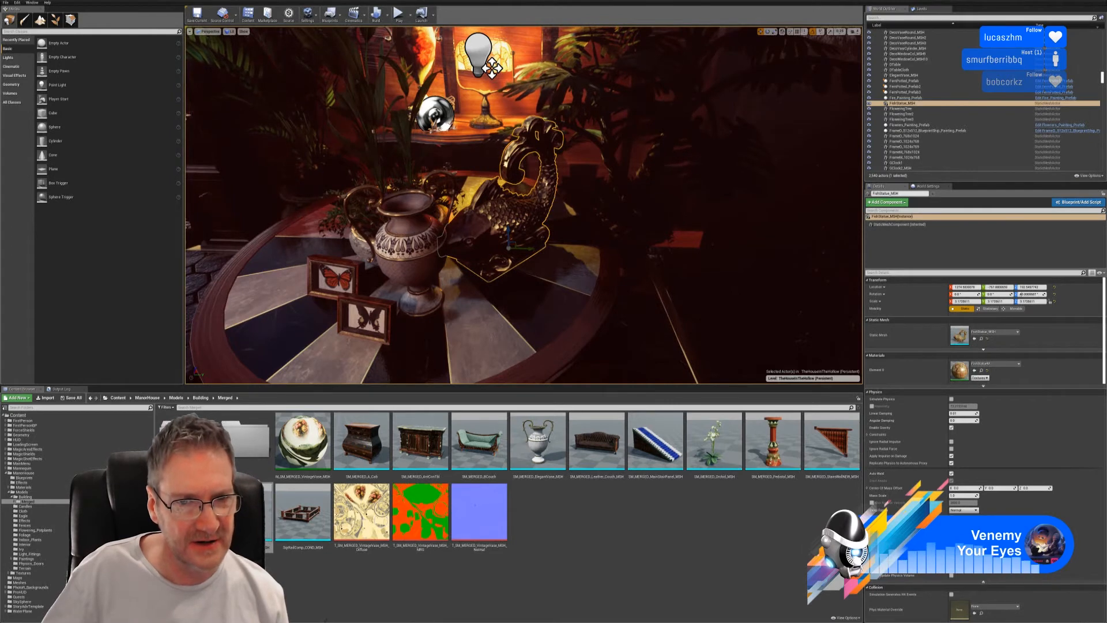
click(424, 272)
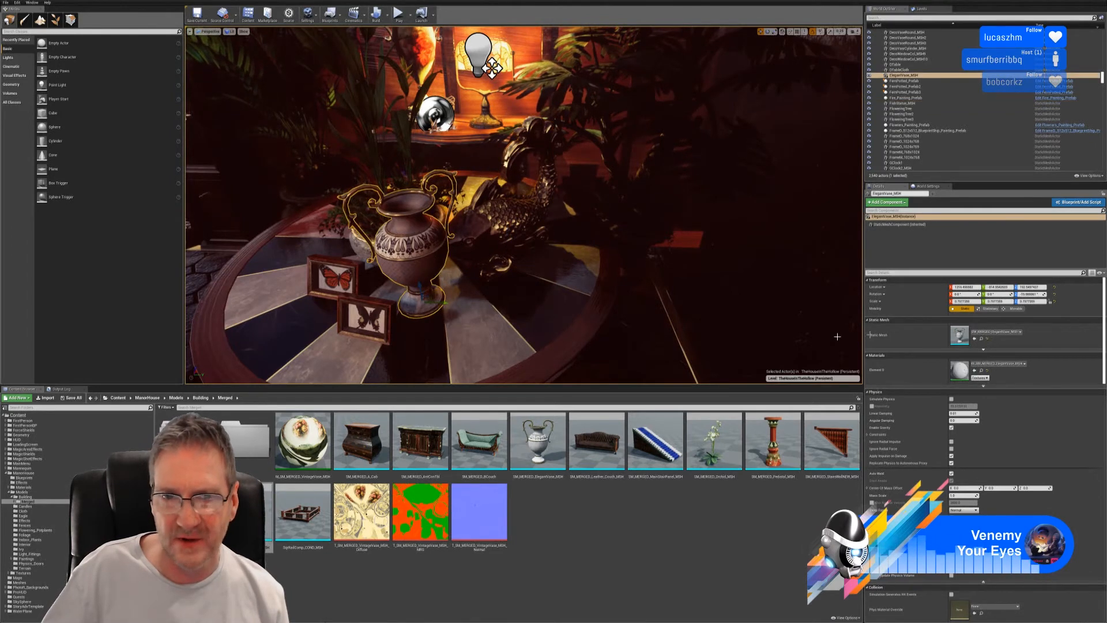
key(Escape)
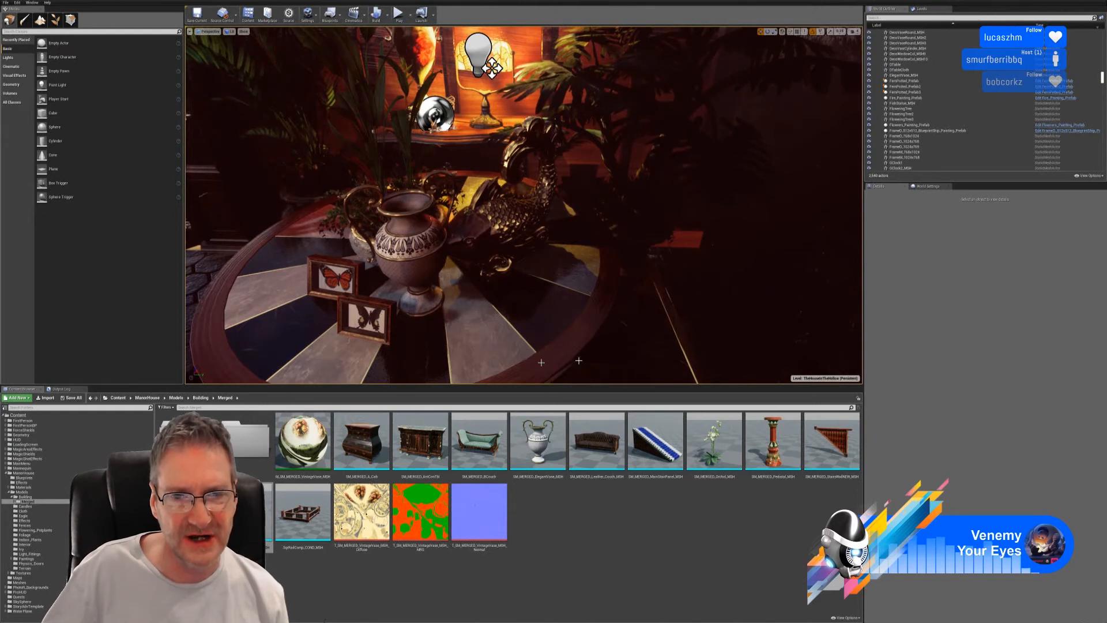
Locate the round pedestal table's static mesh among the project's interior model assets.
right_drag(578, 361, 522, 378)
click(591, 319)
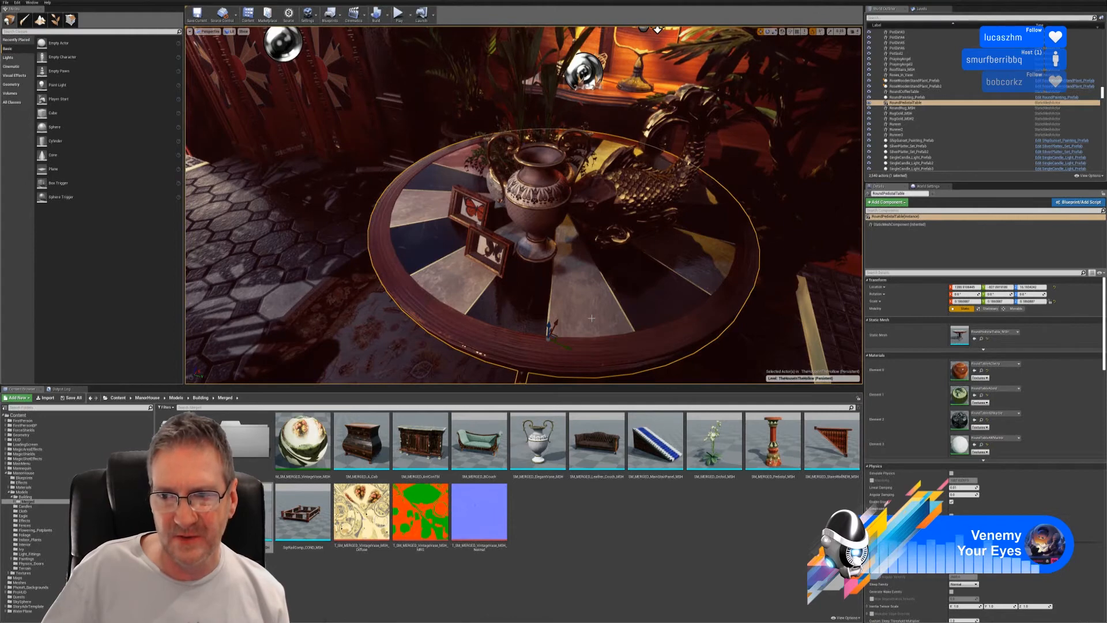
click(981, 339)
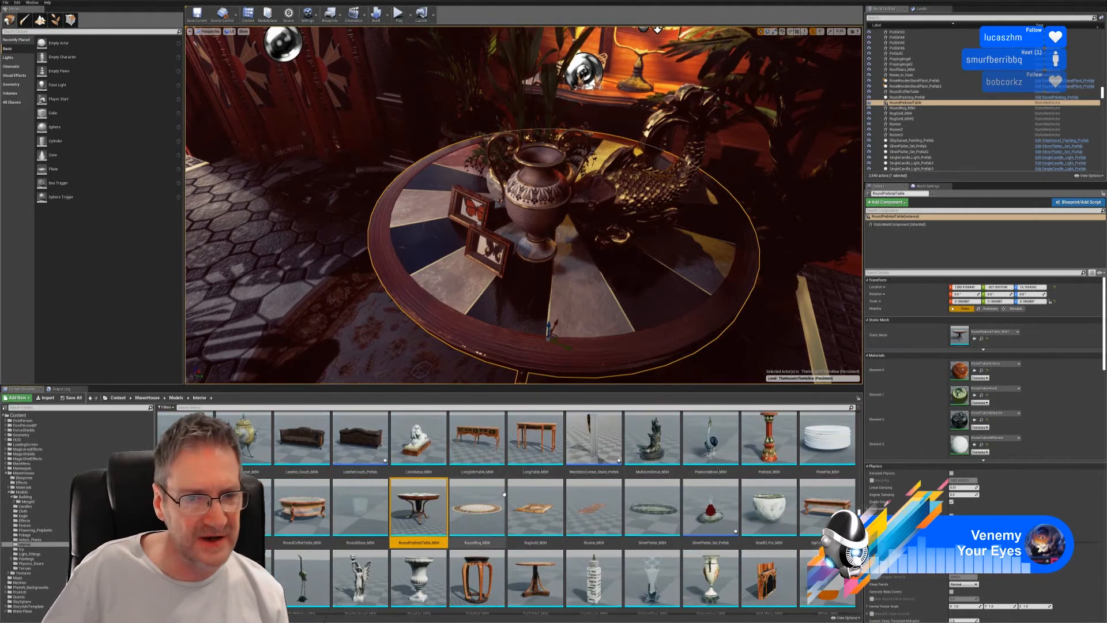
Place a copy of RoundPedestalTable_MSH outdoors in the garden and frame its tabletop in view.
right_drag(329, 276, 213, 266)
key(Escape)
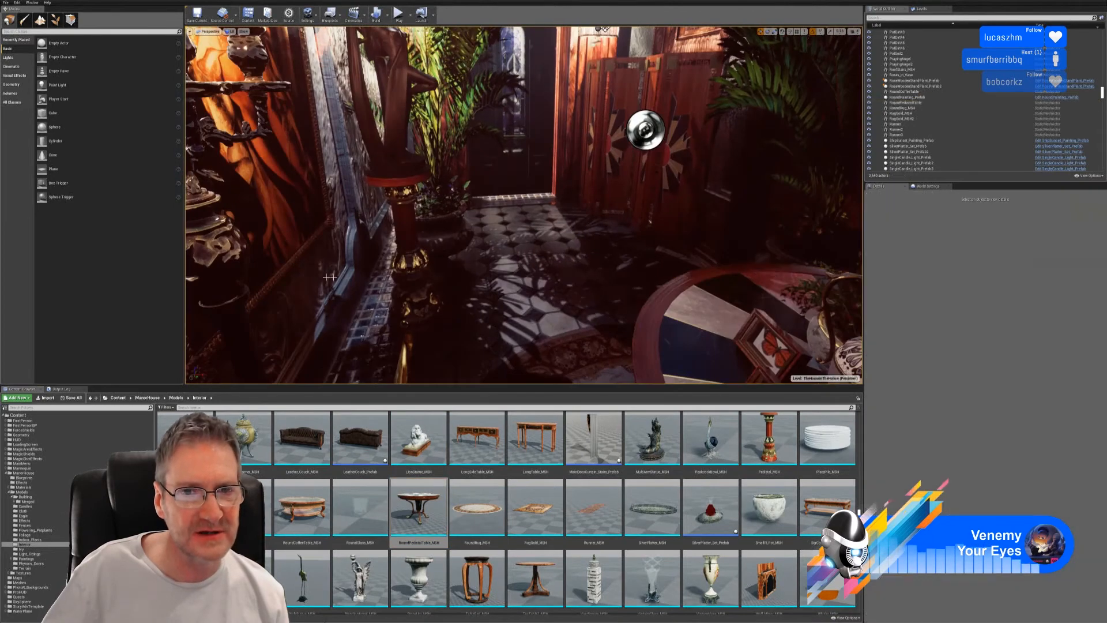
key(w)
mouse_move(329, 277)
right_down()
mouse_move(305, 271)
mouse_move(316, 287)
right_up()
drag(418, 504, 446, 254)
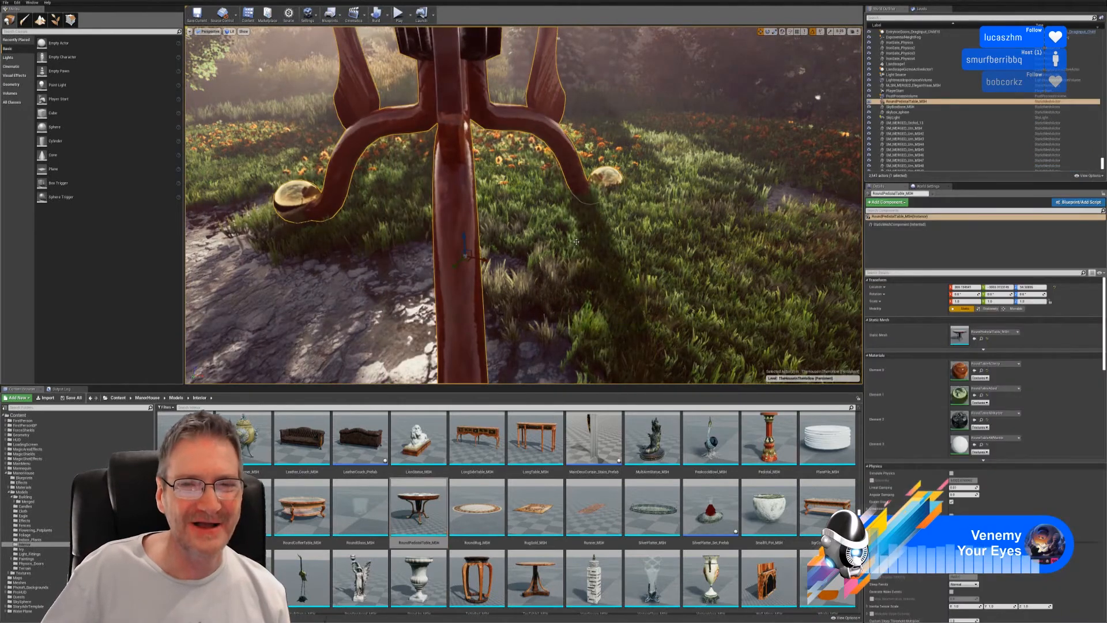
mouse_move(576, 242)
right_down()
mouse_move(576, 173)
mouse_move(579, 181)
mouse_move(527, 187)
mouse_move(553, 184)
mouse_move(516, 173)
mouse_move(517, 218)
mouse_move(517, 203)
mouse_move(560, 231)
right_up()
key(e)
key(s)
key(q)
key(q)
key(e)
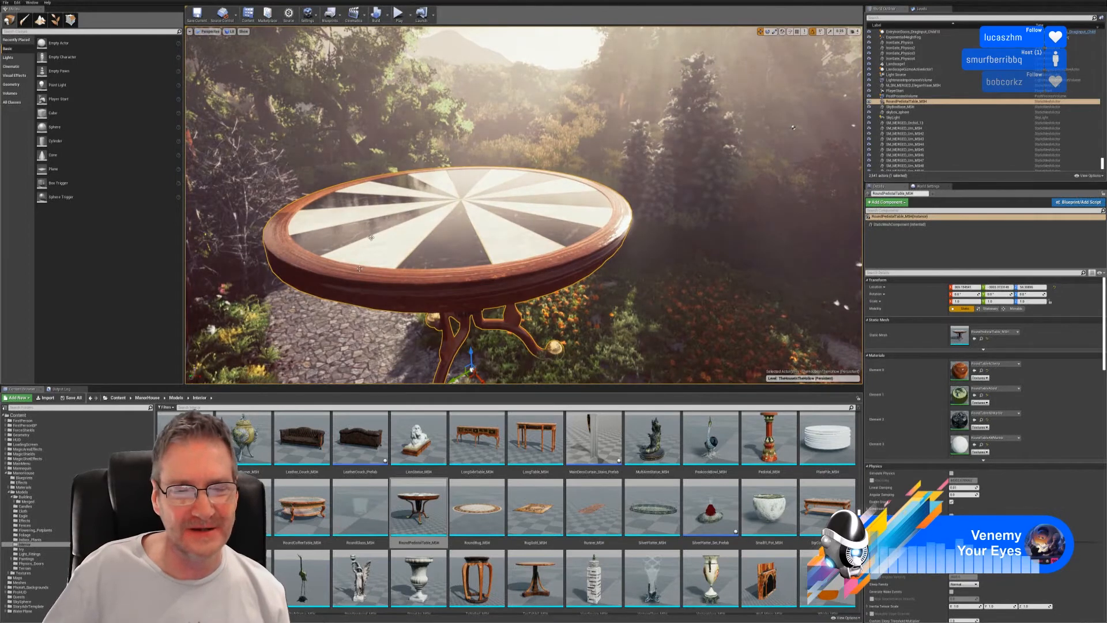
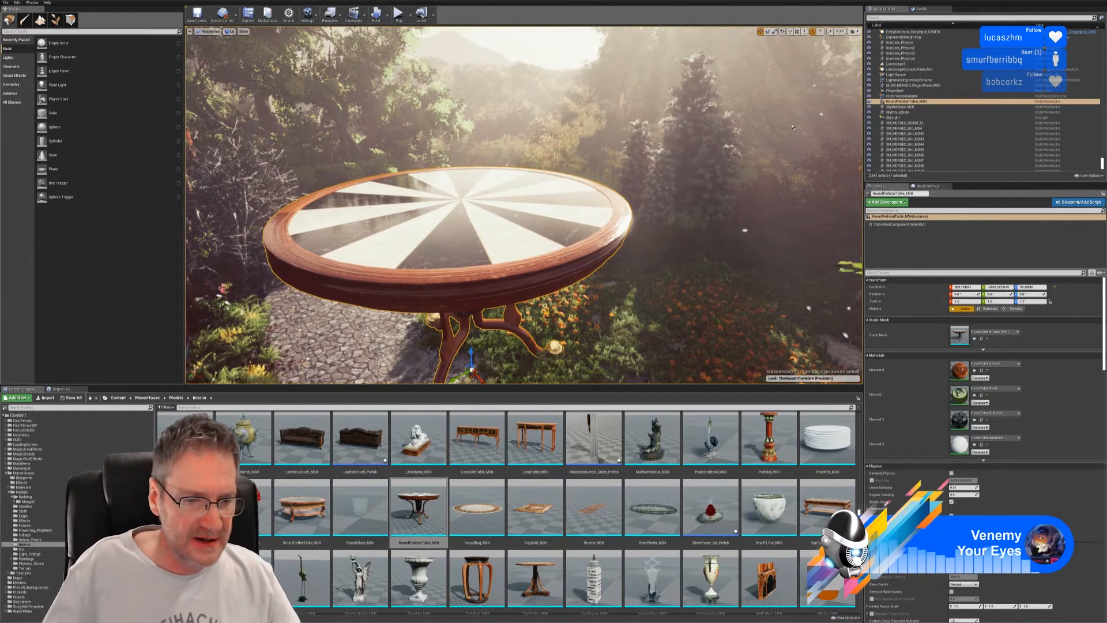
Move the merged vintage vase material into the first subfolder of the building models' Merged folder.
click(41, 503)
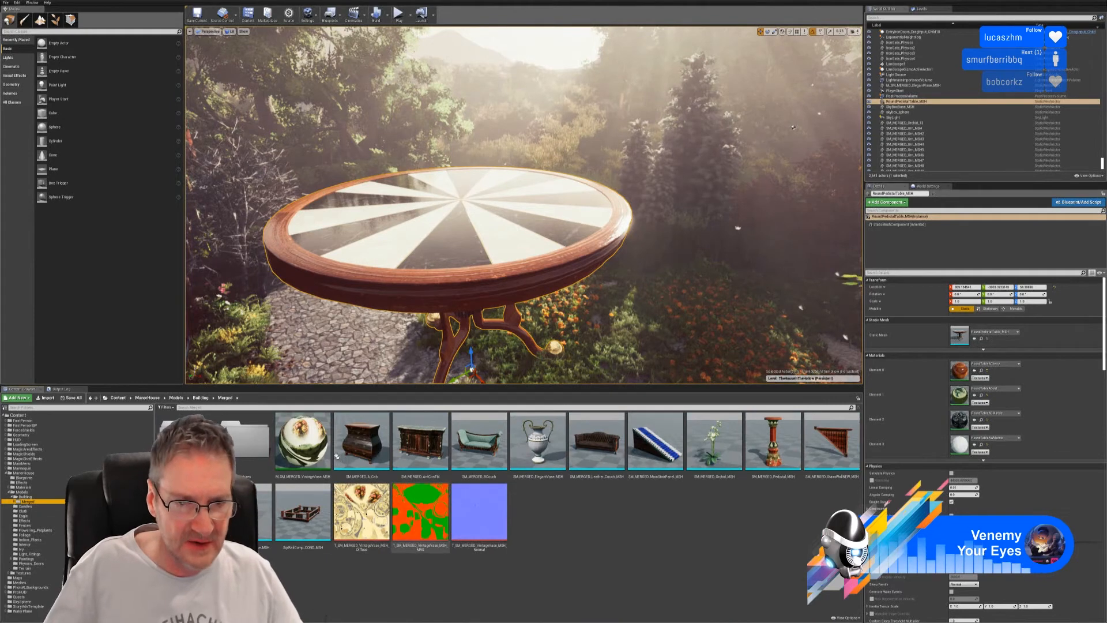
drag(302, 444, 193, 446)
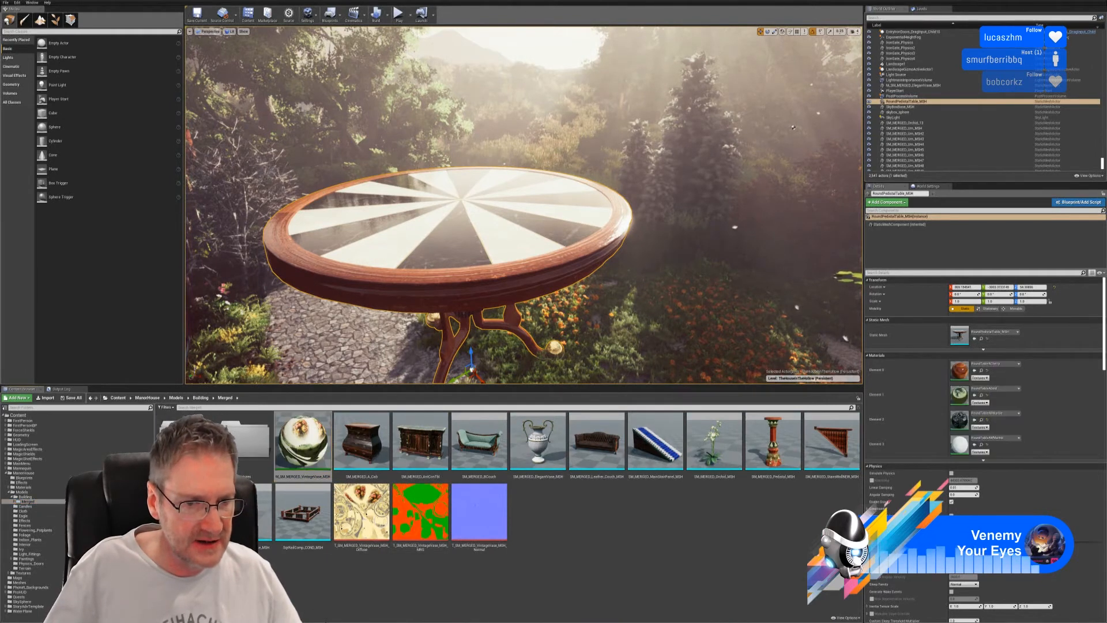
click(210, 461)
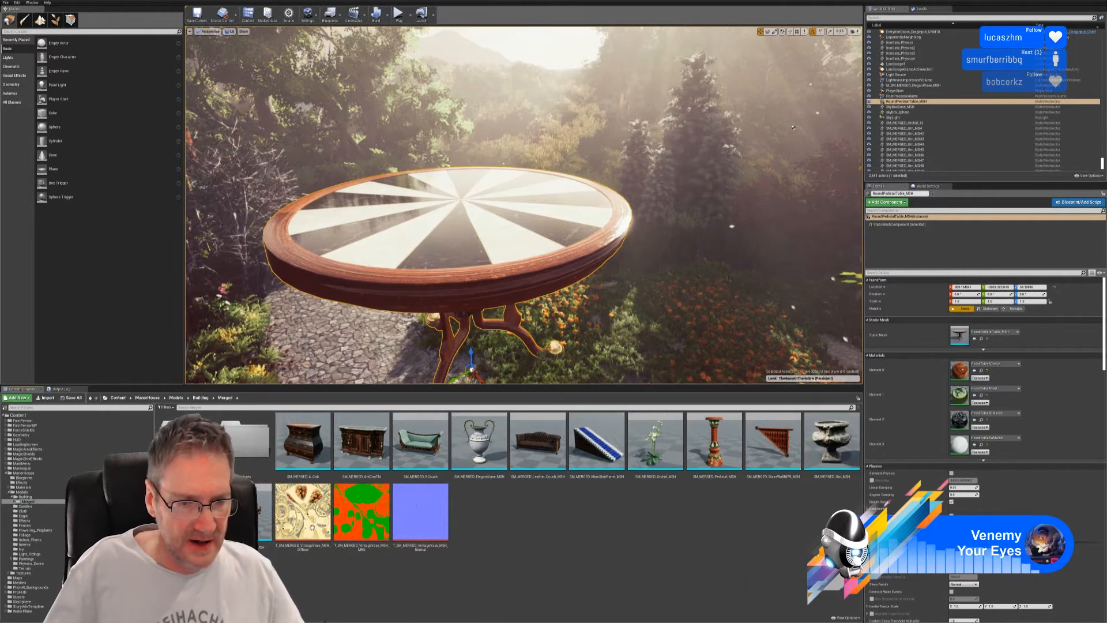
Move the merged vintage vase's diffuse, MRS and normal textures into the second subfolder of the Merged folder.
click(309, 519)
ctrl+click(365, 507)
ctrl+click(418, 509)
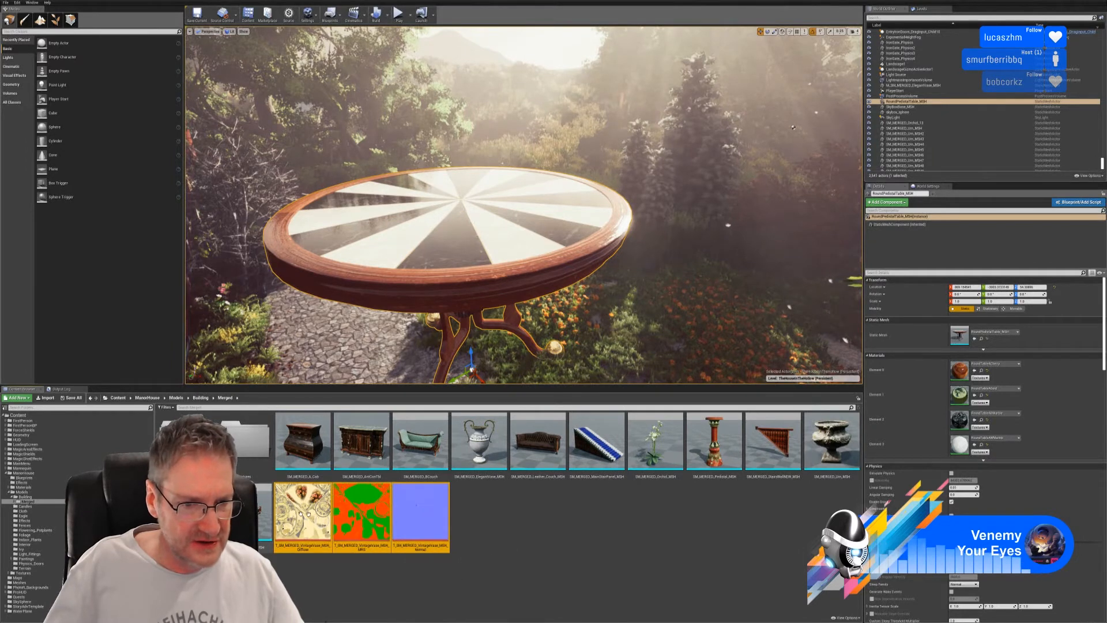
drag(300, 514, 261, 450)
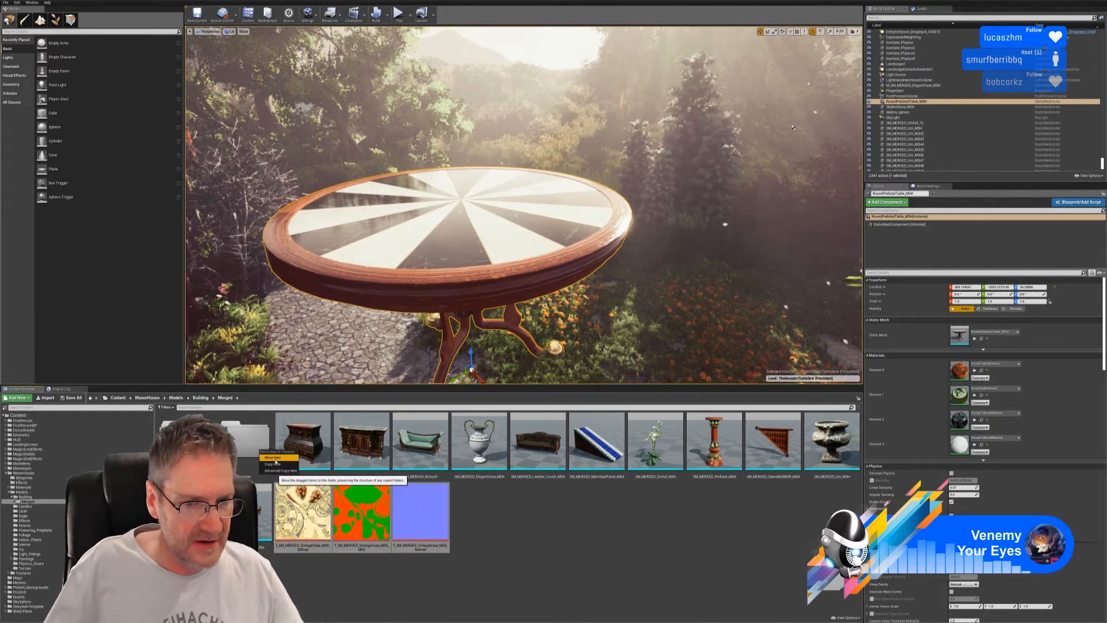
click(274, 458)
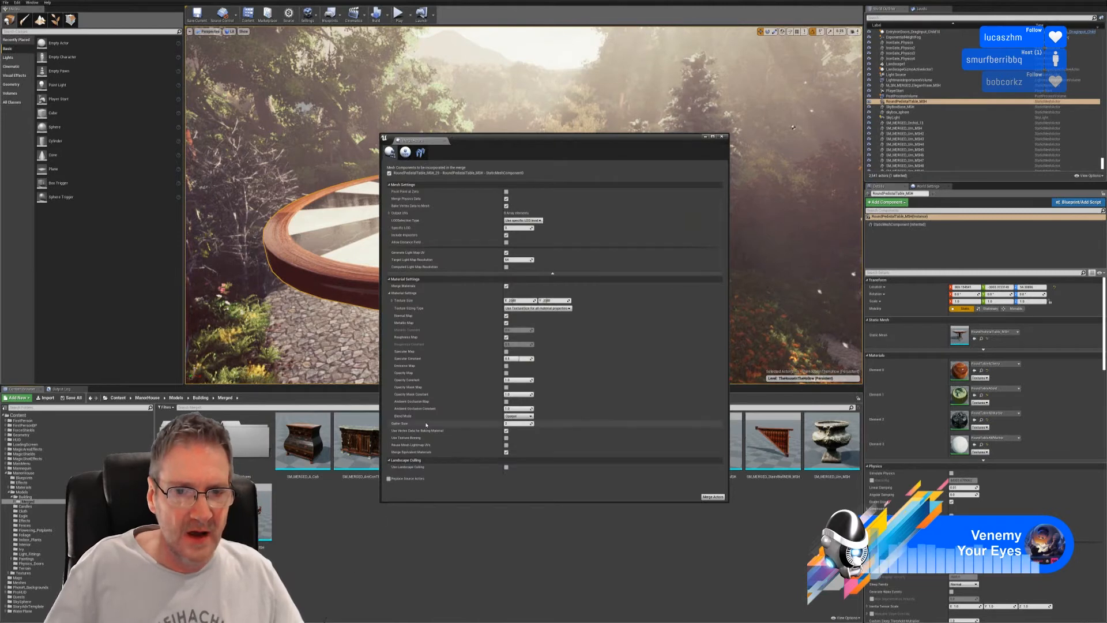
right_drag(320, 226, 441, 221)
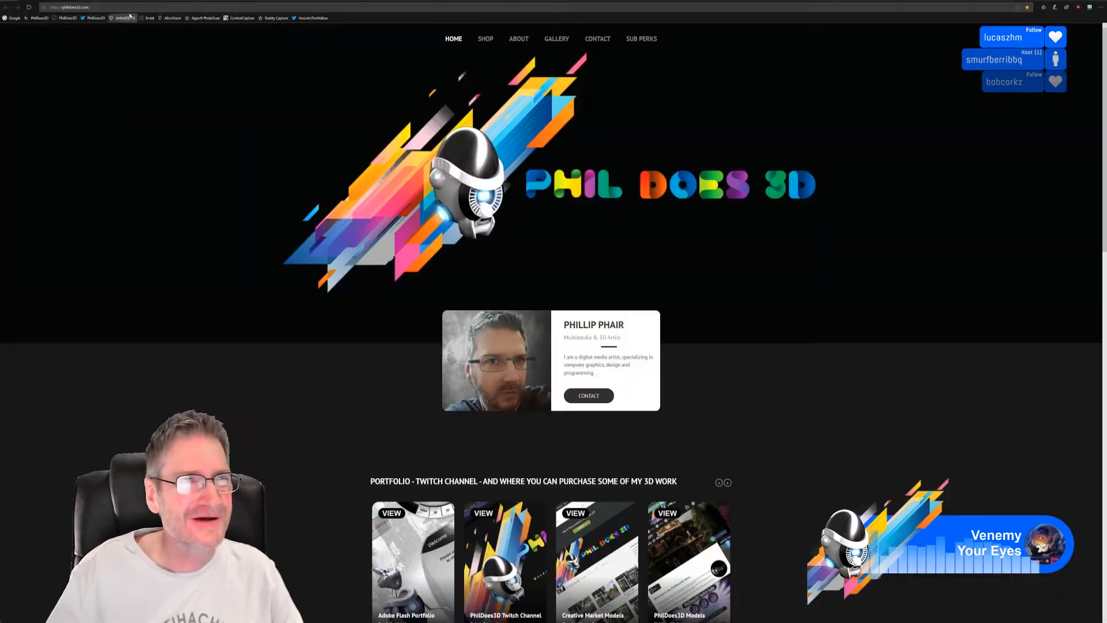
Switch to the web browser, open unrealengine.com/marketplace/en-US/slug/infinity-blade-ice-lands, and view the first preview image enlarged.
click(99, 7)
text(https://www.unrealengine.com/marketplace/en-US/slug/infinity-blade-ice-lands)
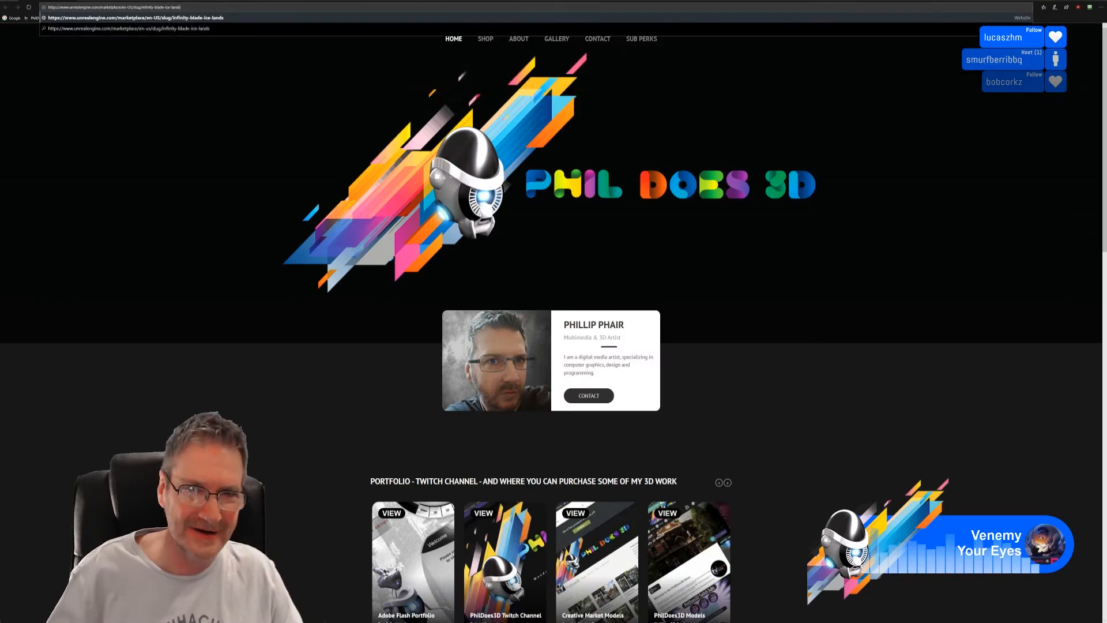
key(Return)
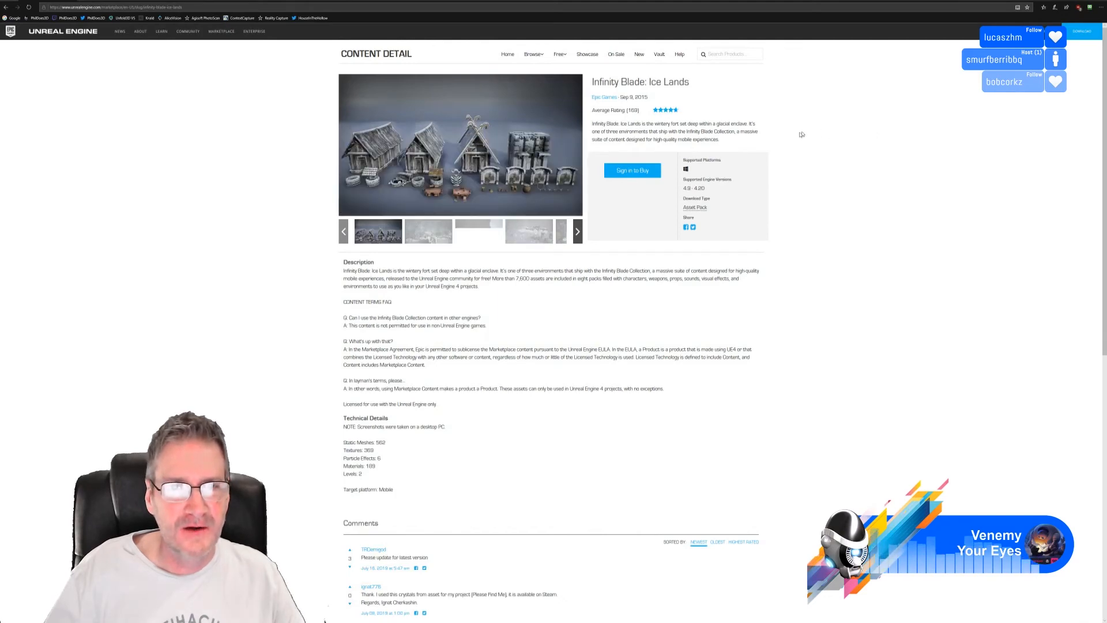
click(484, 164)
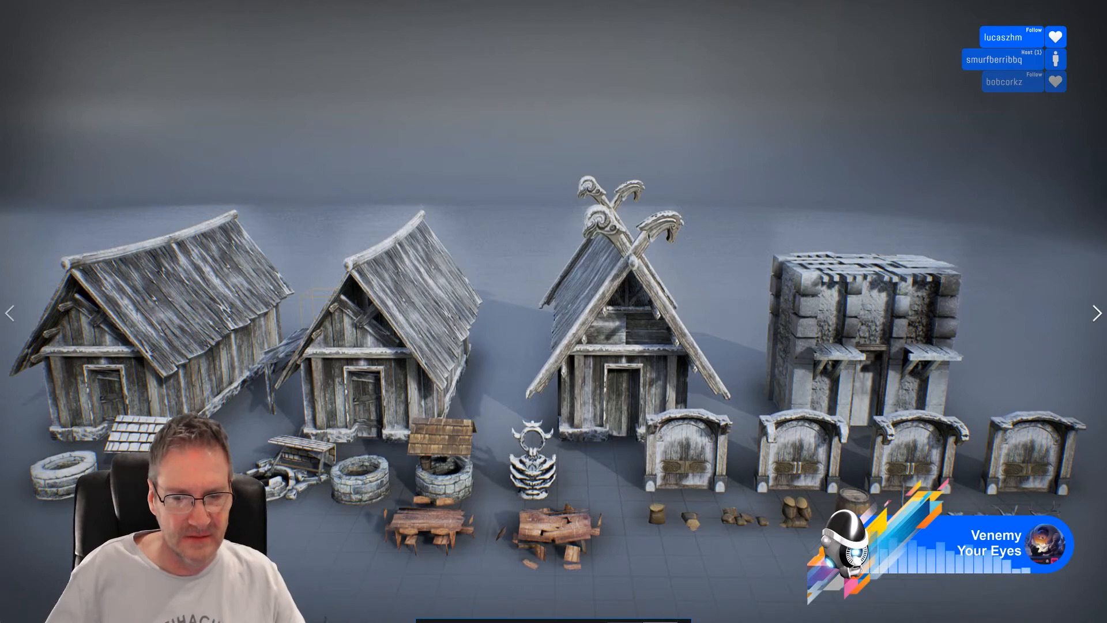
key(Escape)
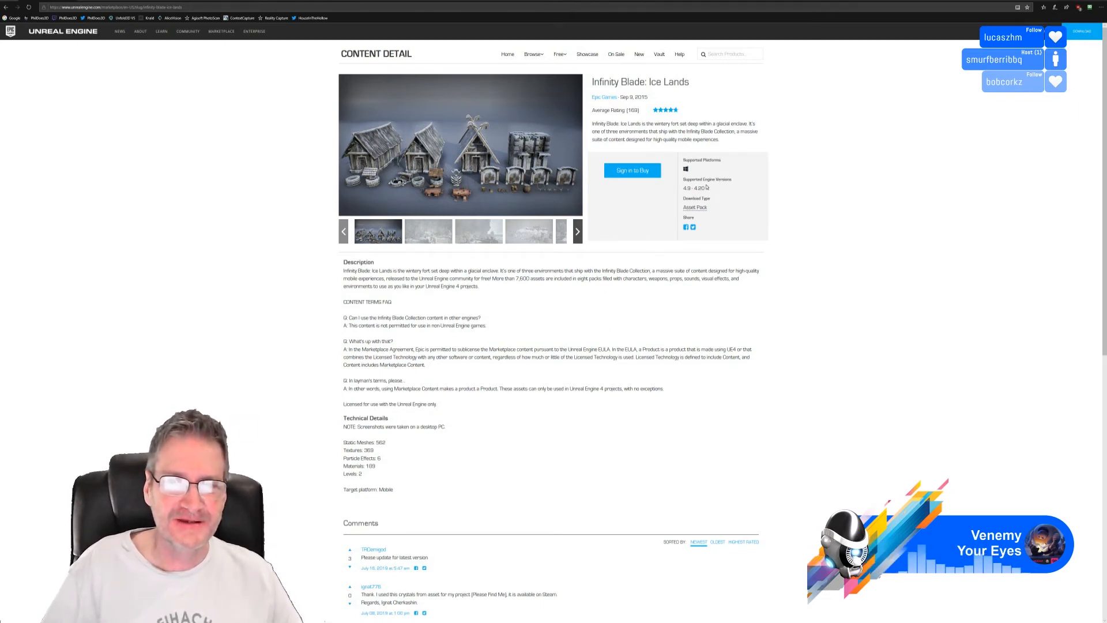
Check the supported engine versions, download type and user comments of the Infinity Blade: Ice Lands pack.
drag(706, 189, 688, 190)
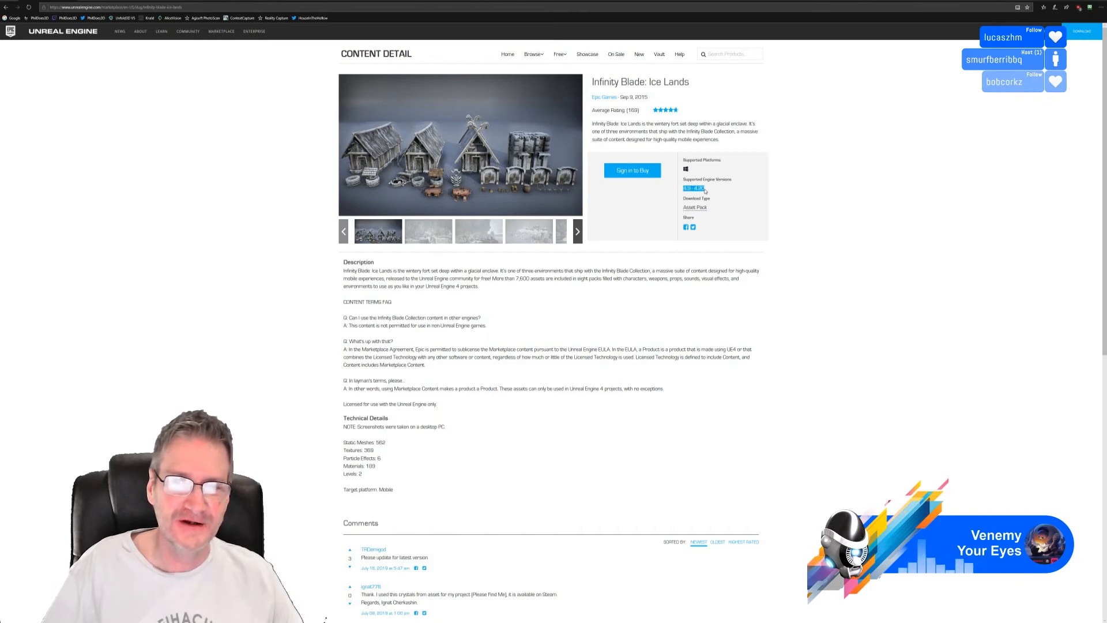
scroll(536, 349, down, 5)
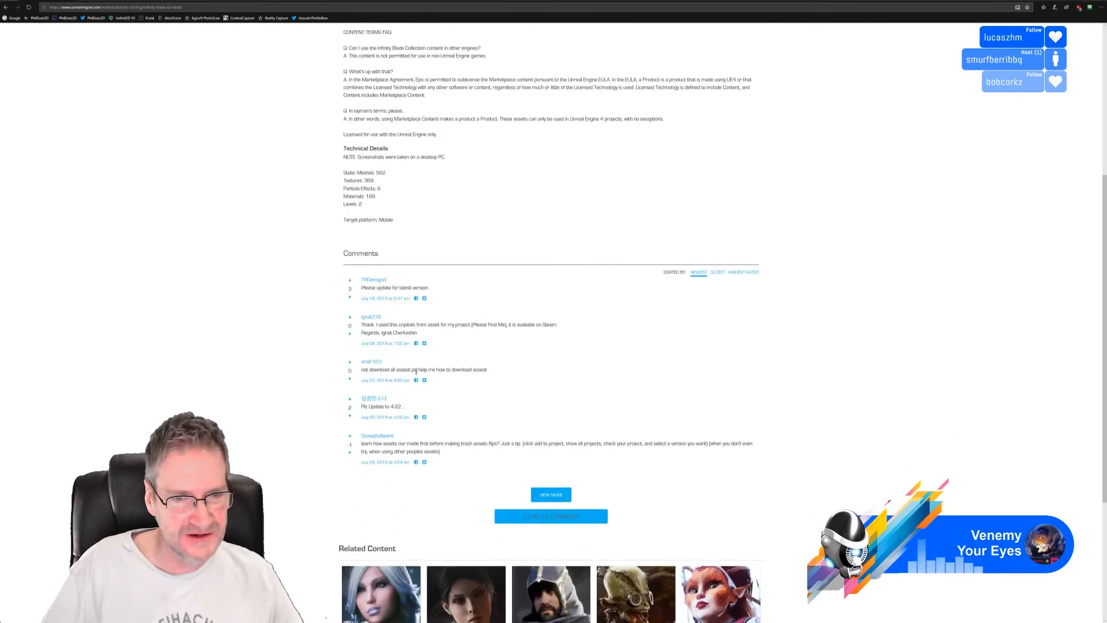
scroll(477, 344, up, 5)
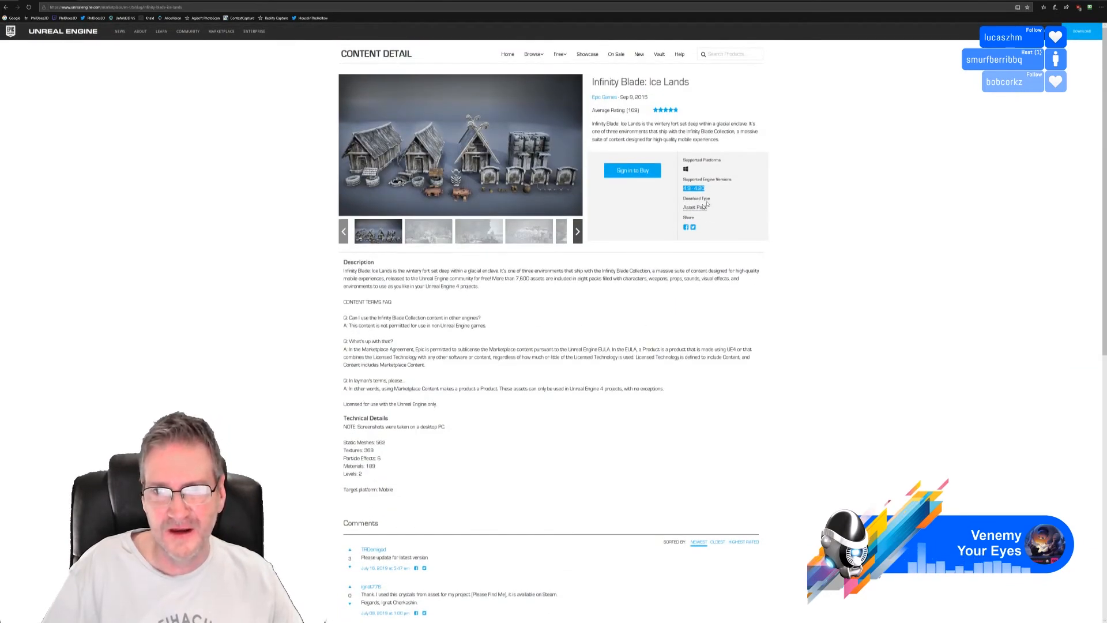
mouse_move(702, 208)
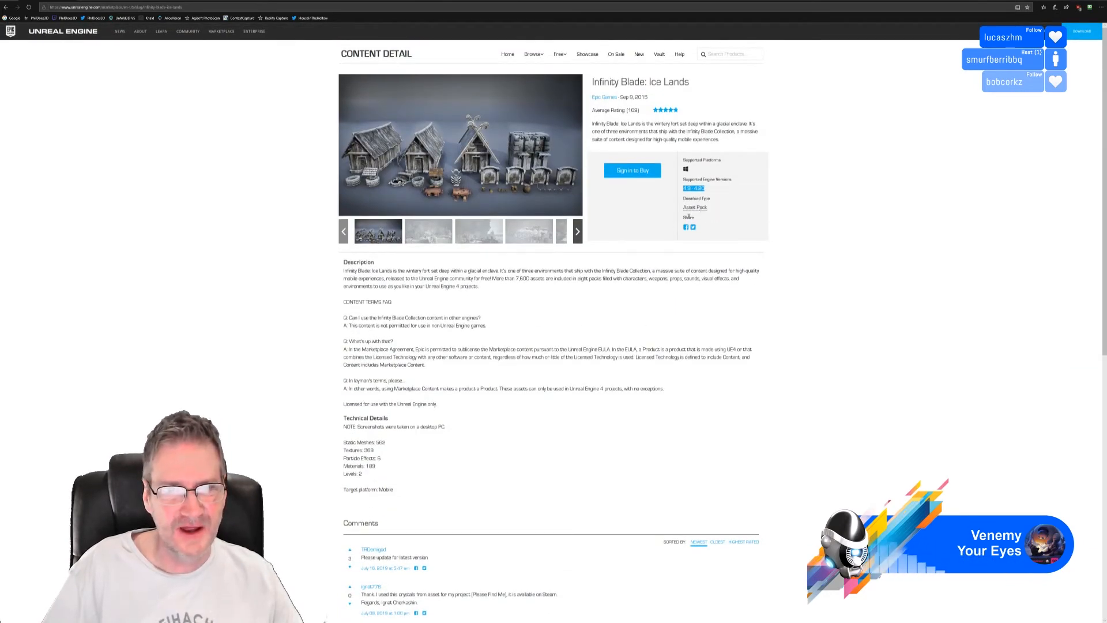
click(712, 193)
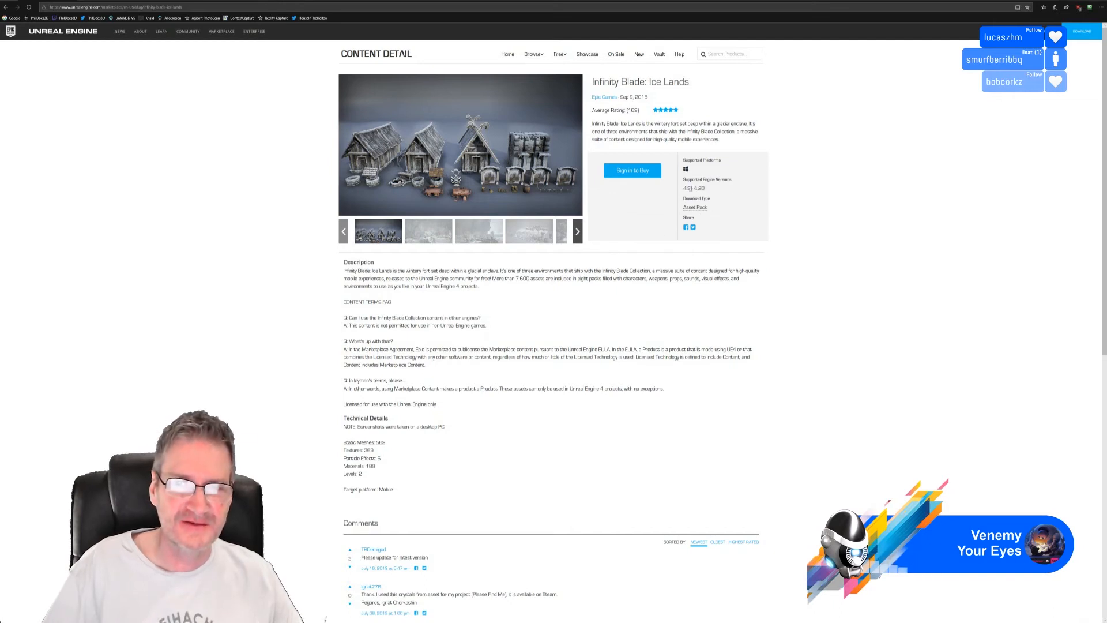
drag(683, 180, 707, 190)
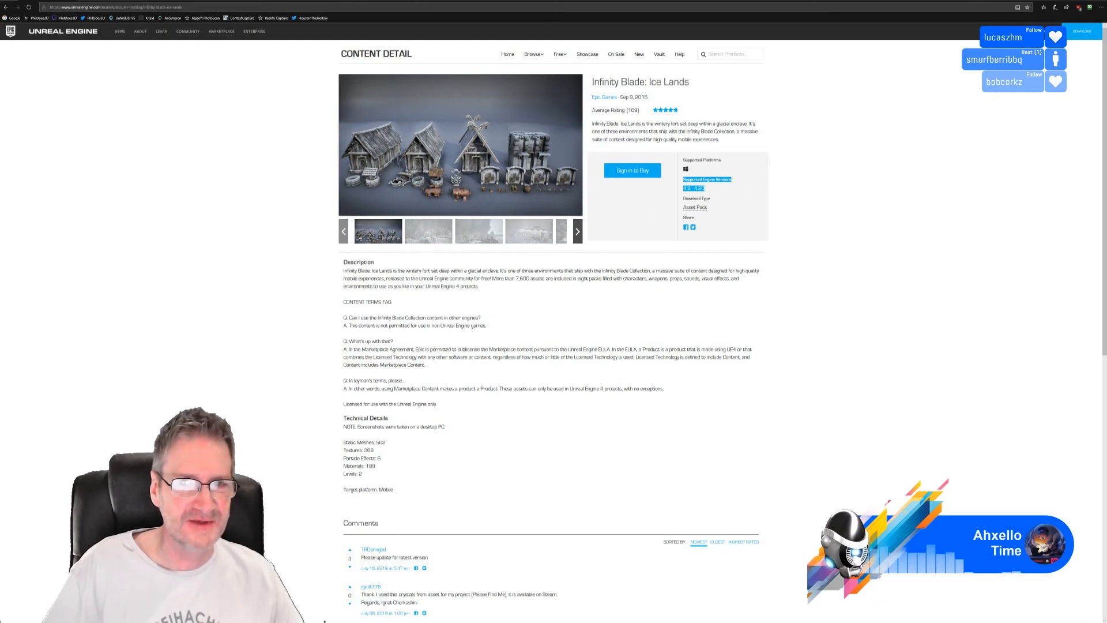
click(726, 198)
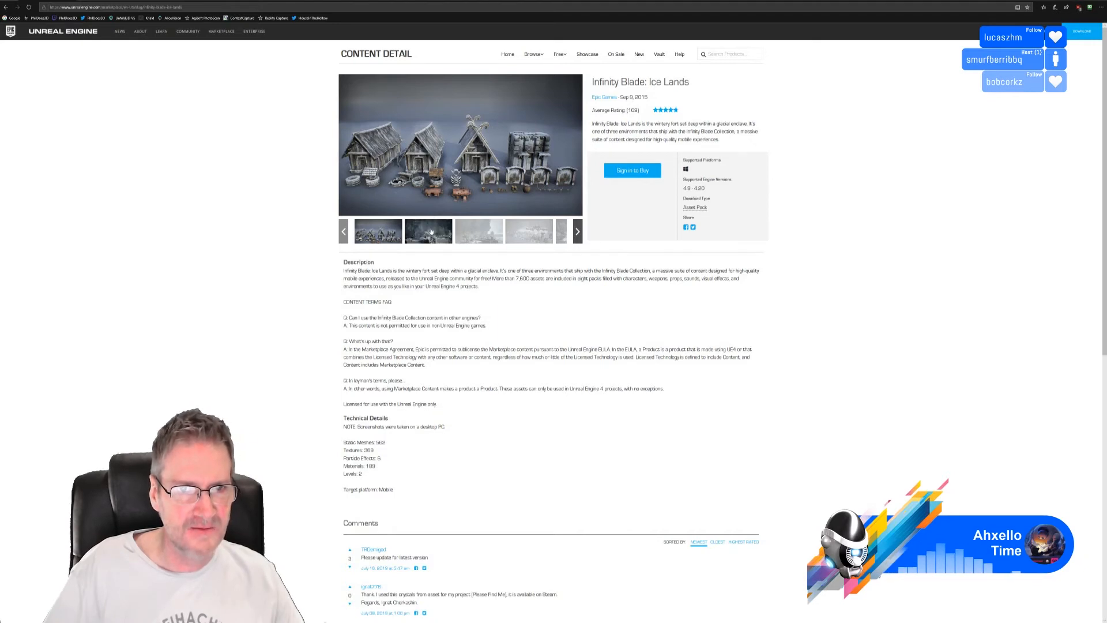
View the second, third and fourth preview images of the Infinity Blade: Ice Lands pack.
click(432, 231)
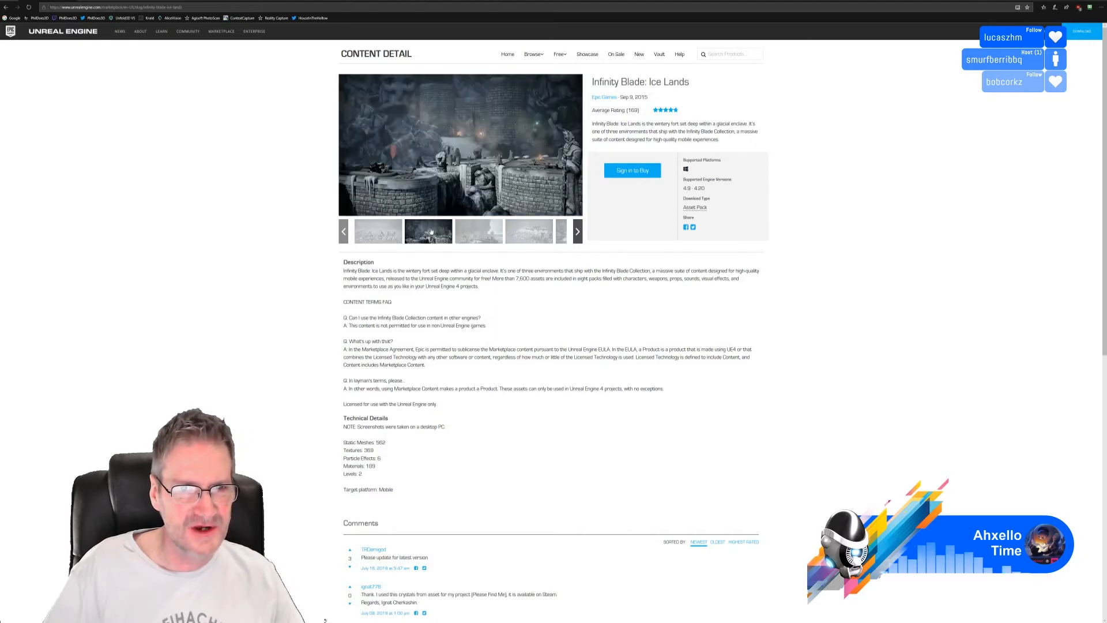
click(475, 236)
click(542, 233)
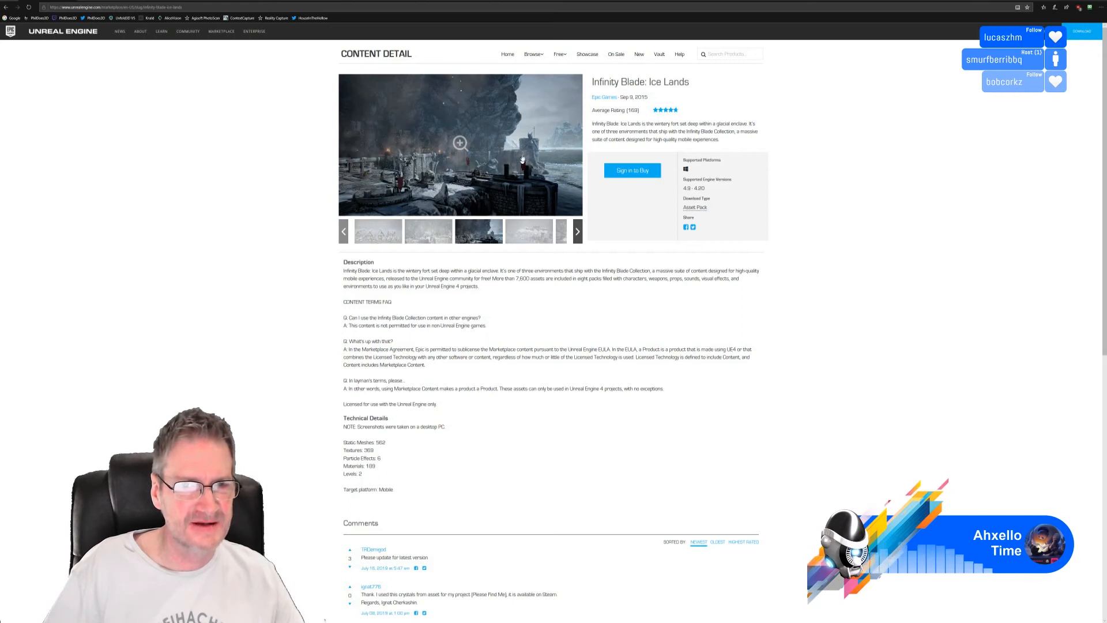
click(527, 231)
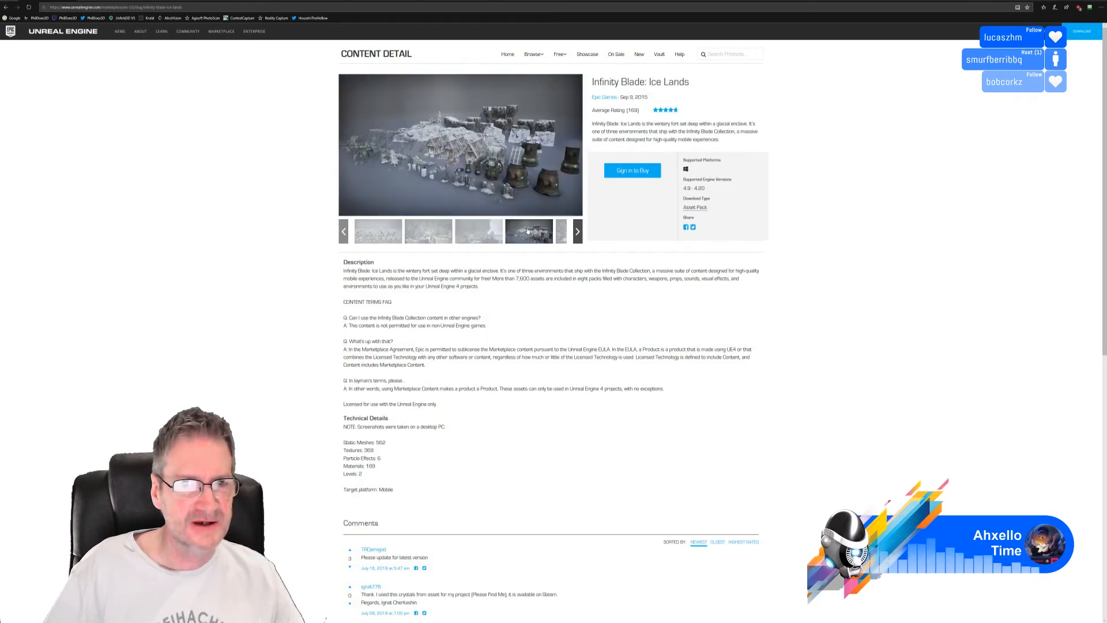
click(487, 231)
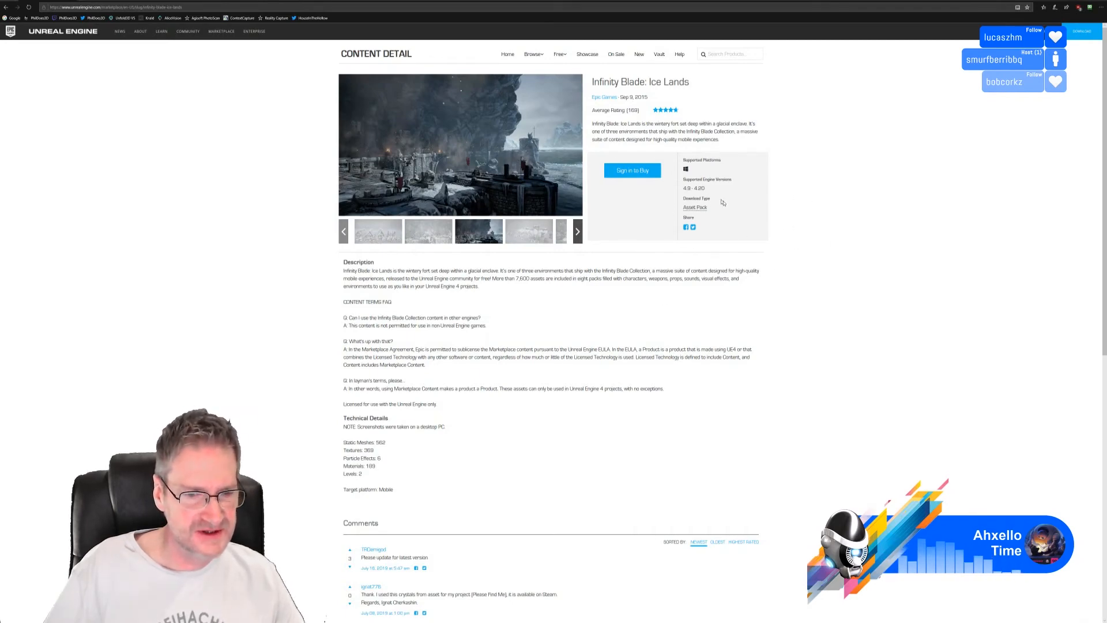
Read the user comments about updating the Ice Lands pack and look through its preview images again.
scroll(722, 202, down, 5)
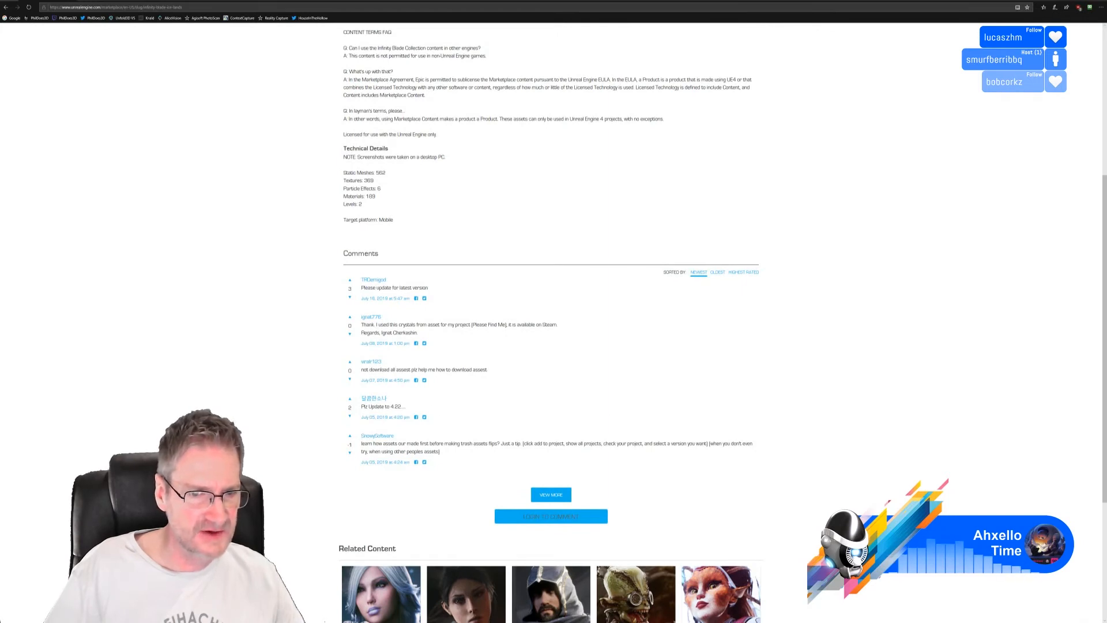
drag(363, 407, 406, 409)
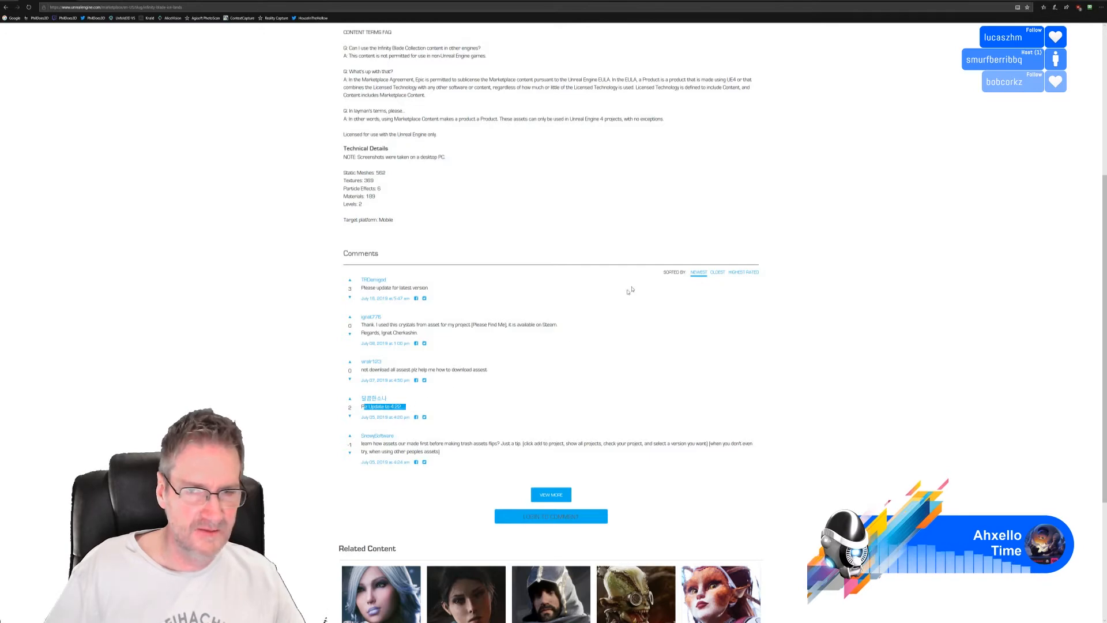
scroll(630, 289, up, 5)
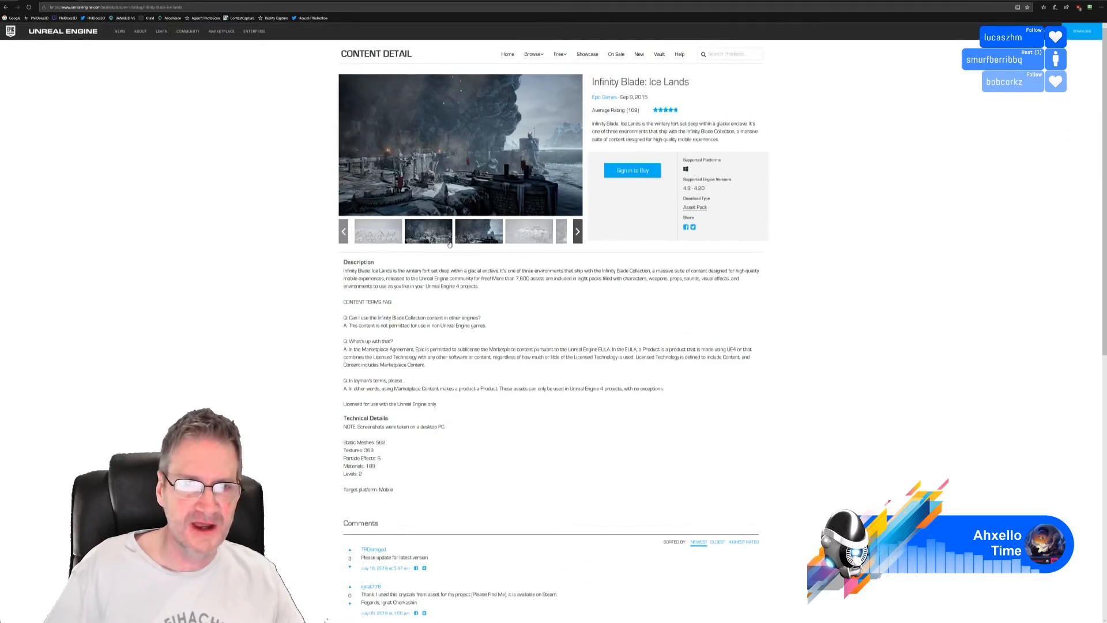
click(426, 239)
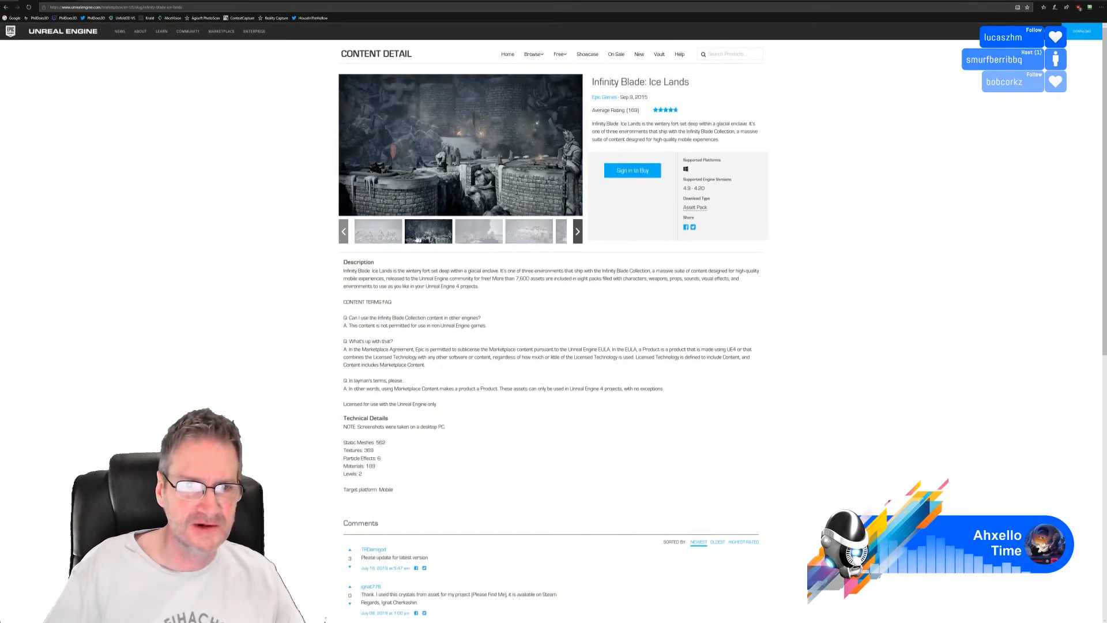
click(389, 238)
click(522, 241)
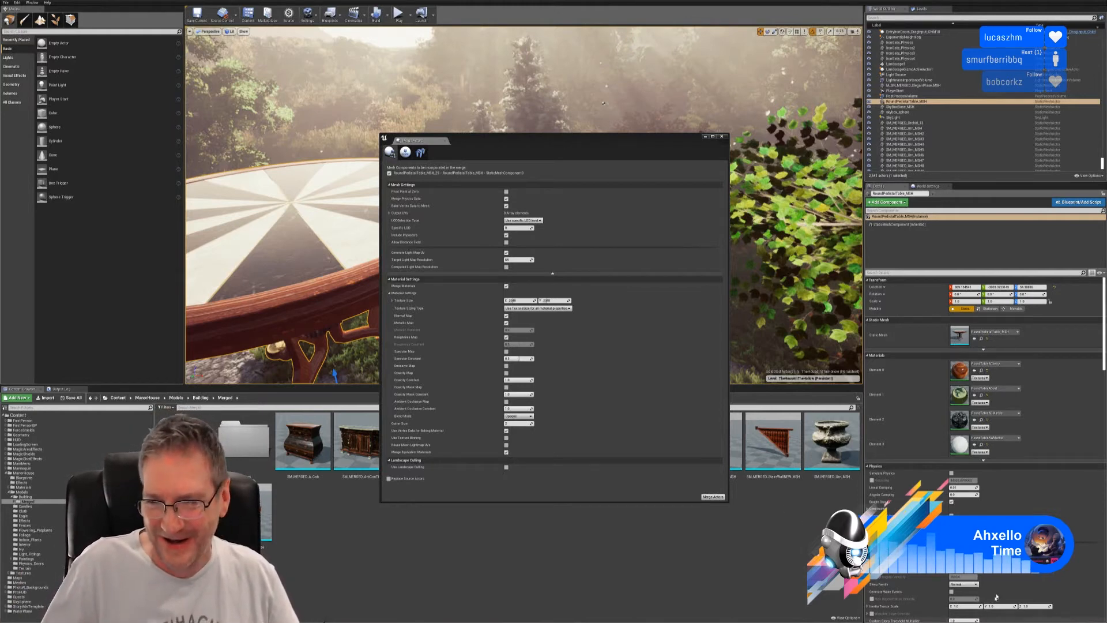
Set the target light map resolution to 128 in the mesh settings for merging the round pedestal table.
scroll(986, 404, down, 5)
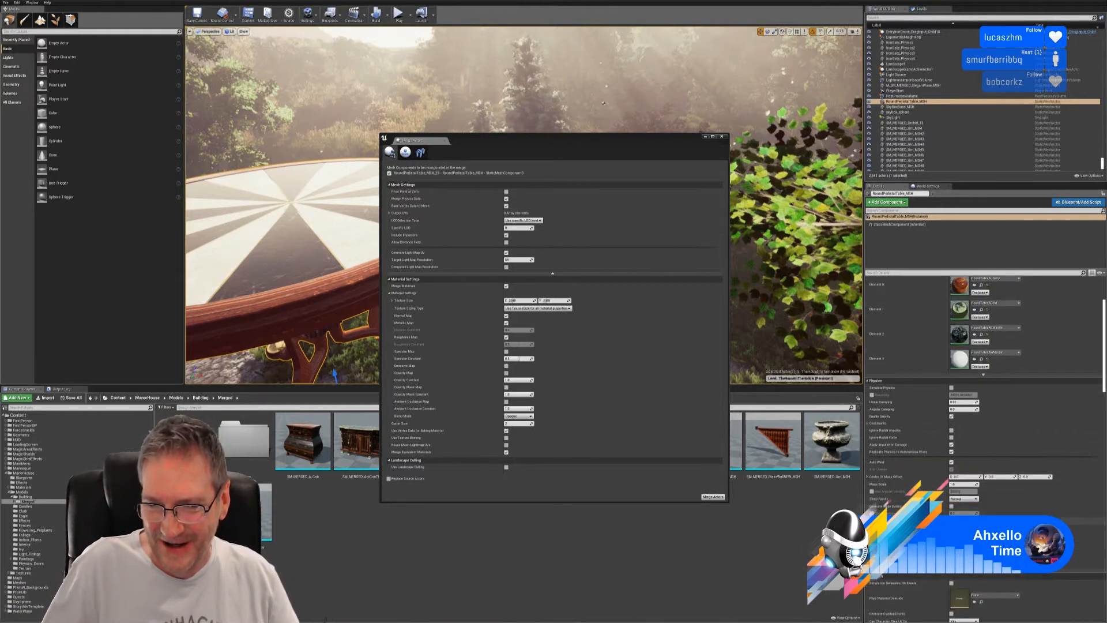
scroll(888, 505, down, 5)
scroll(888, 503, down, 2)
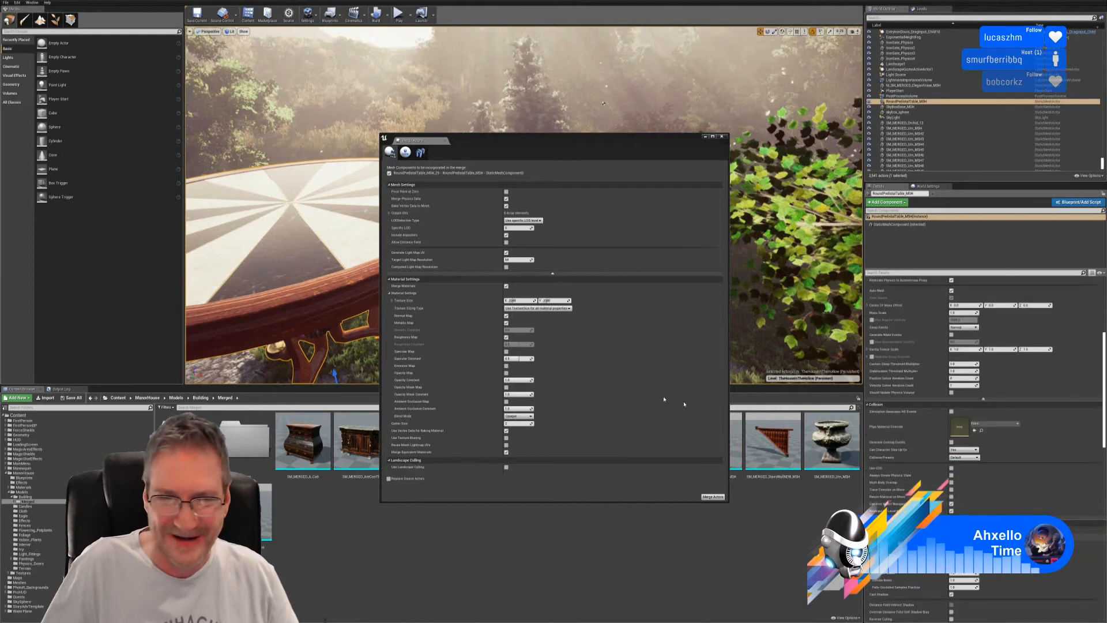
click(506, 260)
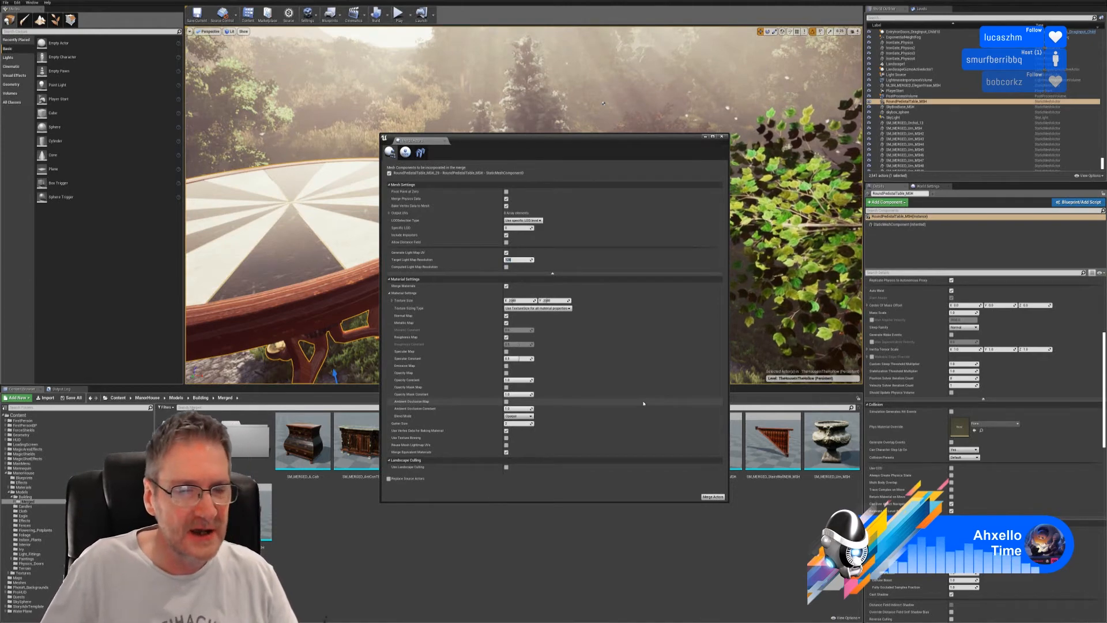
right_drag(340, 254, 320, 280)
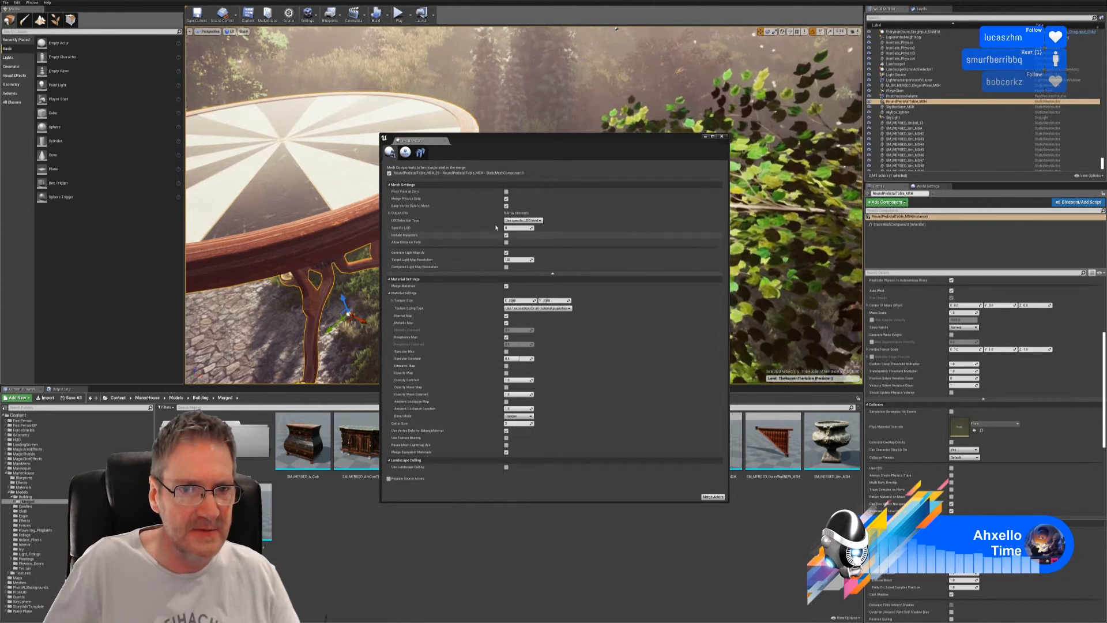
Merge the round pedestal table into the Models/Building/Merged folder as SM_MERGED_RoundPedistalTable_MSH and close the merge window.
click(713, 497)
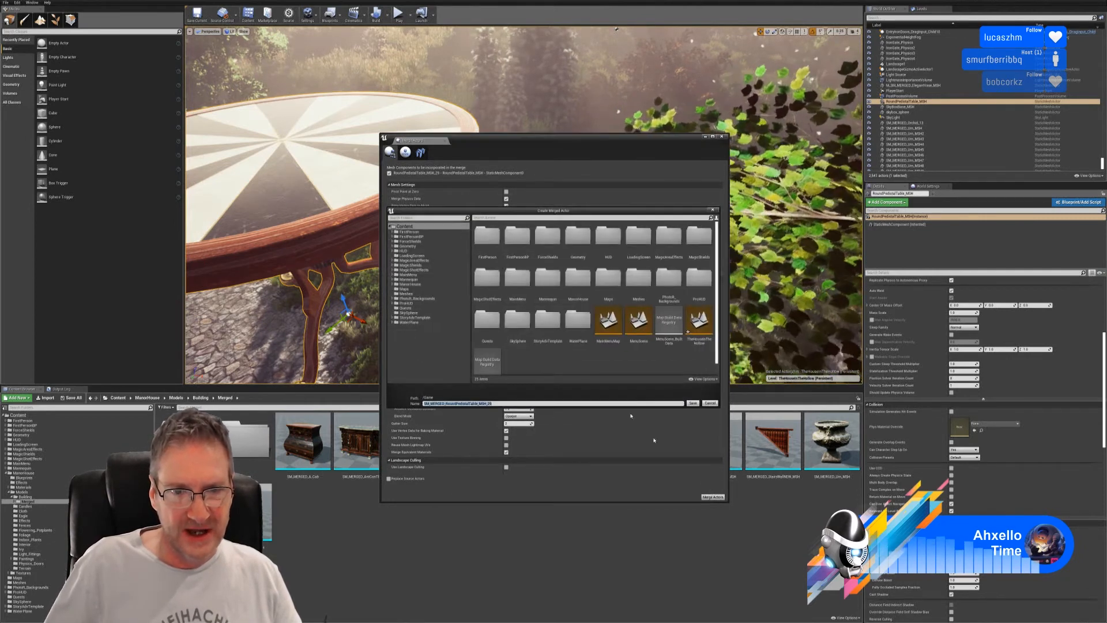
click(393, 284)
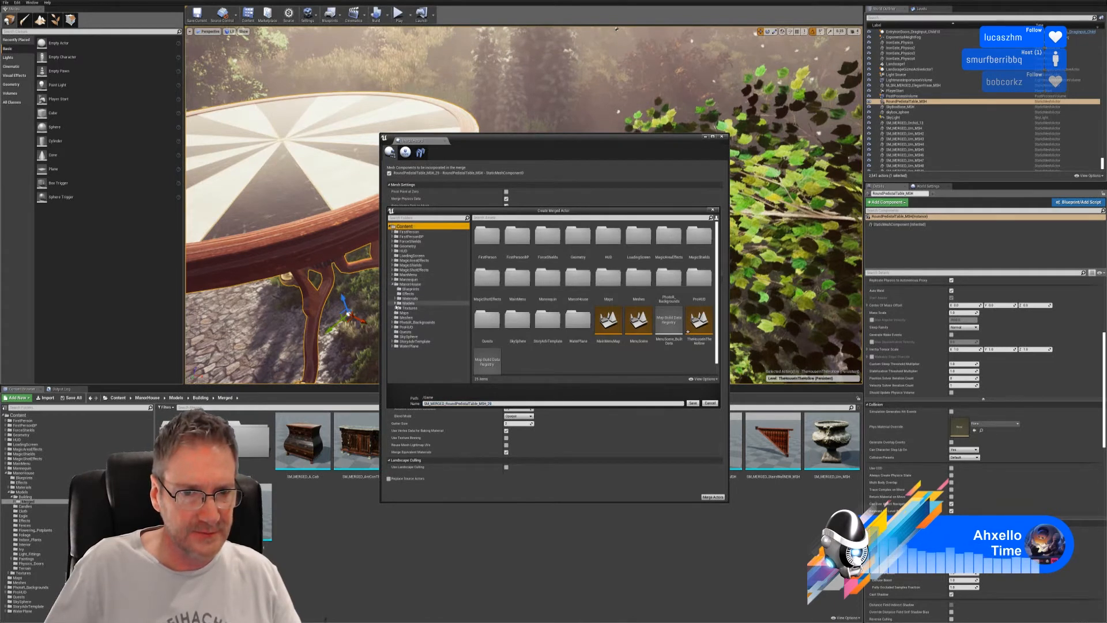
click(395, 303)
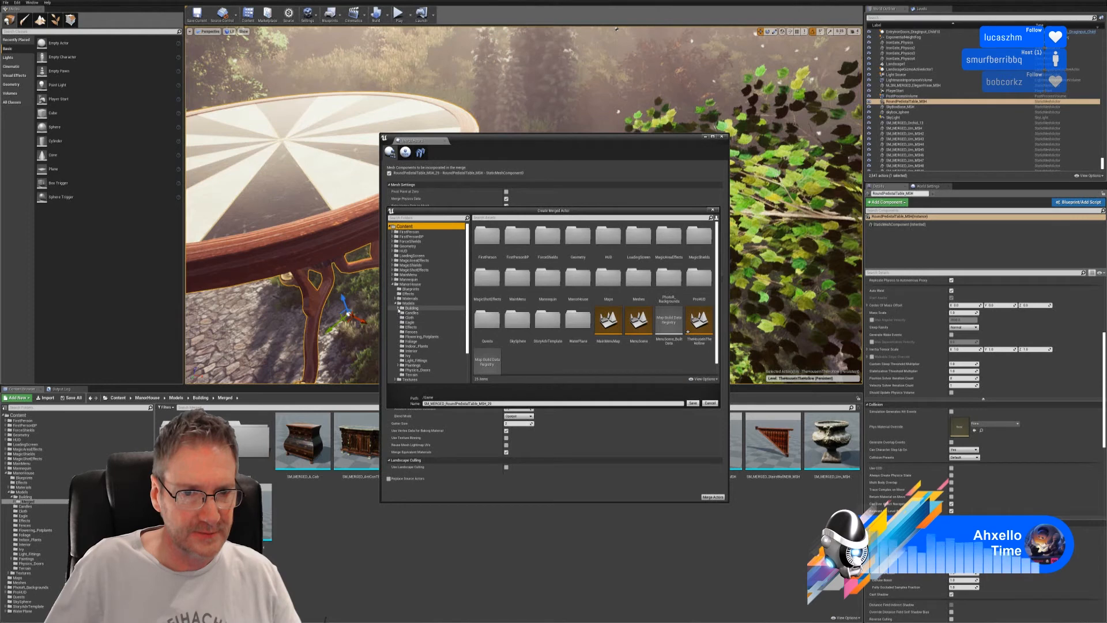
click(398, 309)
click(414, 313)
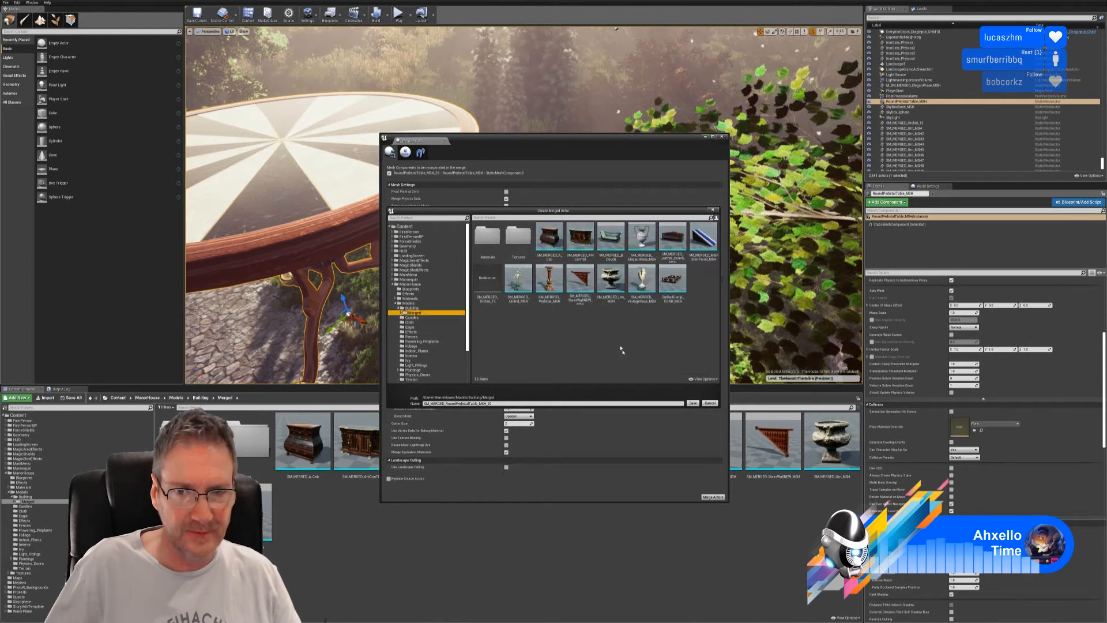
click(499, 404)
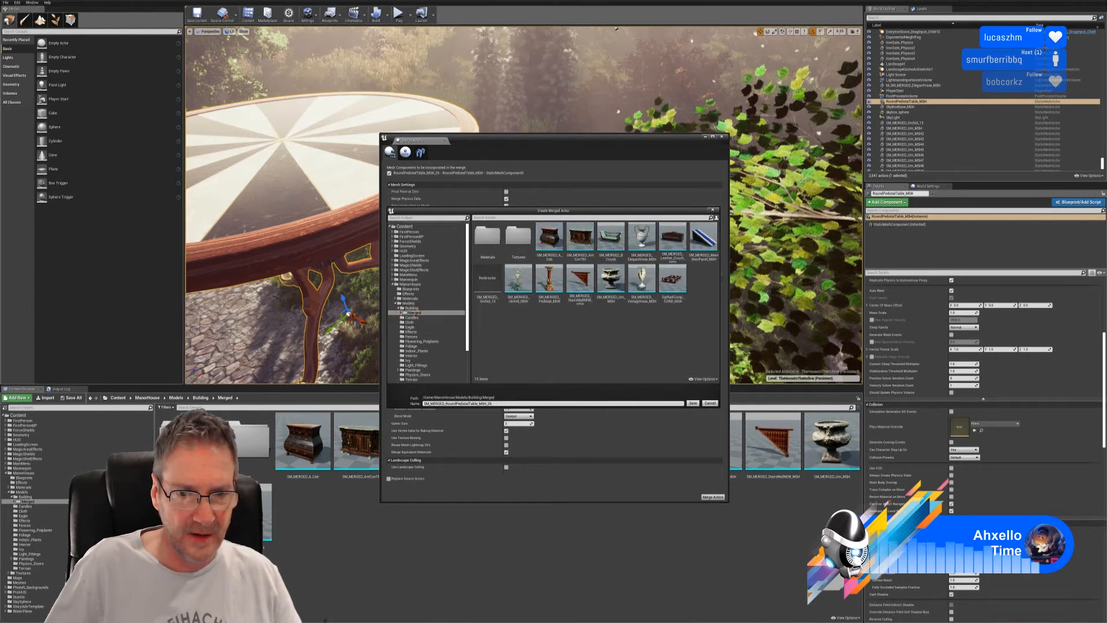
key(BackSpace)
key(BackSpace)
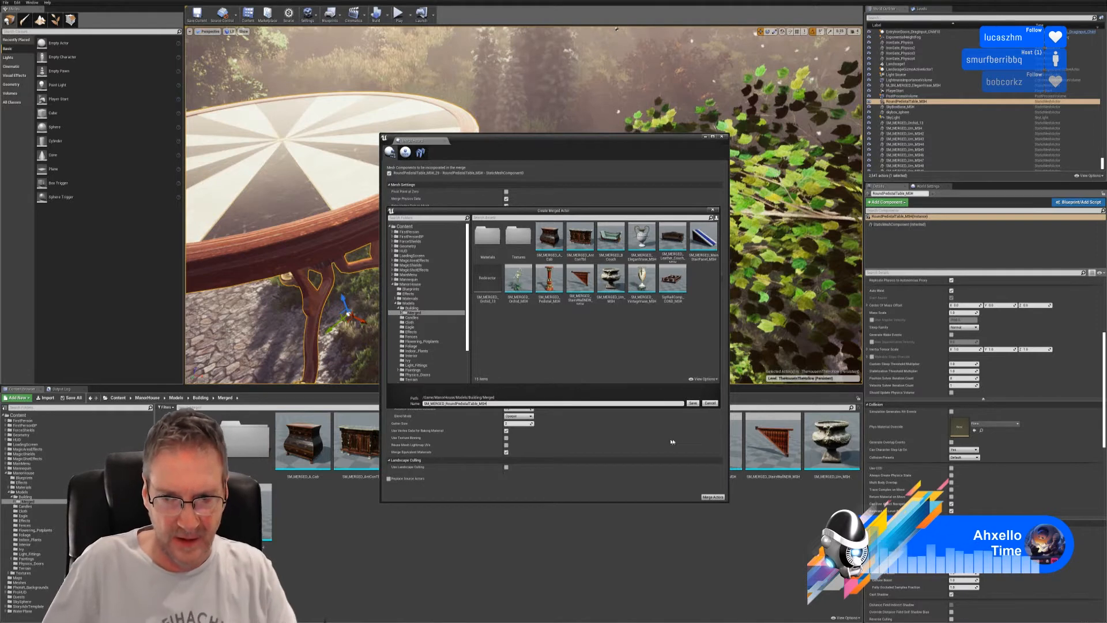
click(693, 403)
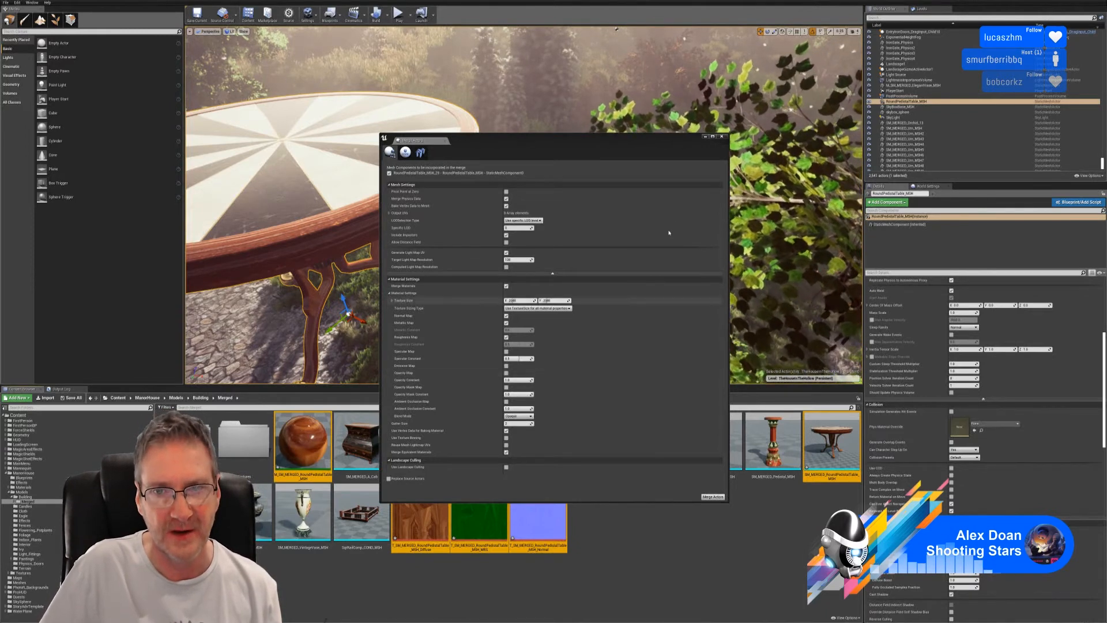
click(721, 137)
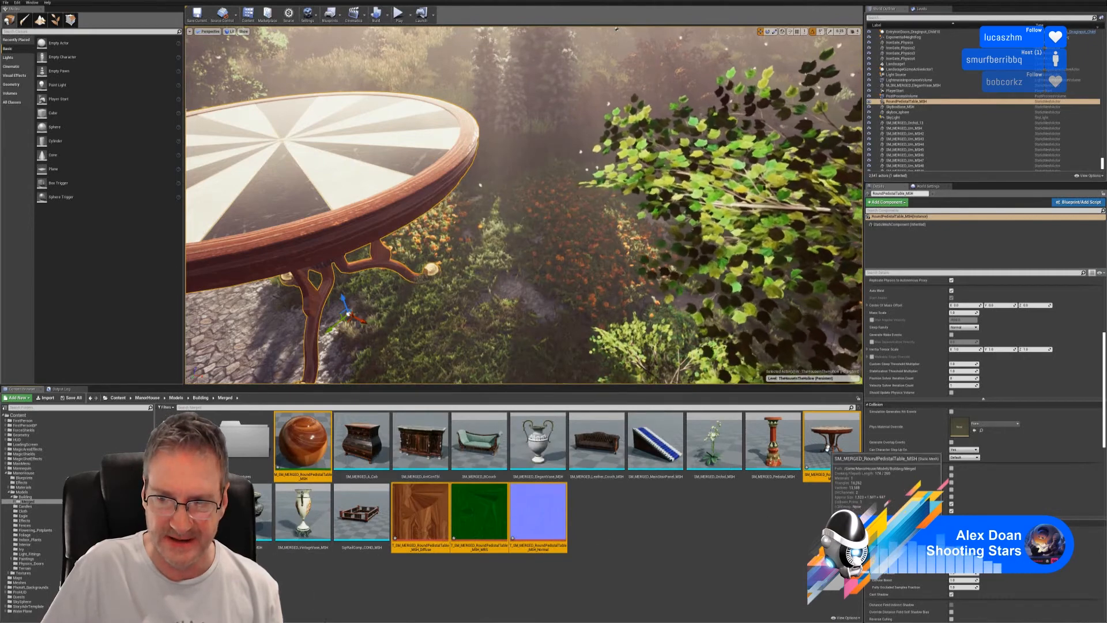
Check the merged round pedestal table's asset details and try to place the mesh on the grass beside the original table.
mouse_move(835, 441)
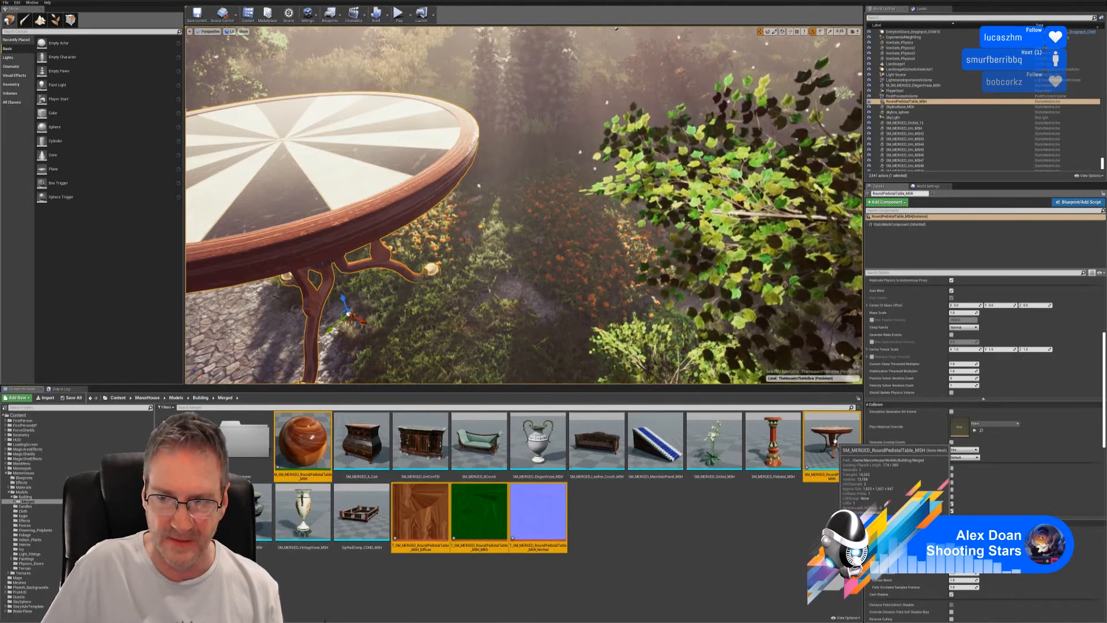
right_drag(594, 230, 618, 299)
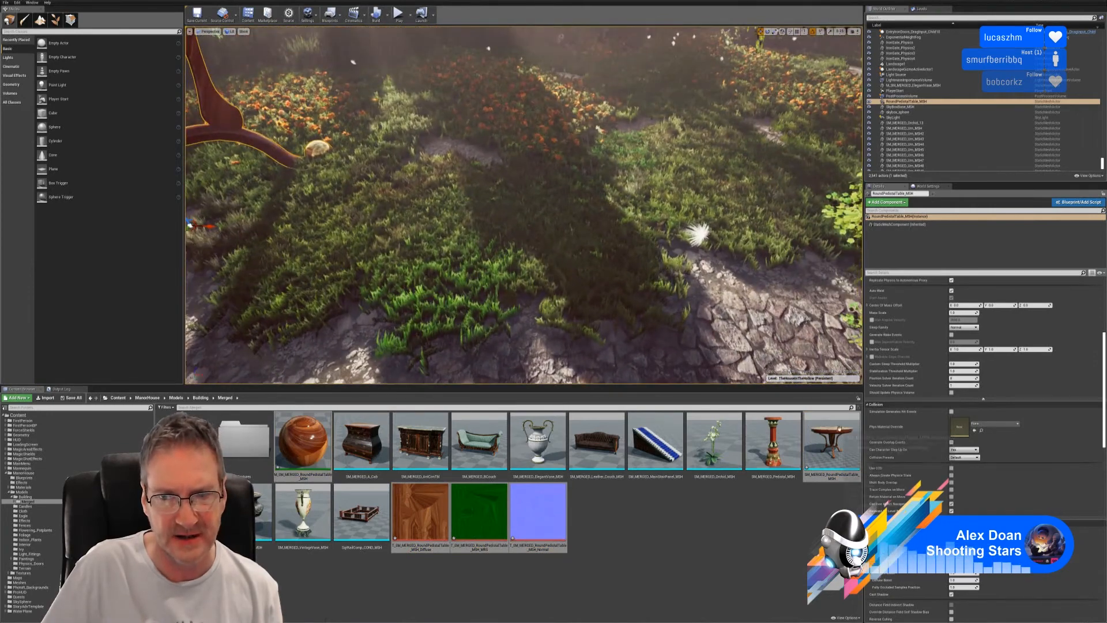
drag(836, 433, 500, 271)
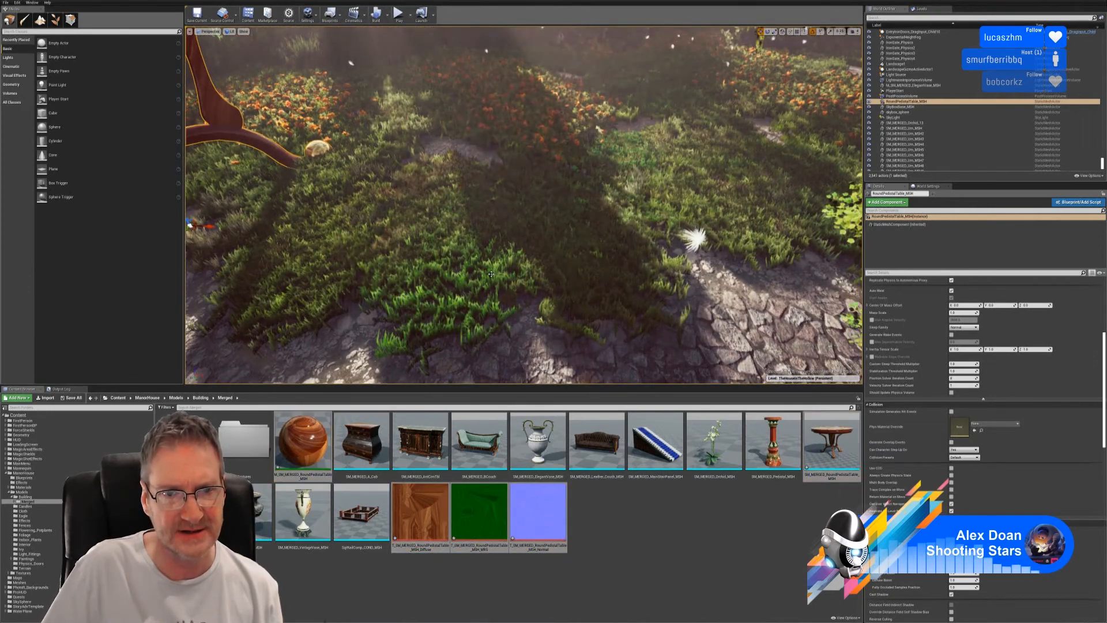
mouse_move(517, 283)
right_down()
mouse_move(514, 239)
mouse_move(518, 282)
right_up()
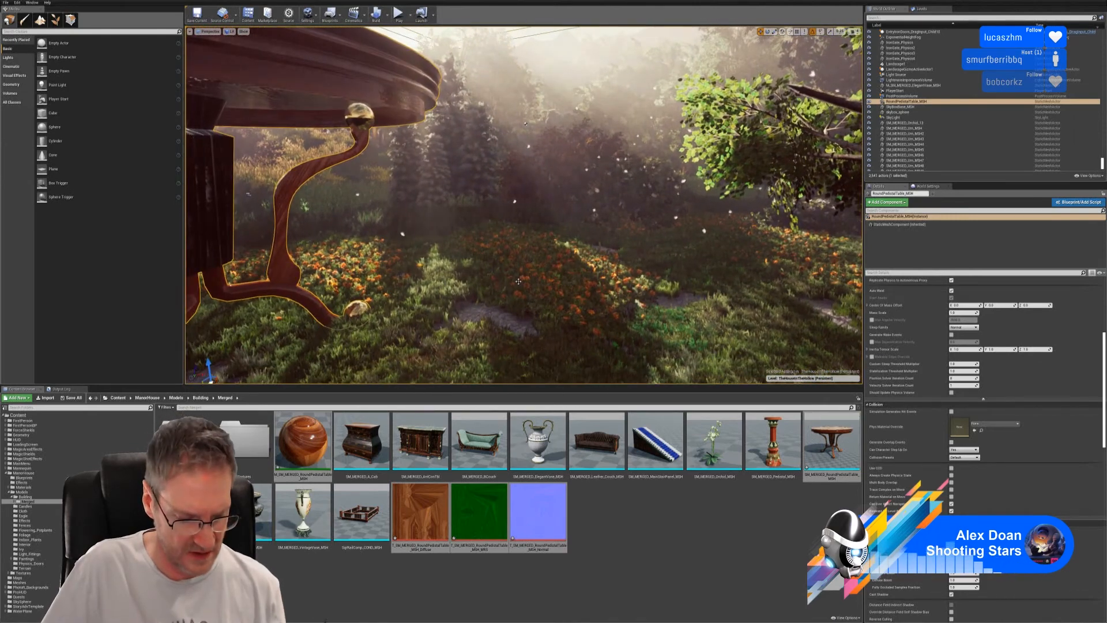
Undo the recent changes back through the placement of the multi-material round pedestal table in the garden.
key(ctrl+z)
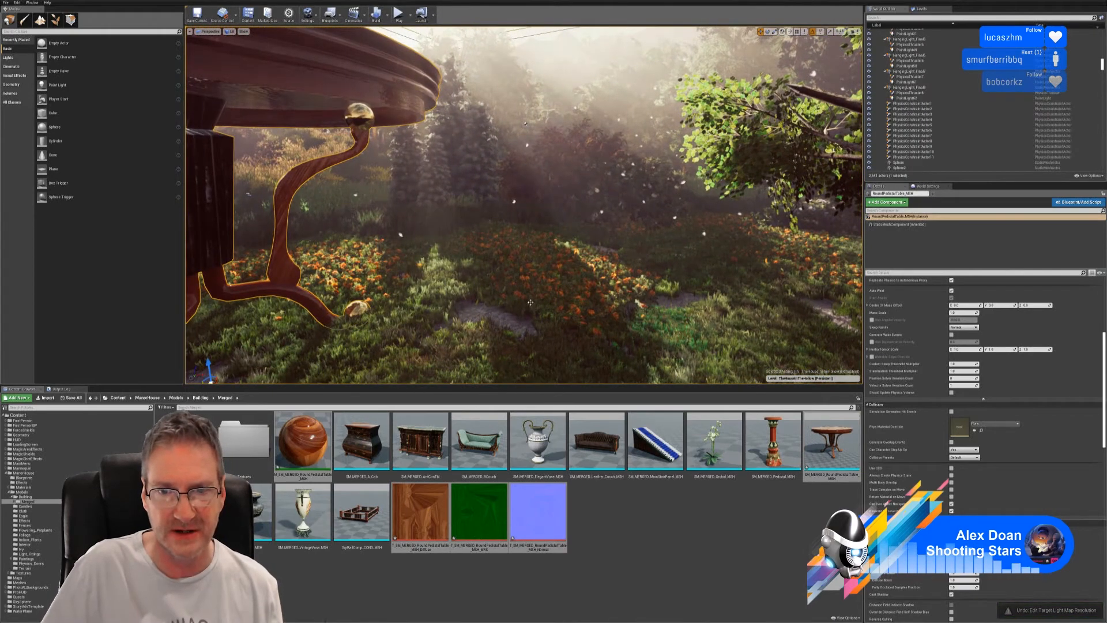
right_drag(525, 281, 553, 285)
key(s)
key(w)
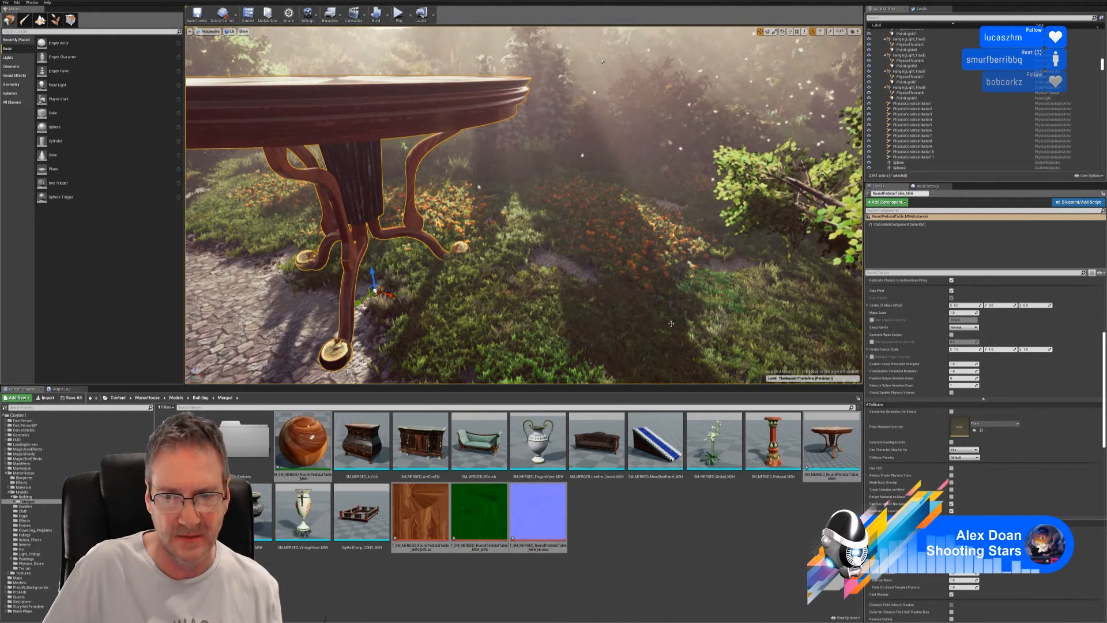
key(ctrl+z)
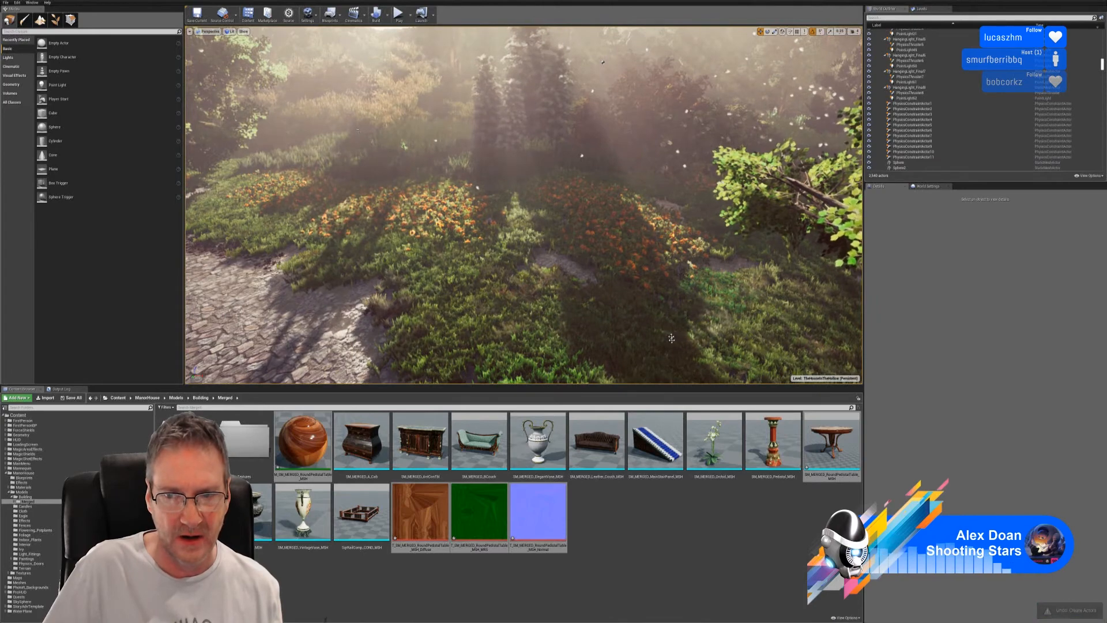
click(678, 536)
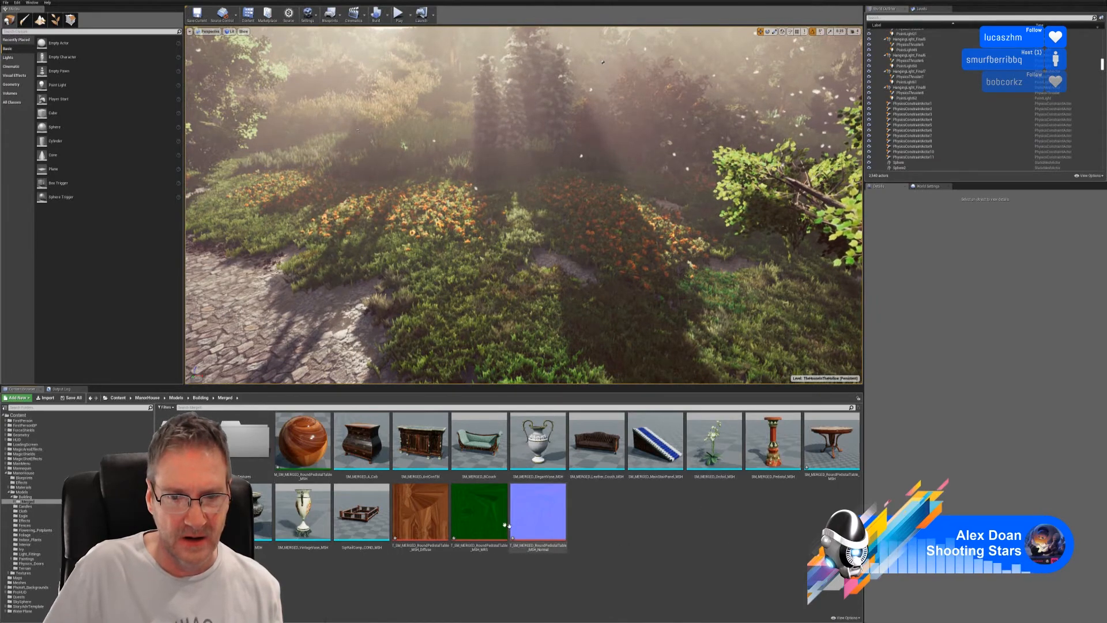
Select the original round pedestal table inside the mansion and locate its static mesh in the project's assets.
right_drag(344, 179, 311, 190)
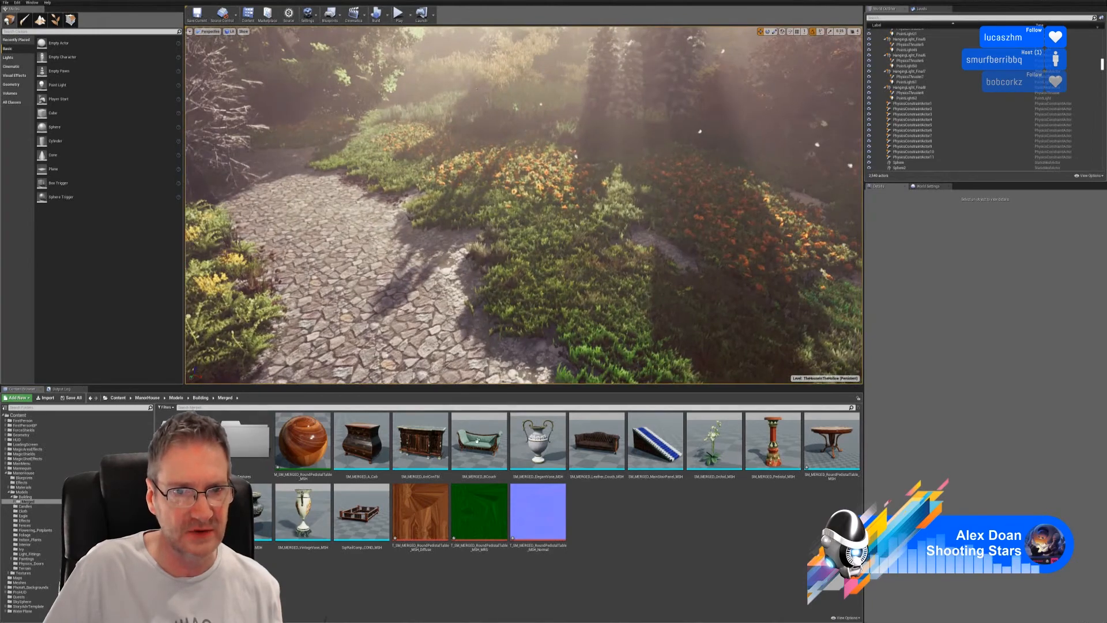
key(1)
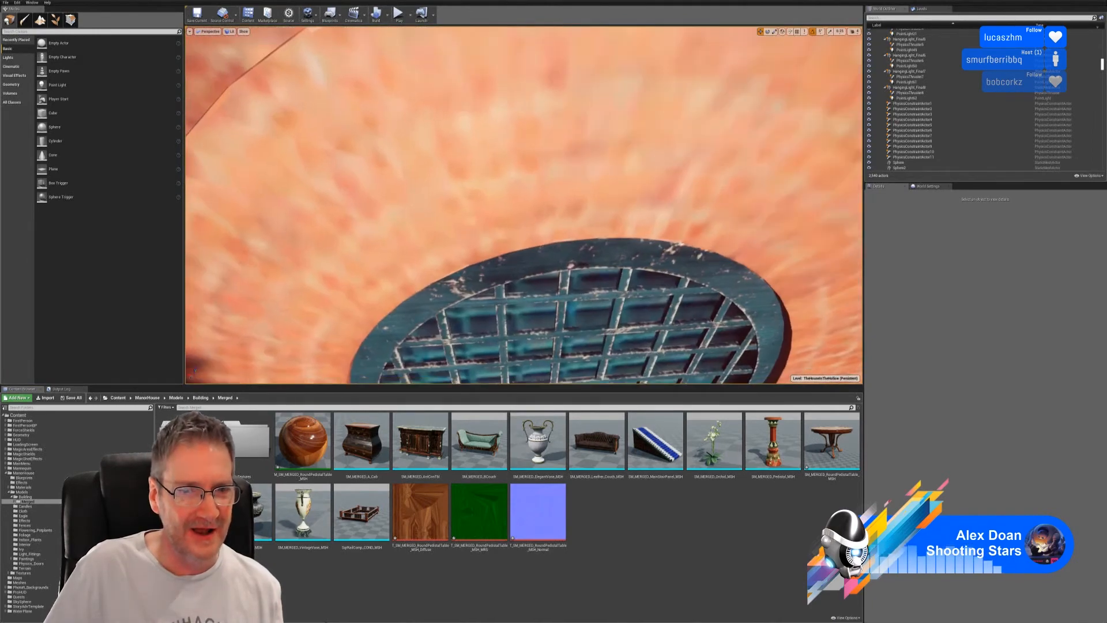
right_drag(311, 191, 620, 219)
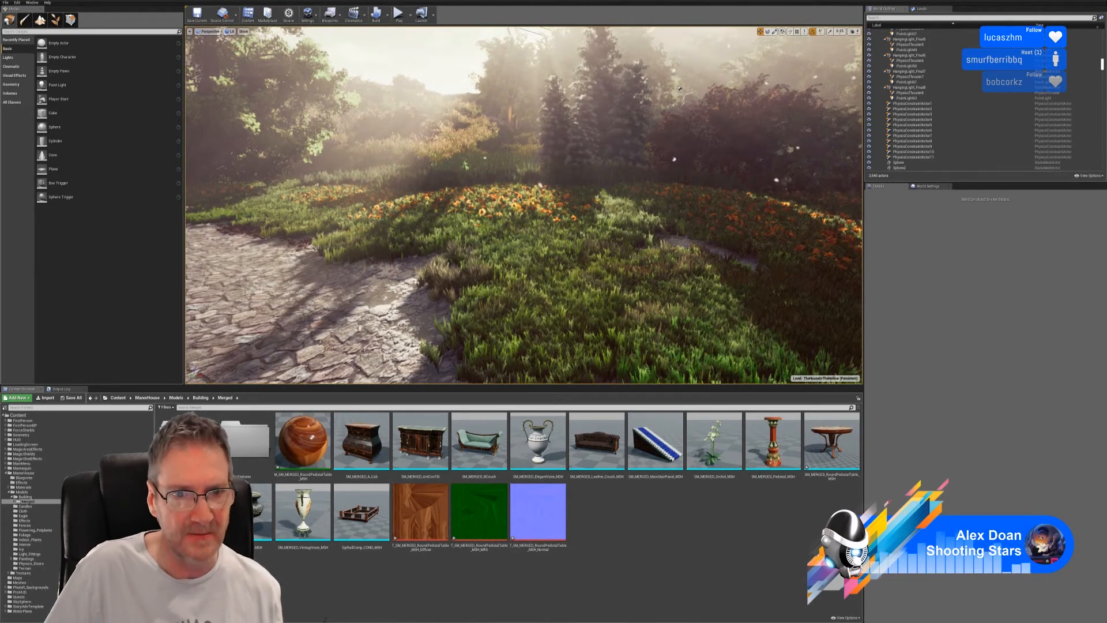
right_drag(427, 242, 240, 260)
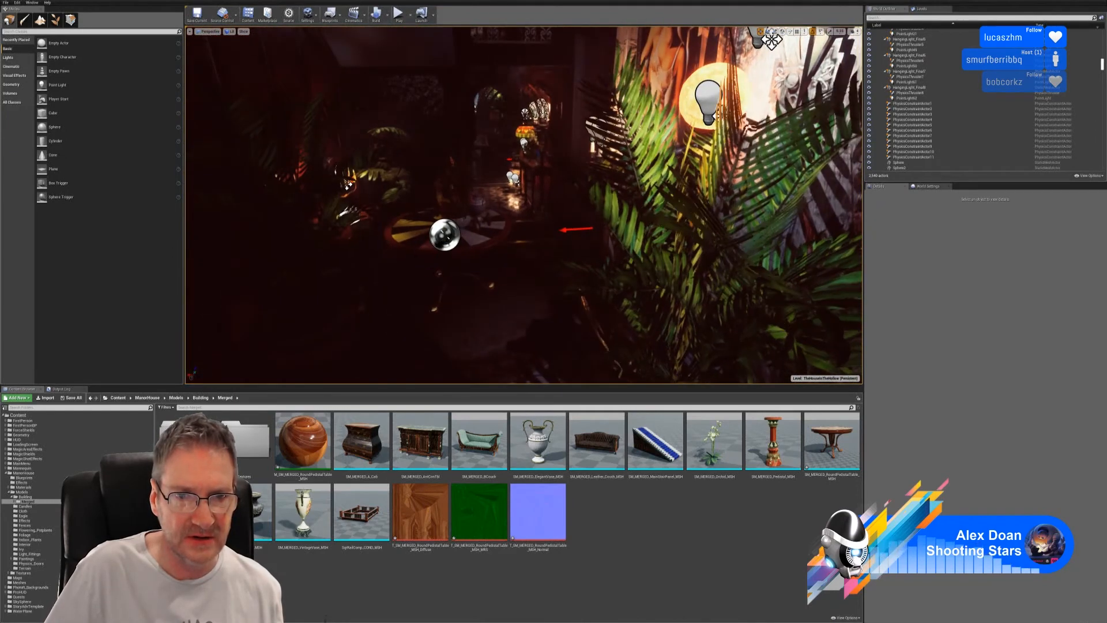
click(494, 244)
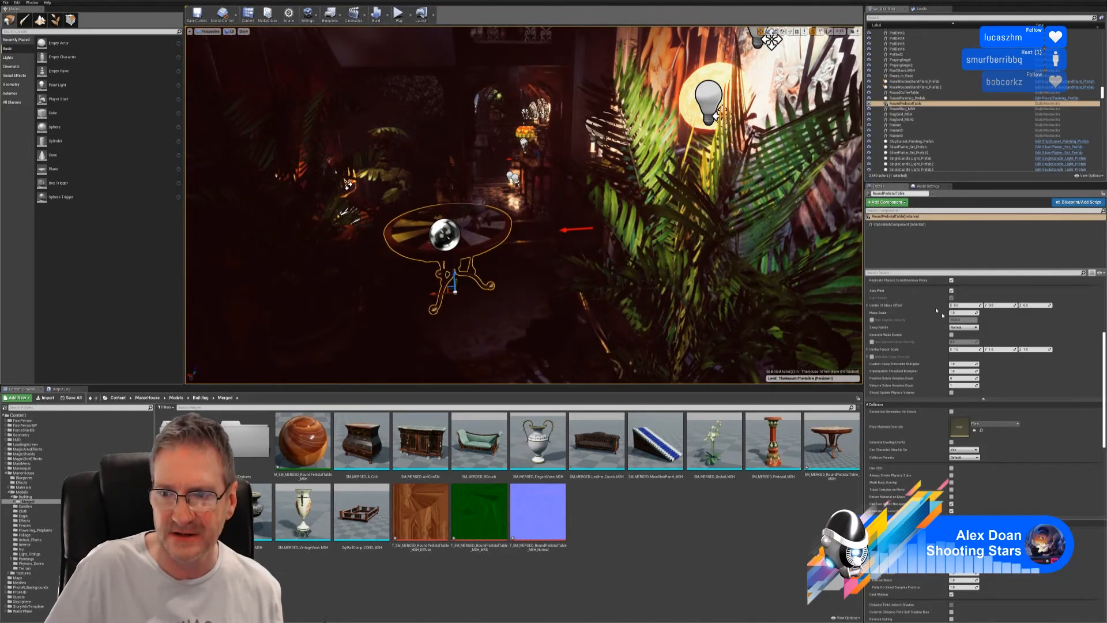
scroll(1041, 381, up, 6)
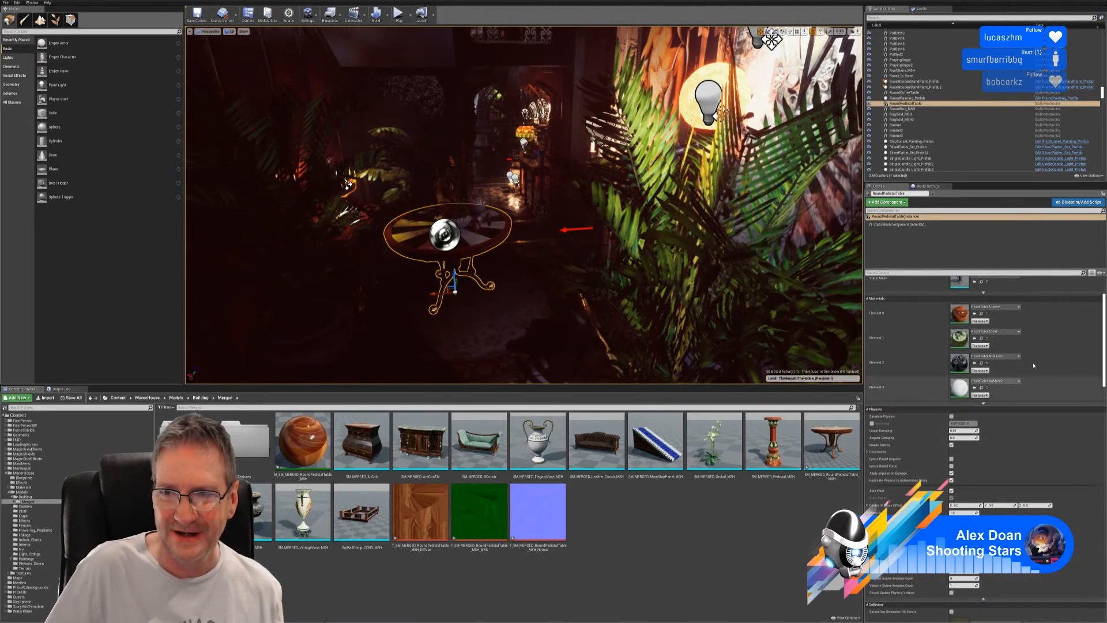
scroll(1036, 367, up, 2)
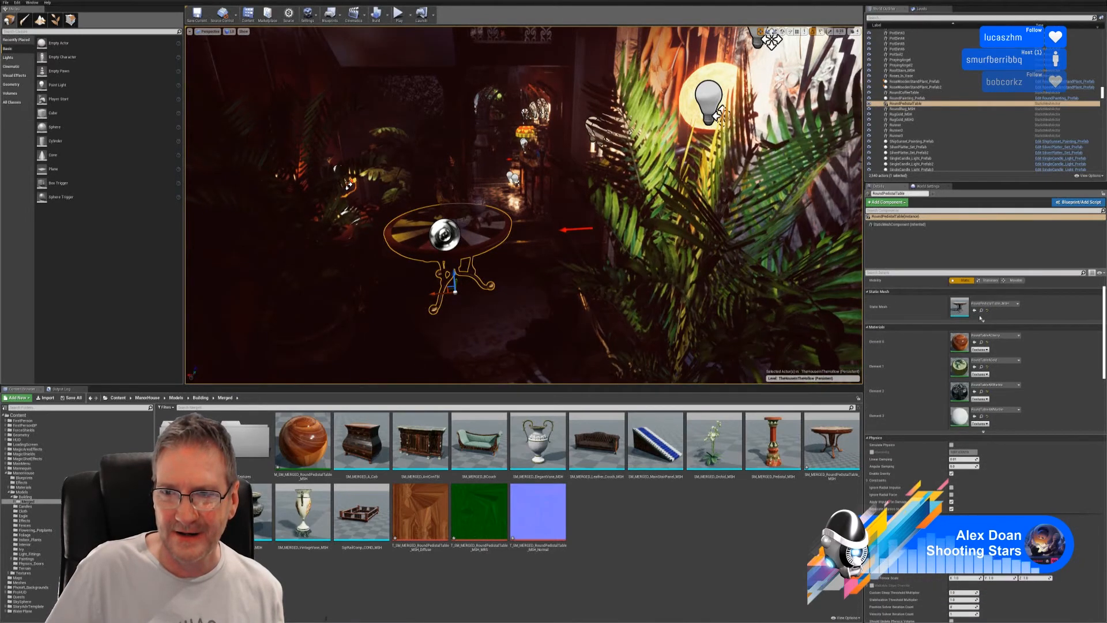
click(981, 310)
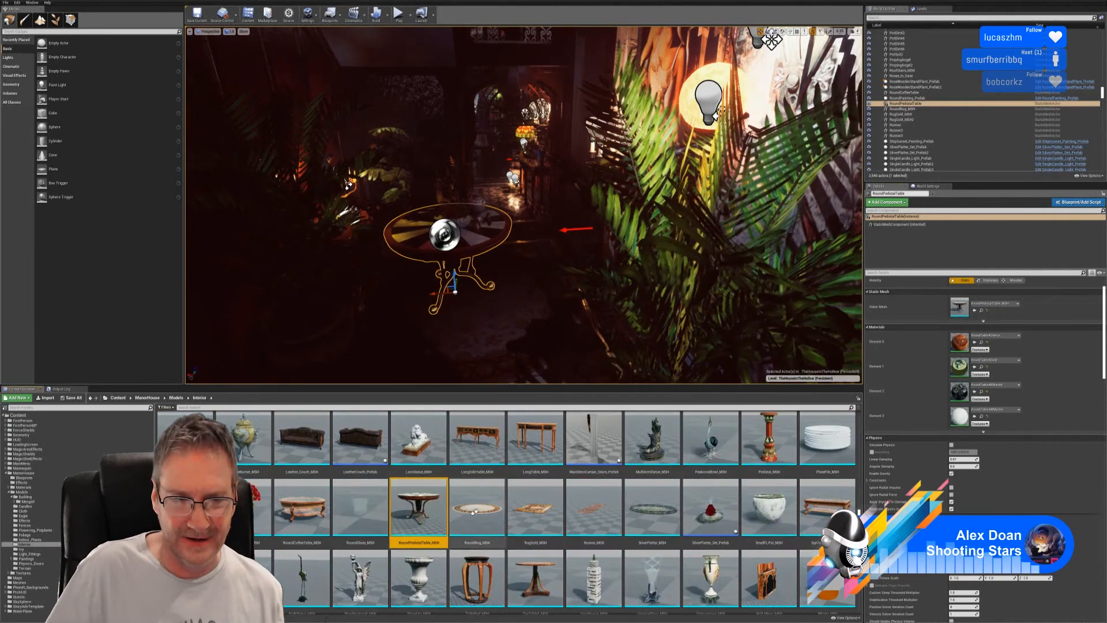
Place the original multi-material RoundPedistalTable_MSH on the garden path beside the flower bed.
right_drag(802, 348, 847, 353)
key(w)
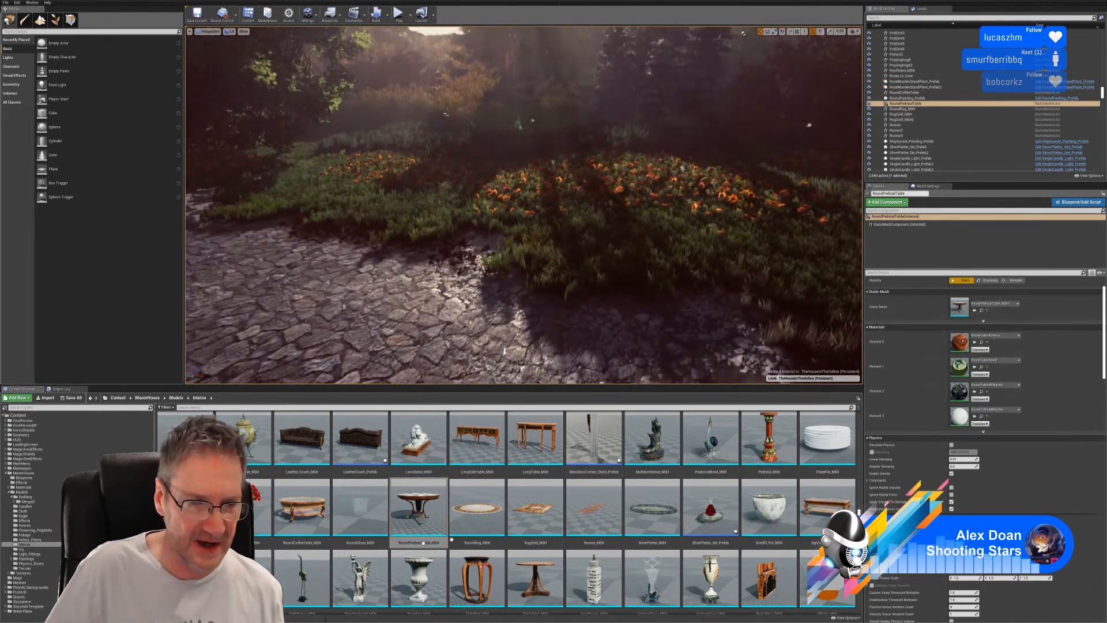
drag(418, 506, 460, 259)
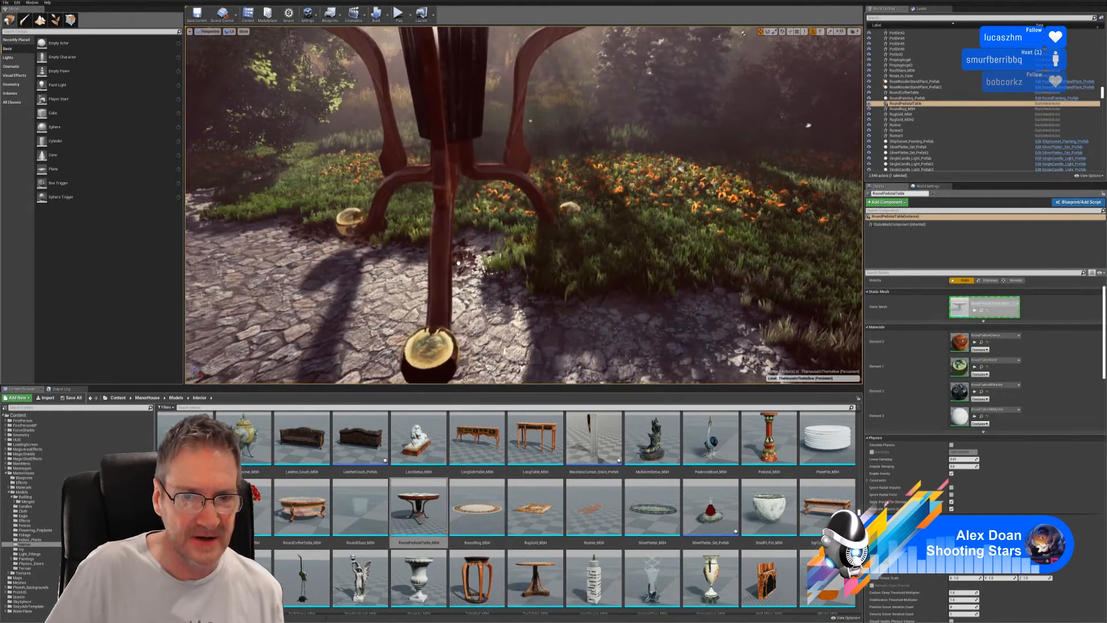
Place SM_MERGED_RoundPedistalTable_MSH from the Merged folder beside the original table and compare the two tabletops.
click(27, 501)
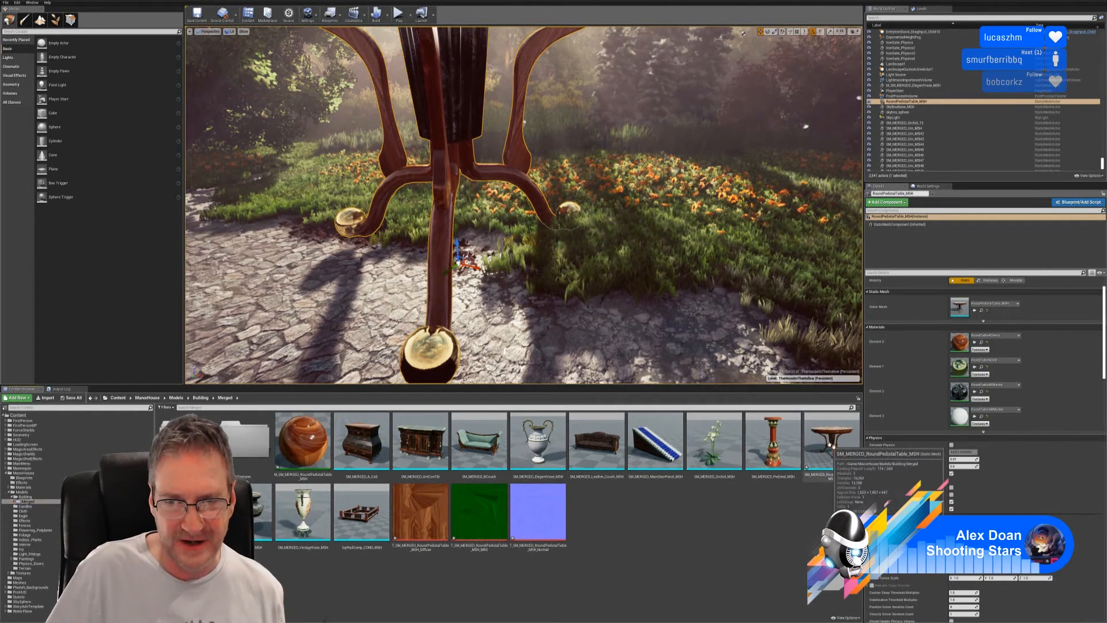
drag(829, 442, 778, 284)
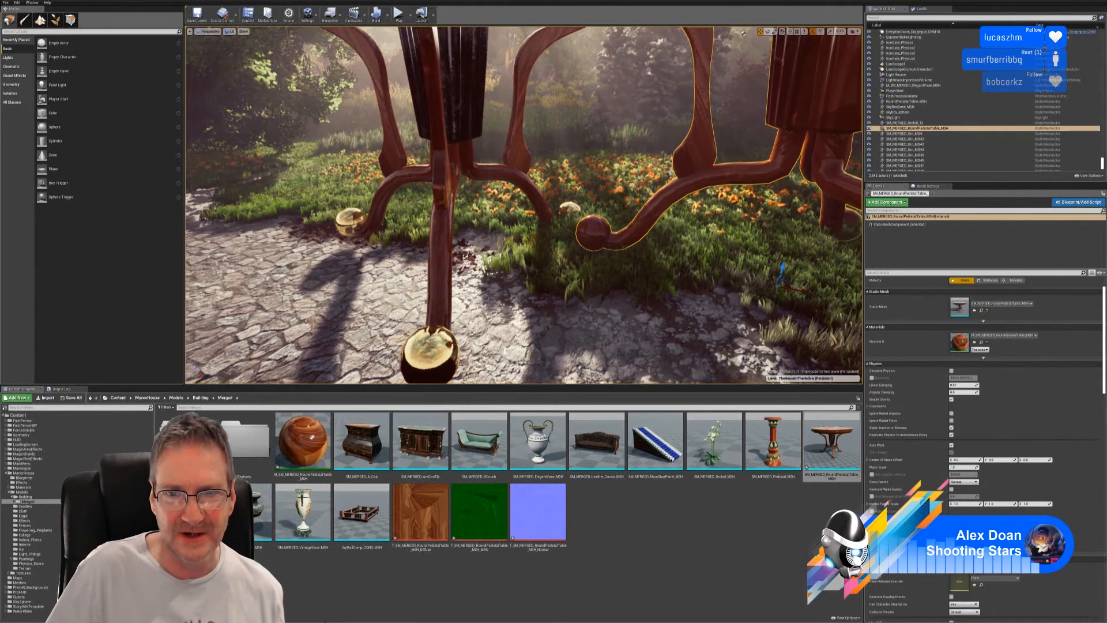
right_drag(778, 284, 799, 301)
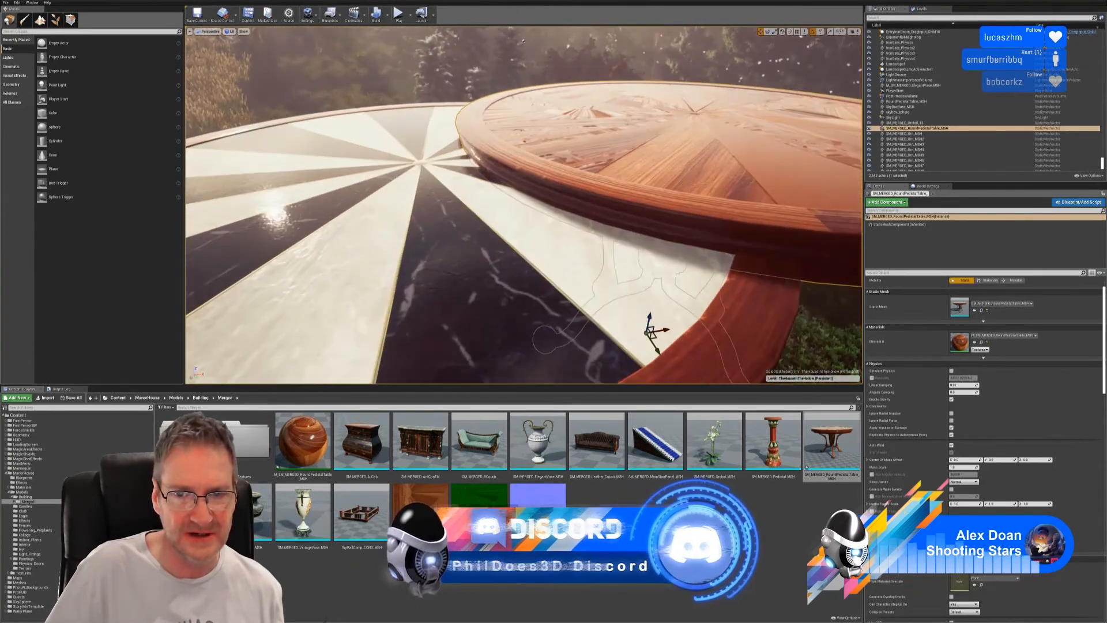
key(f)
mouse_move(524, 204)
right_down()
mouse_move(663, 159)
mouse_move(533, 211)
mouse_move(455, 202)
mouse_move(516, 199)
mouse_move(519, 210)
right_up()
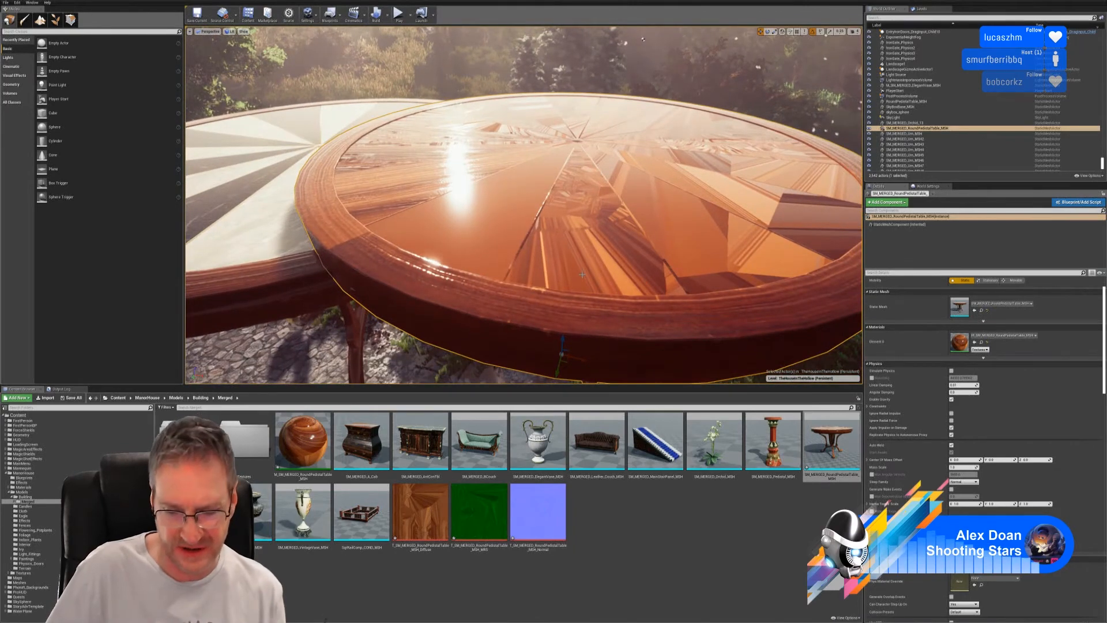
Delete the merged round pedestal table from the garden along with its mesh asset and three baked textures in the Merged folder.
key(Delete)
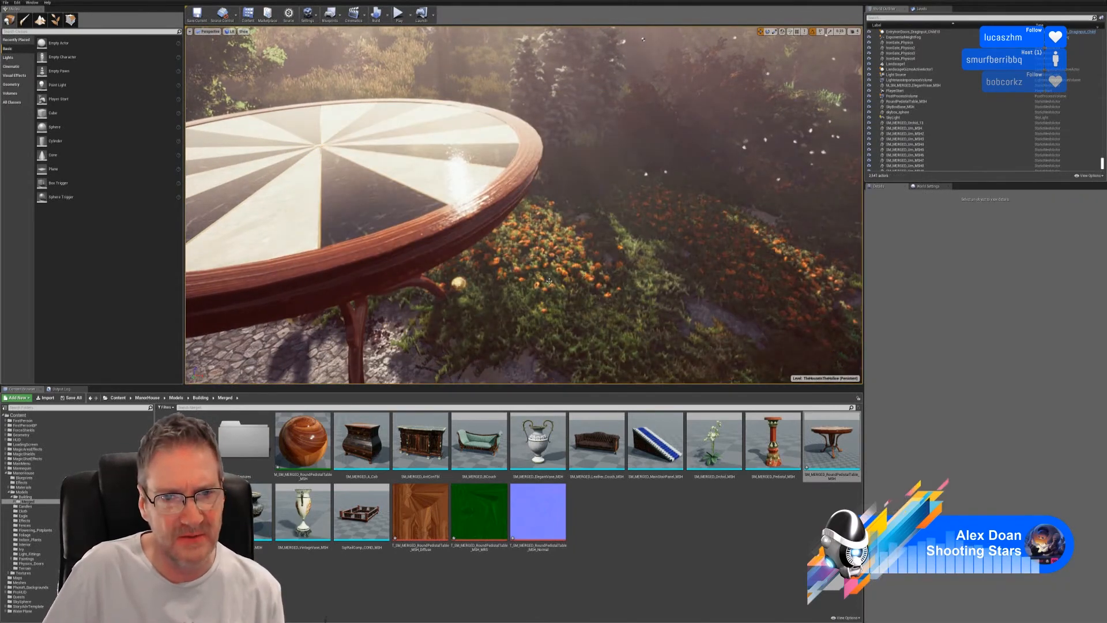
right_drag(582, 274, 533, 314)
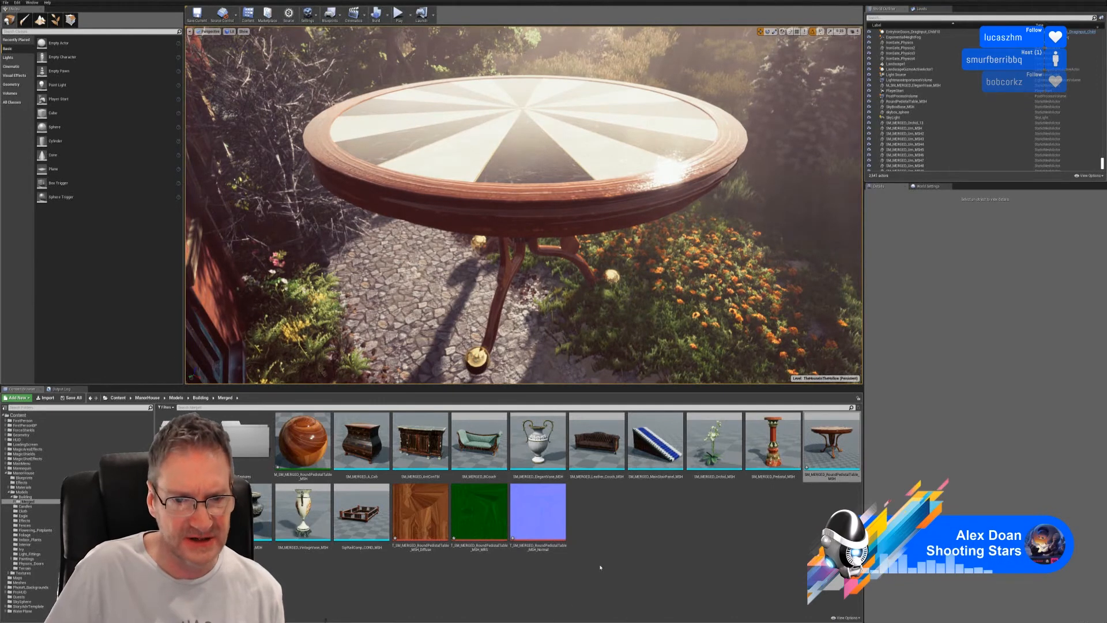
ctrl+click(426, 518)
ctrl+click(484, 519)
ctrl+click(552, 522)
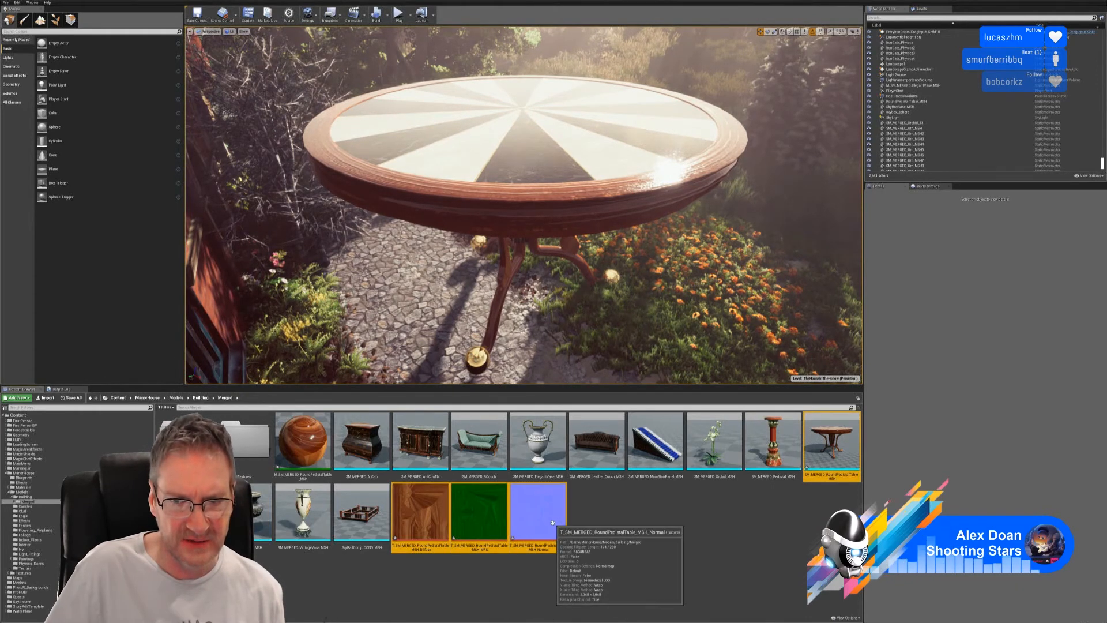
right_click(415, 516)
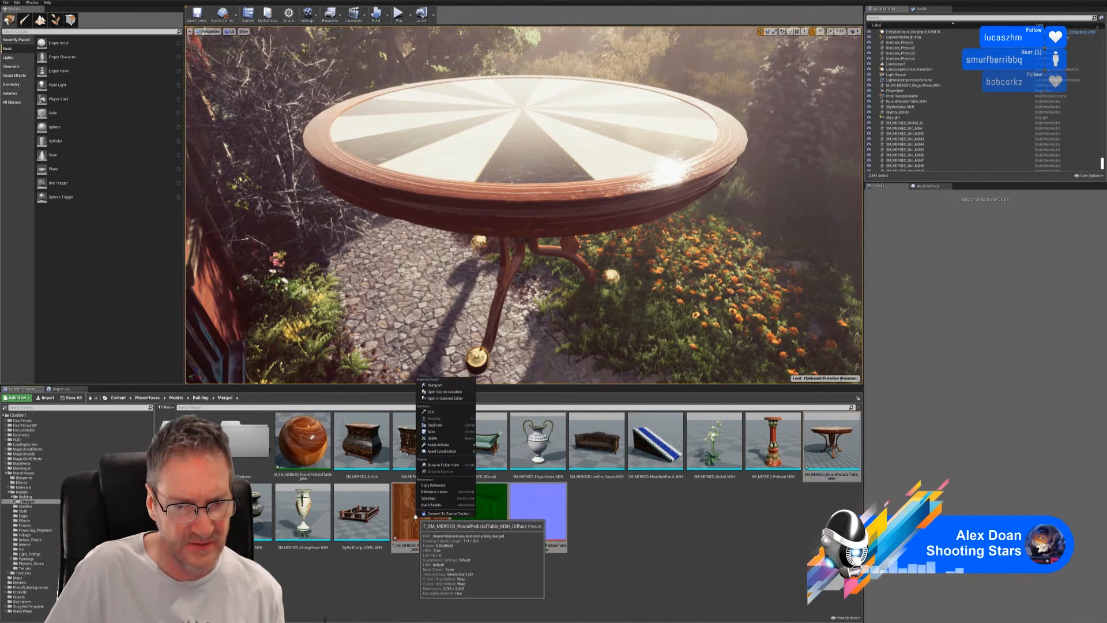
click(443, 440)
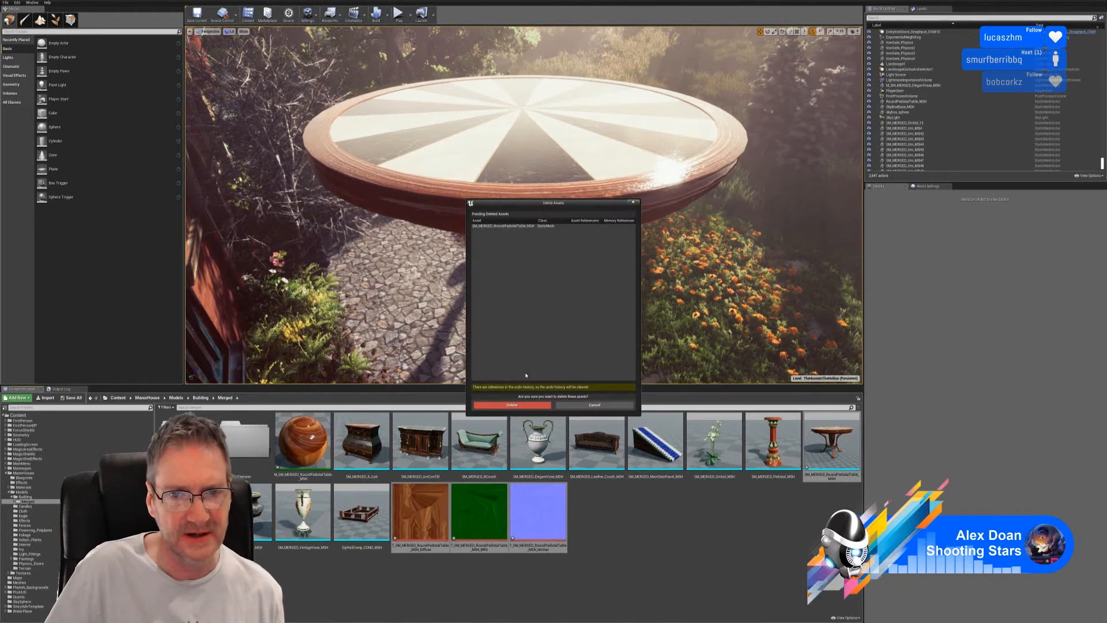
click(515, 405)
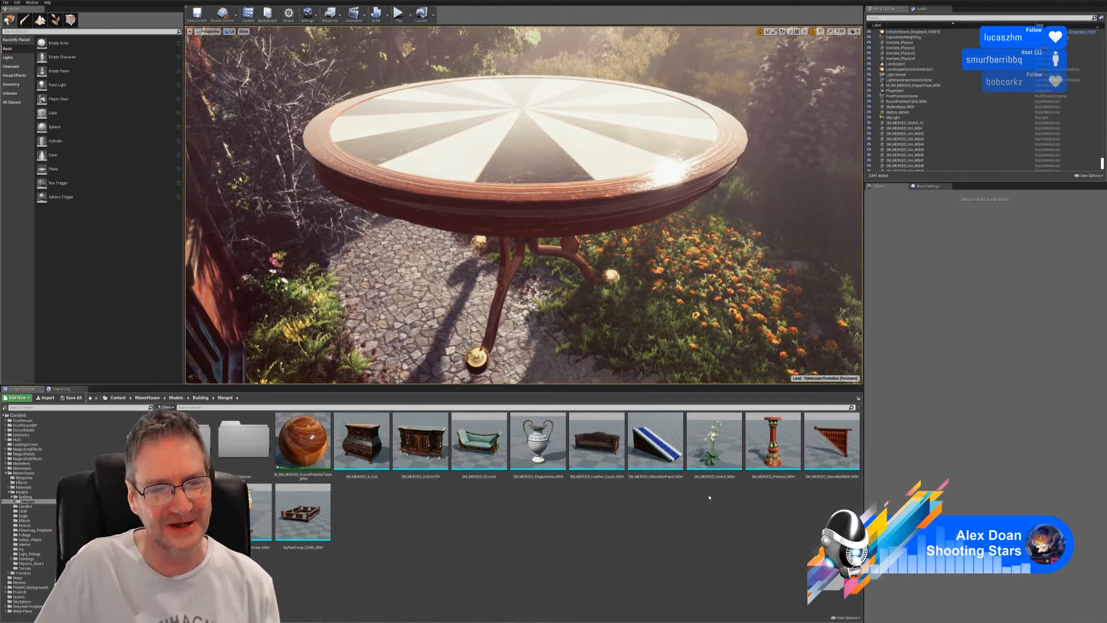
Open the original round pedestal table's static mesh for inspection and examine its shape and four material slots.
right_drag(609, 299, 581, 264)
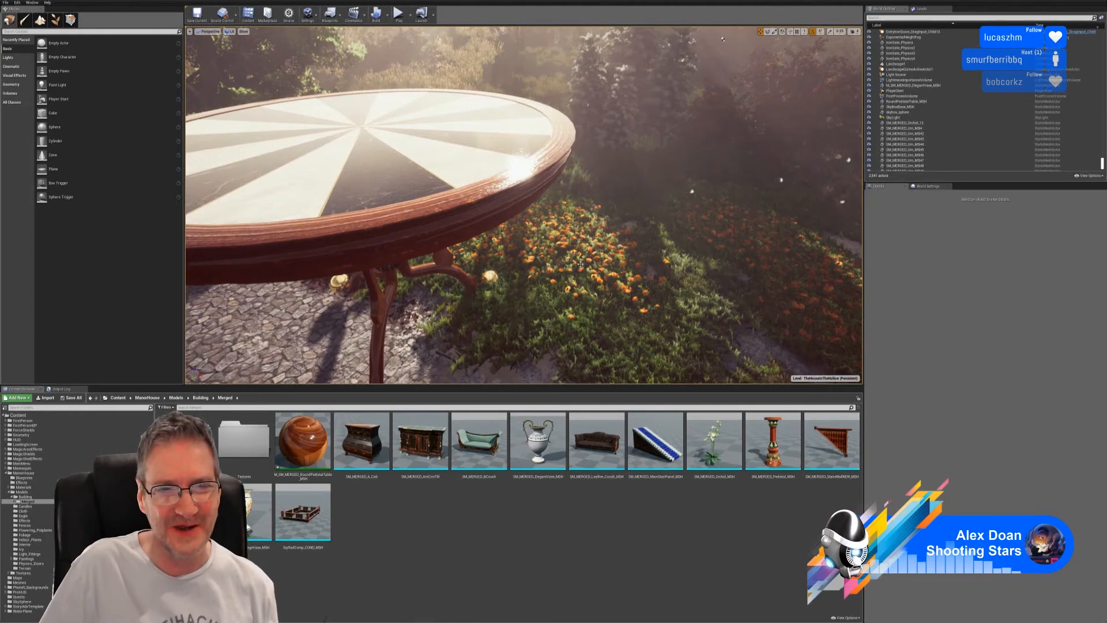
mouse_move(645, 286)
right_down()
mouse_move(712, 285)
mouse_move(634, 280)
right_up()
key(q)
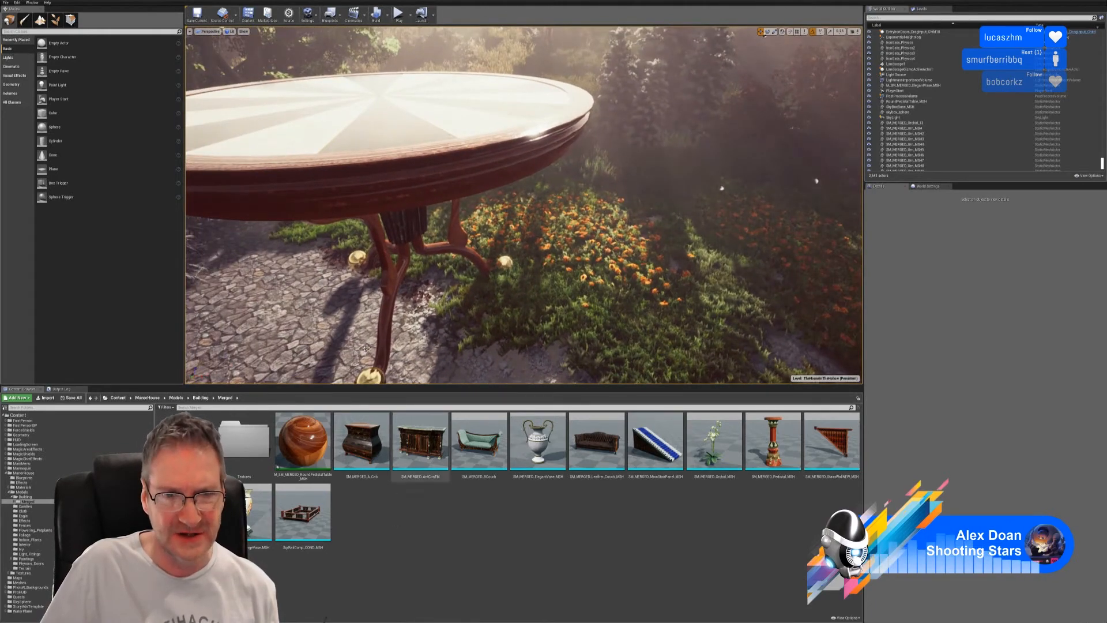
click(391, 194)
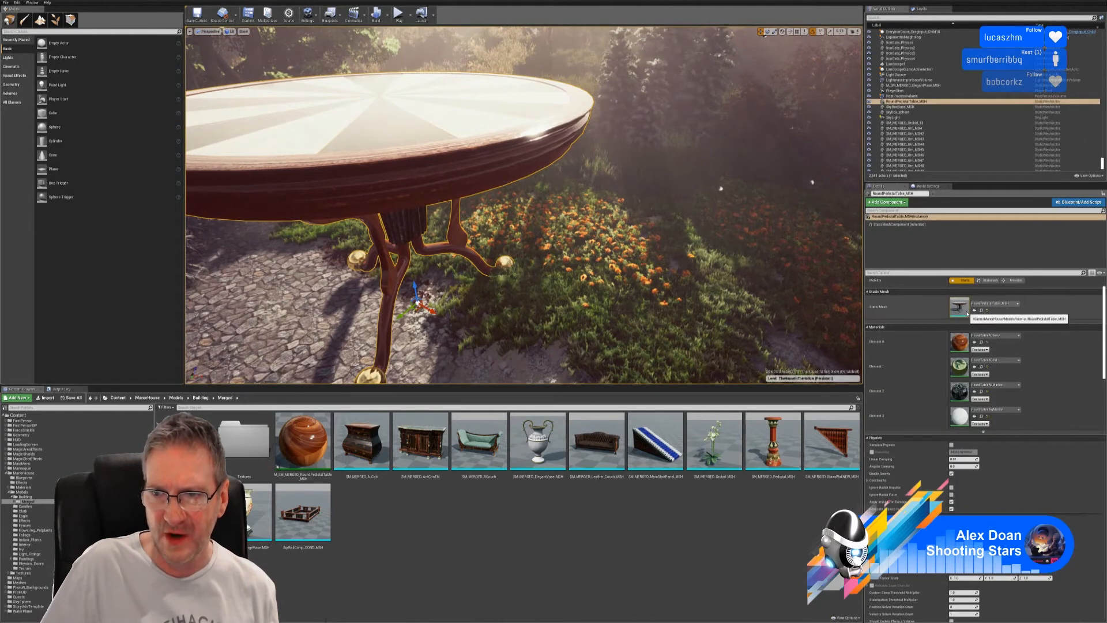
double_click(960, 307)
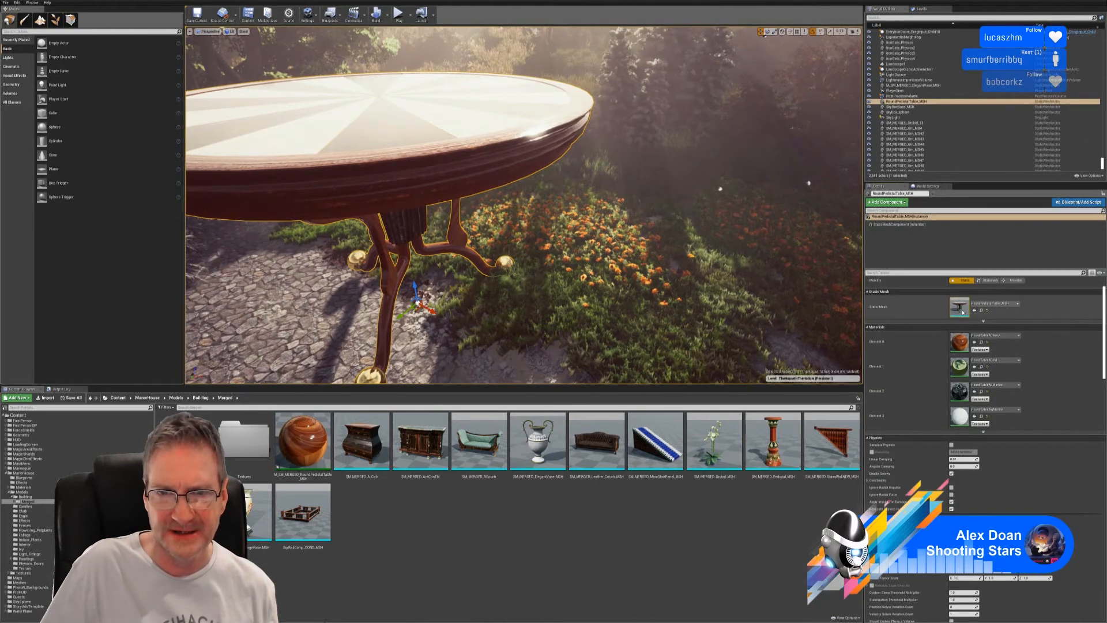
right_drag(603, 258, 603, 288)
mouse_move(584, 241)
right_down()
mouse_move(605, 242)
mouse_move(584, 241)
right_up()
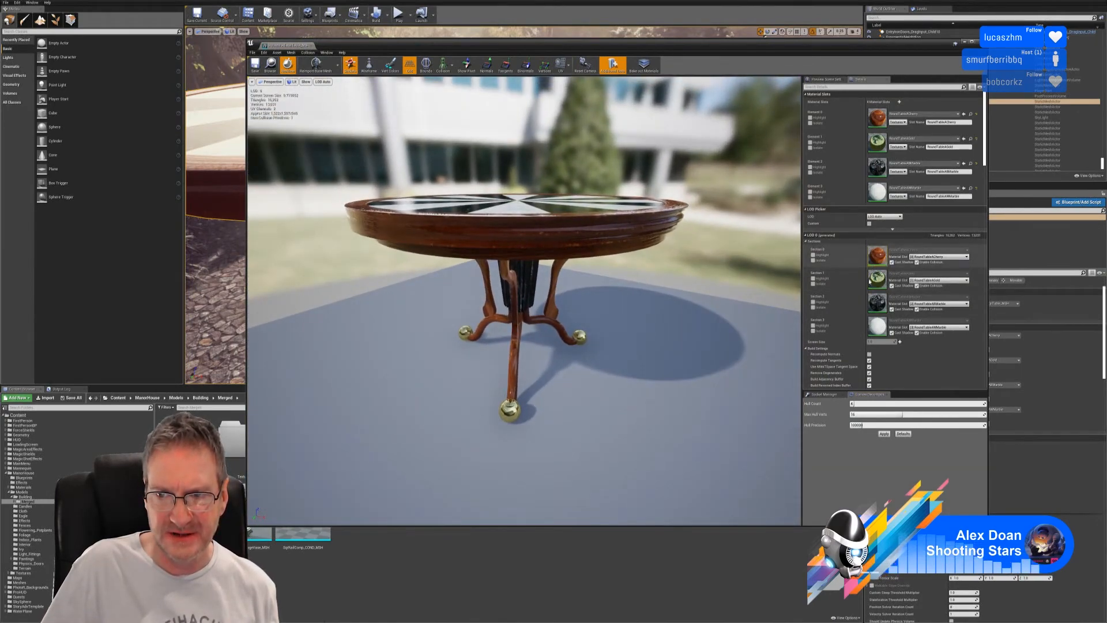
right_drag(519, 231, 483, 226)
mouse_move(561, 301)
right_down()
mouse_move(542, 300)
mouse_move(561, 301)
right_up()
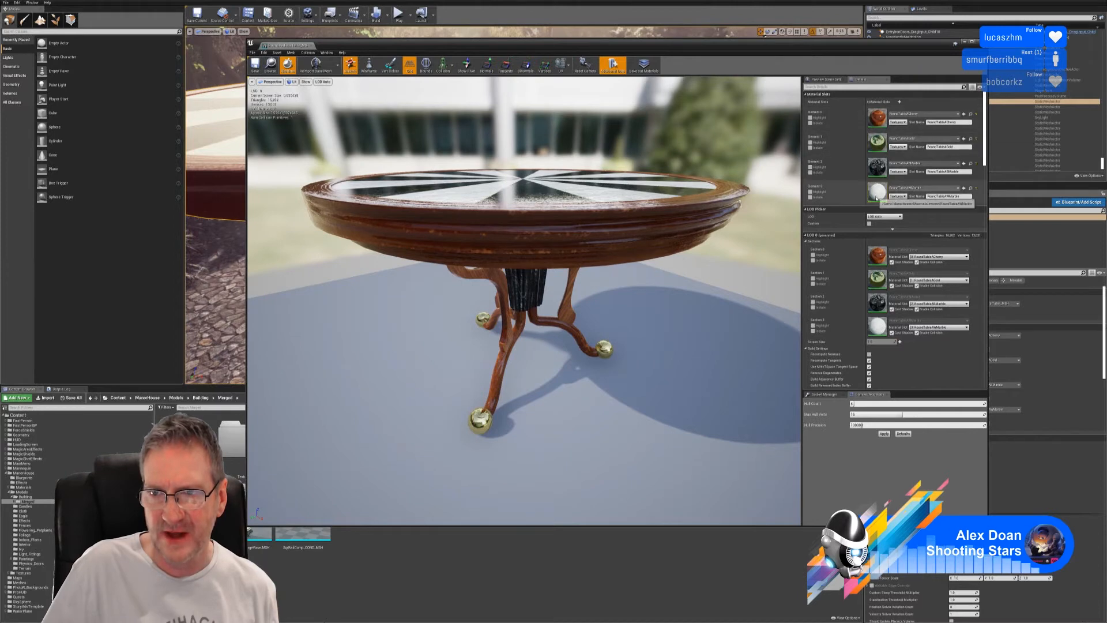
Inspect the table's cherry material and its base colour texture layout, and close the asset editor.
double_click(882, 120)
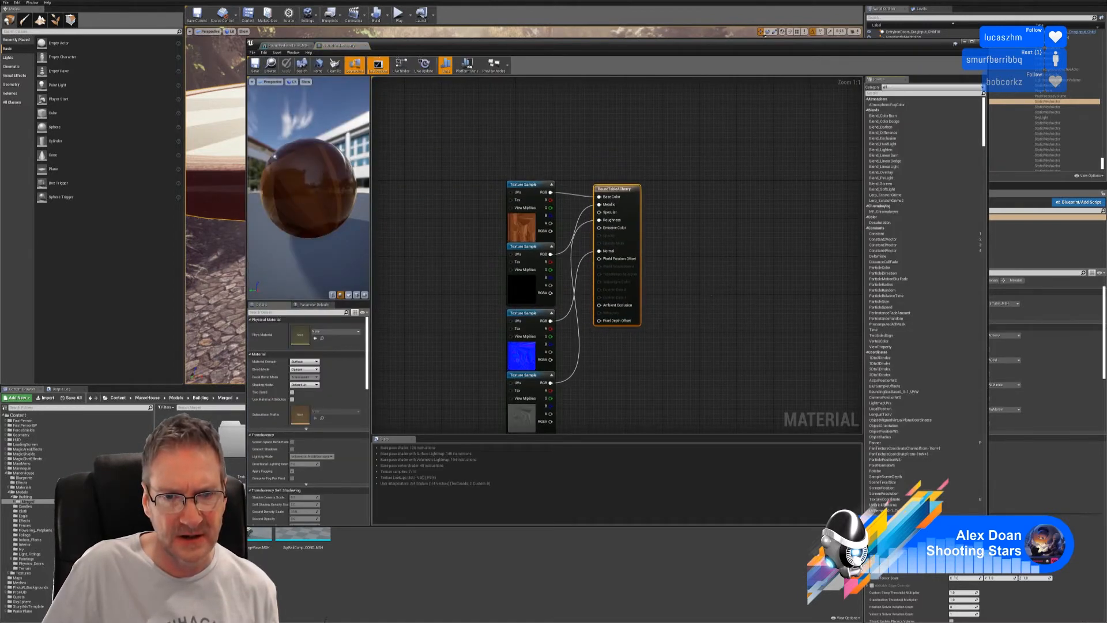
right_drag(708, 288, 708, 253)
click(546, 201)
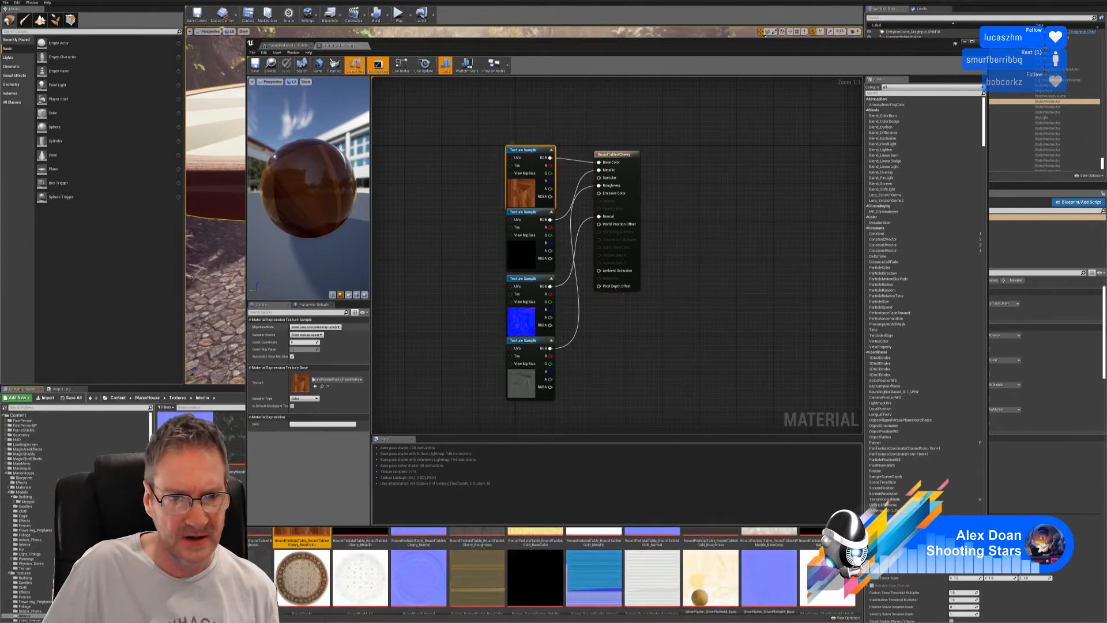
double_click(300, 382)
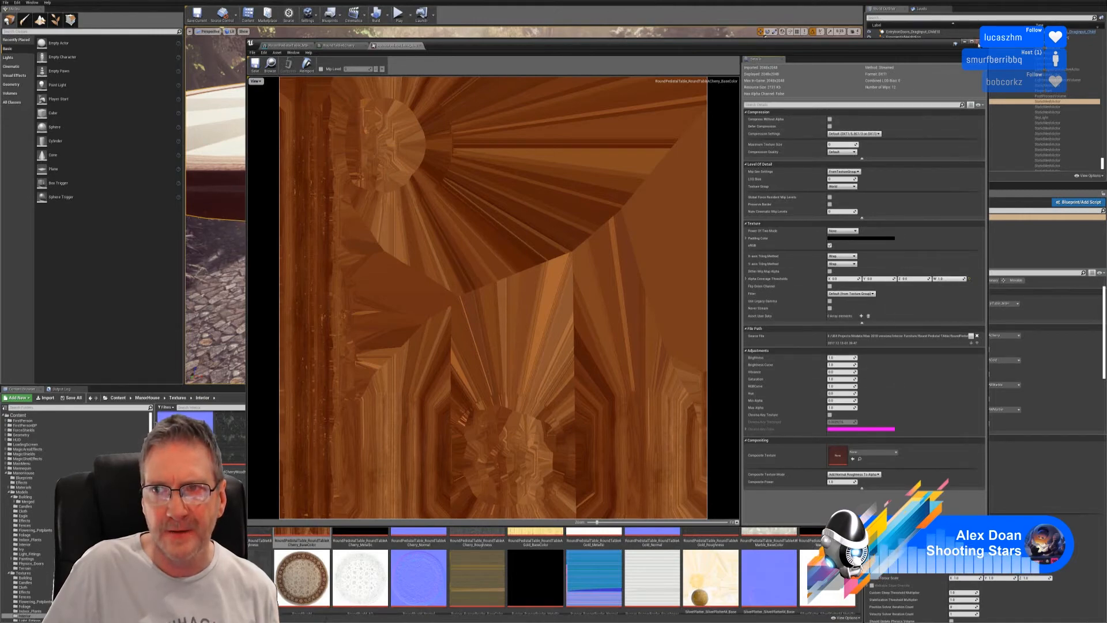
click(977, 43)
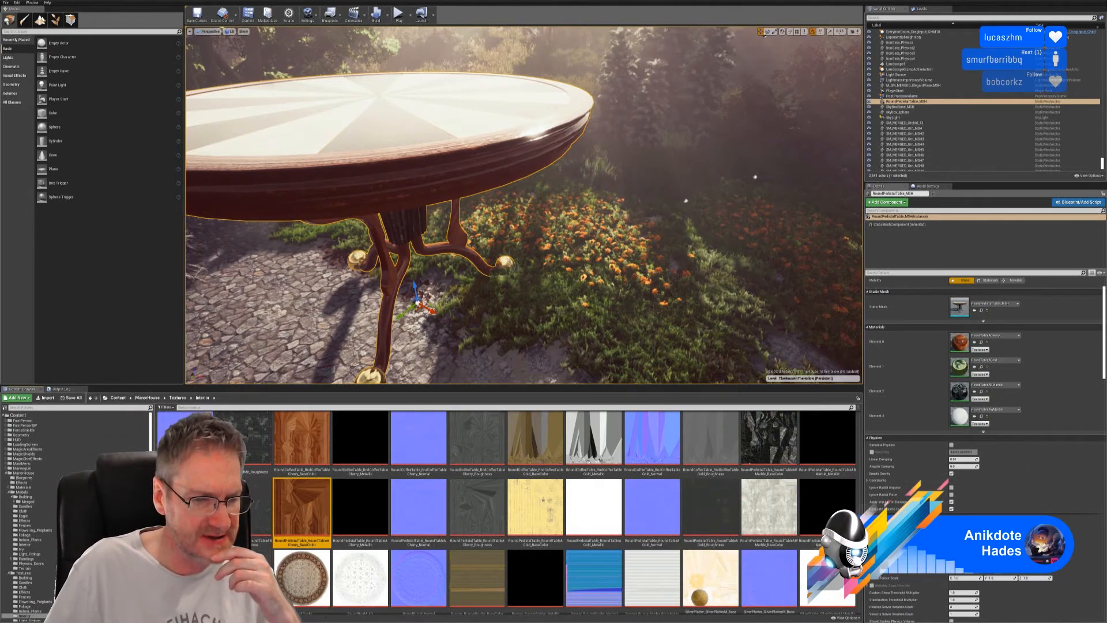
Review the Merge Actors mesh and material settings for the original round pedestal table and close the window without merging.
click(420, 622)
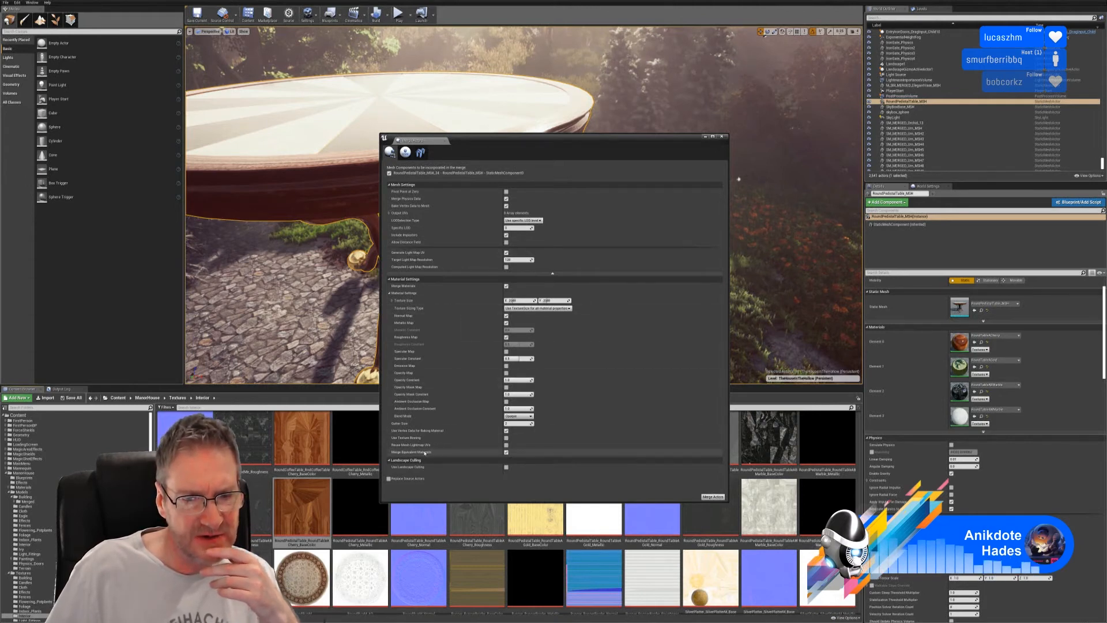
mouse_move(426, 453)
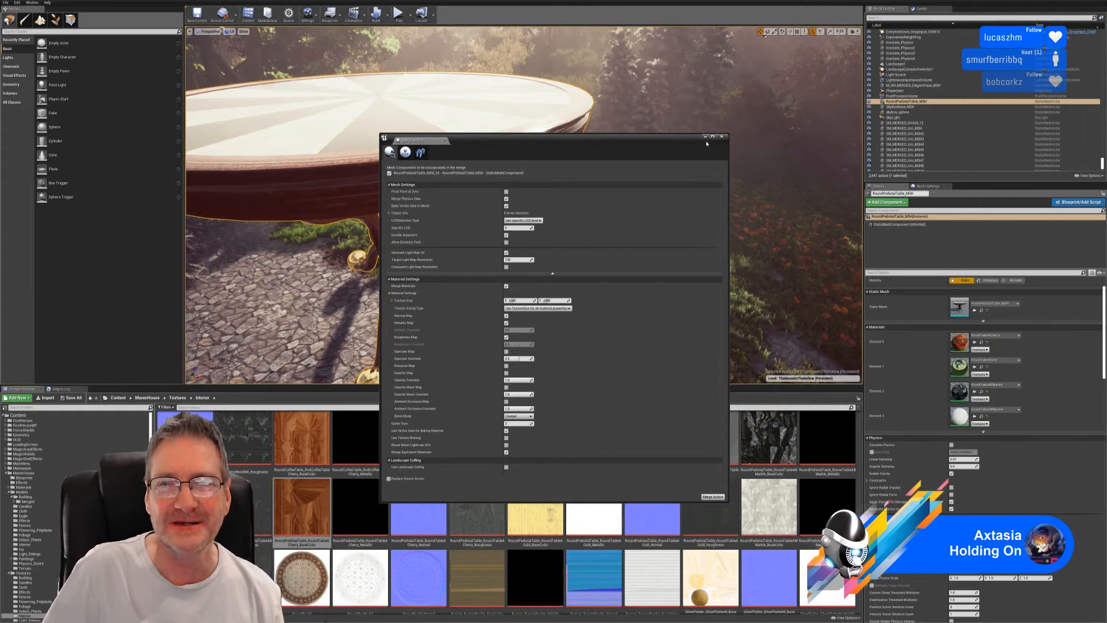
click(721, 137)
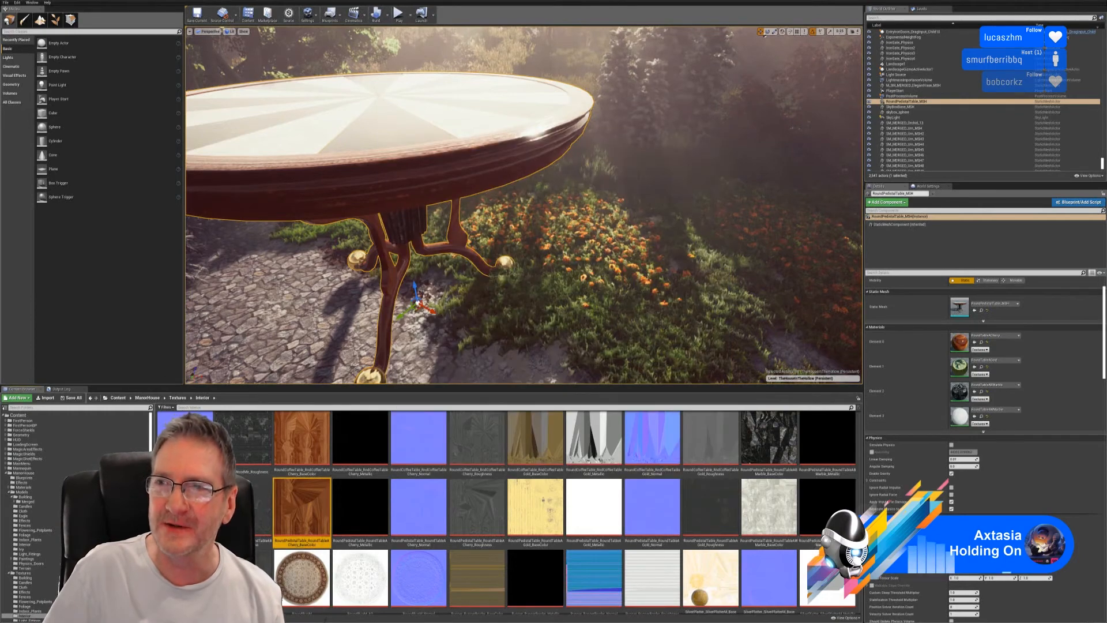
click(1076, 3)
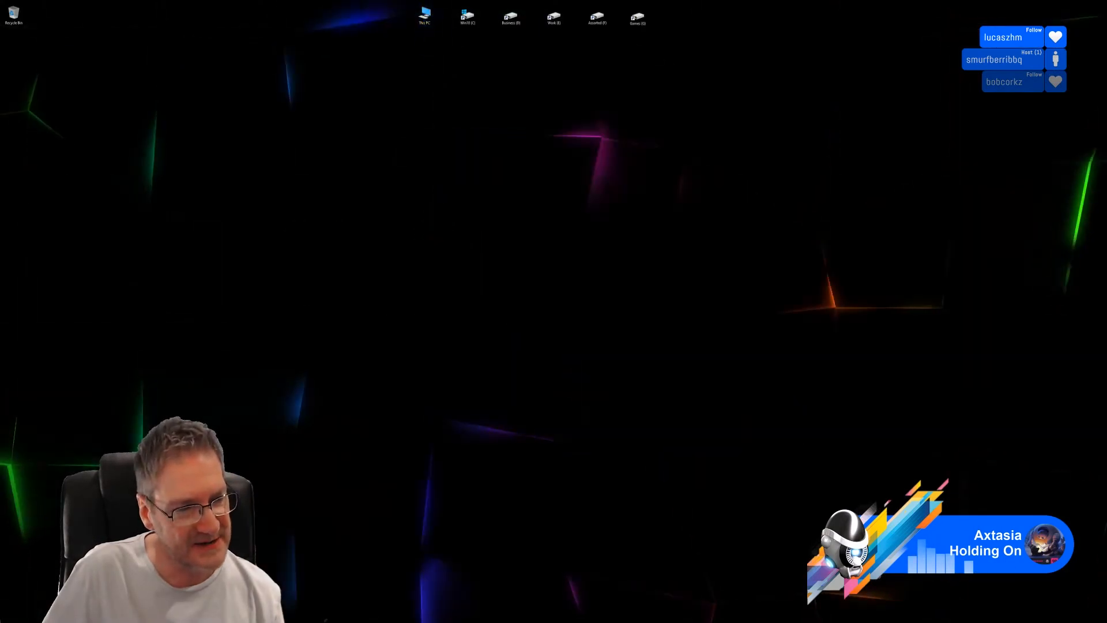
key(super)
click(478, 458)
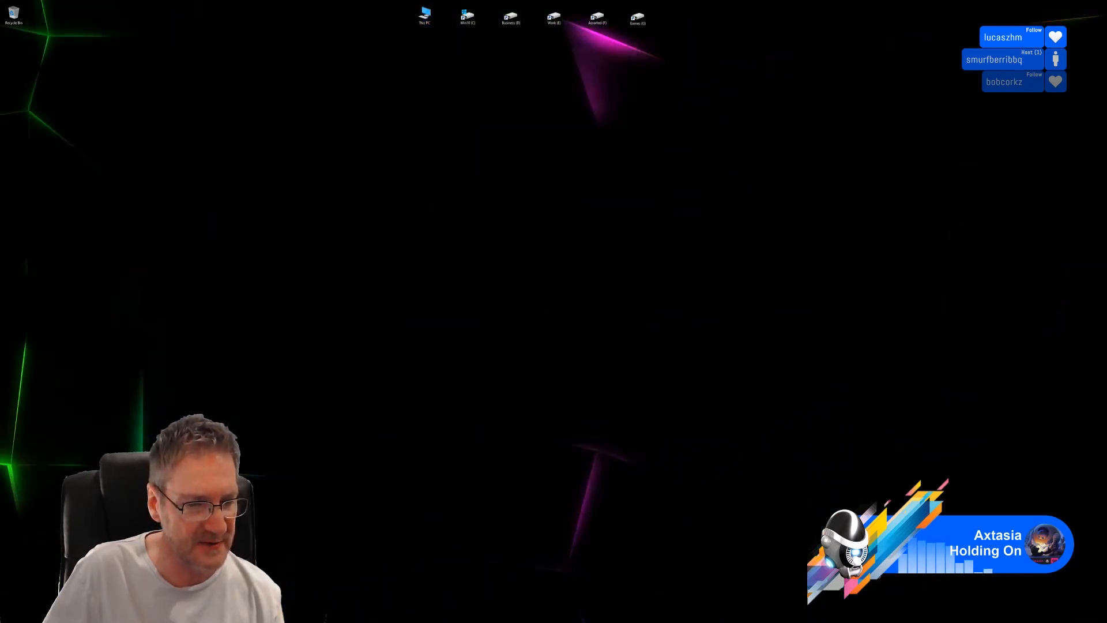
key(alt+Tab)
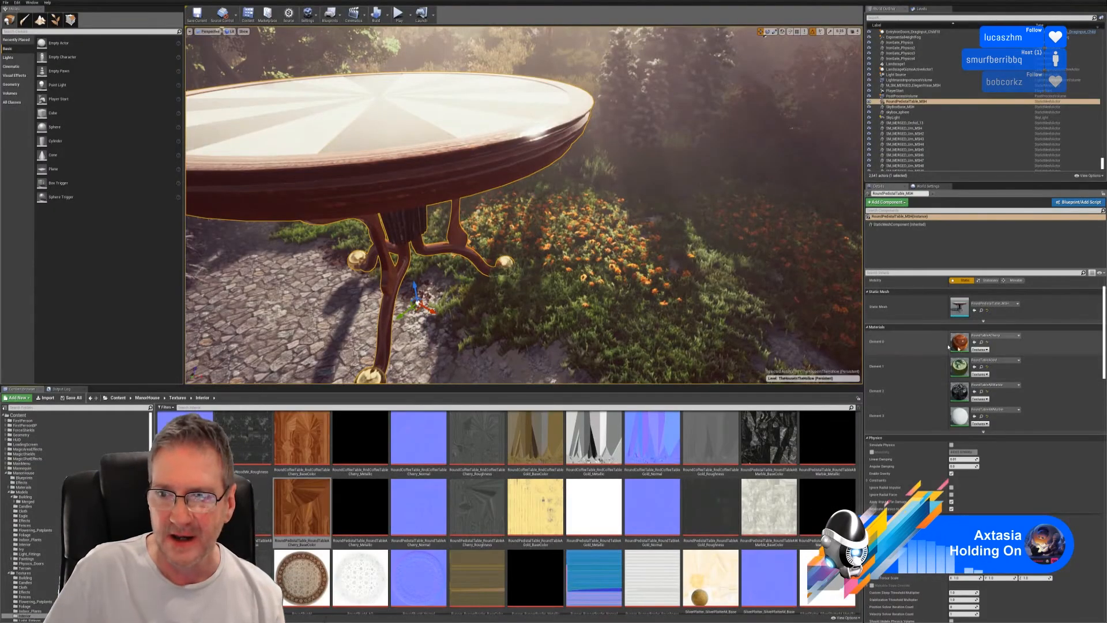
Export the round pedestal table's static mesh as an FBX file into a new folder on the Desktop, keeping the default export options.
click(981, 310)
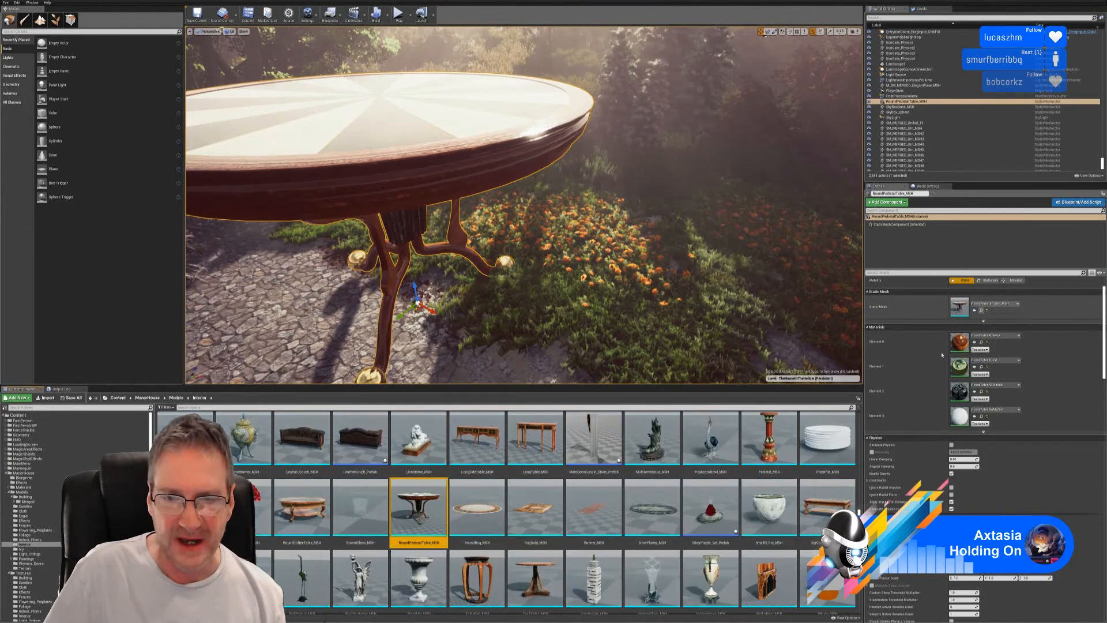
right_click(426, 499)
mouse_move(456, 419)
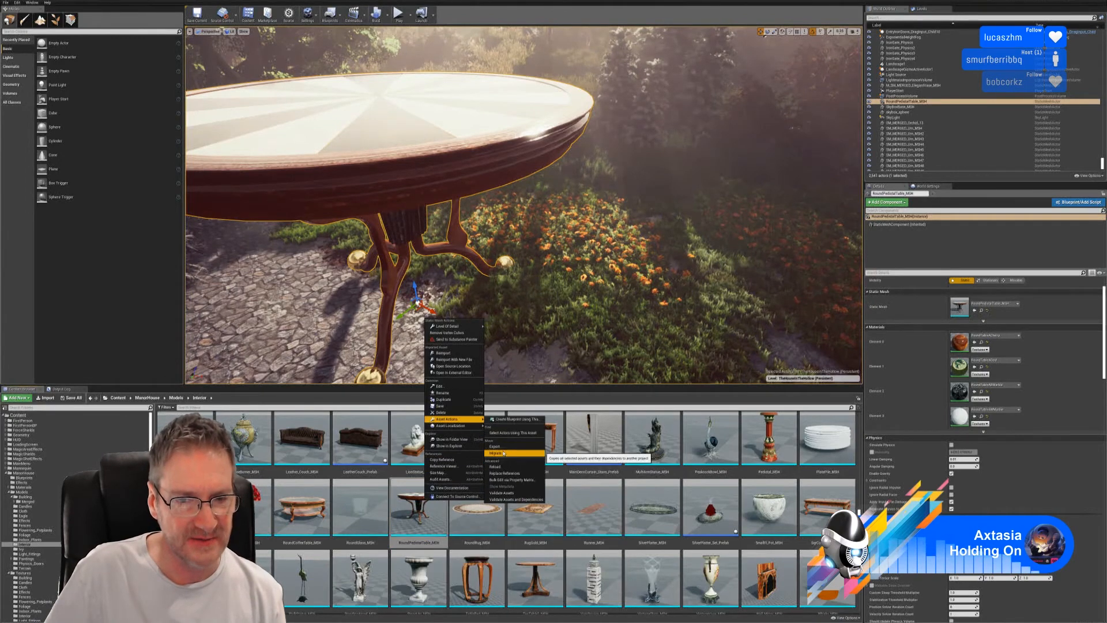
click(501, 447)
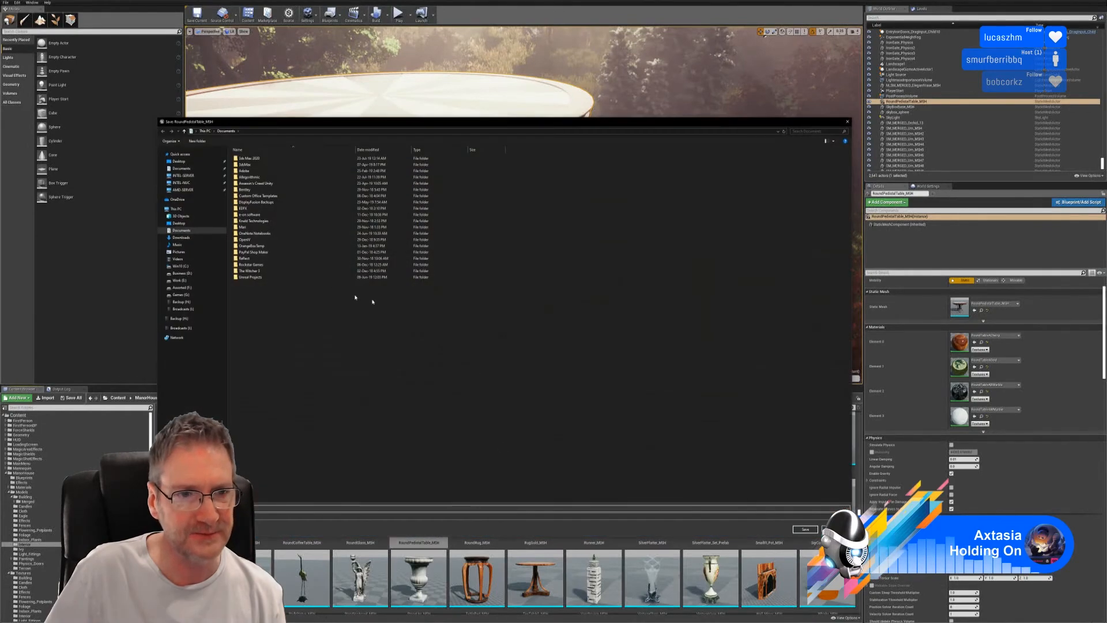
click(183, 163)
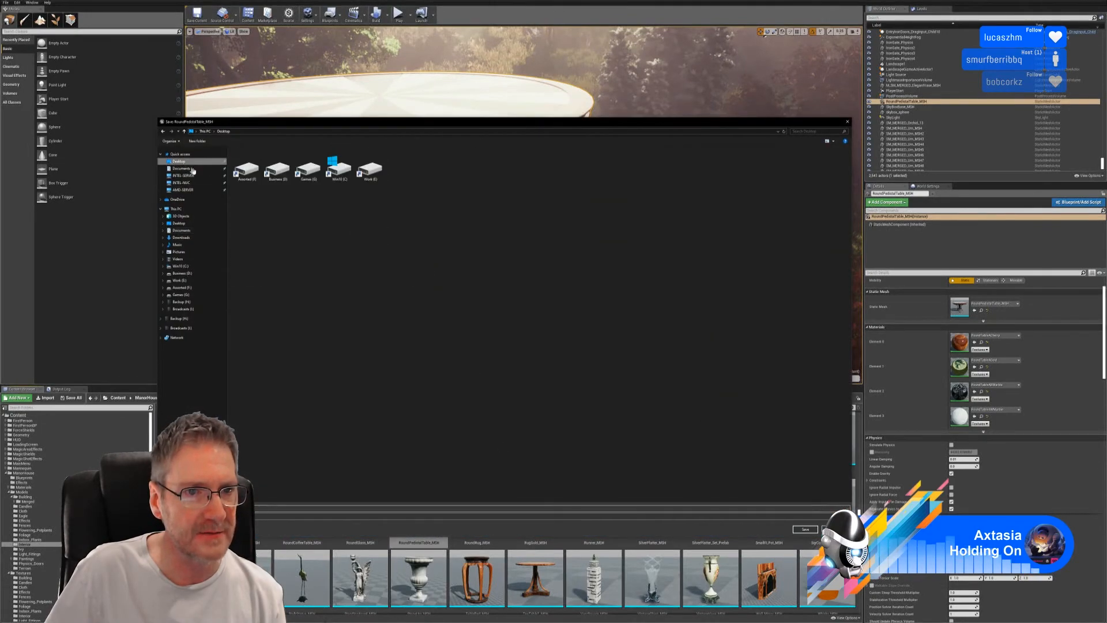
right_click(388, 266)
mouse_move(372, 324)
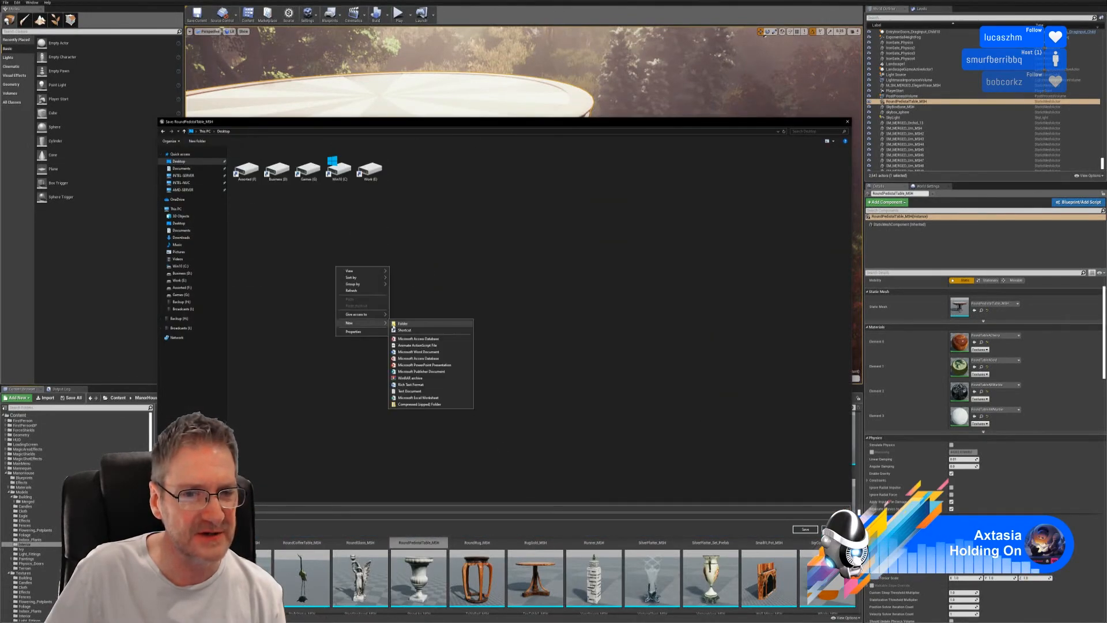
click(407, 323)
click(422, 300)
double_click(403, 172)
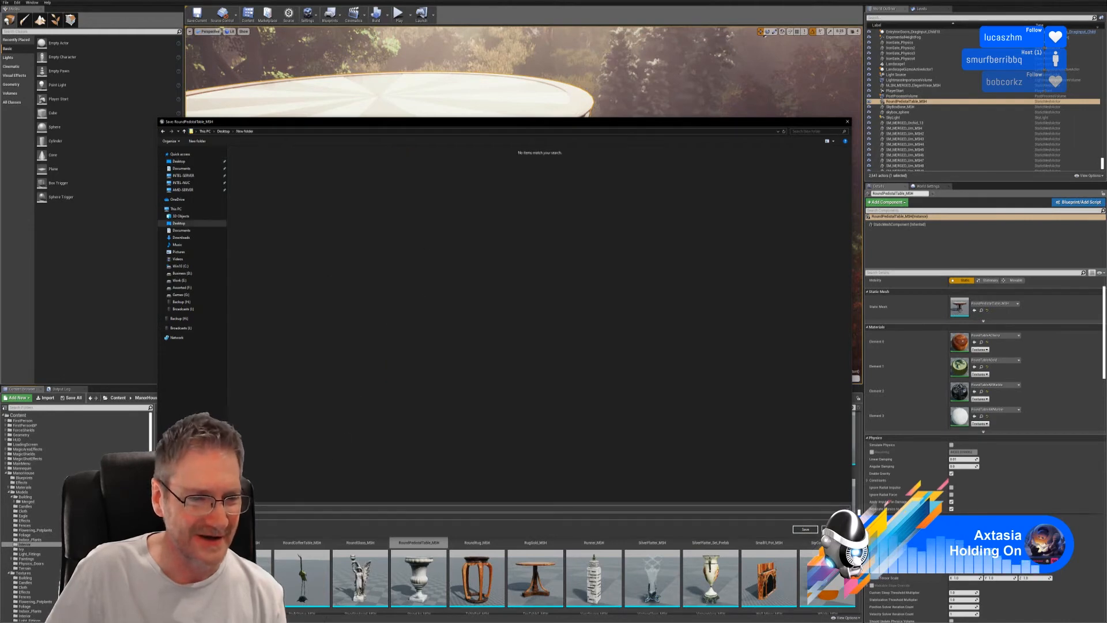
click(805, 529)
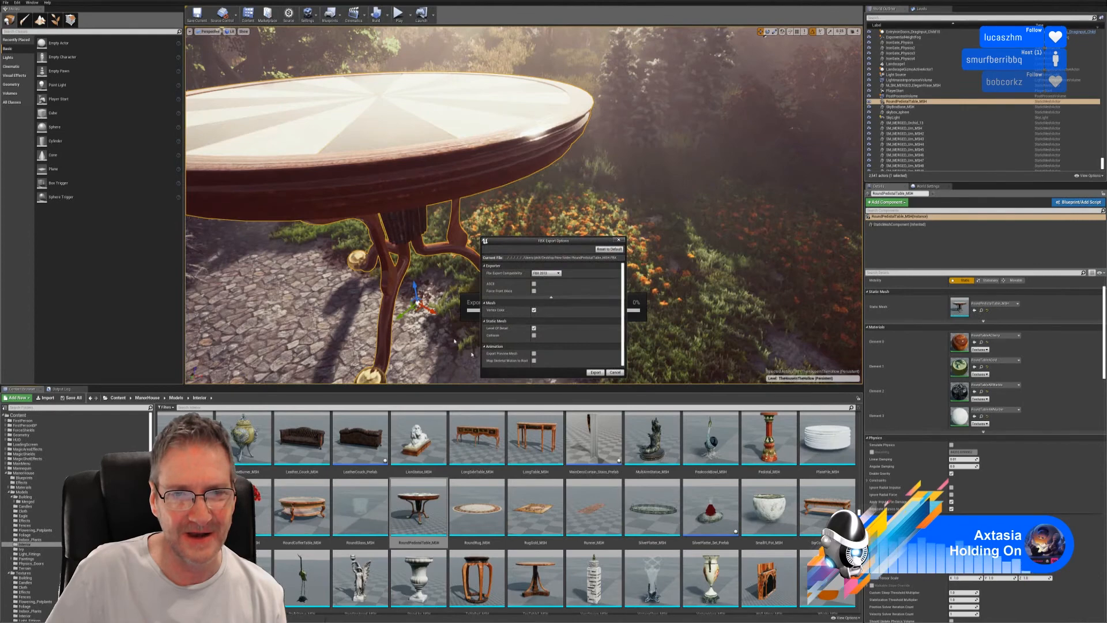
click(596, 372)
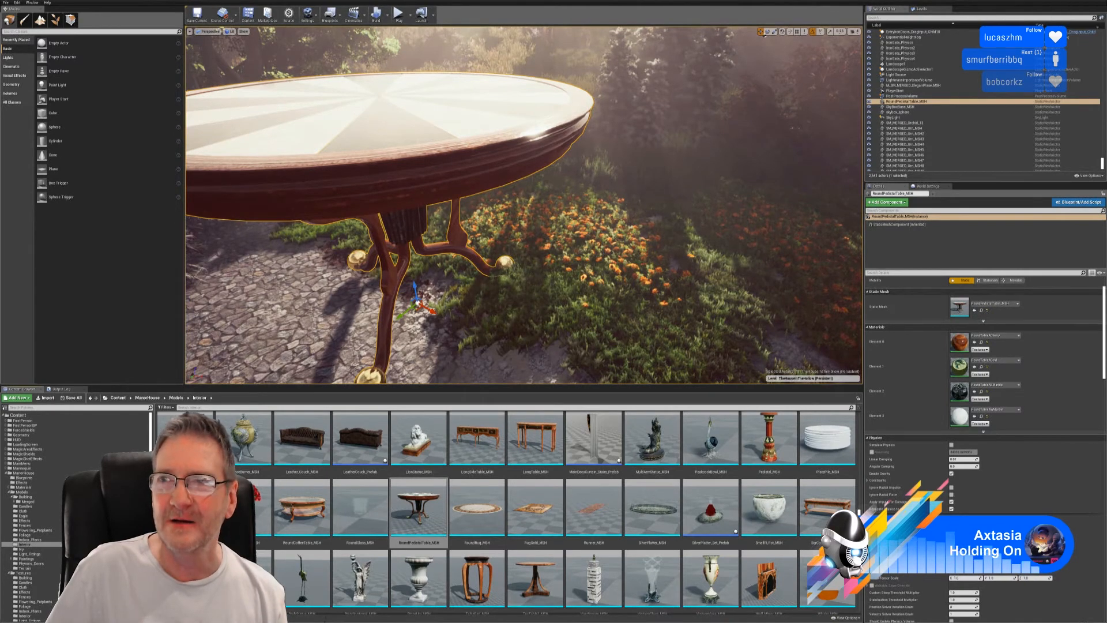
Leave the Unreal Editor and launch 3ds Max.
click(1080, 3)
key(super)
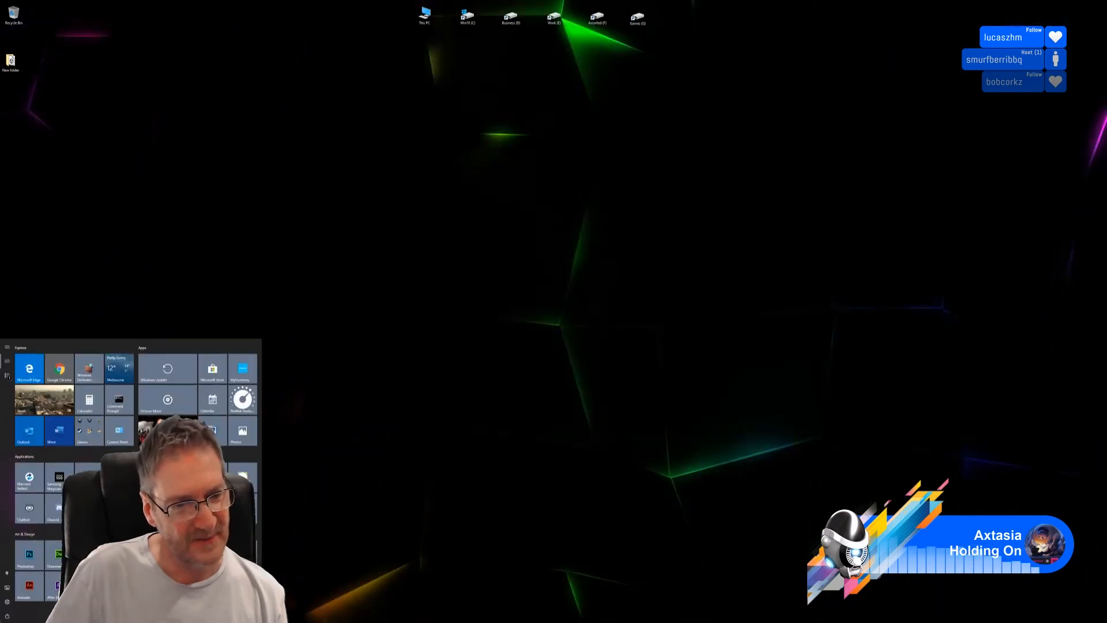
click(153, 553)
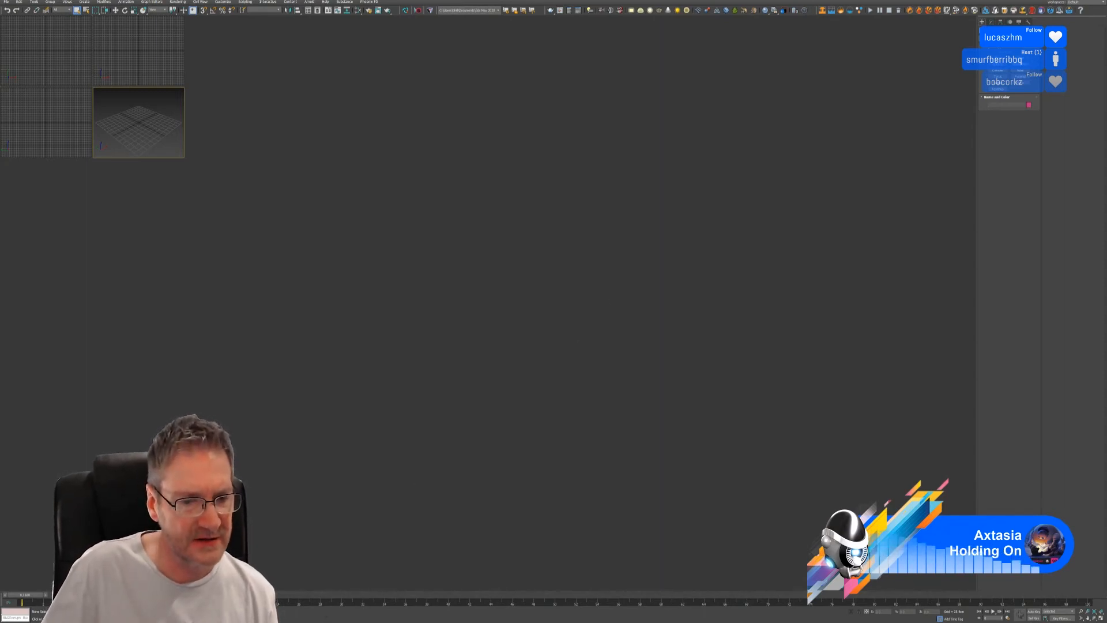
Return to the Unreal Editor and examine the table's cherry material, its base colour texture layout and the material preview sphere.
key(alt+Tab)
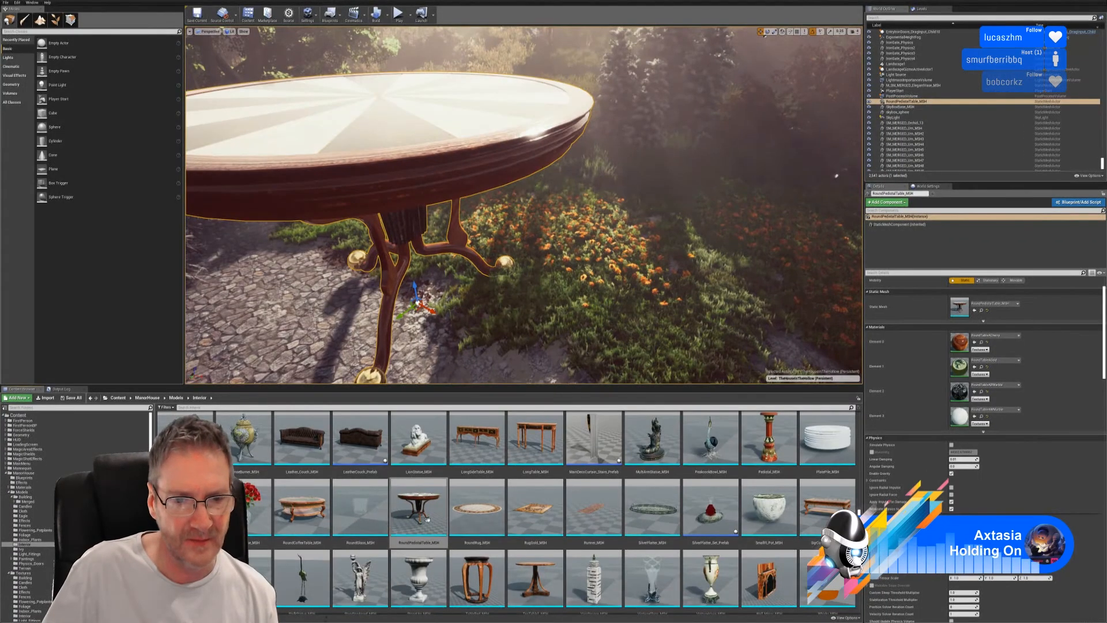
double_click(966, 340)
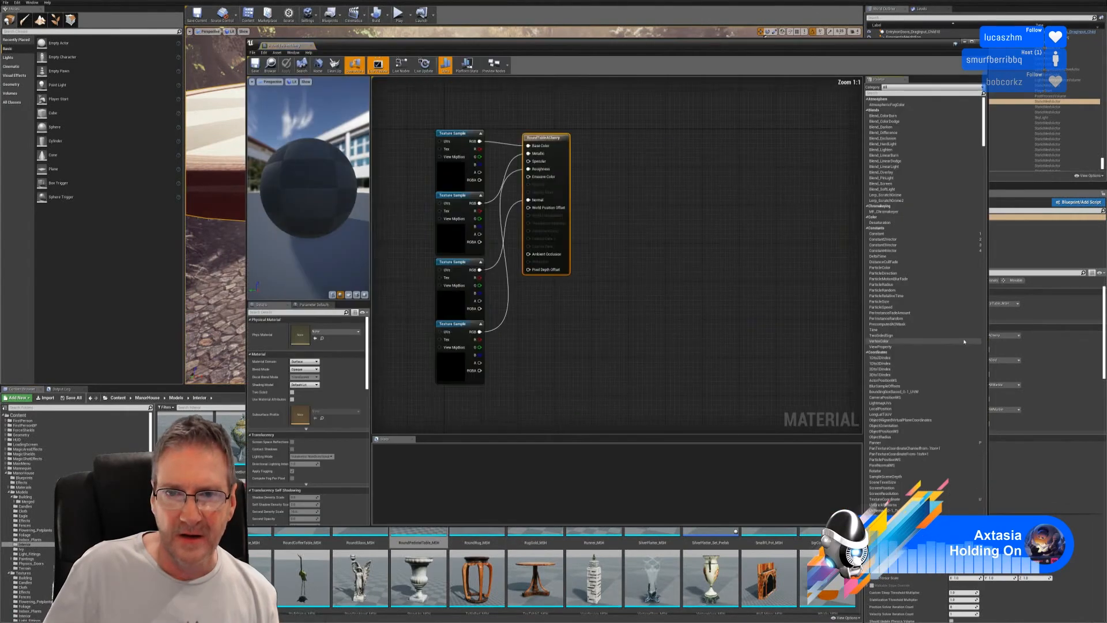
right_drag(722, 256, 732, 218)
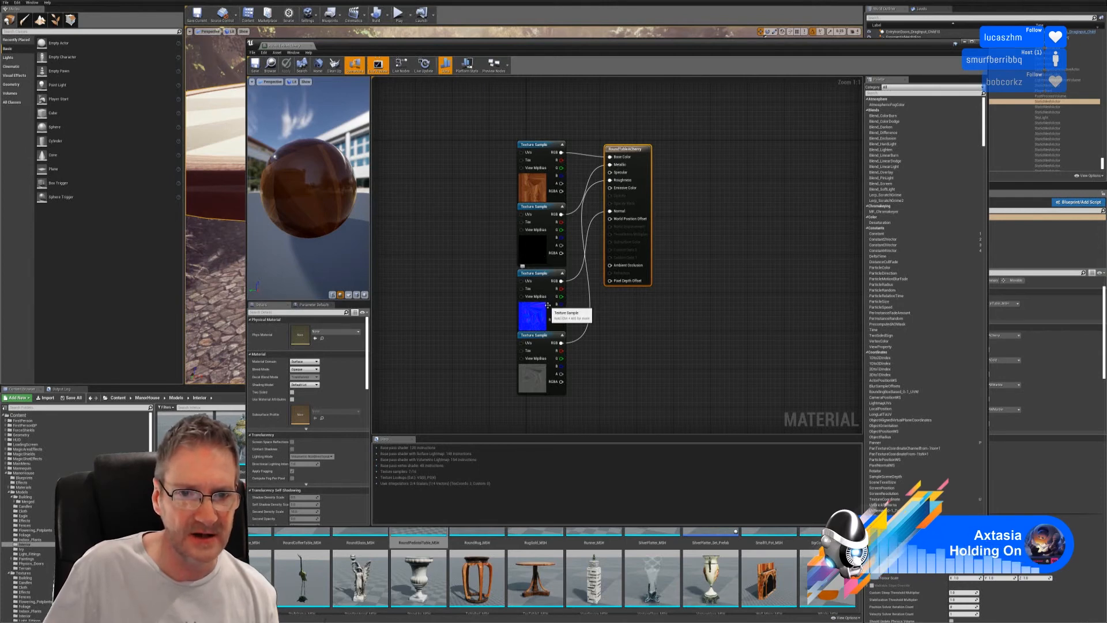
click(534, 186)
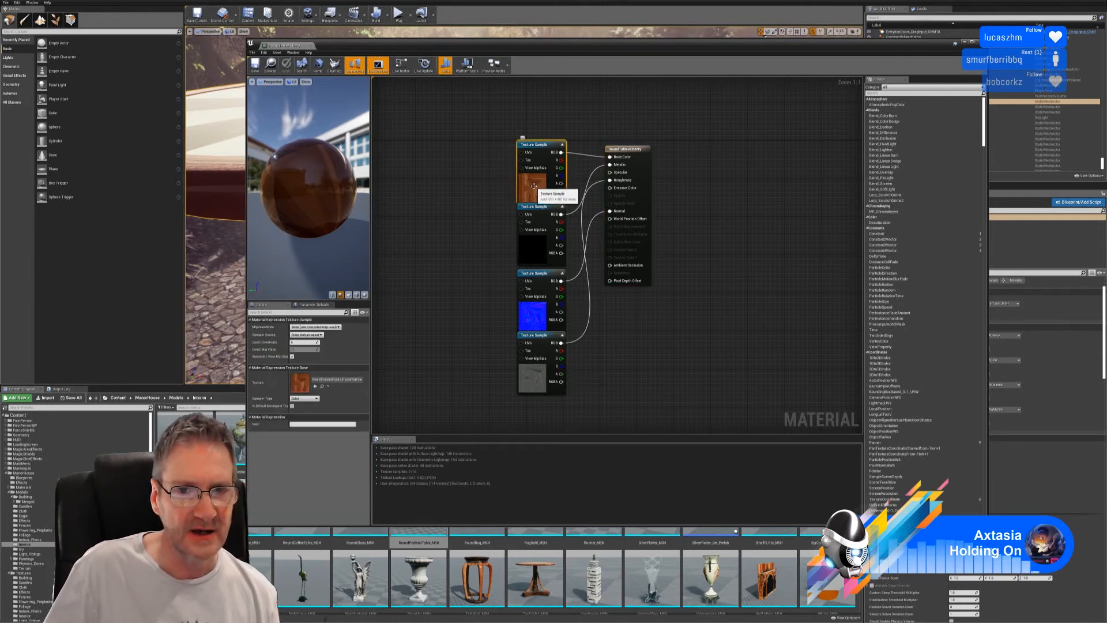
key(ctrl+b)
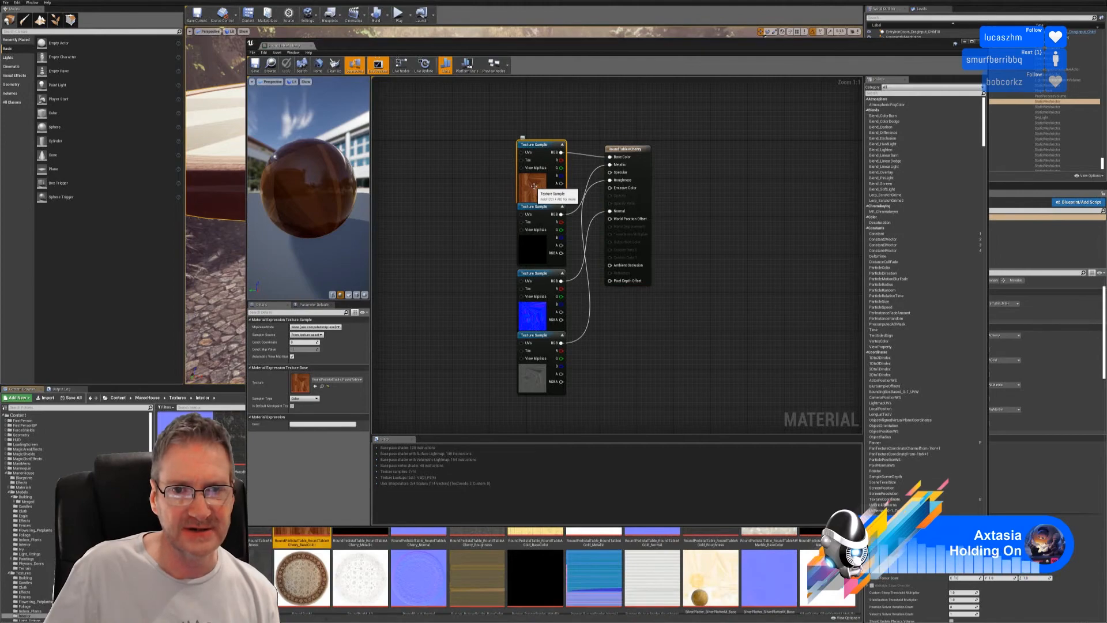
double_click(304, 387)
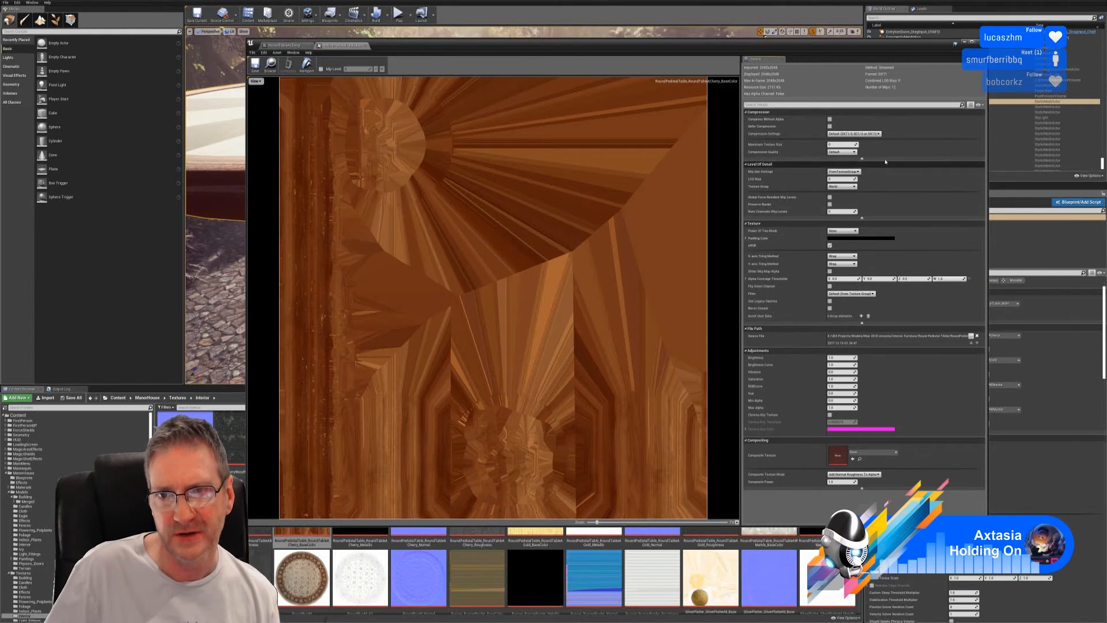
click(291, 45)
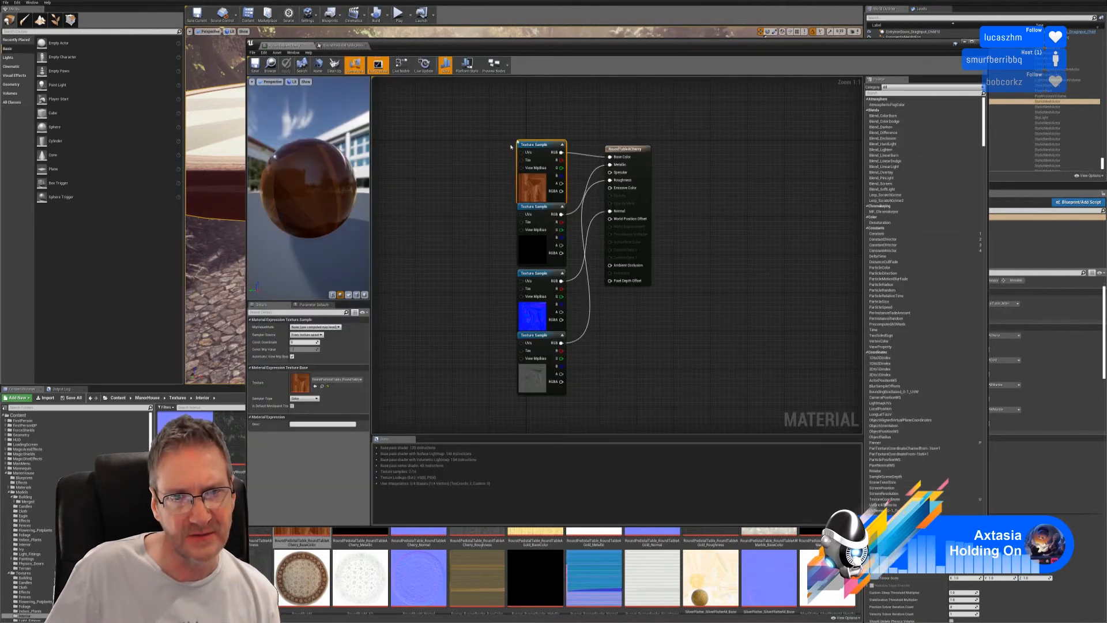
drag(348, 176, 391, 192)
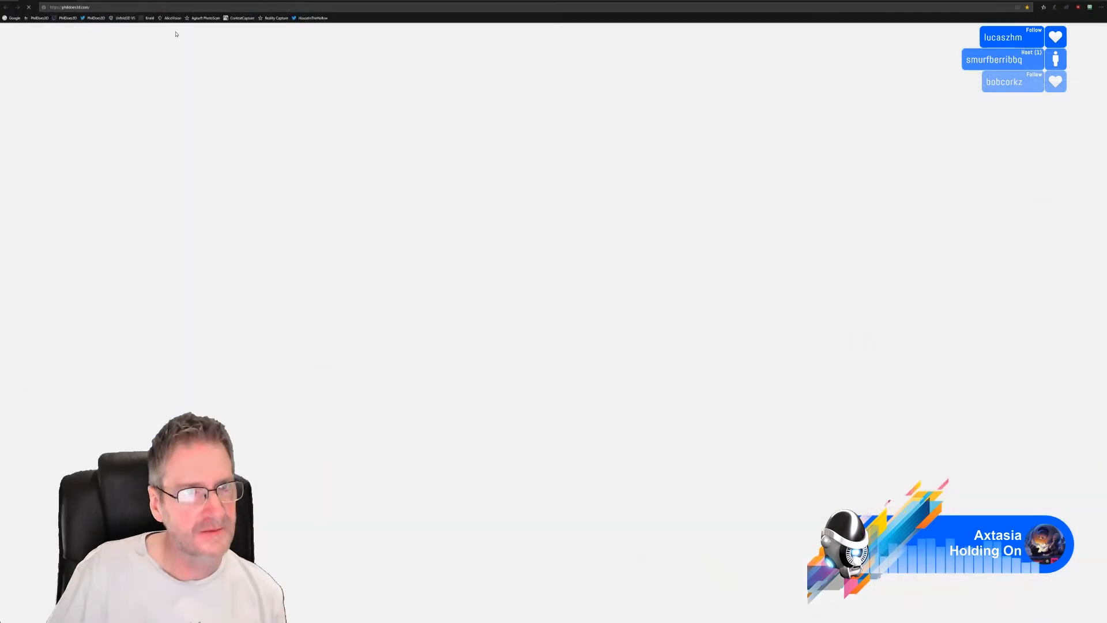
Load the copied image link in the web browser, examine the shading and normal map picture, and close the browser.
click(117, 7)
key(ctrl+v)
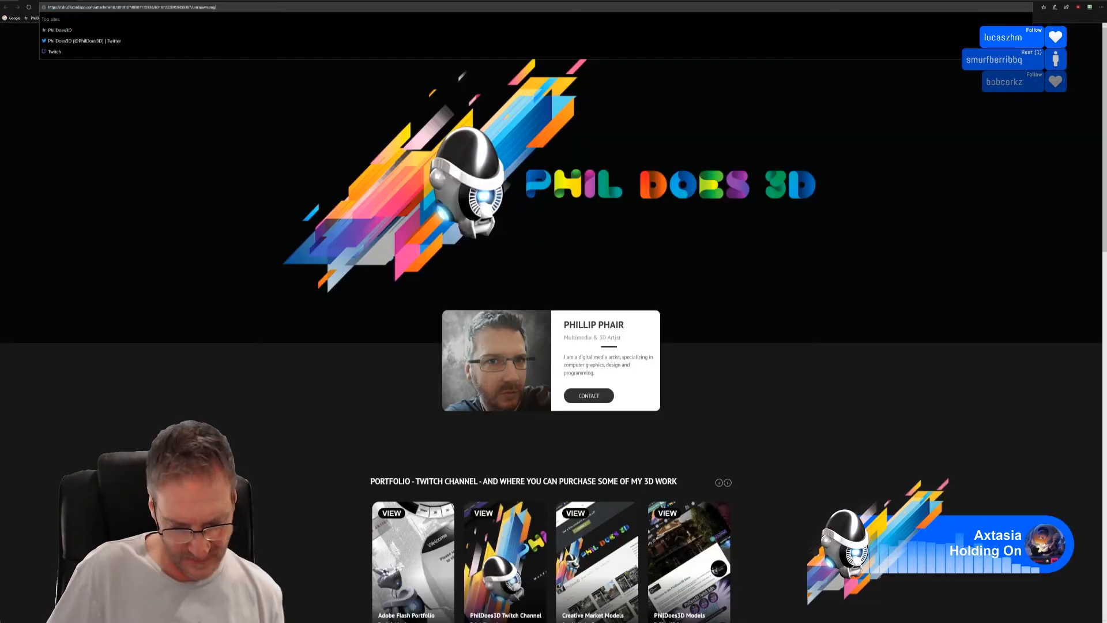
key(Return)
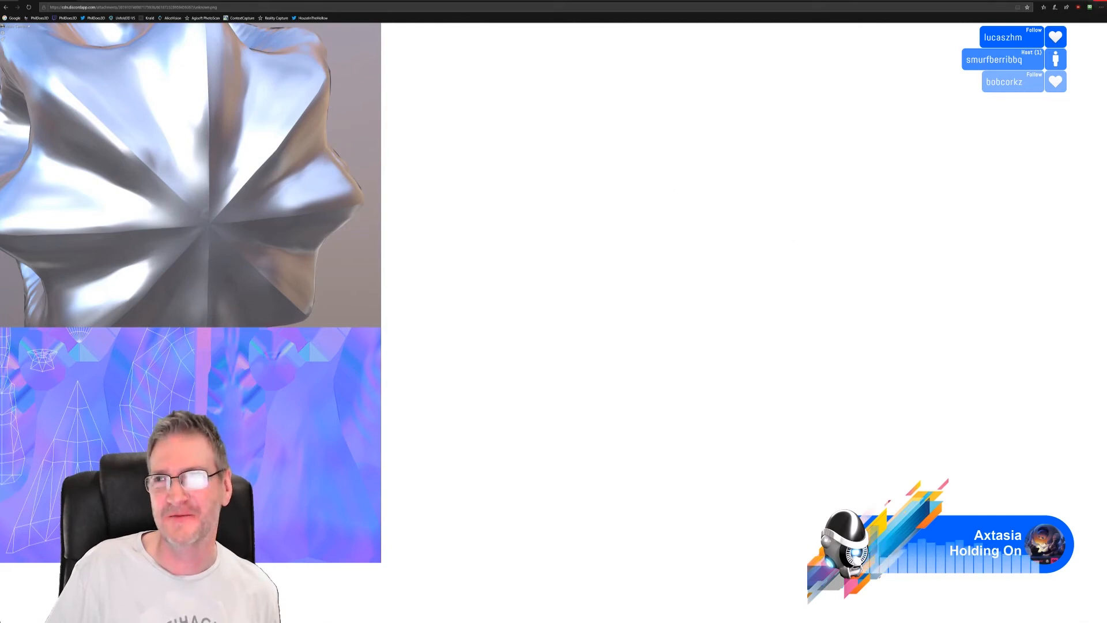
click(1101, 1)
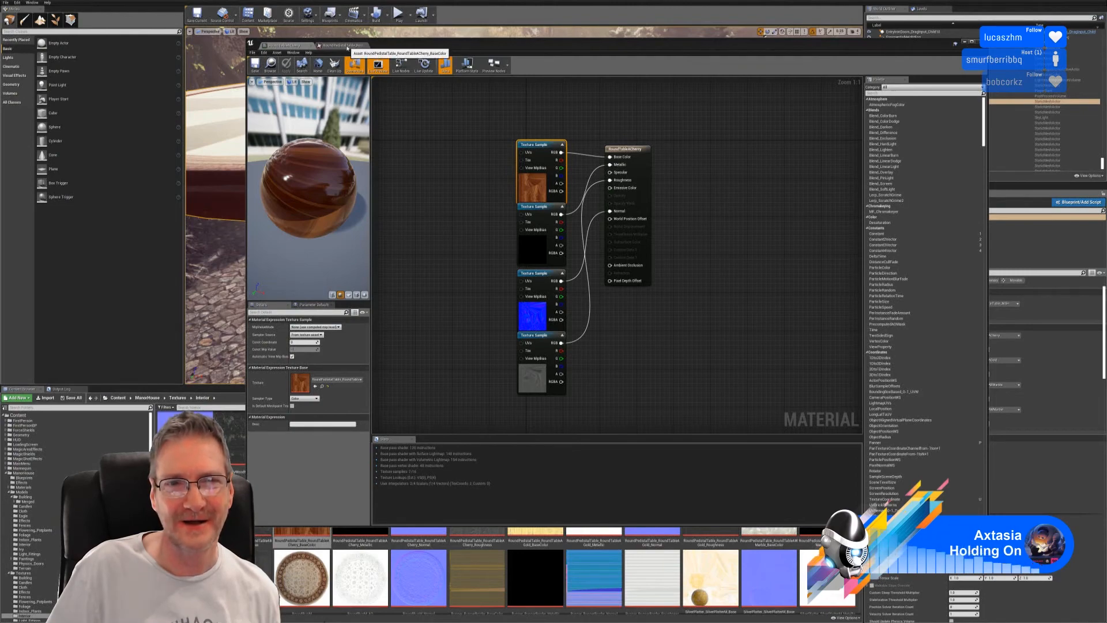
Put away the cherry material and texture editors and switch to 3ds Max.
click(344, 46)
click(964, 42)
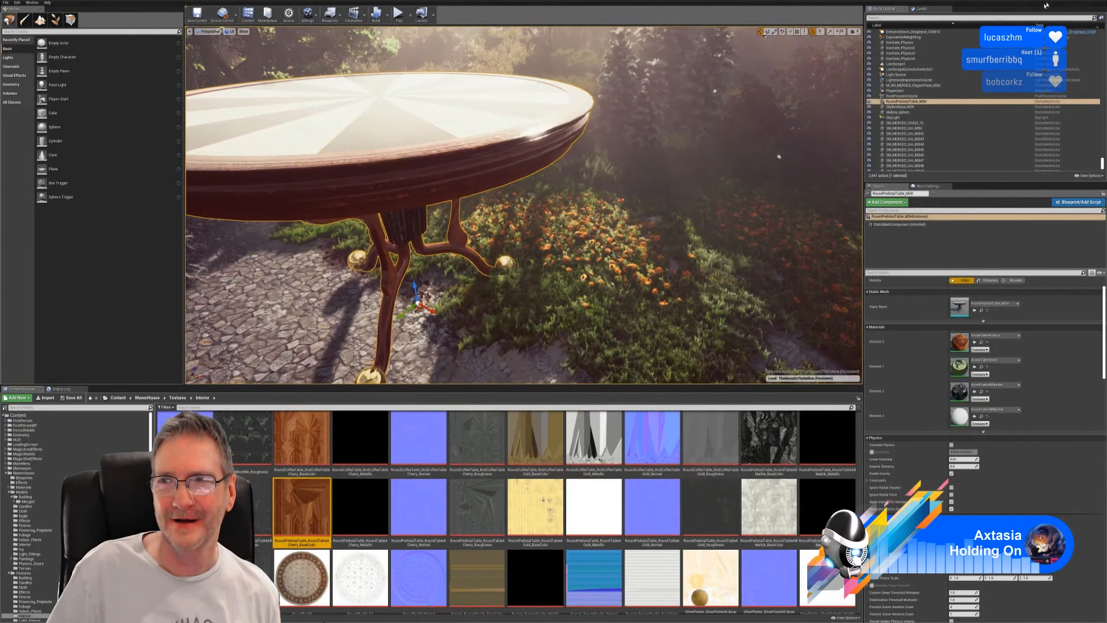
click(1074, 3)
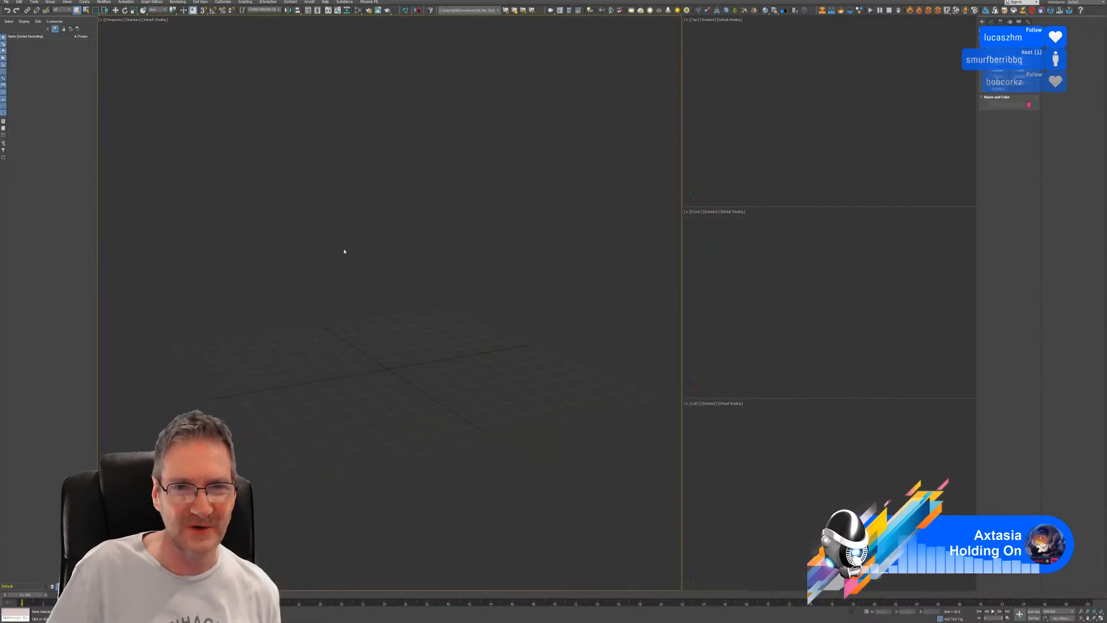
Import the round pedestal table FBX from the new Desktop folder into the empty scene with the default import settings.
click(6, 2)
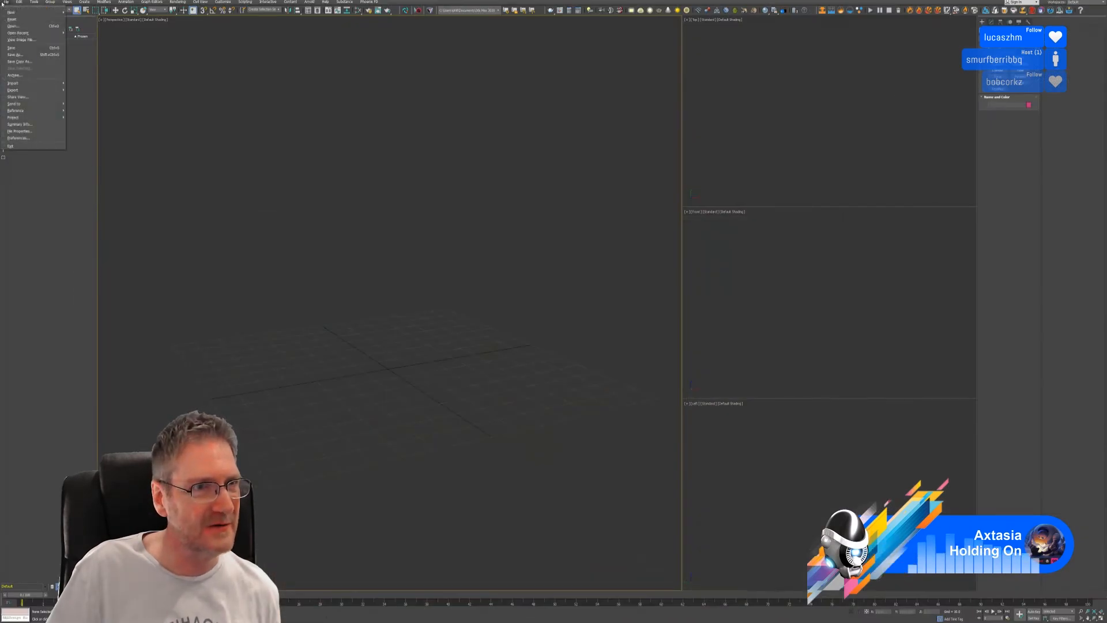
mouse_move(35, 83)
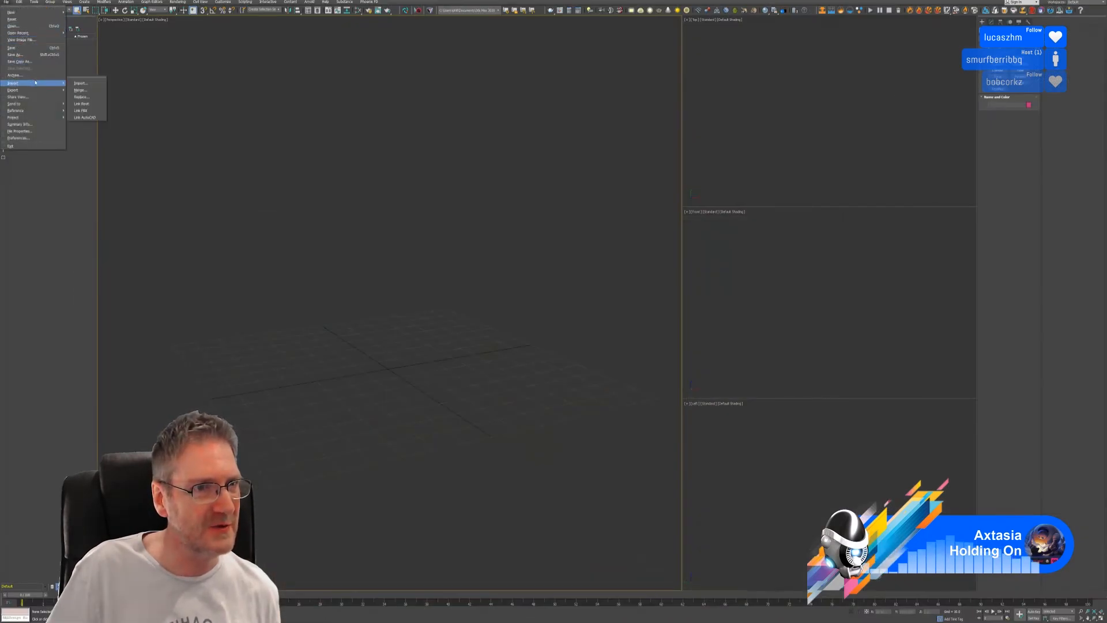
click(89, 85)
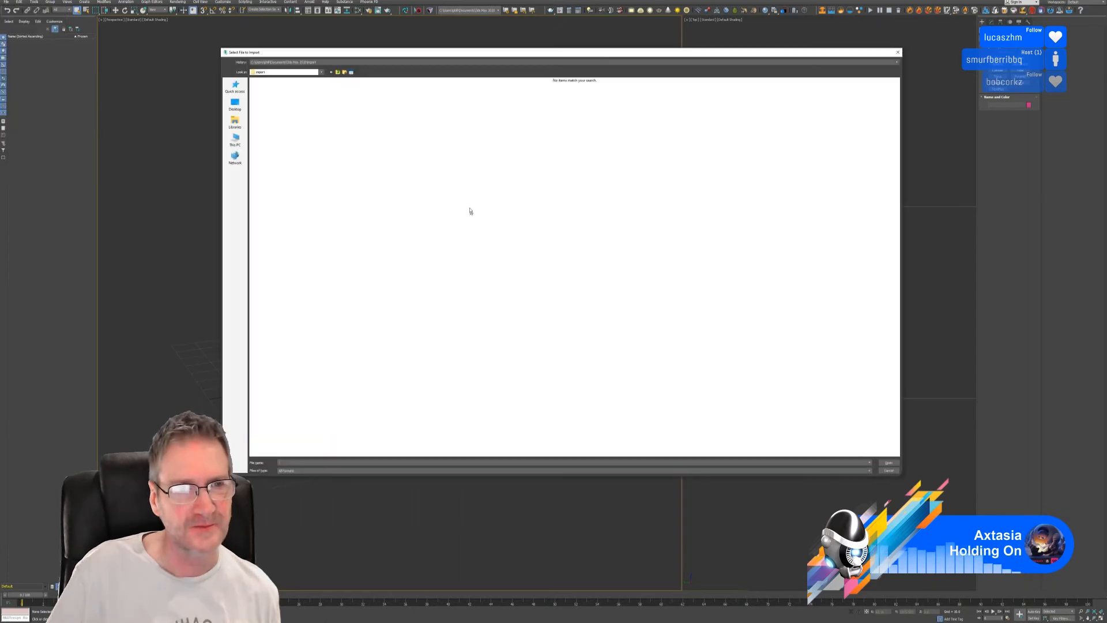
click(238, 109)
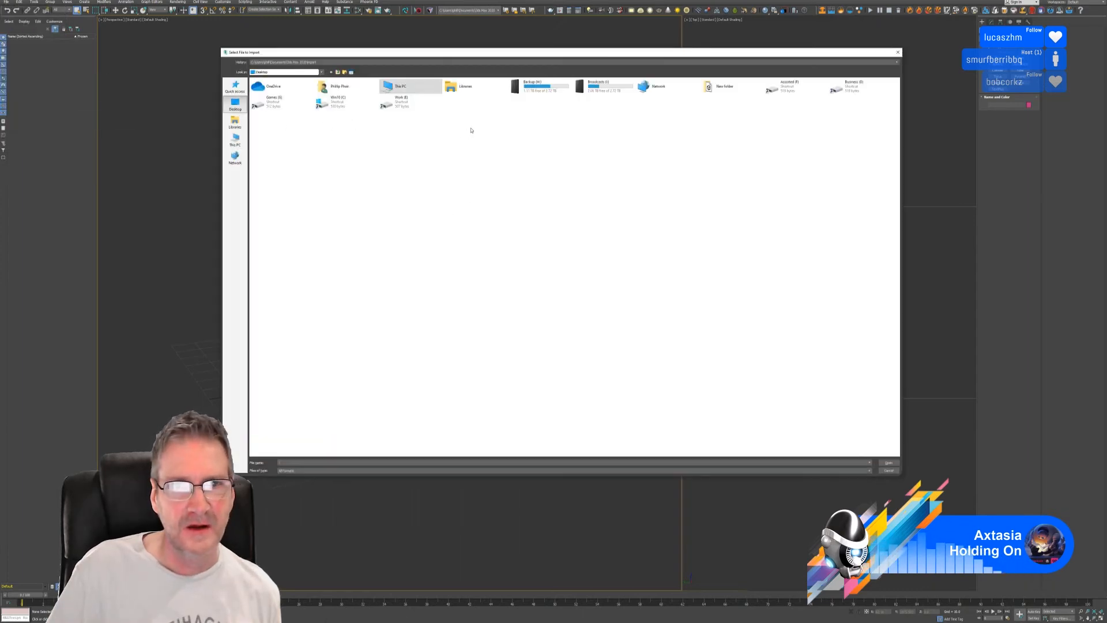
double_click(718, 88)
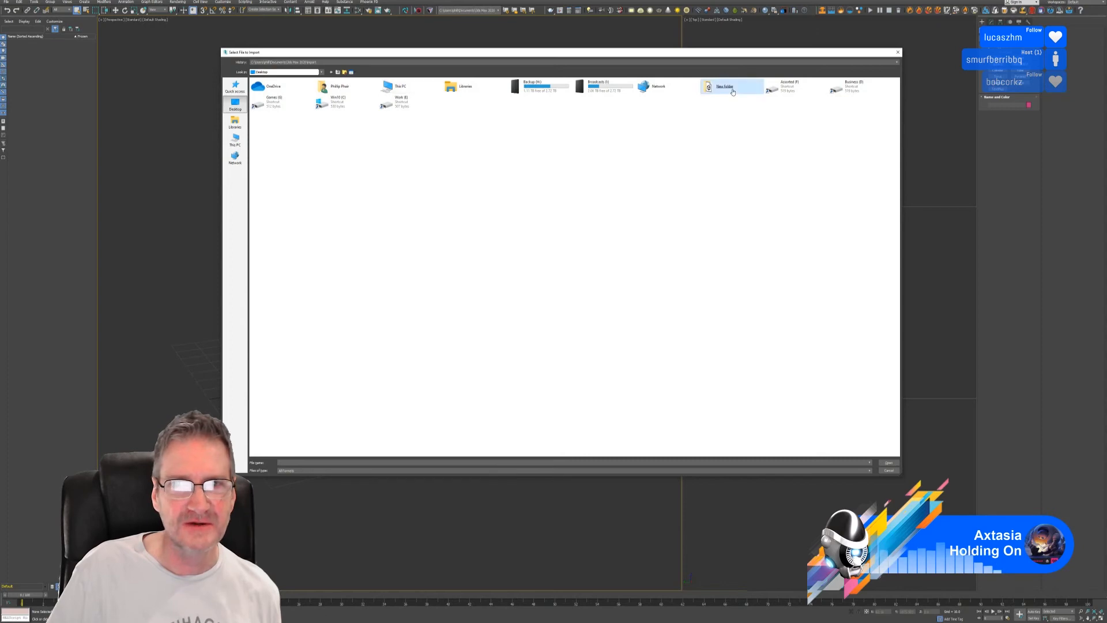
click(265, 95)
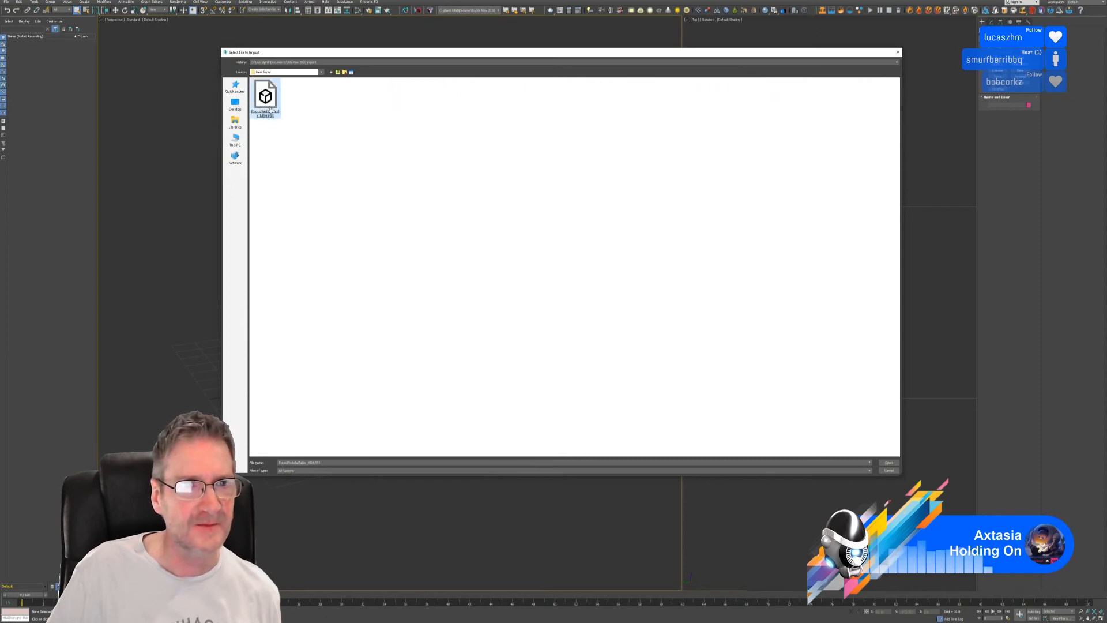
key(Return)
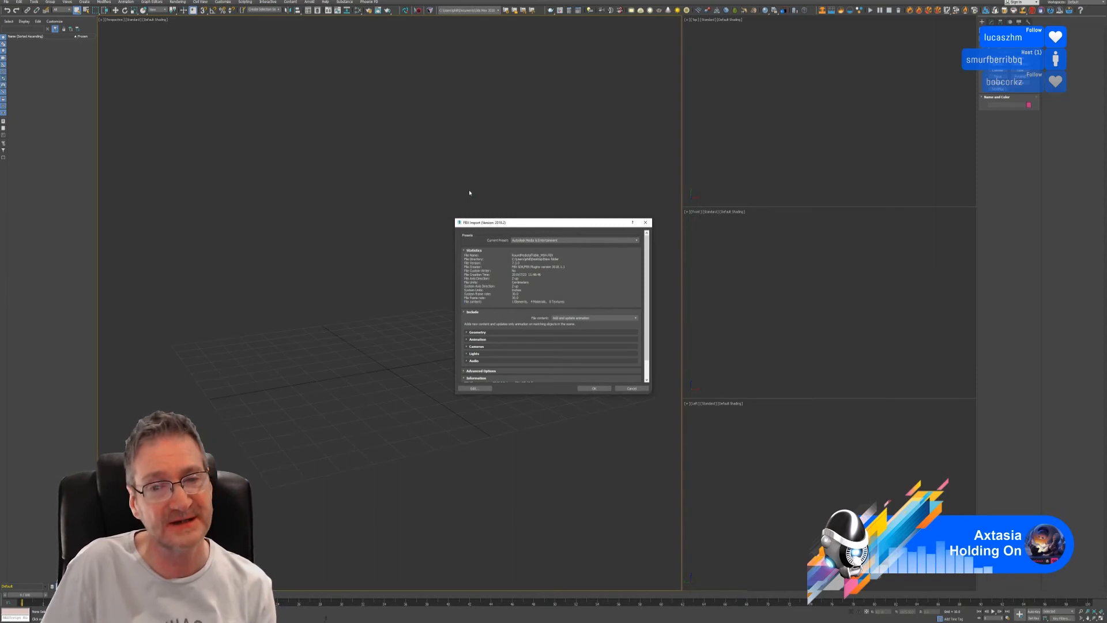
click(590, 391)
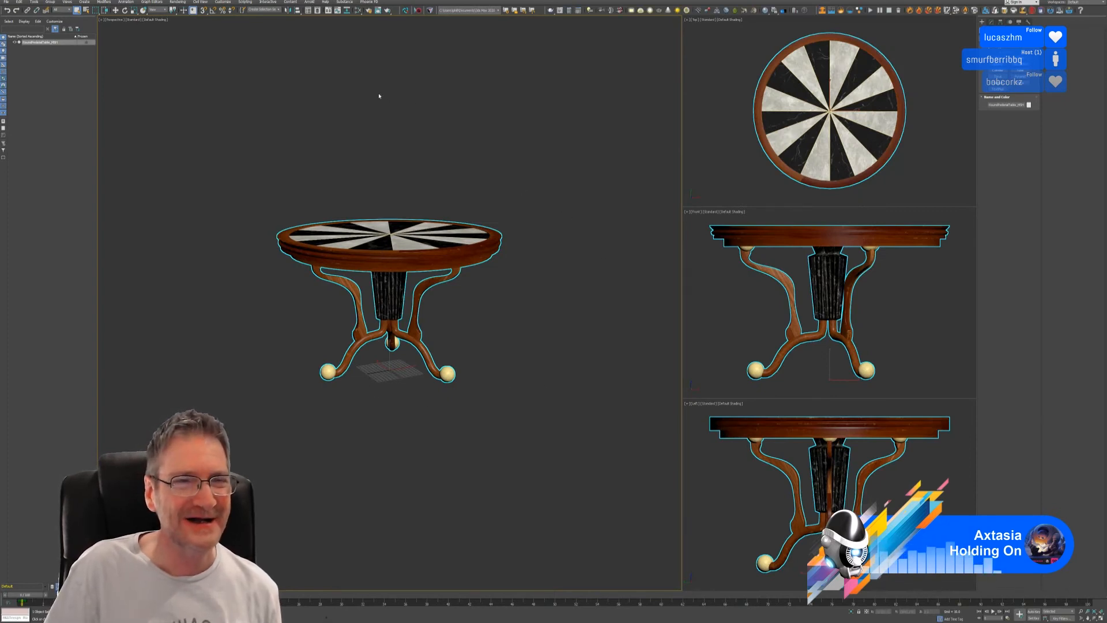
Scale the imported round pedestal table uniformly to 20 percent twice in succession.
click(134, 10)
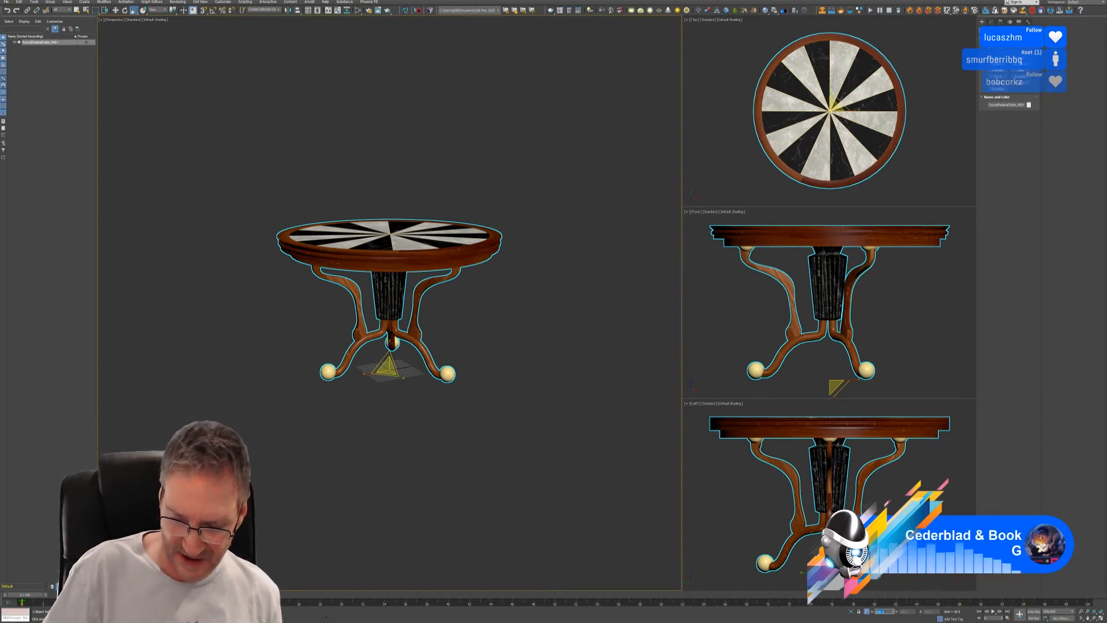
text(20)
key(Return)
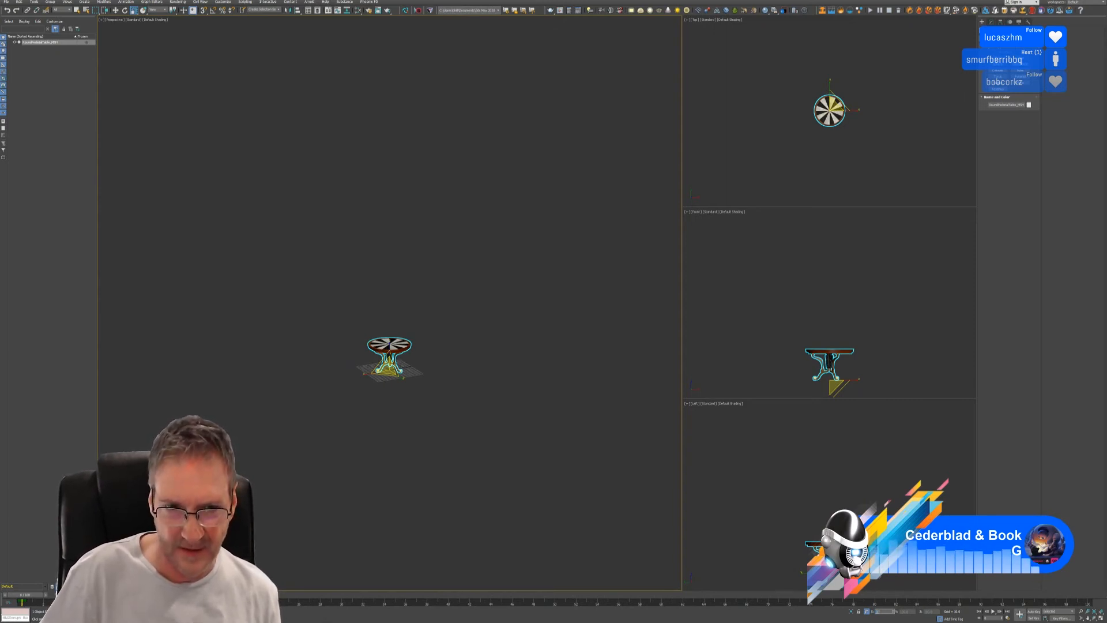
key(Return)
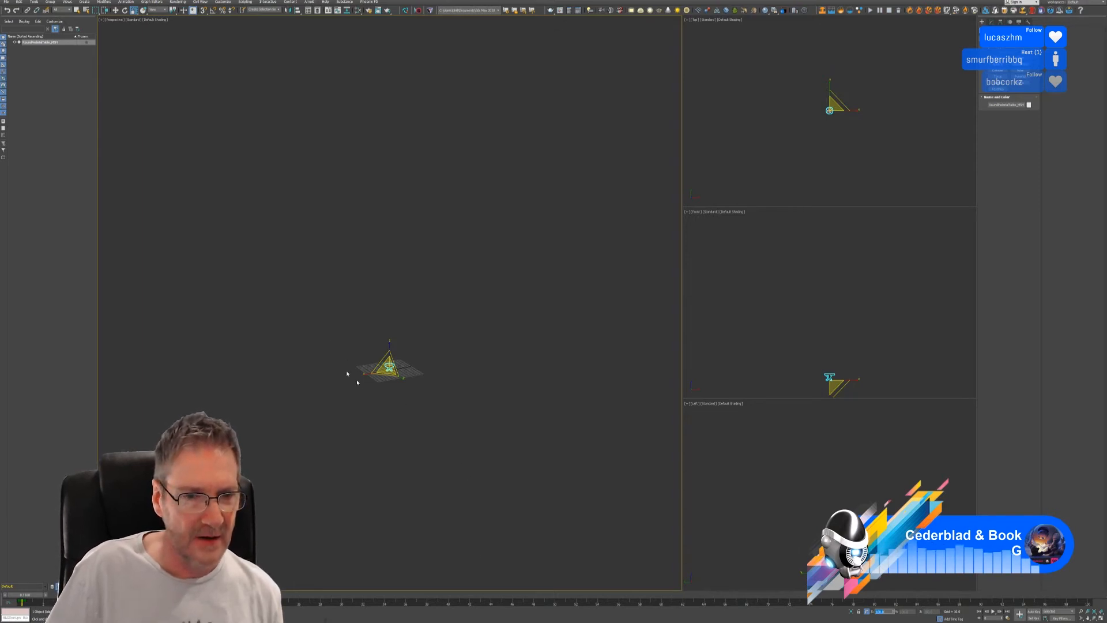
scroll(385, 380, up, 10)
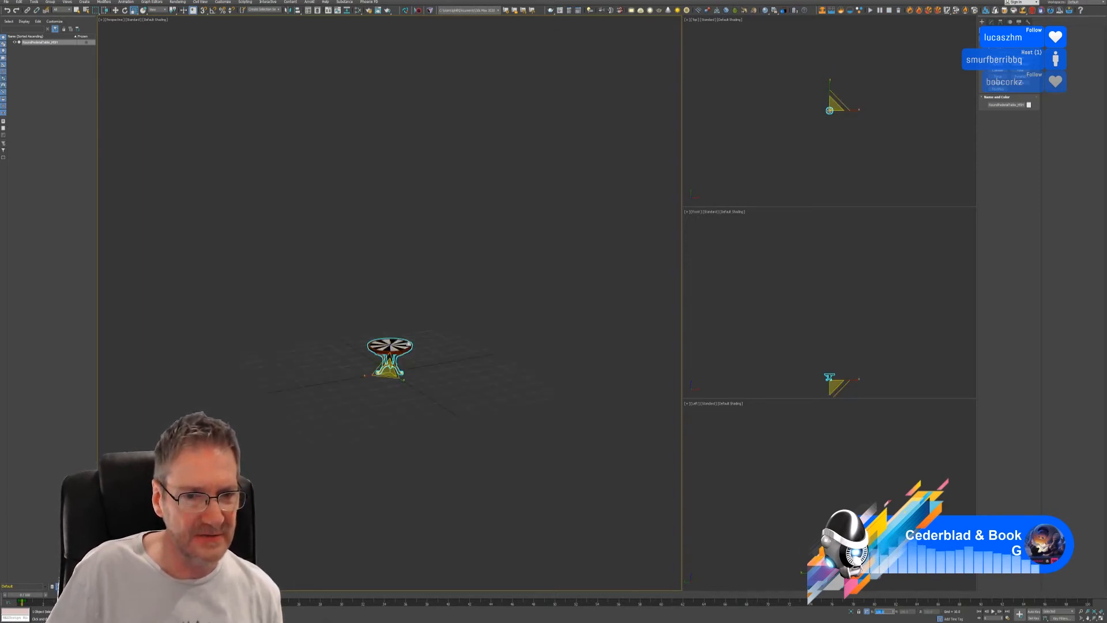
scroll(392, 374, up, 4)
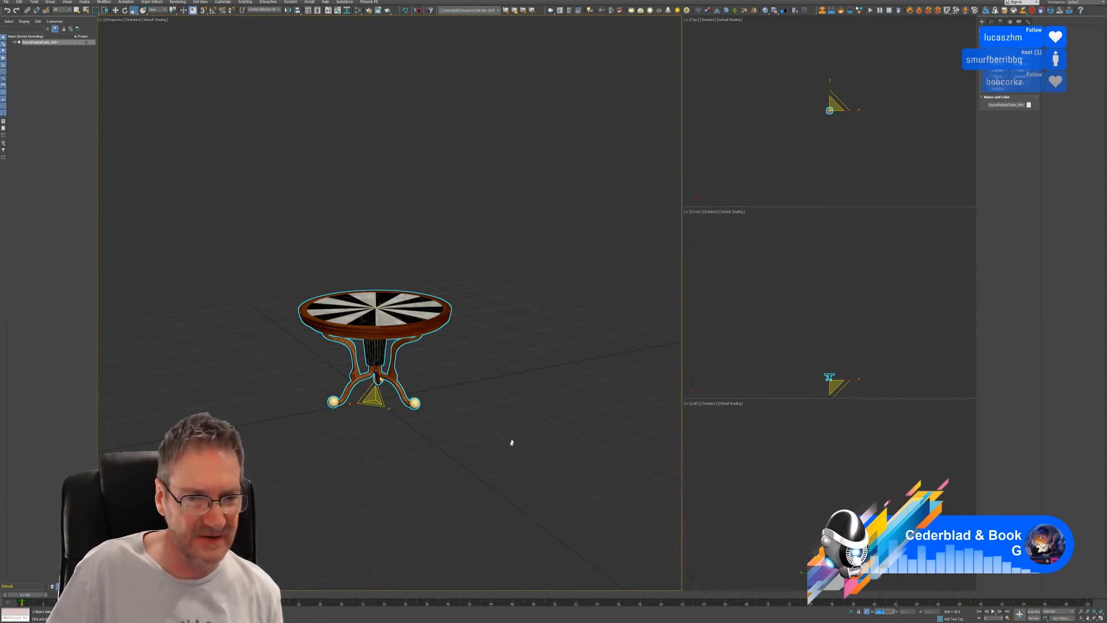
mouse_move(502, 341)
middle_down()
mouse_move(522, 323)
mouse_move(507, 265)
mouse_move(528, 303)
mouse_move(526, 350)
mouse_move(492, 356)
middle_up()
scroll(525, 356, down, 3)
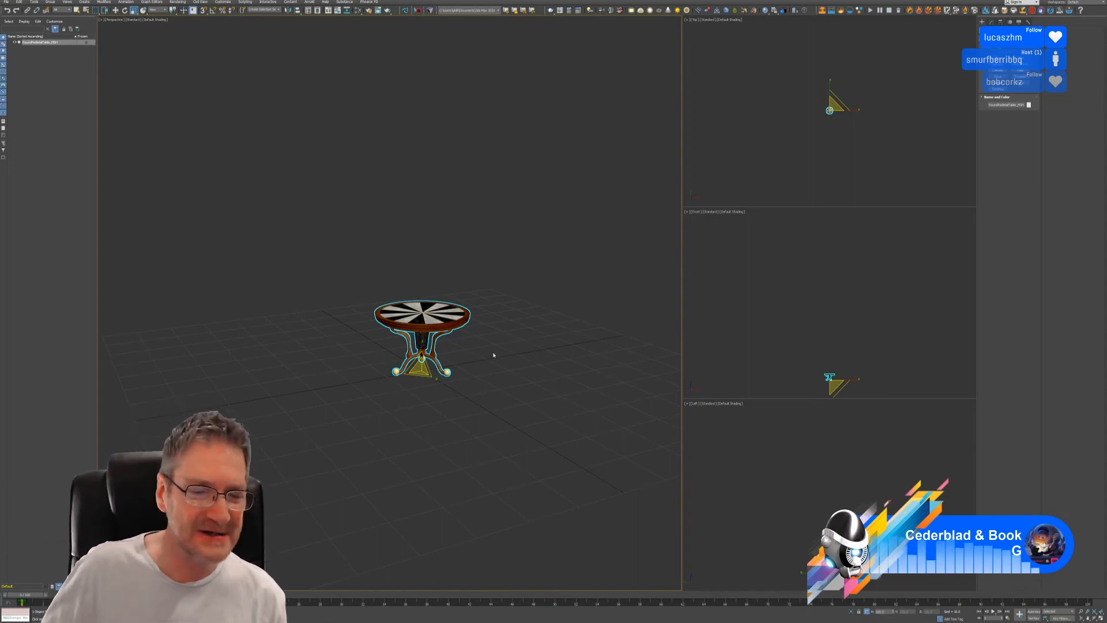
scroll(488, 355, up, 3)
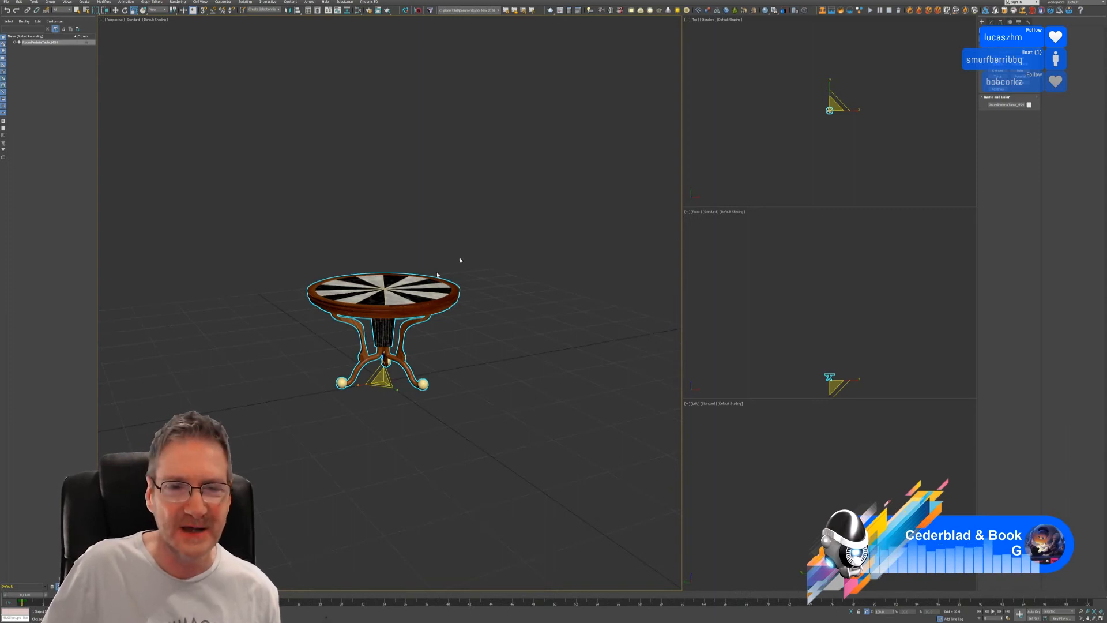
Switch to the Unreal Editor, examine the placed round pedestal table from several angles, and return to 3ds Max.
click(326, 620)
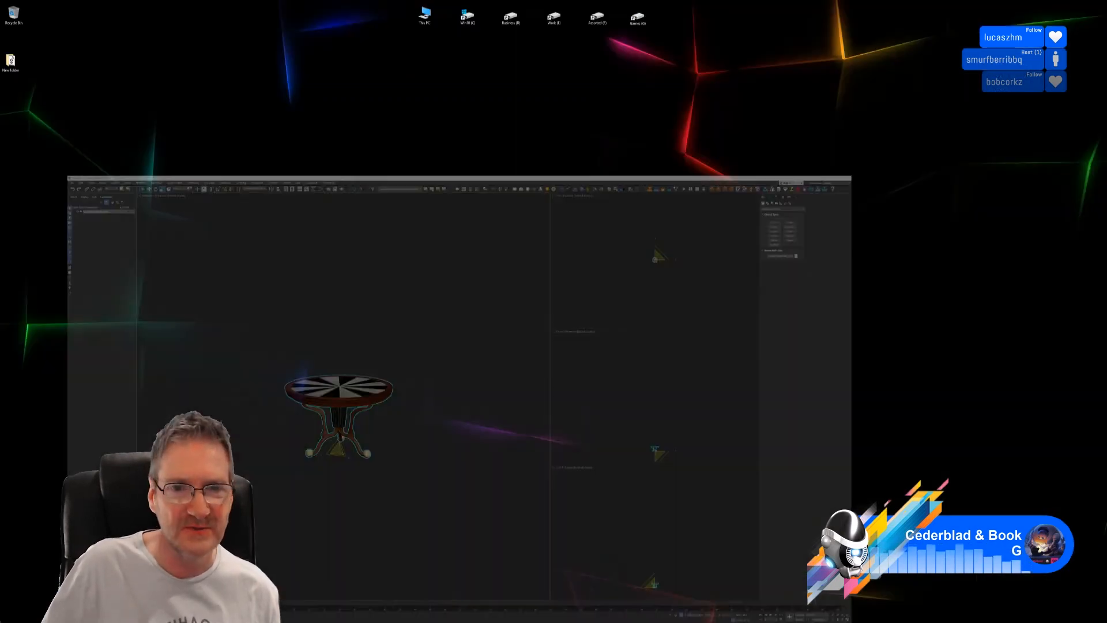
click(324, 620)
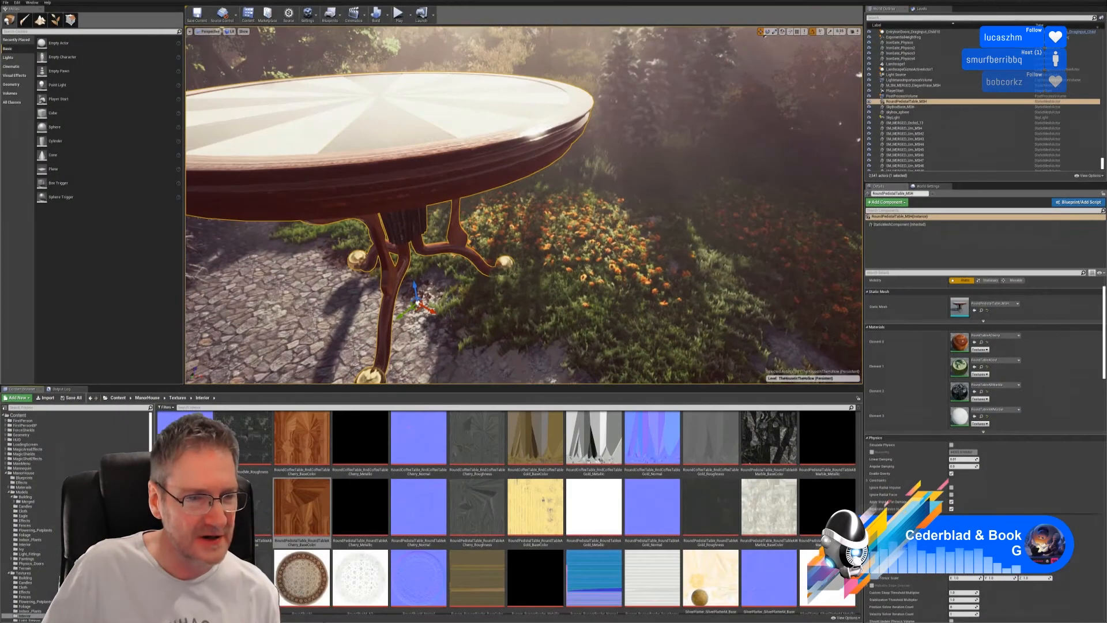
right_drag(592, 257, 704, 256)
right_drag(293, 169, 207, 167)
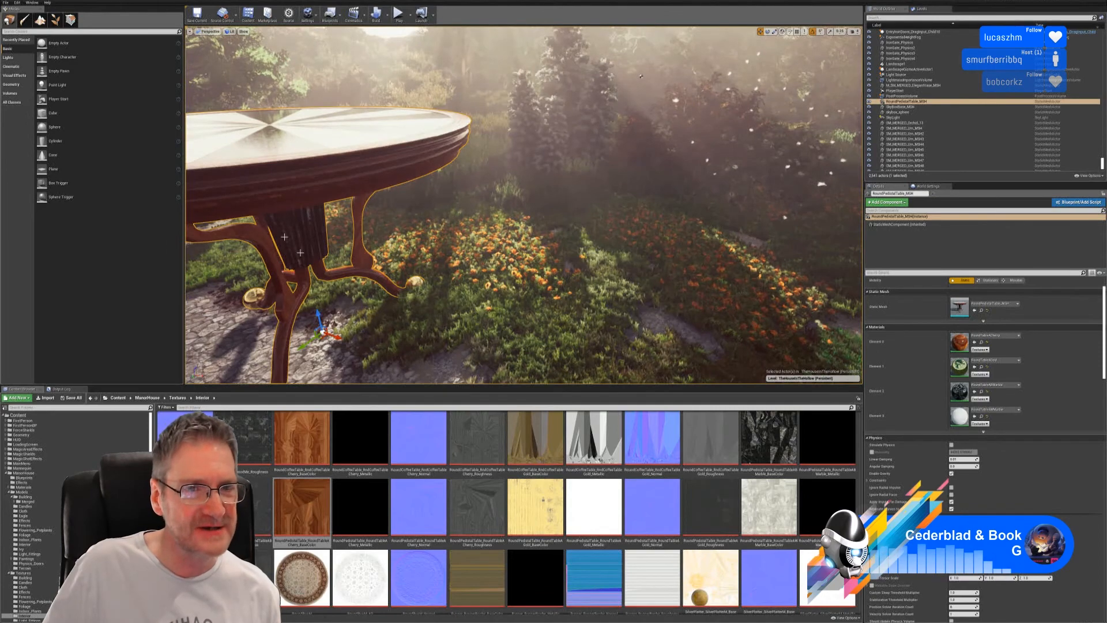
right_drag(293, 169, 245, 192)
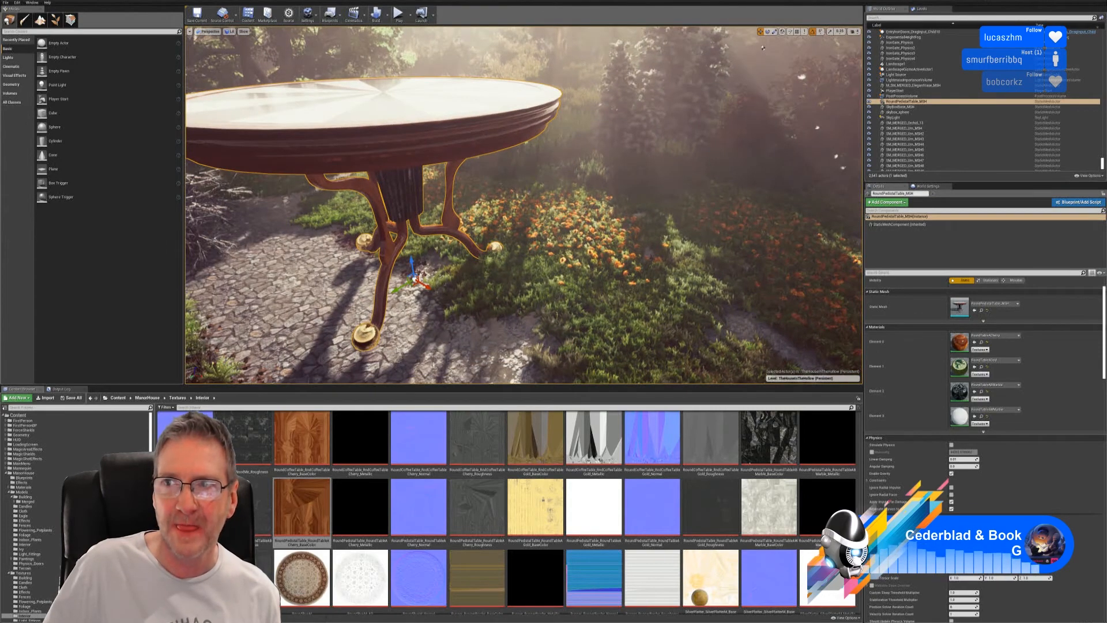
key(super+d)
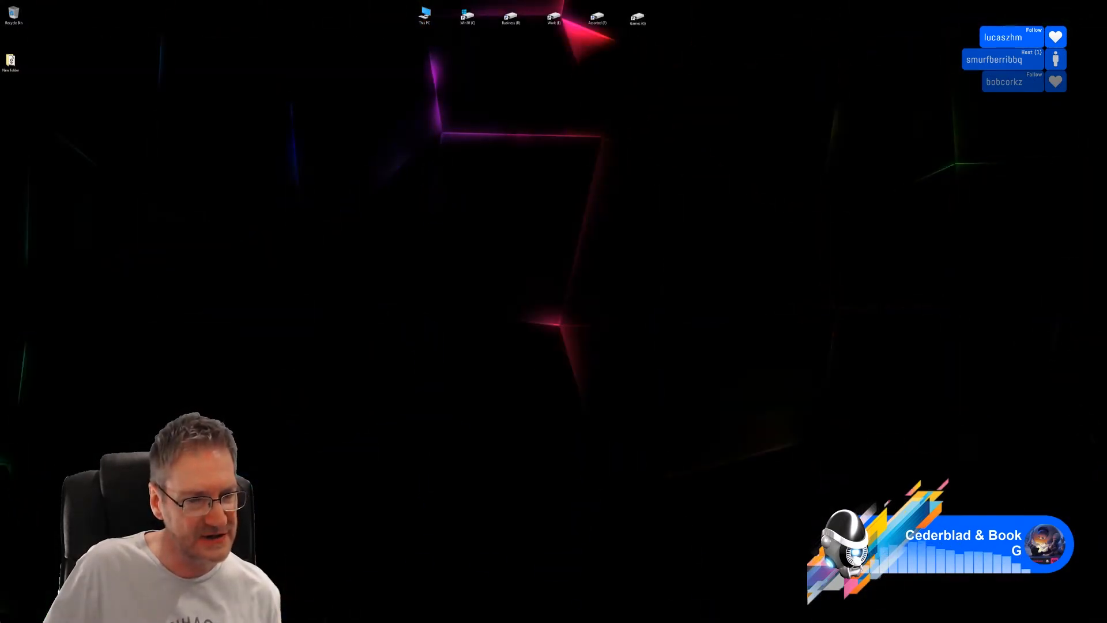
click(273, 622)
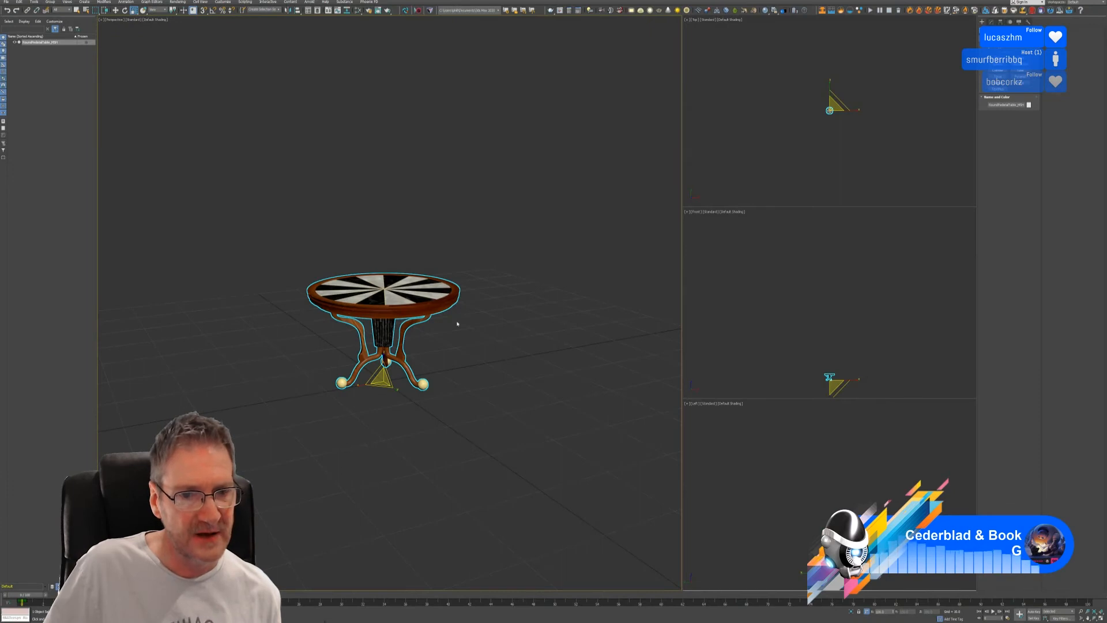
Start exporting the scaled table and choose New Folder on the Desktop as the destination.
scroll(467, 320, down, 6)
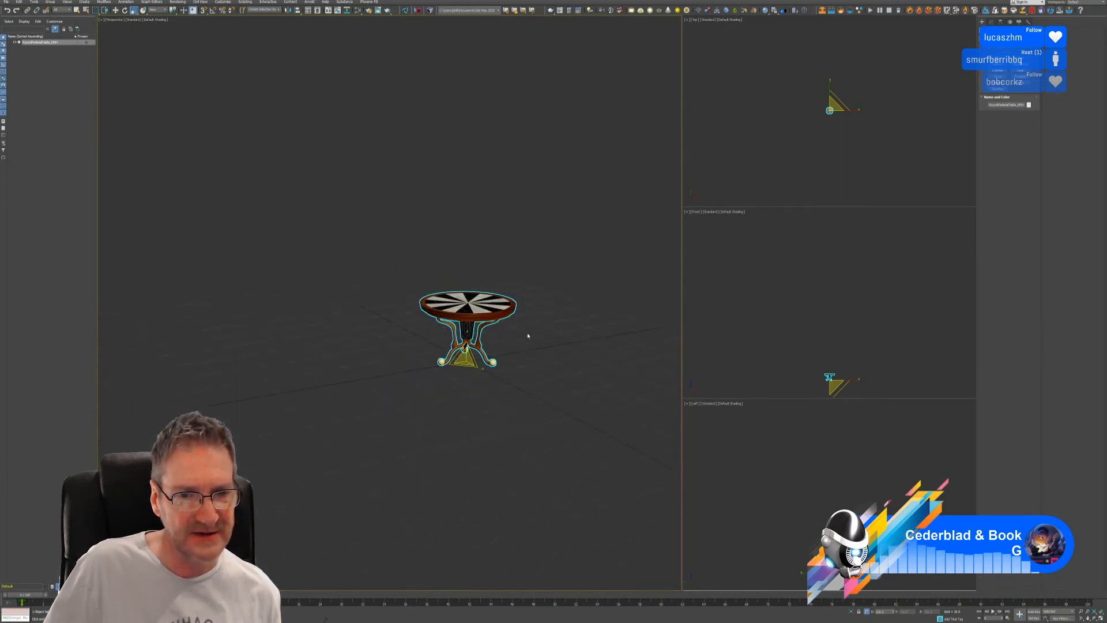
middle_drag(523, 336, 466, 324)
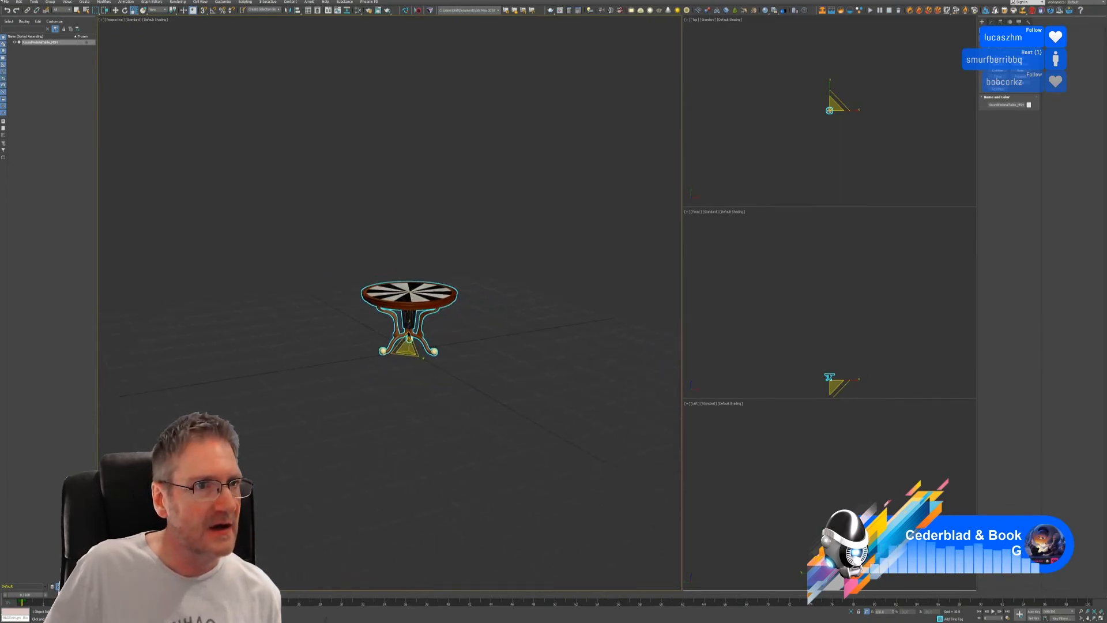
click(6, 2)
mouse_move(26, 85)
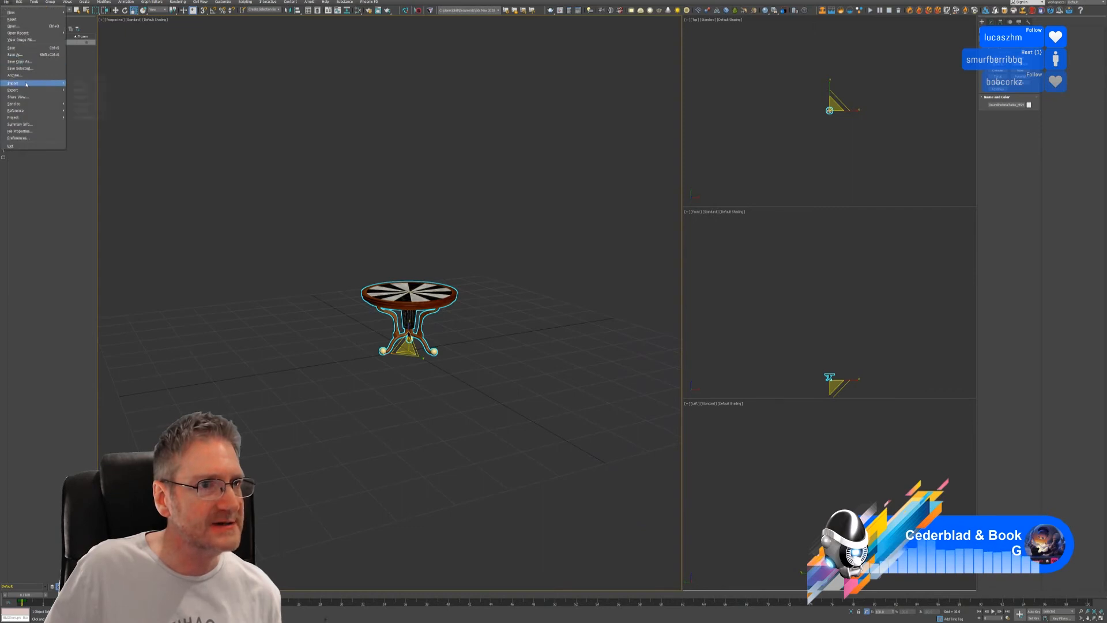
click(92, 98)
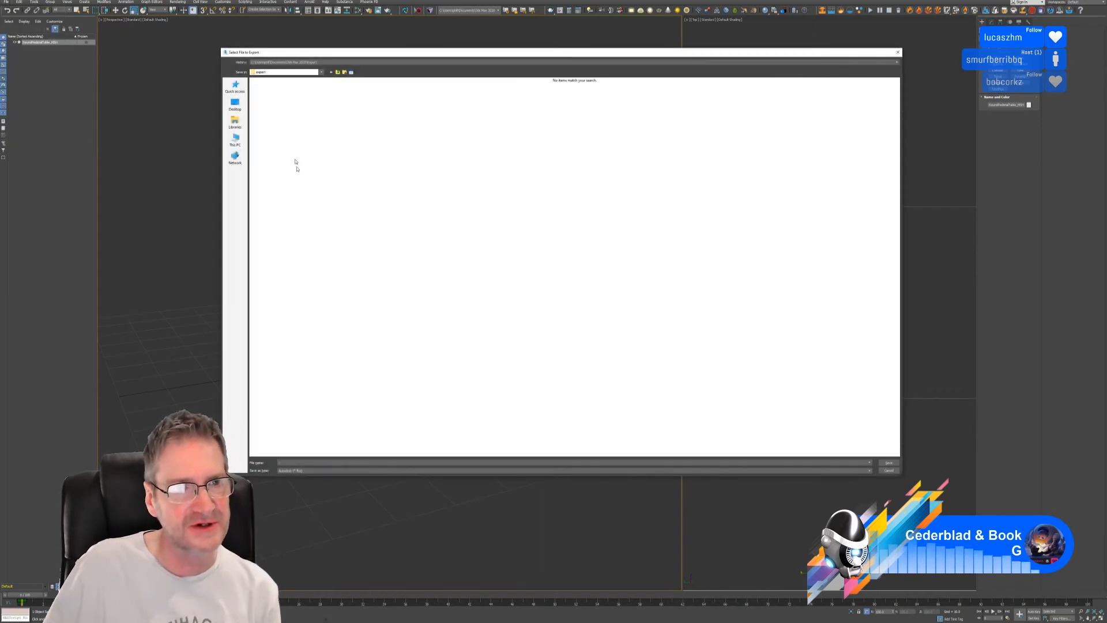
click(235, 104)
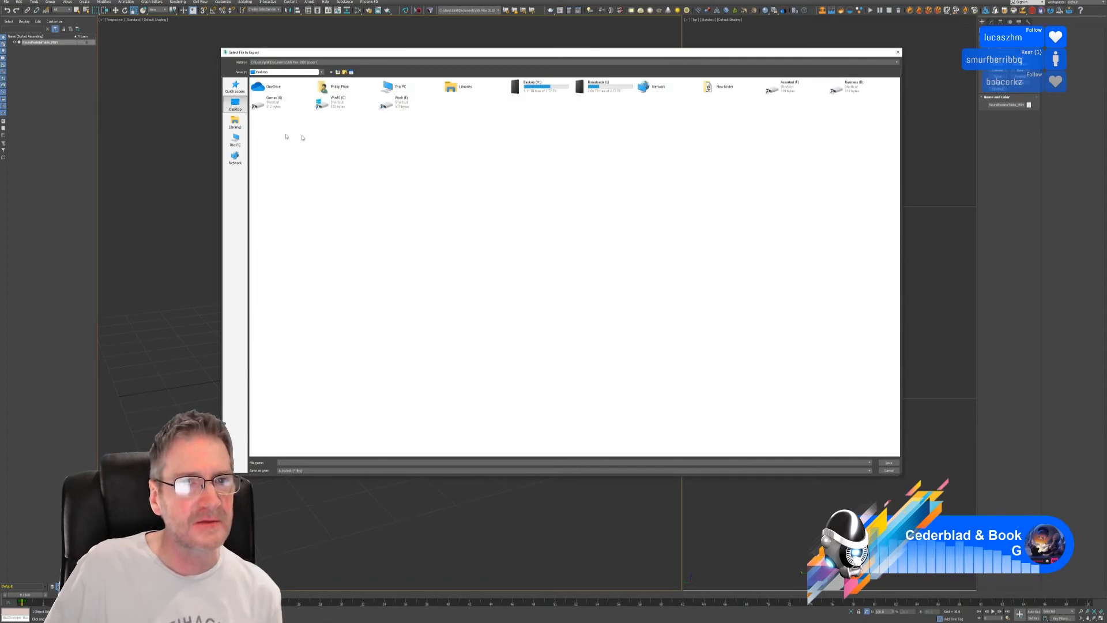
click(722, 88)
click(722, 89)
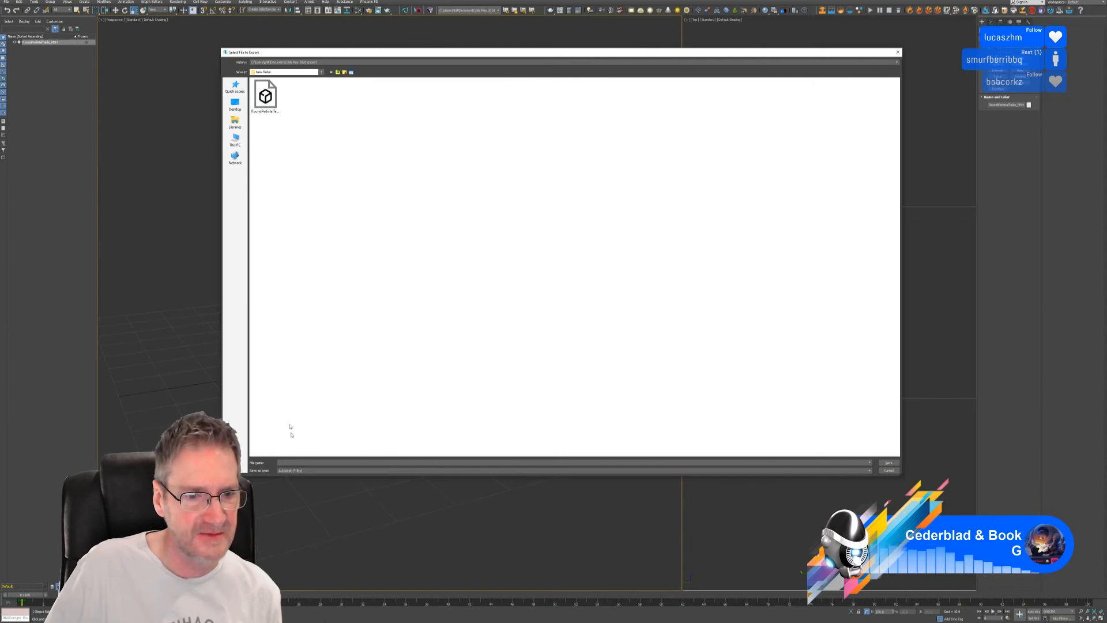
Reuse the existing table FBX file name with its ending changed to TEST, and export with the default FBX settings.
click(266, 97)
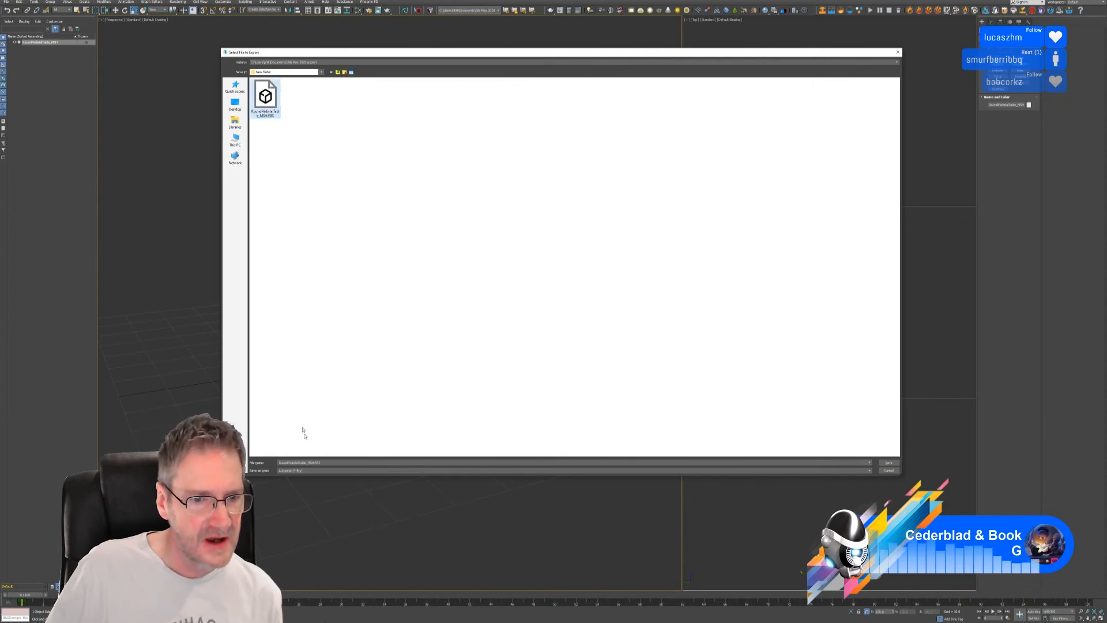
click(328, 463)
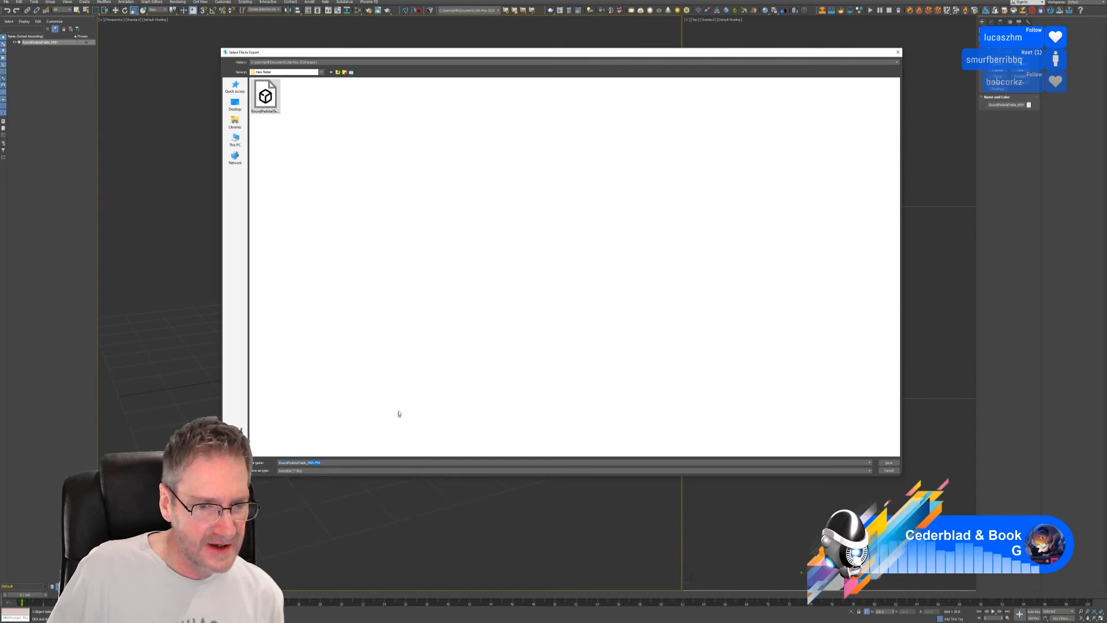
text(TEST)
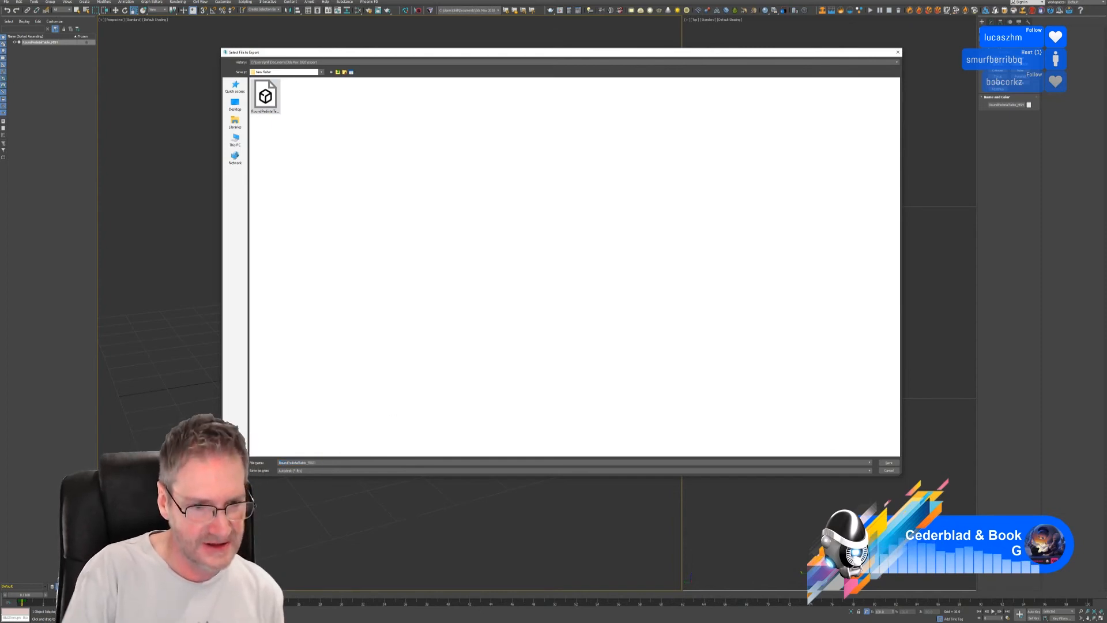
click(886, 462)
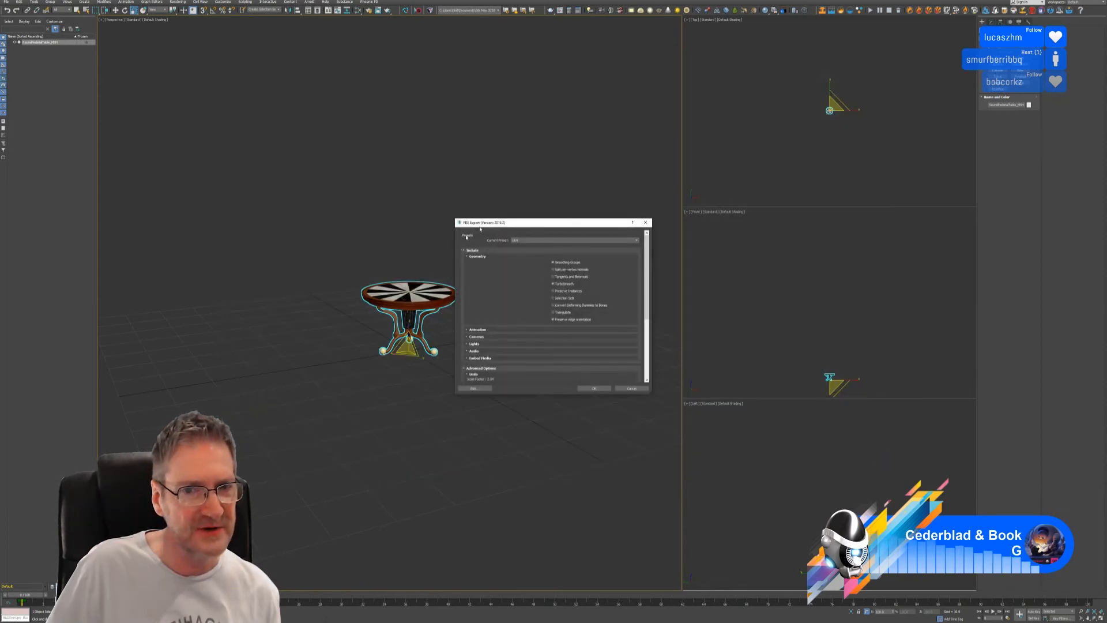
click(590, 387)
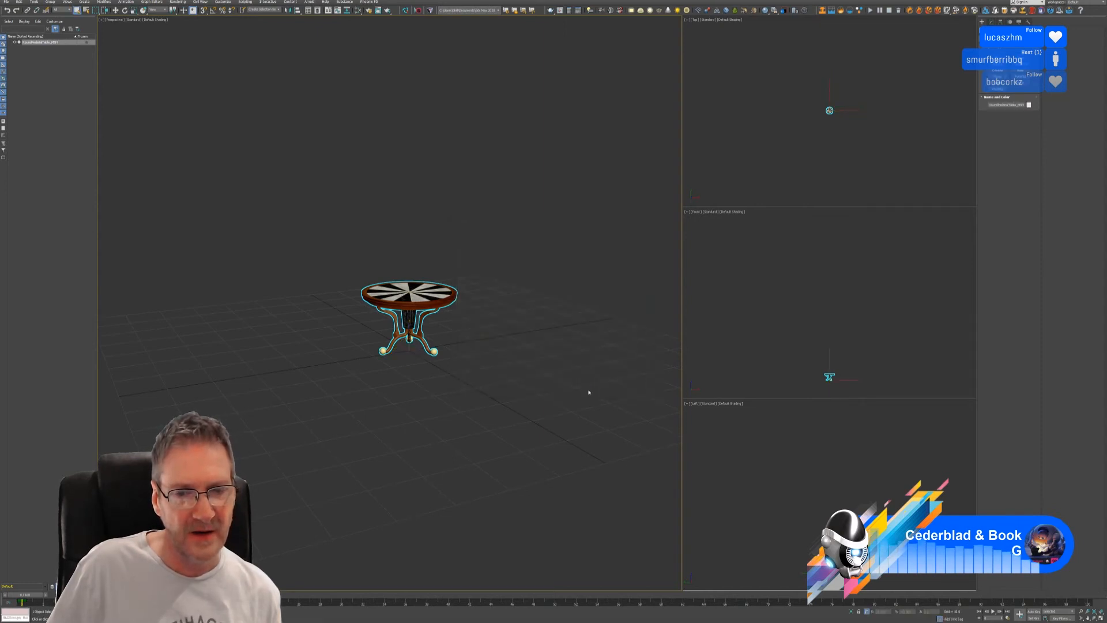
Switch to the Unreal Editor, save all, and delete the merged round pedestal table's material and three baked textures from the Merged folder.
key(super+d)
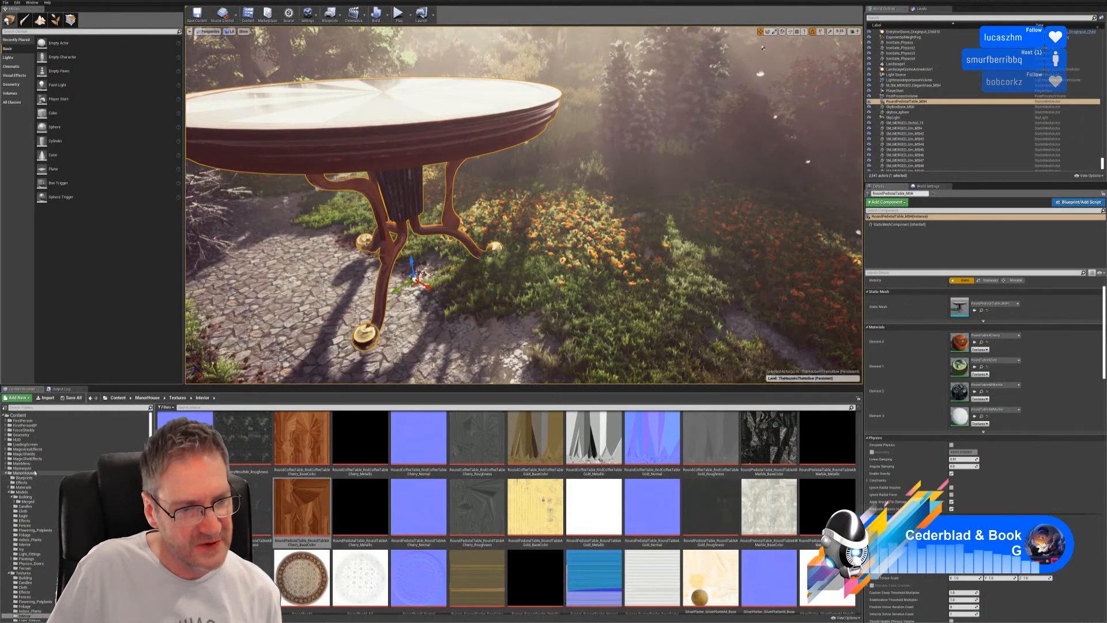
click(29, 501)
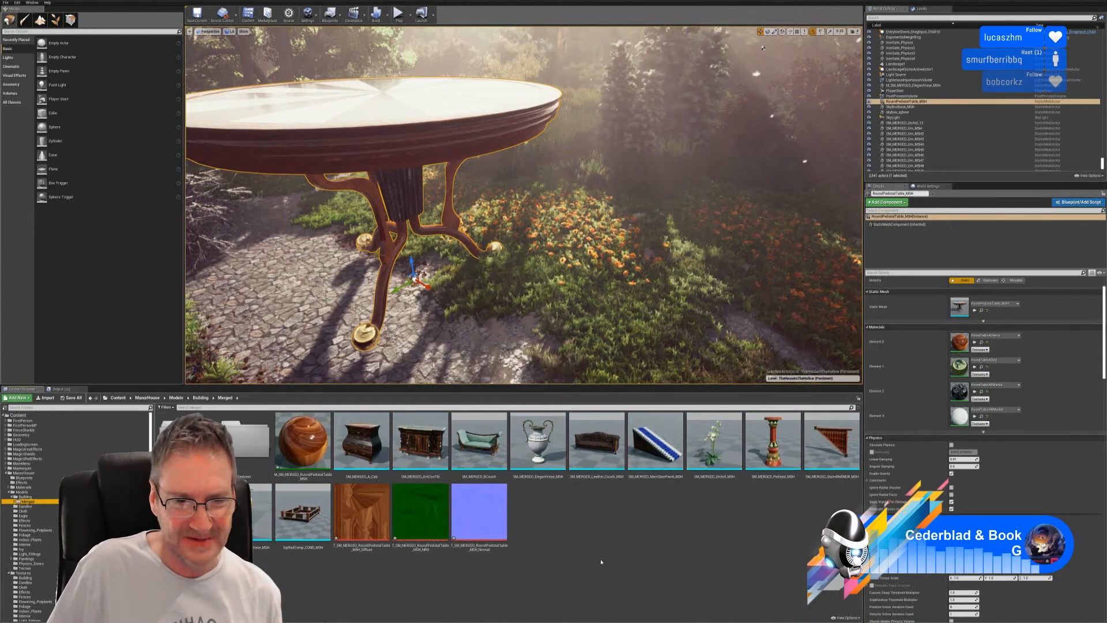
click(601, 561)
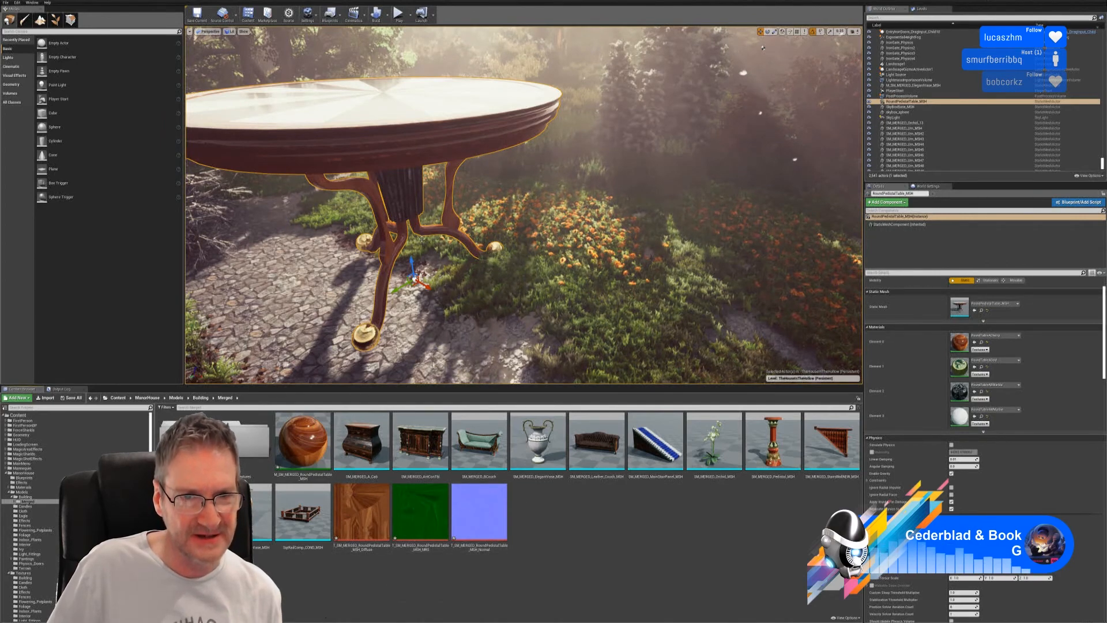
click(303, 441)
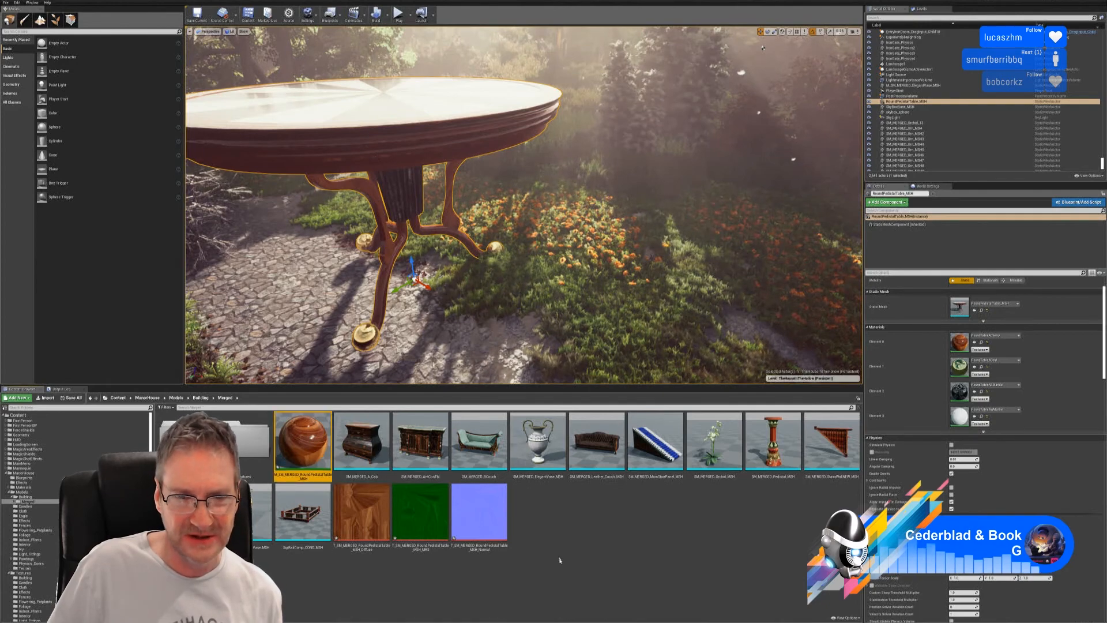
ctrl+click(362, 512)
ctrl+click(420, 512)
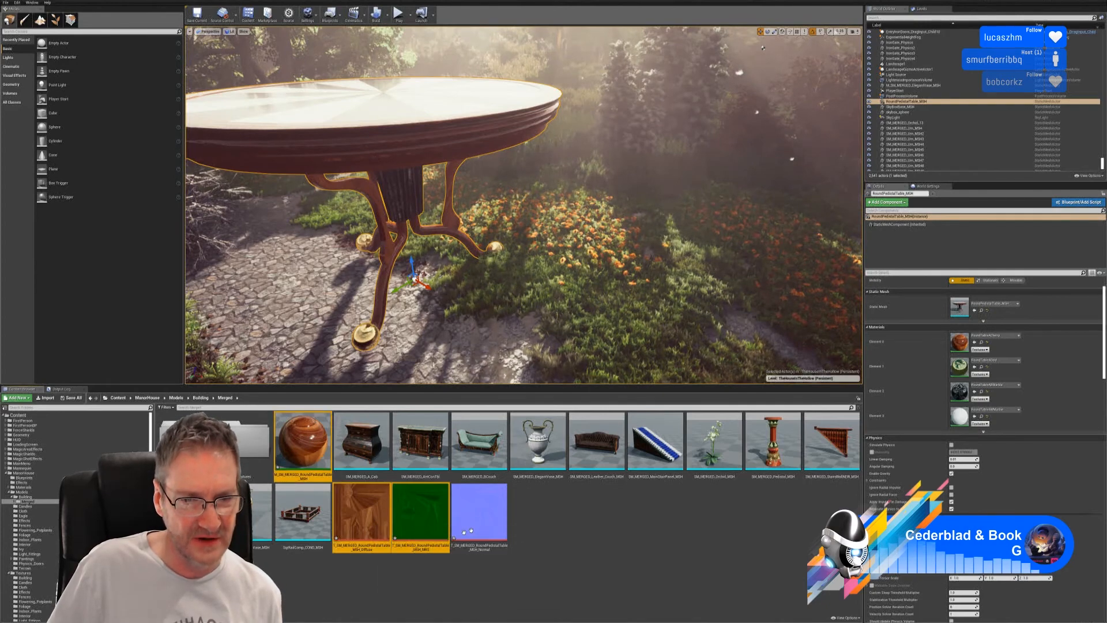
ctrl+click(471, 530)
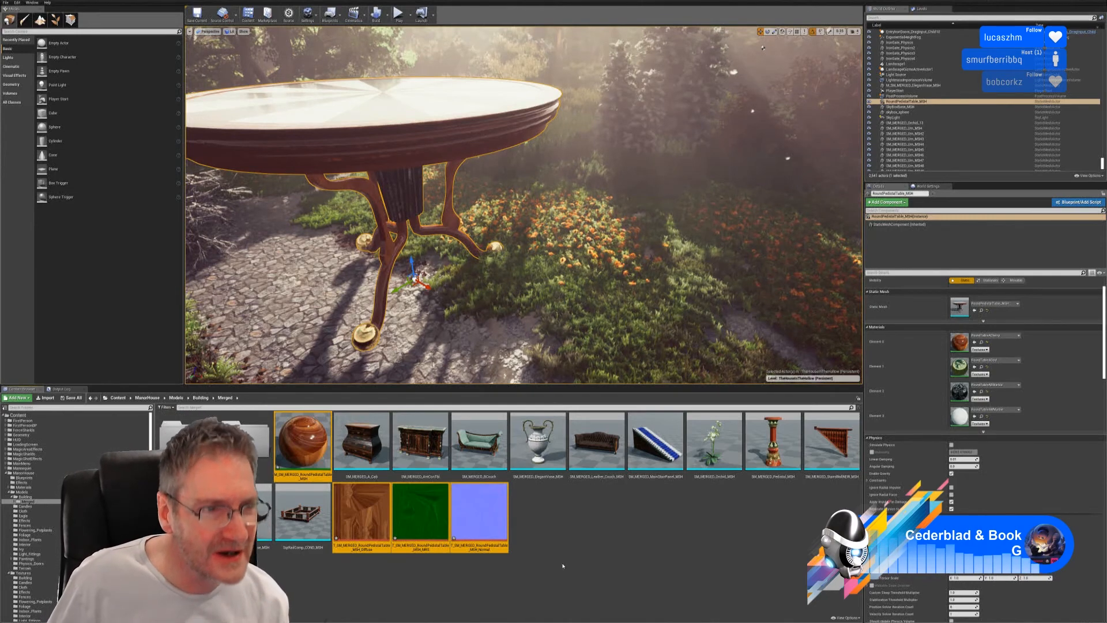
click(5, 5)
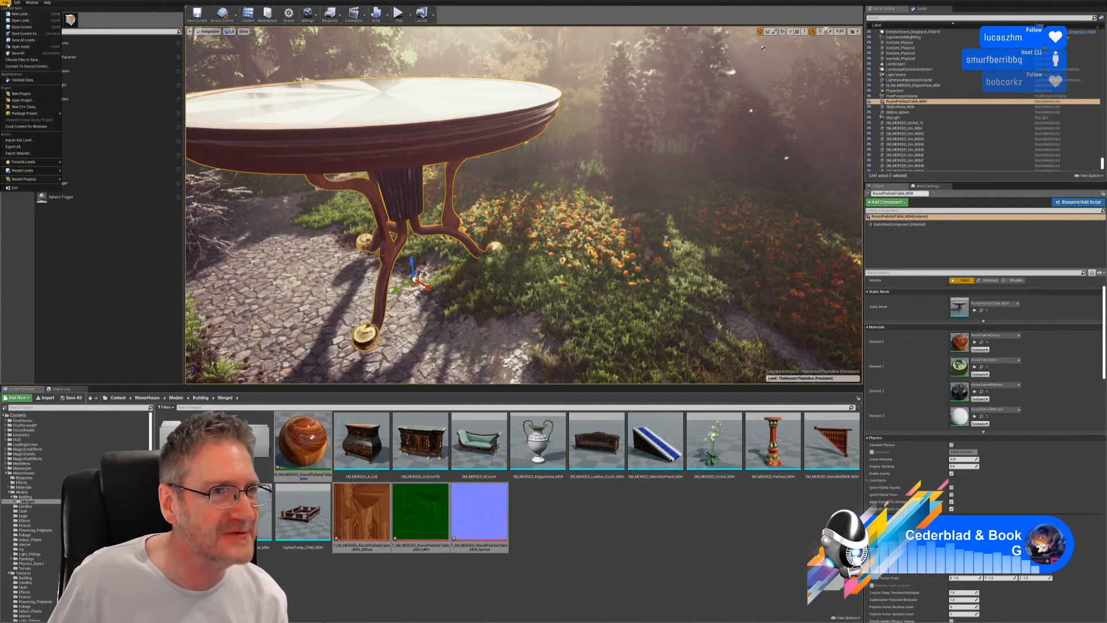
click(21, 53)
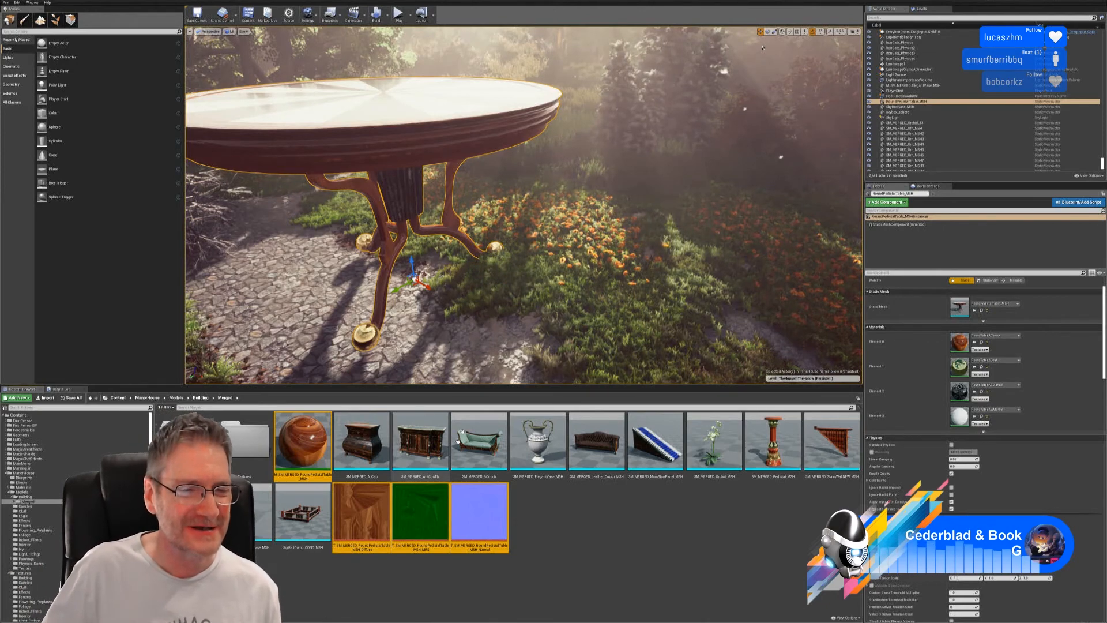
right_click(322, 443)
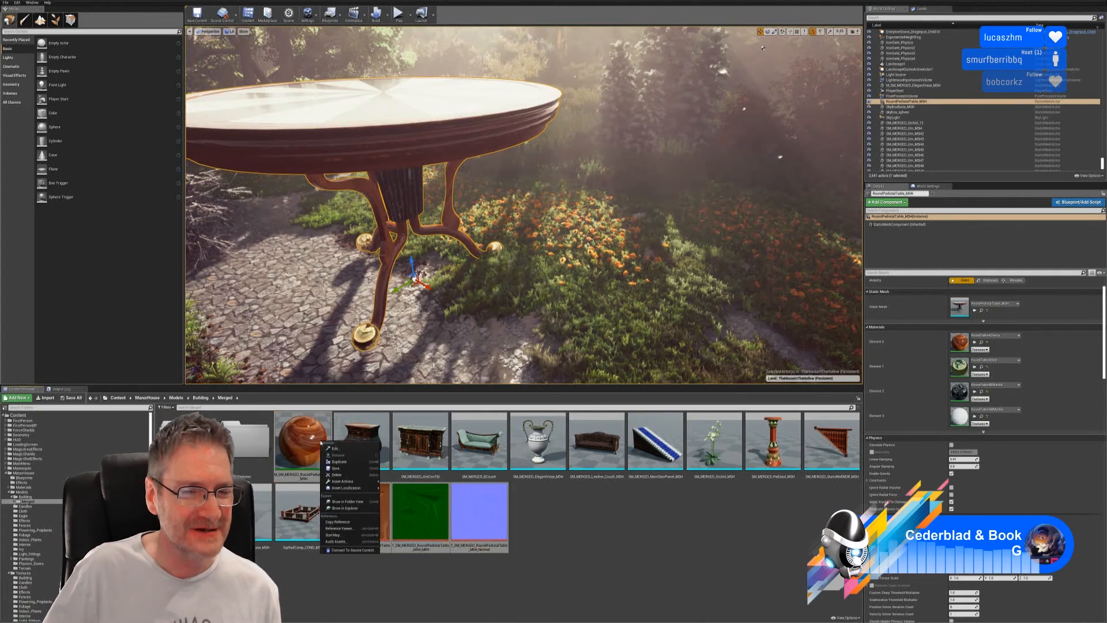
click(352, 474)
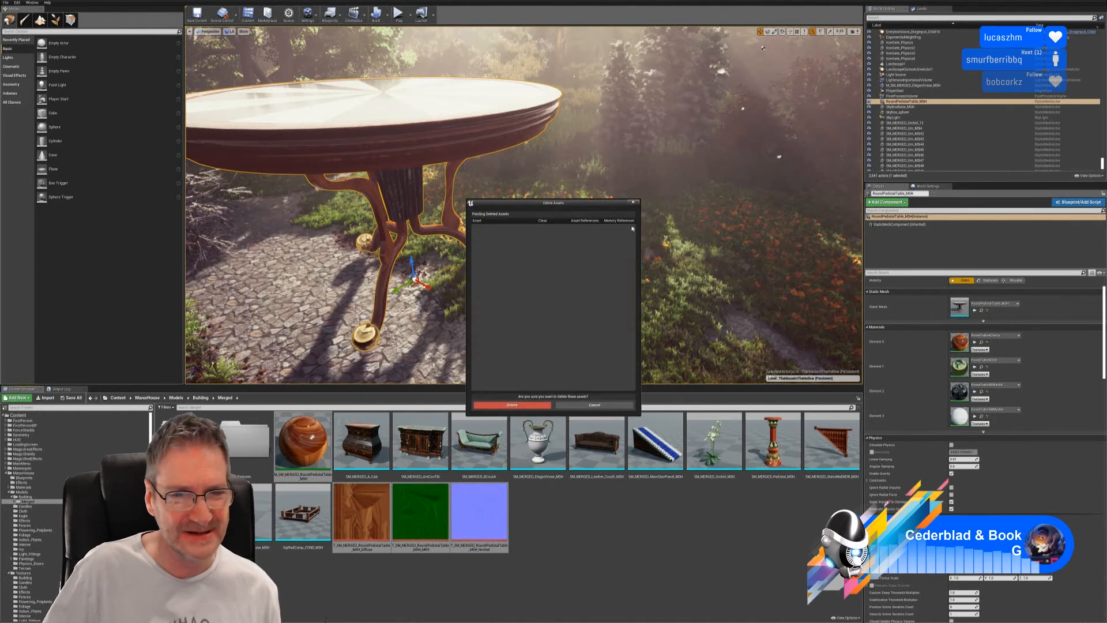
click(516, 405)
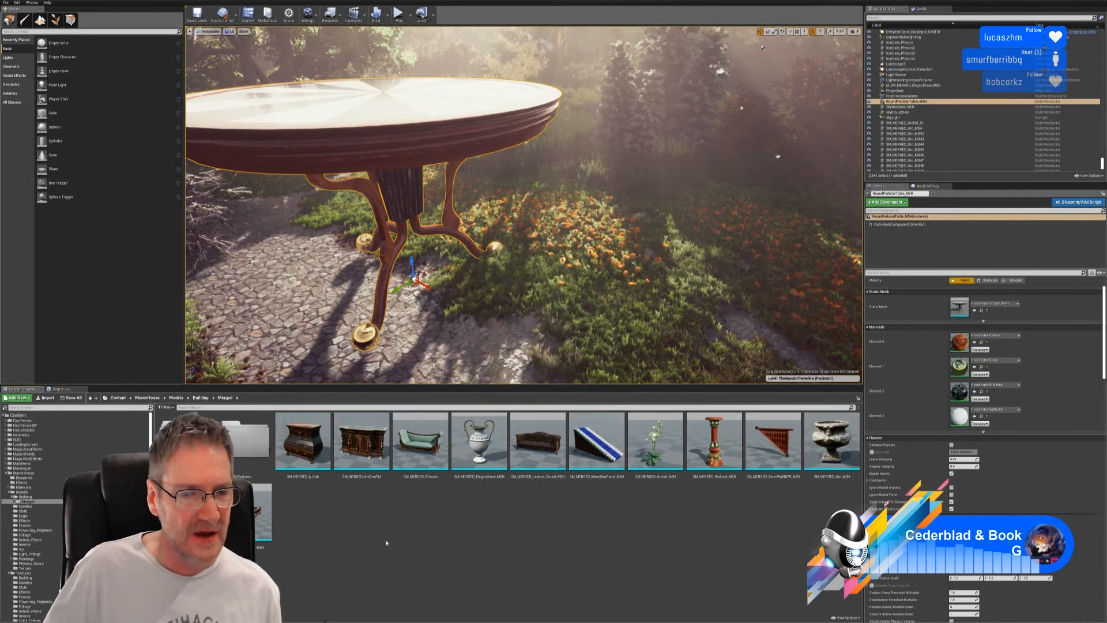
Import the TEST version of the round pedestal table FBX into the Merged folder with the default import options.
click(49, 398)
double_click(282, 165)
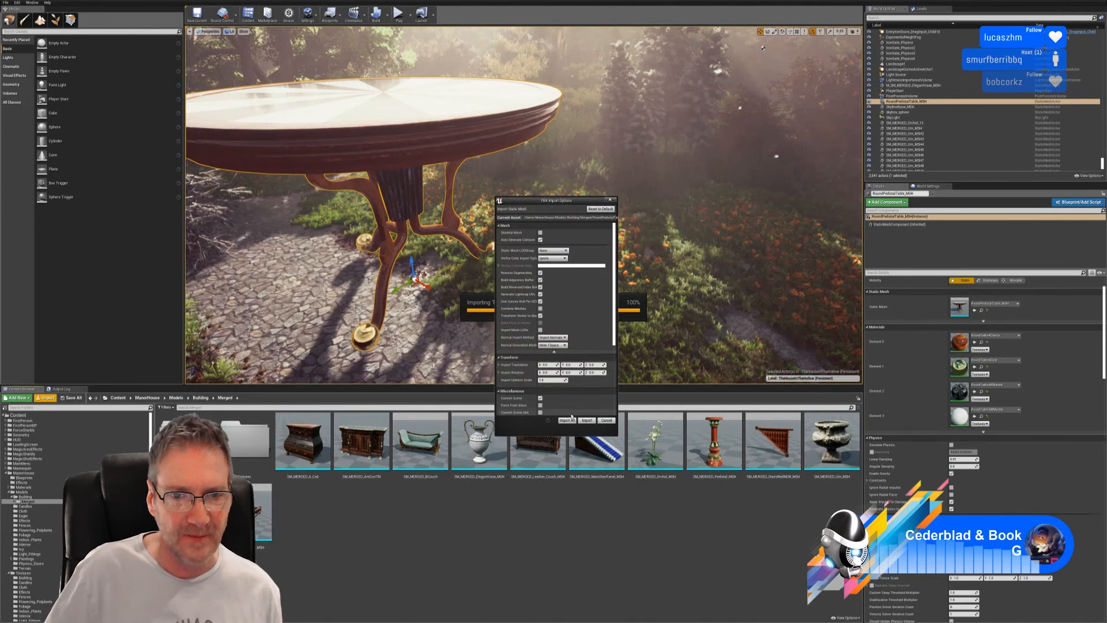
click(587, 421)
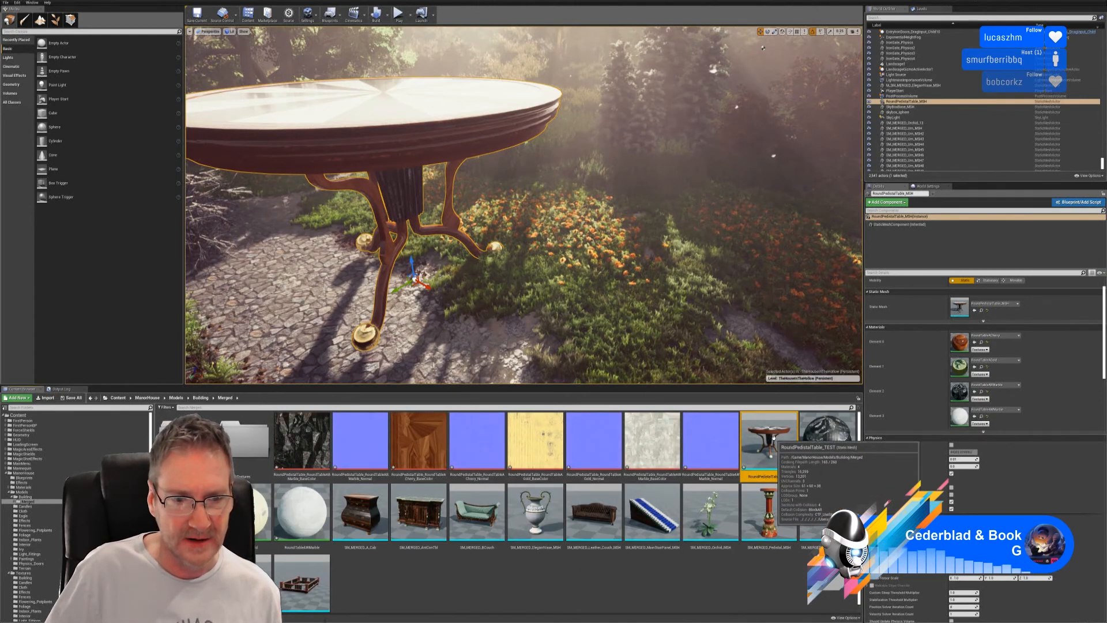
Place the imported TEST table on the grass to compare its size with the large table, and delete it from the level.
right_drag(611, 242, 663, 282)
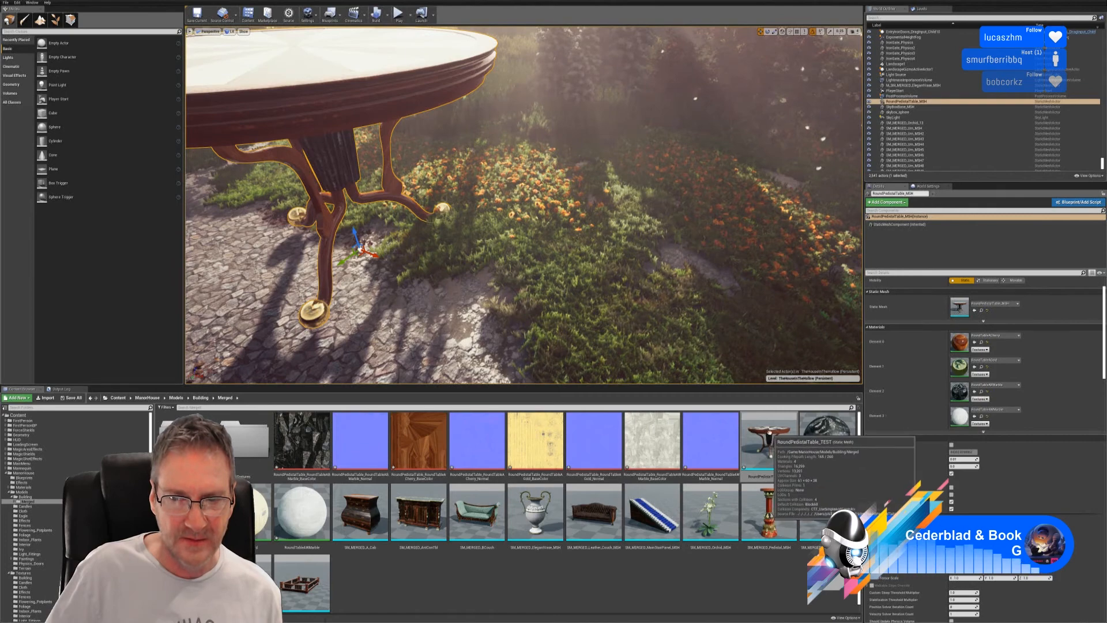
click(759, 421)
drag(758, 420, 635, 347)
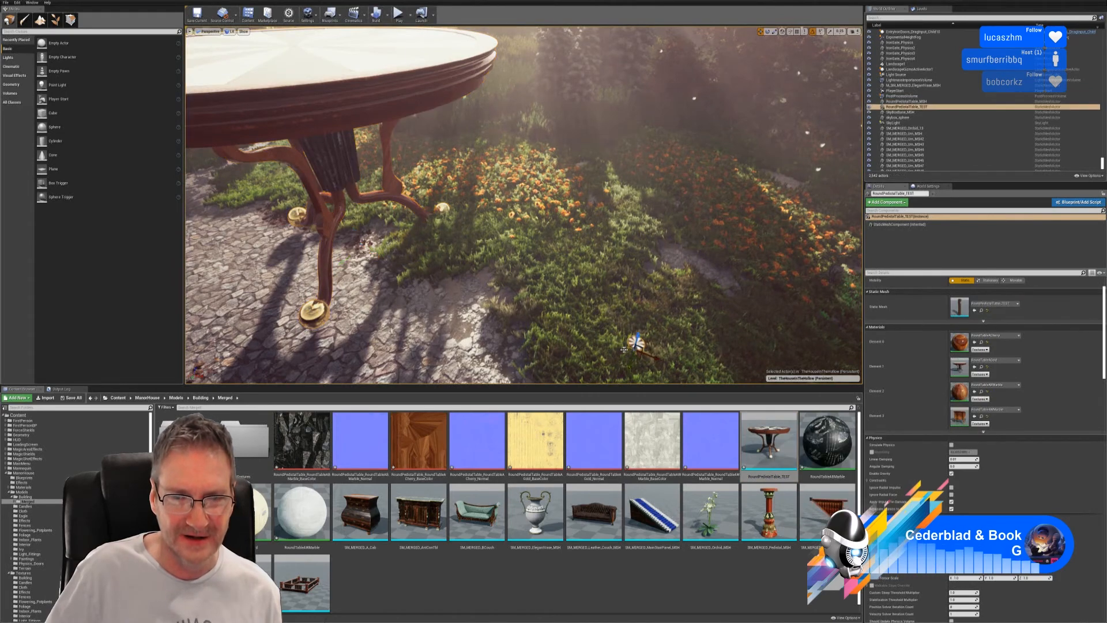
right_drag(635, 347, 672, 399)
key(w)
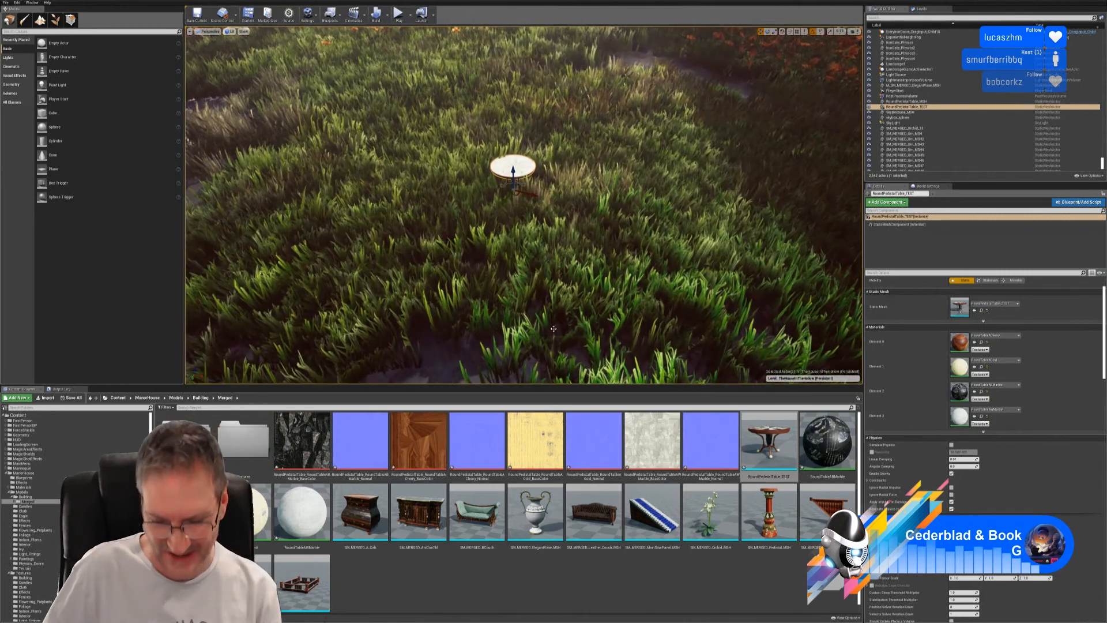
key(Delete)
right_drag(551, 328, 454, 288)
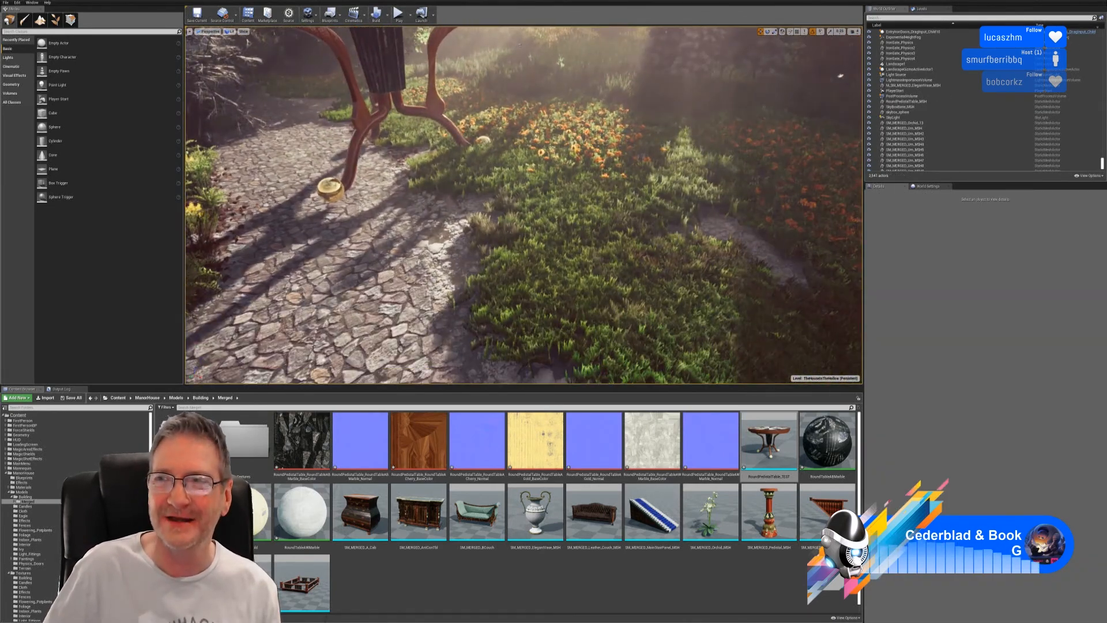
Switch to 3ds Max and uniformly scale the round pedestal table with a 200 percent offset, applied twice.
key(super+d)
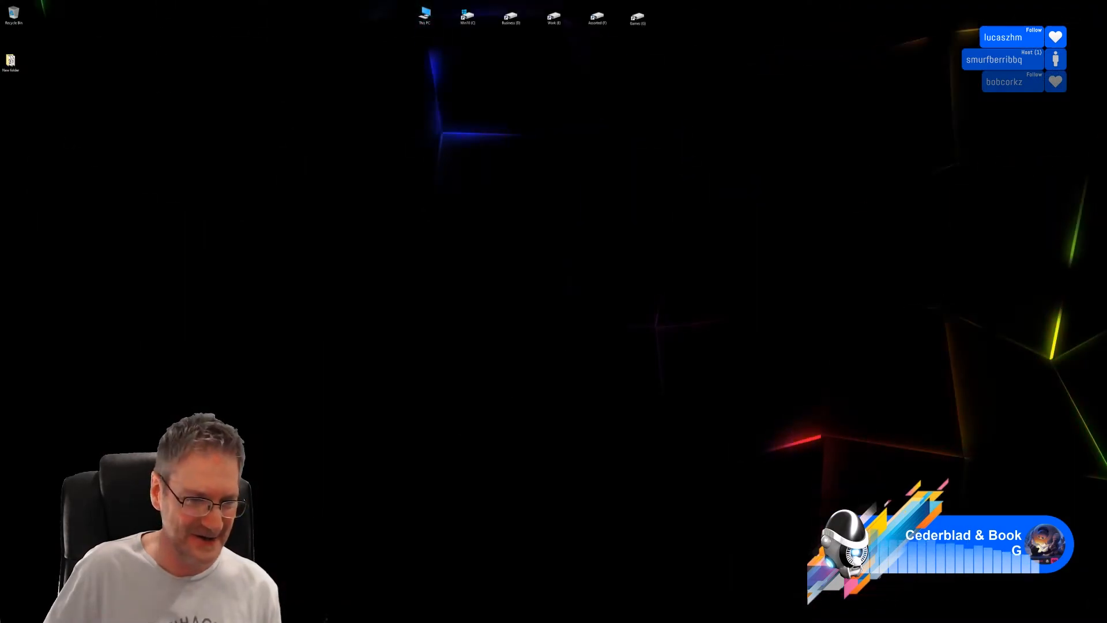
click(326, 620)
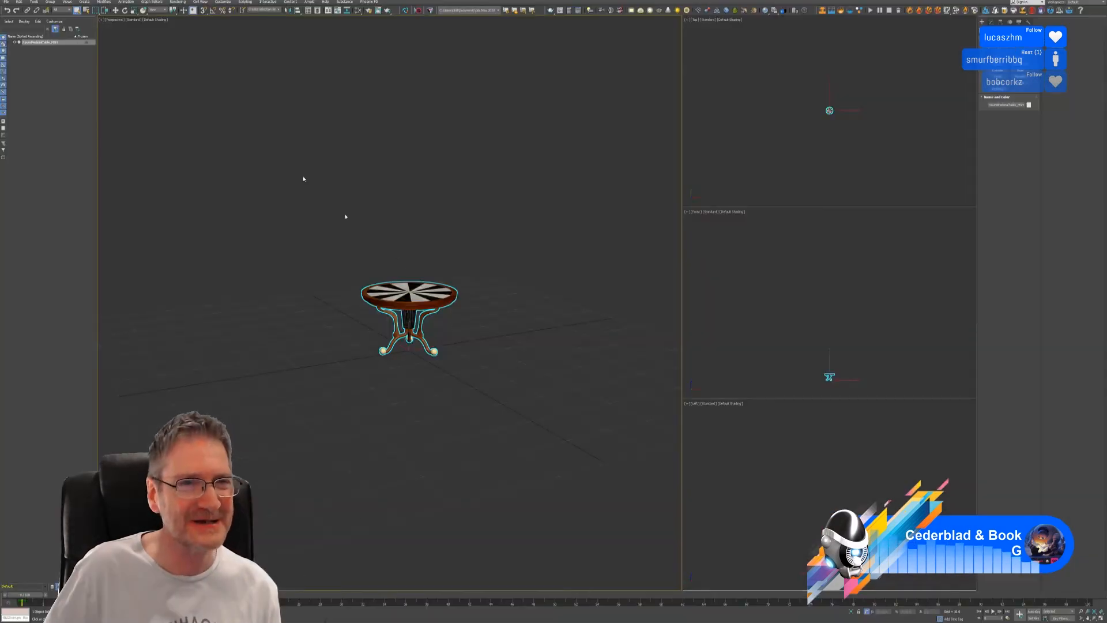
key(r)
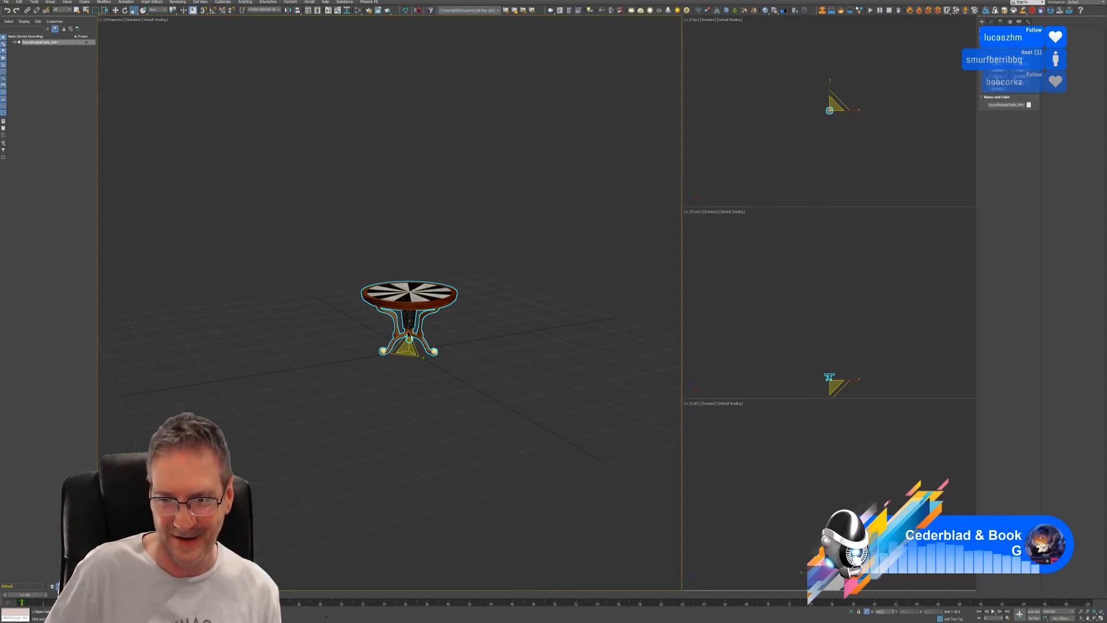
key(Return)
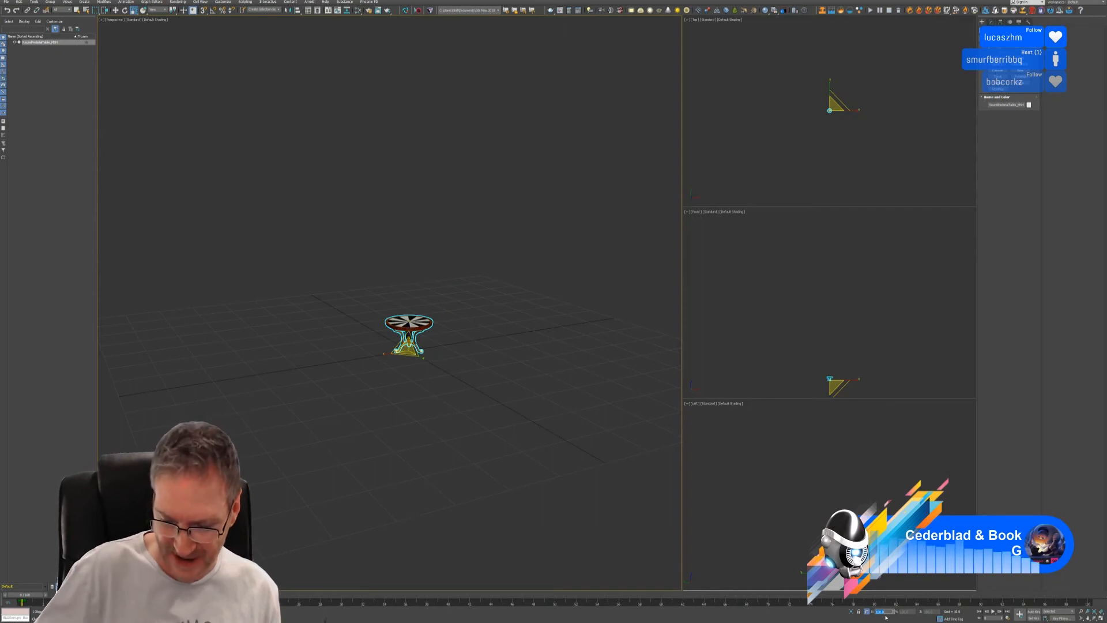
text(200)
key(Return)
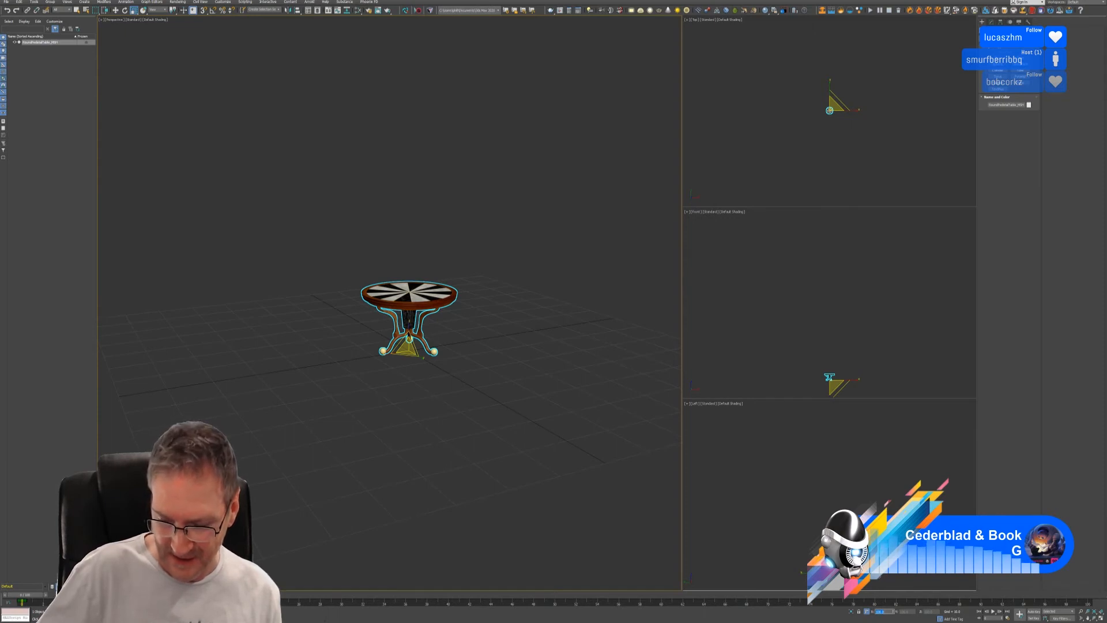
text(200)
key(Return)
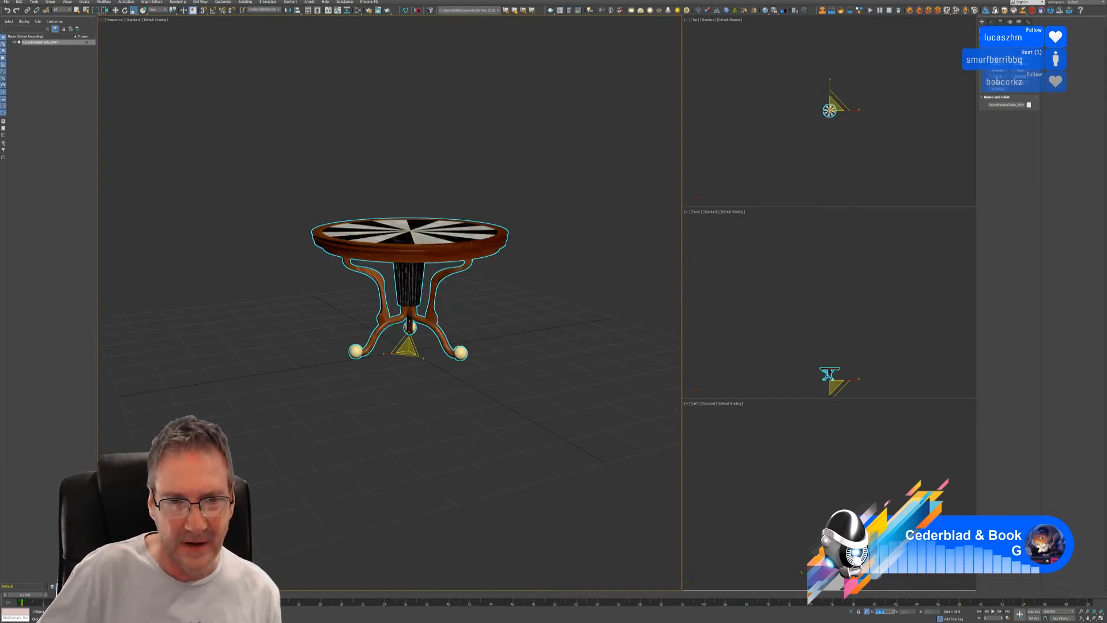
right_click(474, 417)
click(386, 375)
middle_drag(427, 394, 417, 428)
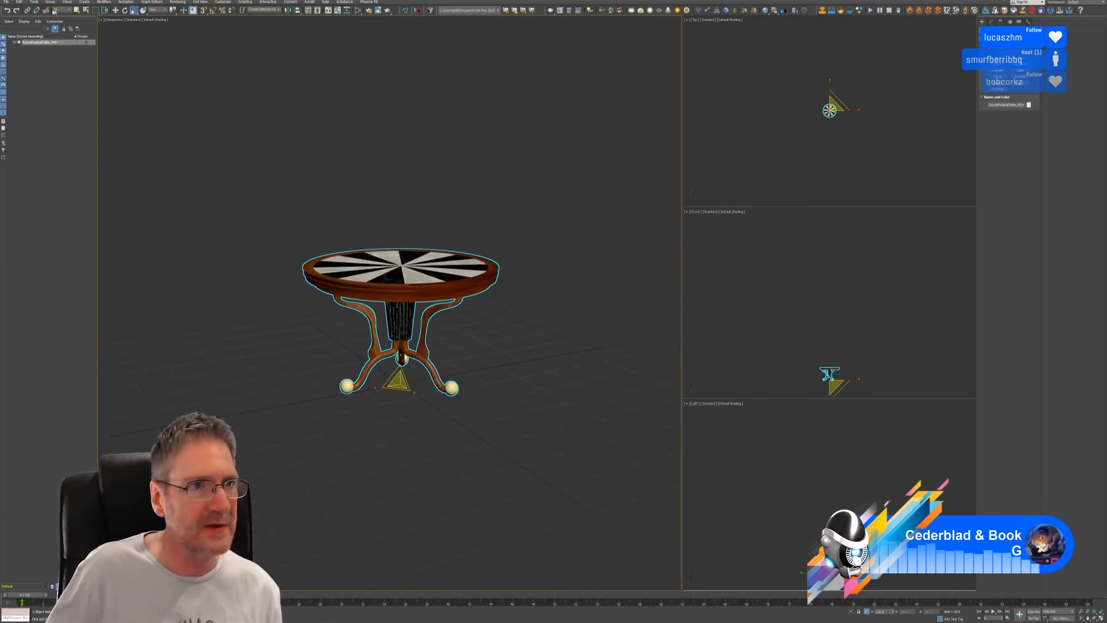
Export the selected table over the existing TEST FBX file in New Folder, keeping the current FBX export settings.
click(7, 2)
mouse_move(26, 90)
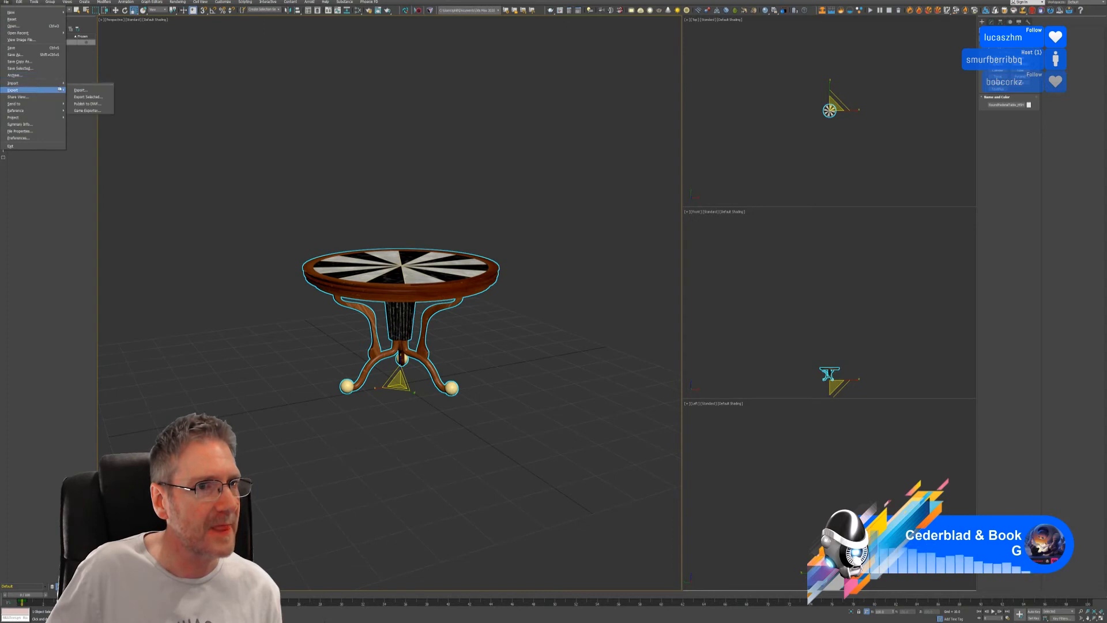
click(92, 96)
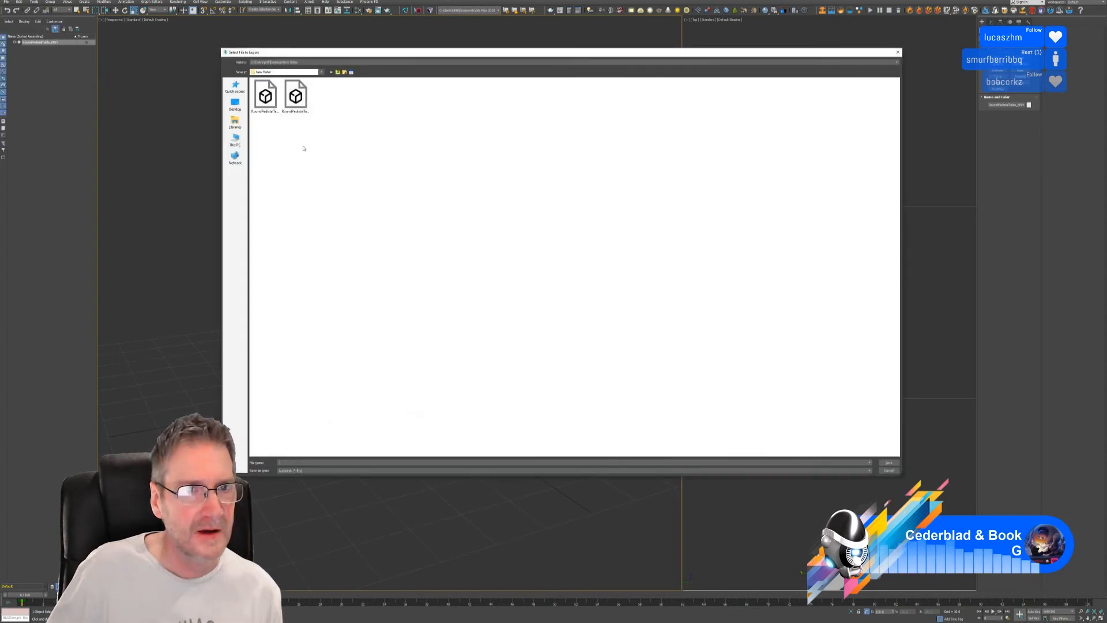
click(292, 98)
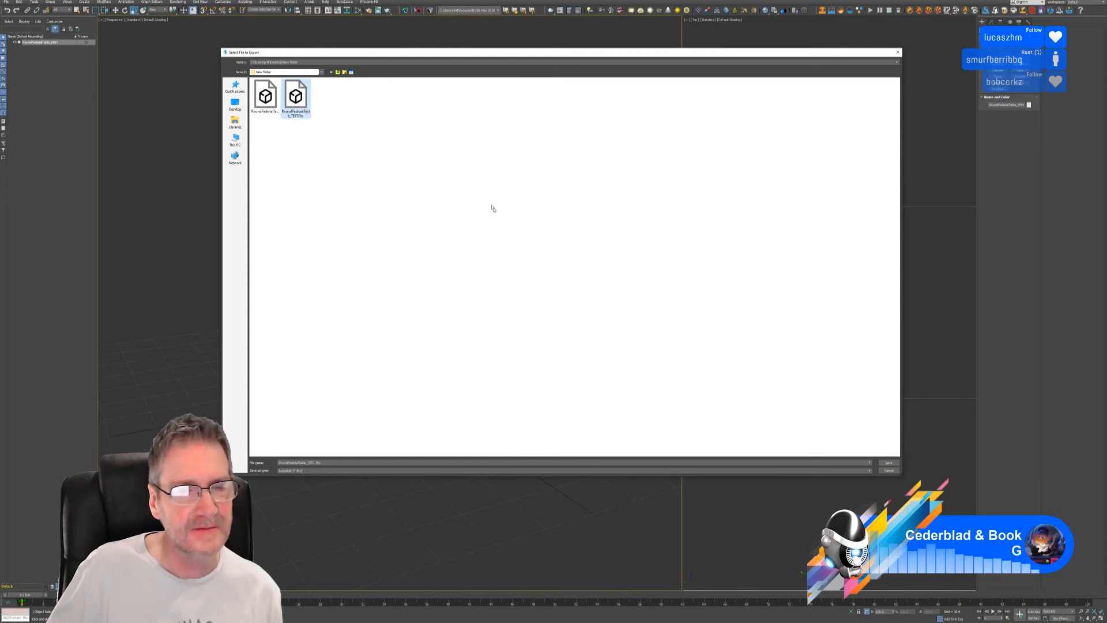
key(Return)
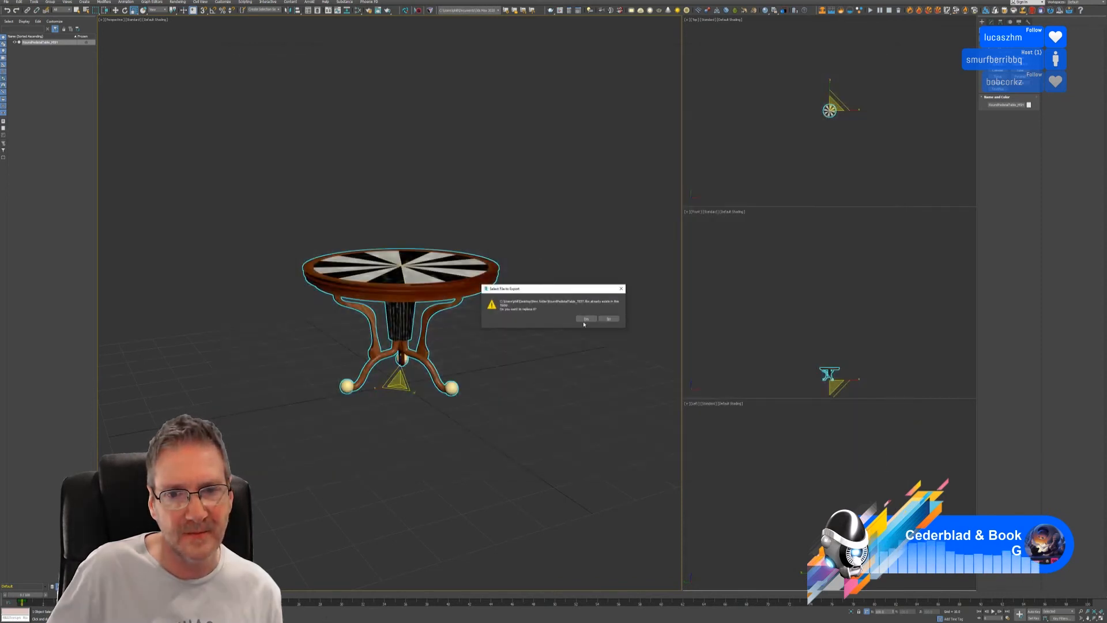
click(584, 319)
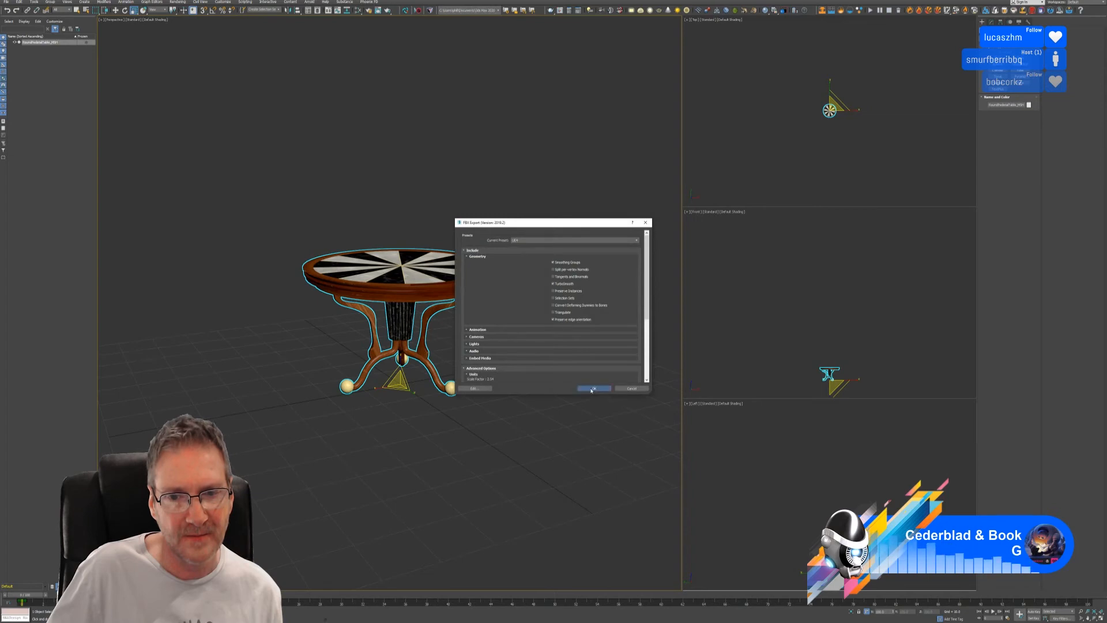
click(592, 389)
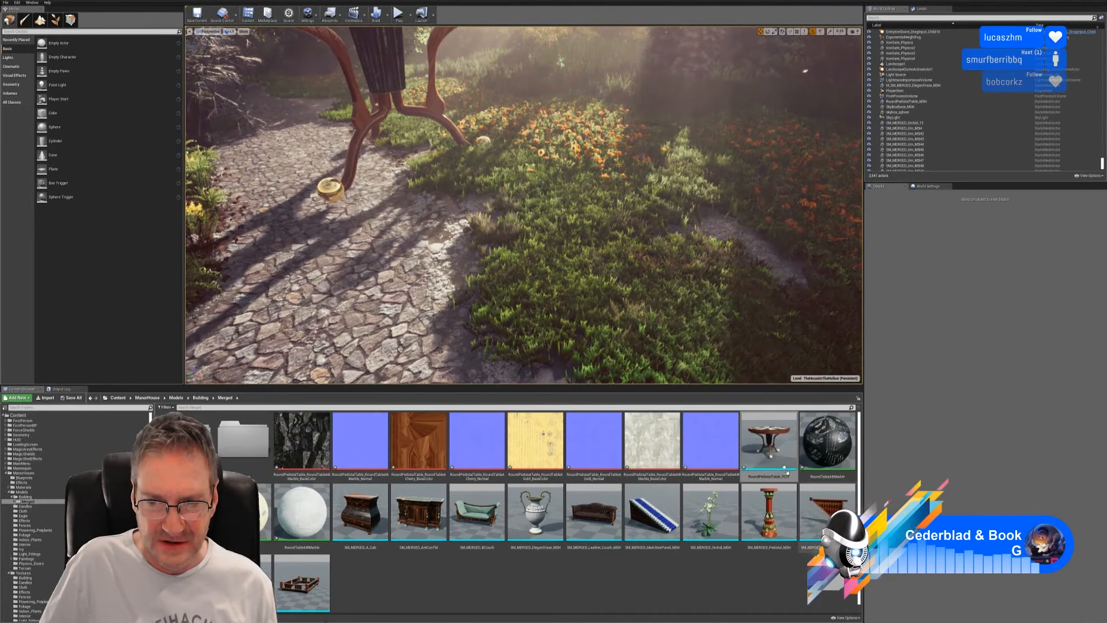
Switch to the Unreal Editor and reimport the TEST table mesh in the Merged folder from its updated FBX.
right_click(770, 444)
click(798, 297)
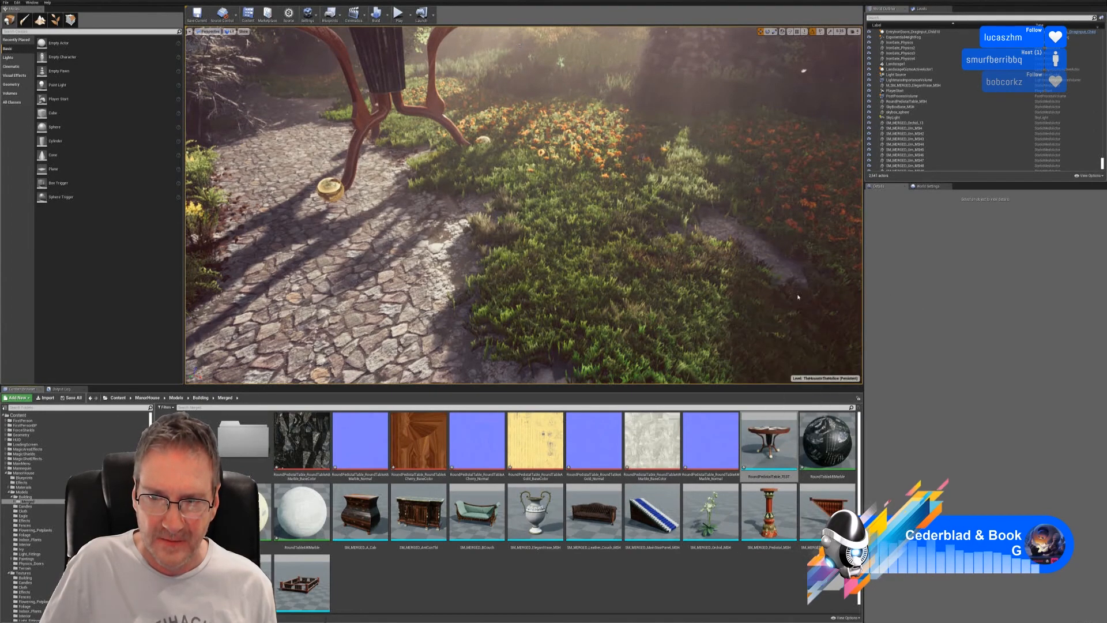
Place the reimported TEST table beside the path, check its size against the large table, and remove it from the level.
drag(766, 441, 625, 316)
middle_drag(625, 316, 648, 386)
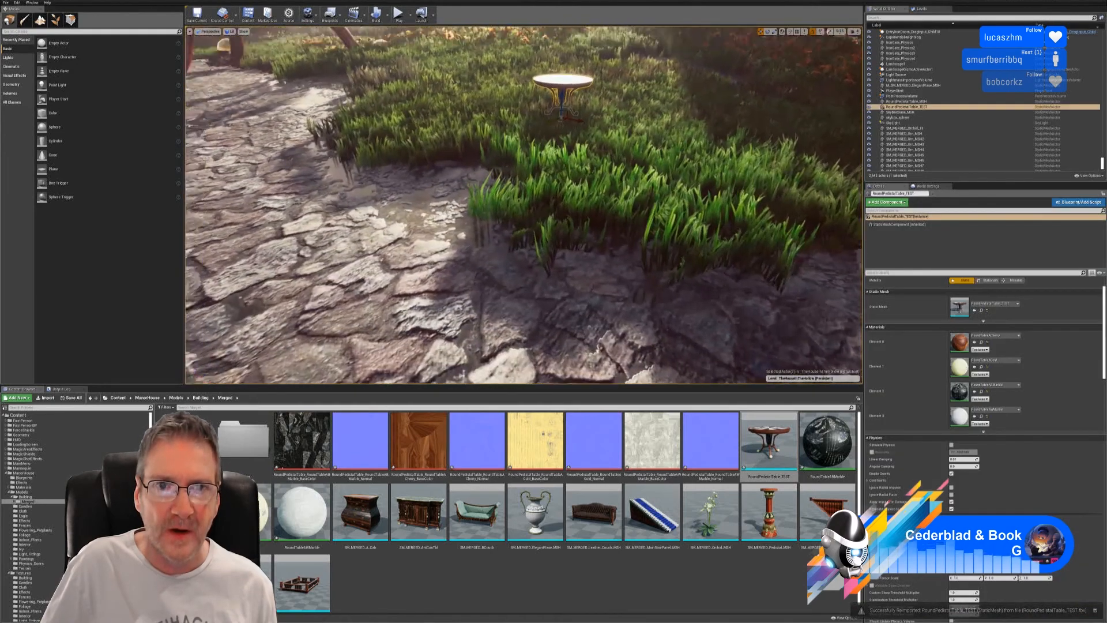
right_drag(625, 316, 597, 259)
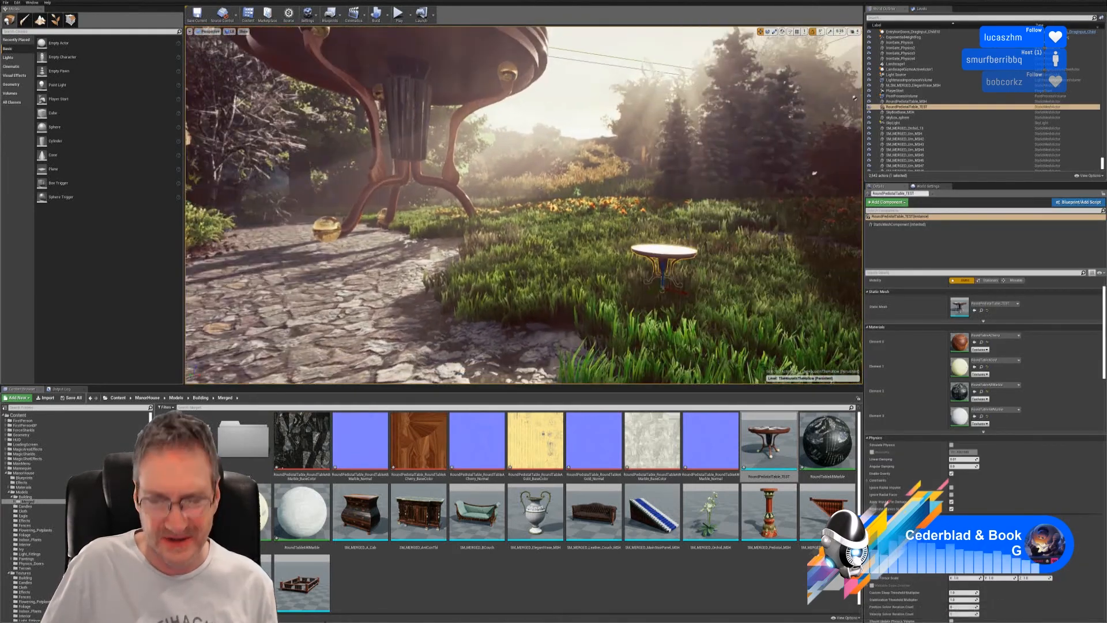
key(Delete)
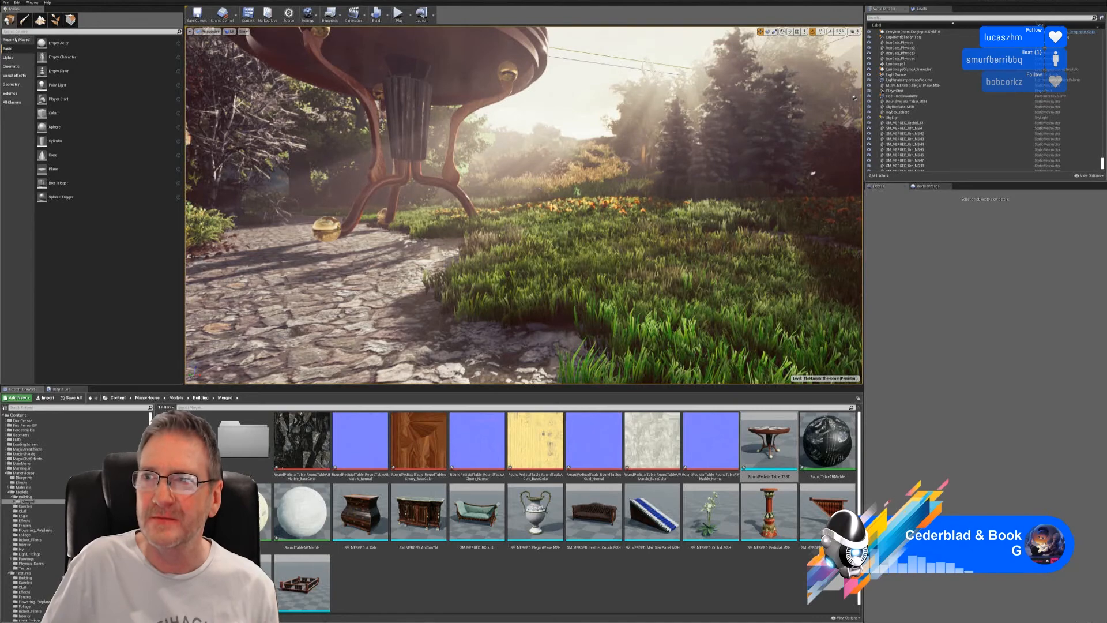
Return to 3ds Max and scale the round pedestal table up uniformly twice more, the second time by 150 percent.
click(1068, 1)
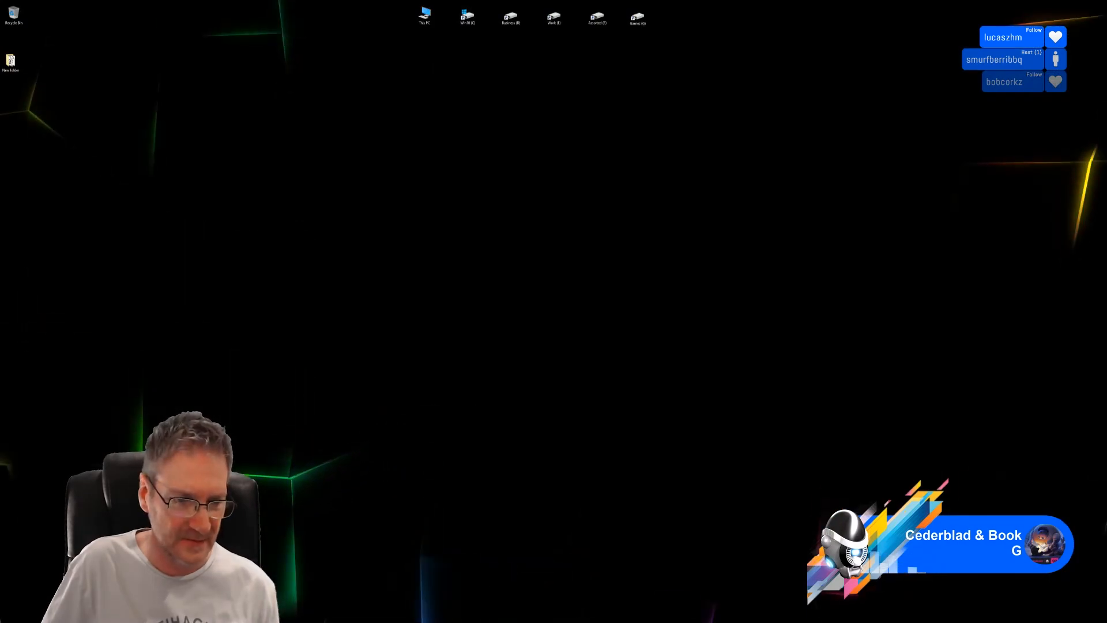
click(277, 621)
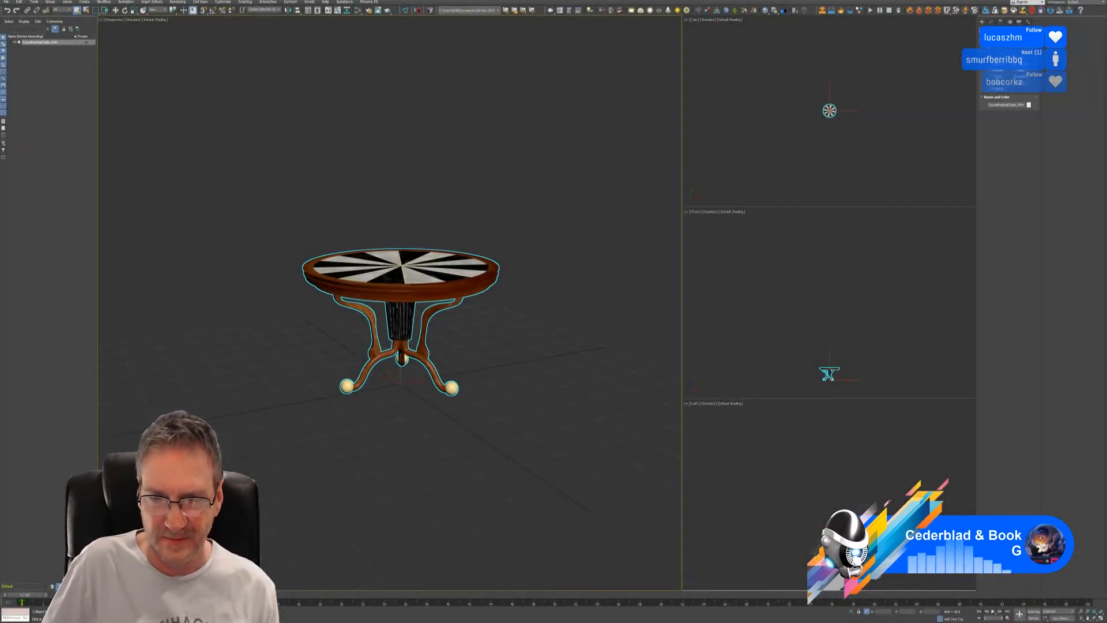
click(134, 10)
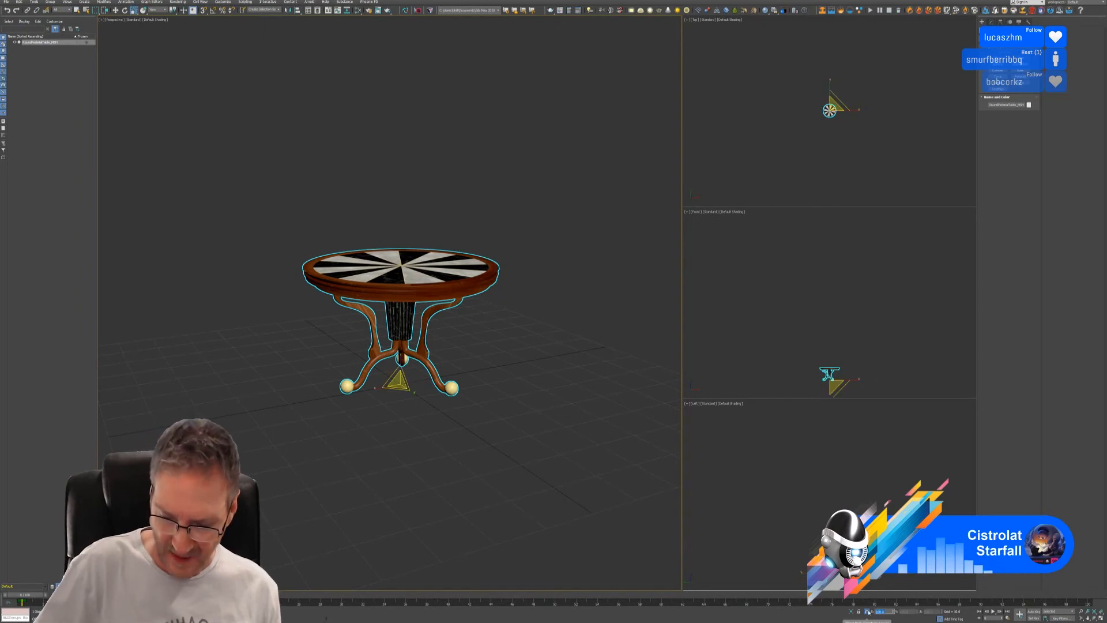
key(Return)
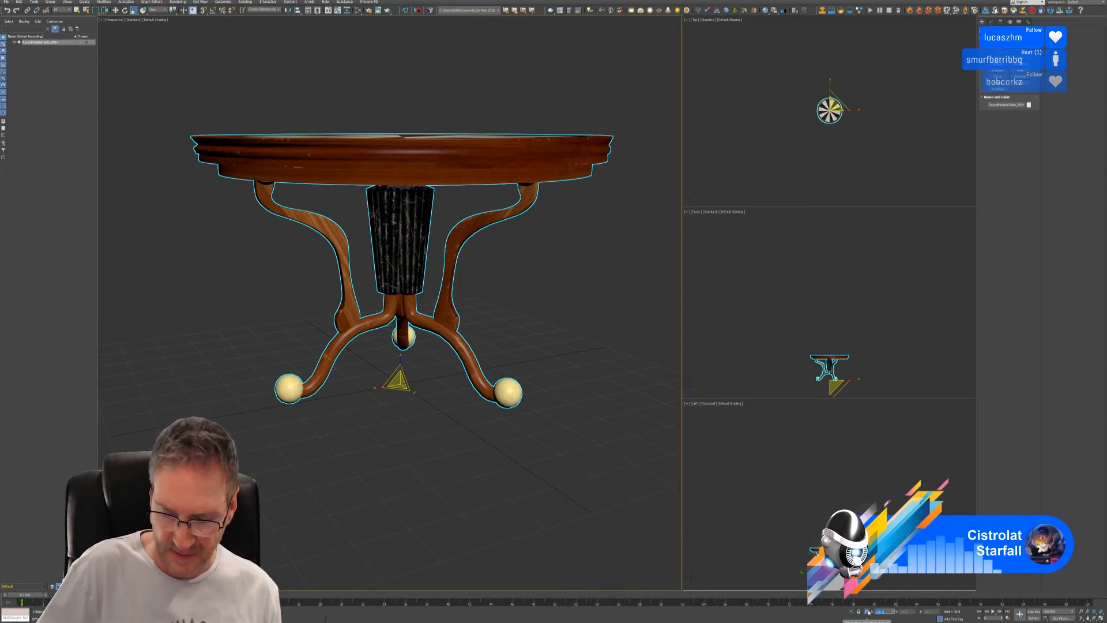
text(150)
key(Return)
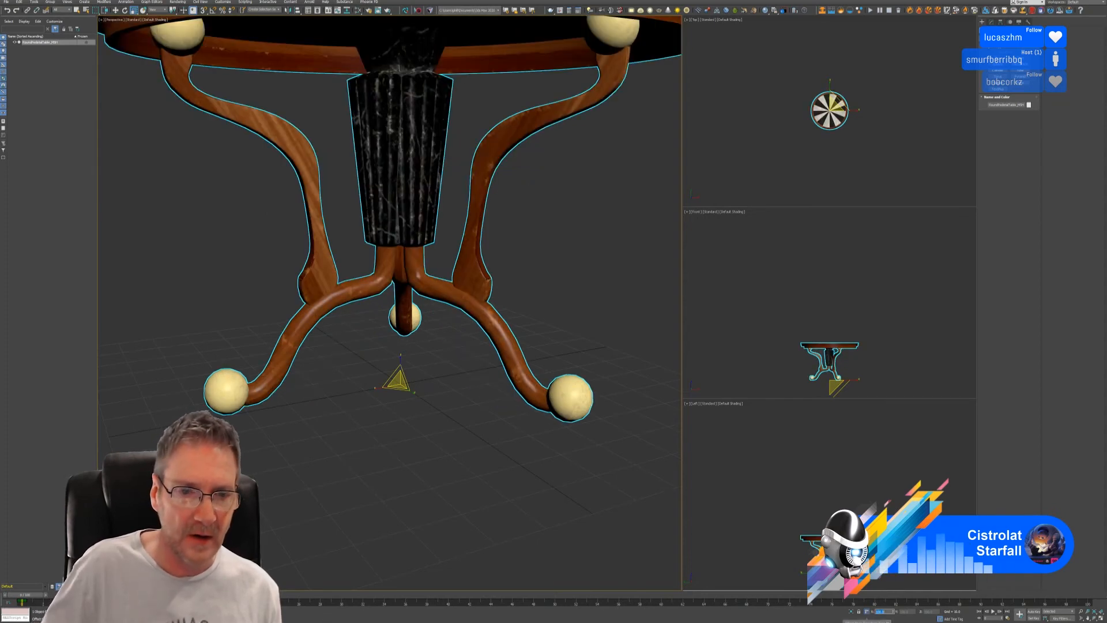
scroll(376, 452, down, 8)
scroll(394, 423, up, 4)
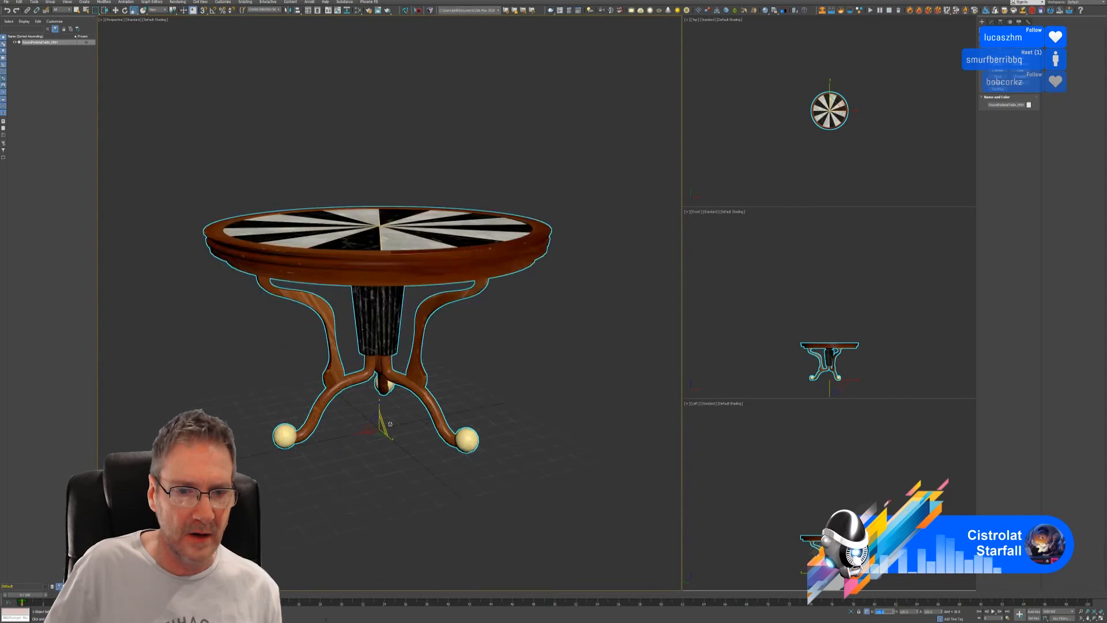
Export the enlarged selected table, replacing the TEST FBX file with unchanged export settings, and leave 3ds Max for the desktop.
click(10, 2)
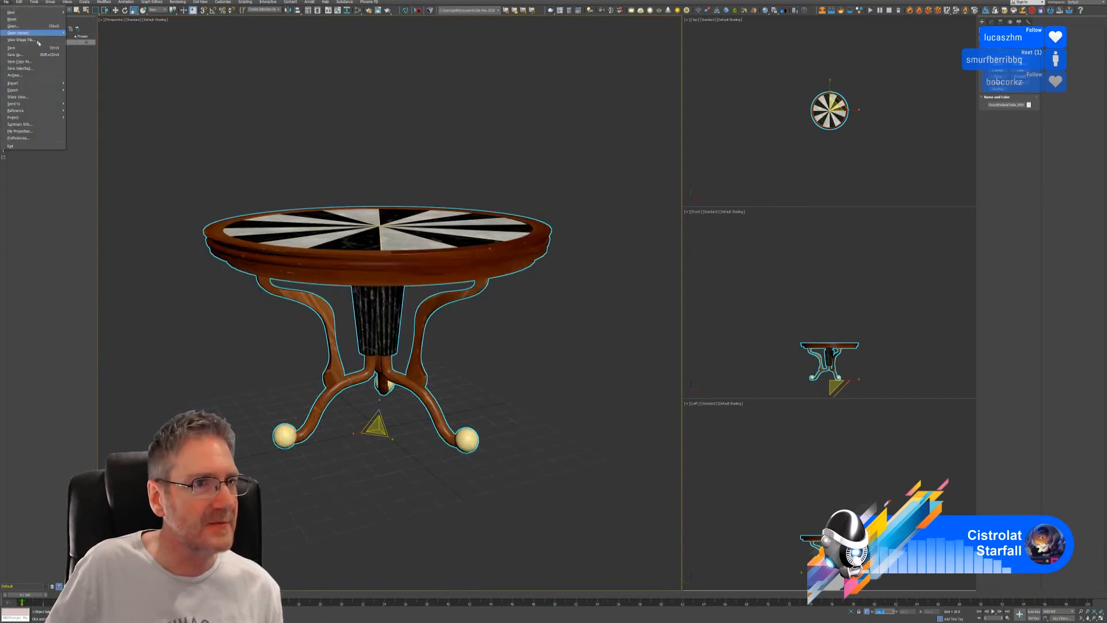
mouse_move(46, 90)
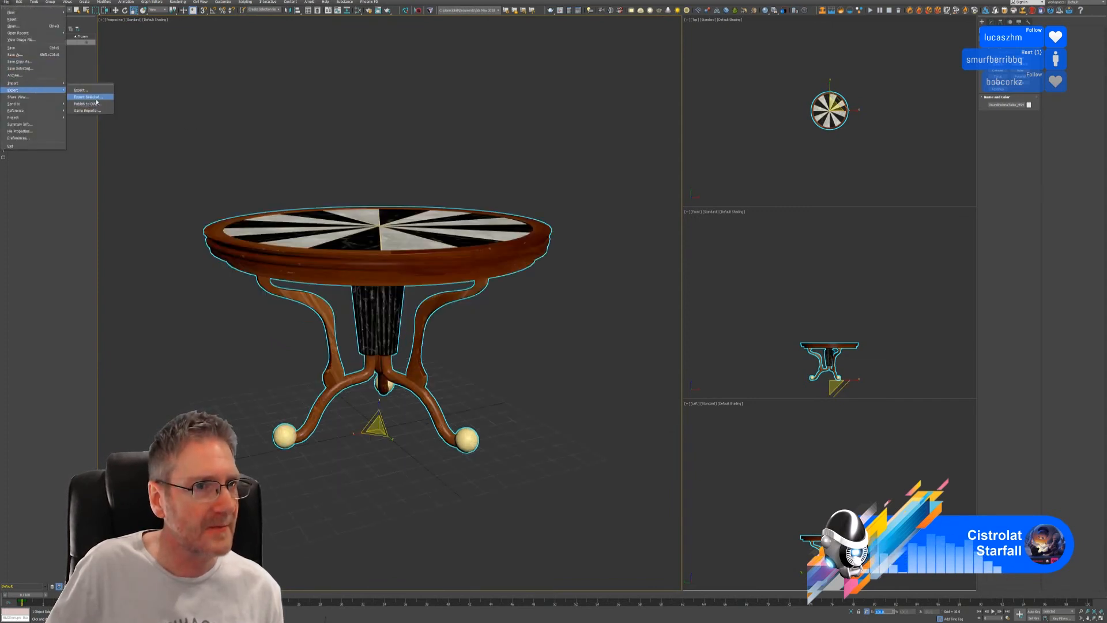
click(88, 97)
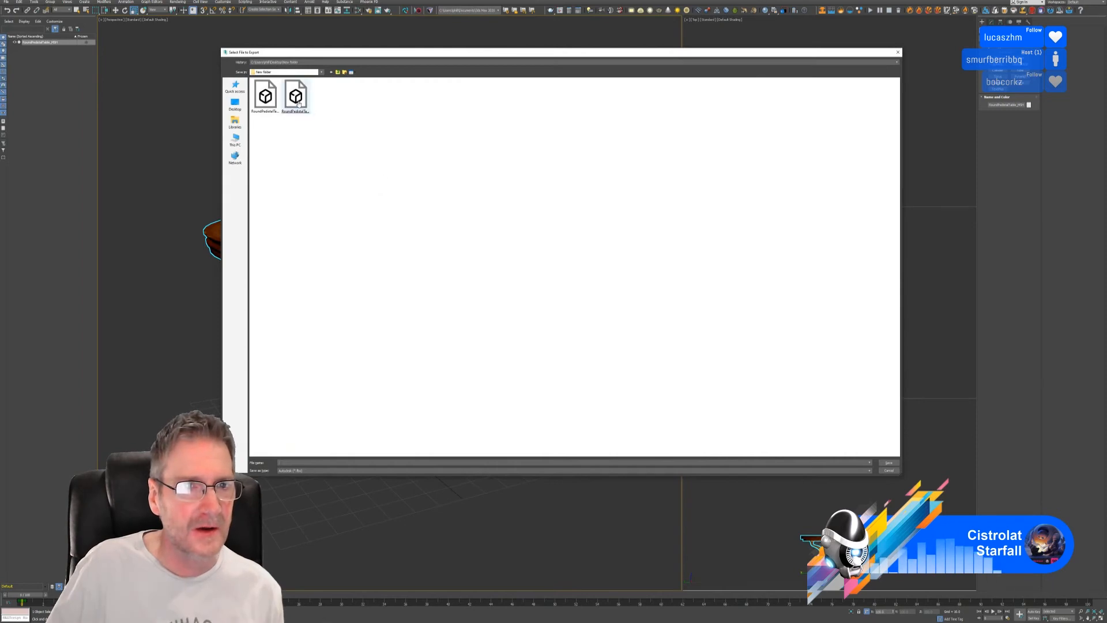
click(298, 103)
key(Return)
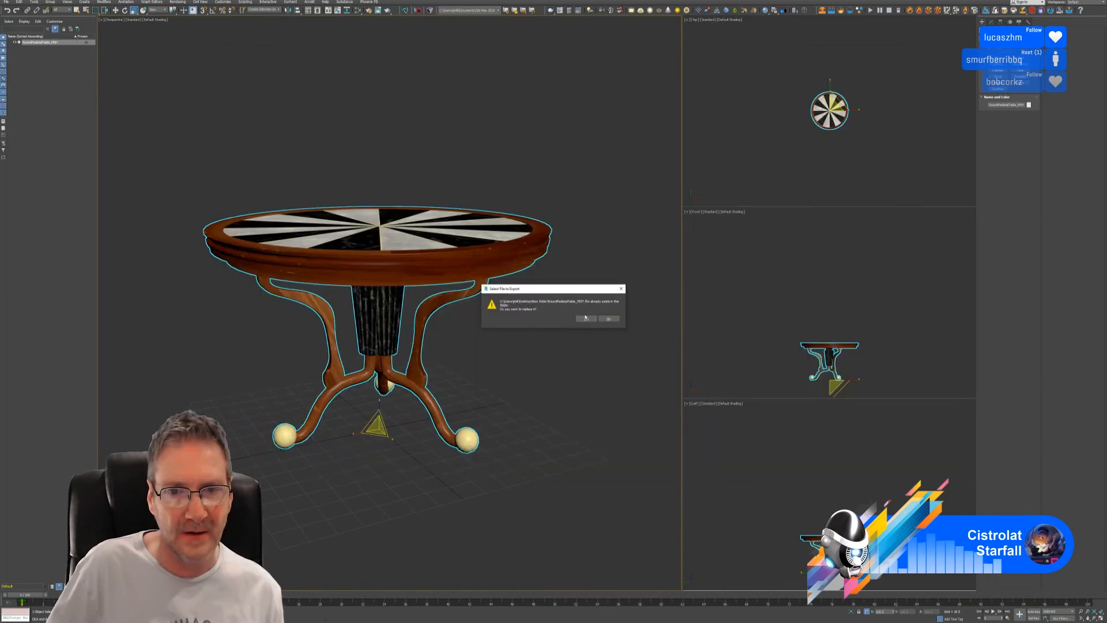
click(585, 318)
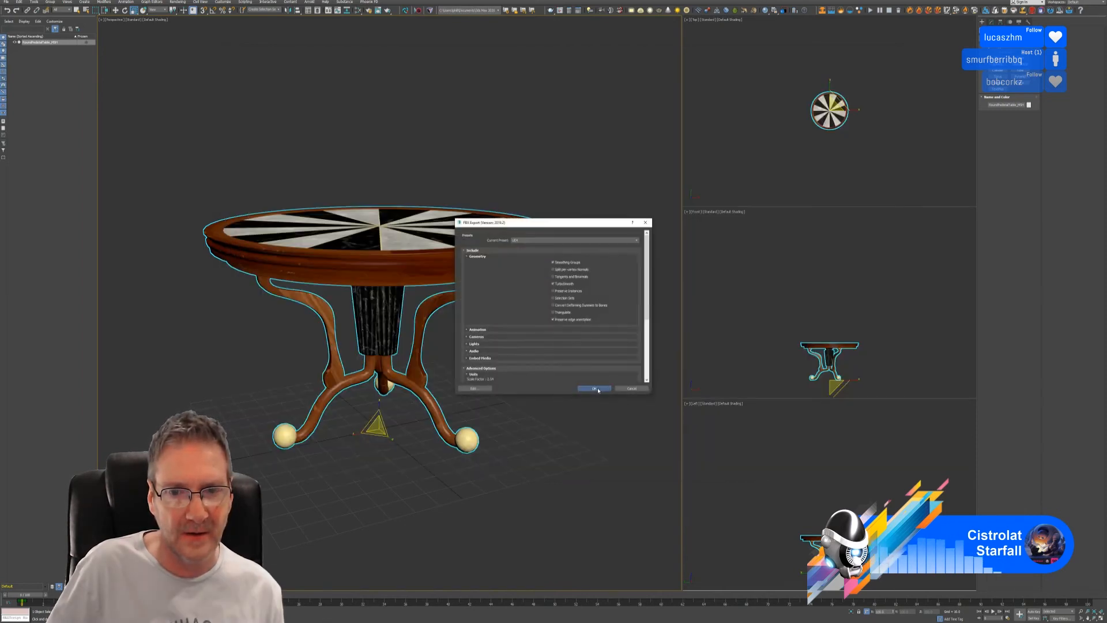
click(597, 389)
key(super+d)
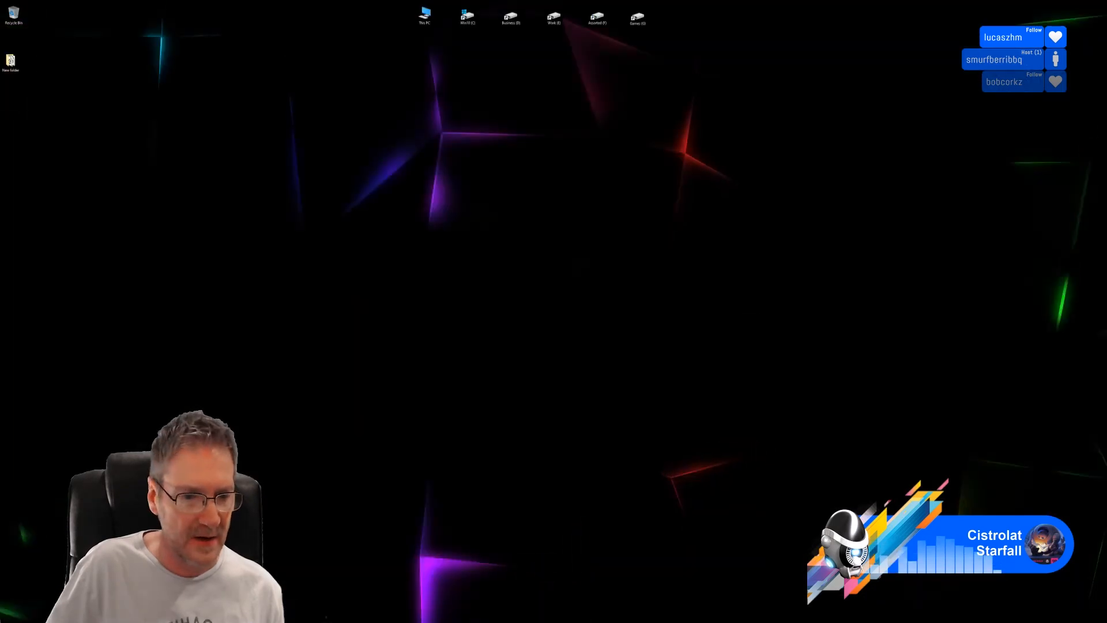
Switch to the Unreal Editor, reimport the TEST table mesh from its updated FBX, and place it in the grass beside the path.
key(alt+Tab)
right_click(754, 437)
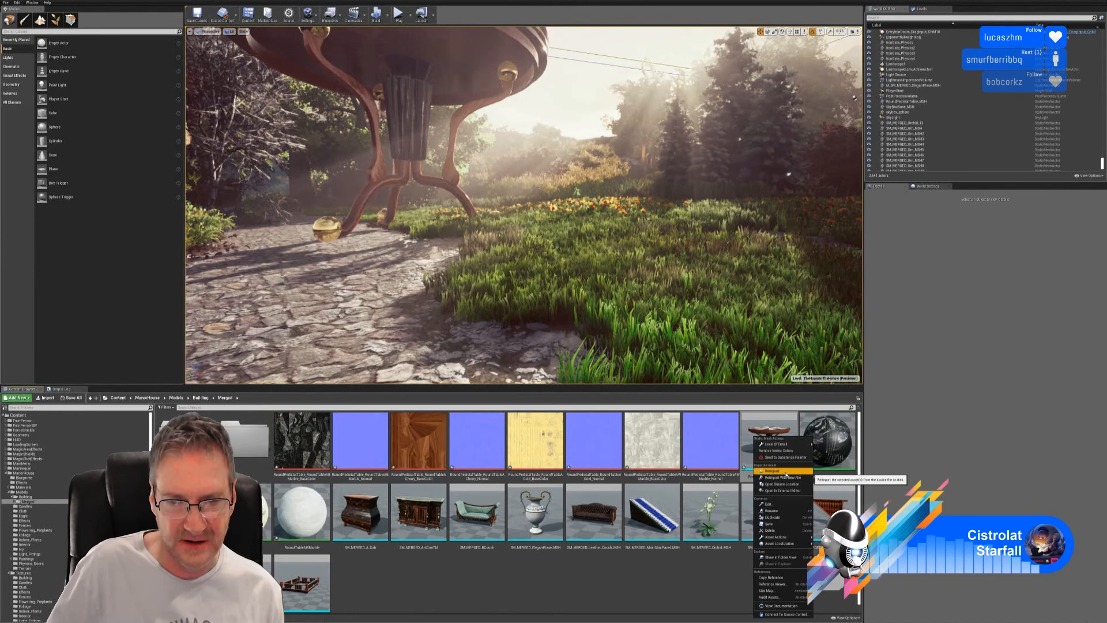
click(784, 471)
drag(783, 471, 594, 343)
right_drag(594, 343, 611, 366)
right_drag(461, 346, 414, 315)
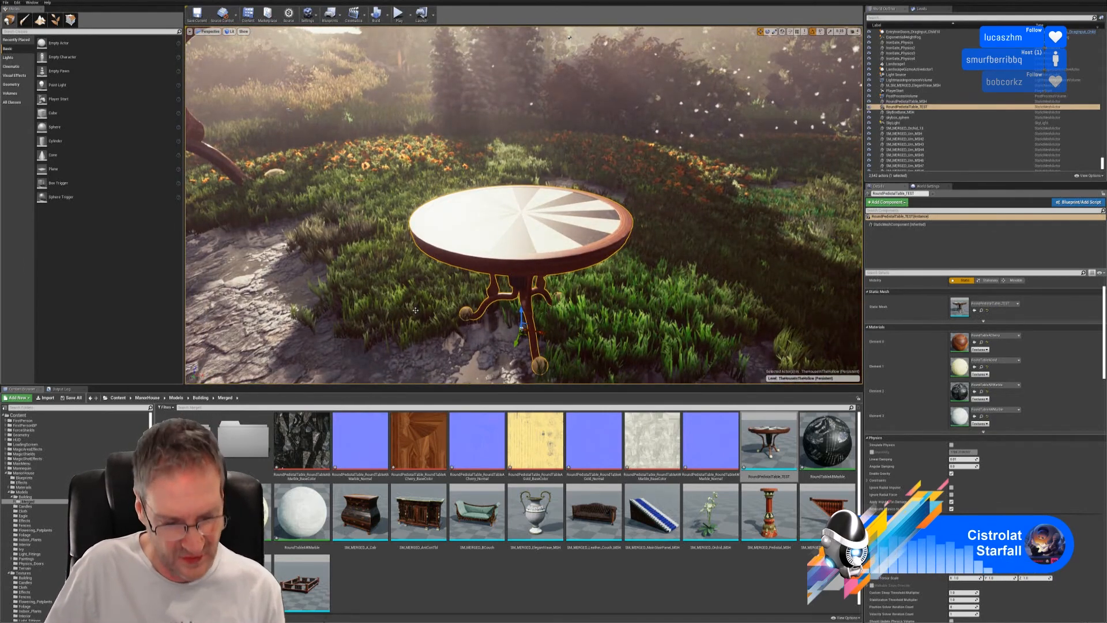
key(Escape)
mouse_move(415, 310)
right_down()
mouse_move(369, 326)
mouse_move(412, 317)
right_up()
Open the TEST table mesh and the large table's original mesh in the Static Mesh Editor.
double_click(768, 443)
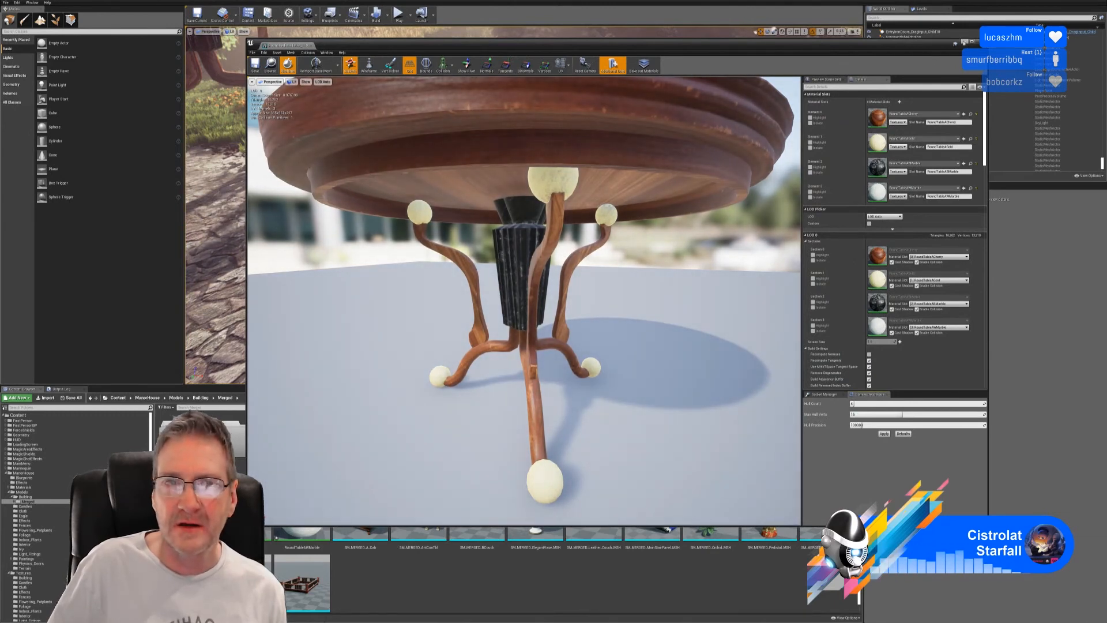
click(980, 42)
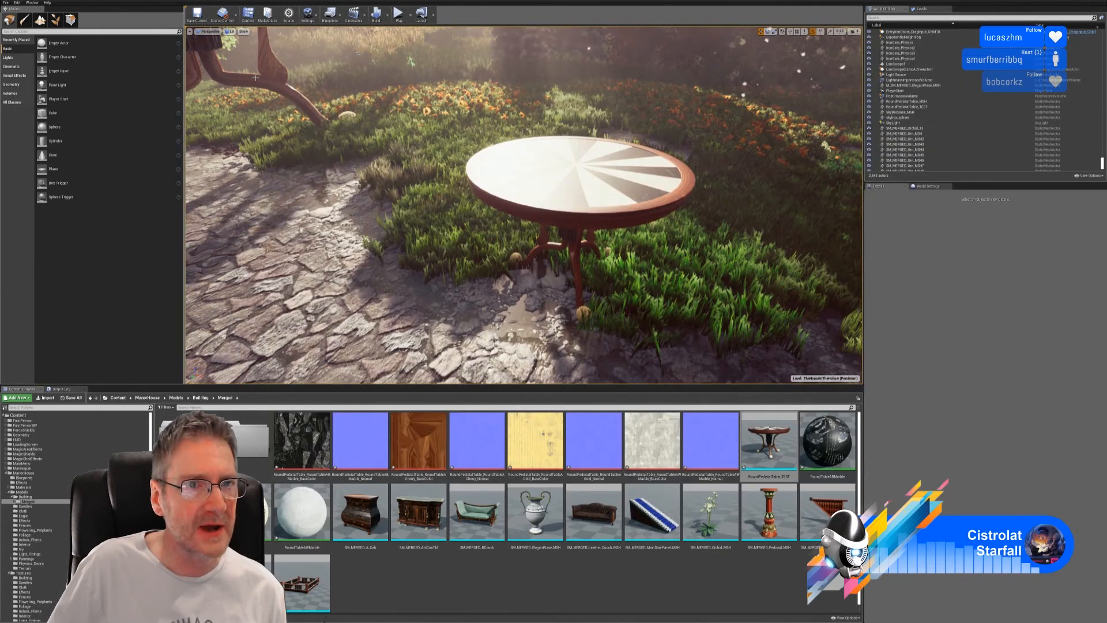
click(281, 82)
double_click(959, 306)
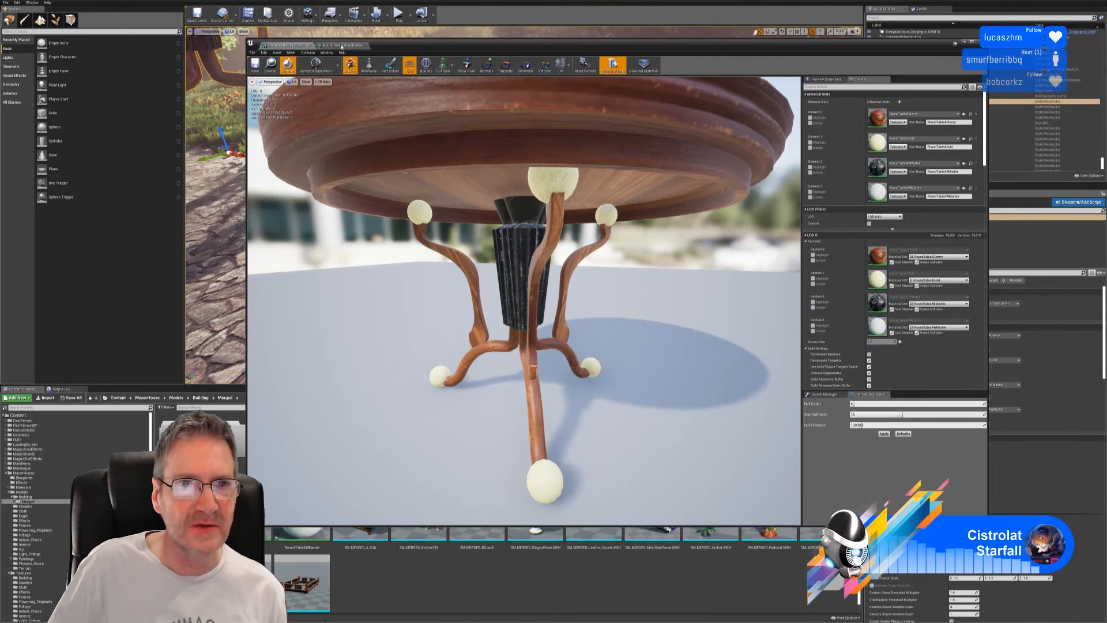
Copy the cherry wood material from Element 0 of the original table mesh into Element 0 of the TEST mesh.
click(339, 45)
right_click(887, 120)
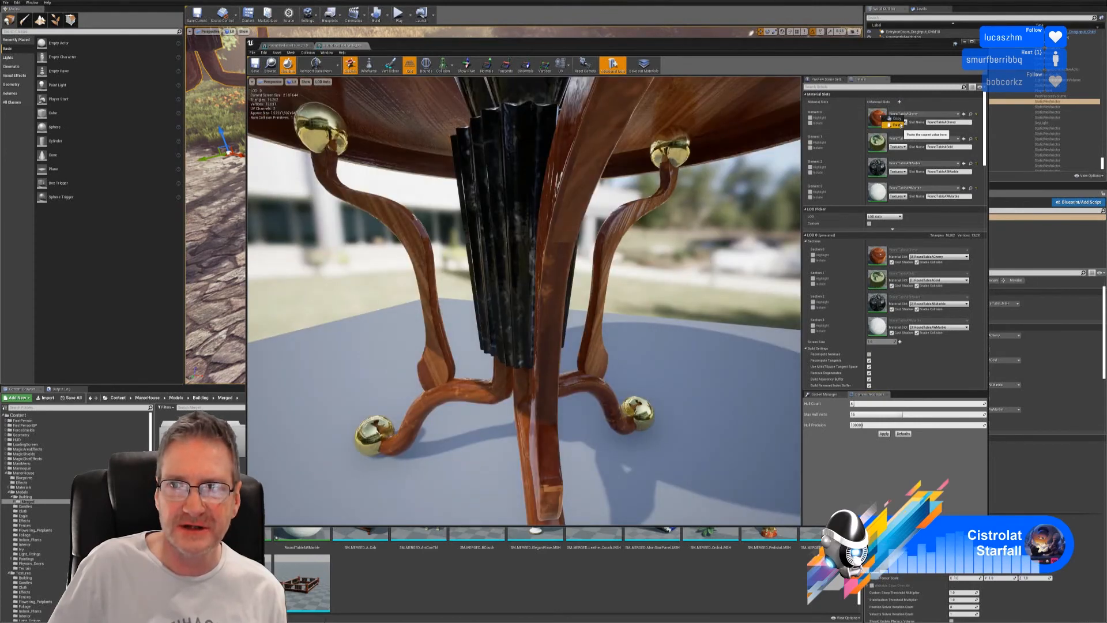
click(895, 118)
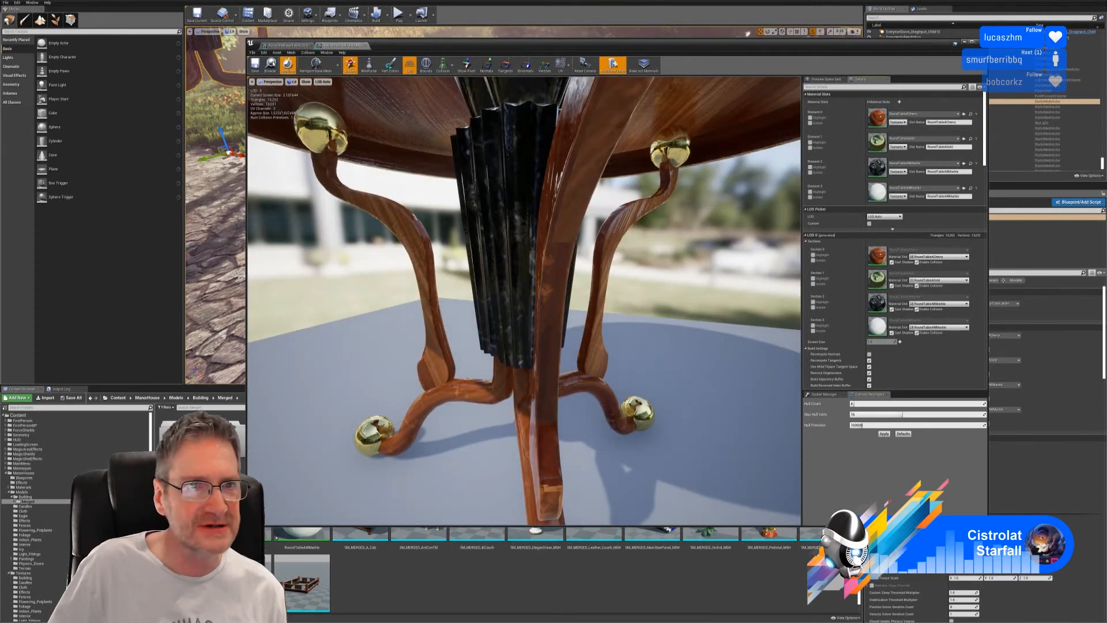
click(286, 46)
right_click(886, 120)
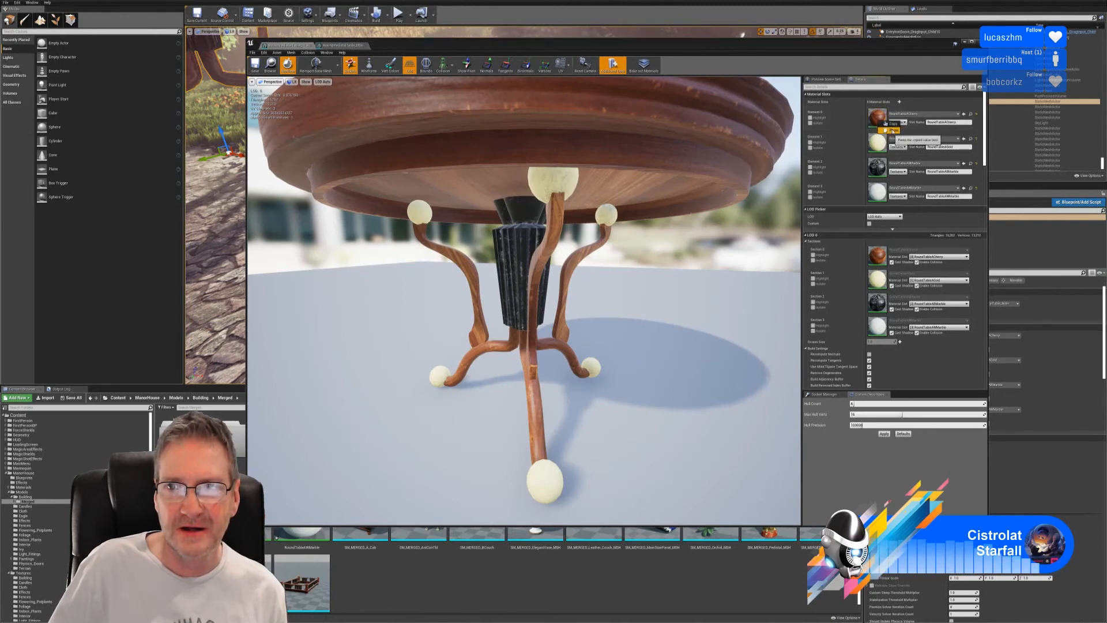
click(893, 132)
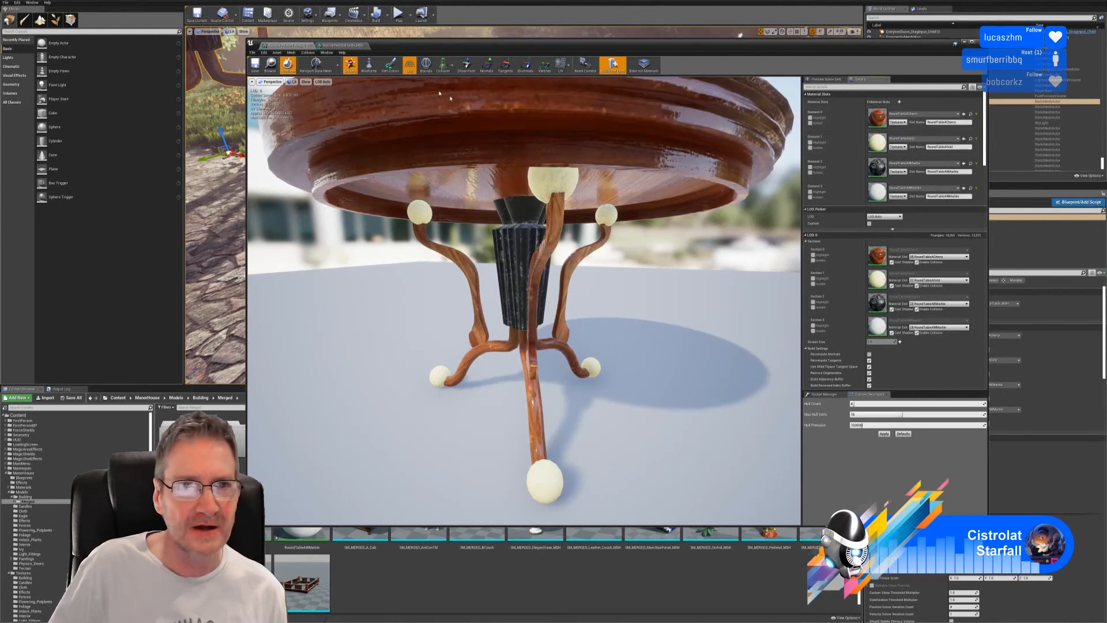
Copy the gold material from Element 1 of the original table mesh into Element 1 of the TEST mesh.
click(343, 45)
right_click(882, 148)
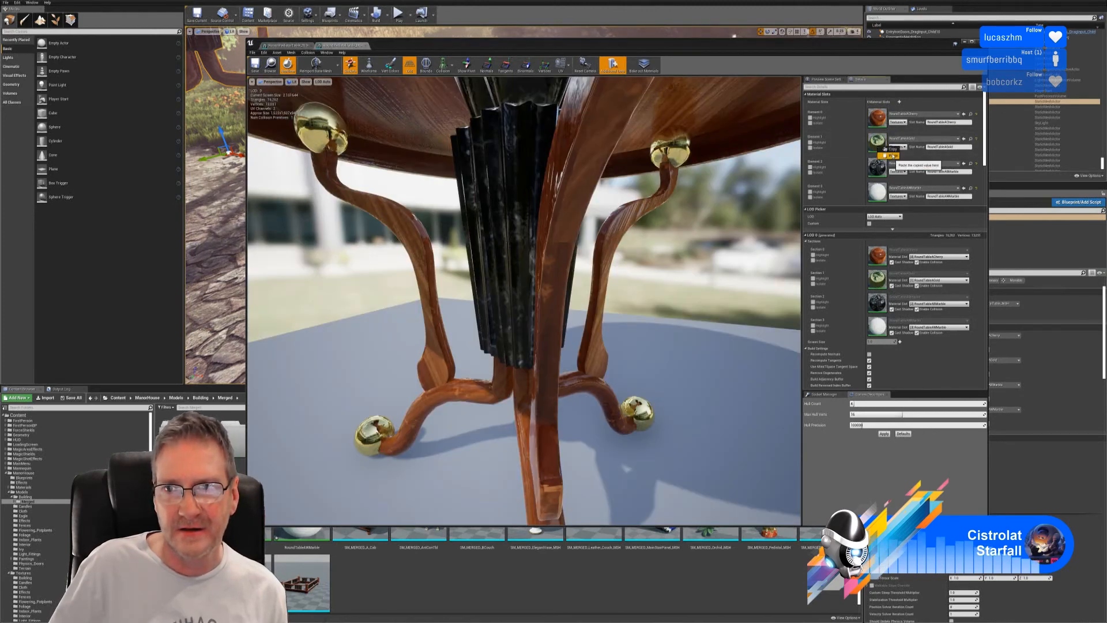
click(892, 155)
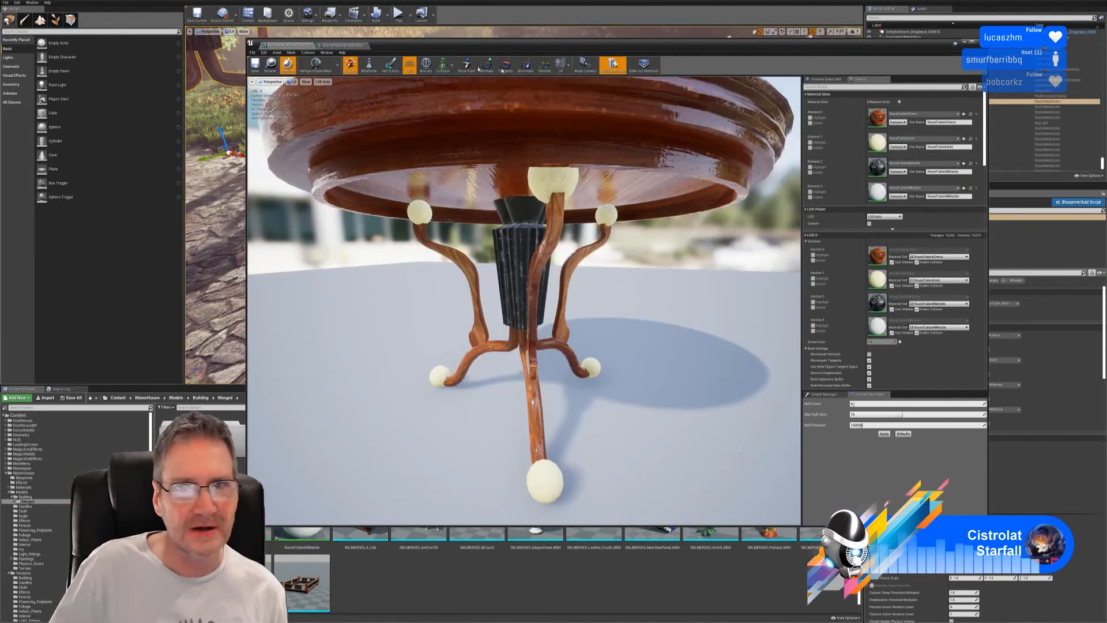
click(283, 45)
right_click(877, 142)
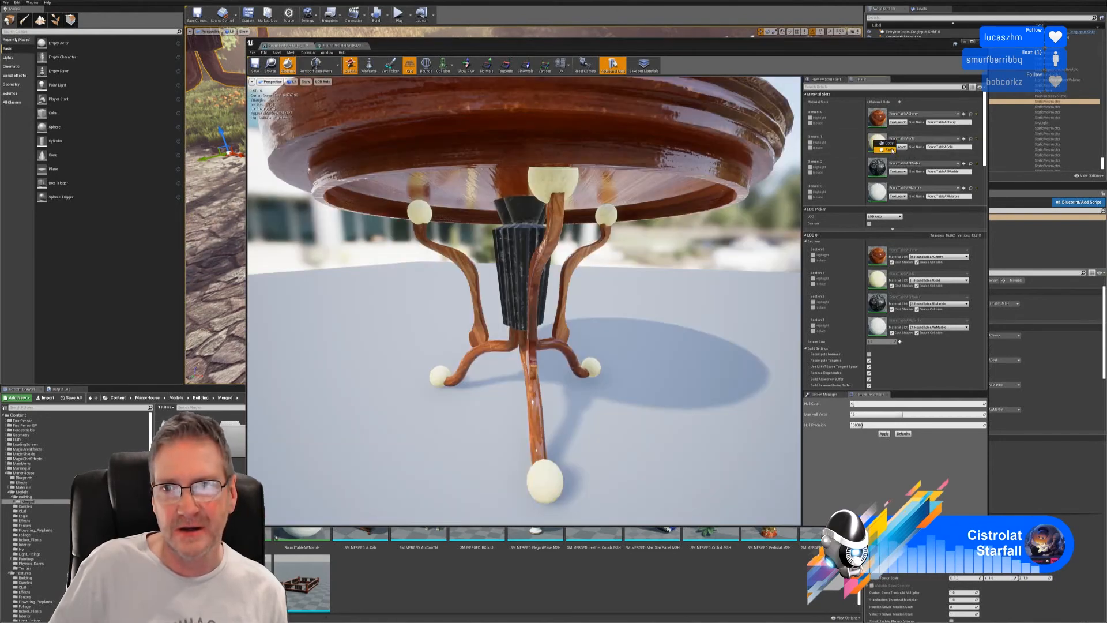
click(891, 150)
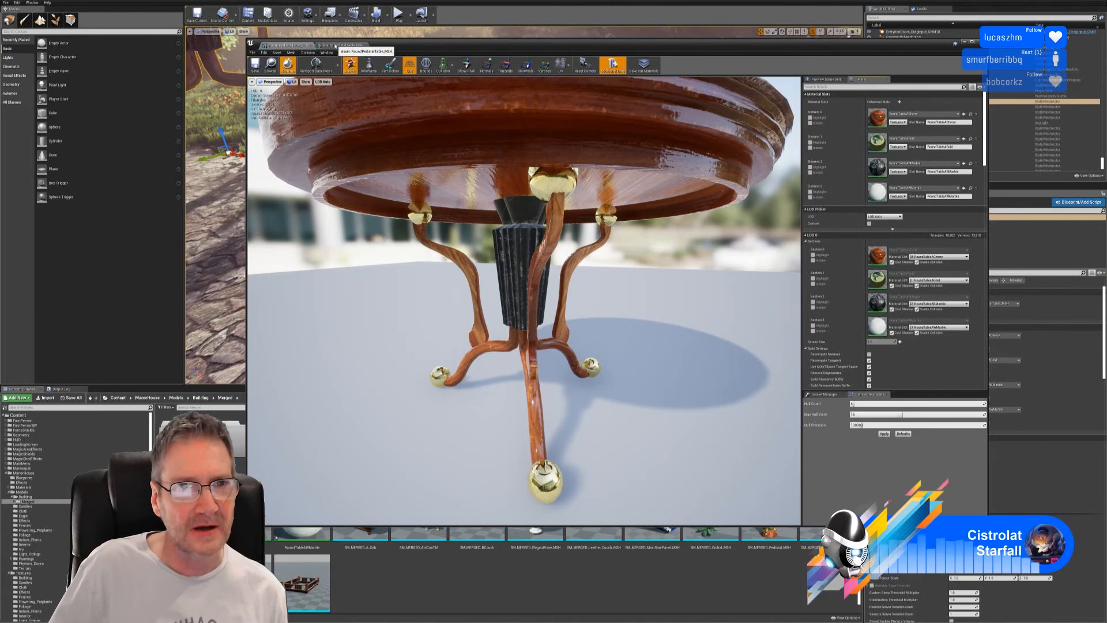
Copy the black marble material from Element 2 of the original table mesh into Element 2 of the TEST mesh.
click(335, 46)
right_click(877, 167)
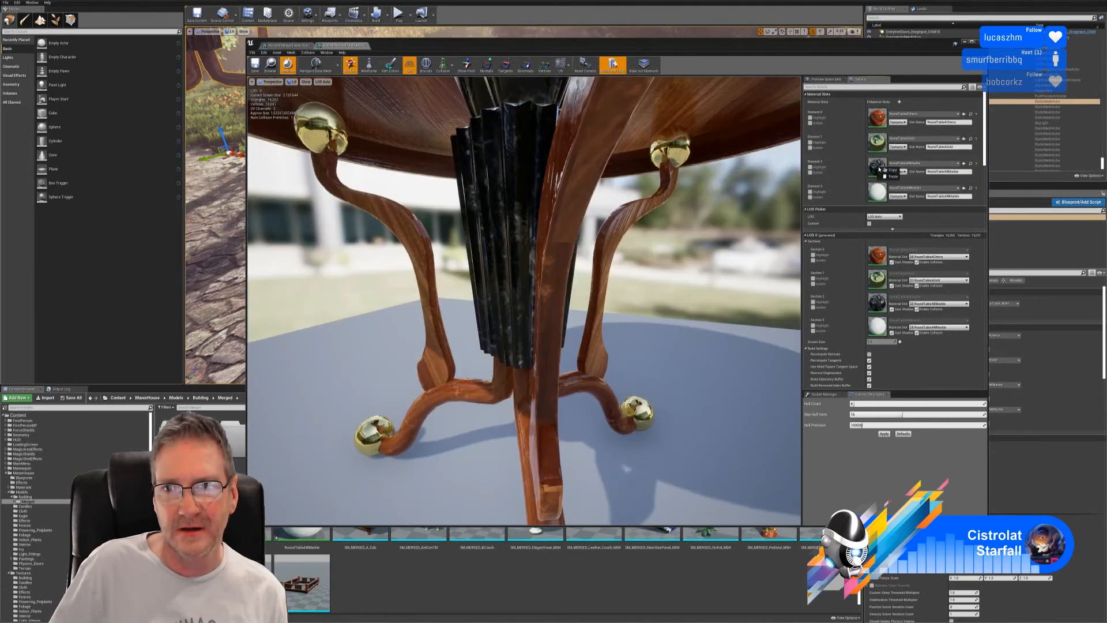
click(893, 171)
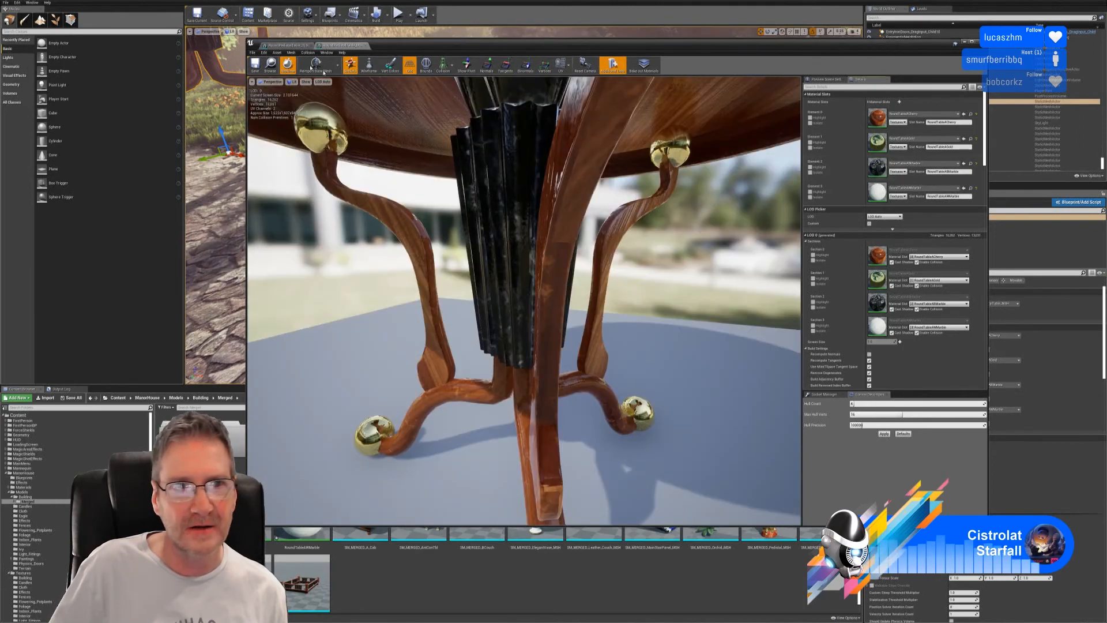
click(279, 46)
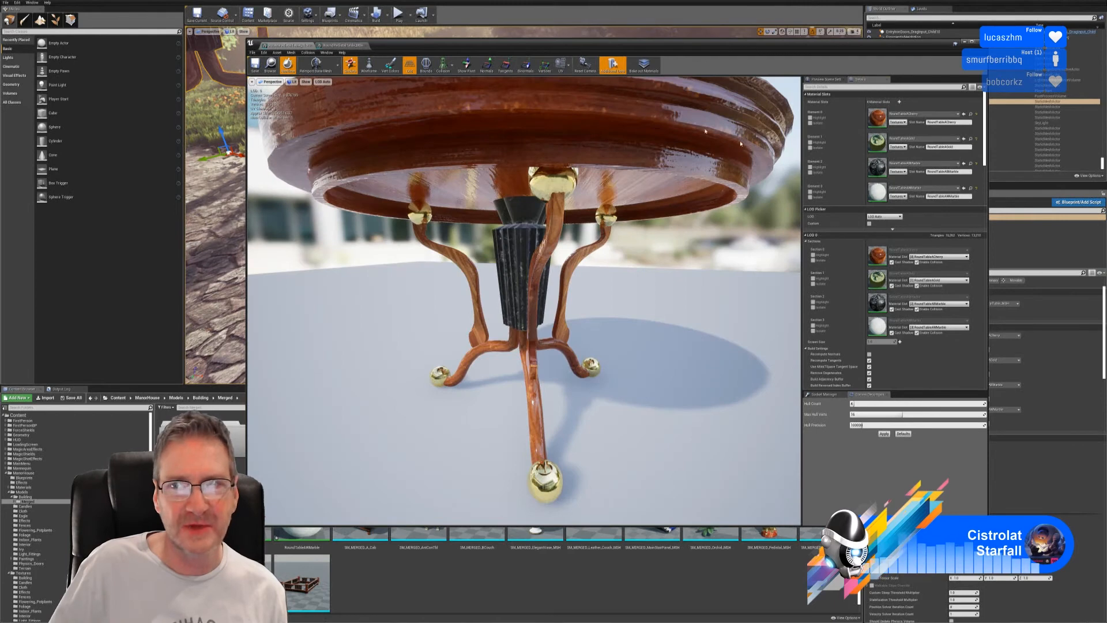
right_click(877, 171)
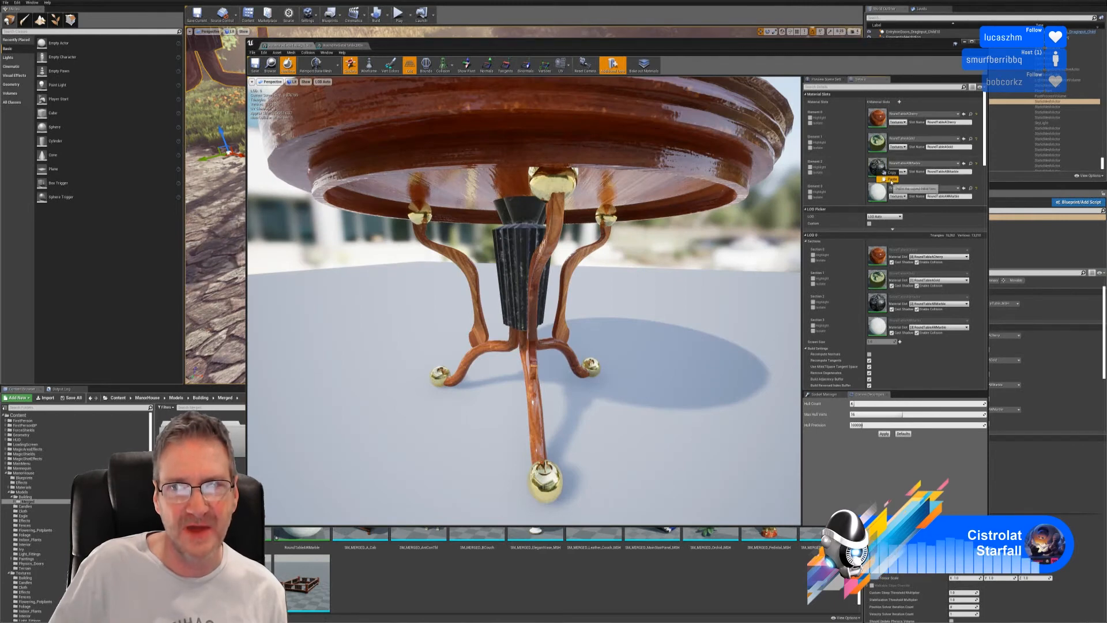
Copy the white marble material from Element 3 of the original table mesh into Element 3 of the TEST mesh and view the whole table.
click(340, 45)
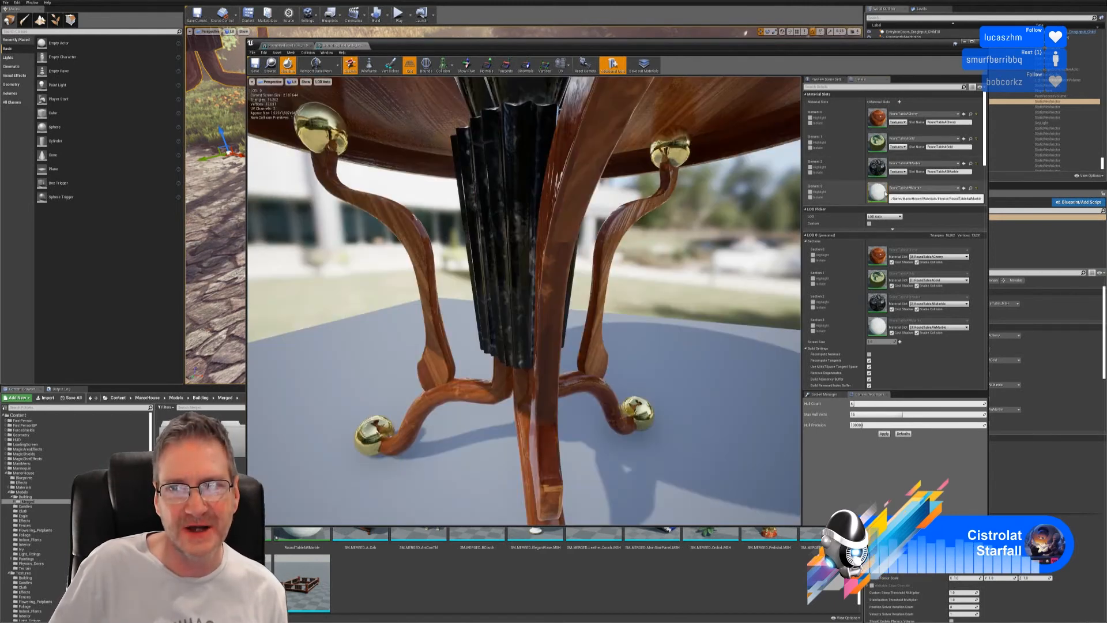
right_click(886, 194)
click(893, 195)
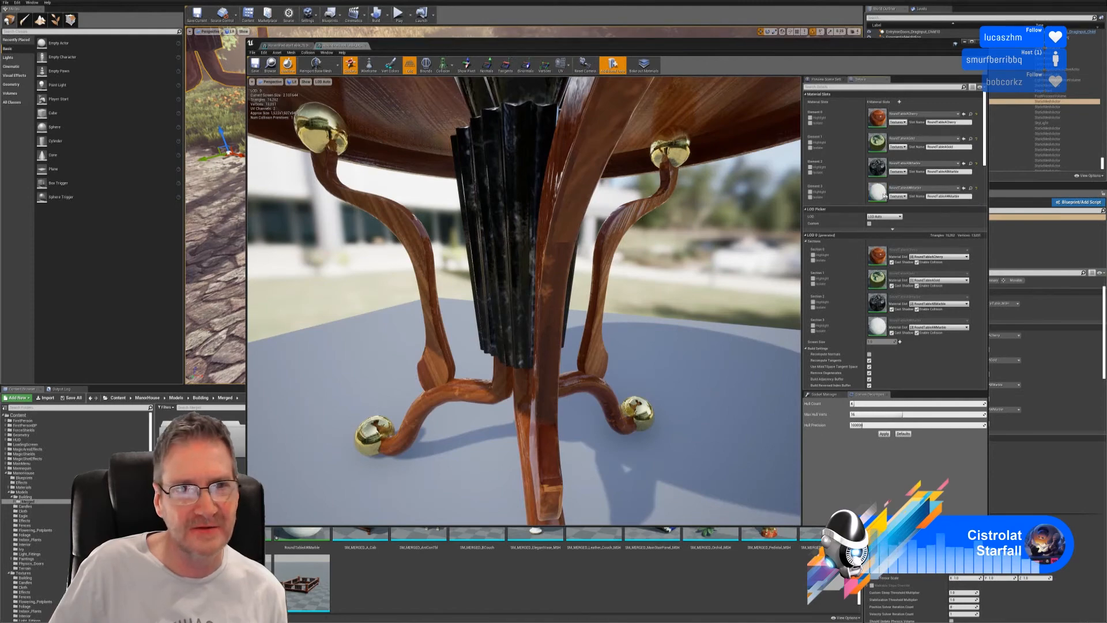
click(281, 45)
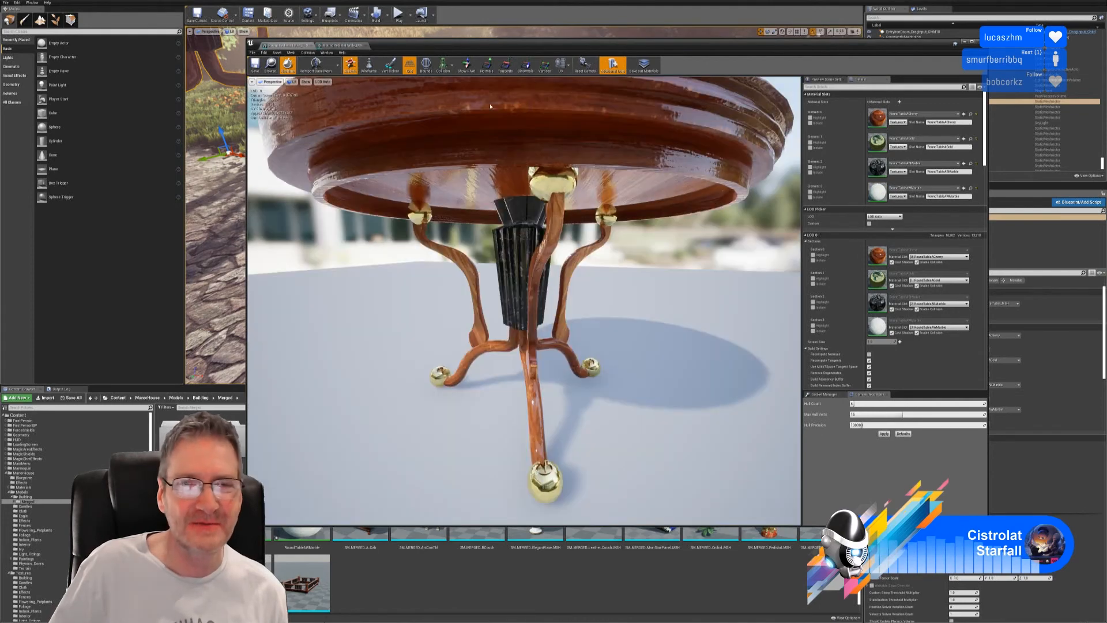
right_click(885, 193)
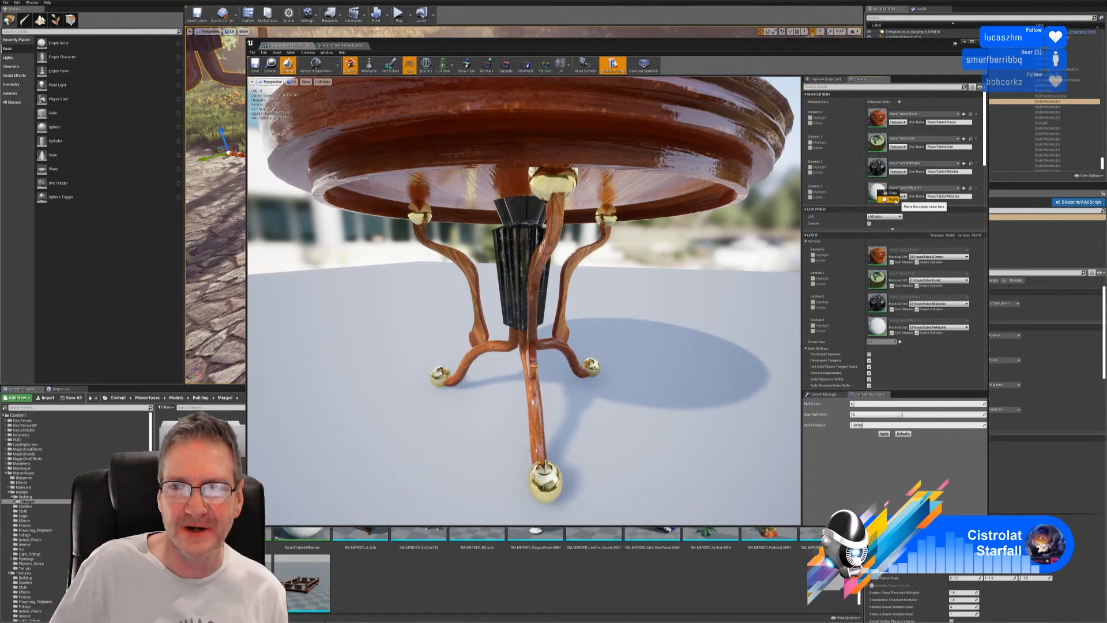
click(892, 193)
drag(583, 268, 493, 183)
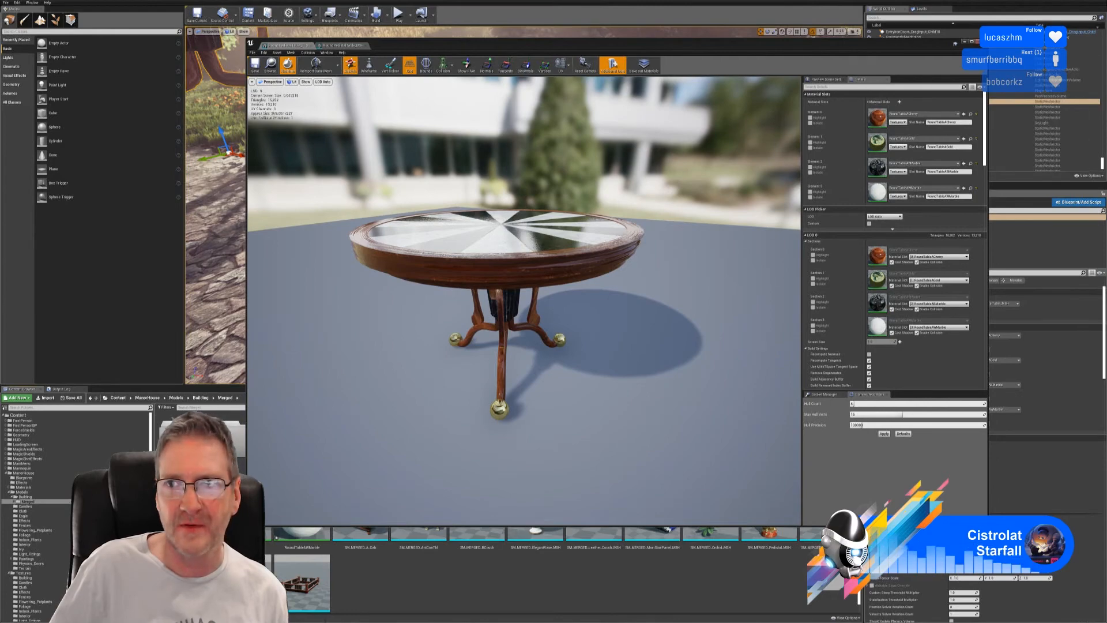
Leave the mesh editor and delete the oversized original table from the level.
click(979, 43)
right_drag(582, 191, 525, 157)
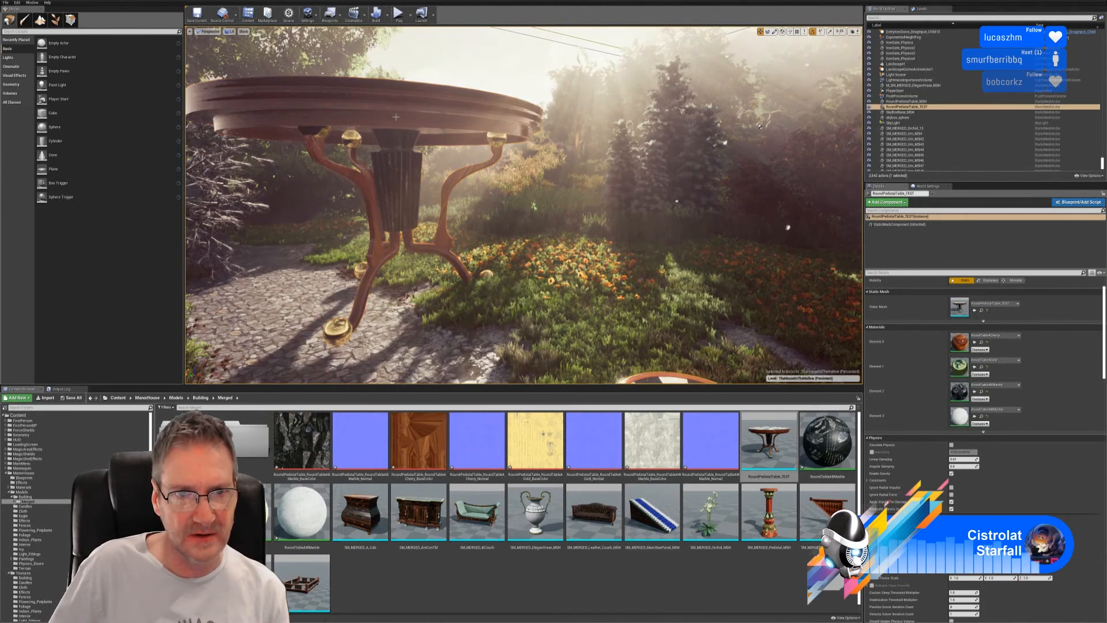
key(Delete)
right_drag(395, 117, 374, 196)
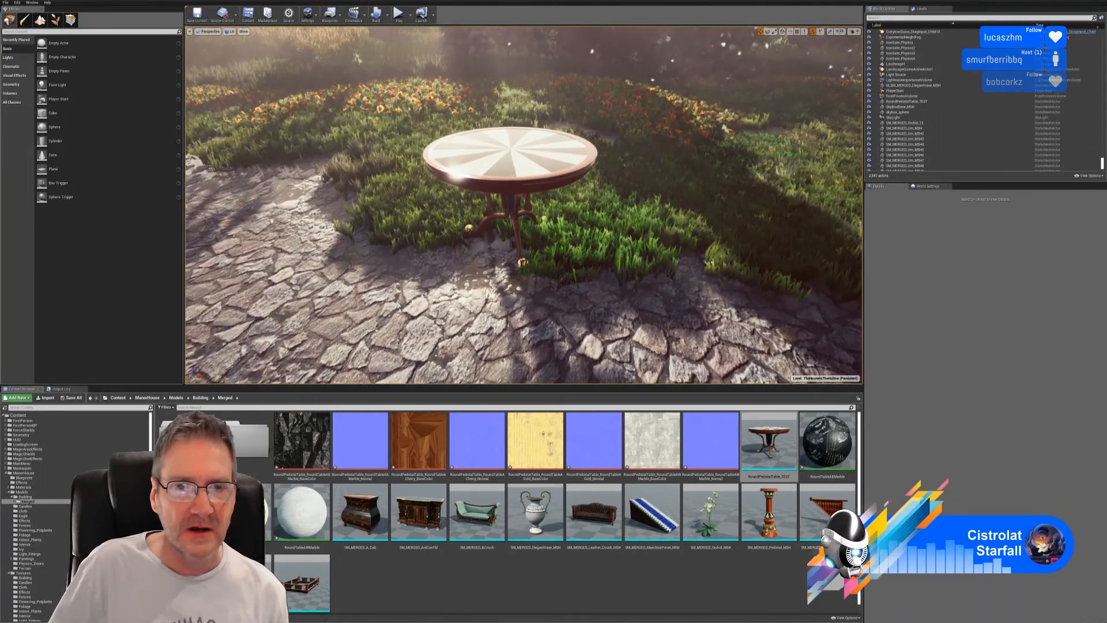
Select the TEST table in the level and delete the imported round table materials and base colour and normal textures from the Merged folder.
click(515, 162)
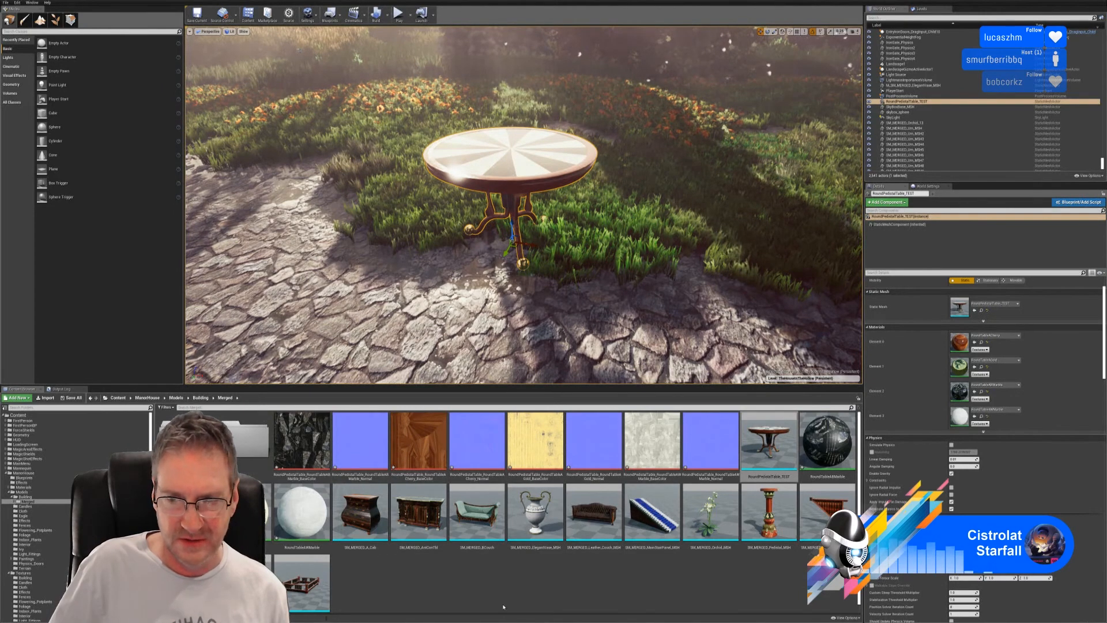
click(831, 445)
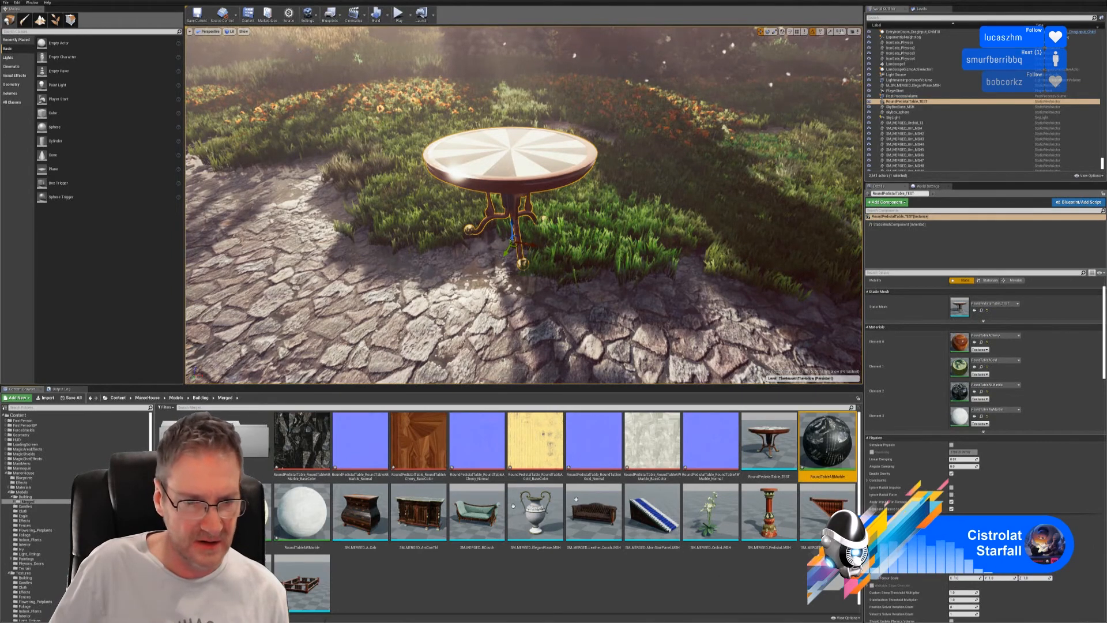
ctrl+click(314, 512)
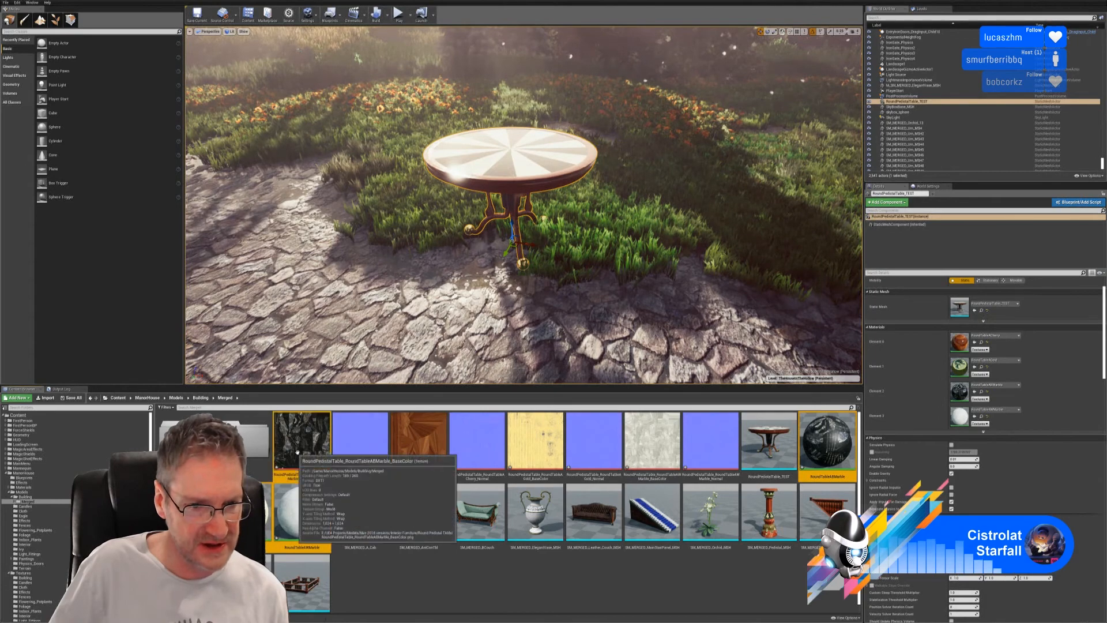
ctrl+click(297, 452)
ctrl+click(357, 445)
ctrl+click(418, 445)
ctrl+click(475, 448)
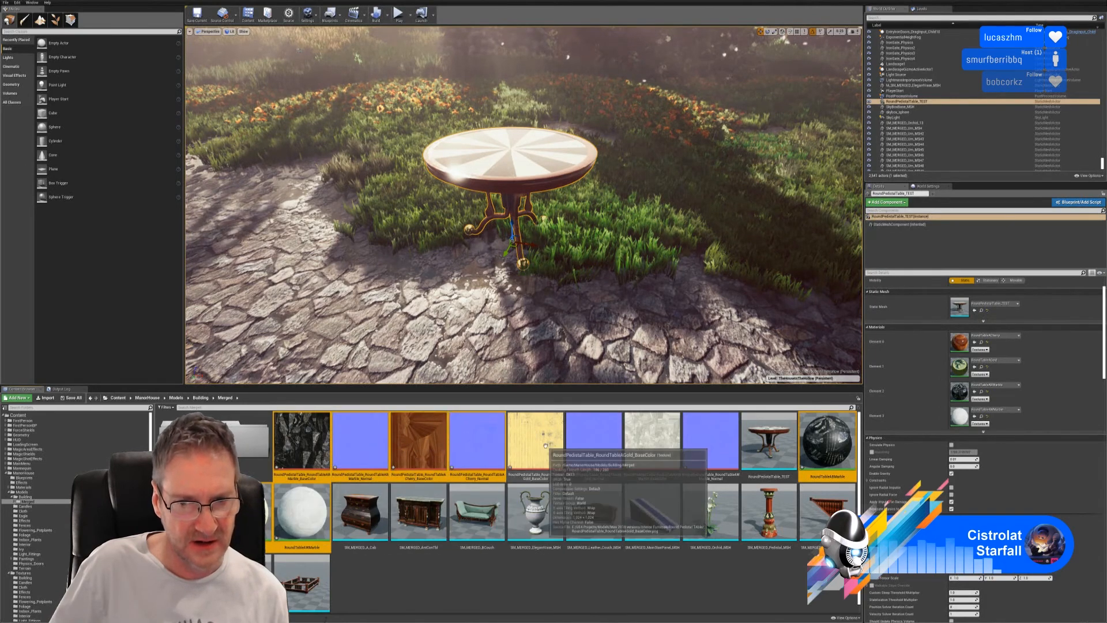
ctrl+click(545, 445)
ctrl+click(591, 444)
ctrl+click(657, 444)
ctrl+click(697, 446)
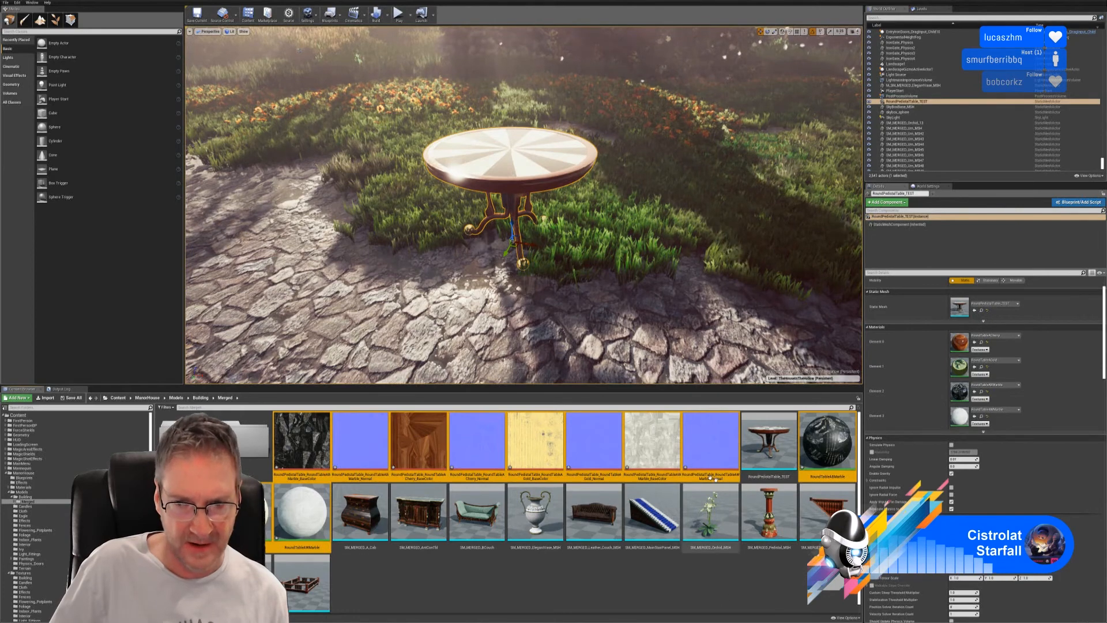
right_click(653, 441)
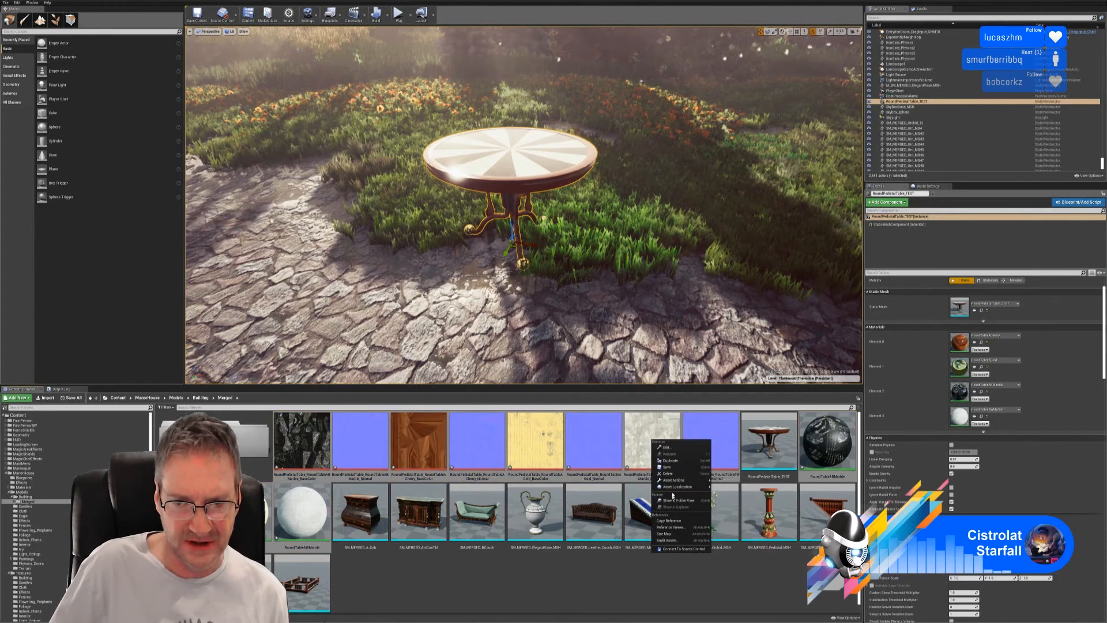
click(672, 474)
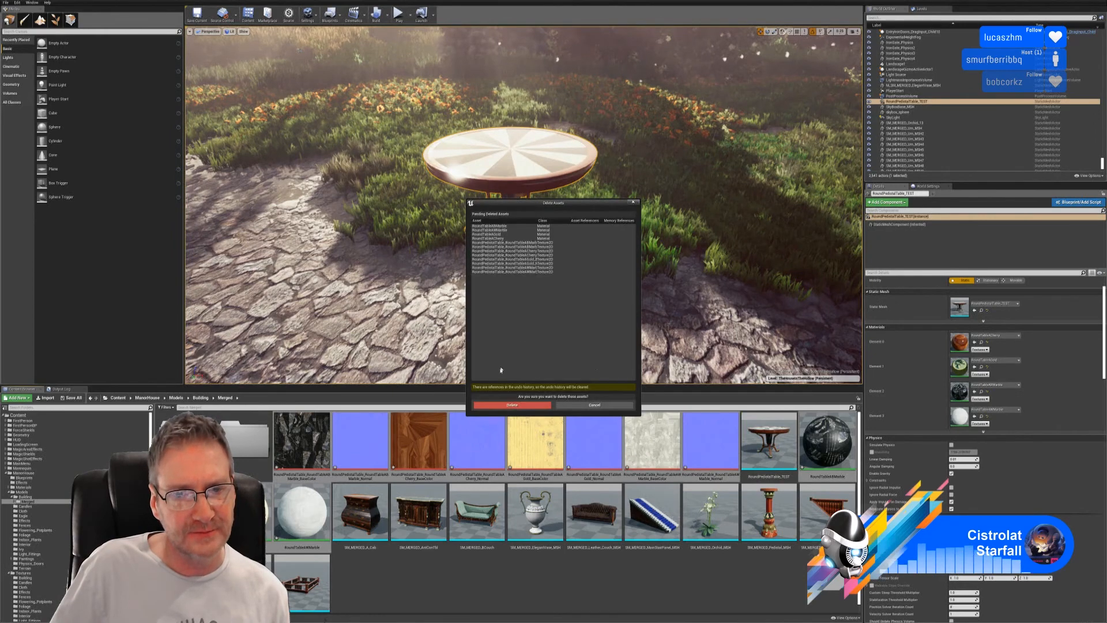
click(536, 404)
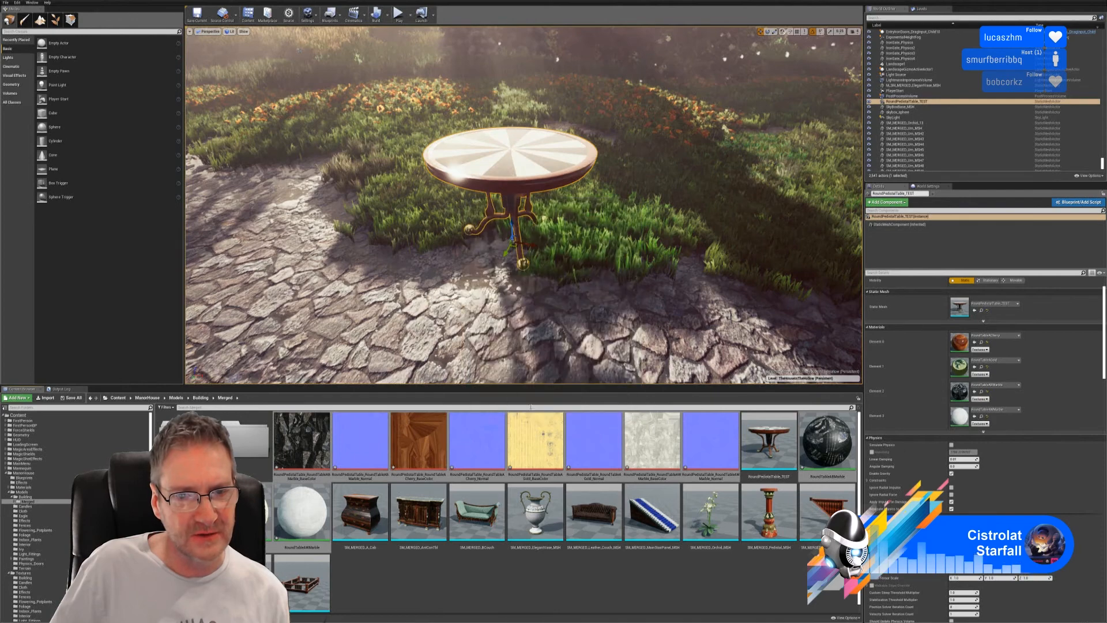
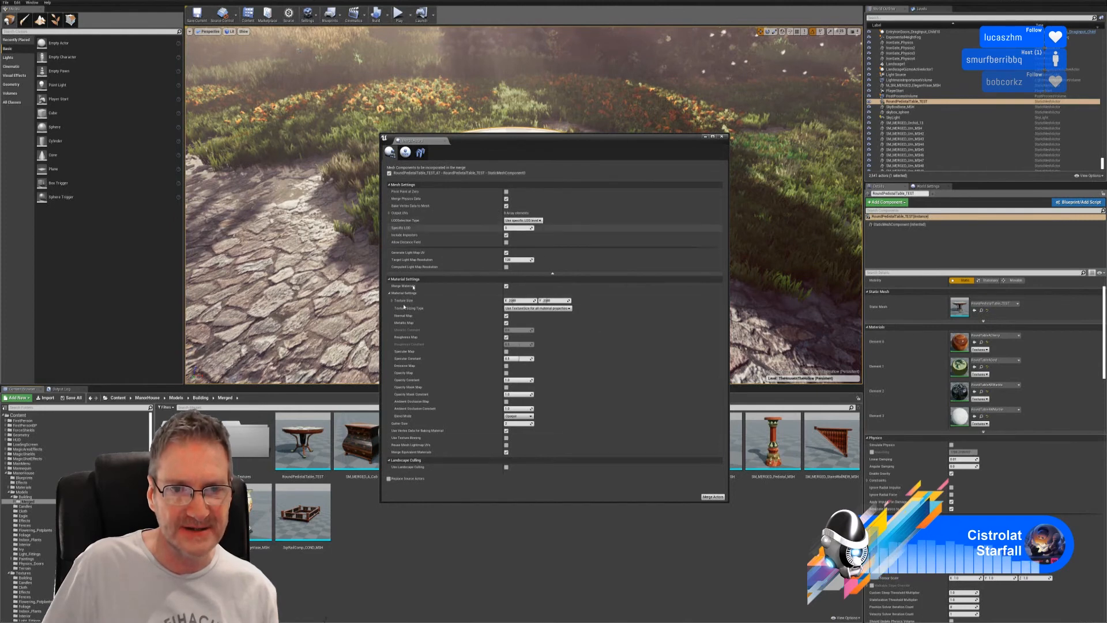
Try to merge the TEST table into the ManorHouse/Models/Building/Merged folder, dropping the number suffix after TEST from the merged asset's name.
click(712, 497)
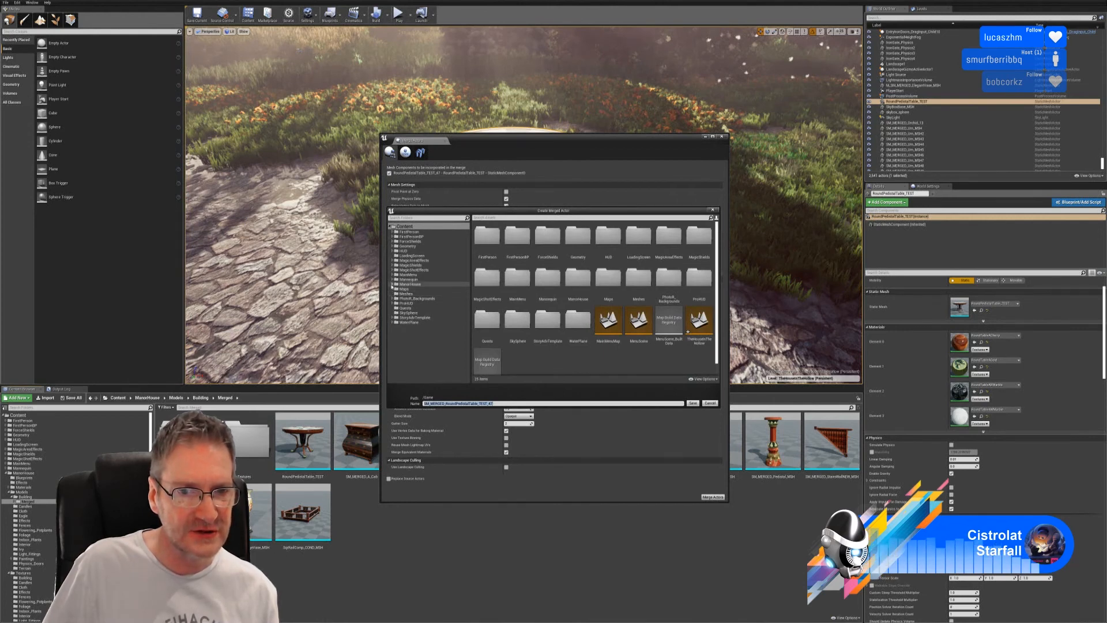
click(392, 283)
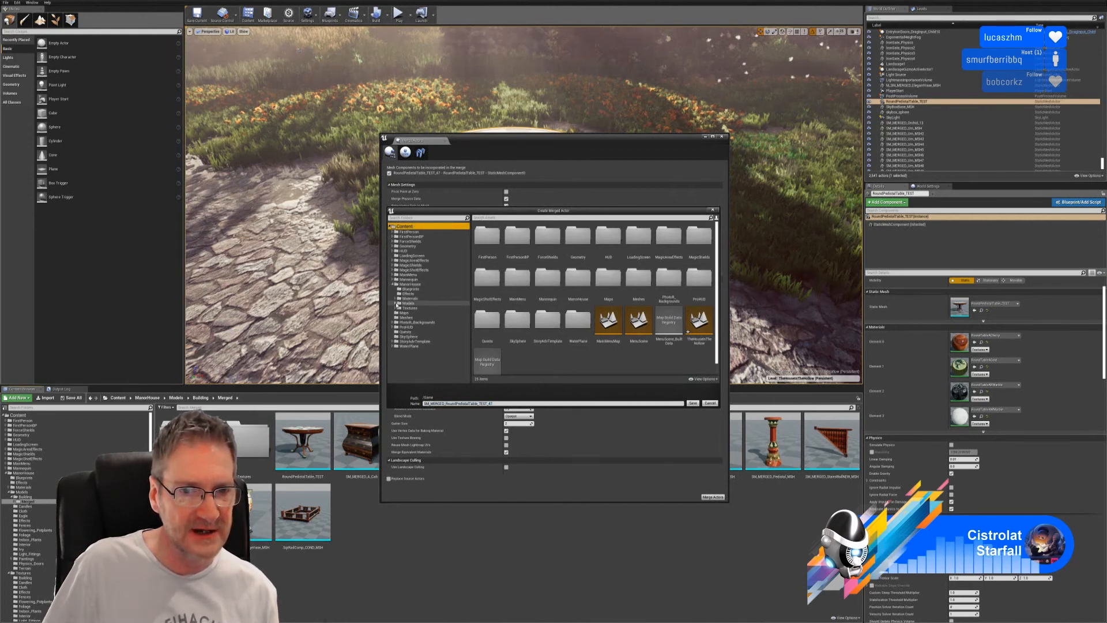
click(395, 304)
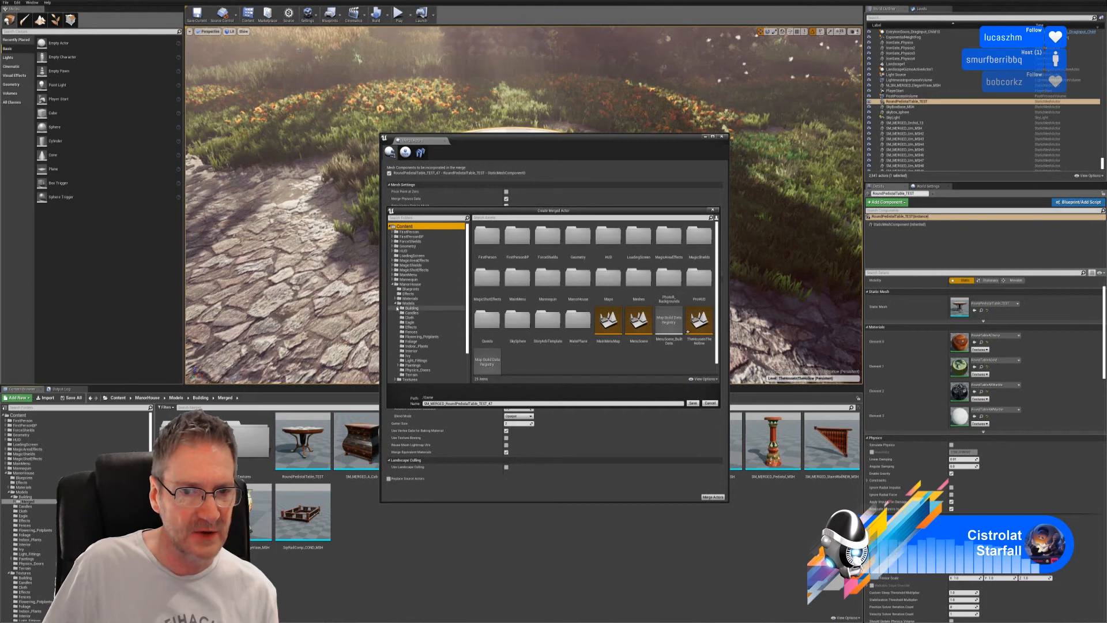
click(397, 307)
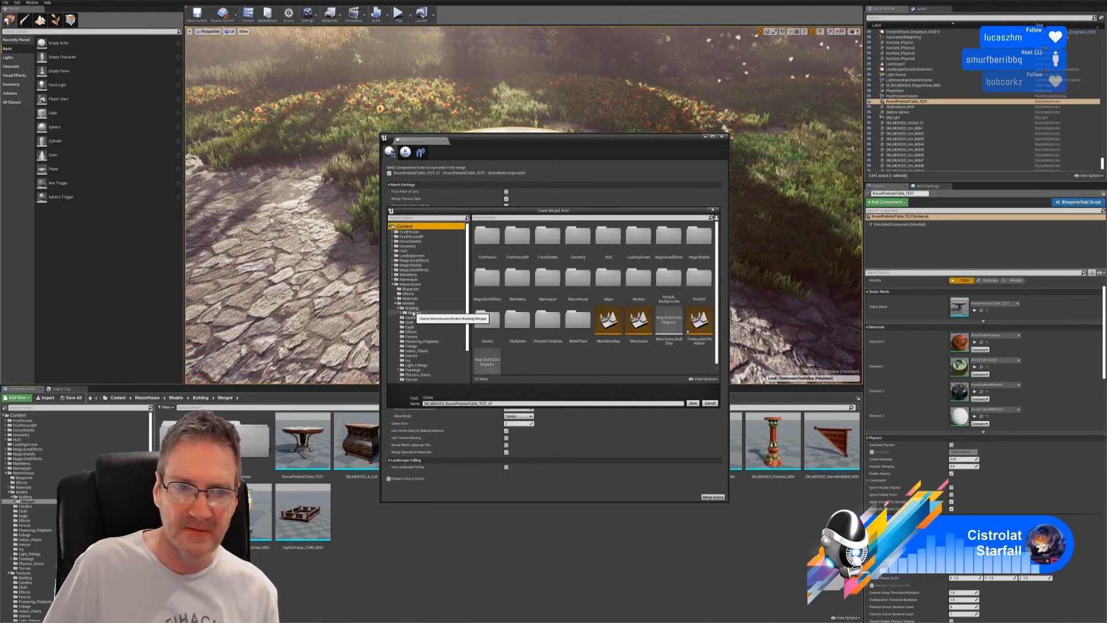
click(414, 313)
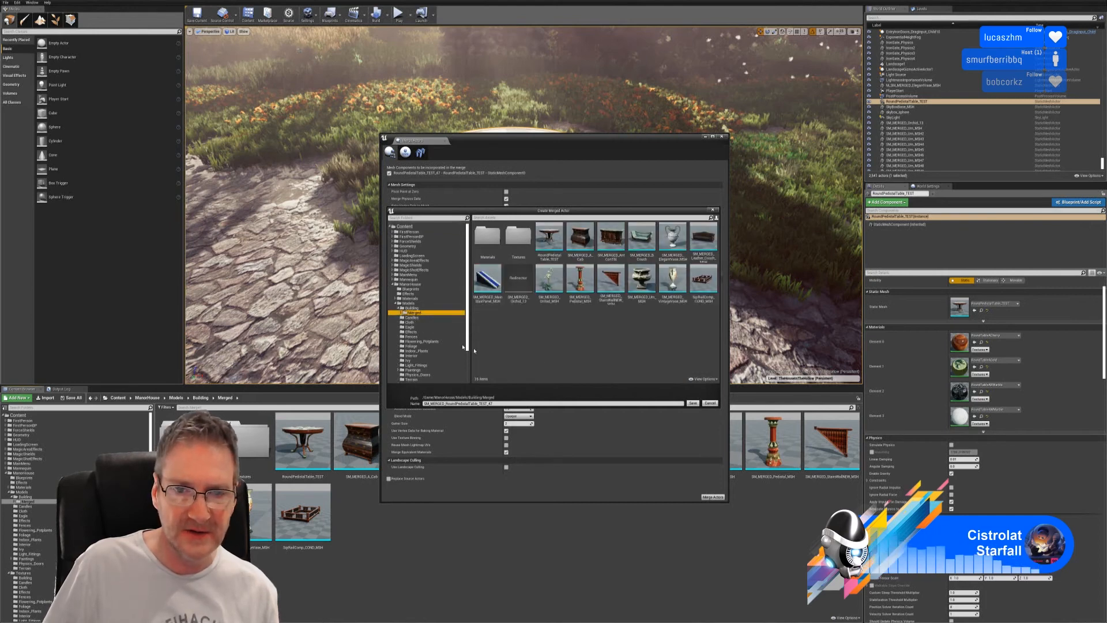
click(502, 403)
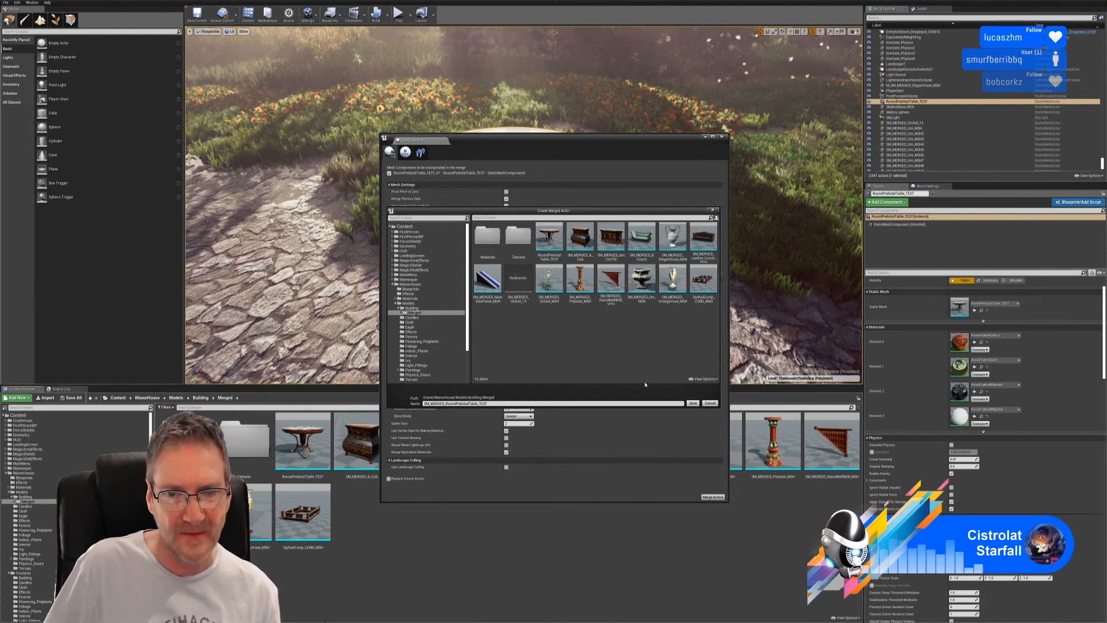
click(693, 403)
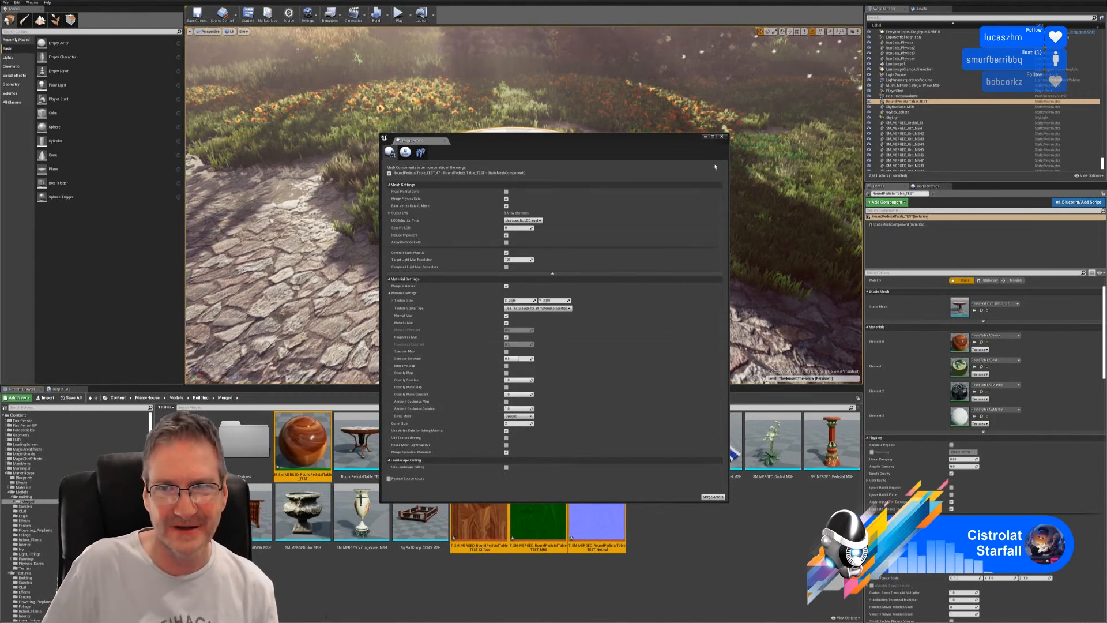
click(722, 137)
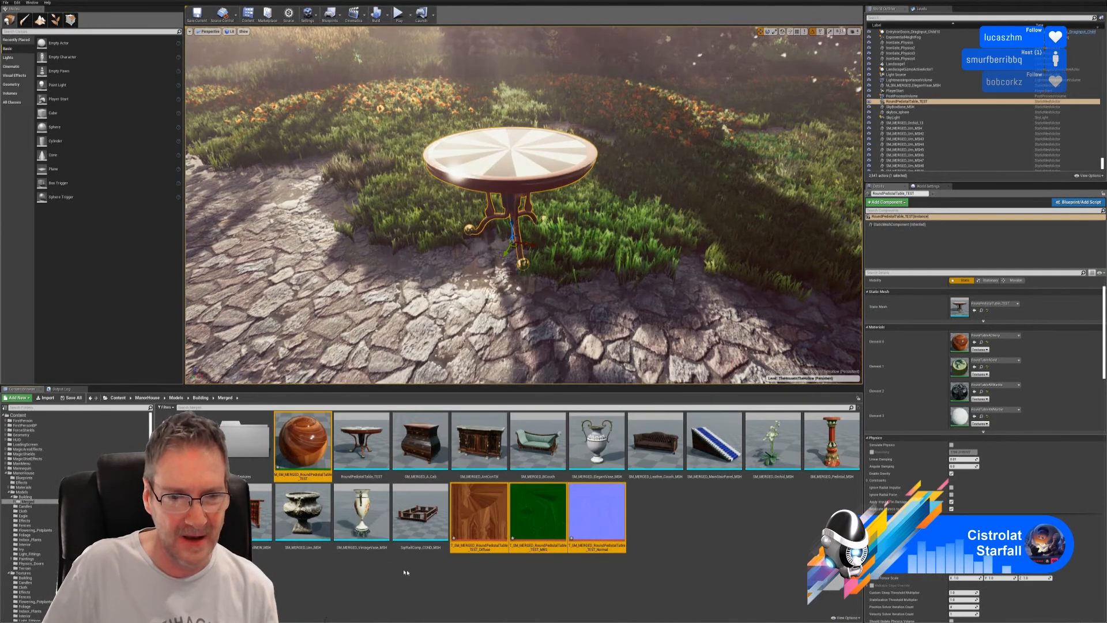
Examine the merged table's baked material in the mesh editor and compare it with the four-material TEST table.
double_click(361, 441)
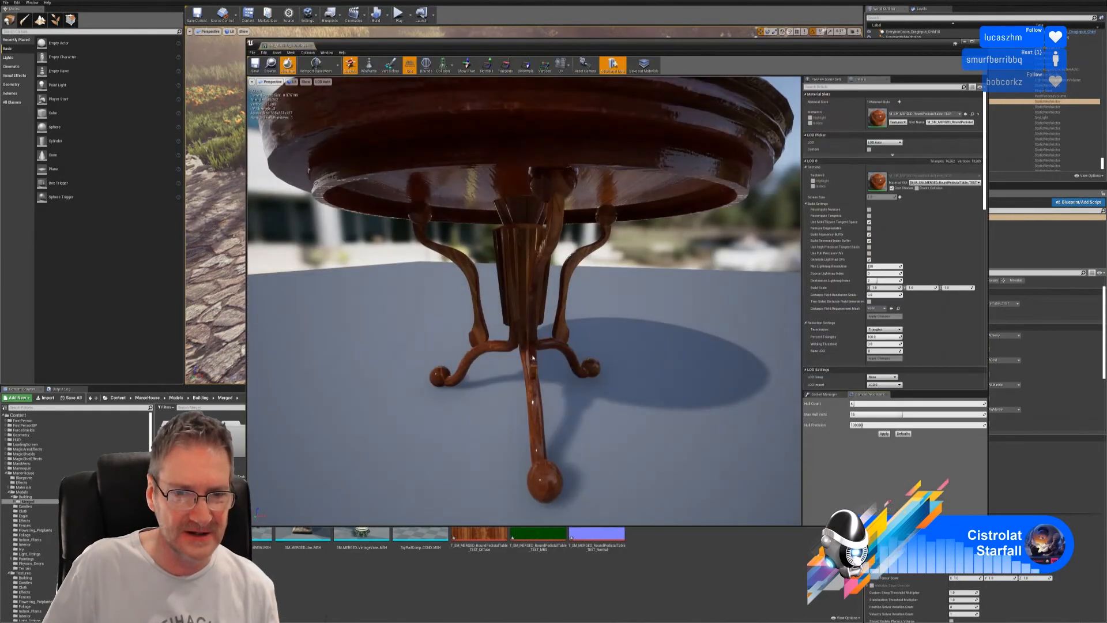
mouse_move(532, 358)
right_down()
mouse_move(533, 375)
mouse_move(519, 365)
mouse_move(506, 376)
mouse_move(528, 340)
right_up()
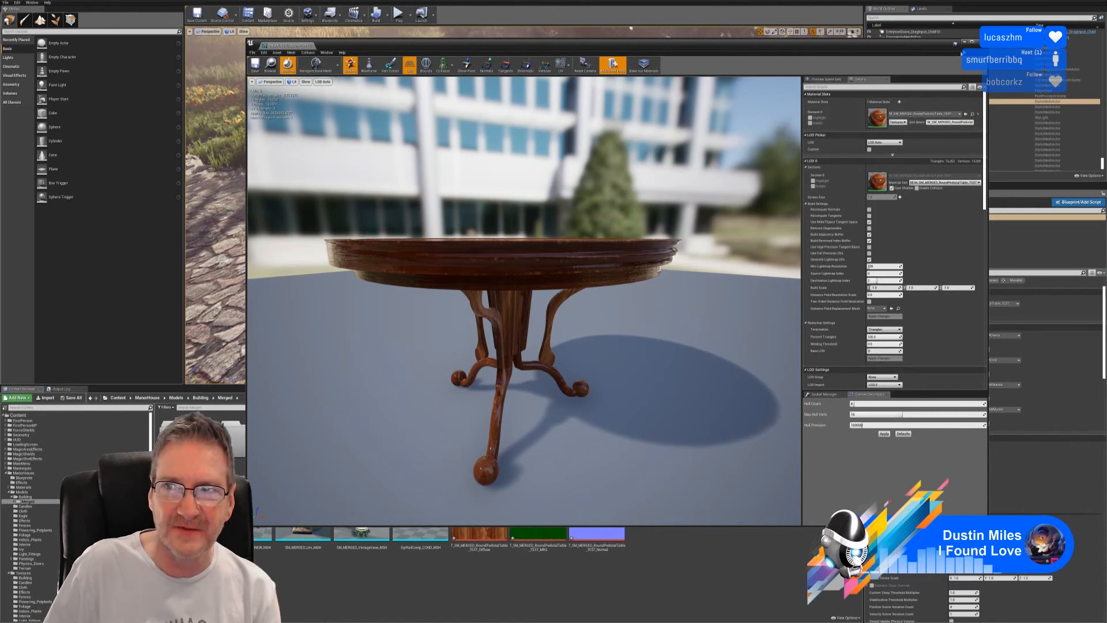
click(981, 42)
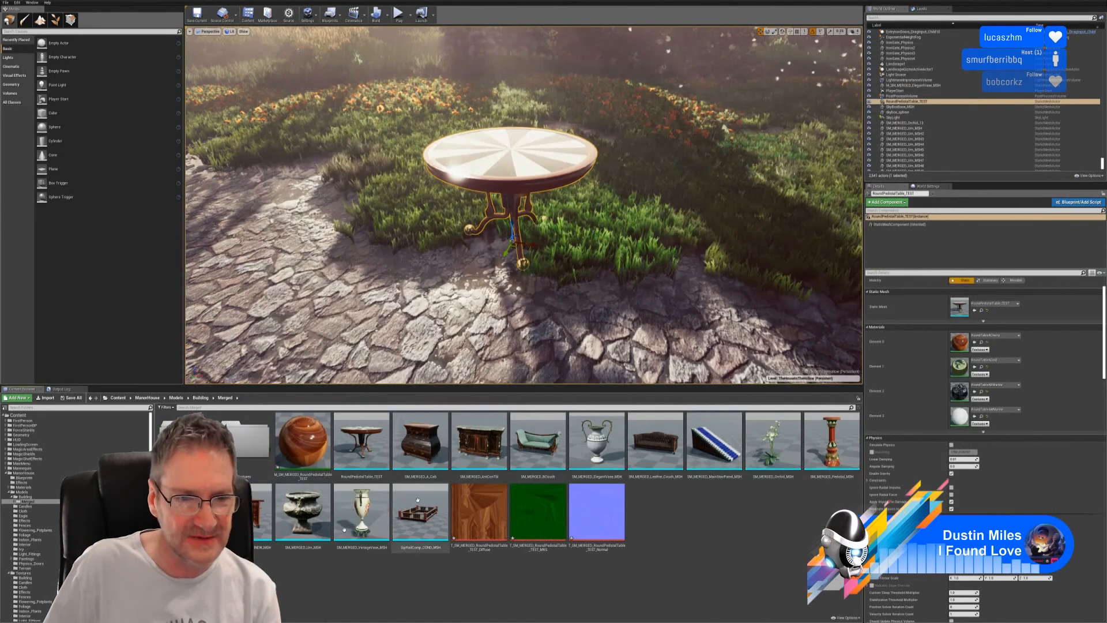
double_click(362, 443)
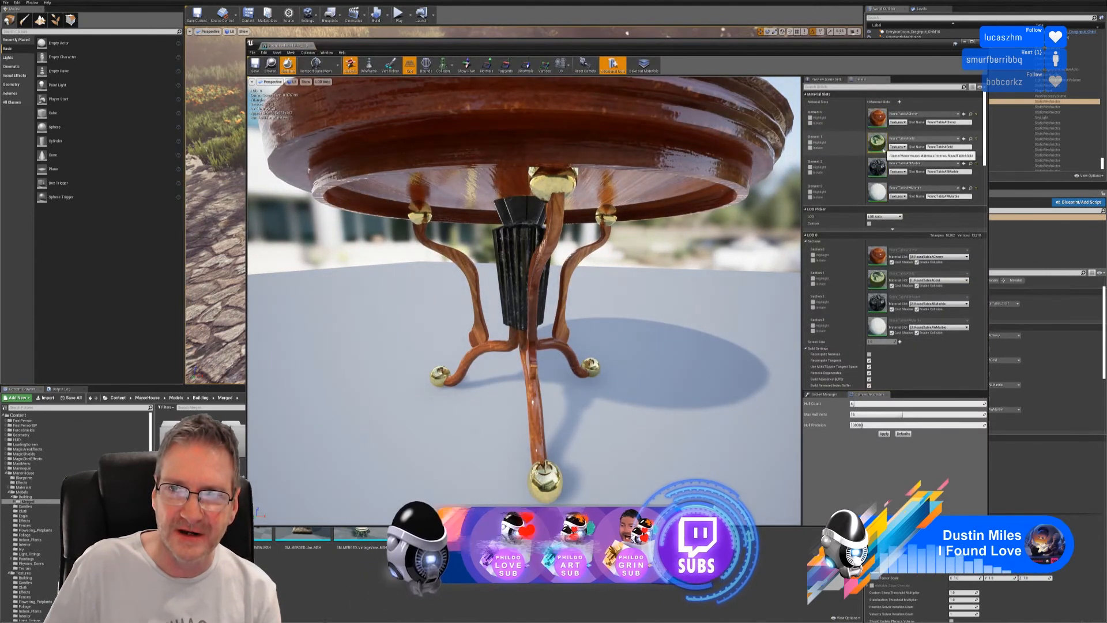
mouse_move(610, 297)
mouse_down()
mouse_move(599, 253)
mouse_move(609, 297)
mouse_up()
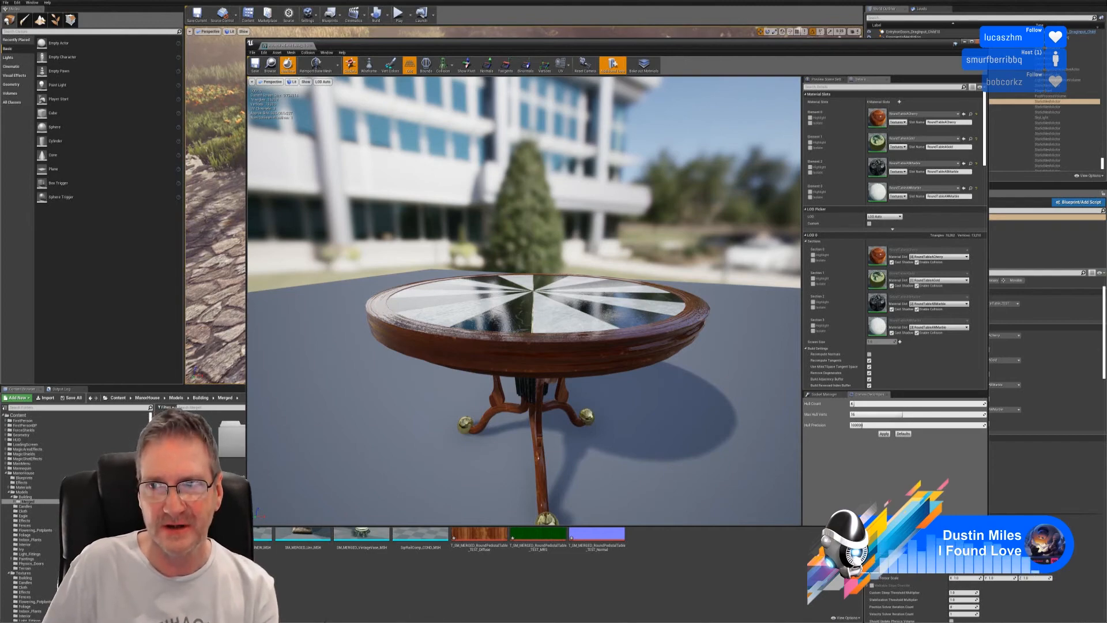
click(981, 42)
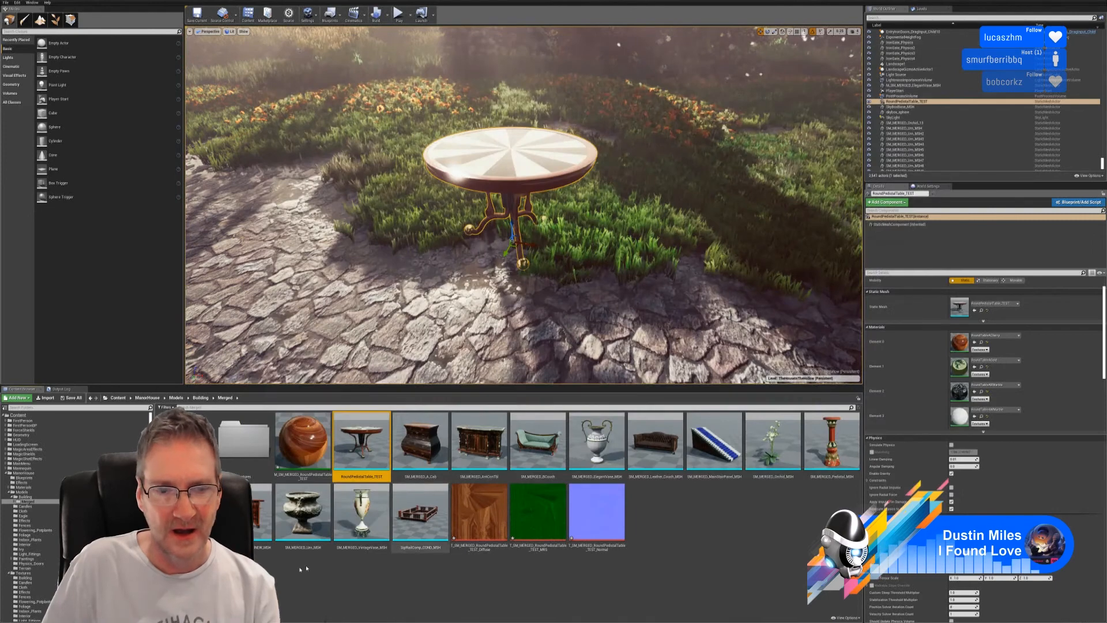
Delete the merged table mesh with its baked material and the diffuse, MRS and normal textures from the Merged folder.
click(488, 521)
ctrl+click(543, 534)
ctrl+click(584, 528)
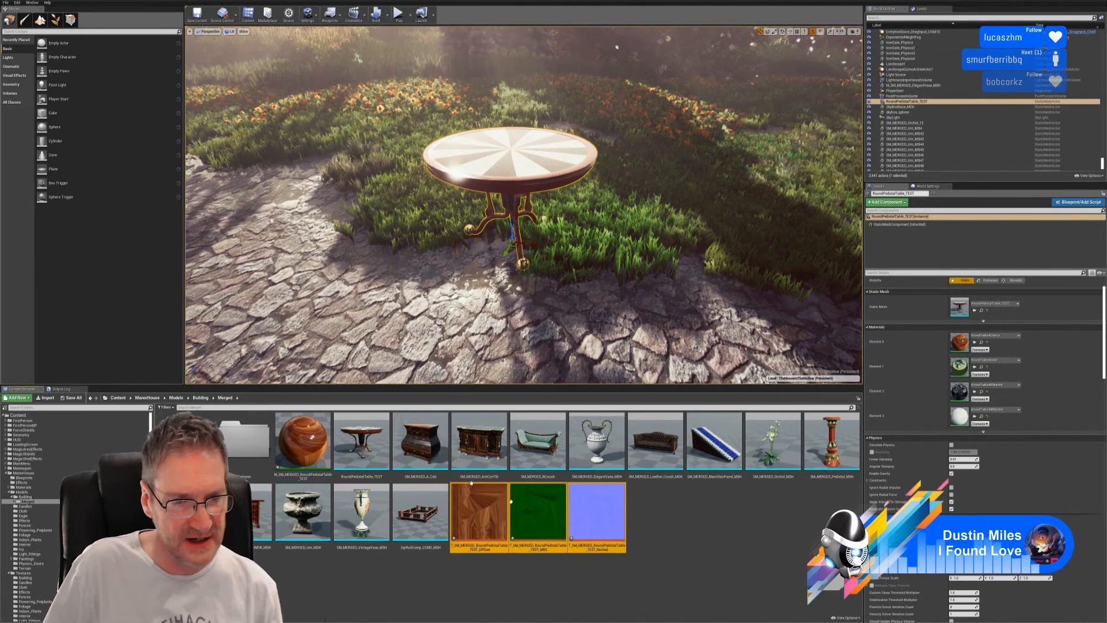
ctrl+click(303, 441)
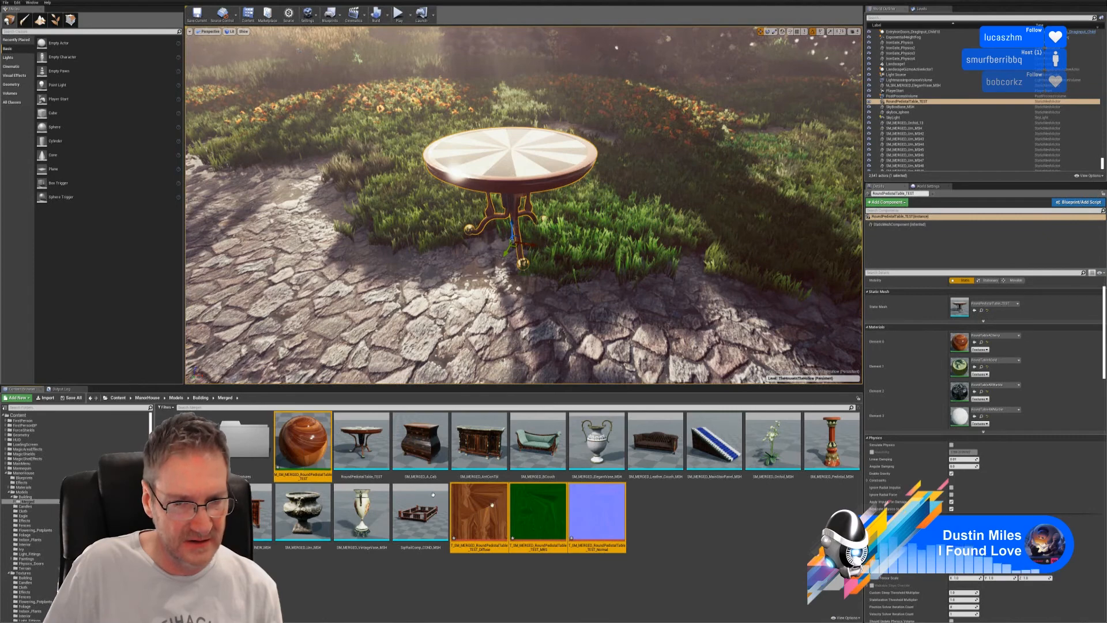
right_click(607, 514)
click(623, 437)
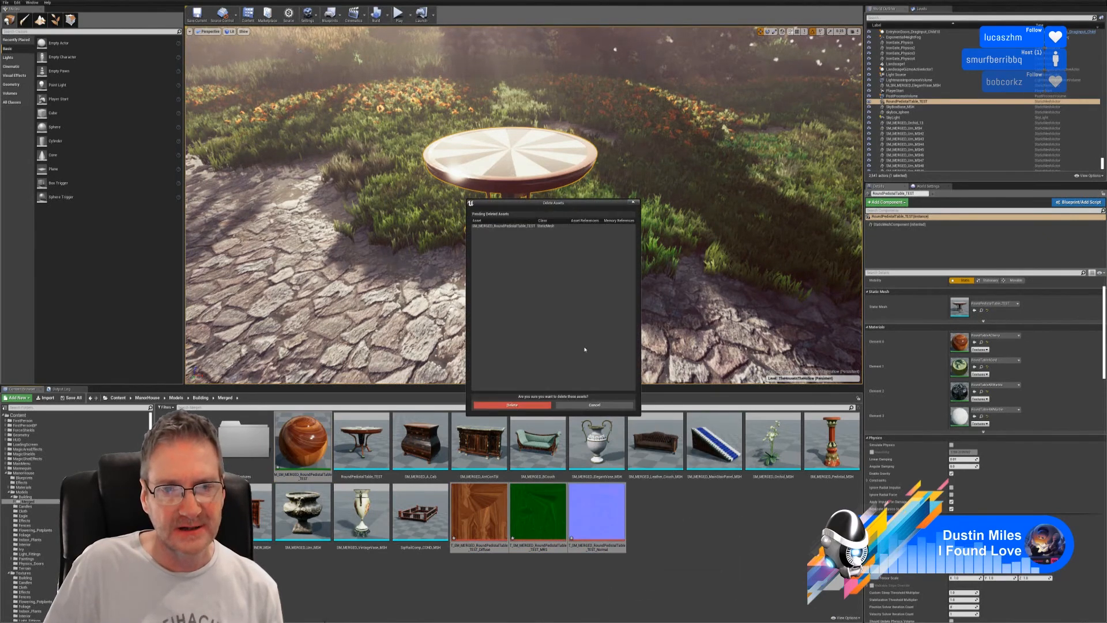
click(513, 403)
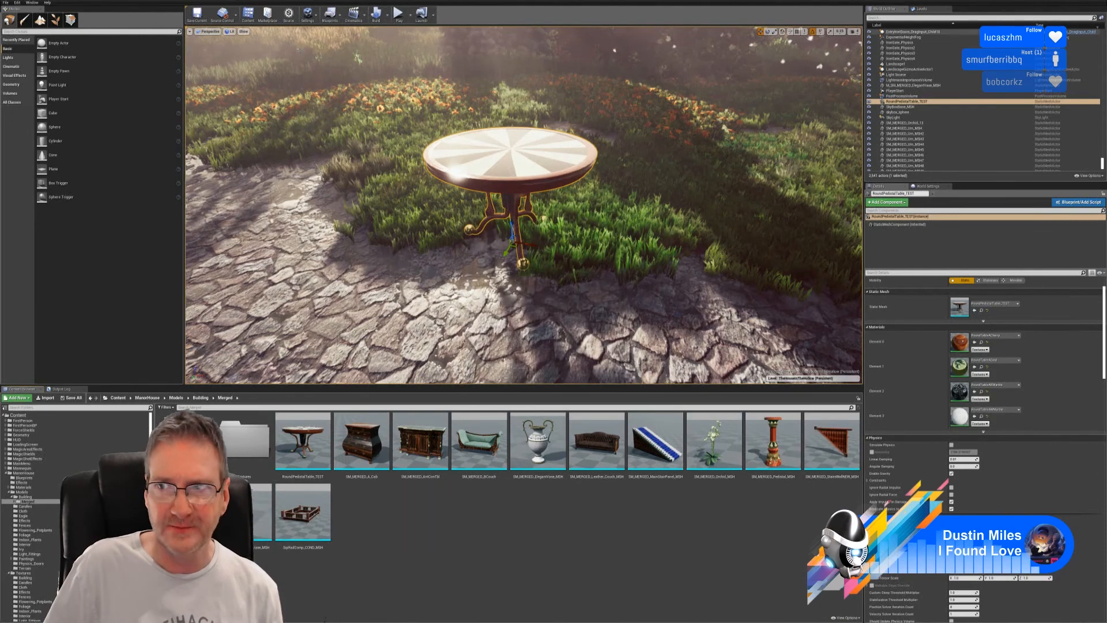
Switch to 3ds Max and examine the table's UV layout through a temporary Unwrap UVW modifier, removing the modifier again.
key(super+d)
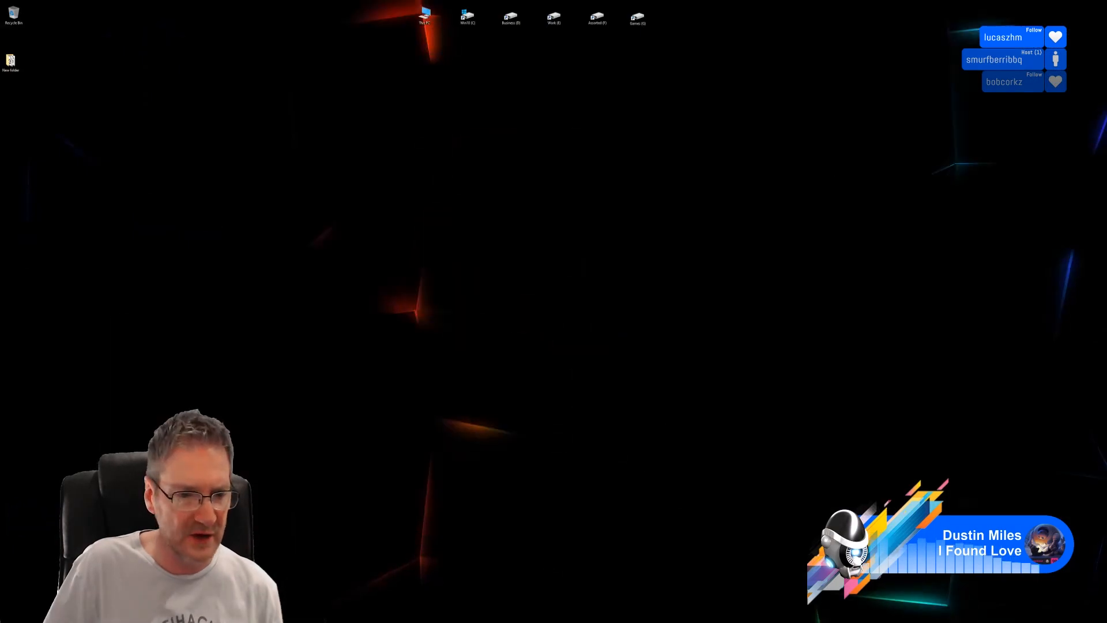
key(alt+Tab)
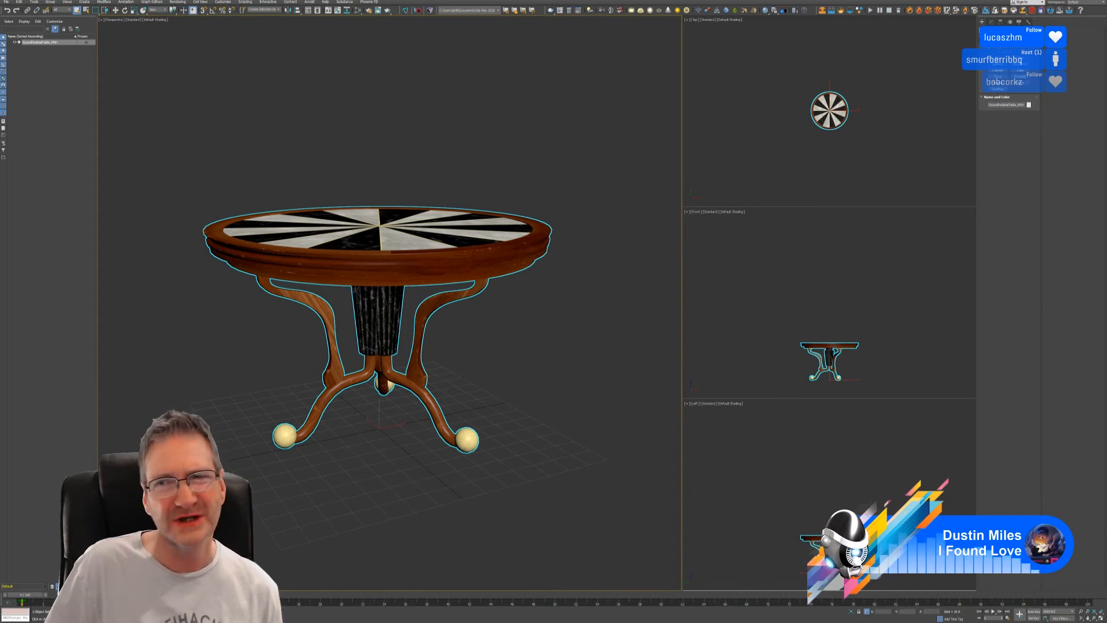
click(991, 22)
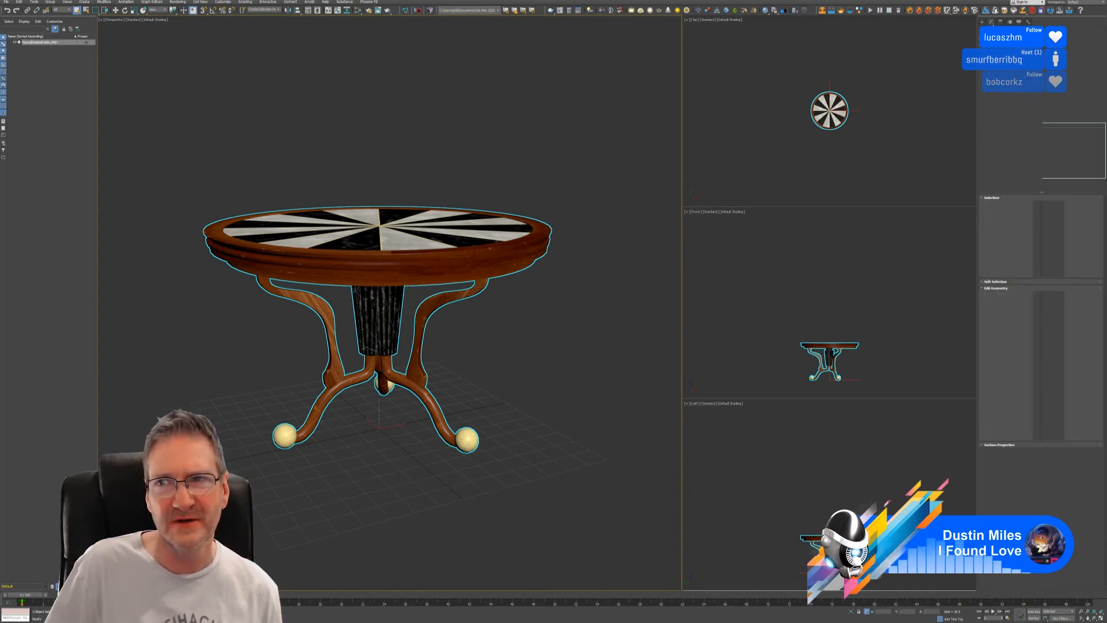
click(1035, 111)
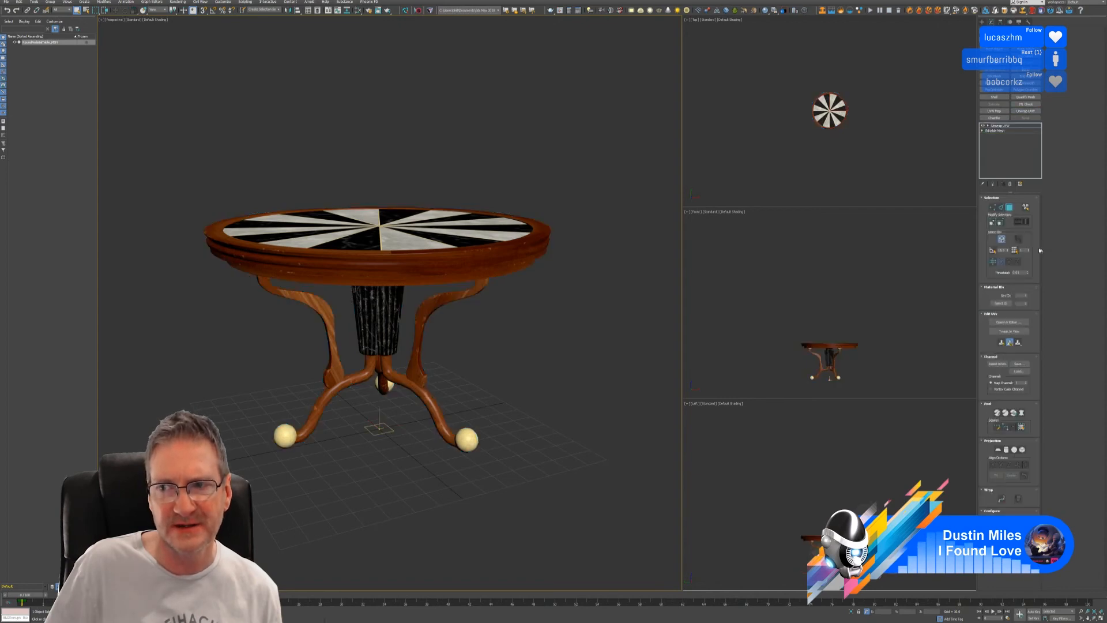
click(1002, 321)
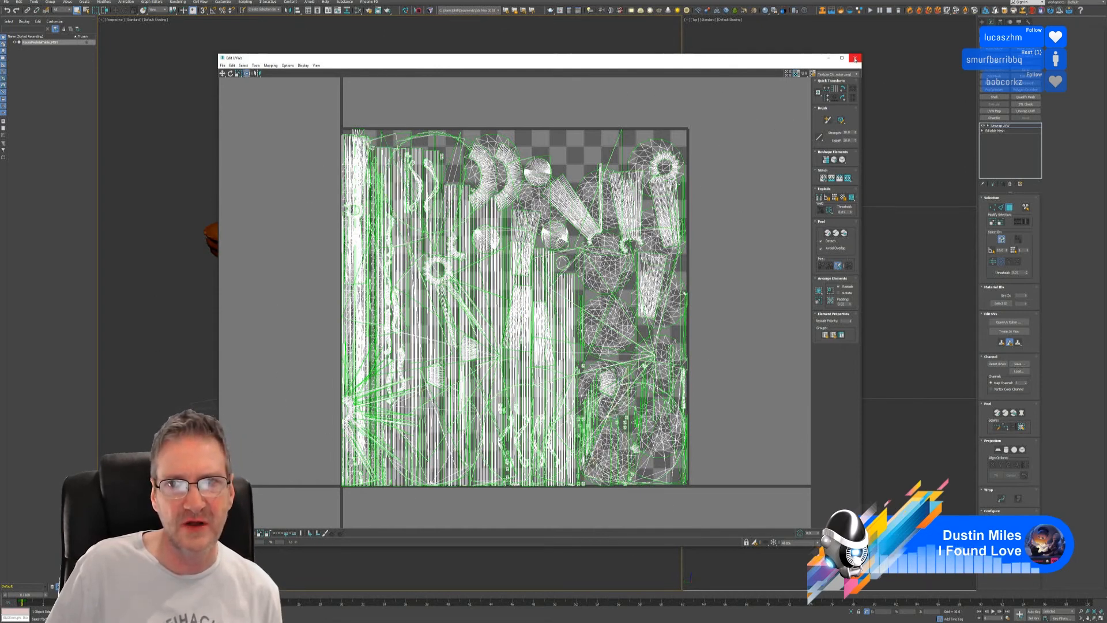
click(855, 58)
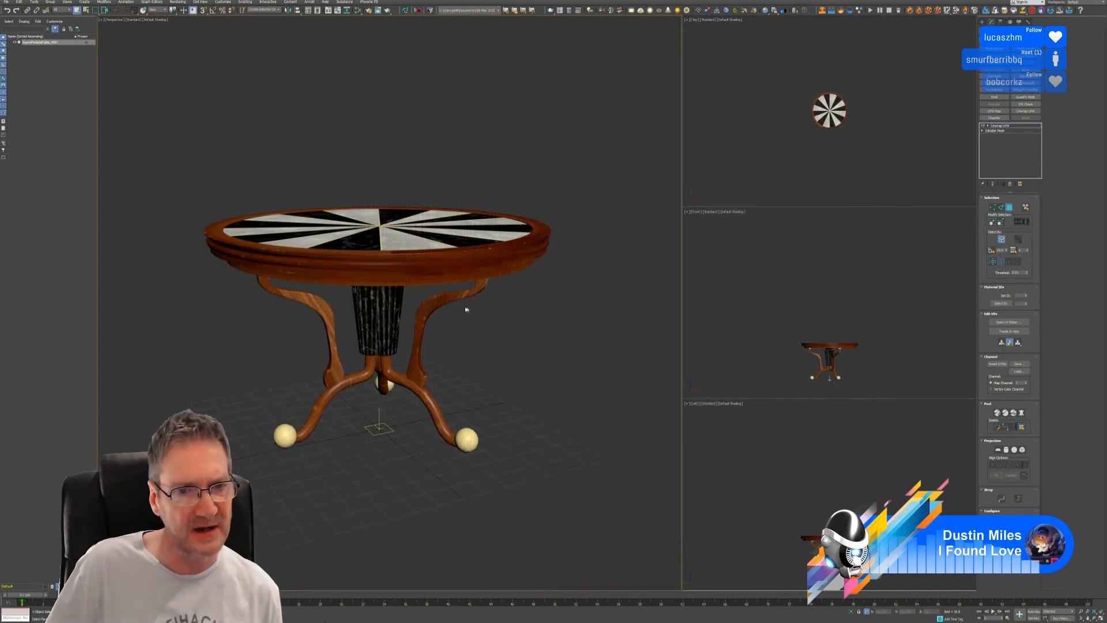
middle_drag(443, 326, 458, 332)
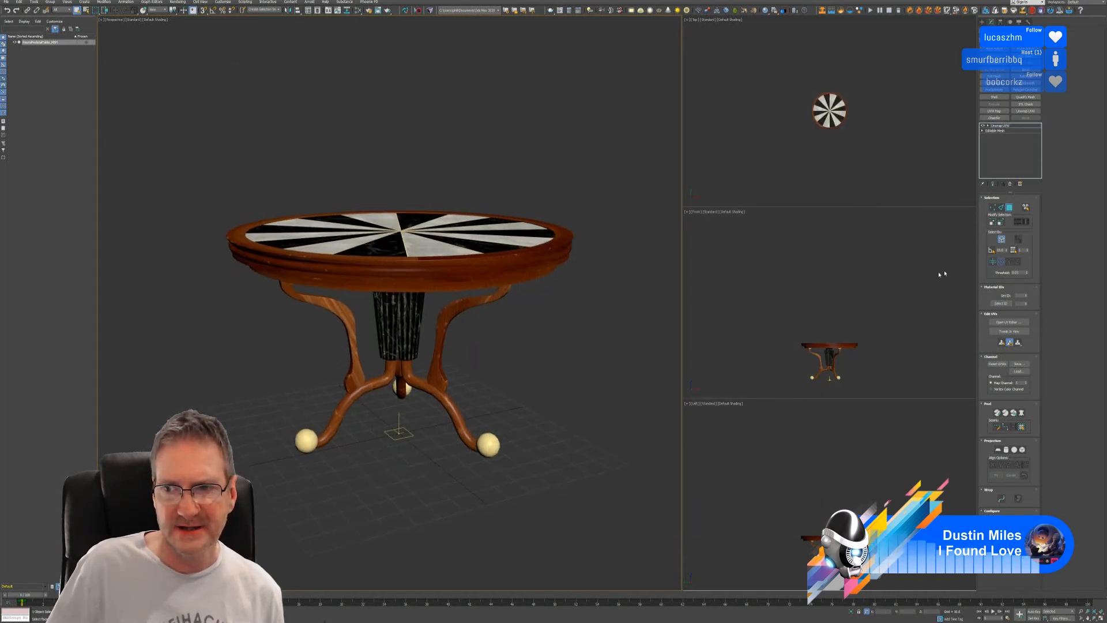
click(1010, 184)
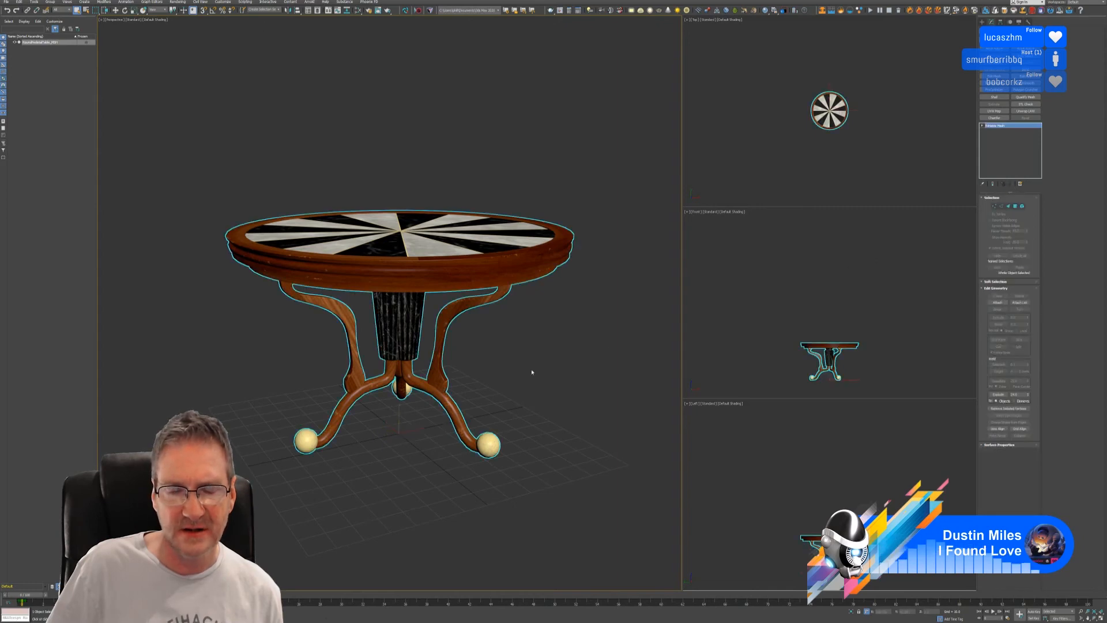
middle_drag(531, 371, 507, 379)
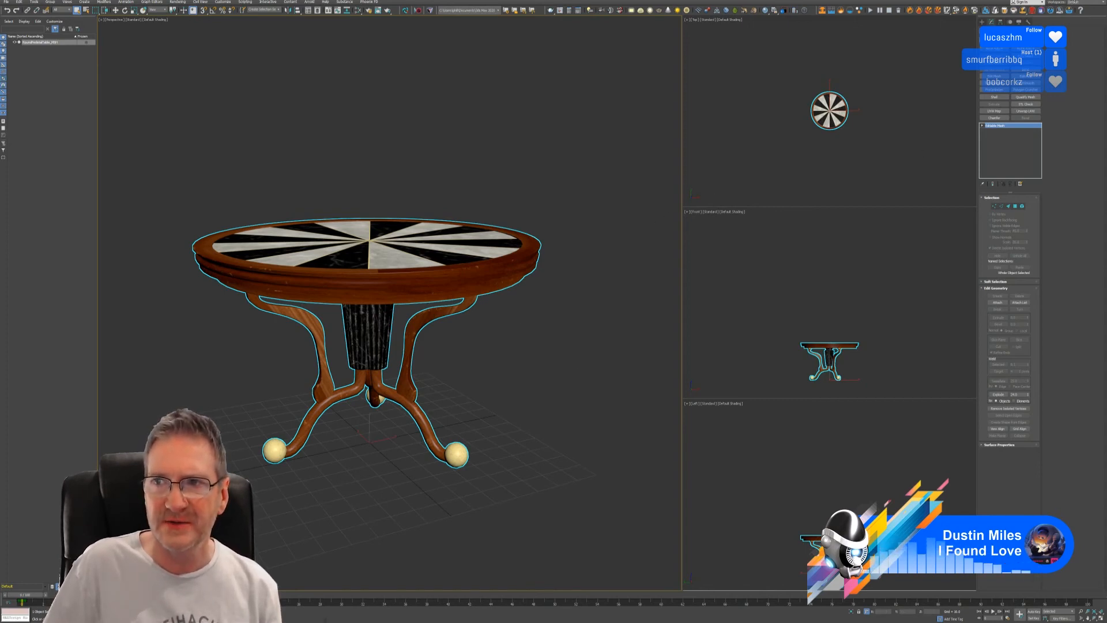
Switch back to Unreal Editor and examine the texture samples in the cherry wood material on the TEST table's Element 0.
key(super+d)
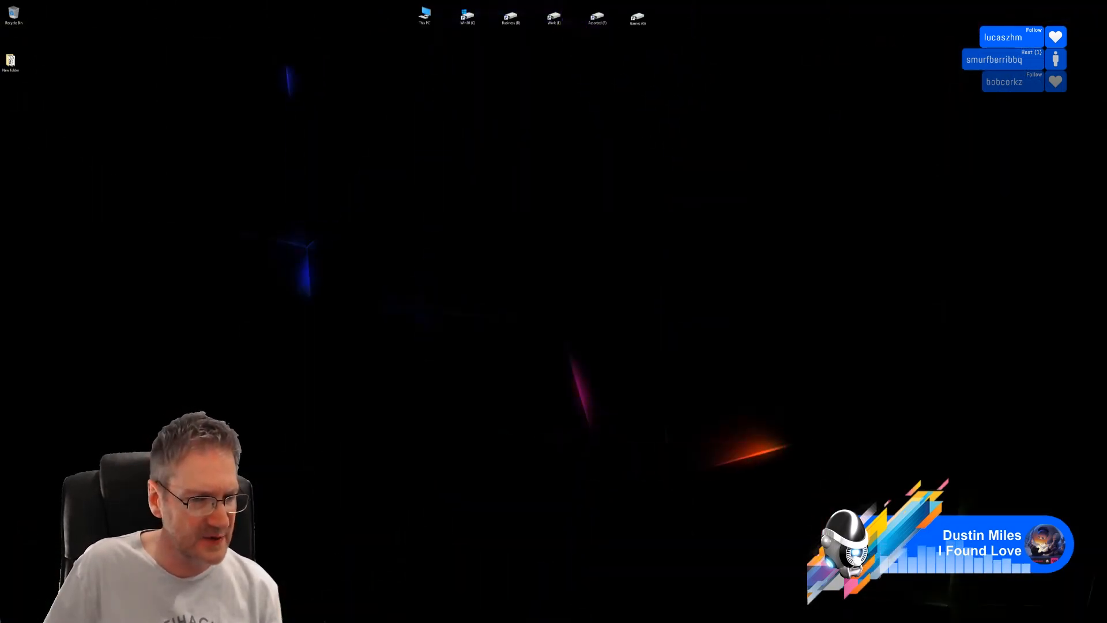
key(alt+Tab)
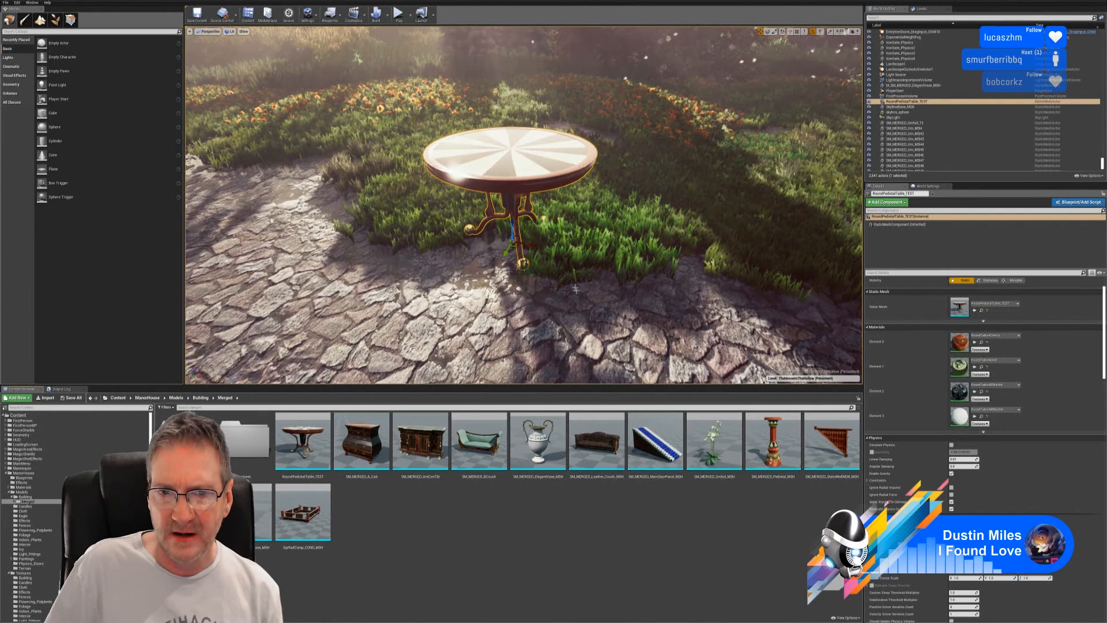
double_click(958, 342)
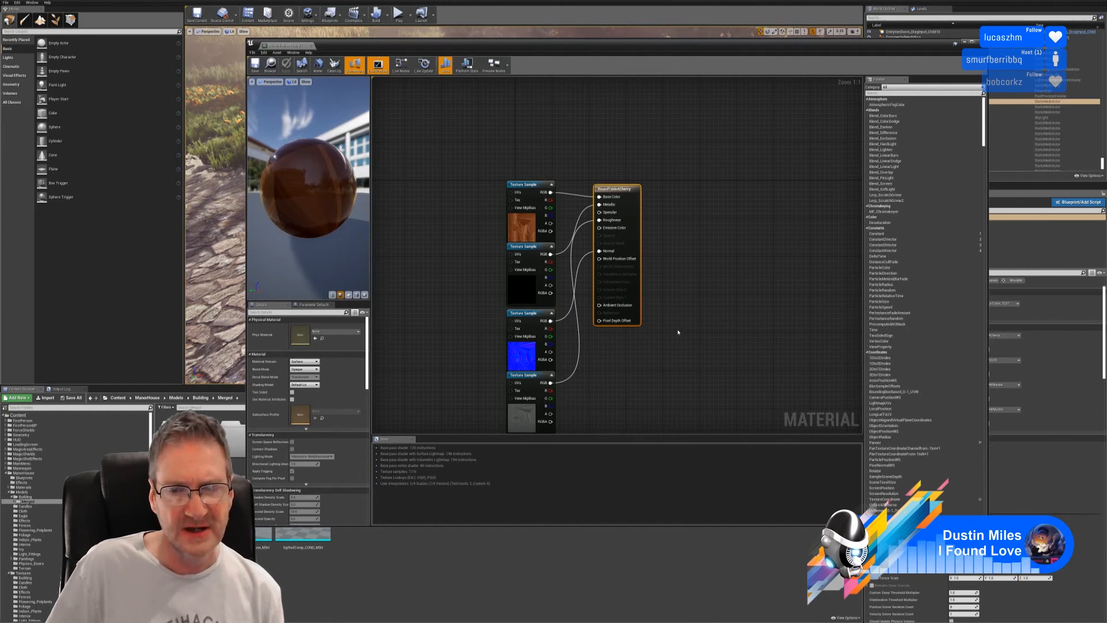
right_drag(697, 295, 694, 260)
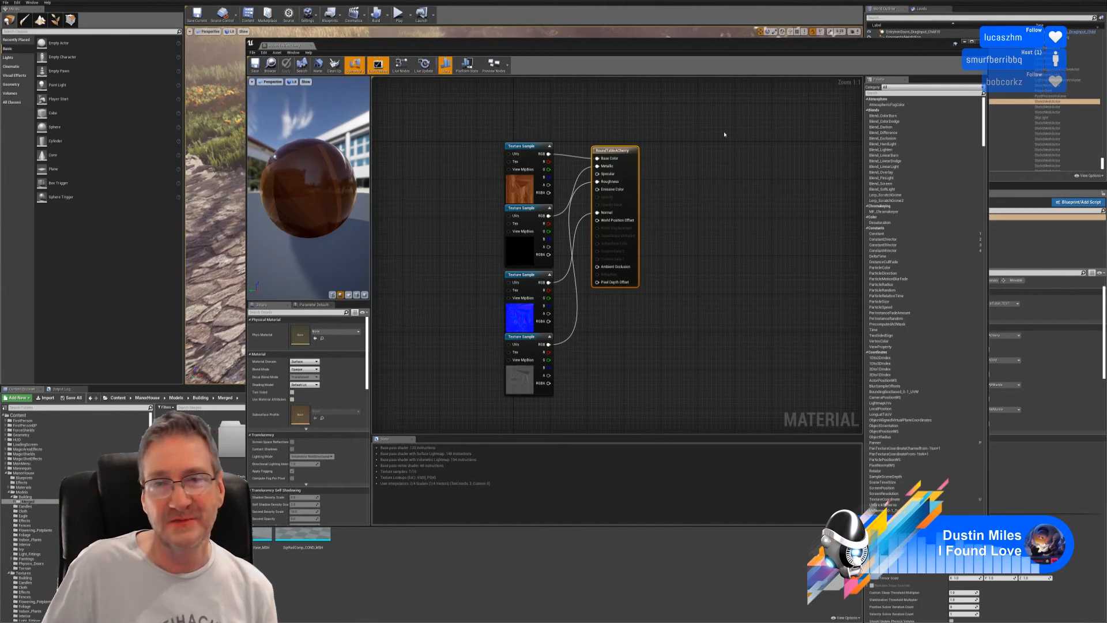
click(962, 44)
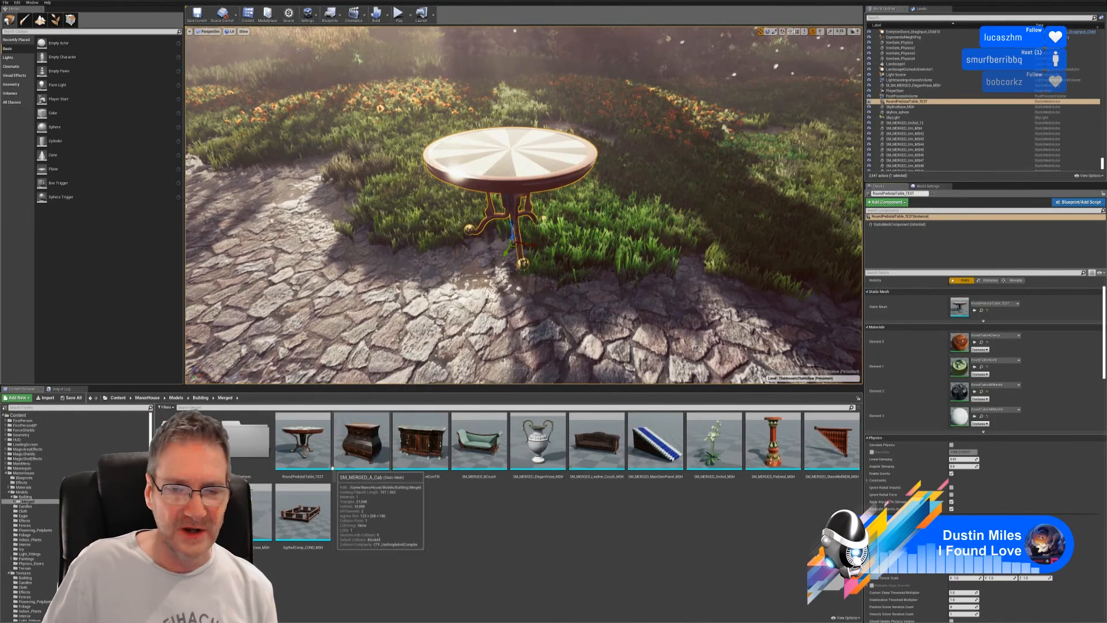
Open the TEST table mesh from the Merged folder and examine its material slots, LOD 0 sections and build settings.
double_click(310, 435)
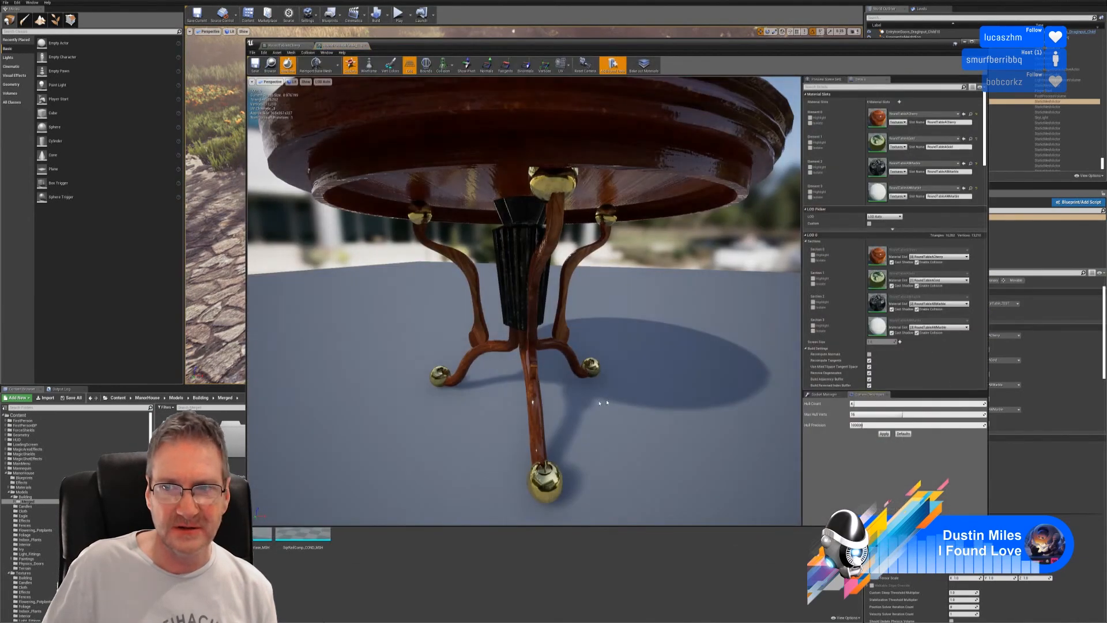
alt+drag(628, 302, 613, 346)
middle_drag(613, 346, 609, 288)
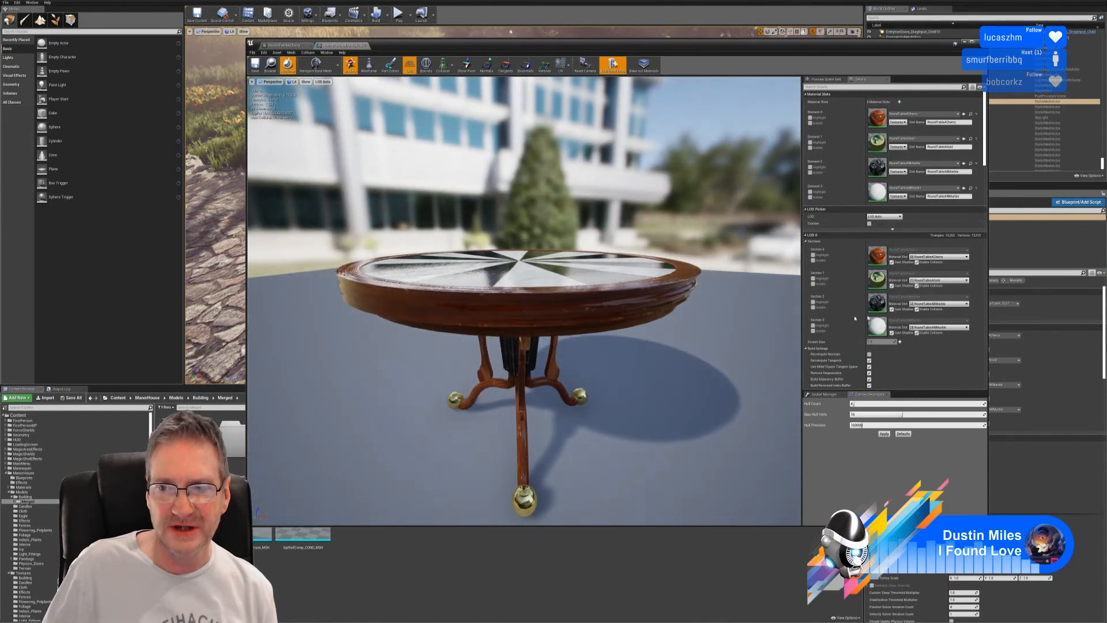
scroll(892, 333, down, 2)
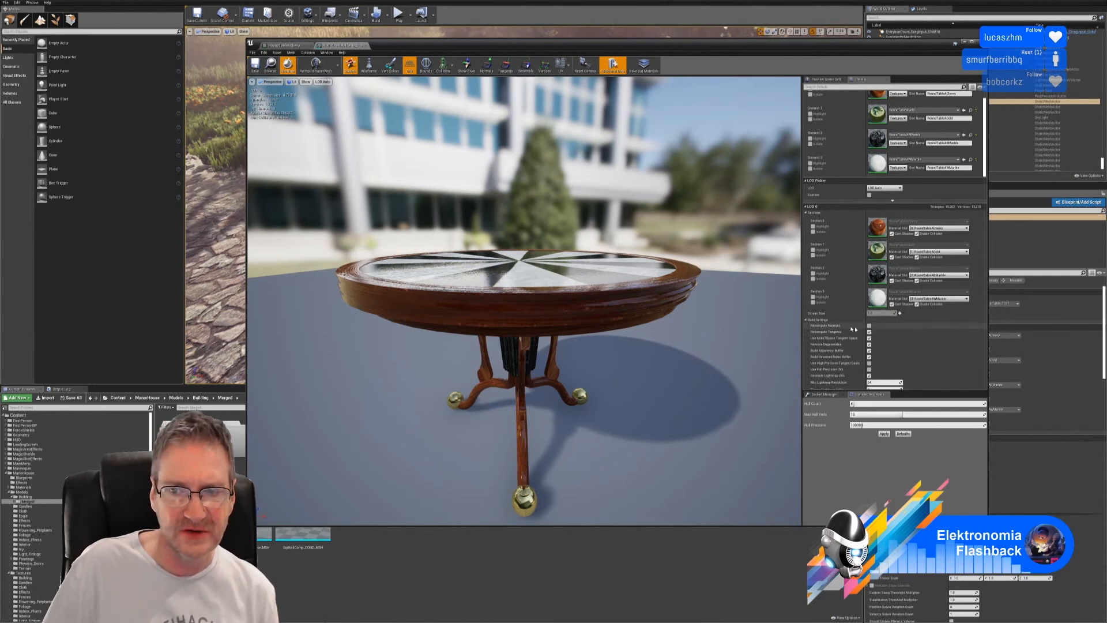
scroll(869, 370, down, 5)
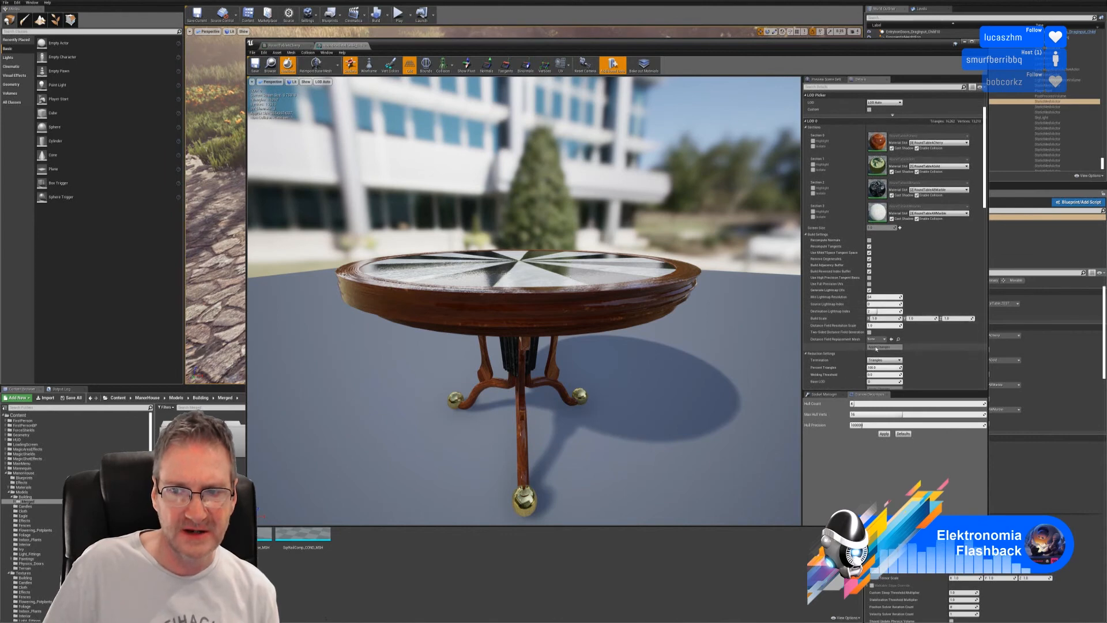
scroll(922, 345, up, 5)
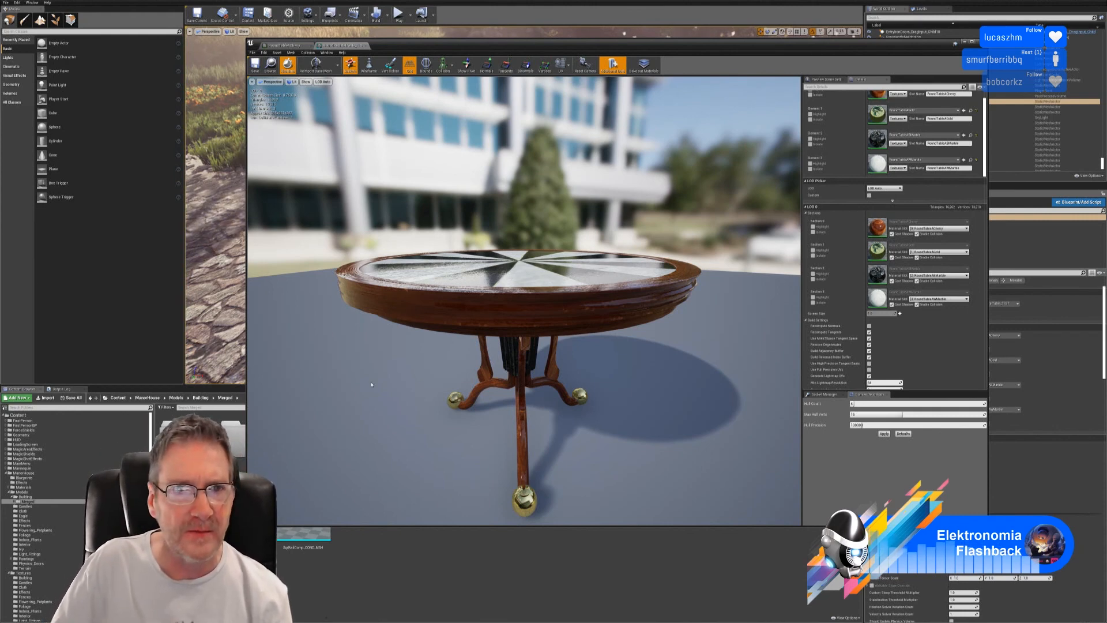
Overlay UV Channel 0 on the TEST table mesh to examine its layout, and turn the overlay off again.
click(292, 45)
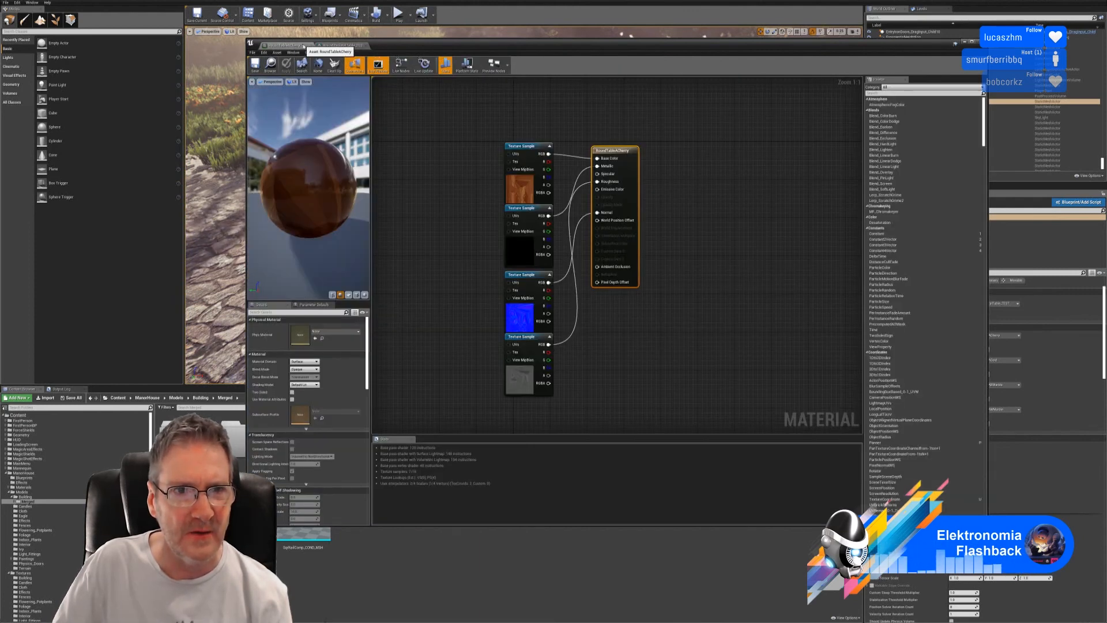
click(341, 45)
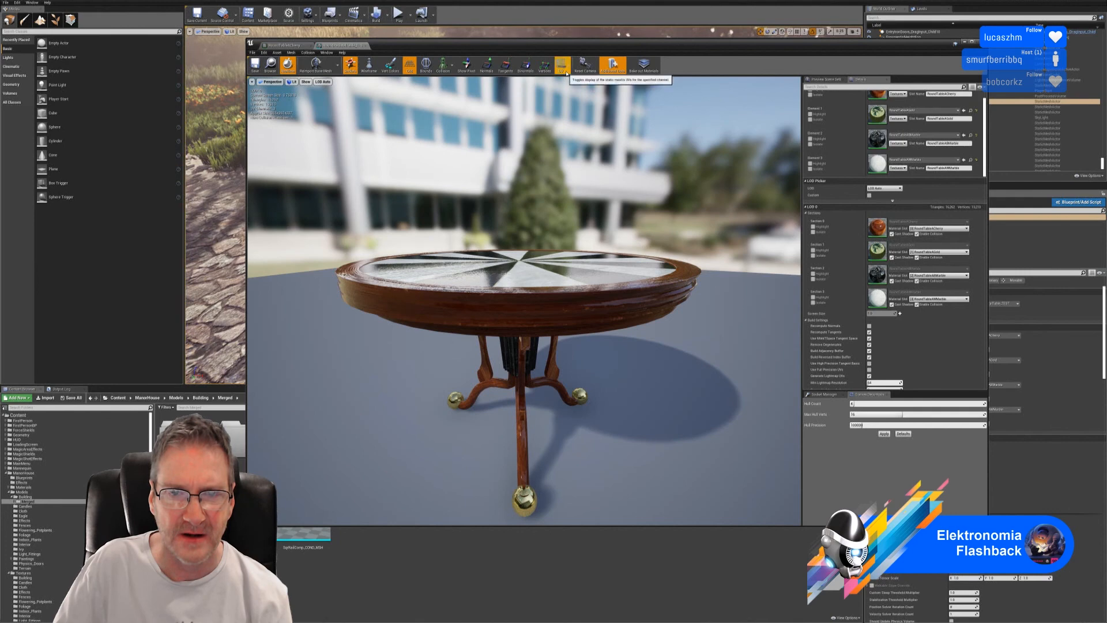
drag(566, 302, 575, 180)
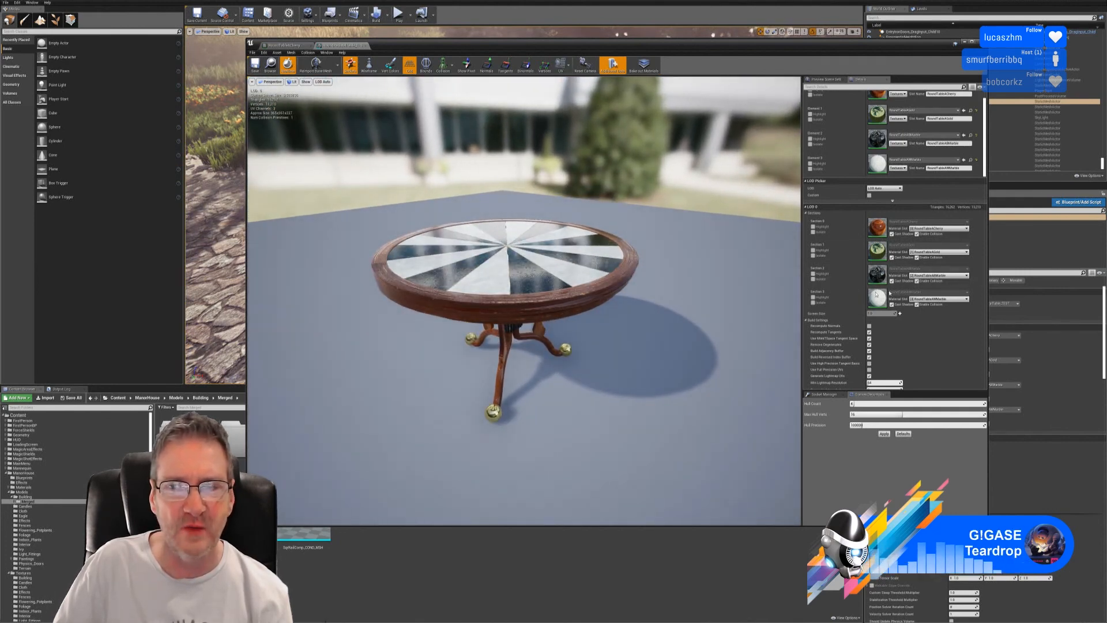
click(562, 68)
click(567, 88)
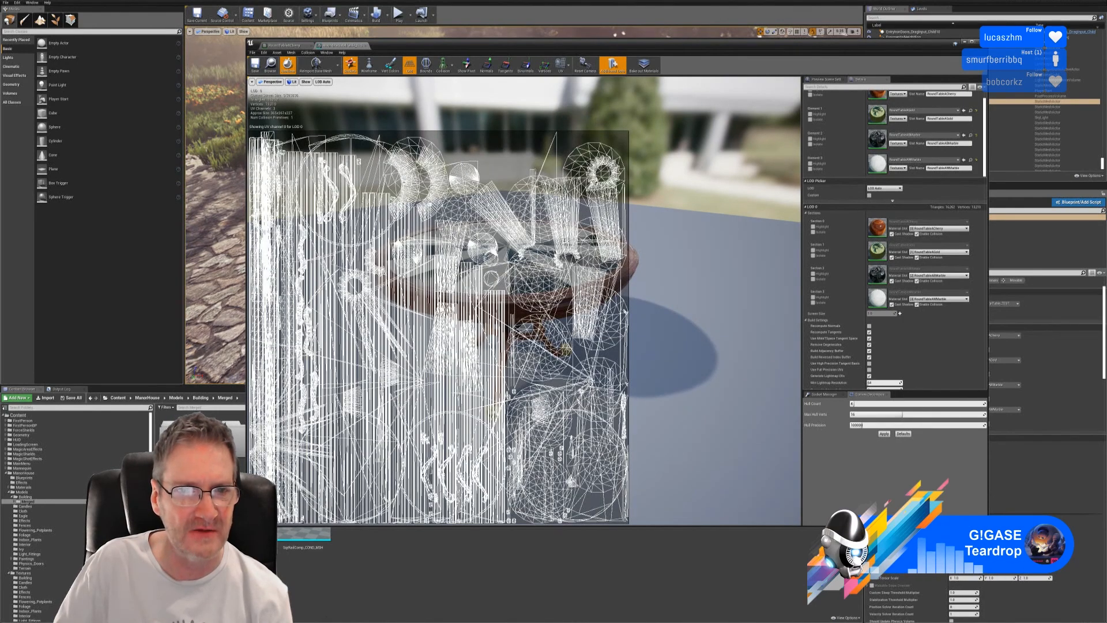
click(561, 64)
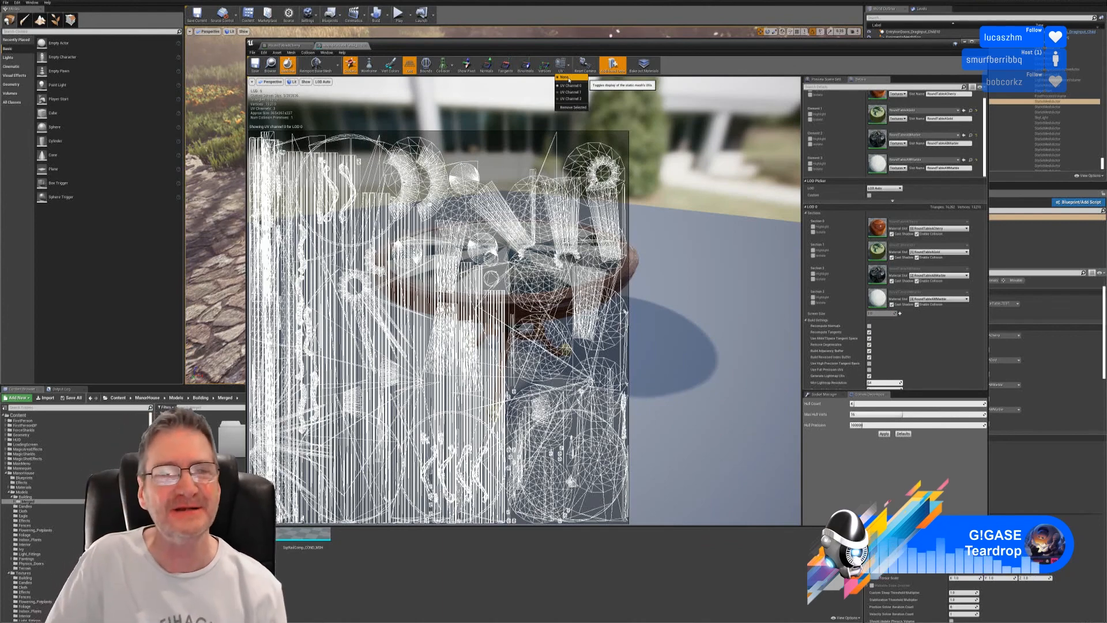
click(569, 79)
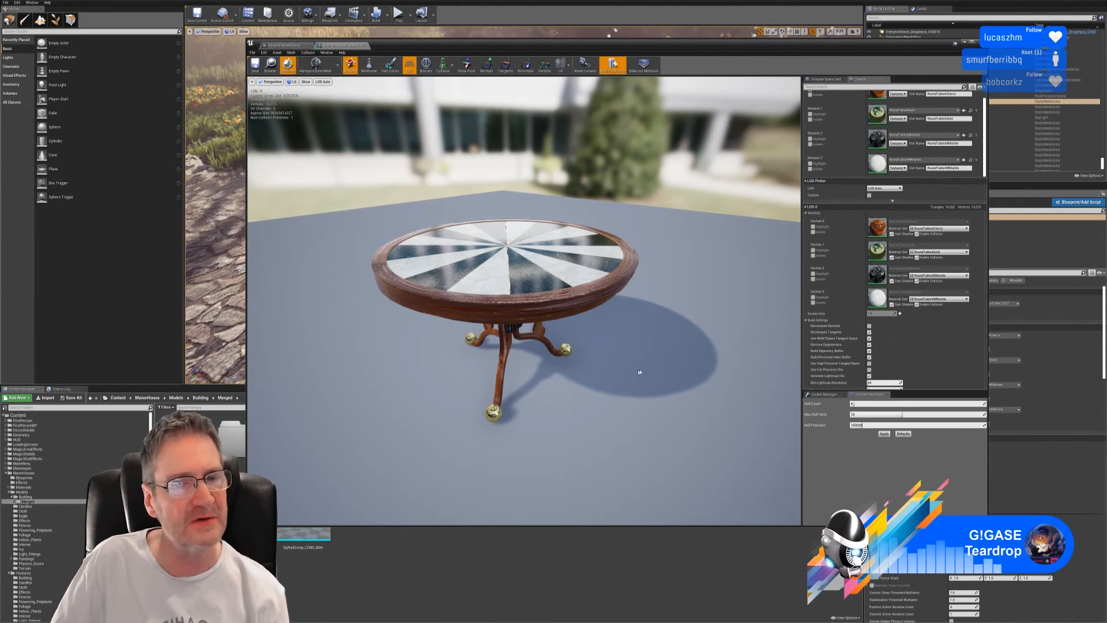
Examine the TEST table's marble top, wooden rim, pedestal and legs from several angles in the mesh preview.
right_drag(639, 373, 637, 367)
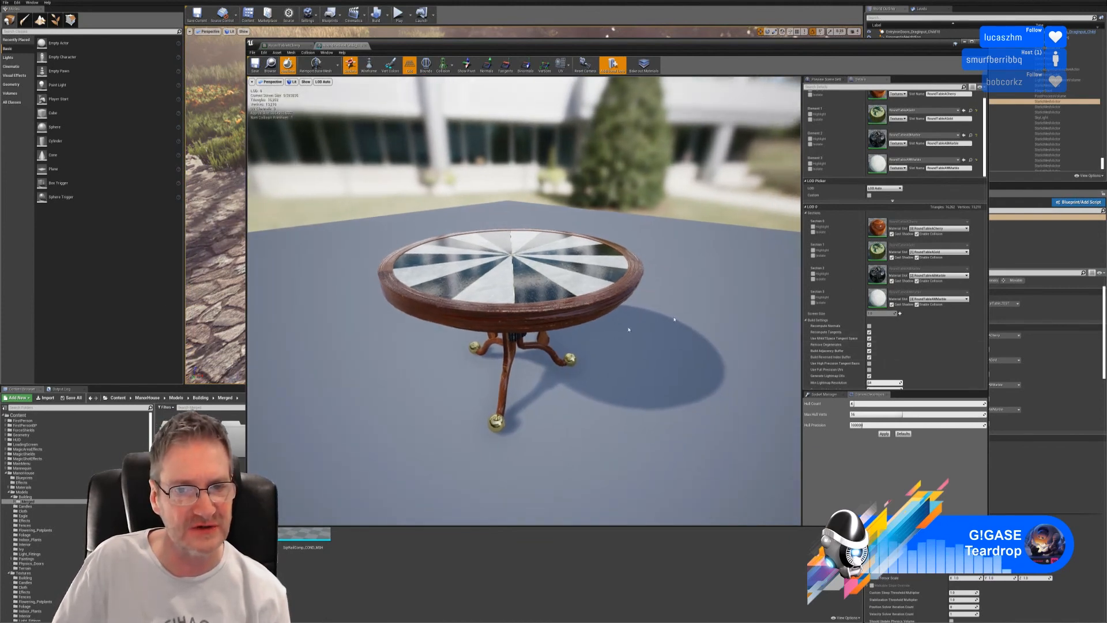
mouse_move(618, 365)
right_down()
mouse_move(616, 354)
mouse_move(598, 355)
mouse_move(613, 354)
right_up()
key(q)
key(w)
key(e)
key(w)
key(s)
key(q)
key(d)
key(e)
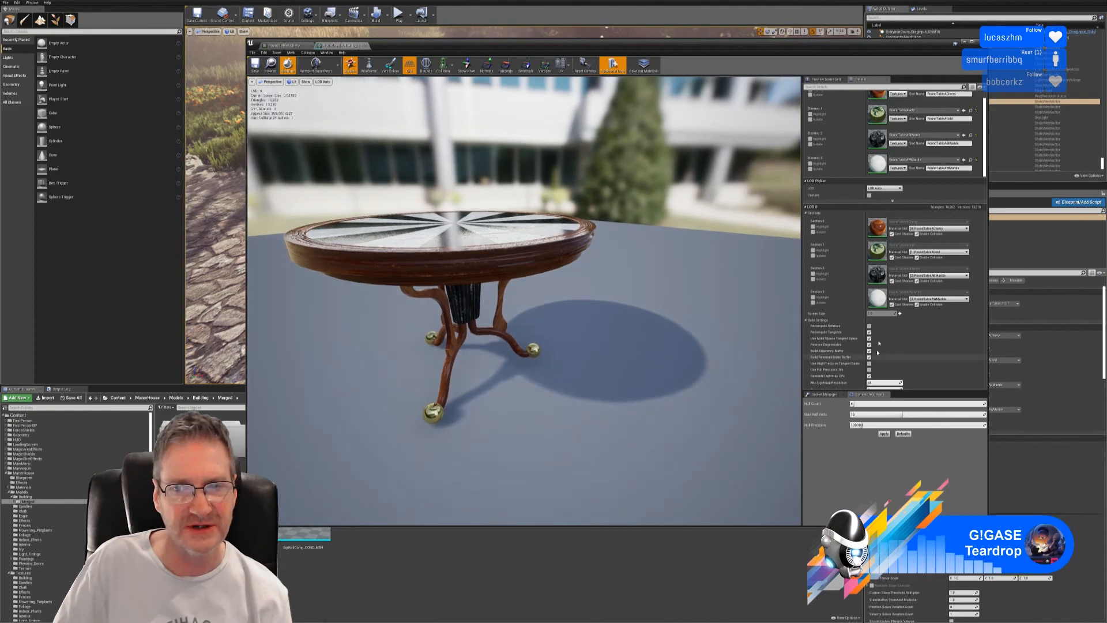
key(e)
right_drag(575, 311, 555, 324)
key(w)
key(a)
key(q)
key(f)
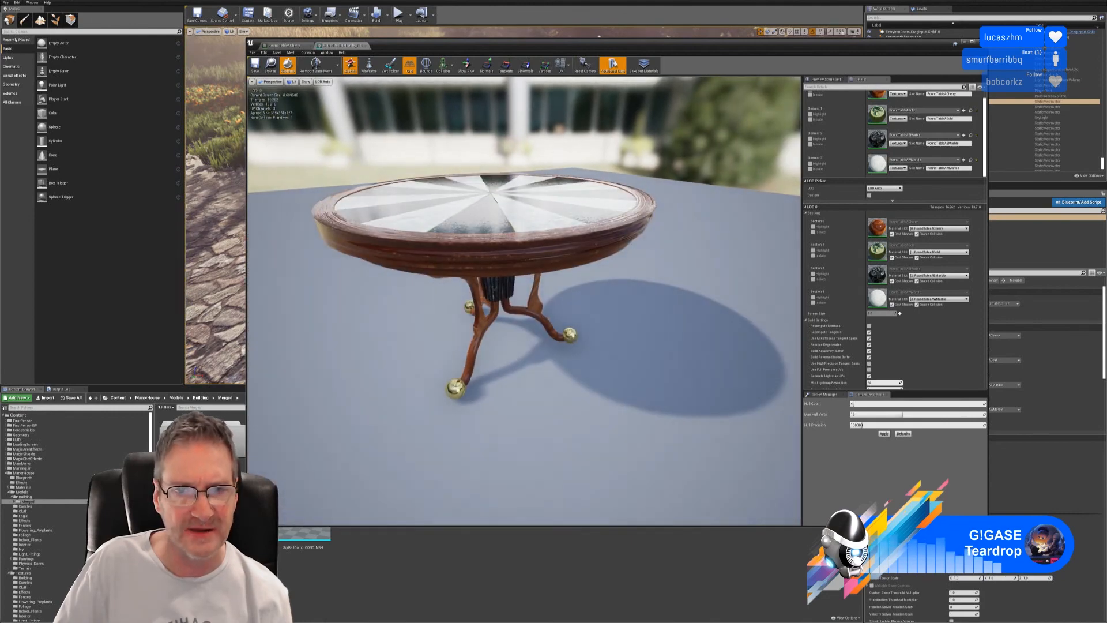
right_drag(555, 324, 554, 295)
key(q)
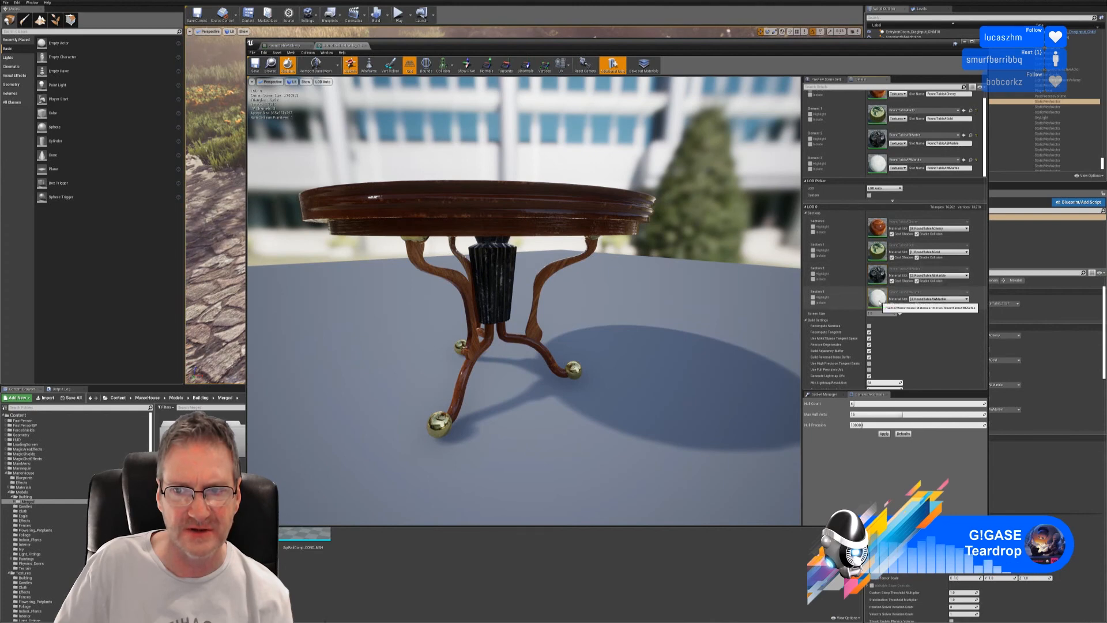
right_drag(680, 271, 451, 353)
key(q)
key(w)
key(e)
key(s)
key(e)
key(d)
key(w)
key(s)
key(s)
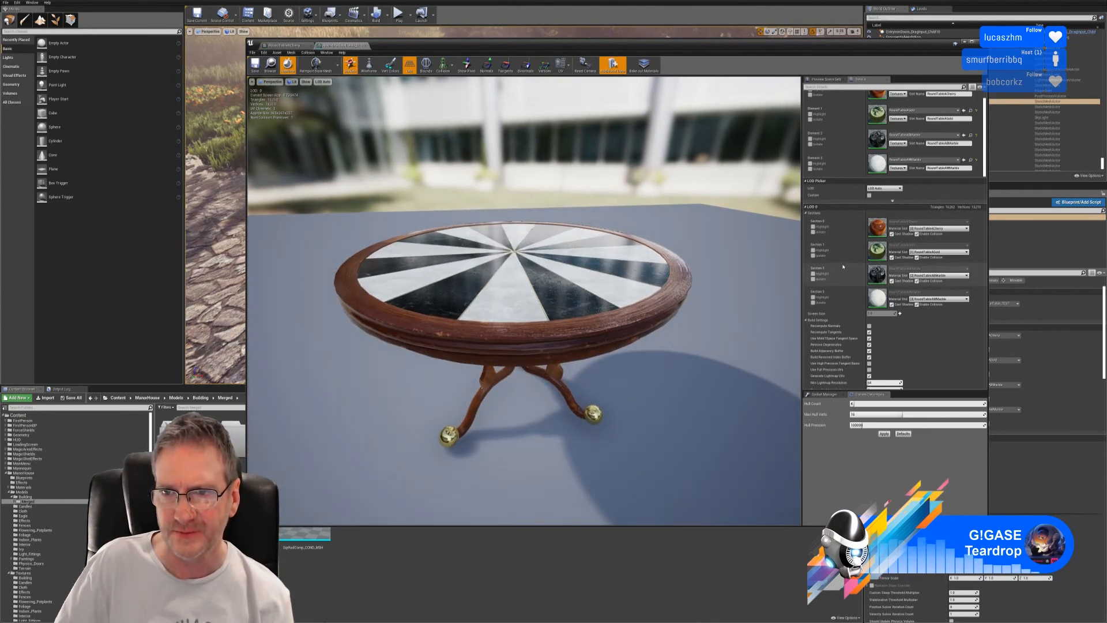
Review the TEST table's section materials and build settings, checking the source table in 3ds Max before returning to Unreal Editor.
scroll(905, 149, up, 2)
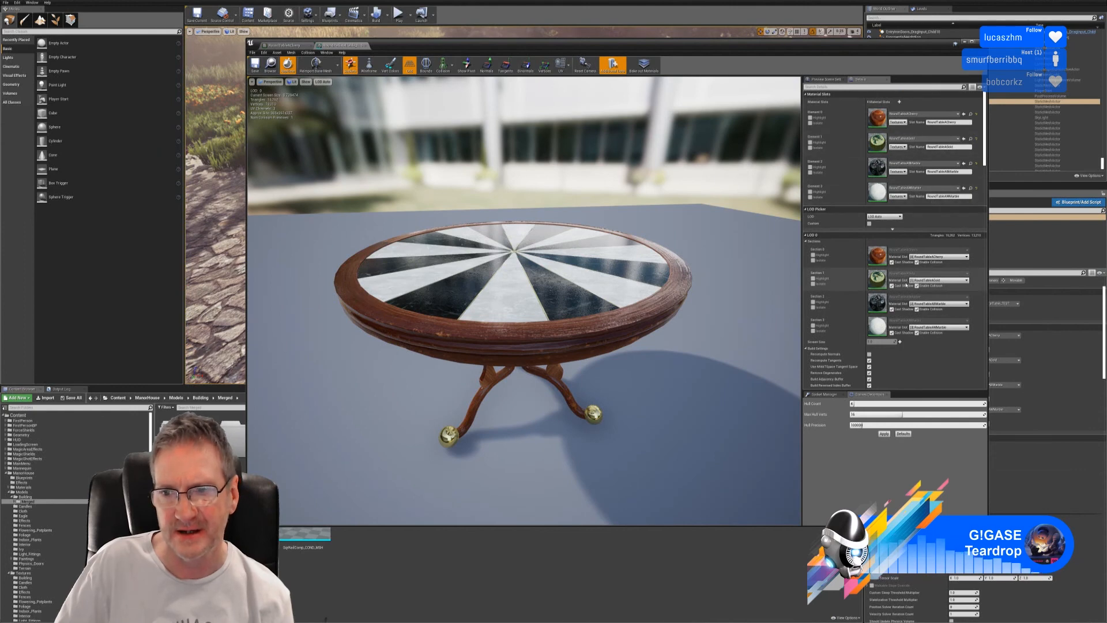
scroll(906, 259, down, 4)
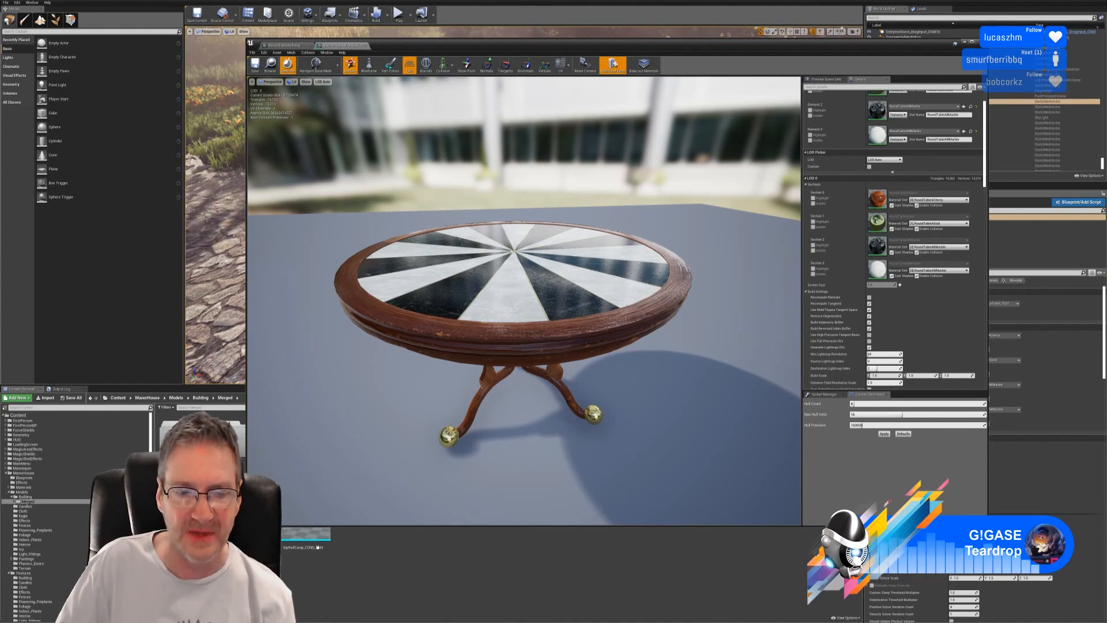
key(alt+Tab)
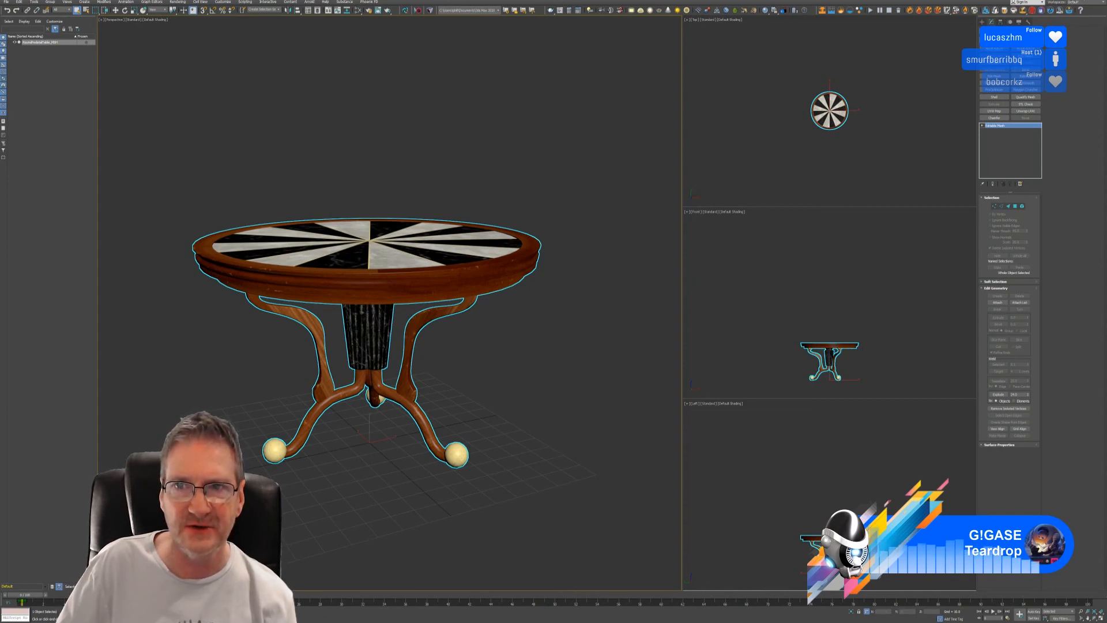
key(alt+Tab)
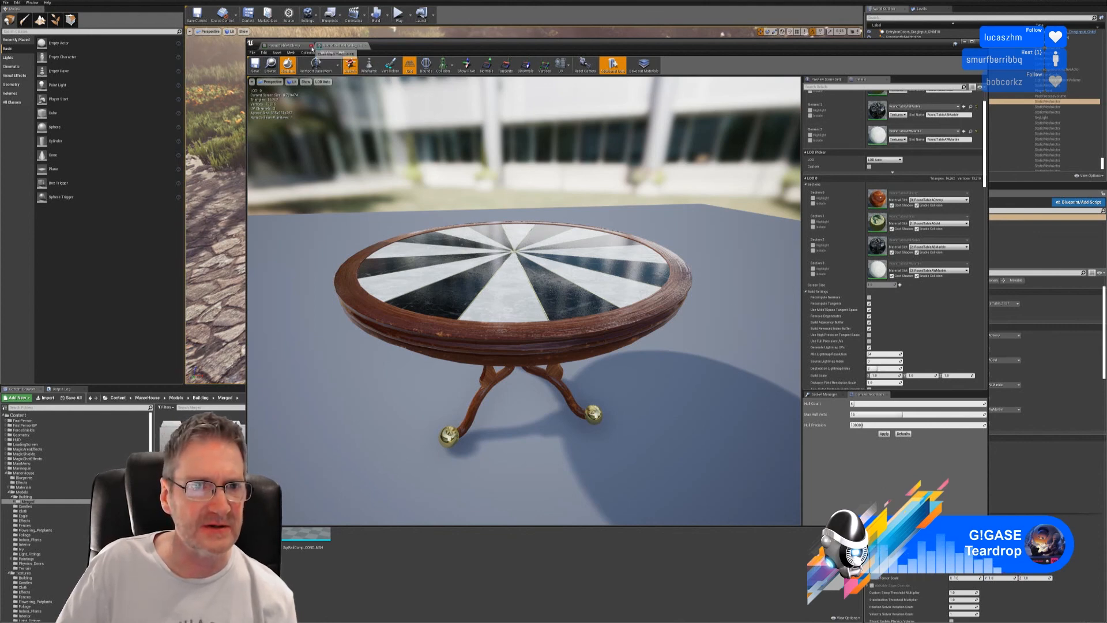
Close the cherry wood material and open the triangular stair panel mesh from the Building folder for comparison.
click(311, 46)
click(965, 42)
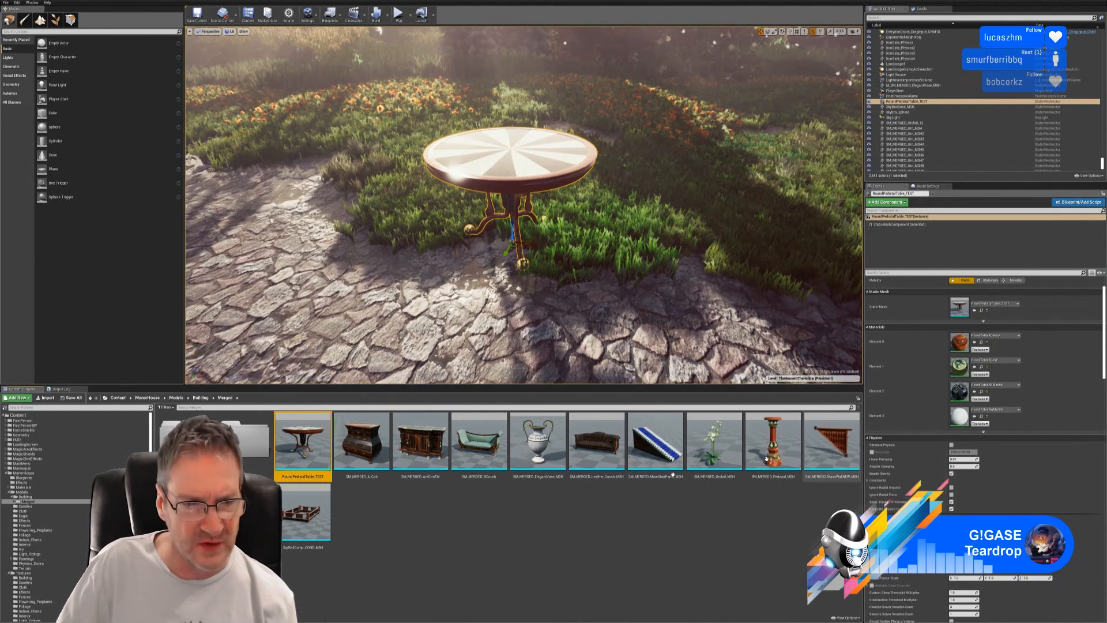
click(33, 496)
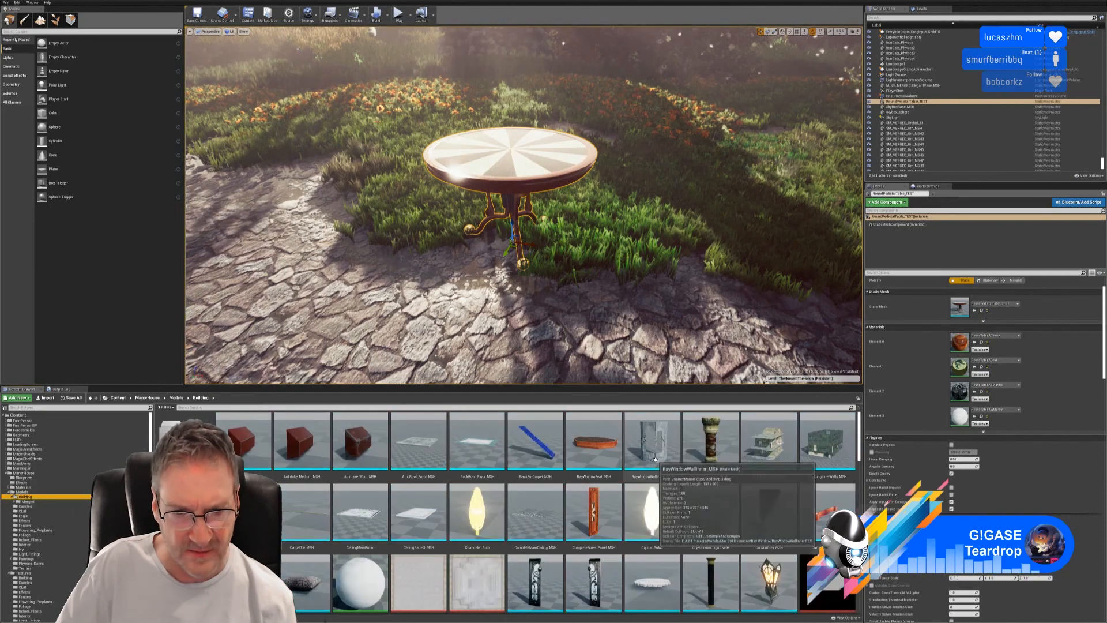
scroll(655, 459, down, 6)
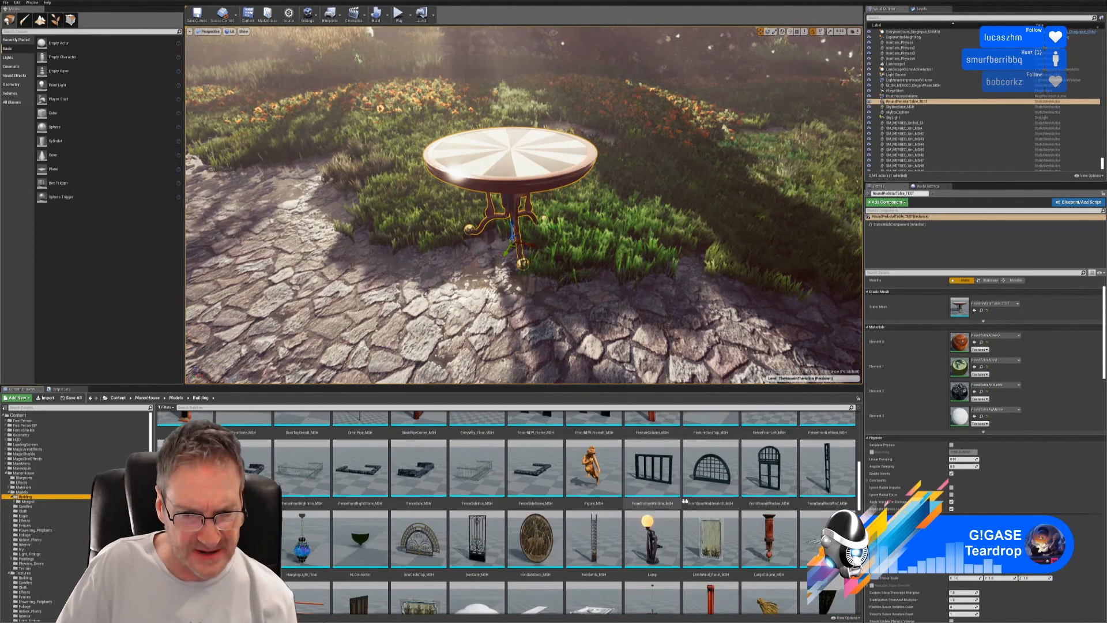
scroll(685, 501, down, 8)
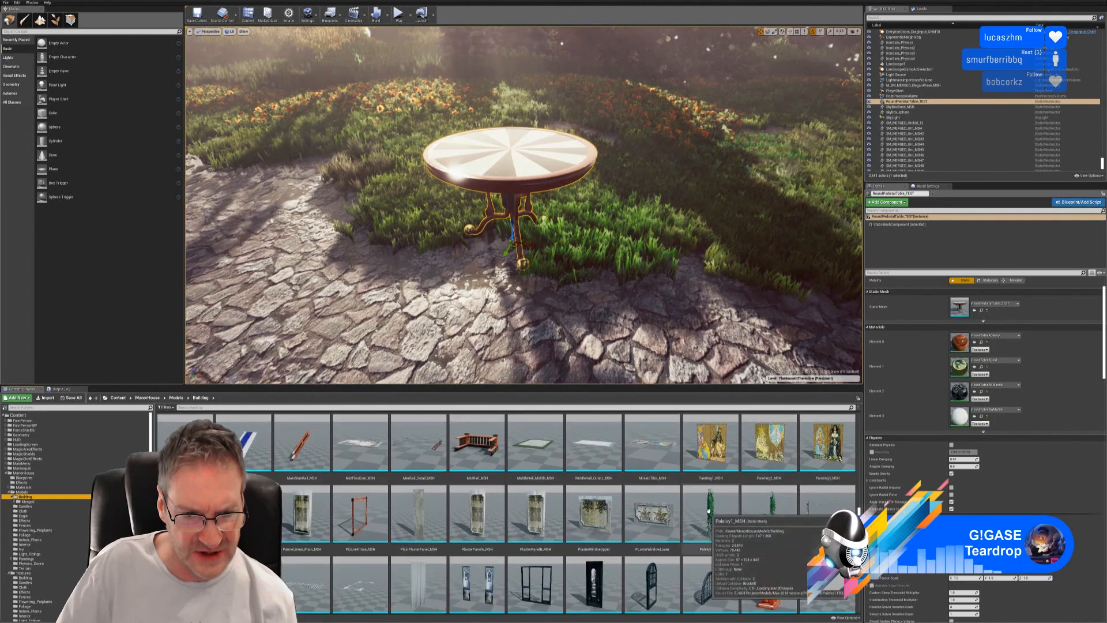
scroll(708, 511, down, 8)
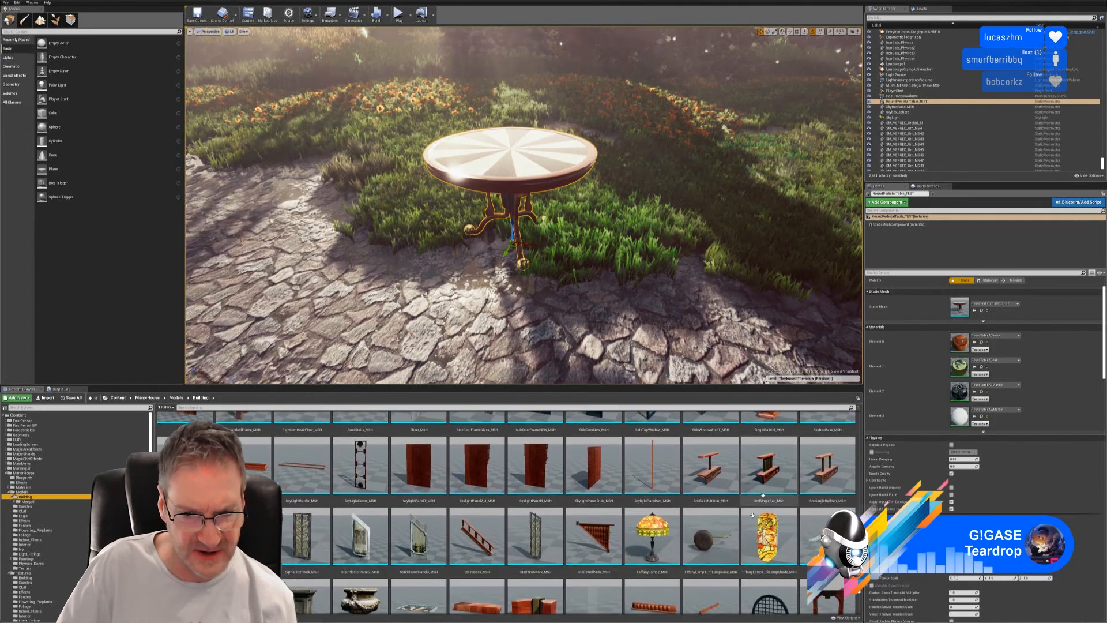
double_click(594, 536)
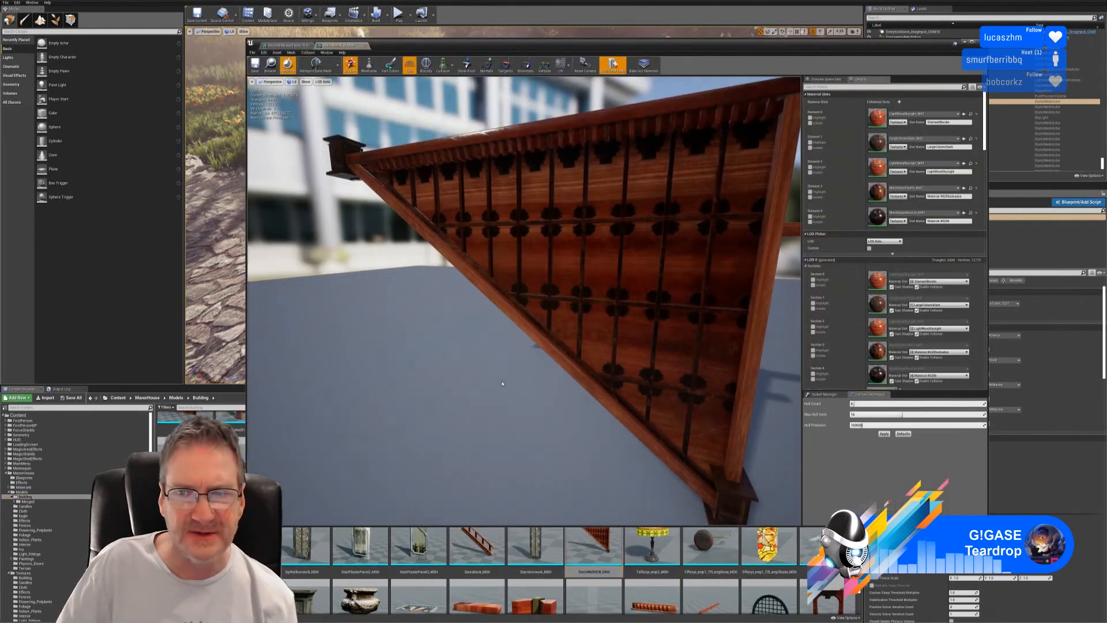
Compare the stair panel's LOD 0 sections, build settings and reduction settings with those of the TEST table.
scroll(819, 316, down, 3)
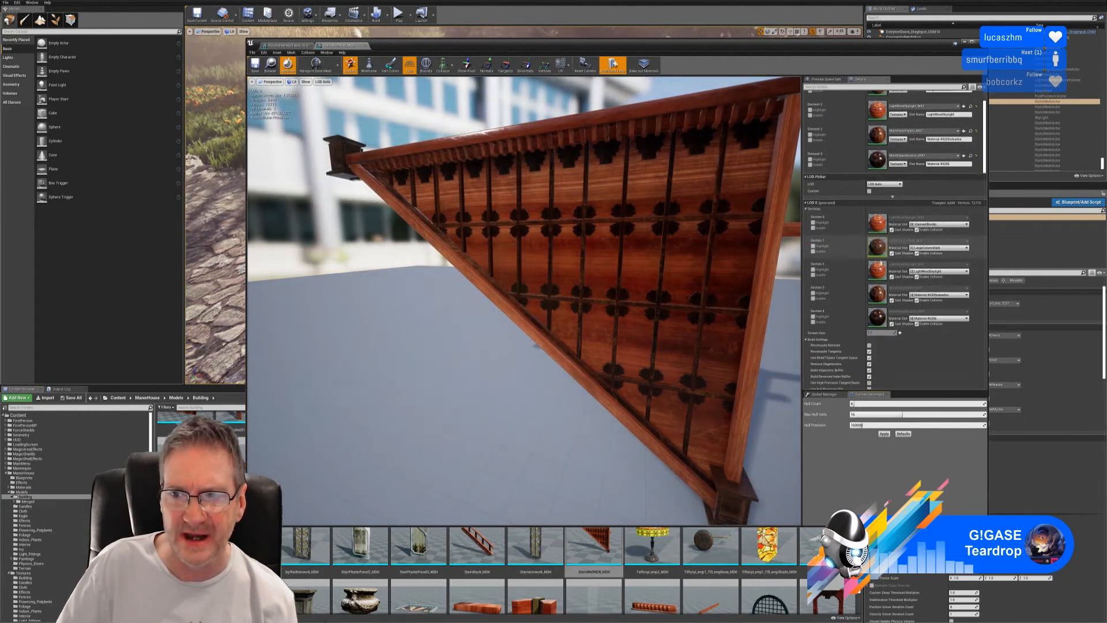
scroll(922, 299, down, 4)
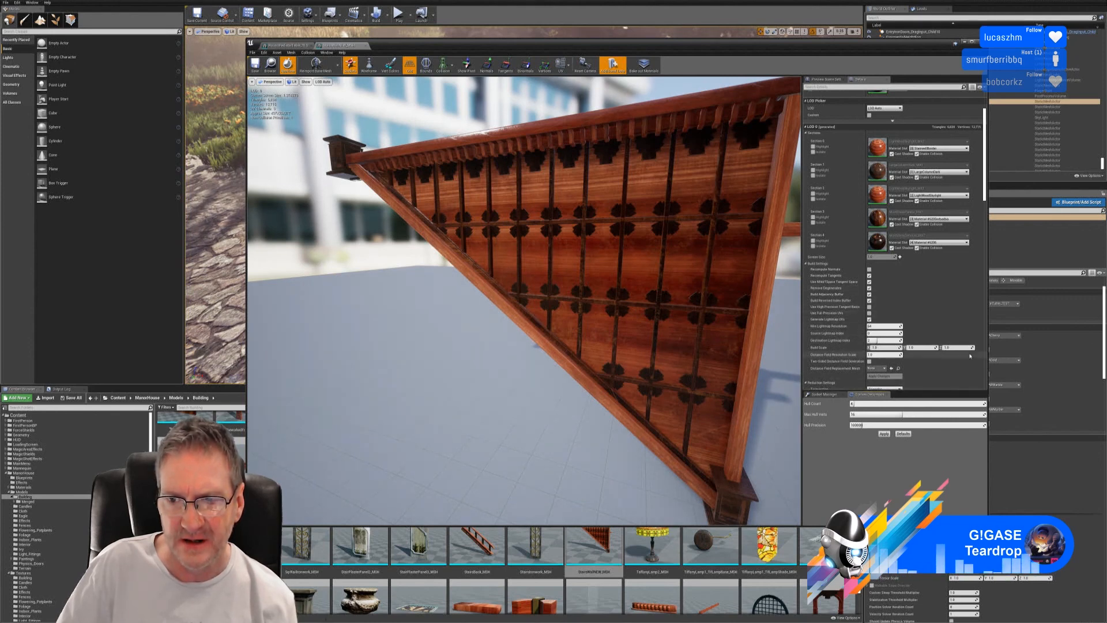
scroll(960, 369, down, 2)
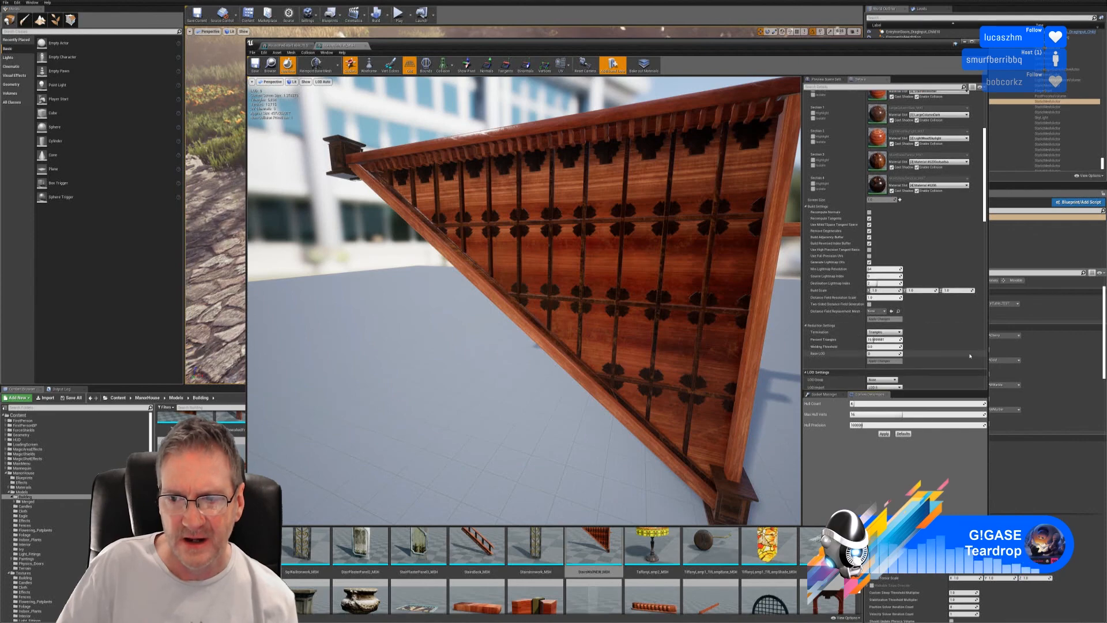
scroll(970, 355, up, 3)
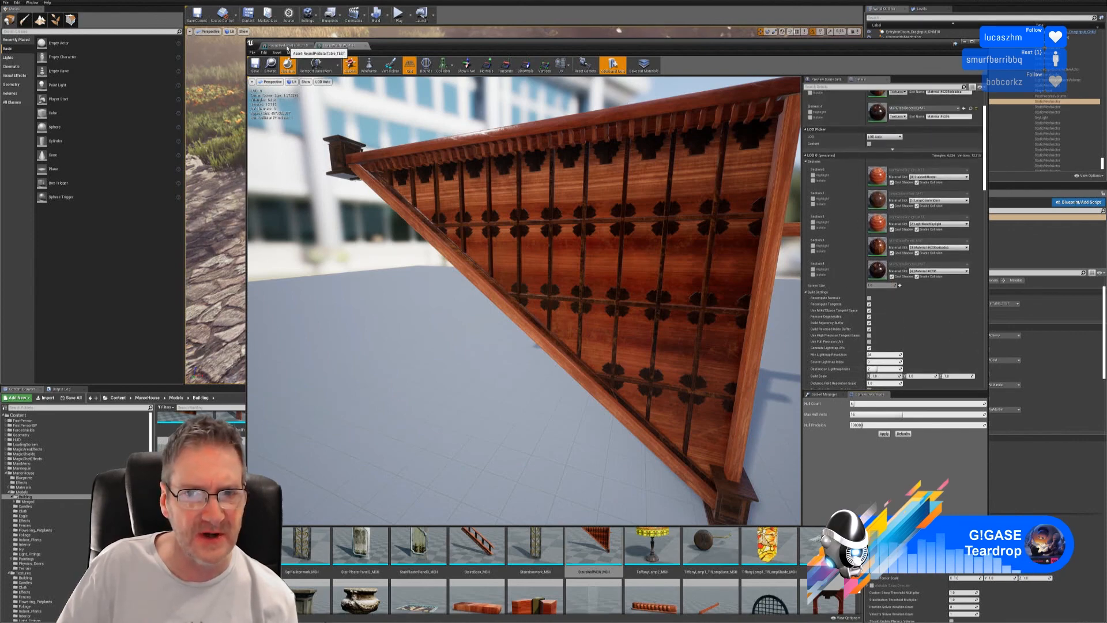
click(286, 46)
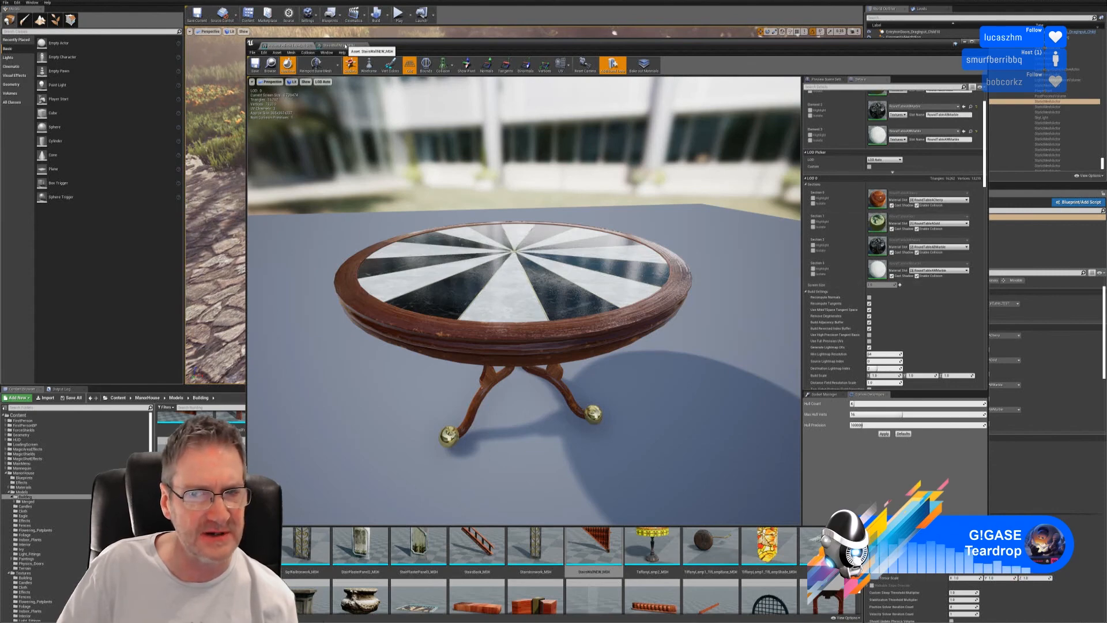
click(345, 47)
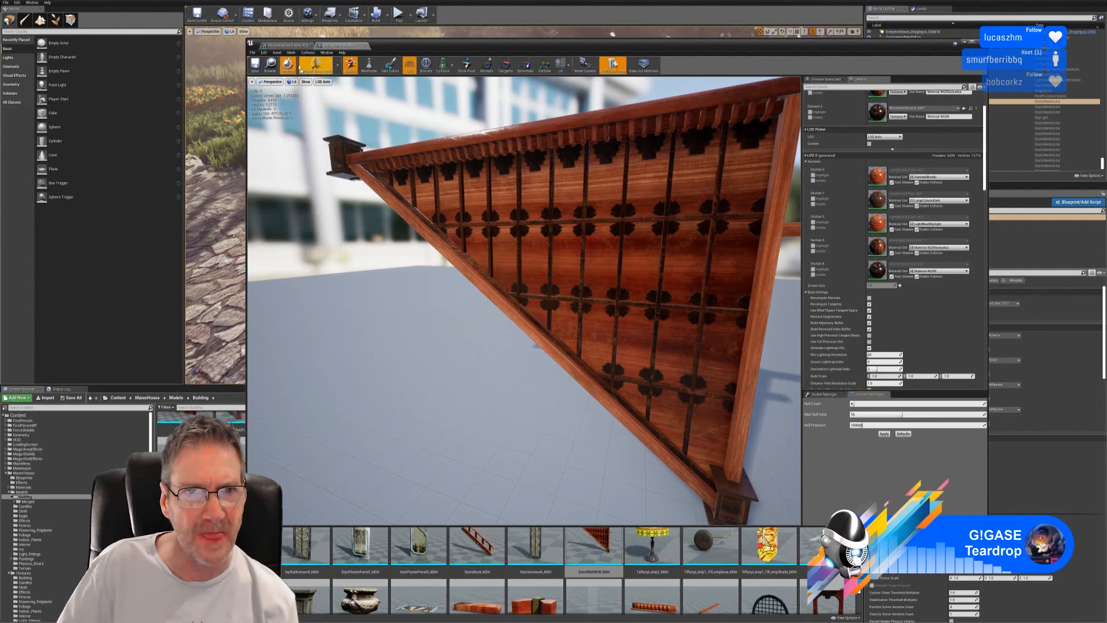
Examine the texture samples in the stair panel's Section 0 wood material, close it and return to the TEST table mesh.
double_click(876, 174)
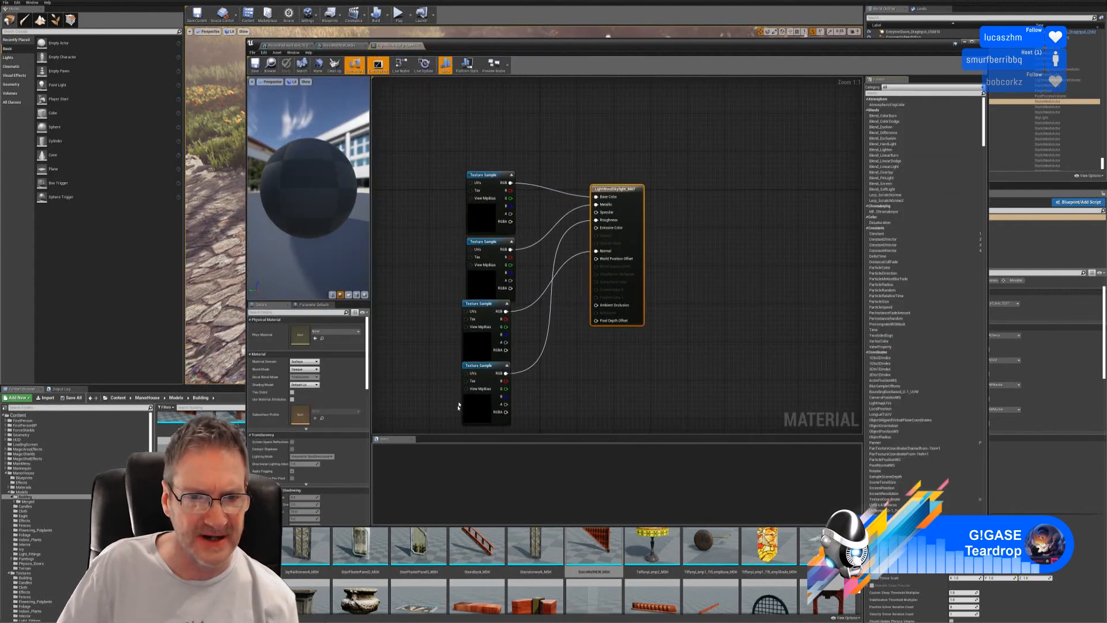
click(420, 46)
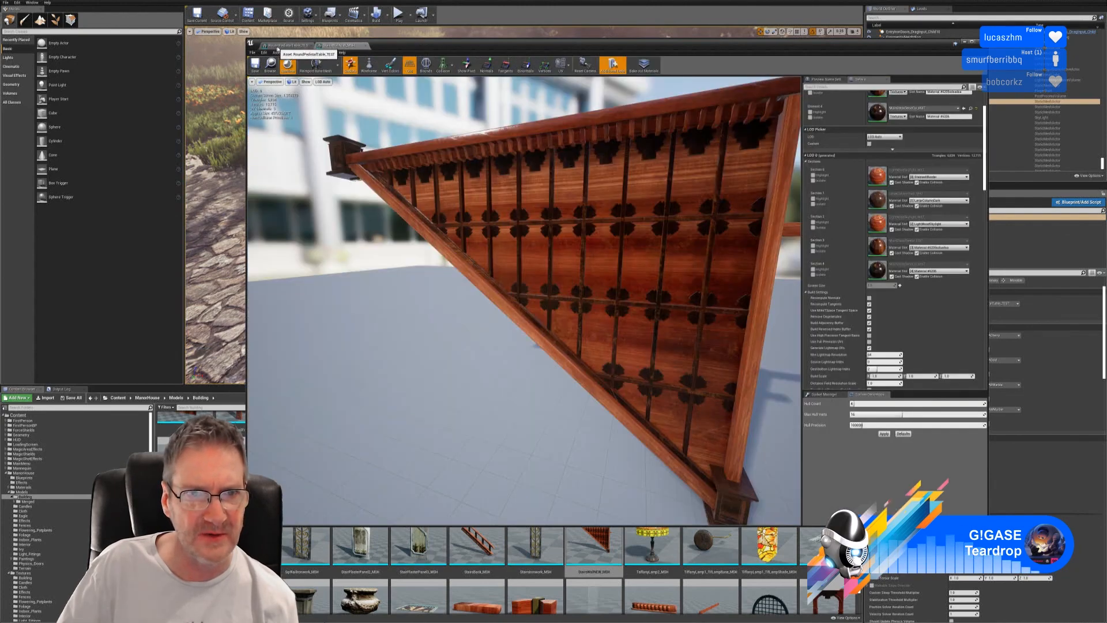
click(287, 46)
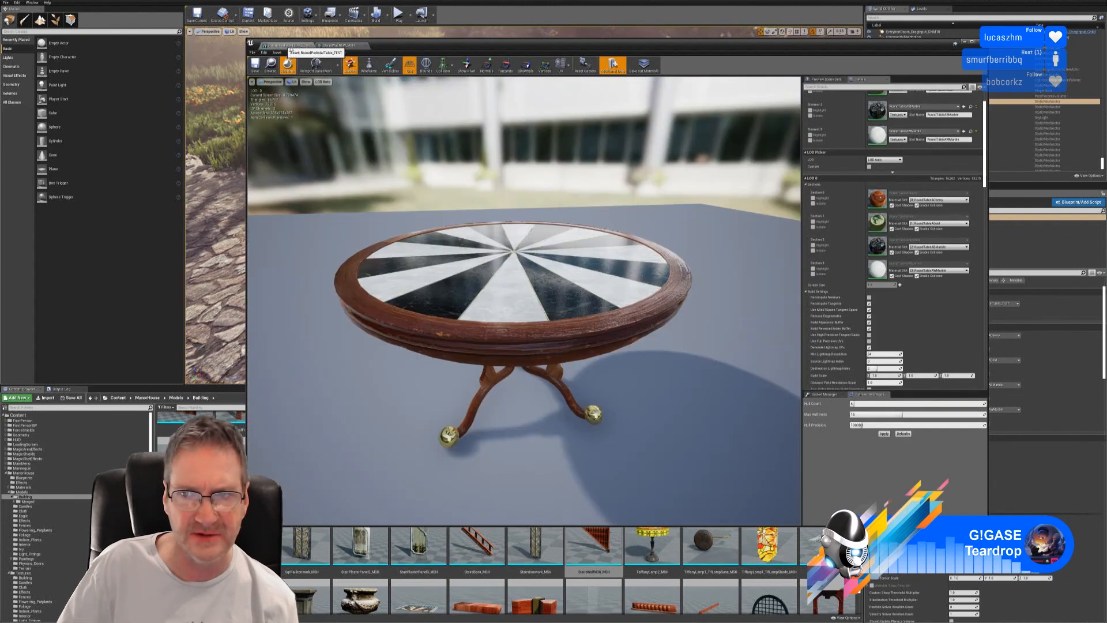
Examine the texture samples in the TEST table's Section 0 cherry wood material and close the material.
double_click(875, 198)
right_drag(492, 176, 565, 228)
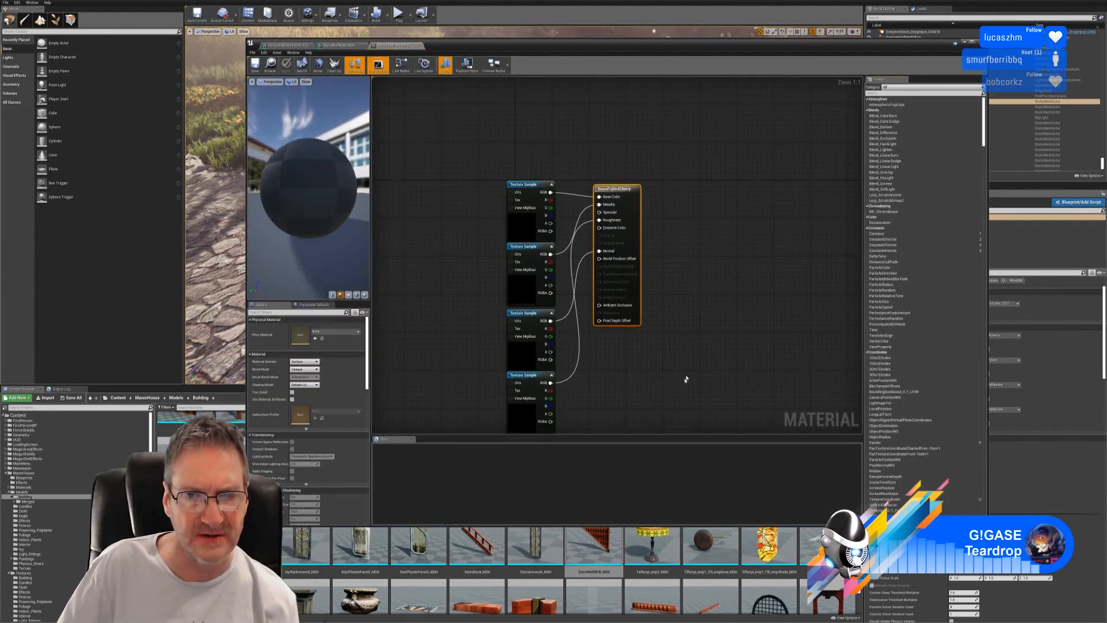
right_drag(687, 378, 674, 339)
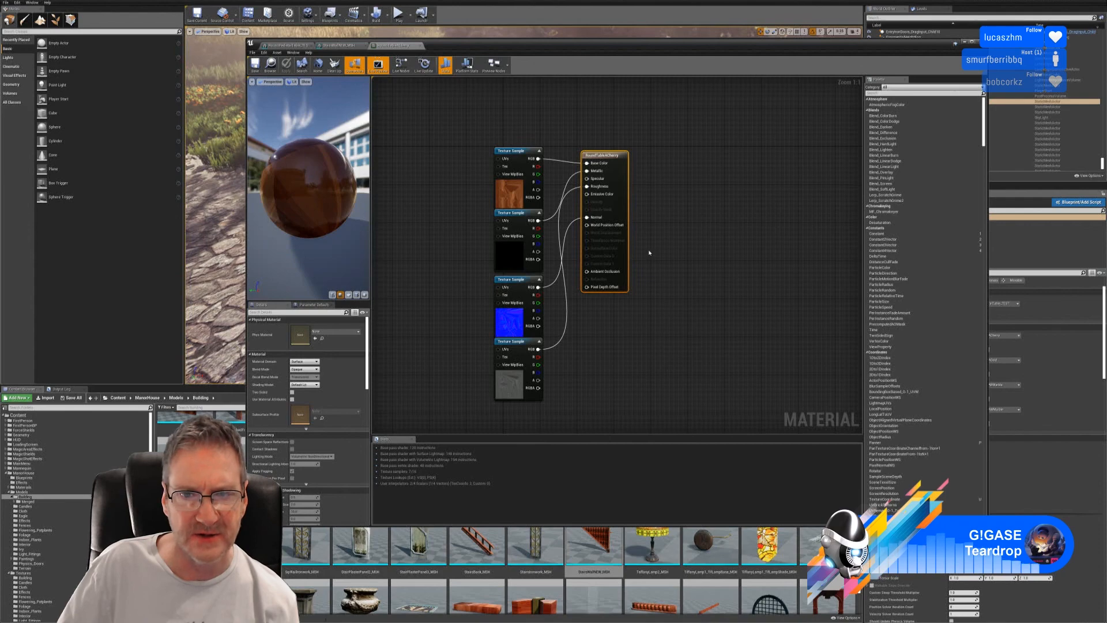
click(415, 48)
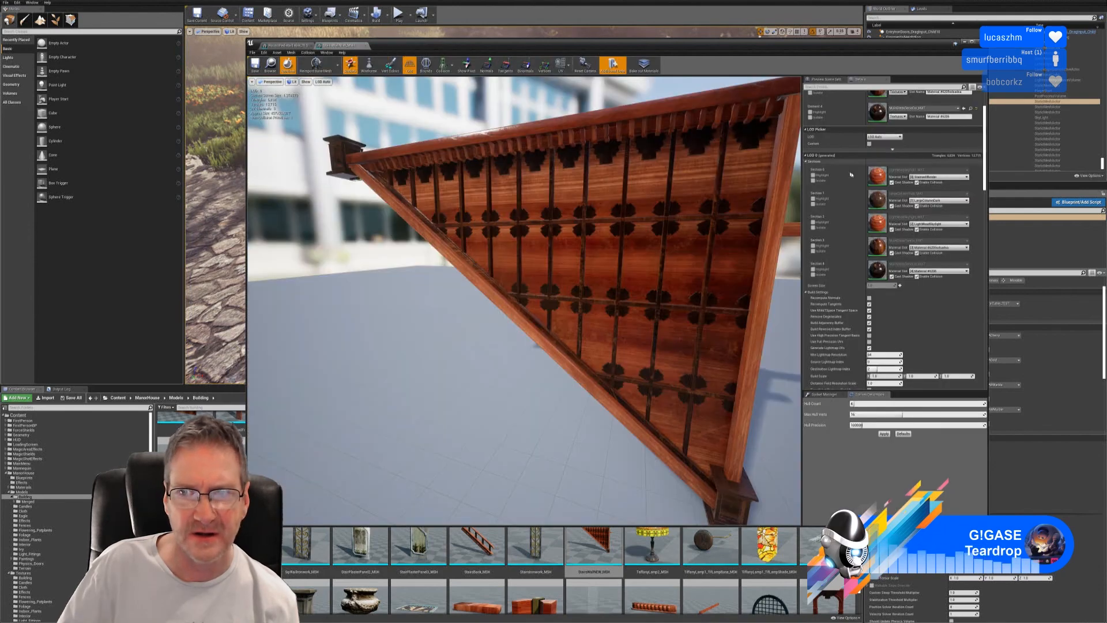
Examine the texture samples in the stair panel's Section 0 wood material, close it and go back to the TEST table.
double_click(878, 176)
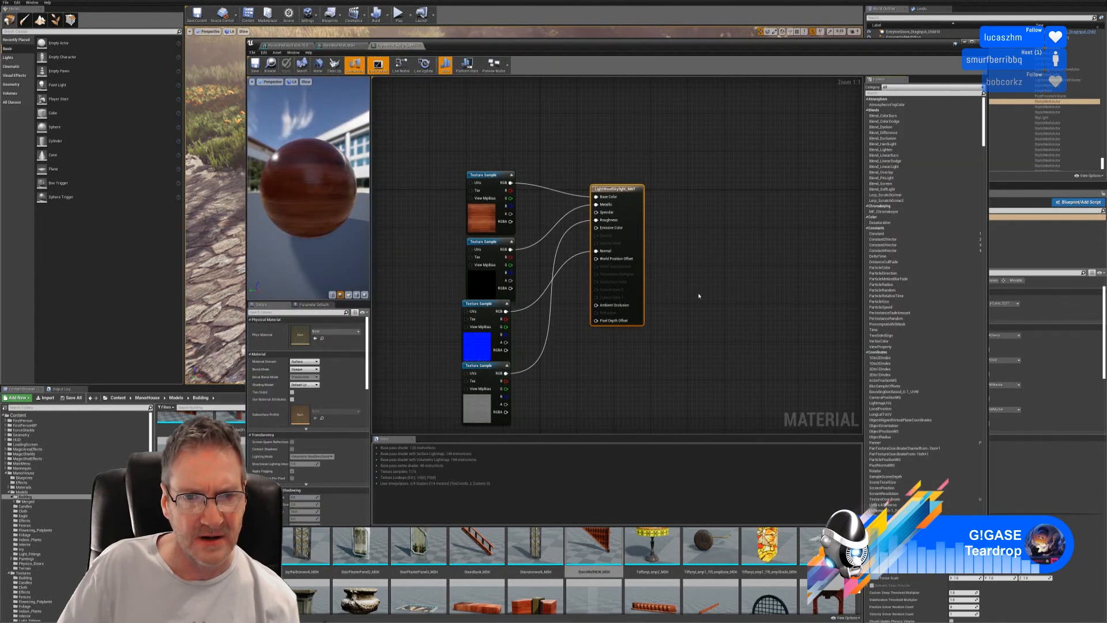
right_drag(698, 296, 705, 265)
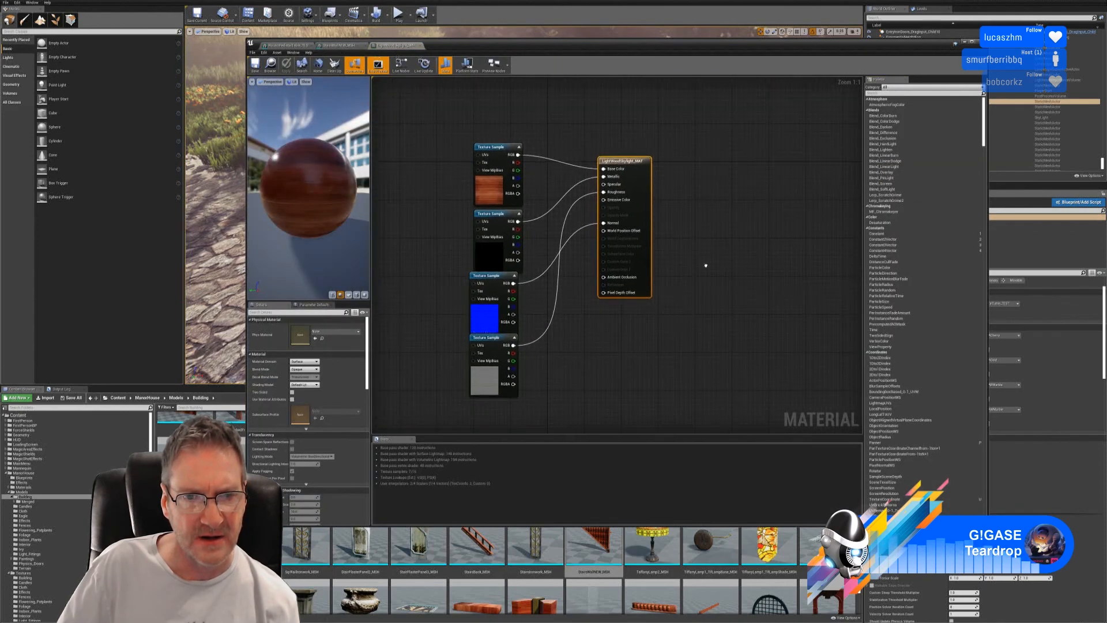
click(422, 45)
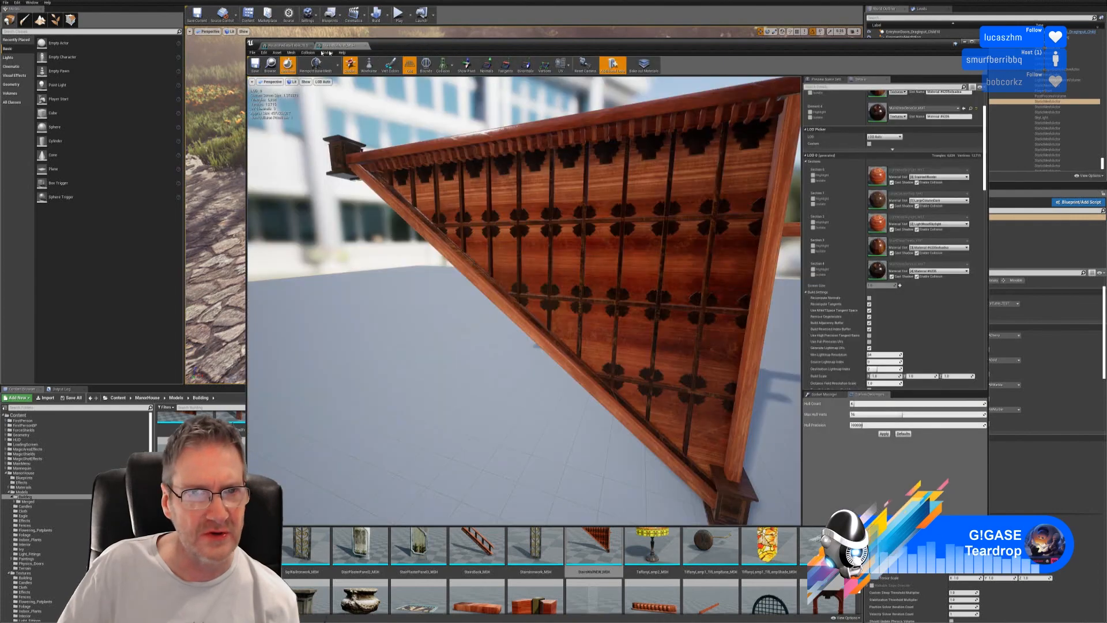
click(287, 45)
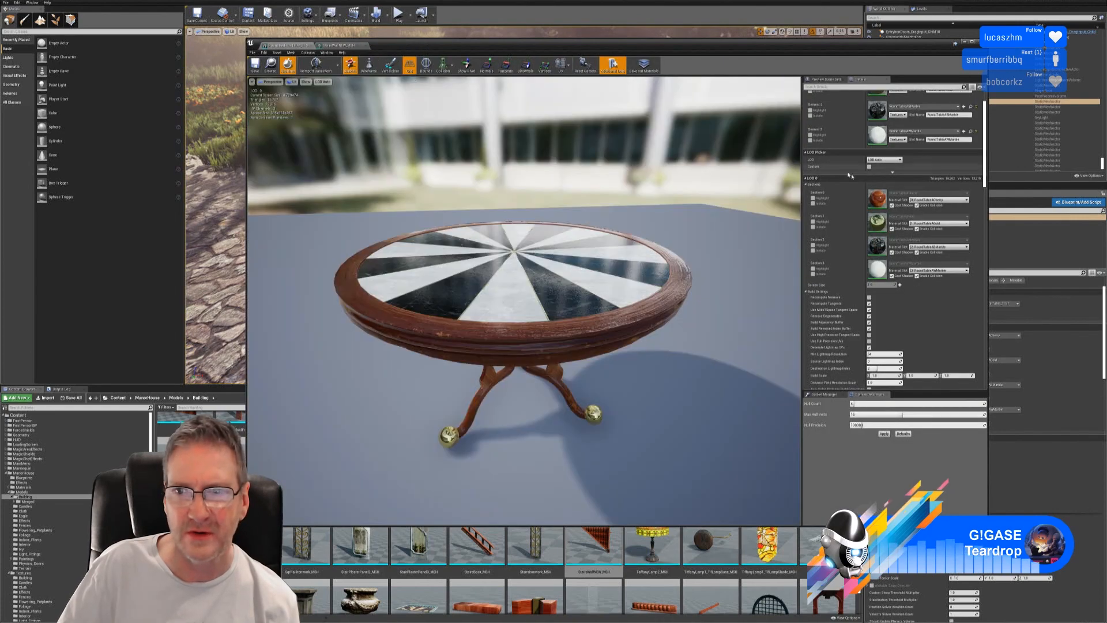
Examine the texture samples and preview sphere of the TEST table's Section 1 gold material, and close it.
double_click(877, 221)
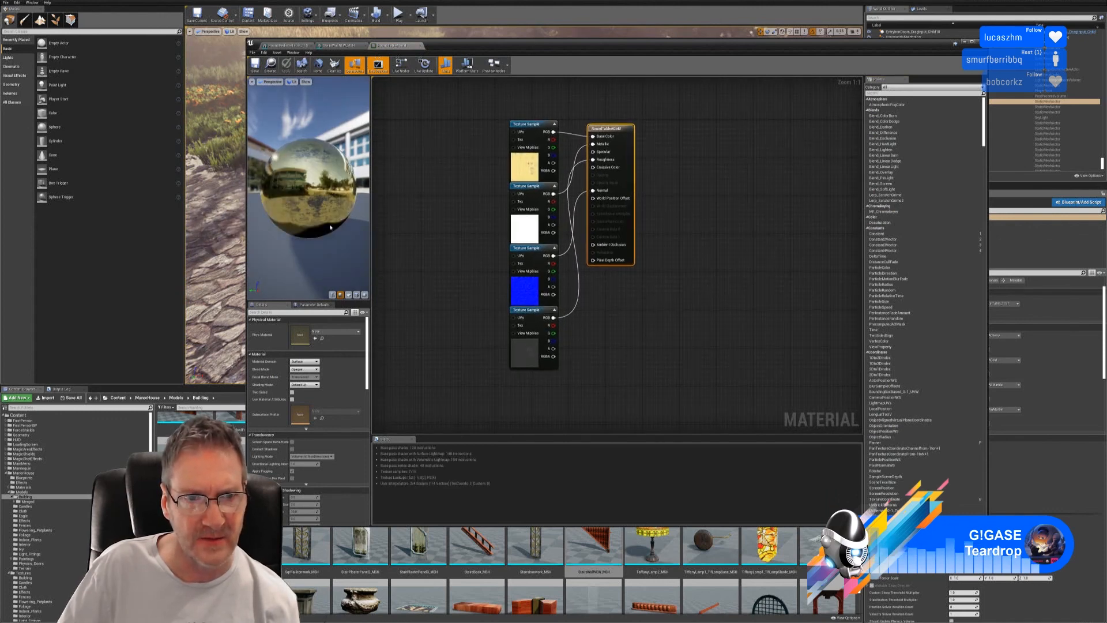
drag(331, 227, 294, 221)
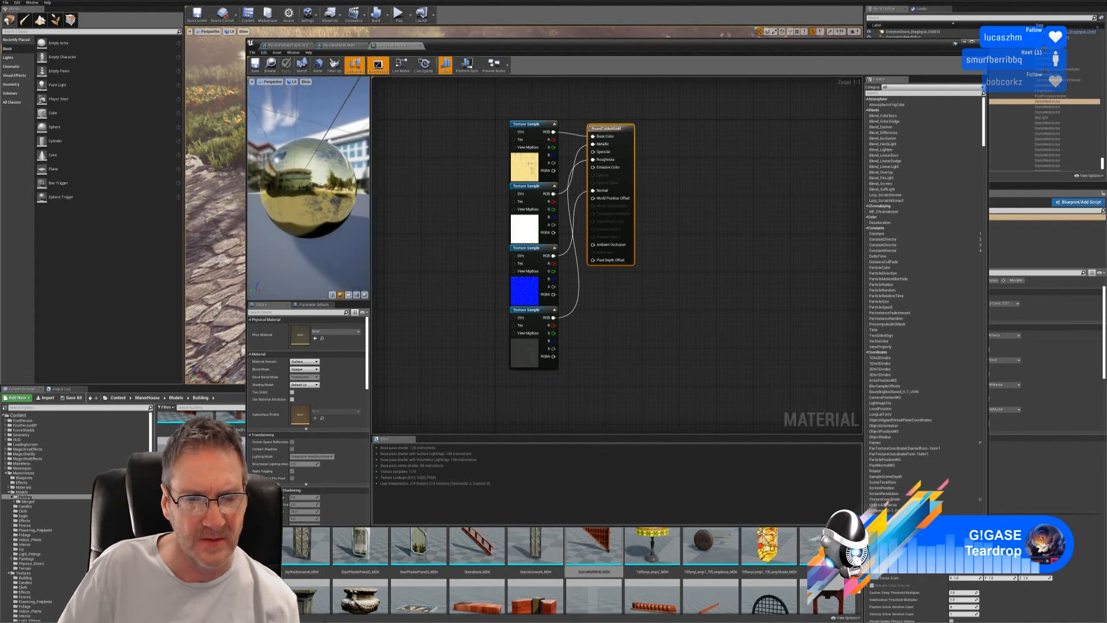
click(423, 46)
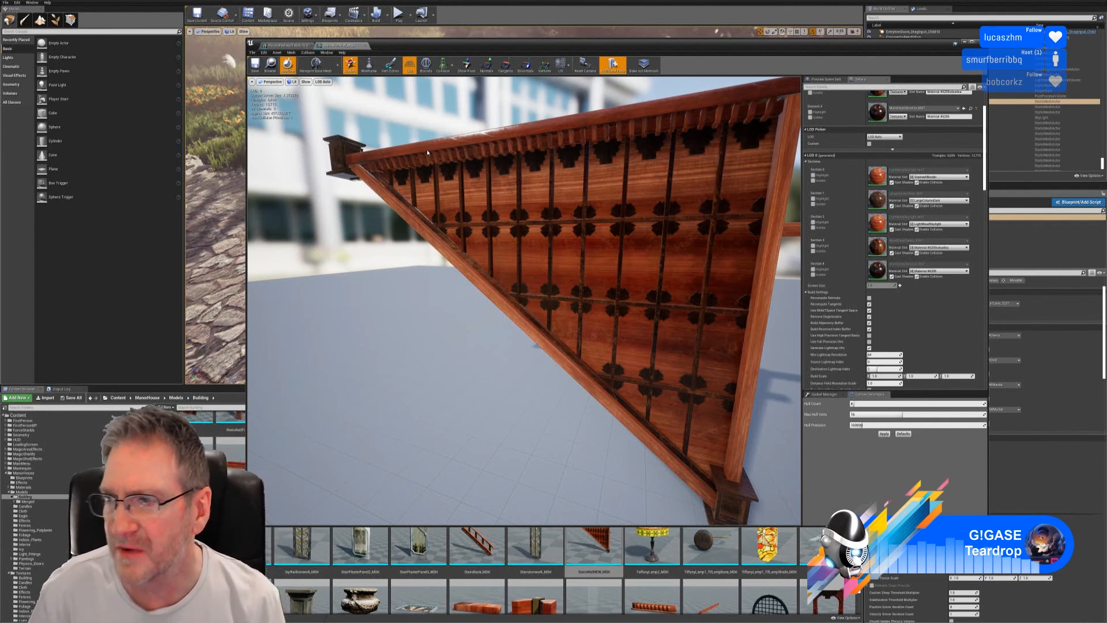
Overlay UV Channel 0 on the stair panel to inspect its layout, and turn the overlay off.
click(564, 74)
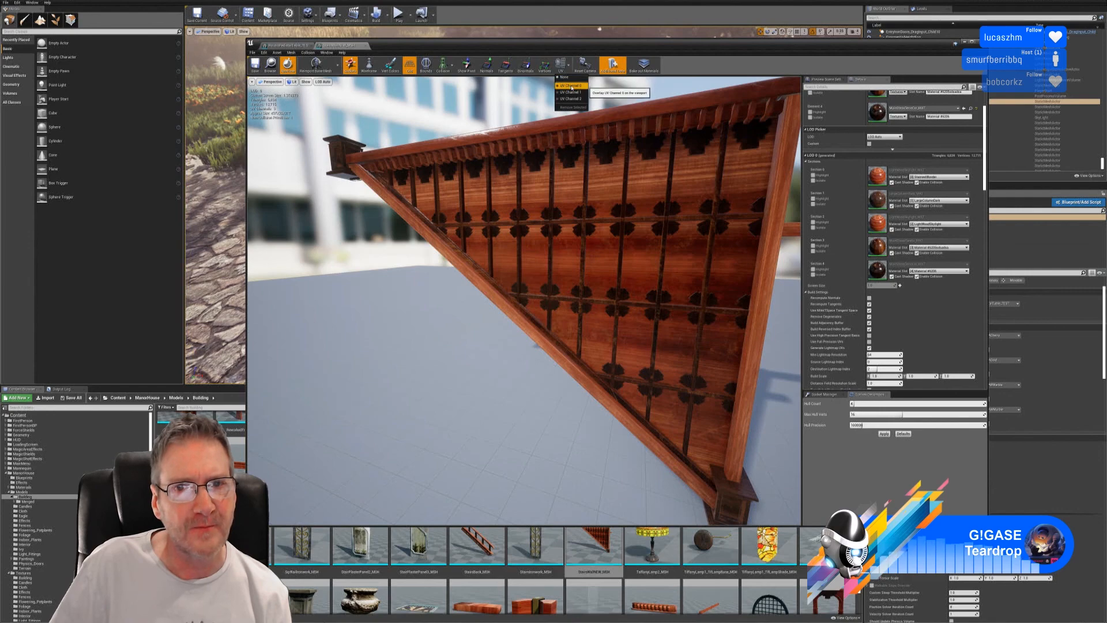
click(571, 87)
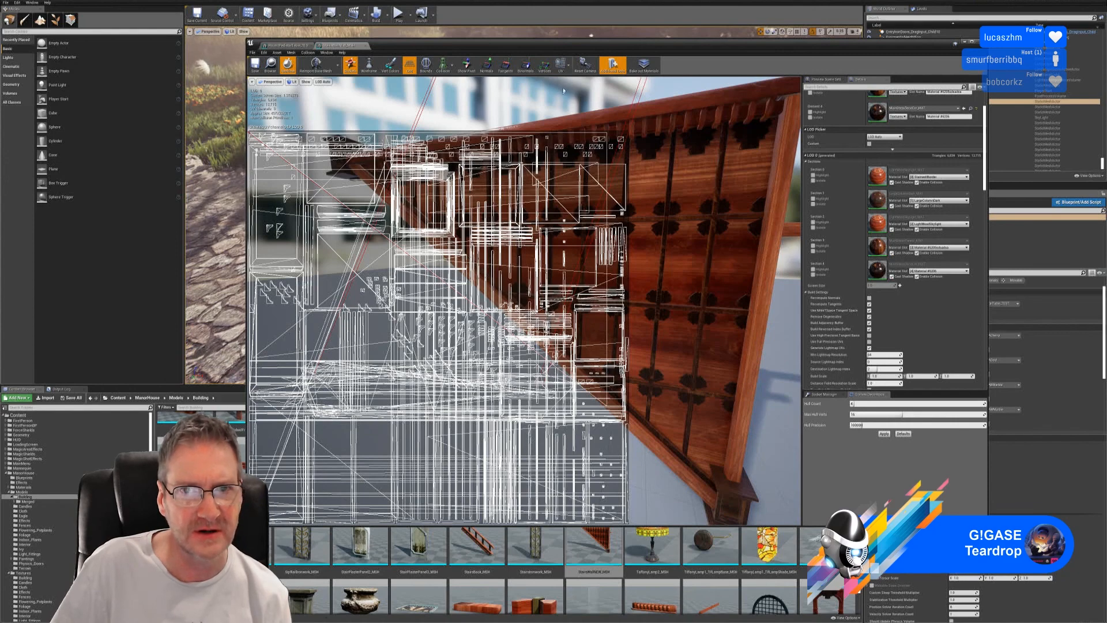
click(569, 69)
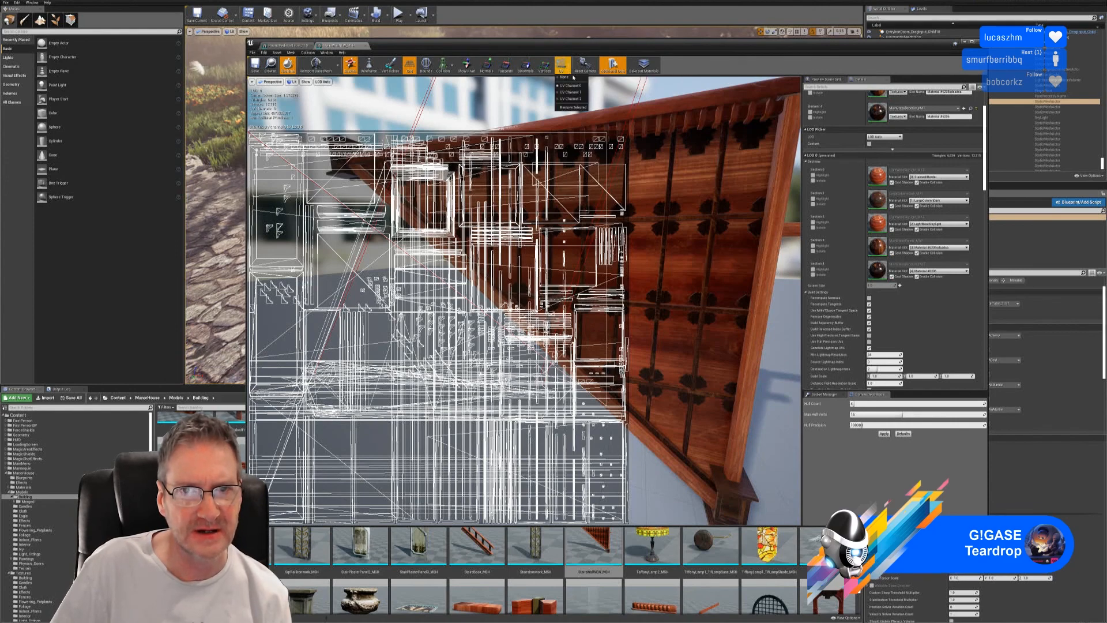
click(570, 82)
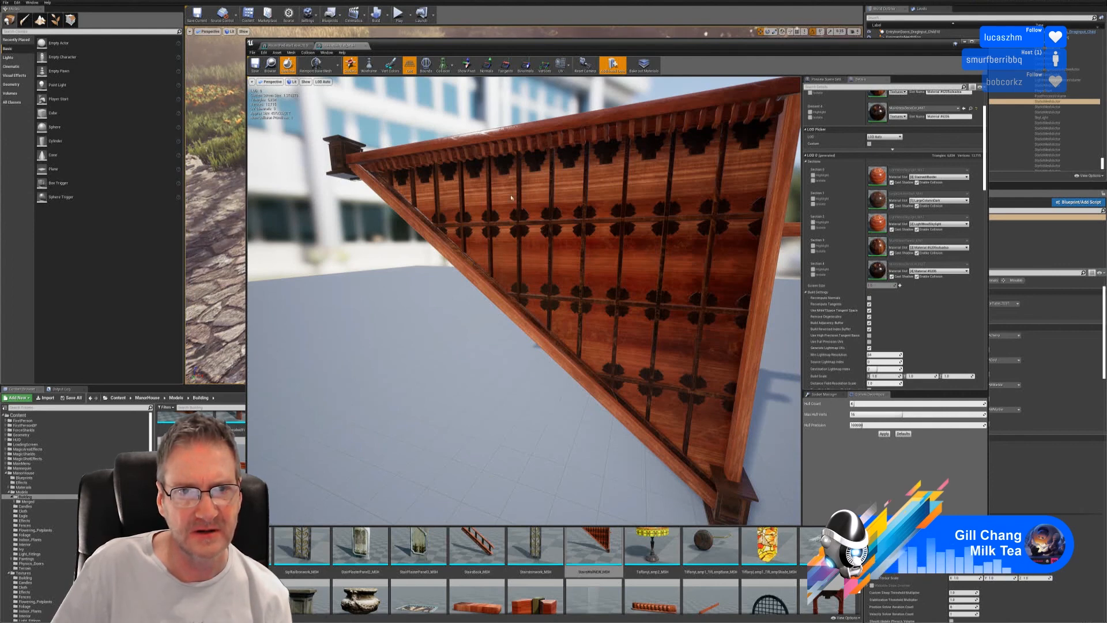
Compare the TEST table's build settings with the stair panel's, continuing through the panel's reduction, LOD and general settings.
click(287, 47)
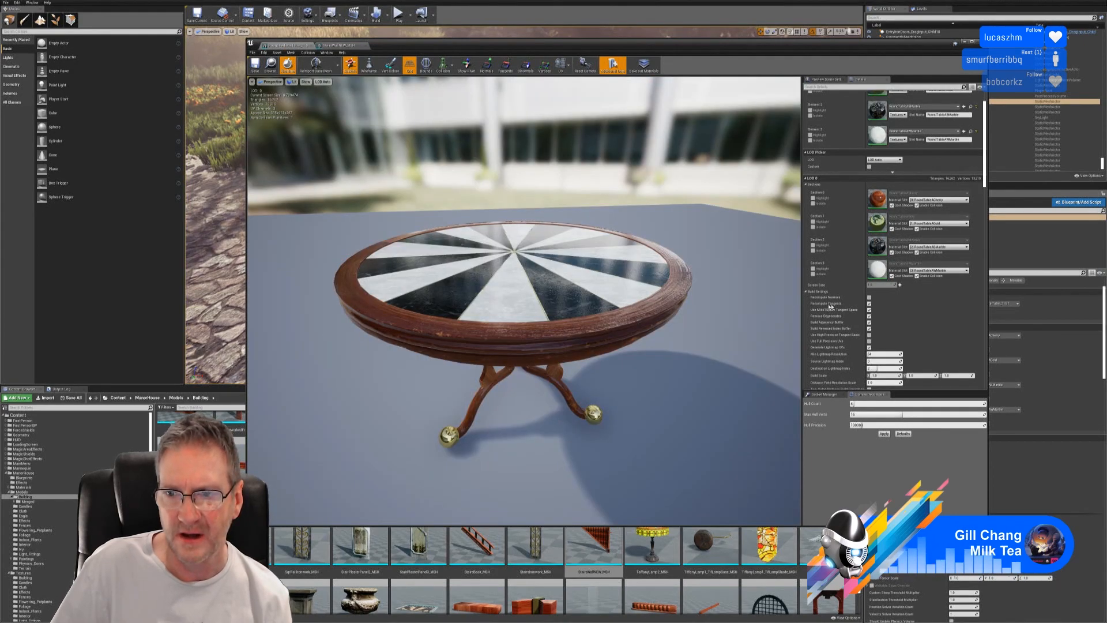
scroll(981, 309, down, 1)
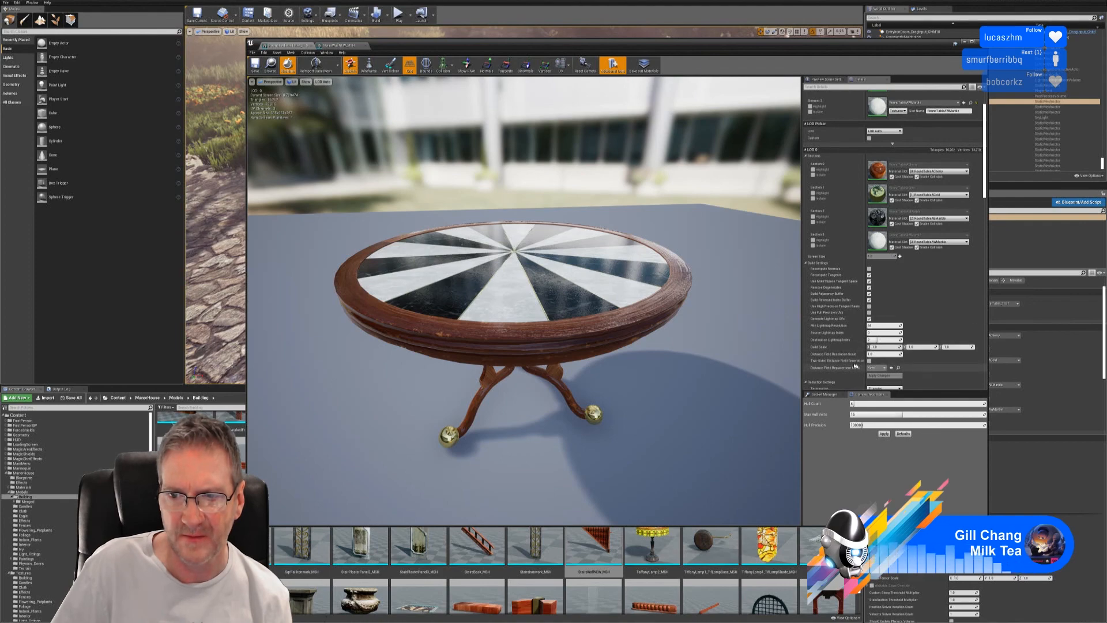
click(343, 45)
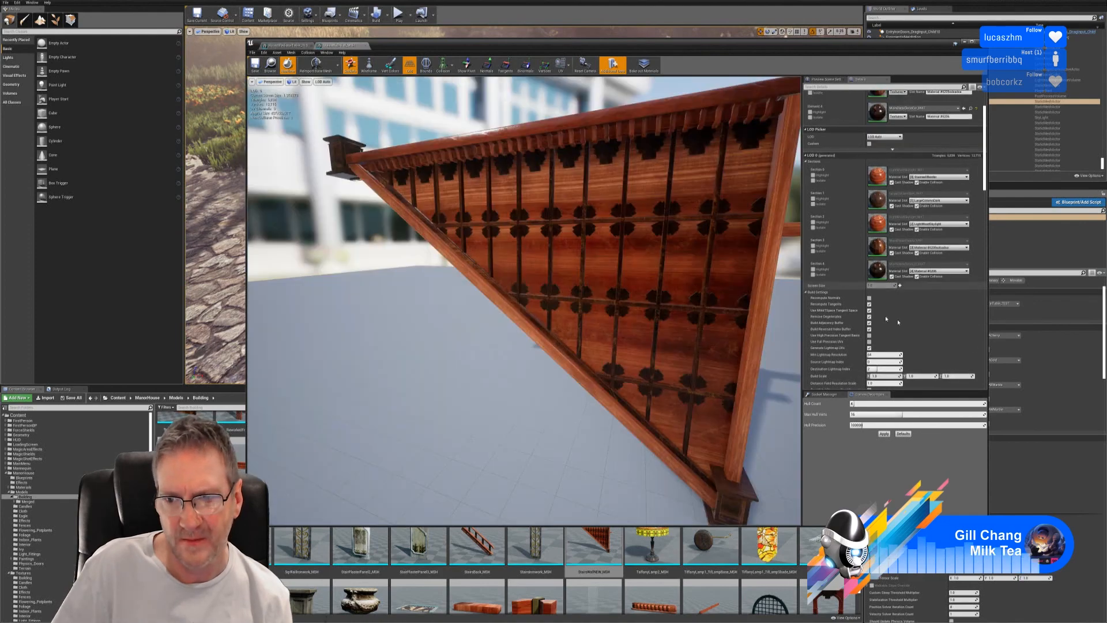
scroll(884, 316, down, 1)
scroll(917, 343, down, 3)
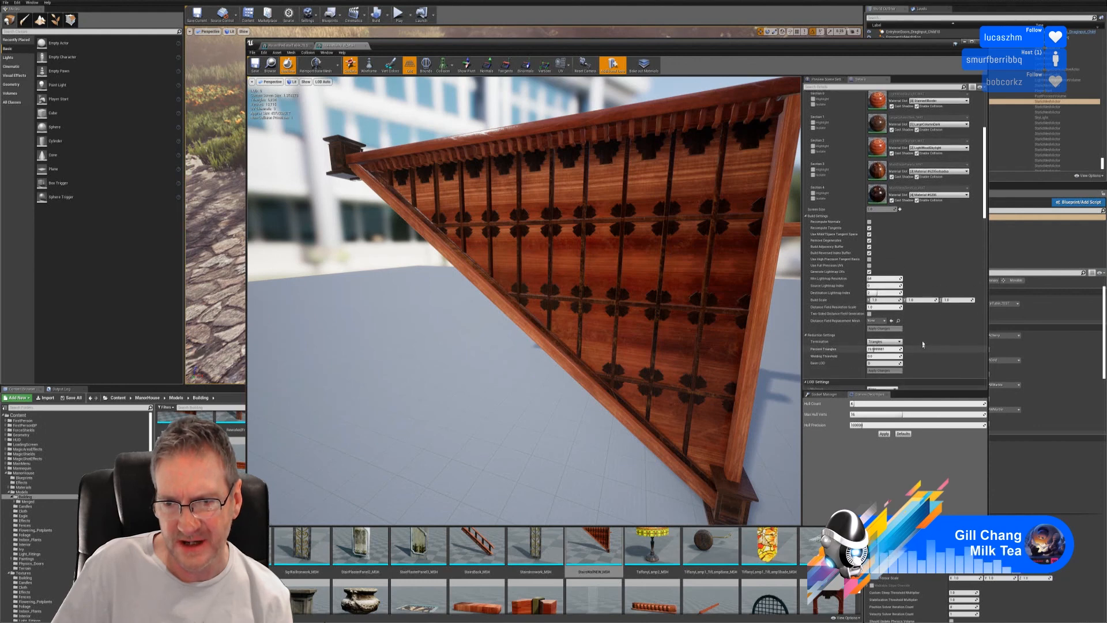
scroll(924, 340, down, 6)
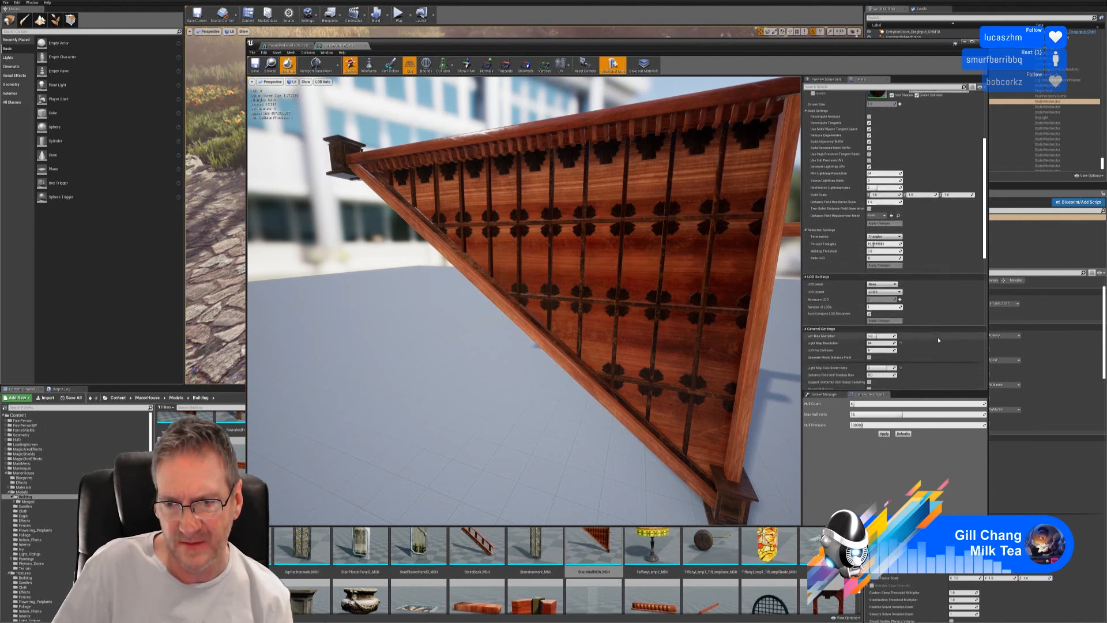
scroll(938, 340, down, 1)
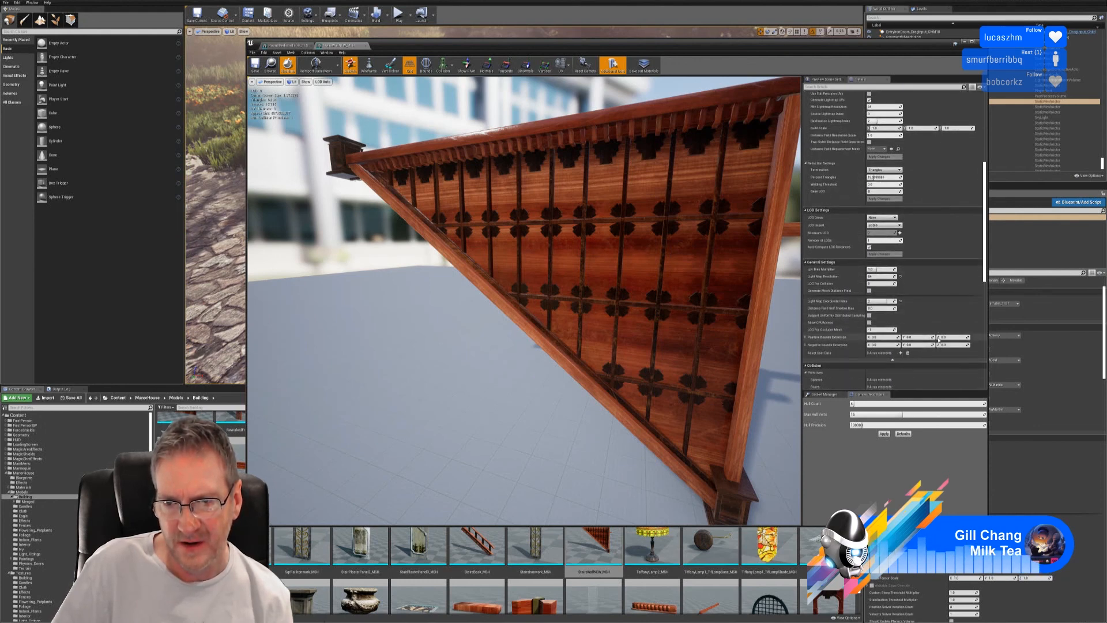
Check the TEST table's reduction, LOD, general and collision settings against those of the stair panel.
click(291, 46)
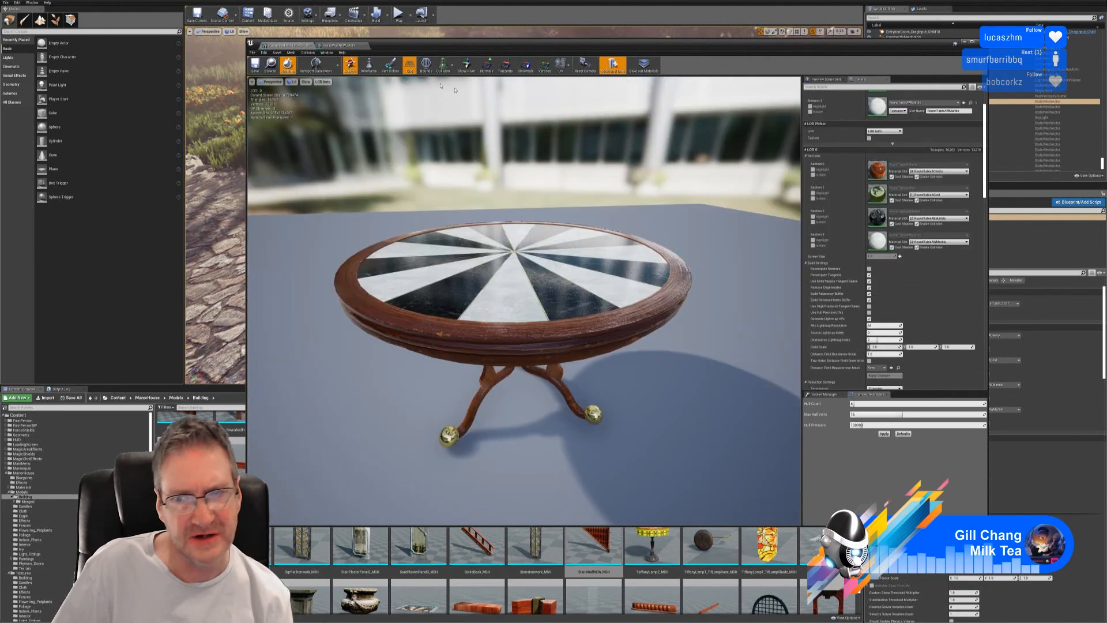
scroll(936, 314, up, 5)
scroll(936, 315, down, 3)
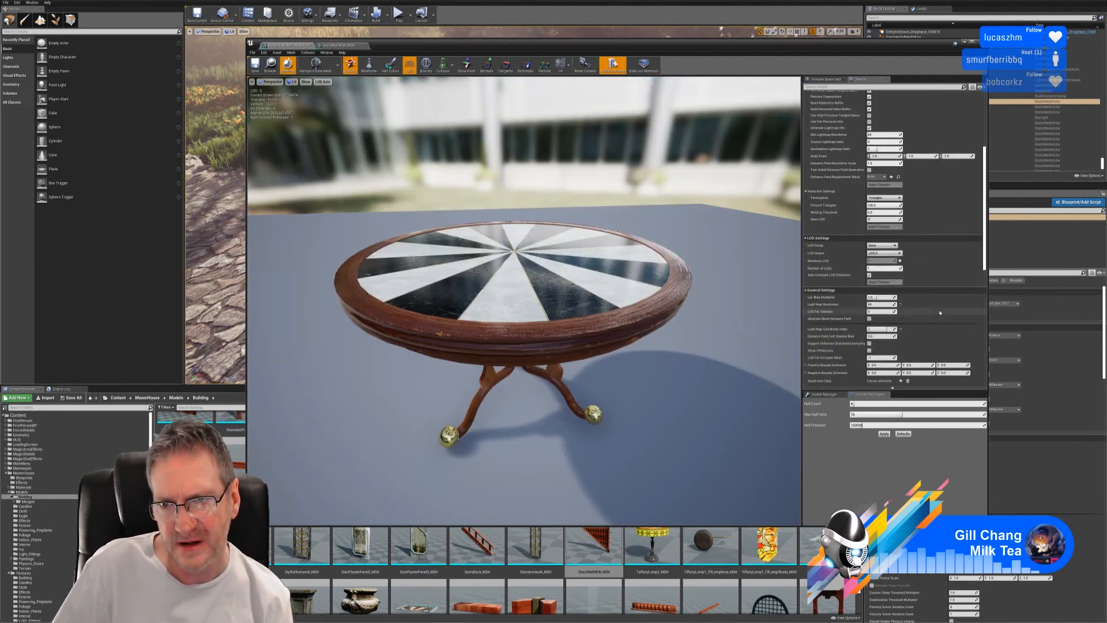
scroll(911, 271, down, 2)
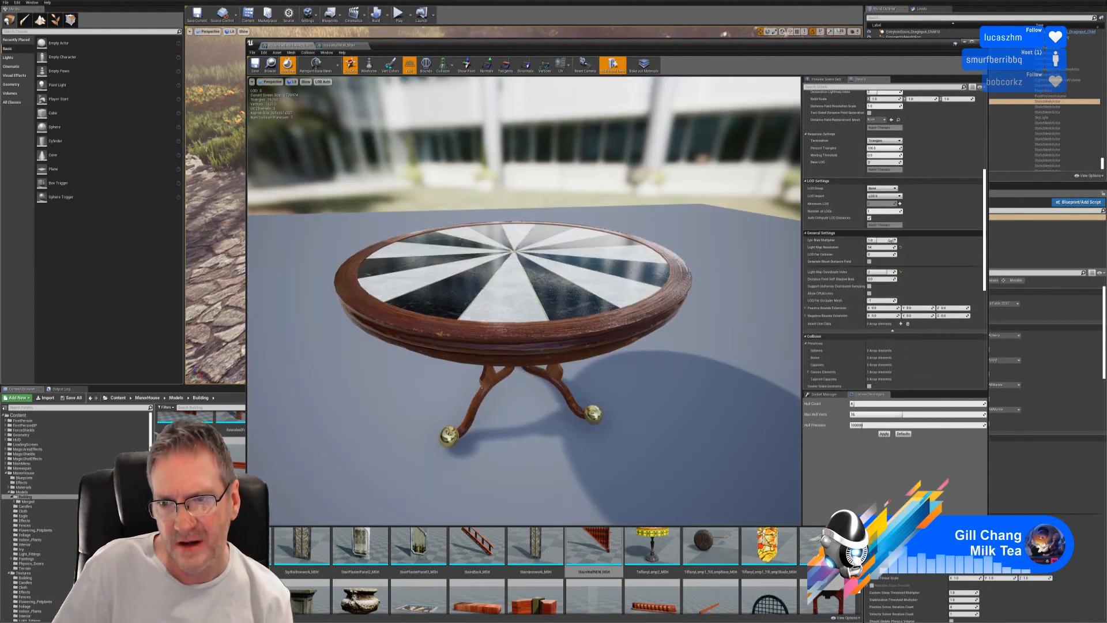
click(338, 45)
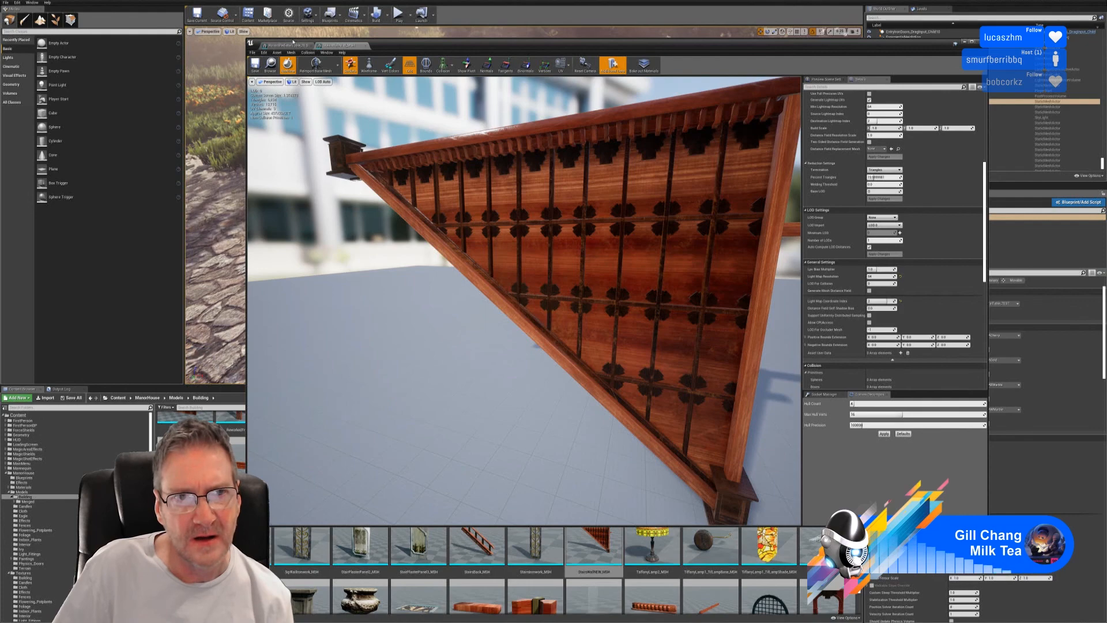
click(288, 45)
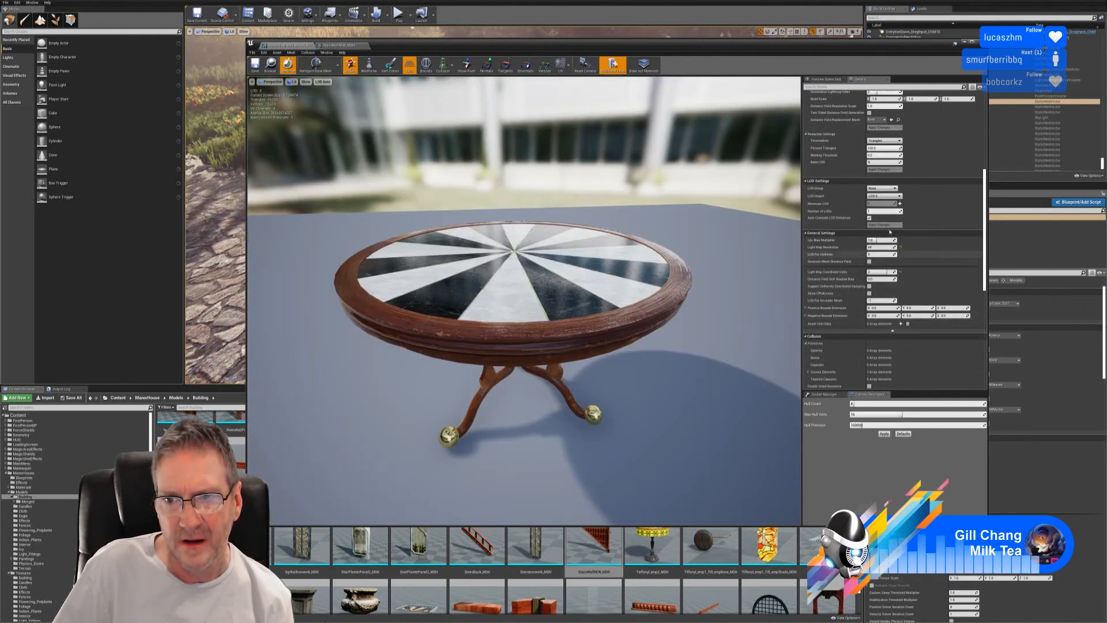
scroll(909, 274, down, 2)
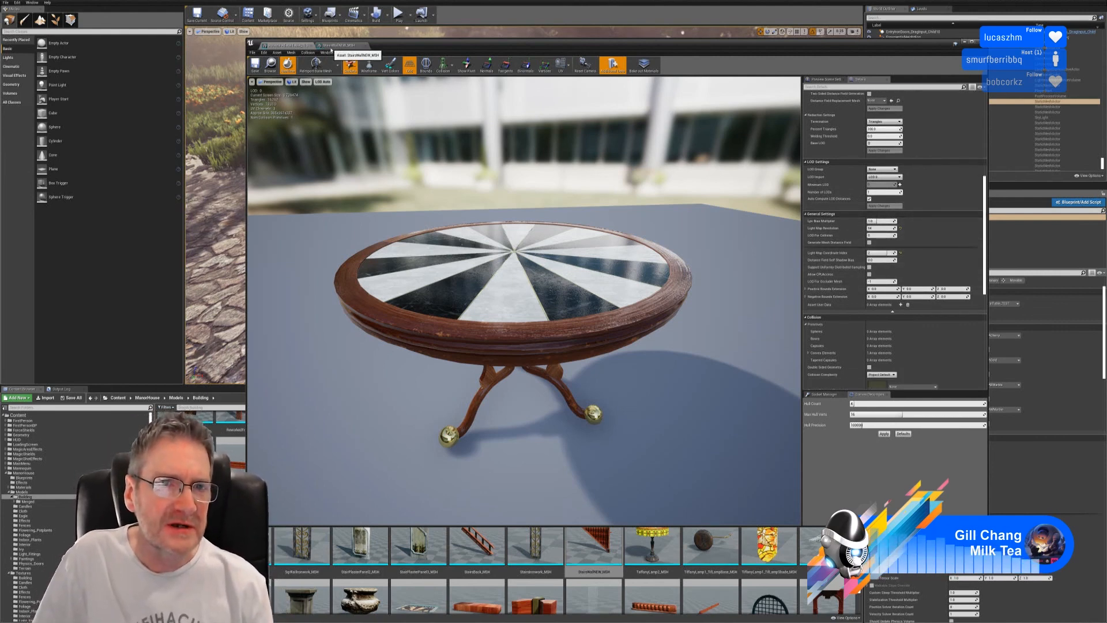
Inspect the stair panel's light map settings and its additional UV channels, including UV Channel 1, and turn the overlay off.
click(333, 48)
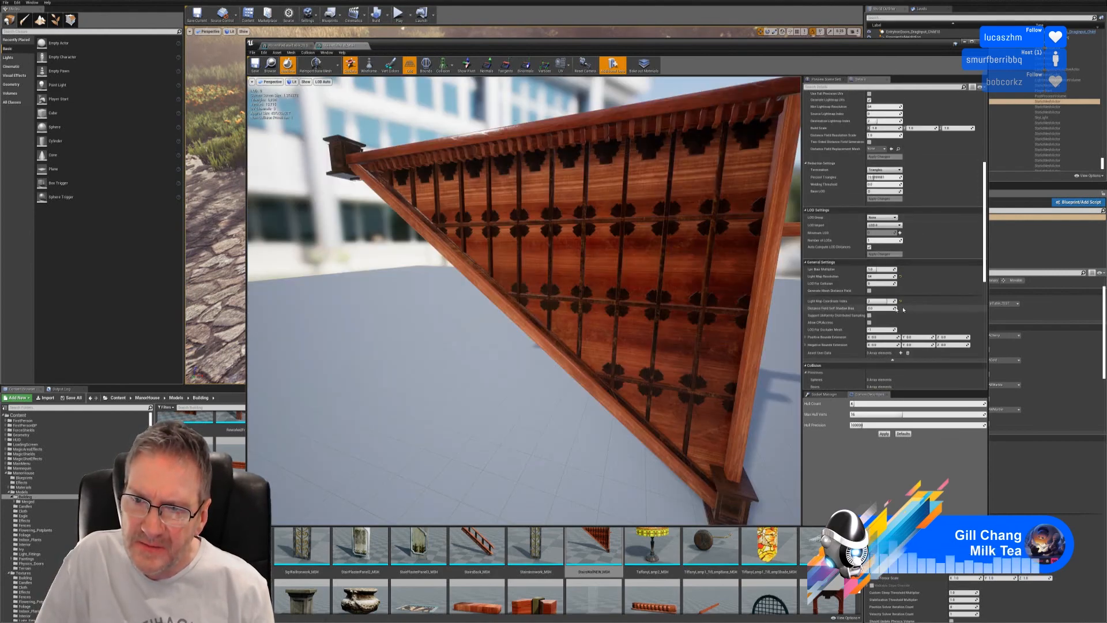
click(562, 67)
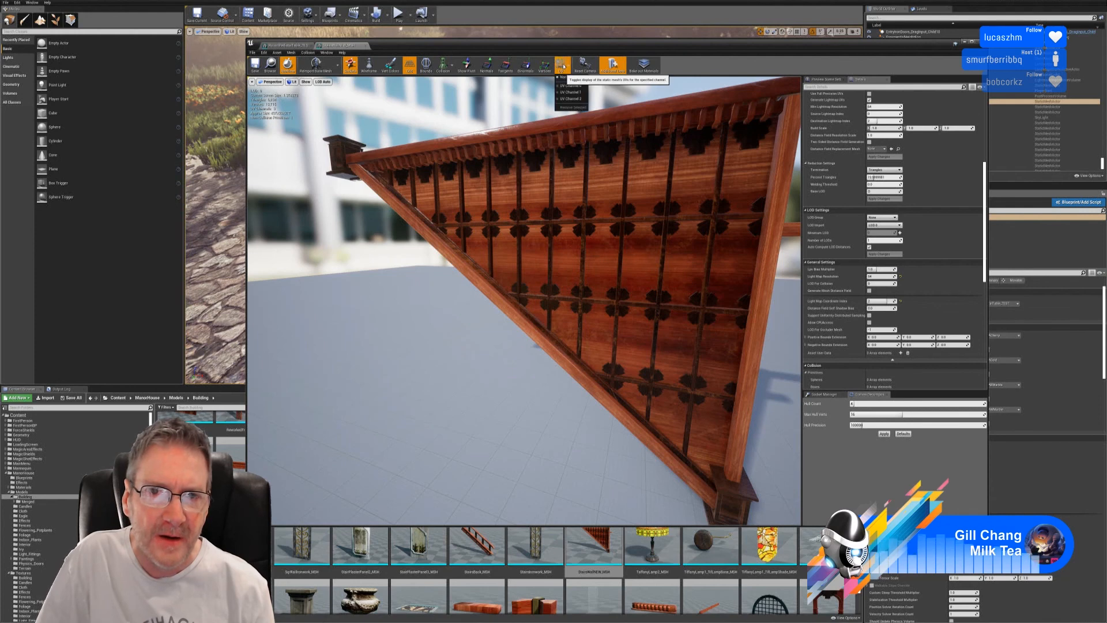
click(570, 93)
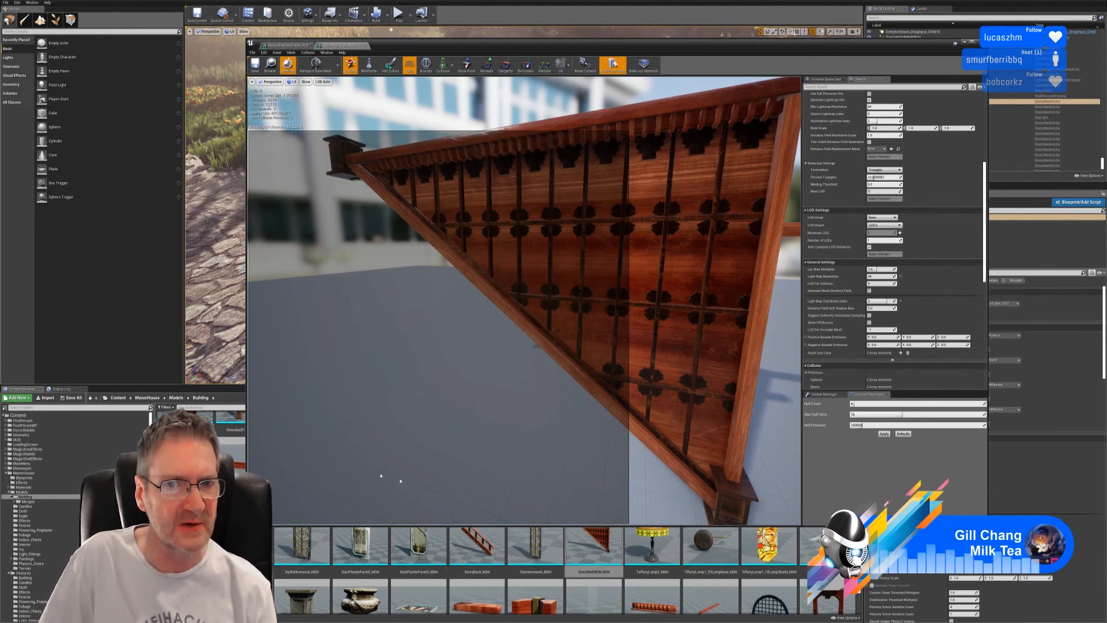
click(561, 64)
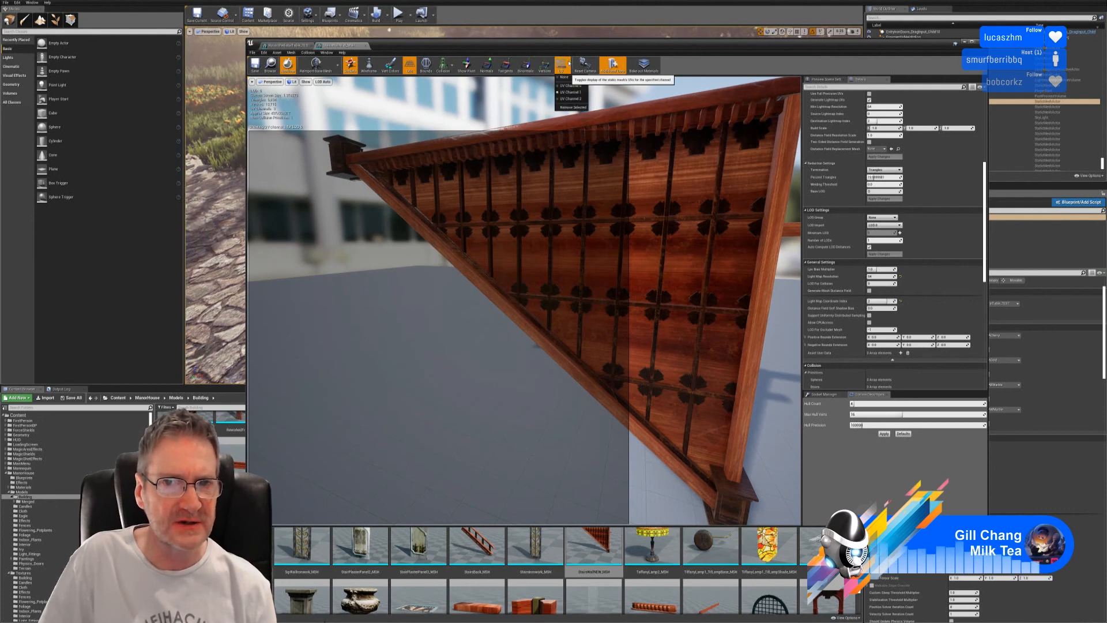
click(565, 85)
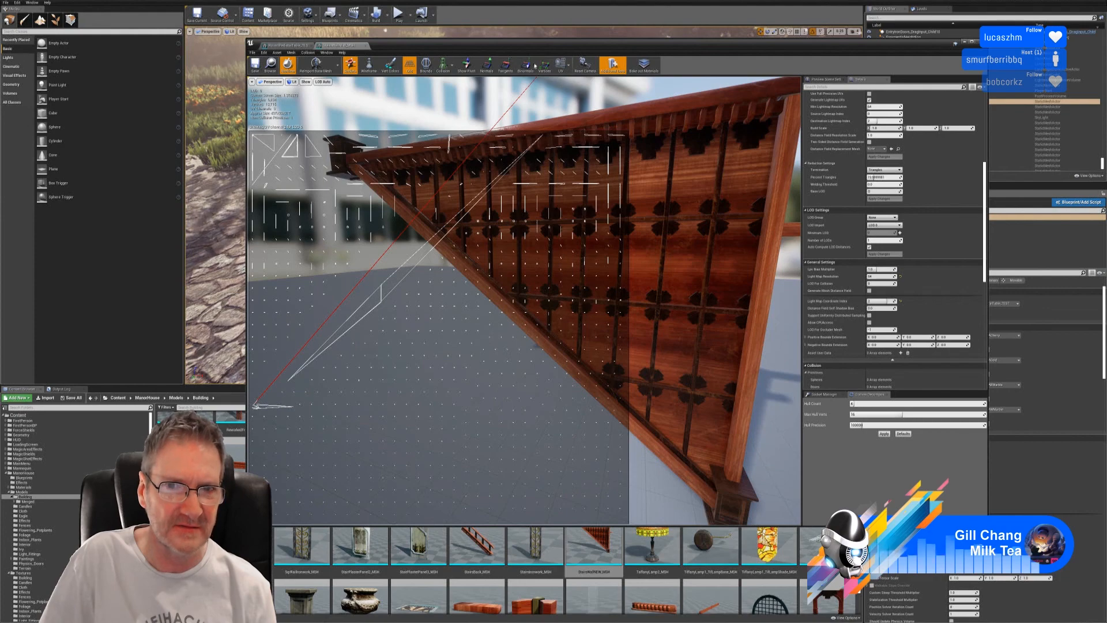
click(560, 65)
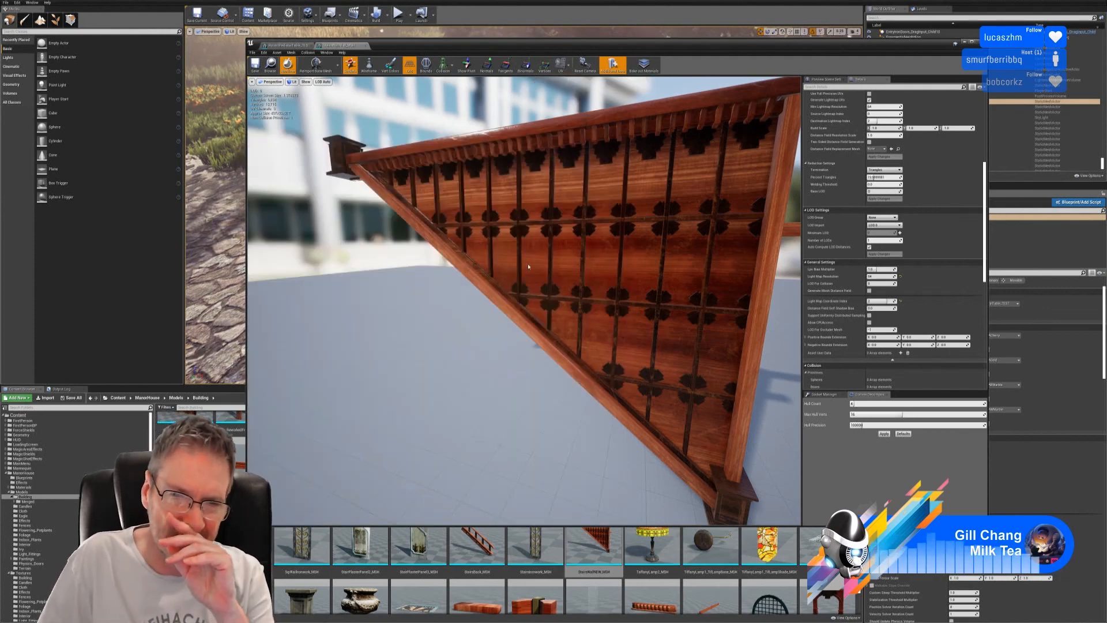
Inspect the TEST table's UV layouts by overlaying its additional channels, including UV Channel 1, and turn the overlay off.
click(288, 45)
click(568, 68)
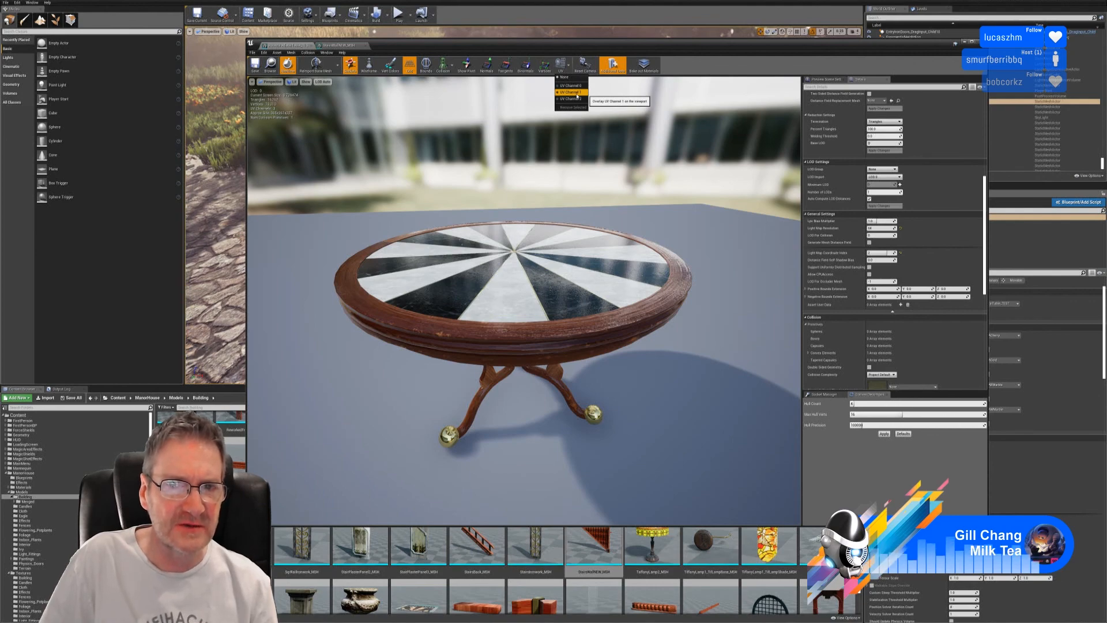
click(577, 94)
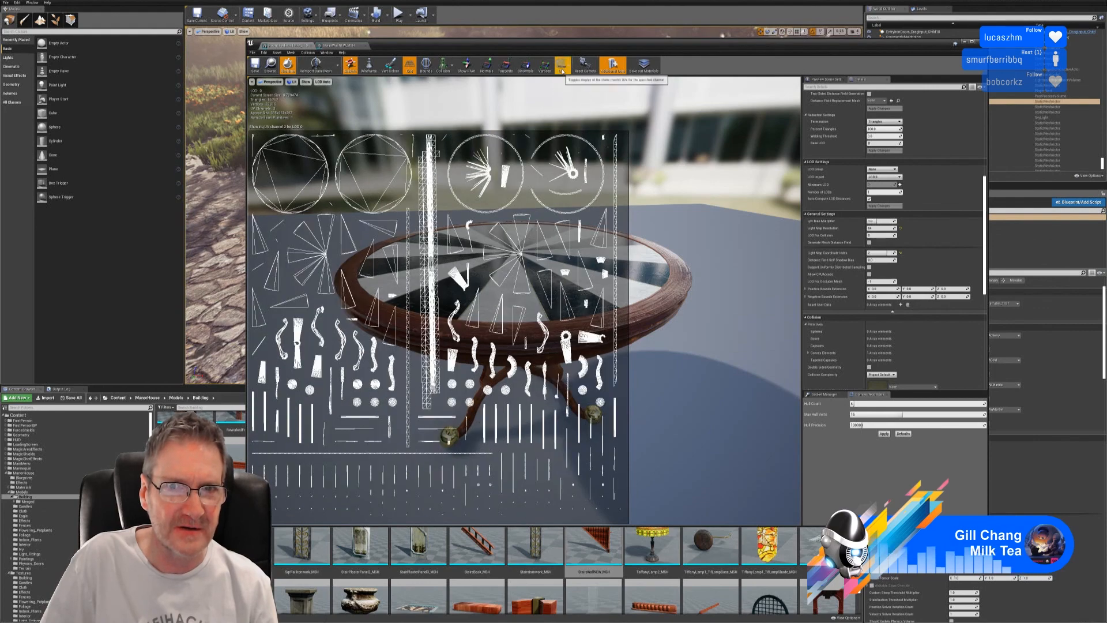
click(562, 64)
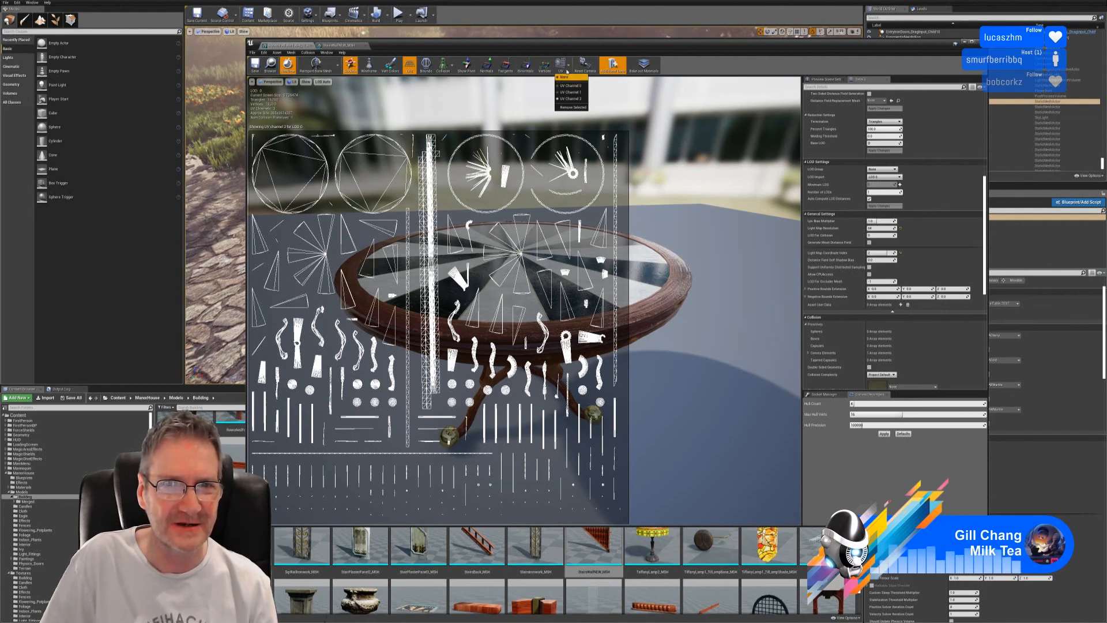
click(565, 68)
click(566, 68)
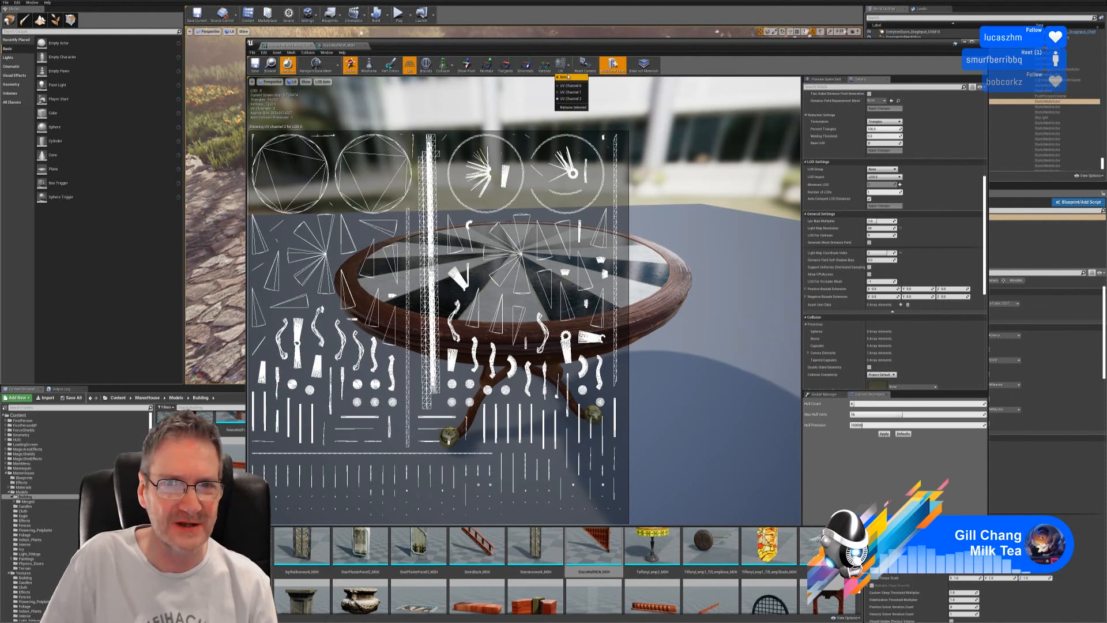
click(571, 86)
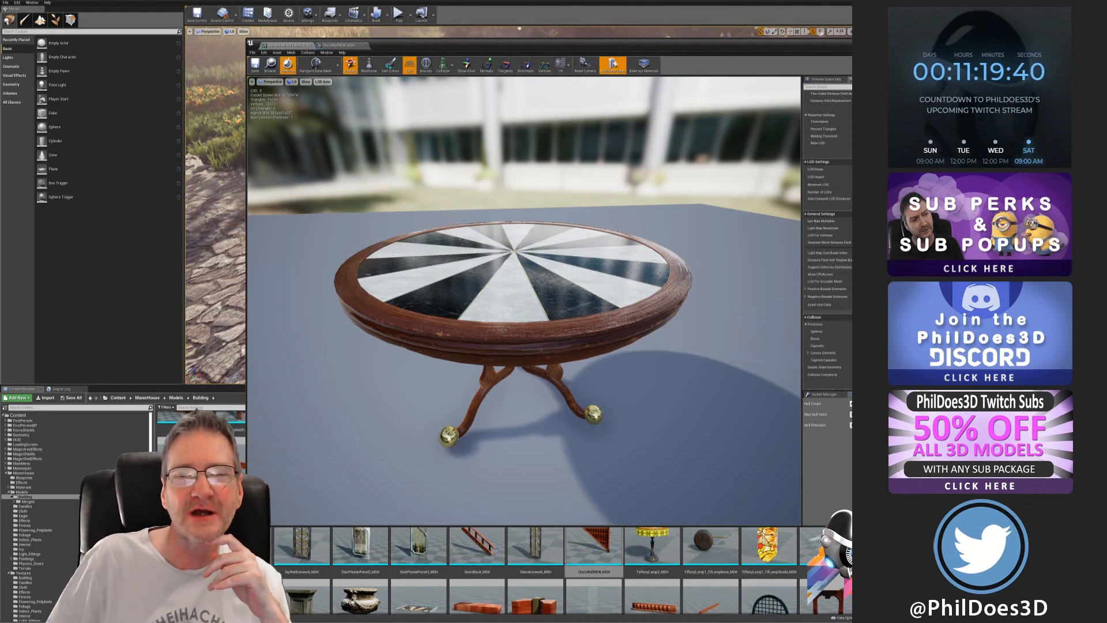
Return to the level and delete the selected round table from the garden beside the stone path.
key(alt+Tab)
right_drag(423, 305, 403, 298)
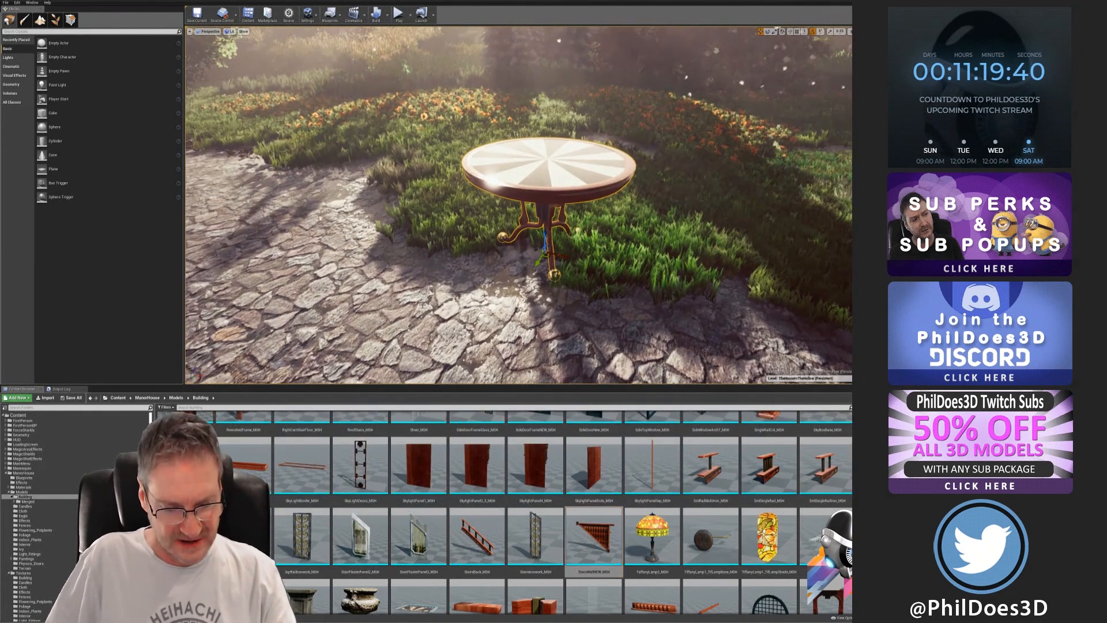
key(Delete)
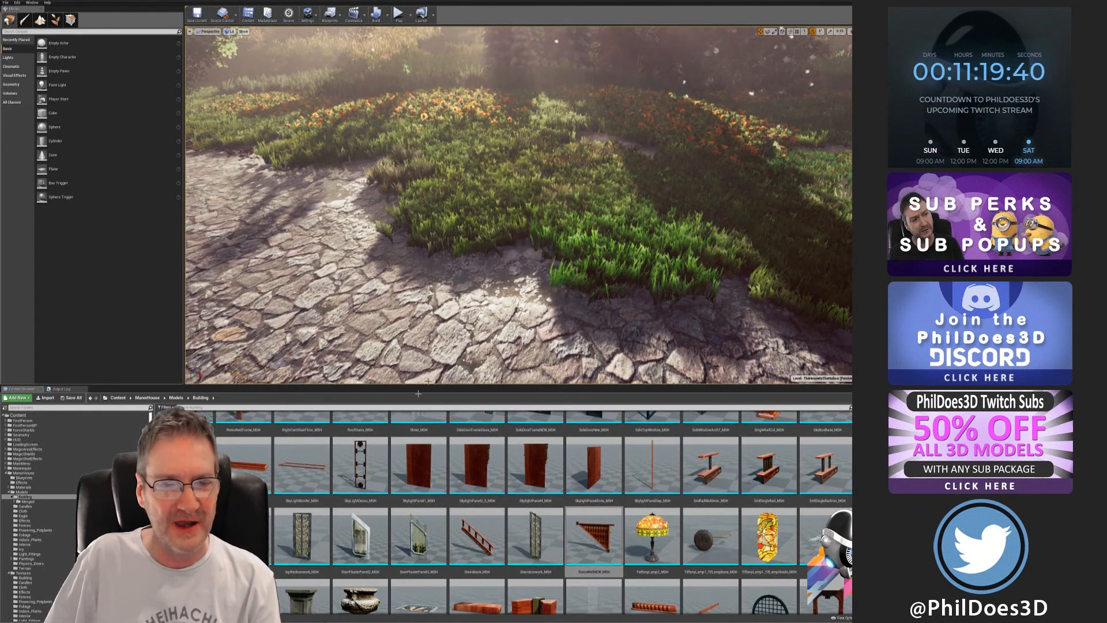
Open the Merged folder under the building models and save the TheHouseInTheHollow map.
click(27, 501)
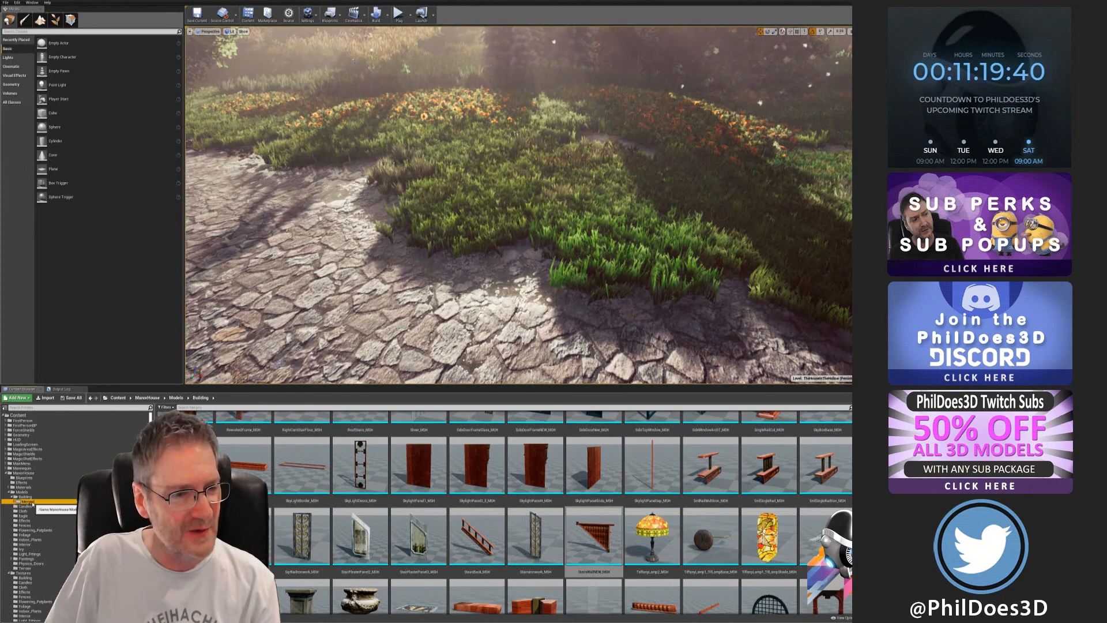
right_drag(508, 254, 294, 237)
key(w)
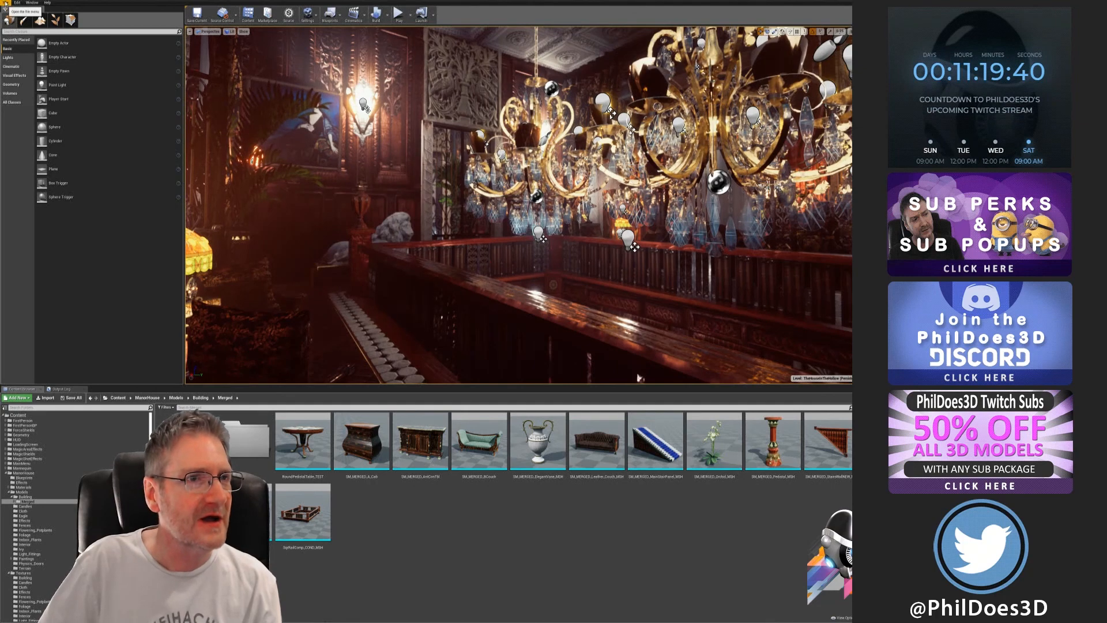
click(5, 3)
click(34, 50)
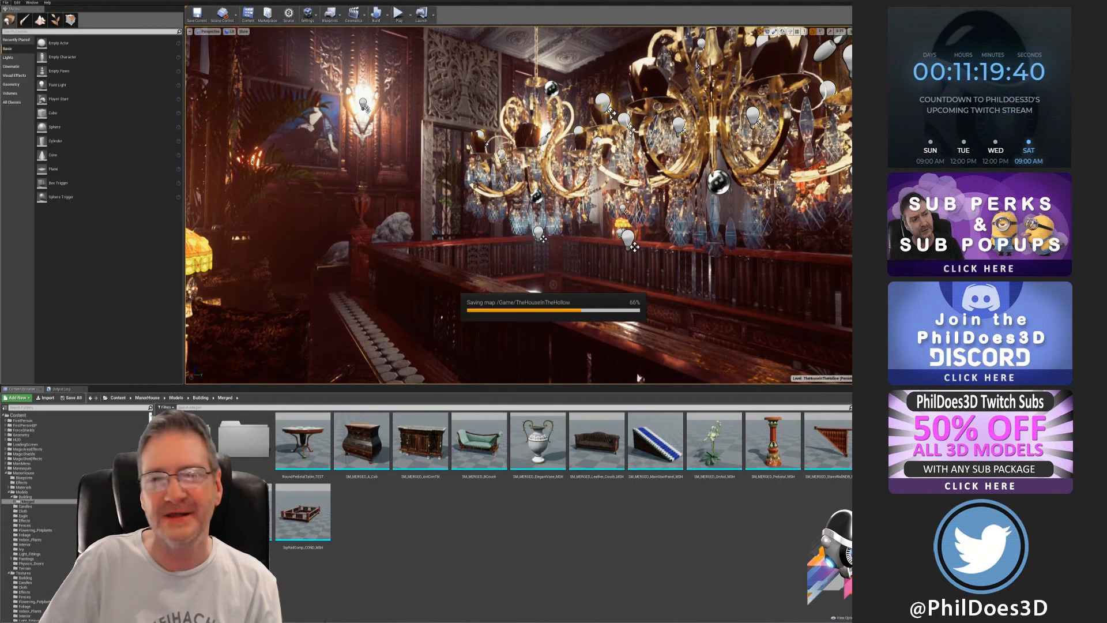